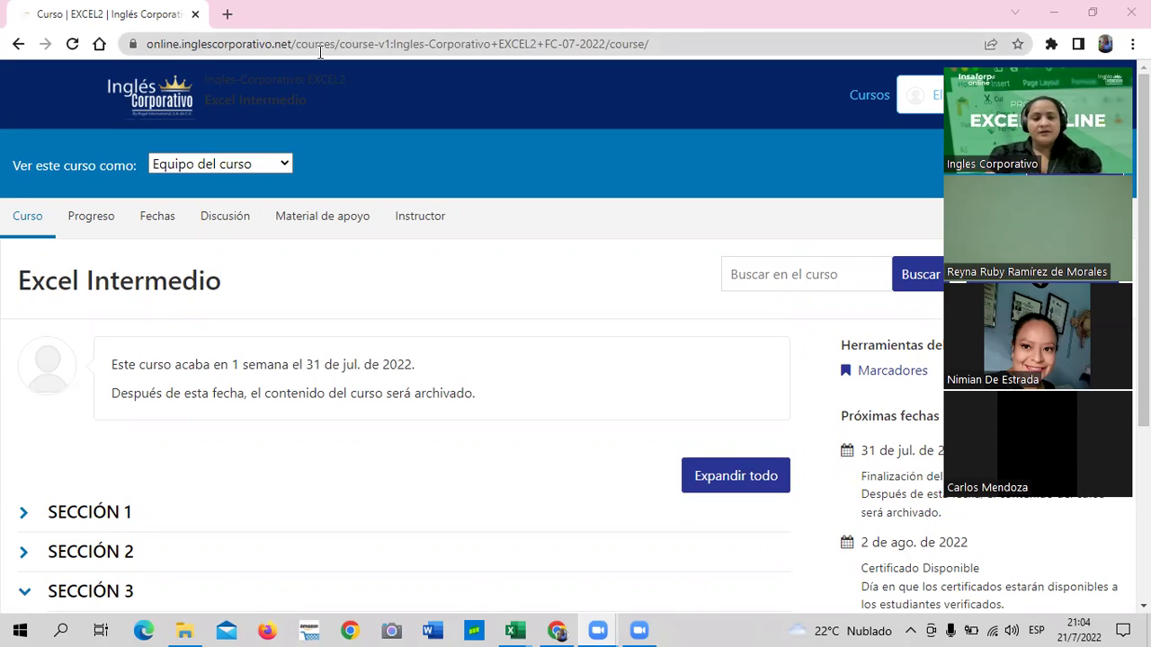
# - Expand Sección 4 to see its pivot-table homework, then open Sección 3's 'Administración y Seguridad en los Datos' link
pyautogui.scroll(-2, 388, 477)
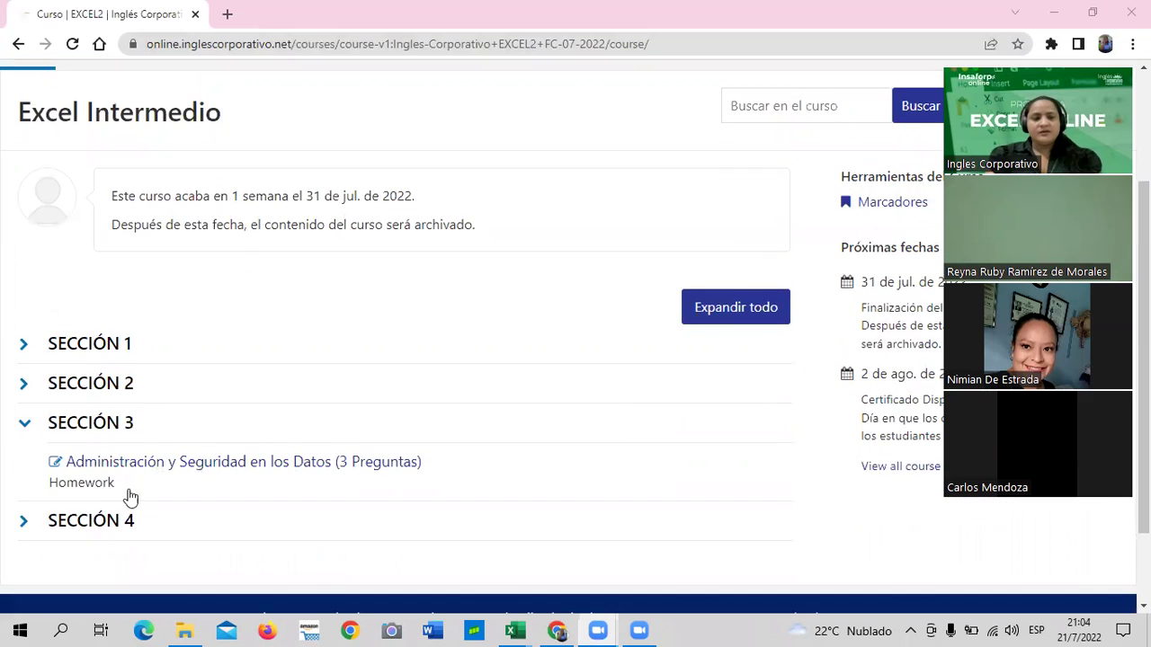
pyautogui.click(98, 522)
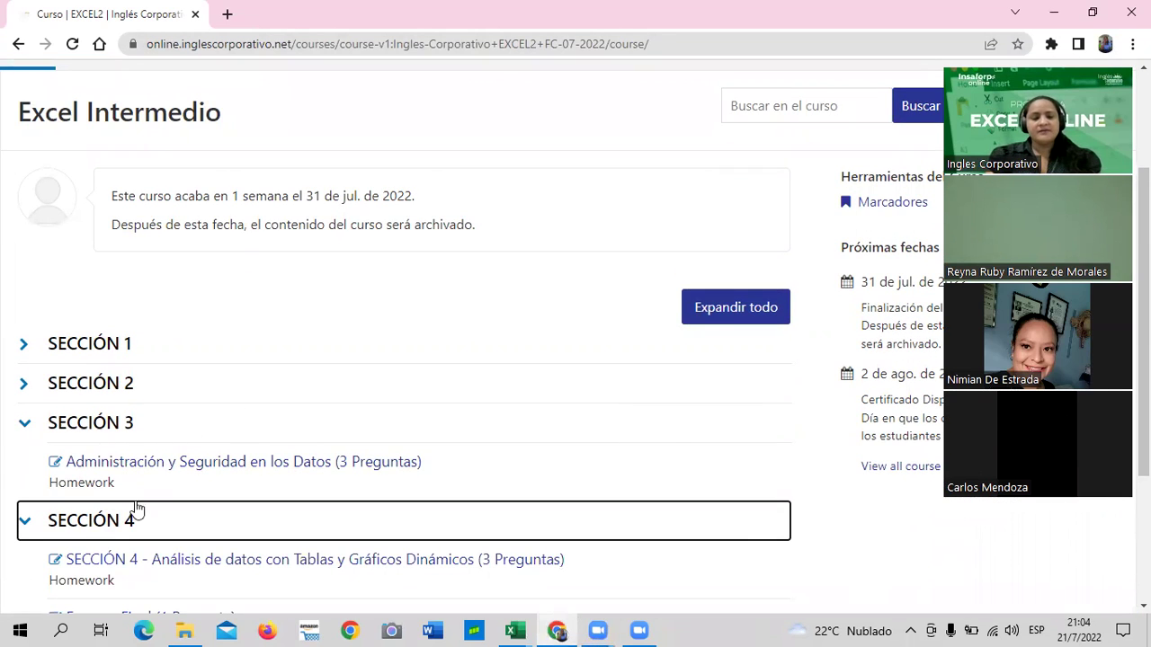
pyautogui.click(101, 564)
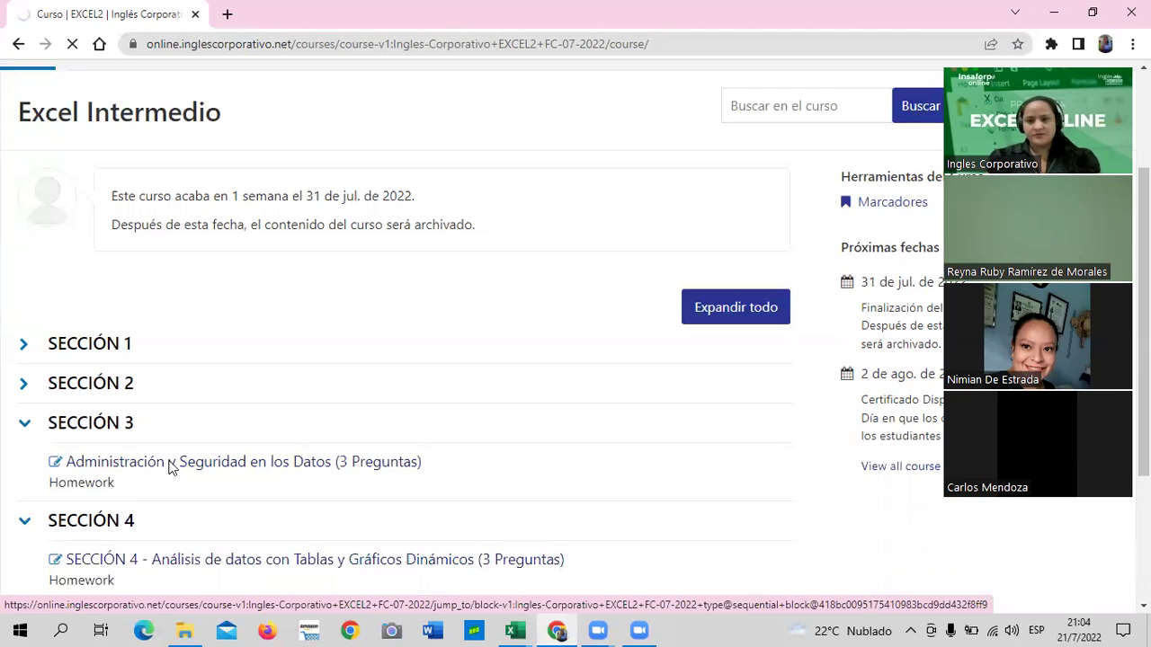
# - Open the 'Administración y Seguridad en los Datos' unit and scroll through the 3.10 Consolidar Datos video preview
pyautogui.click(171, 466)
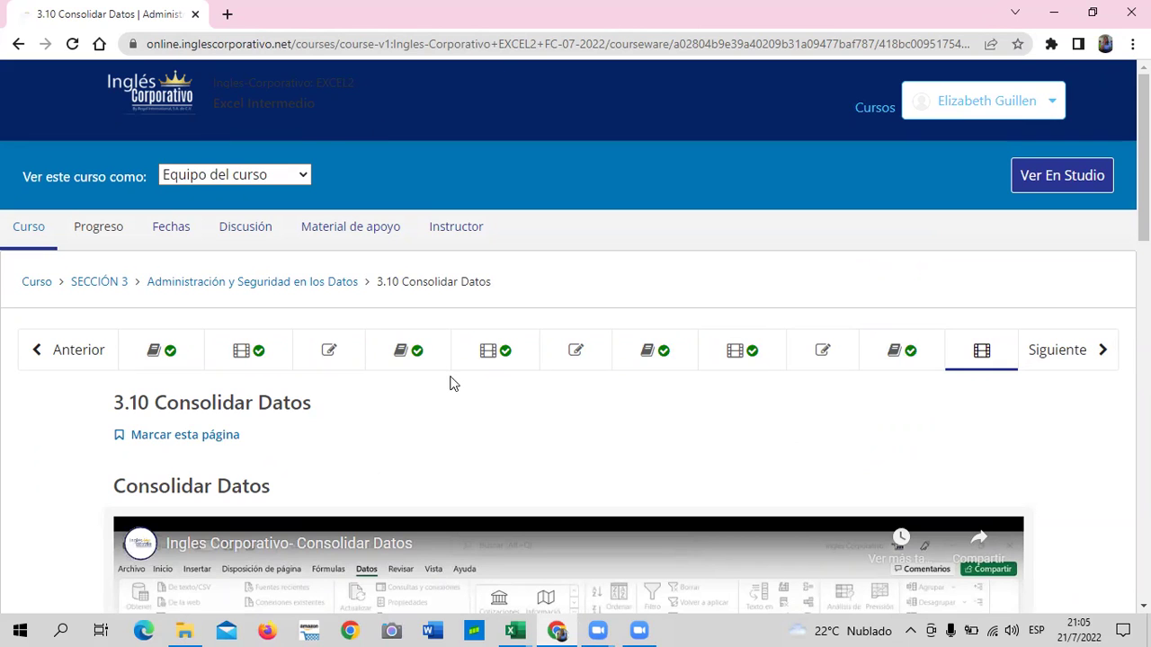
pyautogui.scroll(-2, 454, 427)
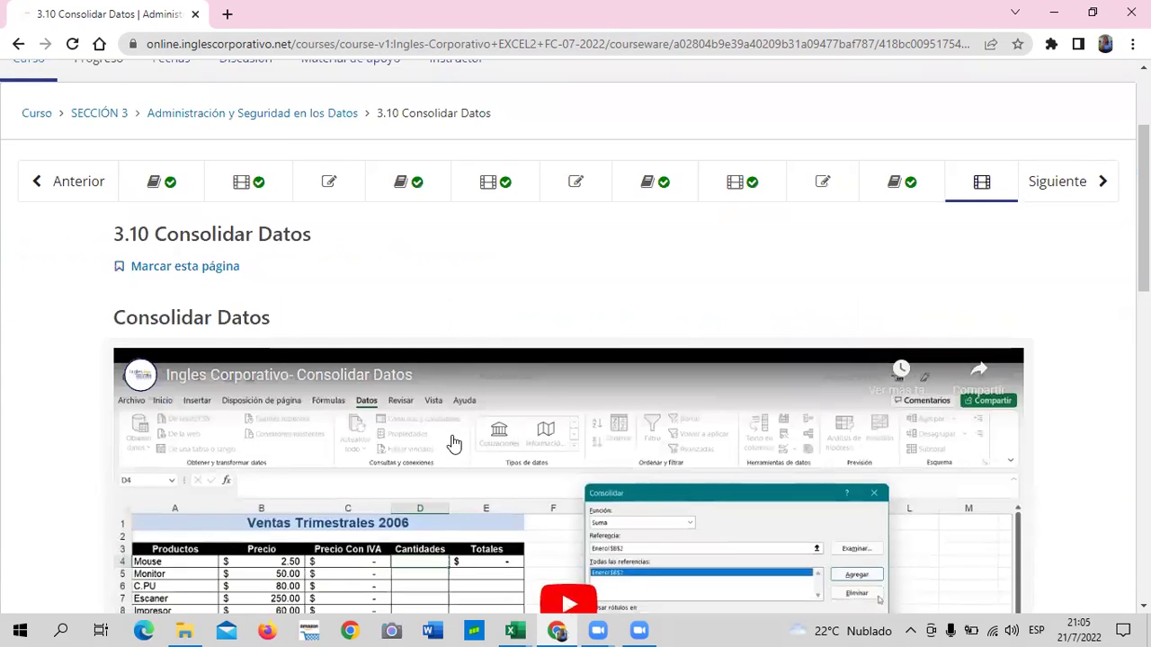
pyautogui.scroll(-2, 454, 443)
pyautogui.scroll(-1, 454, 443)
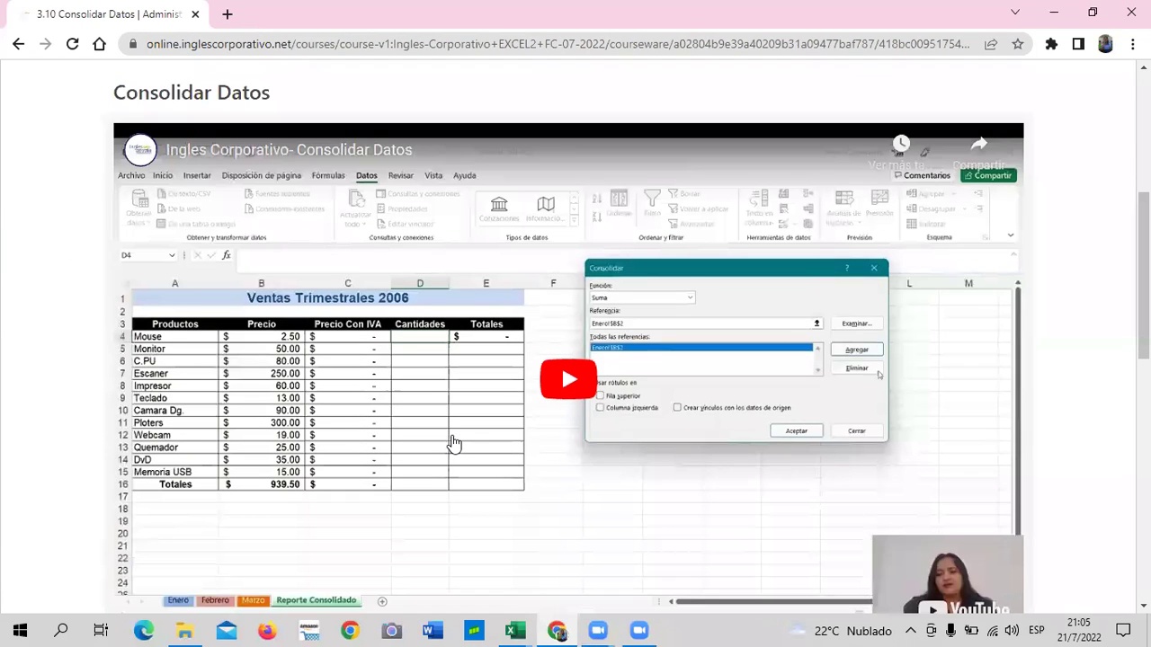
pyautogui.scroll(-2, 454, 443)
pyautogui.scroll(4, 881, 206)
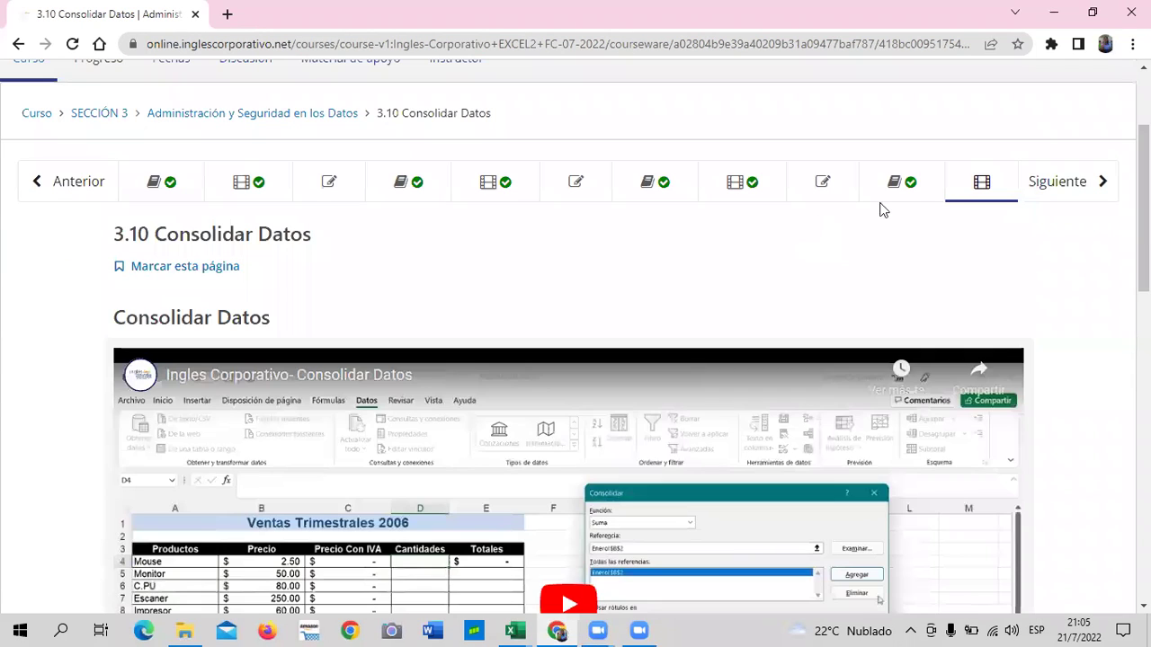
# - Go to lesson 3.9 Objetivo de la lección and read its explanation of consolidating worksheets
pyautogui.click(929, 194)
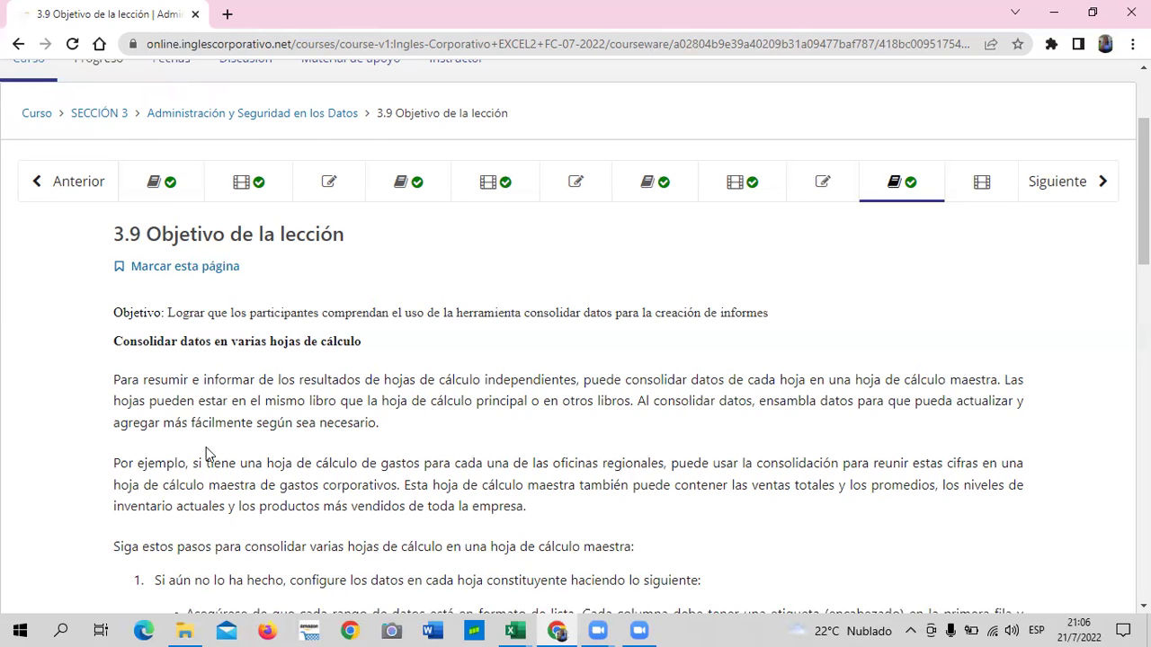
pyautogui.scroll(-3, 209, 452)
pyautogui.scroll(-5, 204, 454)
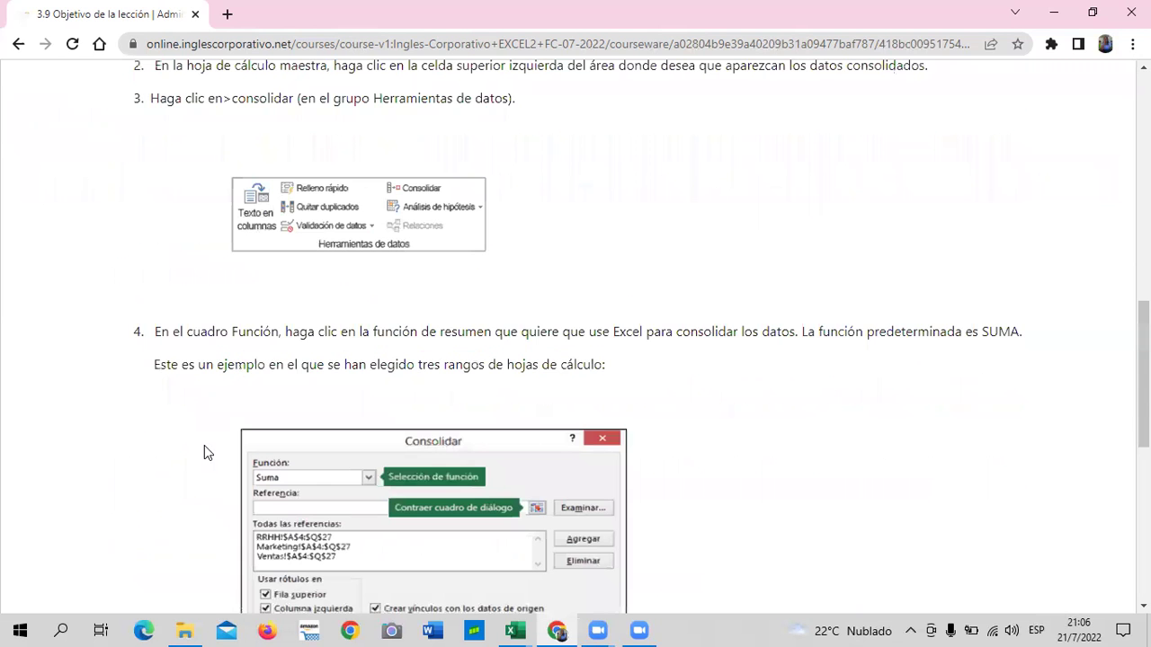
pyautogui.scroll(-4, 202, 447)
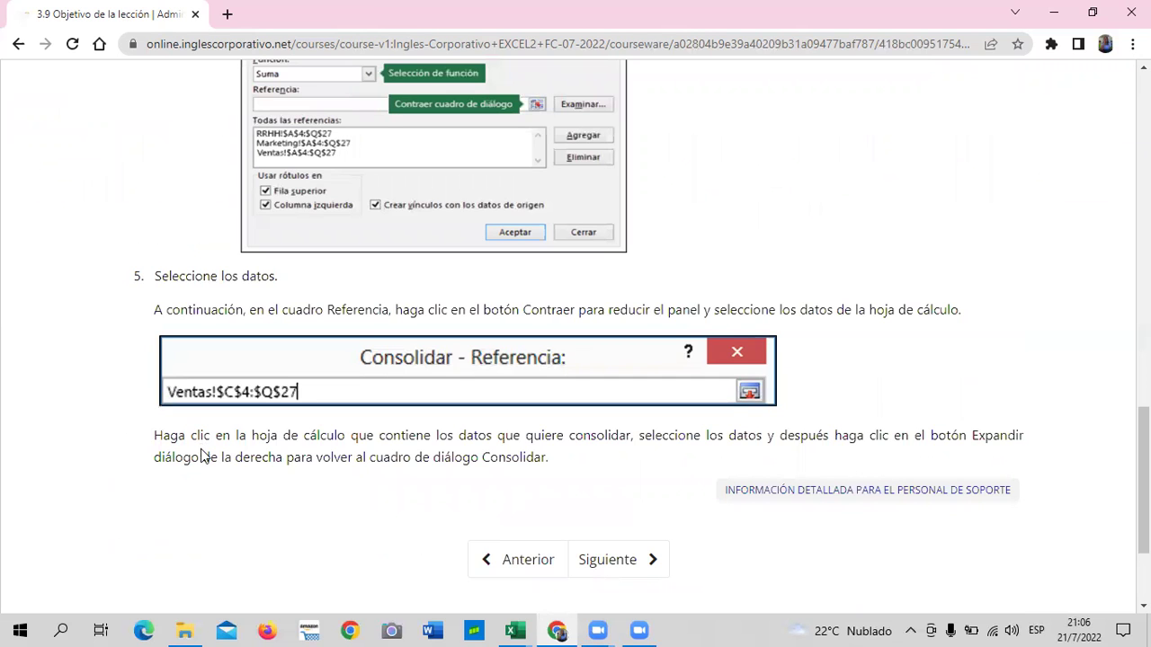
pyautogui.scroll(6, 202, 447)
pyautogui.scroll(5, 202, 446)
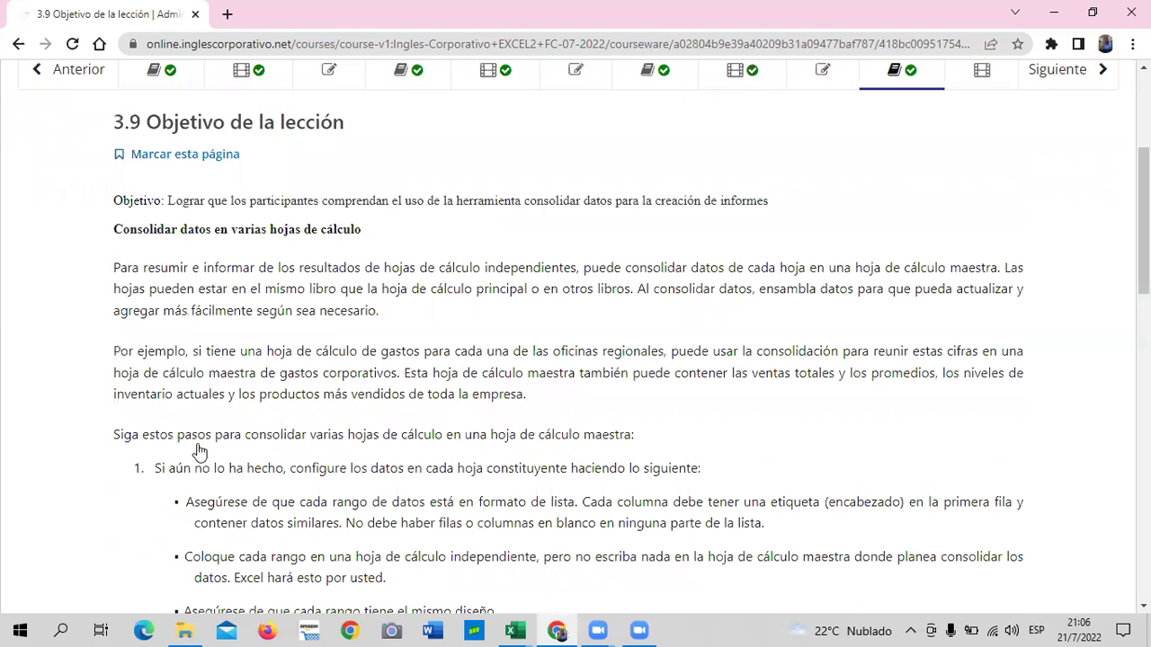
pyautogui.scroll(3, 234, 450)
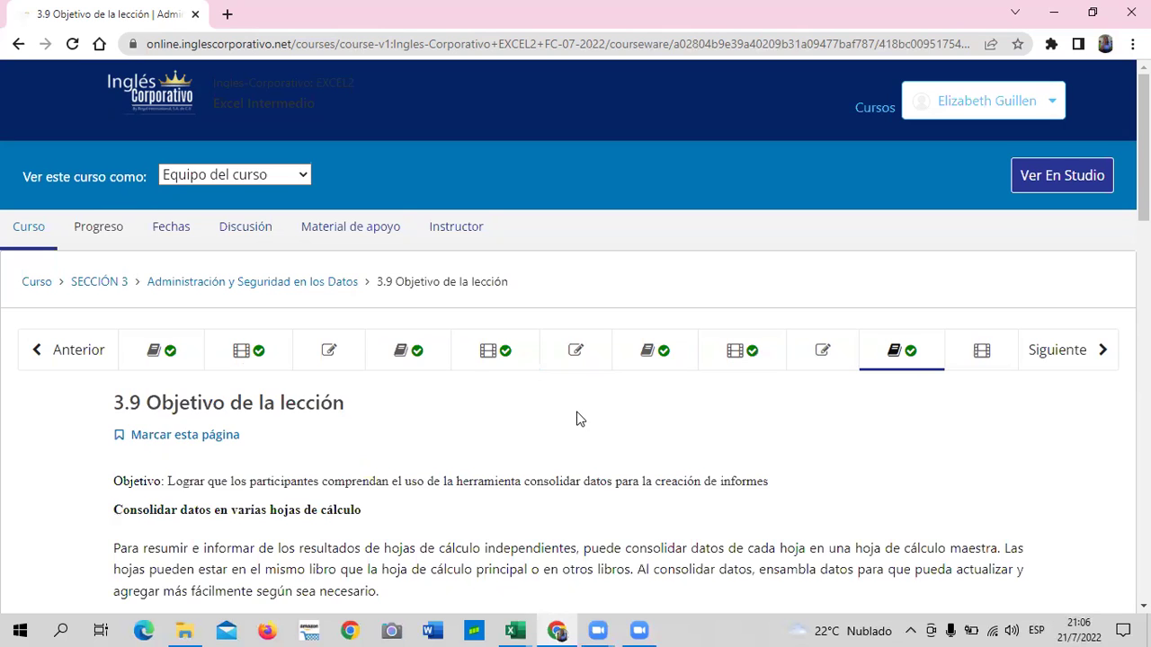
pyautogui.scroll(-1, 580, 419)
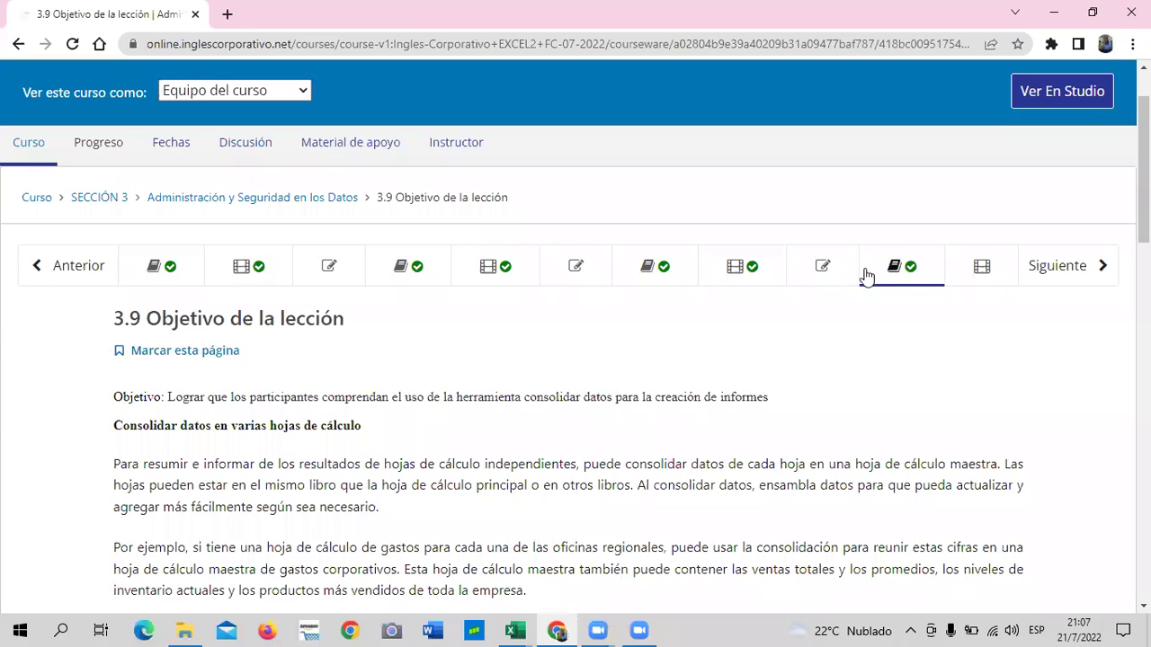
pyautogui.click(982, 271)
pyautogui.scroll(-1, 351, 369)
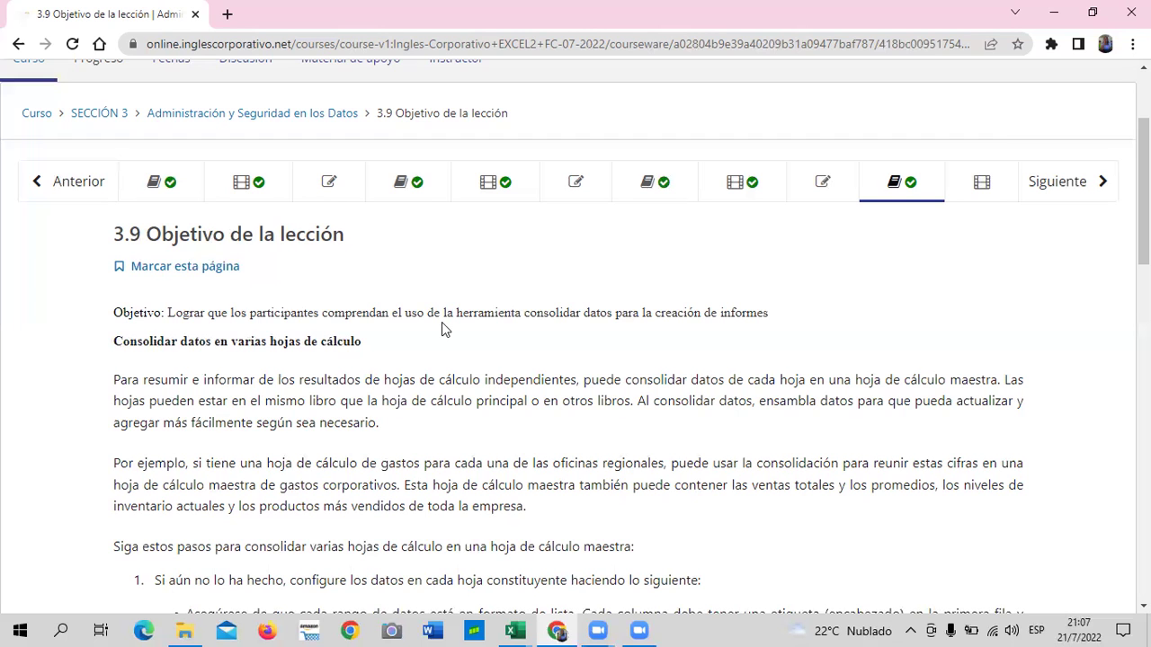
pyautogui.scroll(-1, 863, 344)
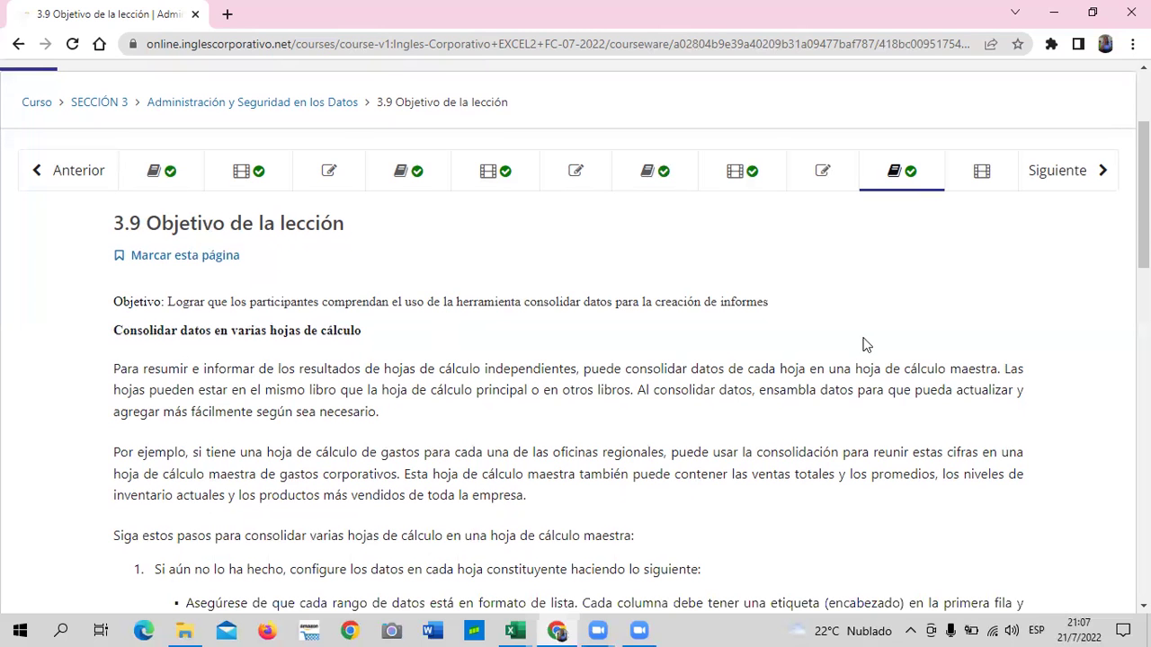
pyautogui.scroll(-1, 863, 345)
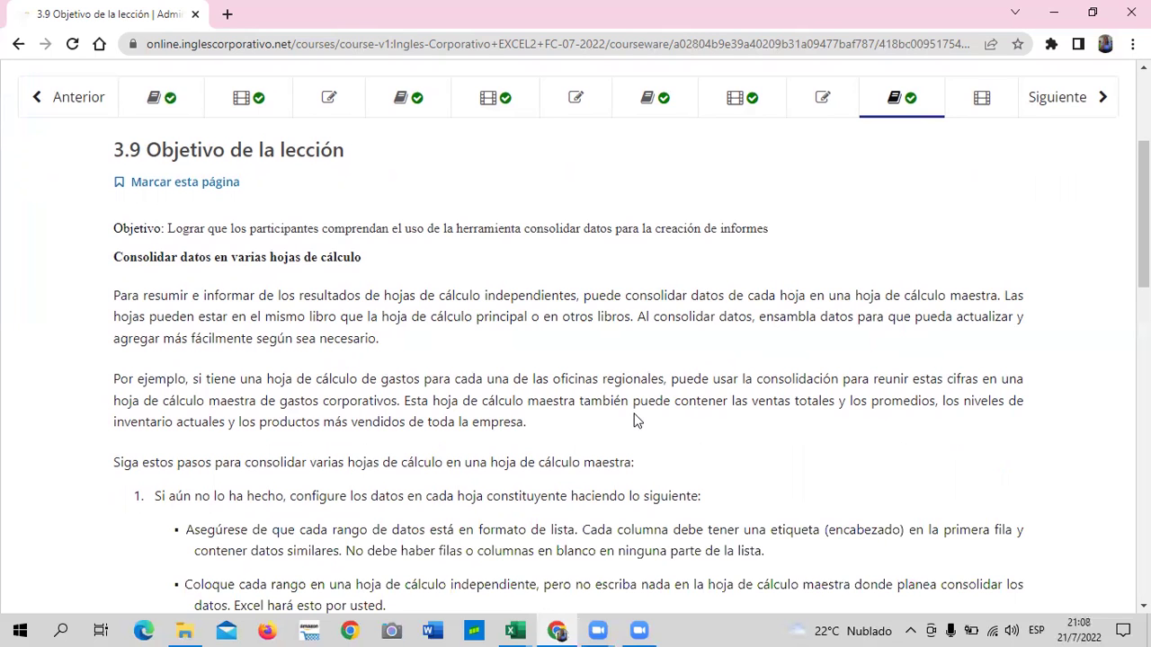
pyautogui.scroll(-1, 634, 420)
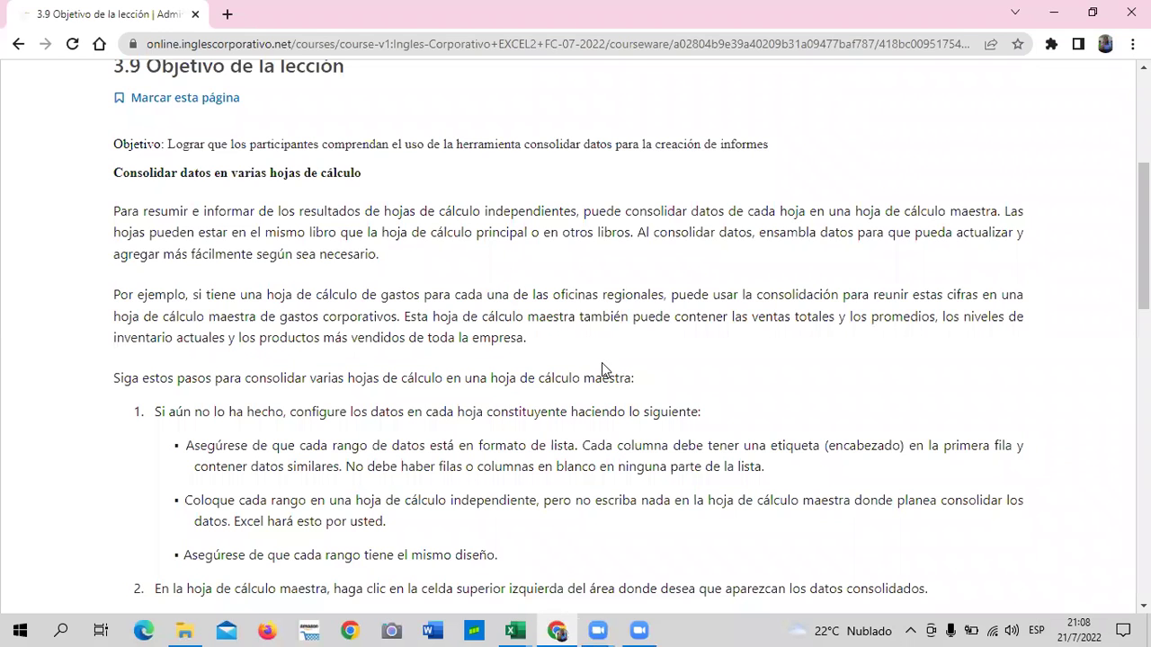
pyautogui.scroll(-3, 577, 482)
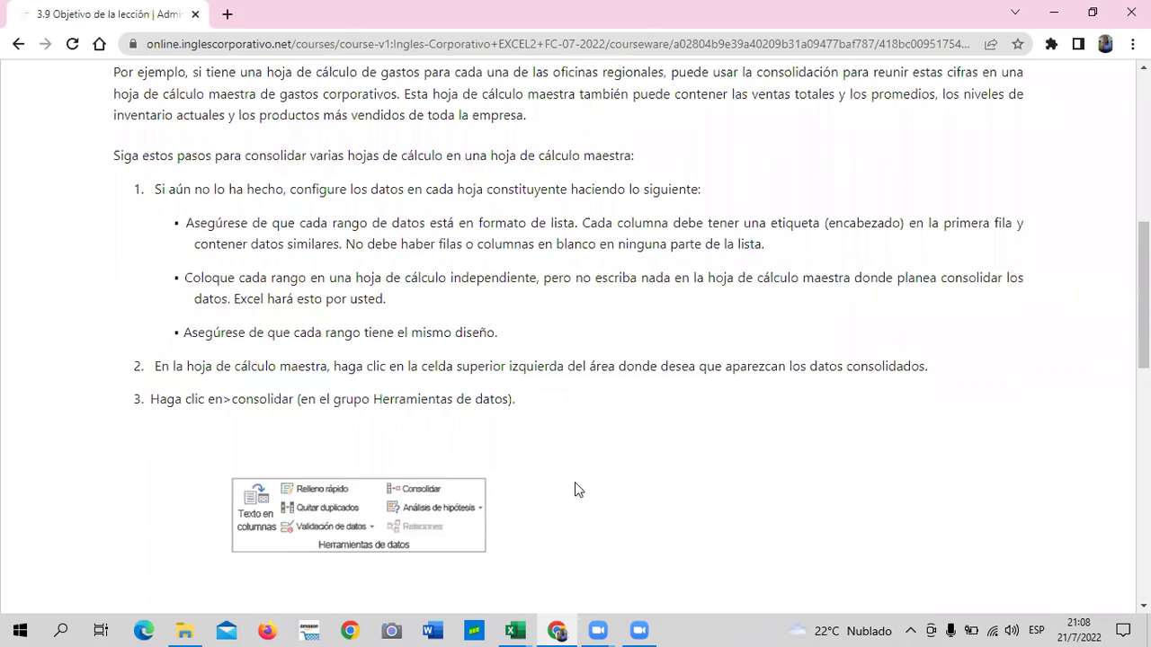
pyautogui.scroll(2, 572, 470)
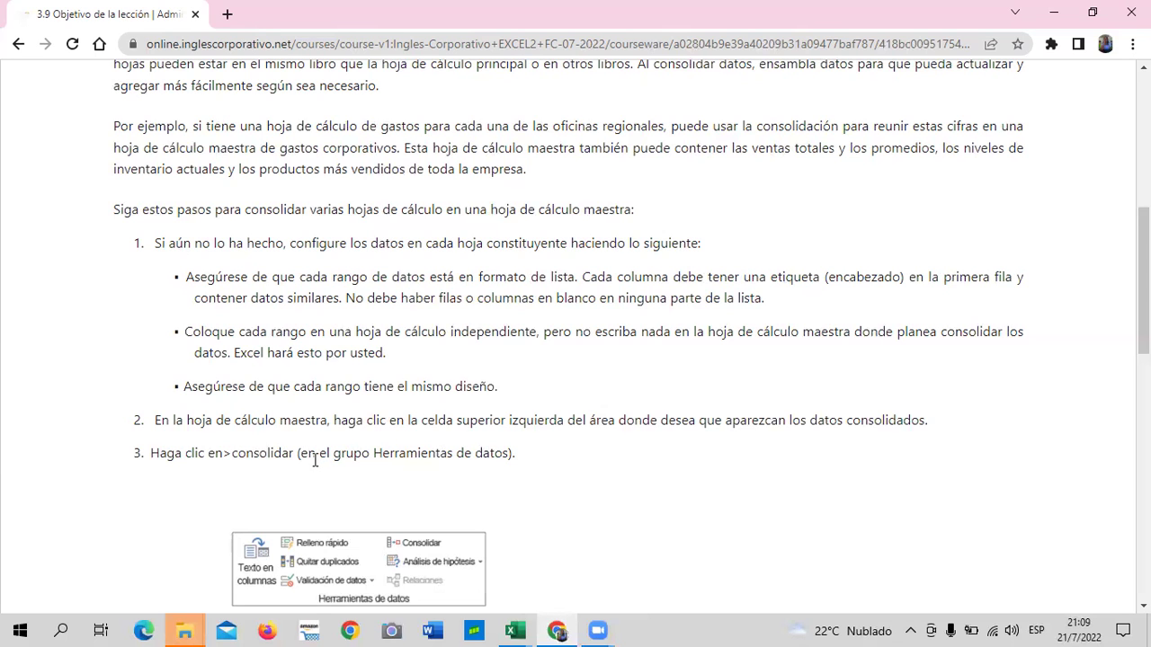
# - Scroll to lesson 3.9's final step, selecting source data like Ventas!$C$4:$Q$27 to consolidate
pyautogui.scroll(-2, 364, 590)
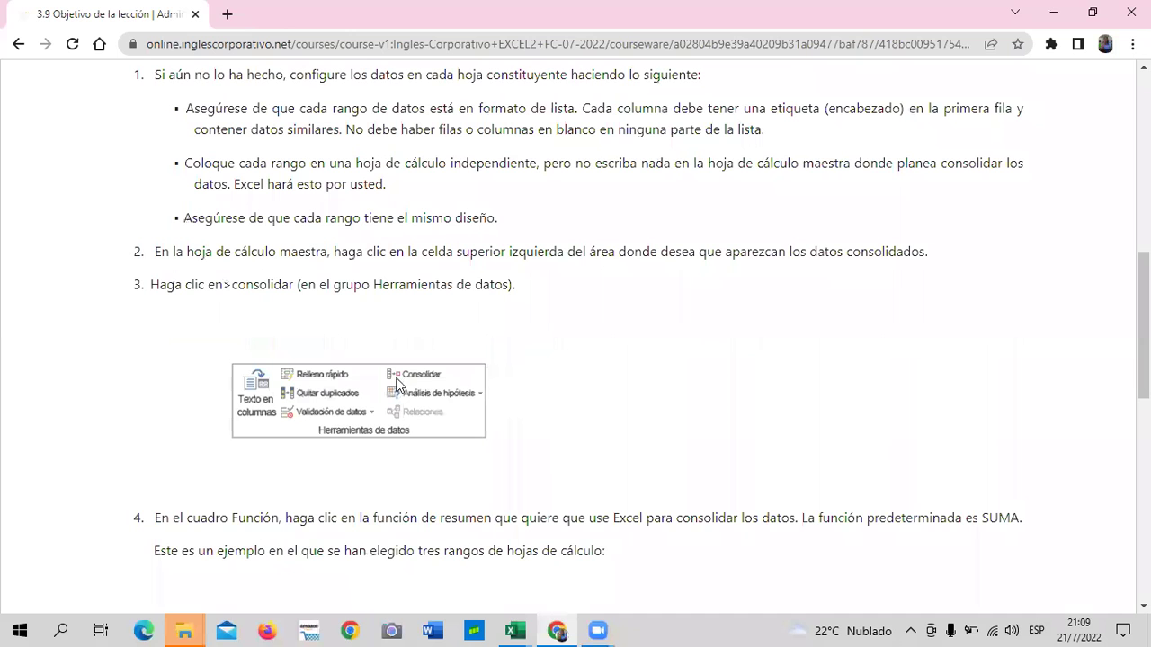
pyautogui.scroll(-3, 398, 414)
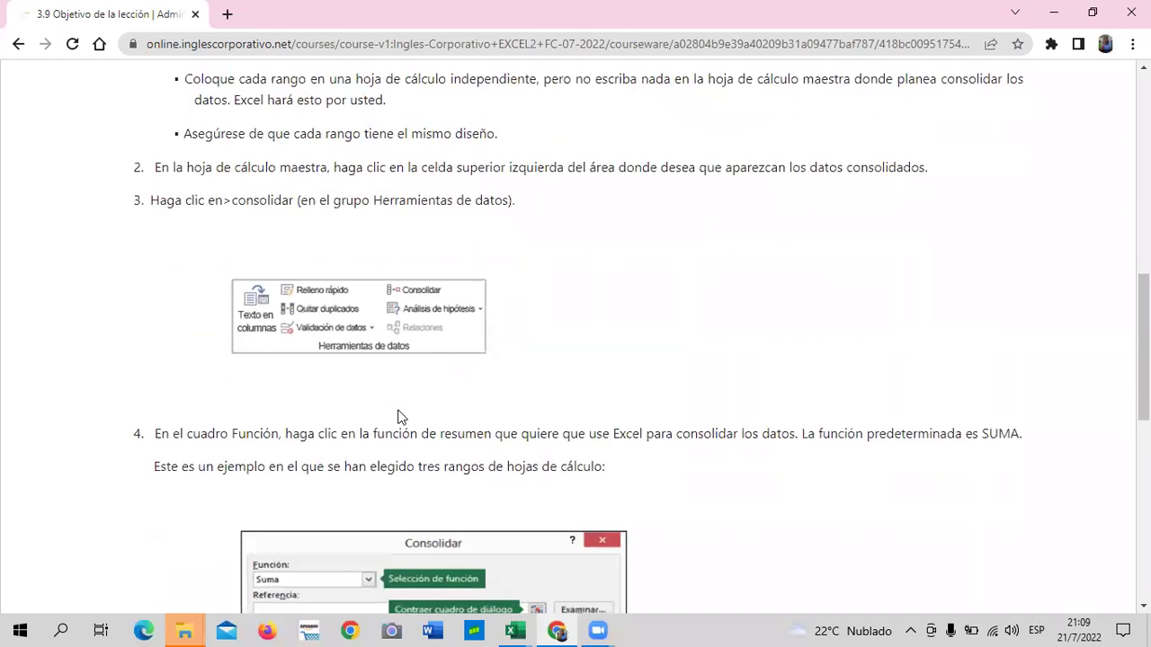
pyautogui.scroll(-1, 586, 425)
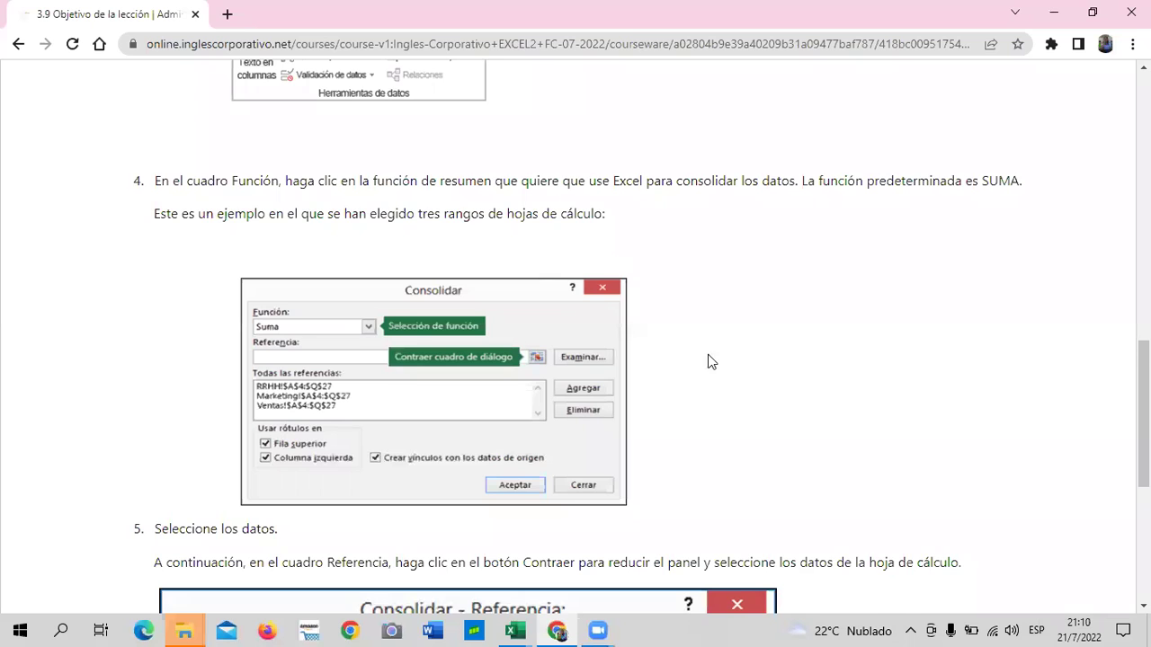
pyautogui.scroll(-1, 713, 366)
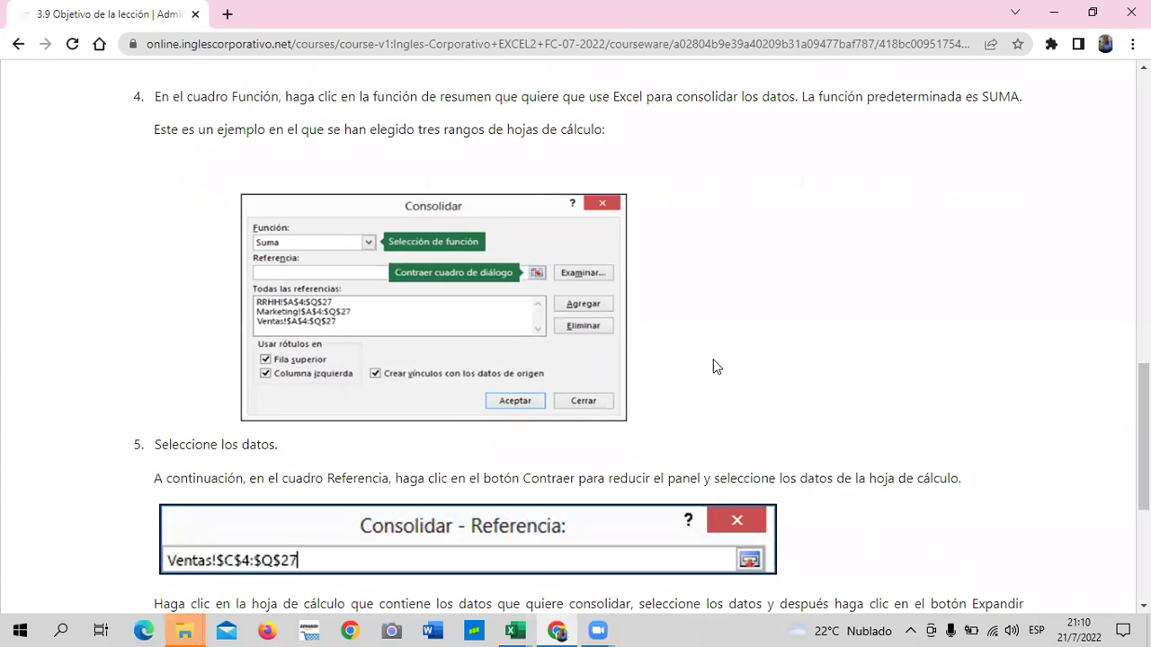
pyautogui.scroll(-2, 713, 366)
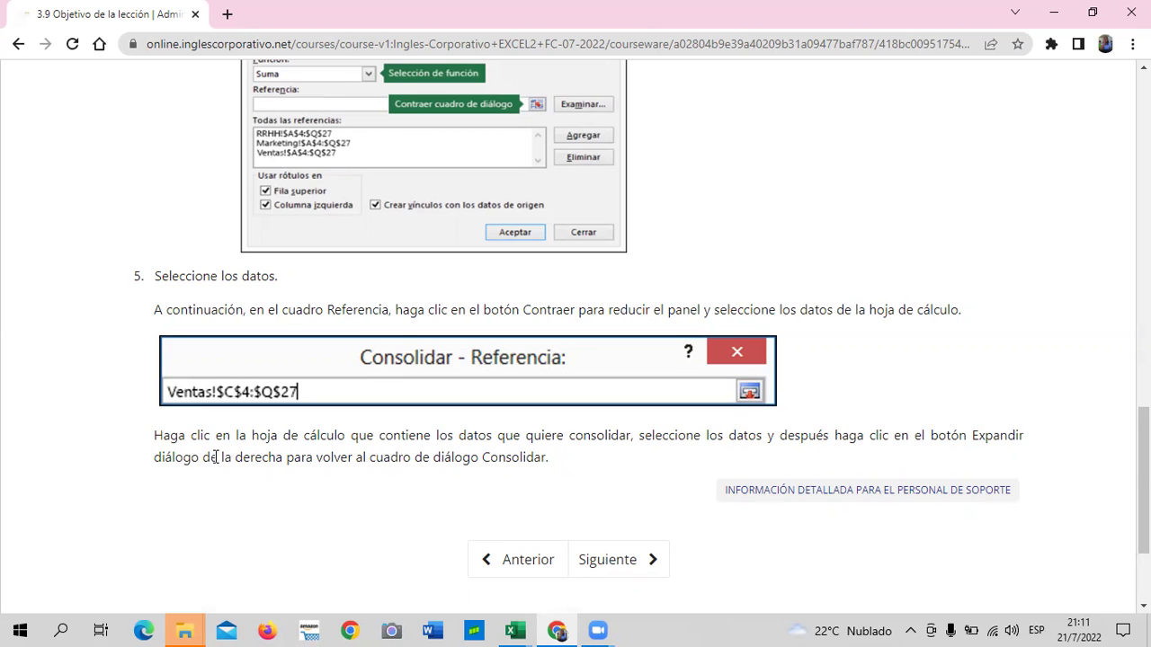
pyautogui.scroll(-1, 326, 475)
pyautogui.scroll(2, 417, 473)
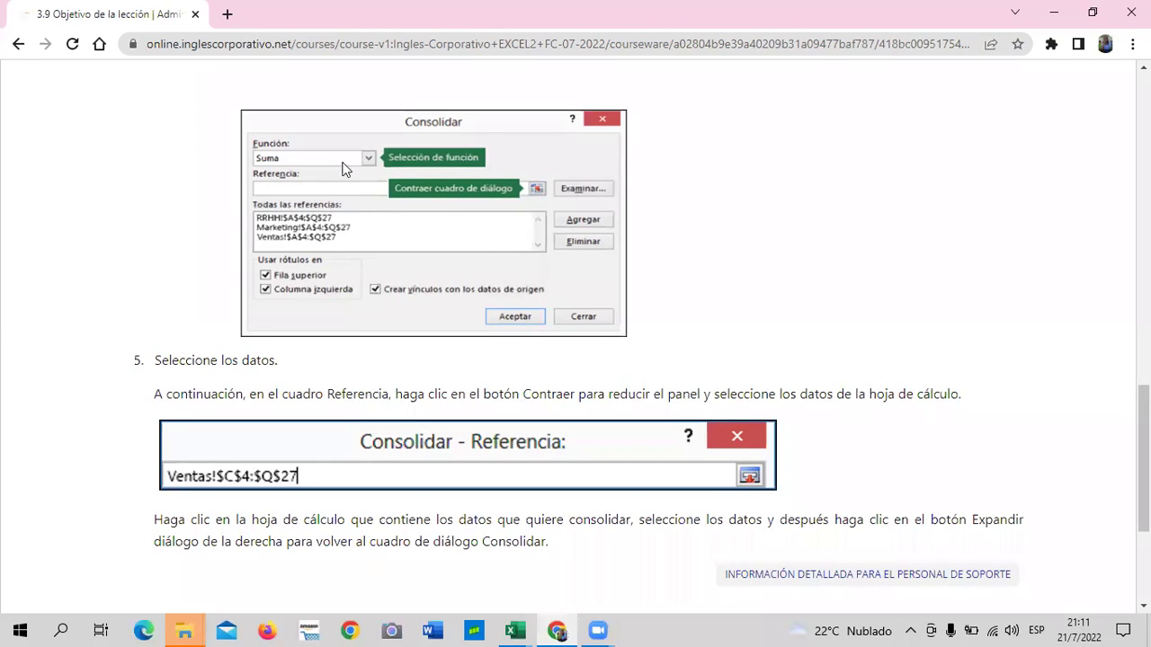
pyautogui.scroll(-3, 585, 395)
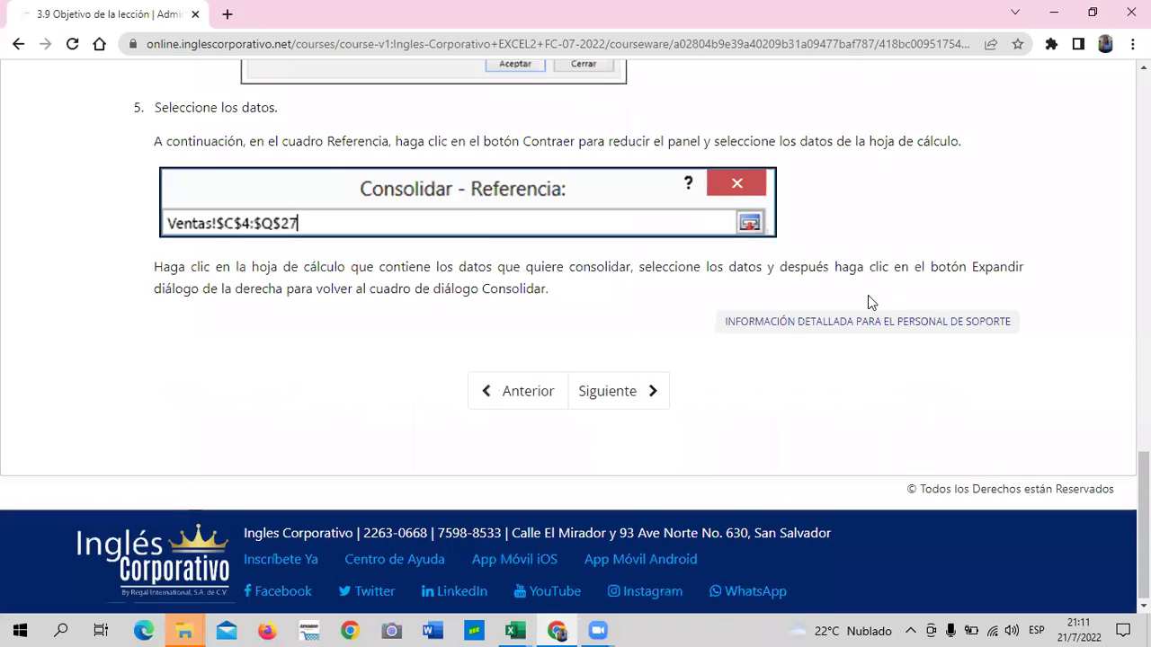
# - Advance to lesson 3.10 Consolidar Datos and scroll back up to its tutorial video
pyautogui.click(617, 399)
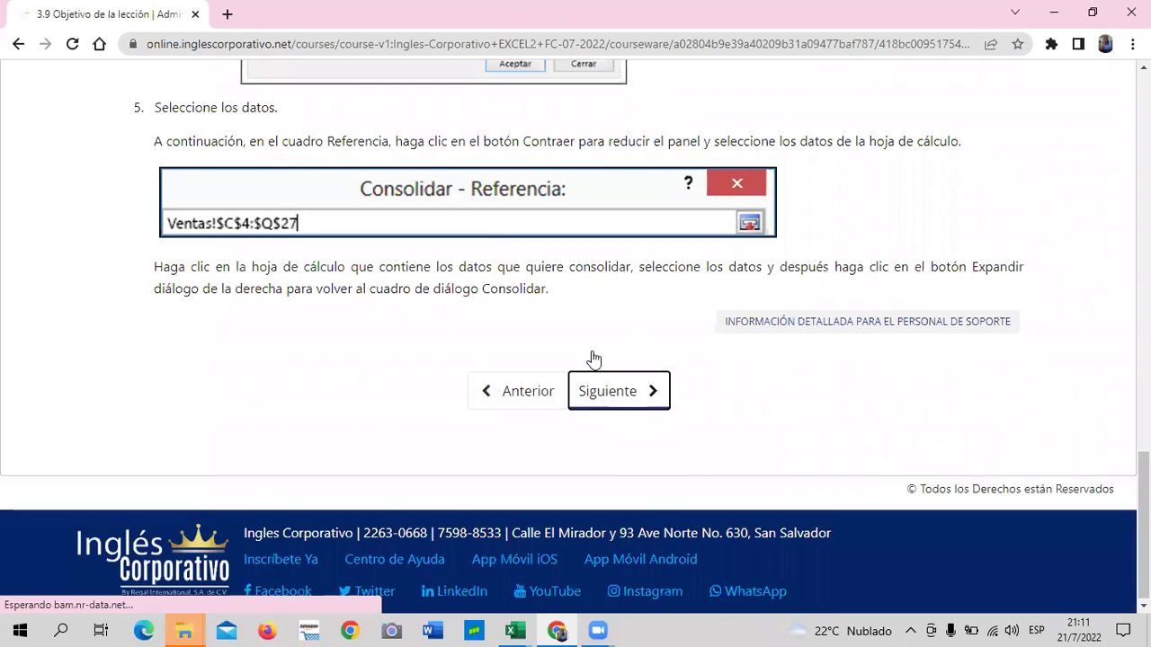
pyautogui.scroll(-5, 583, 348)
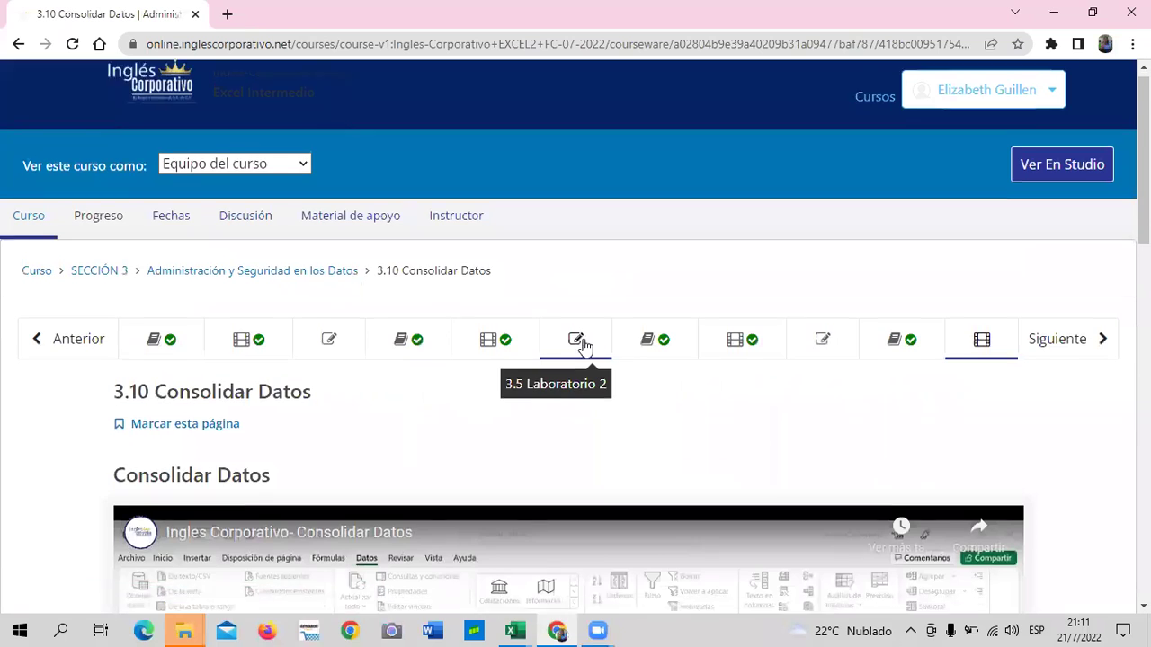
pyautogui.scroll(-1, 585, 345)
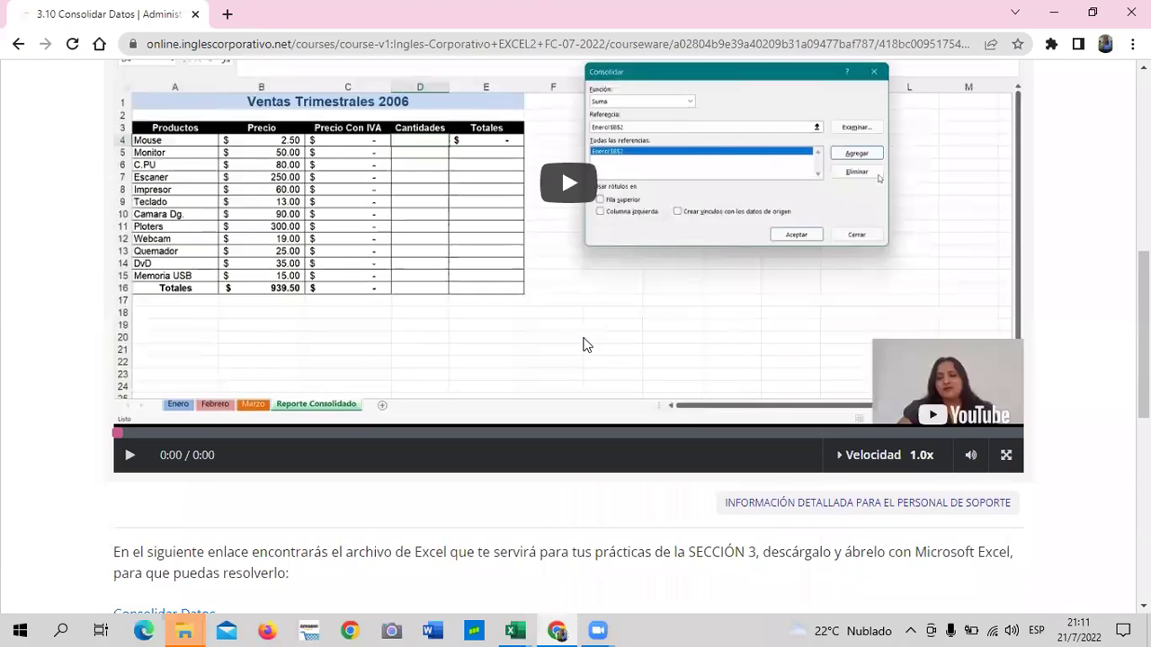
pyautogui.scroll(-2, 566, 420)
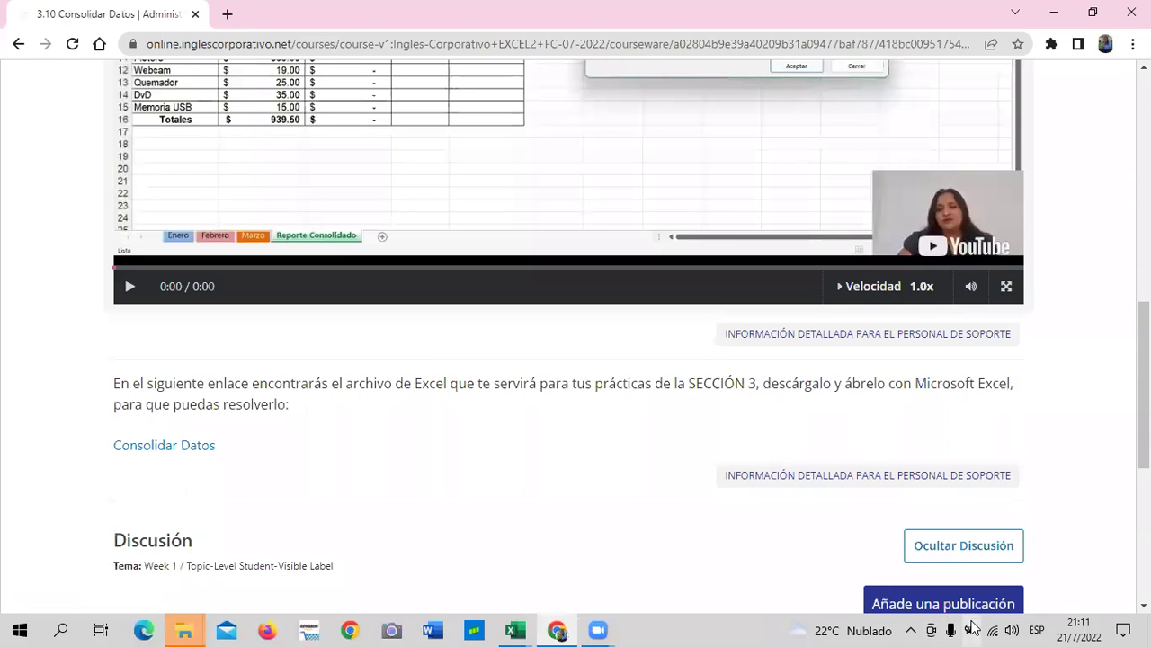
pyautogui.scroll(4, 591, 442)
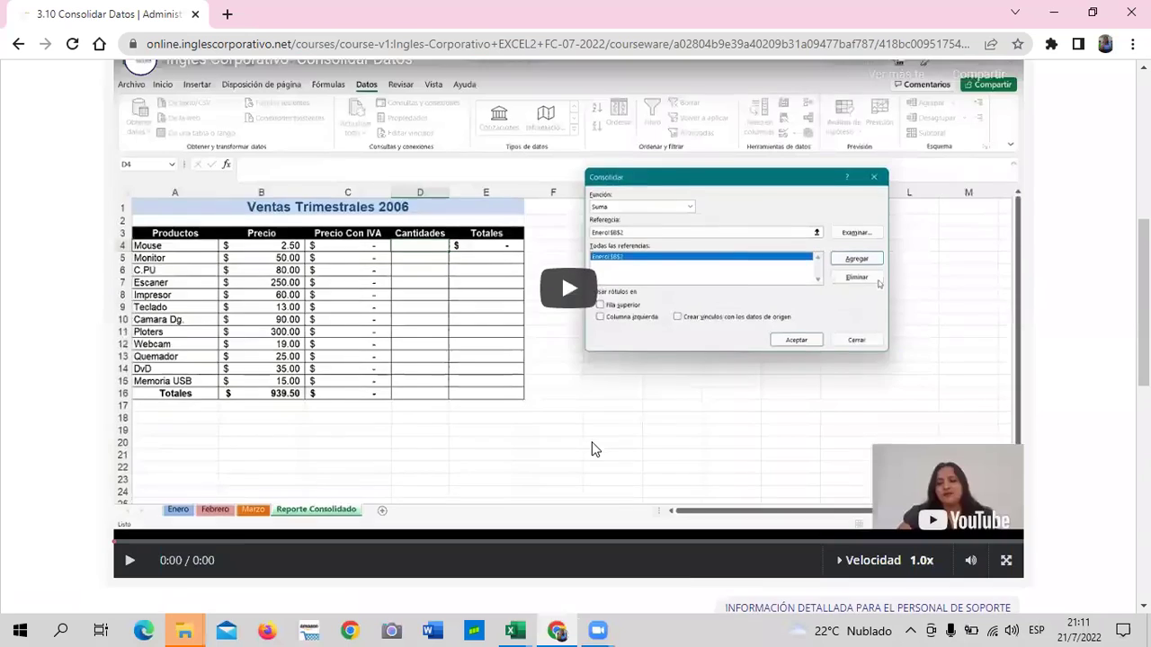
pyautogui.scroll(4, 592, 442)
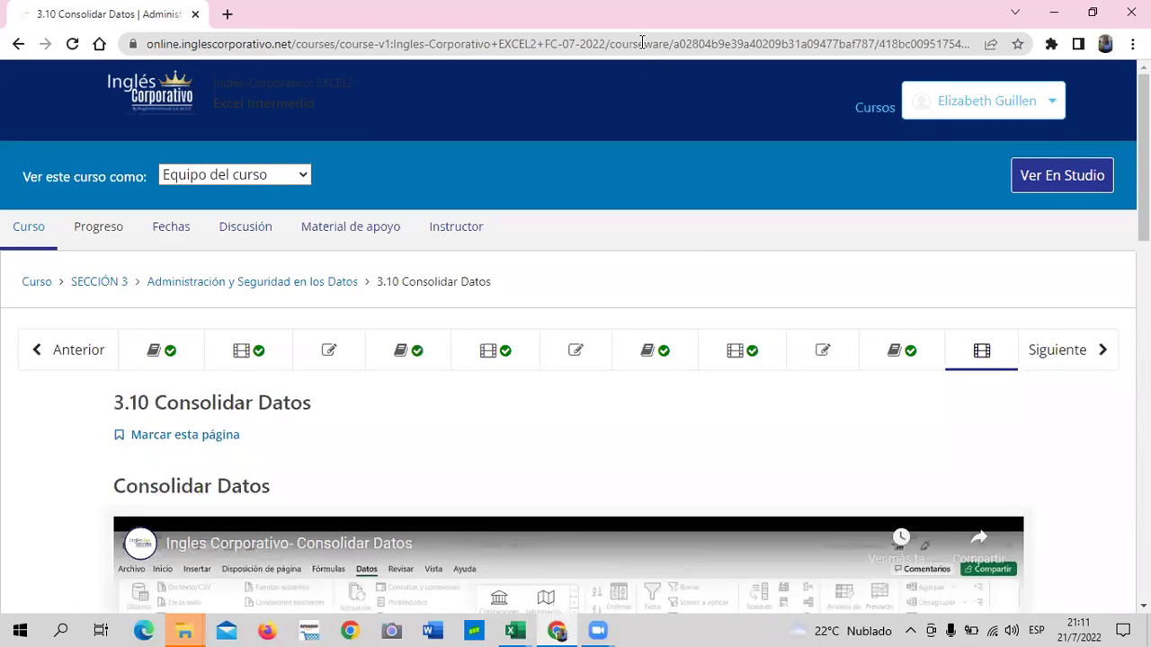
# - Play the Consolidar Datos tutorial video through to its 4:38 end, then scroll below it
pyautogui.scroll(-5, 548, 405)
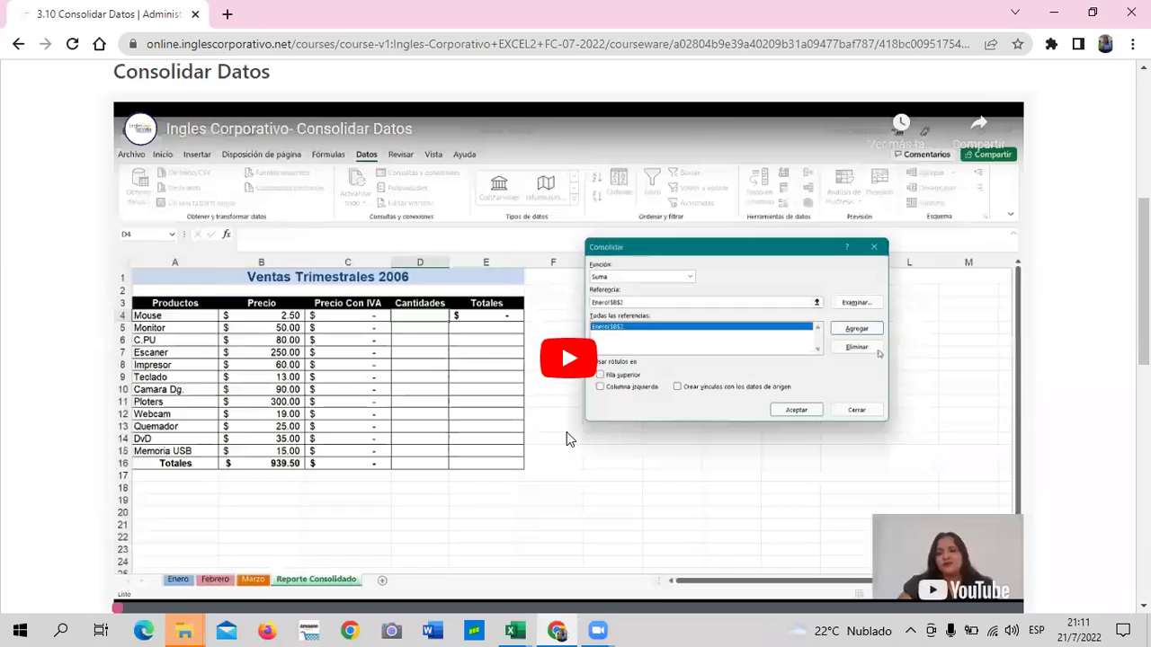
pyautogui.click(482, 129)
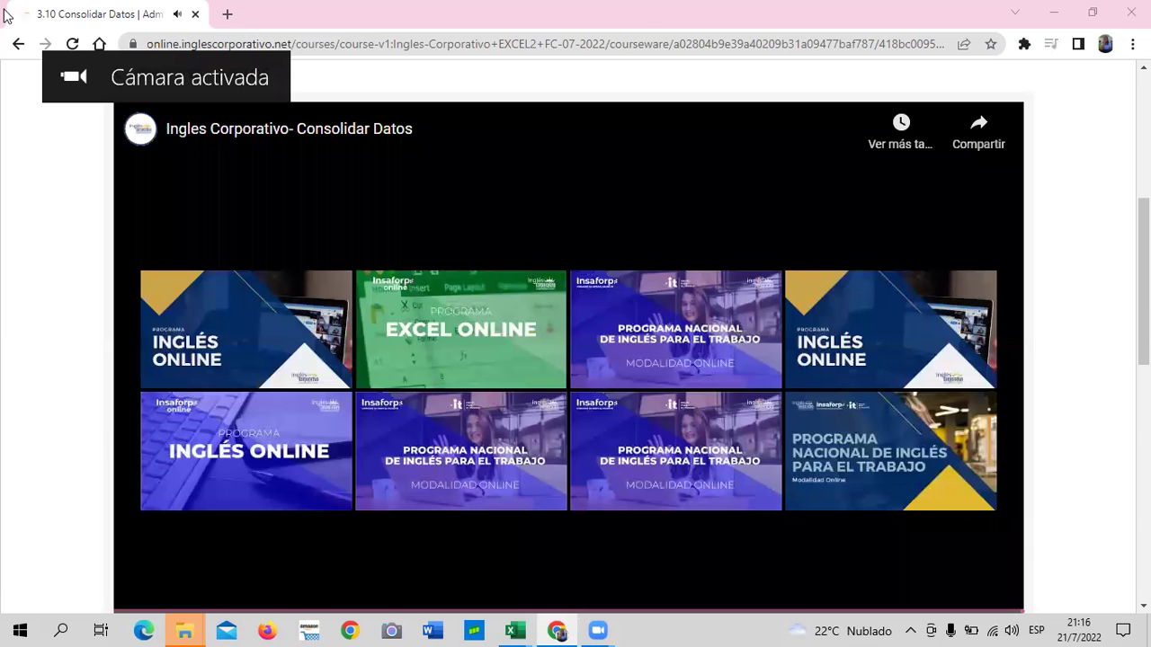
pyautogui.scroll(-5, 467, 419)
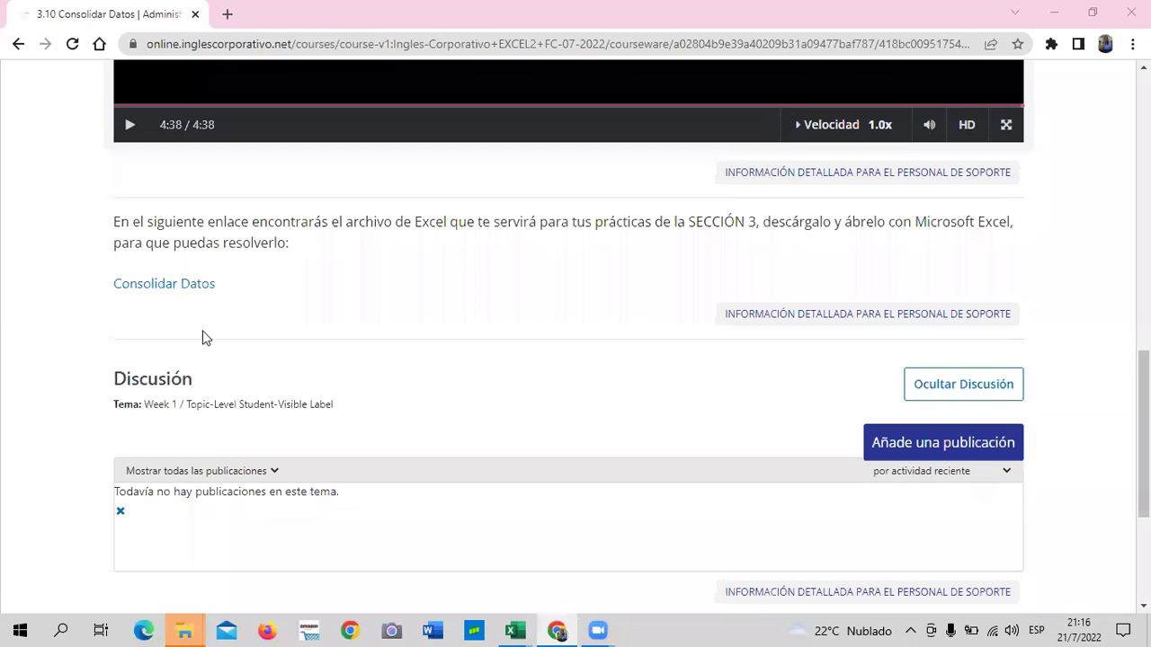
# - Close Validacion de datos with its changes saved and 3.4 Lista de validación without saving
pyautogui.click(503, 628)
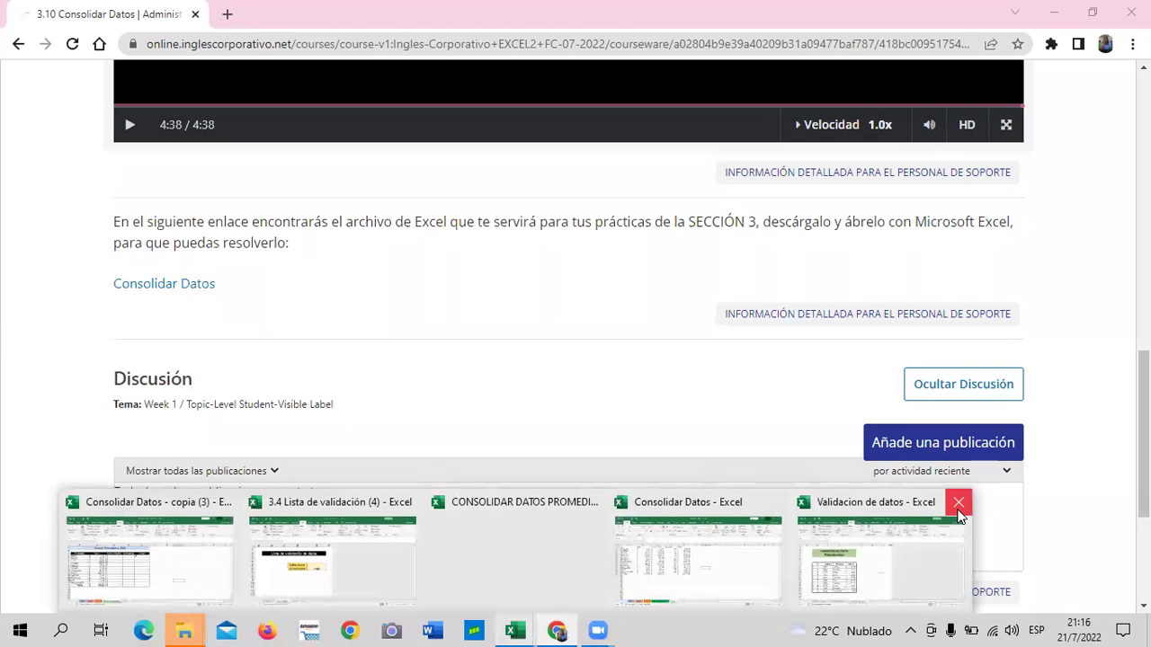
pyautogui.click(958, 505)
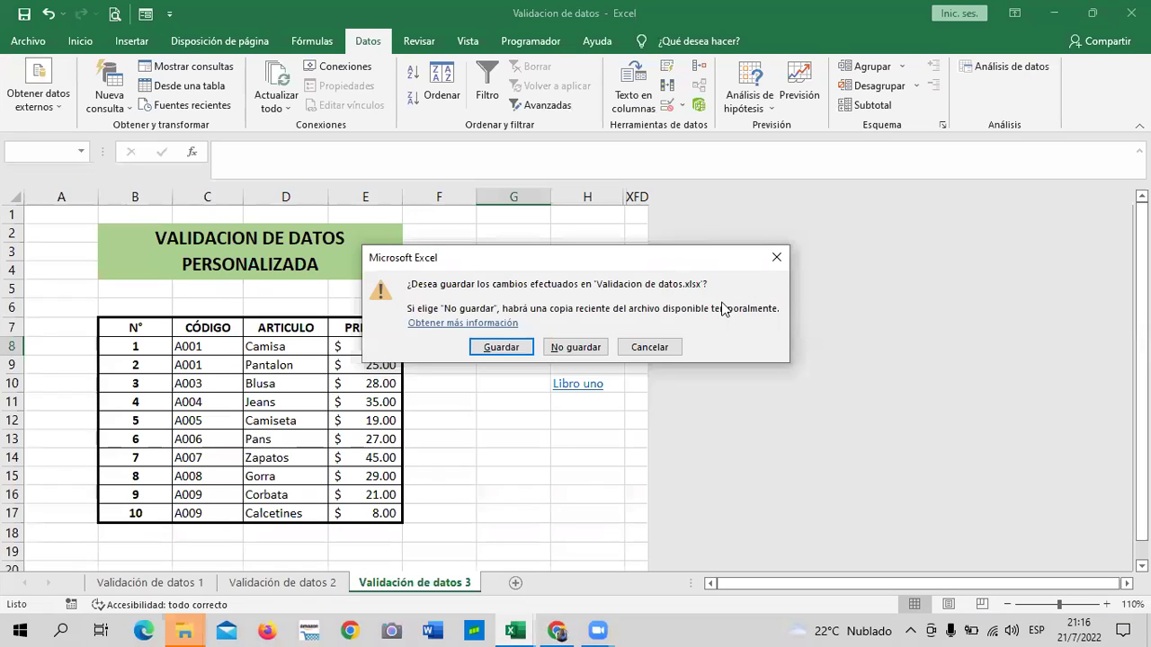
pyautogui.click(511, 346)
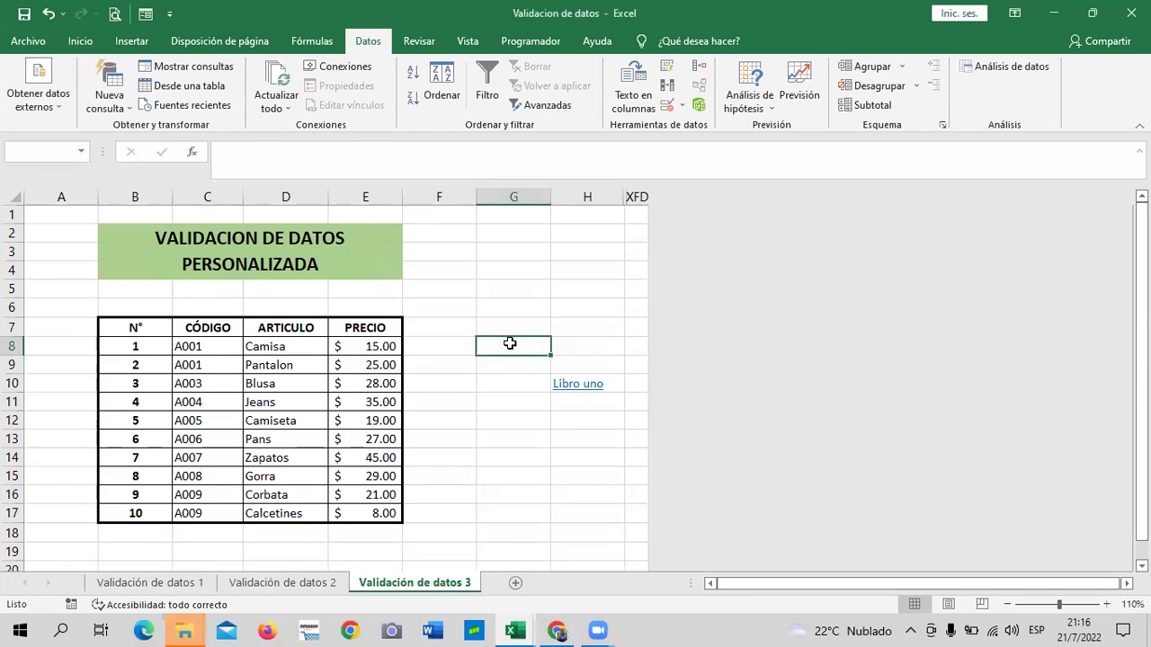
pyautogui.moveTo(514, 631)
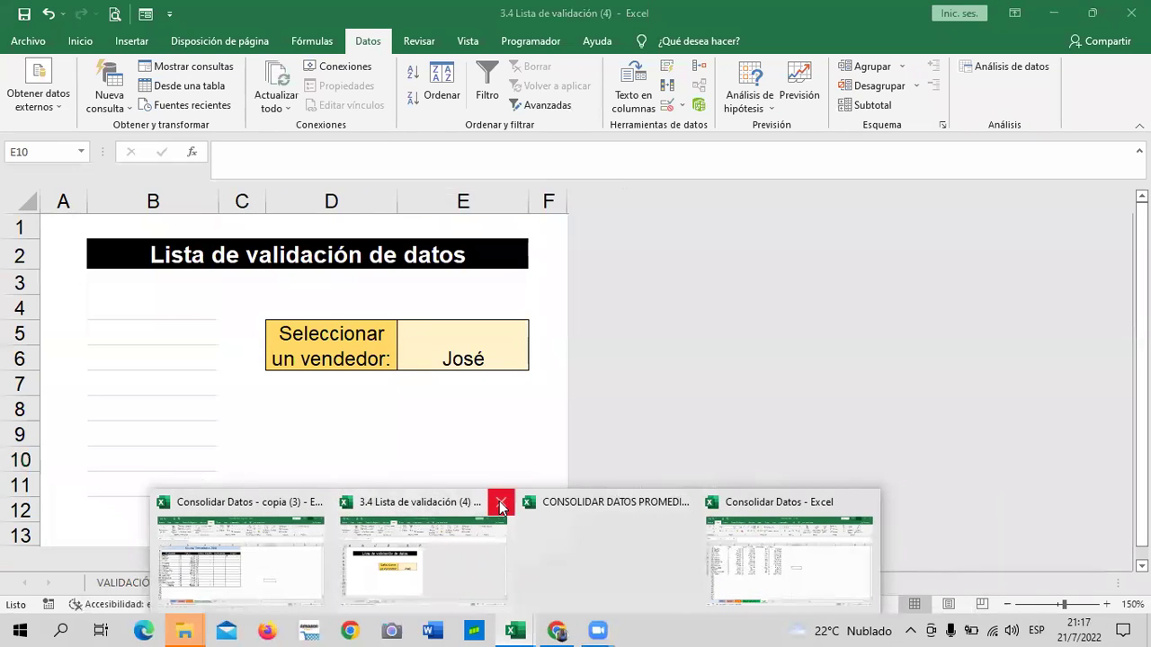
pyautogui.click(500, 506)
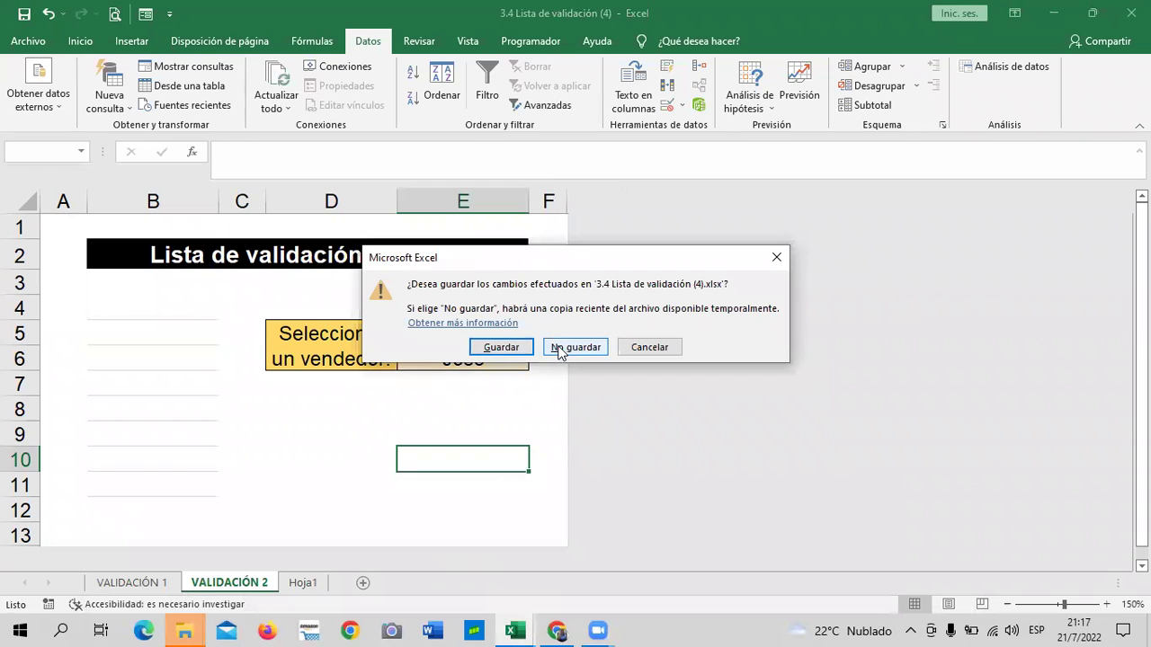
pyautogui.click(560, 348)
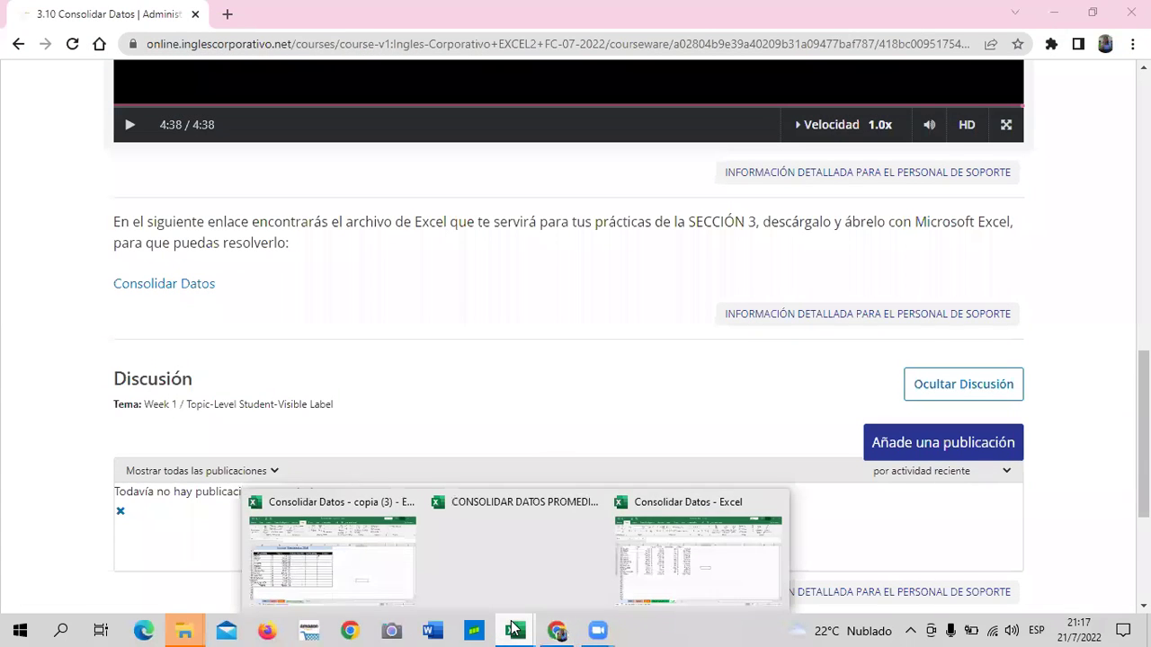
pyautogui.moveTo(514, 630)
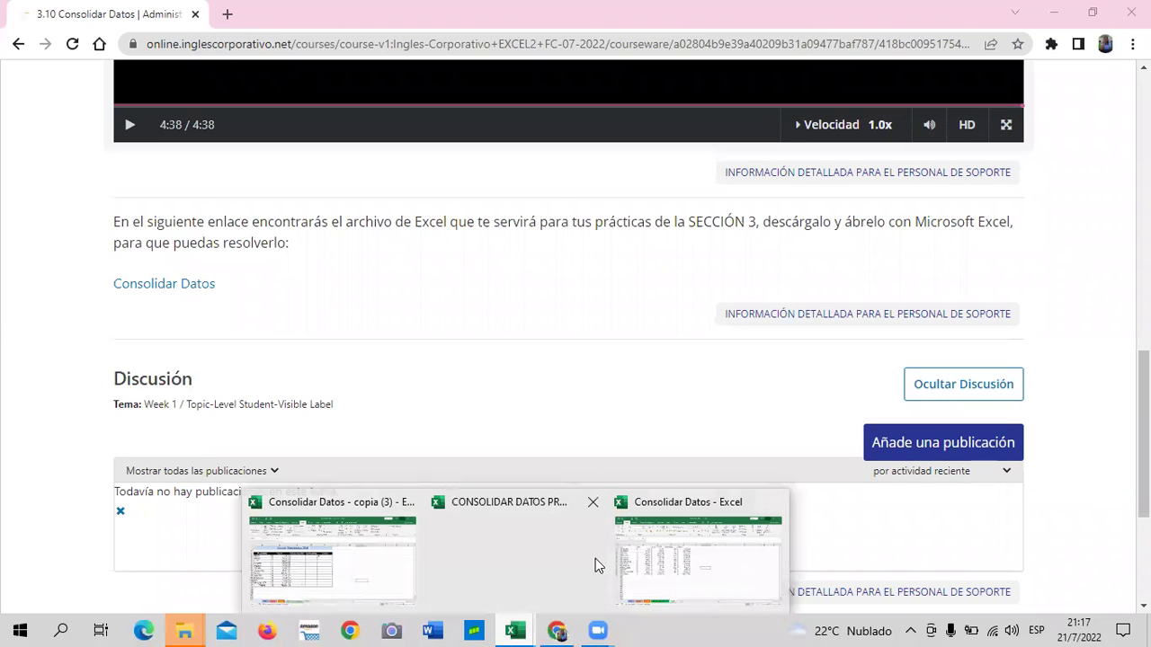
# - Bring Consolidar Datos - copia (3) to the front and check its Hoja1 sheet
pyautogui.click(361, 559)
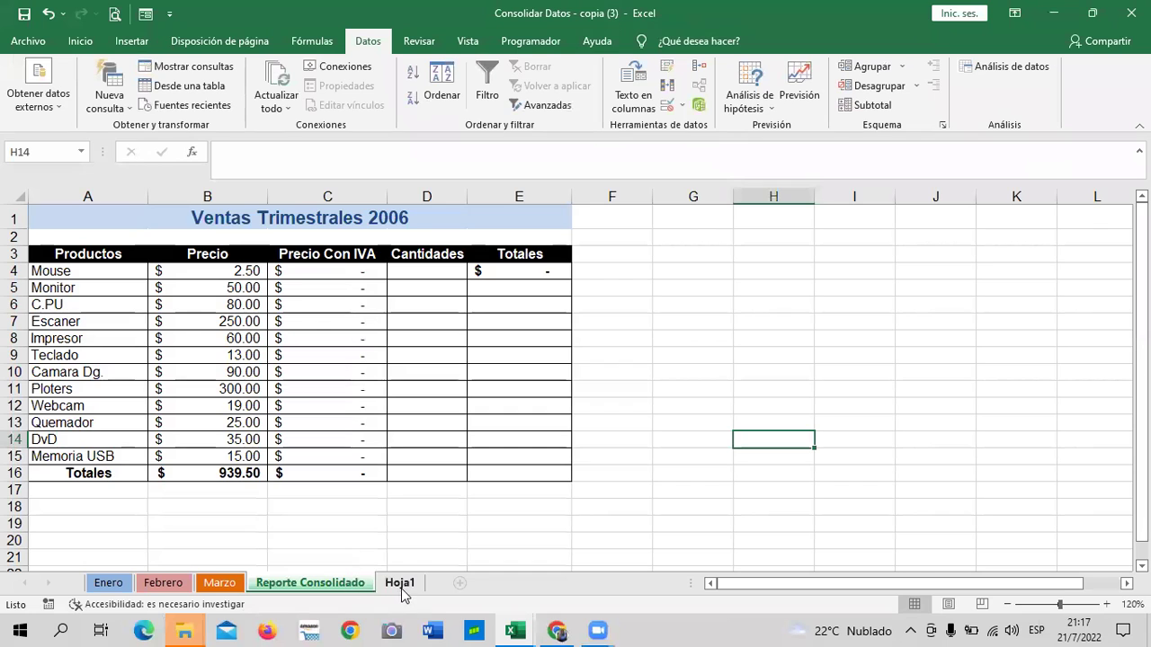
pyautogui.click(401, 584)
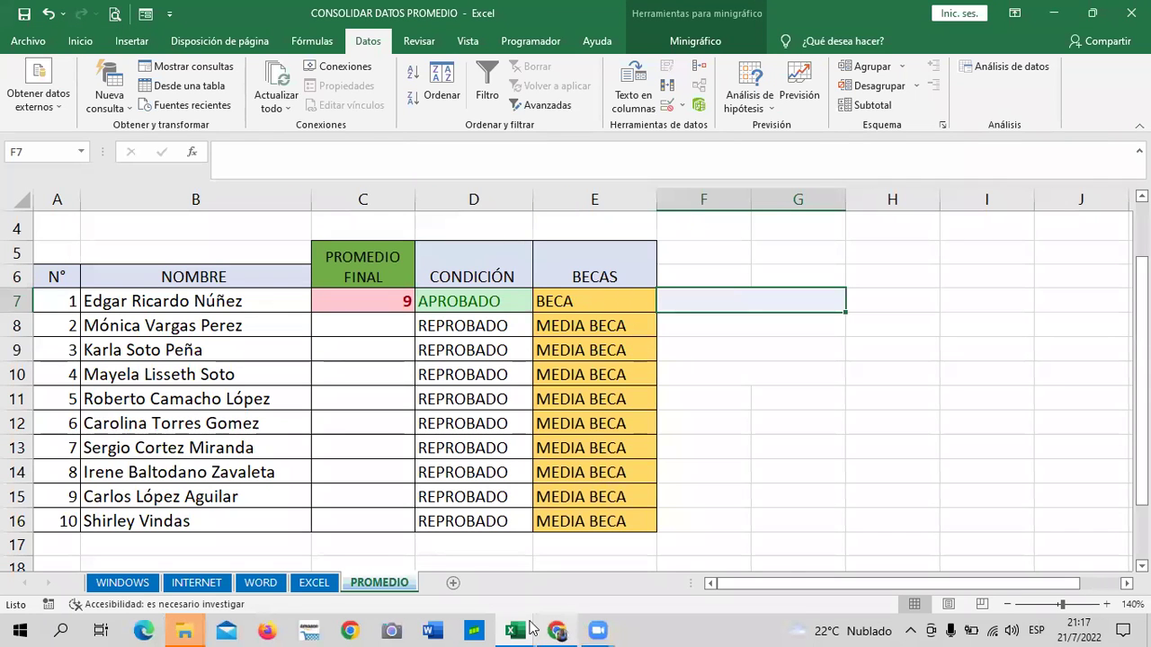
pyautogui.moveTo(513, 631)
pyautogui.click(647, 568)
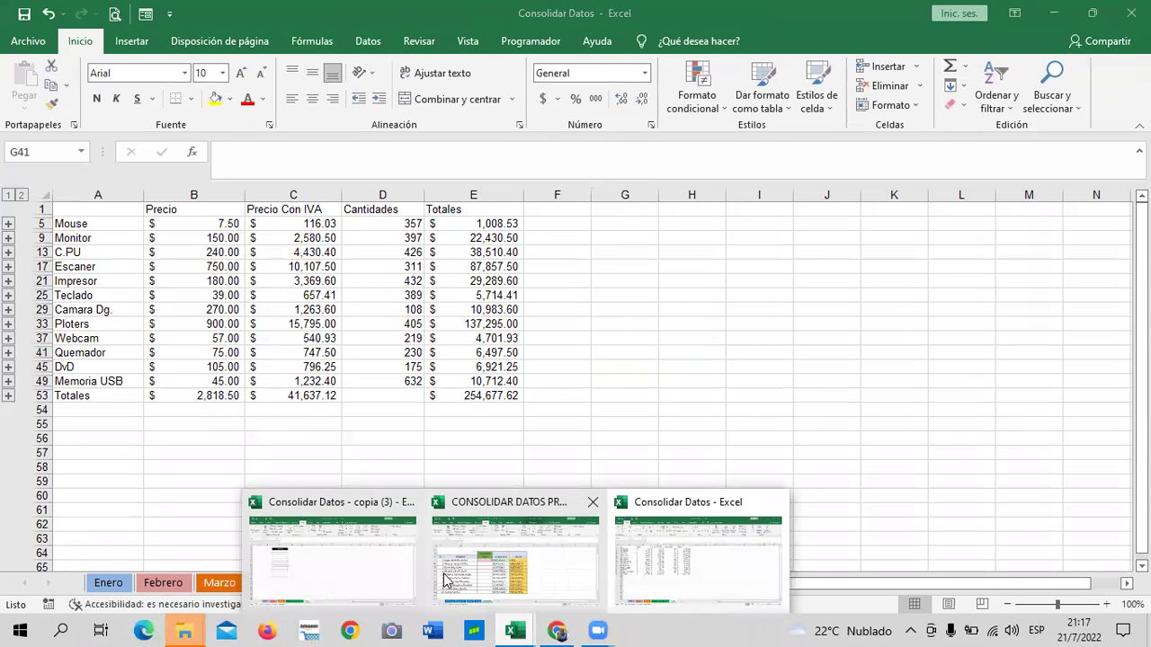
pyautogui.click(331, 552)
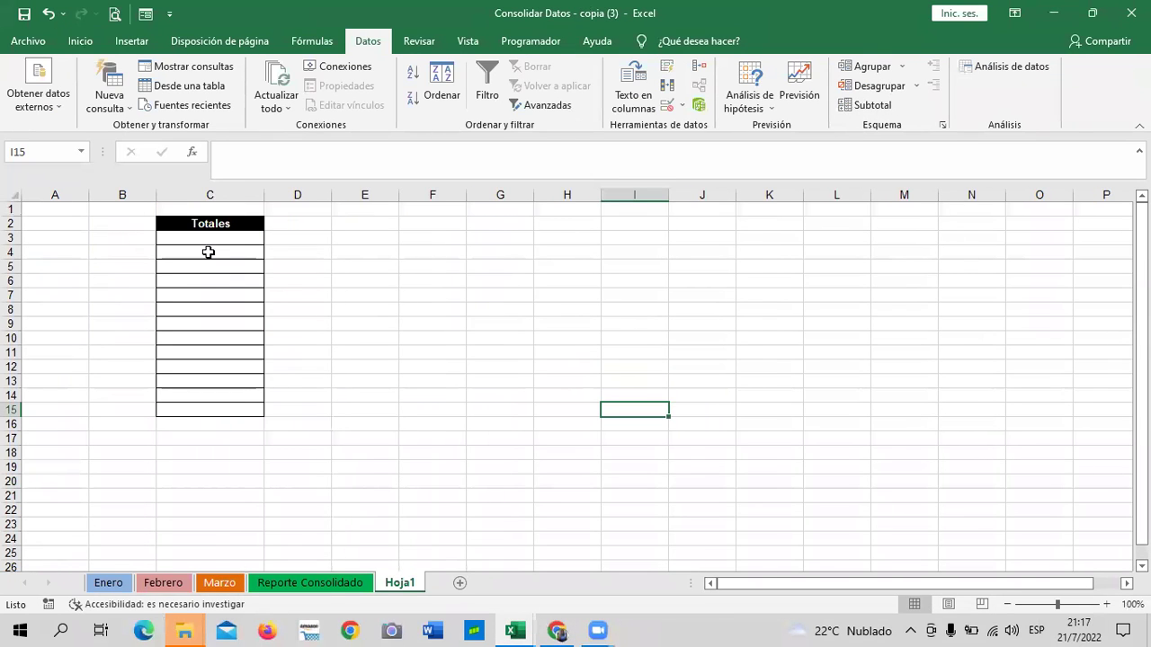
# - Review the Enero, Febrero and Marzo quantity sheets, finishing on Reporte Consolidado
pyautogui.click(335, 586)
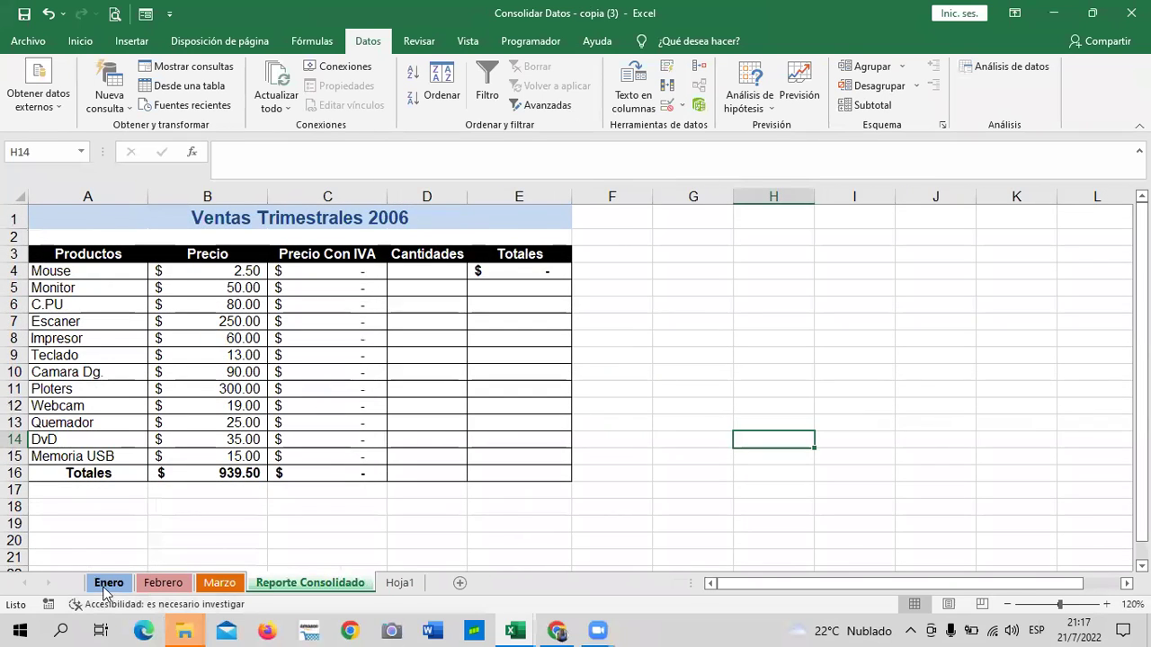
pyautogui.click(103, 584)
pyautogui.click(163, 583)
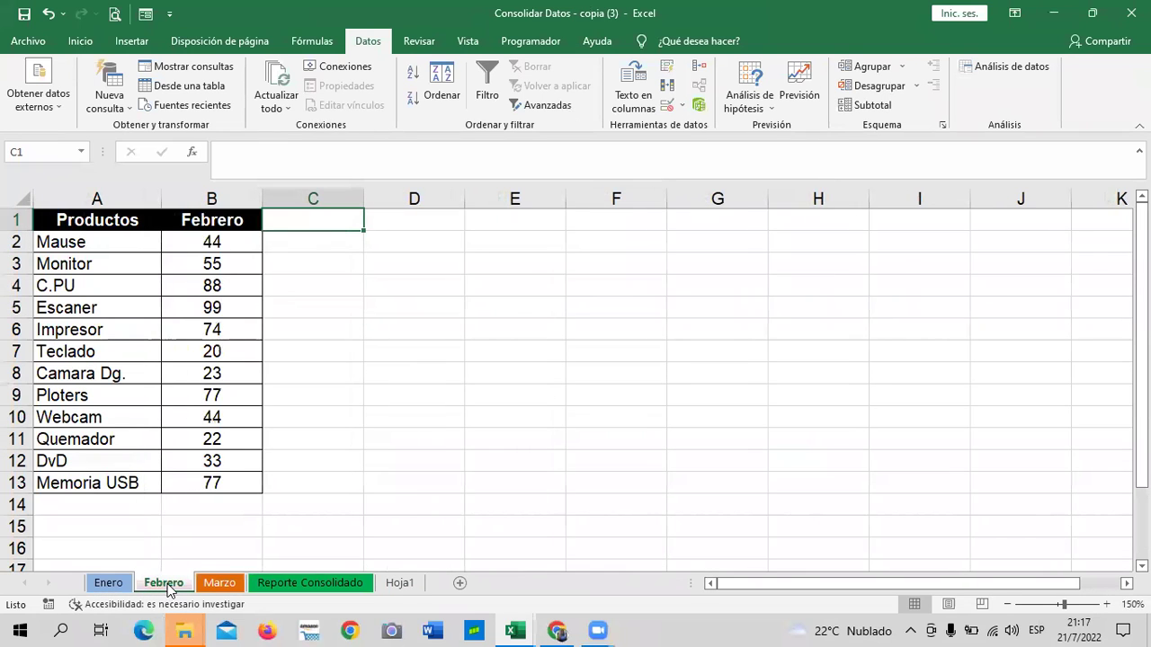
pyautogui.click(236, 586)
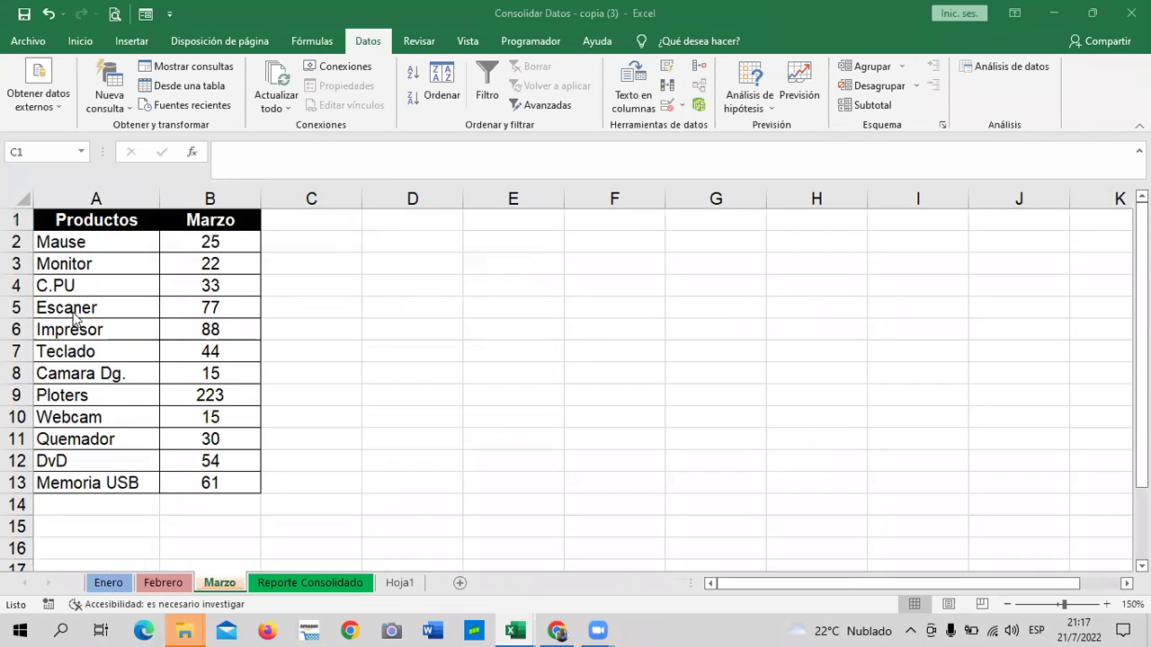
pyautogui.click(99, 585)
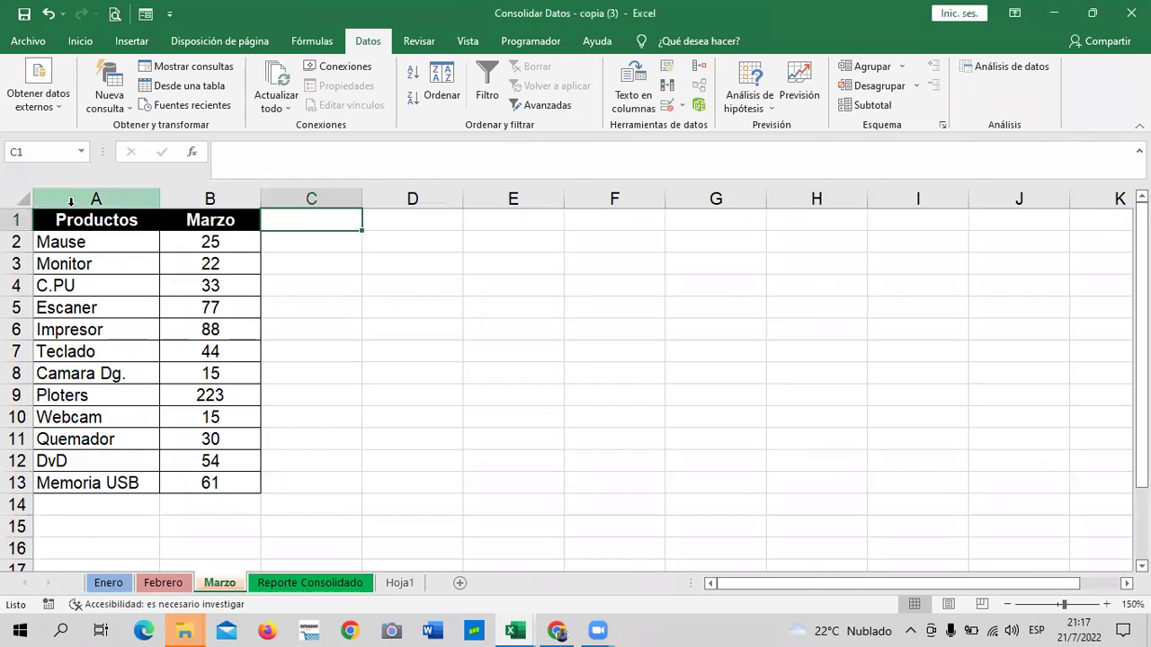
pyautogui.click(106, 584)
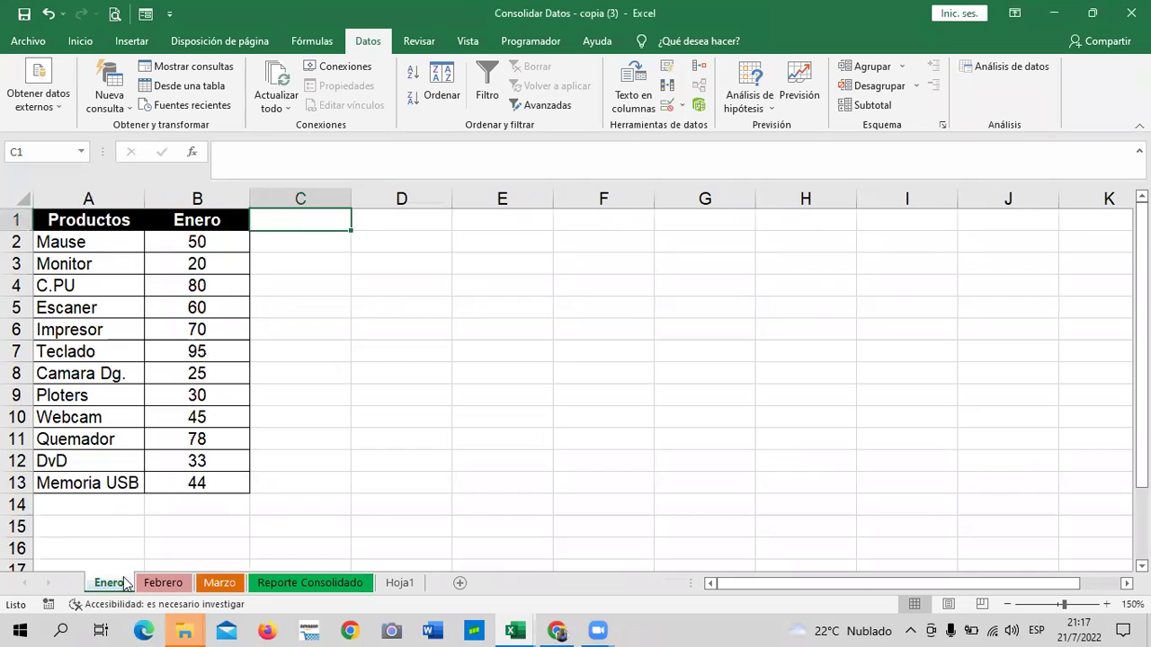
pyautogui.click(161, 581)
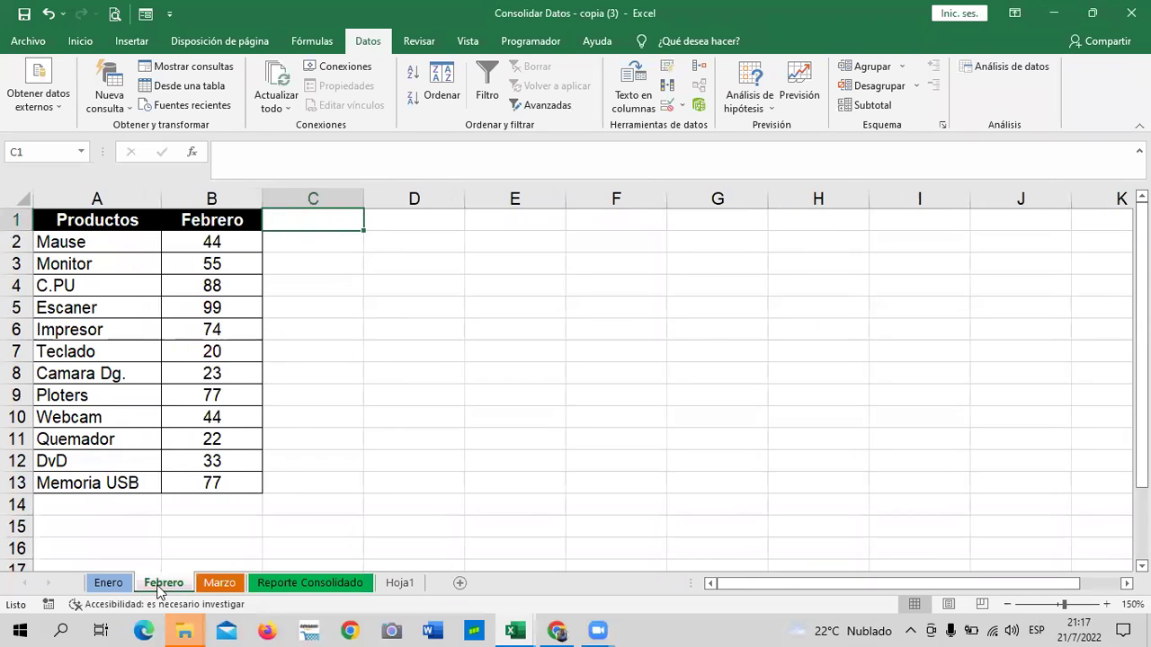
pyautogui.click(221, 582)
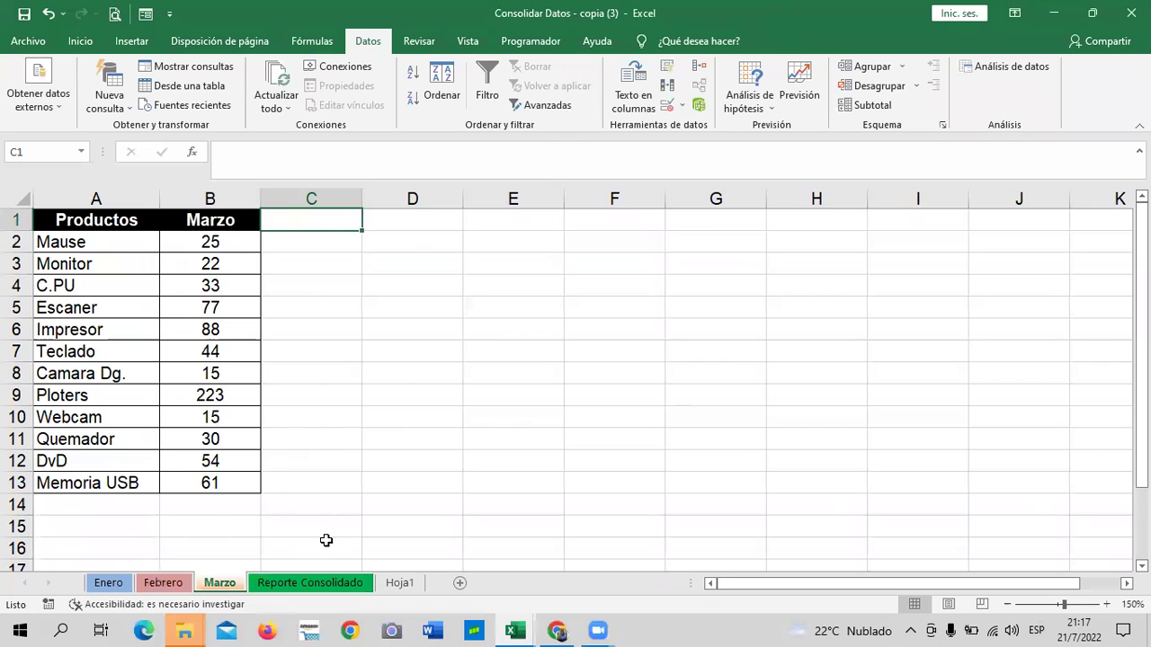
pyautogui.click(312, 583)
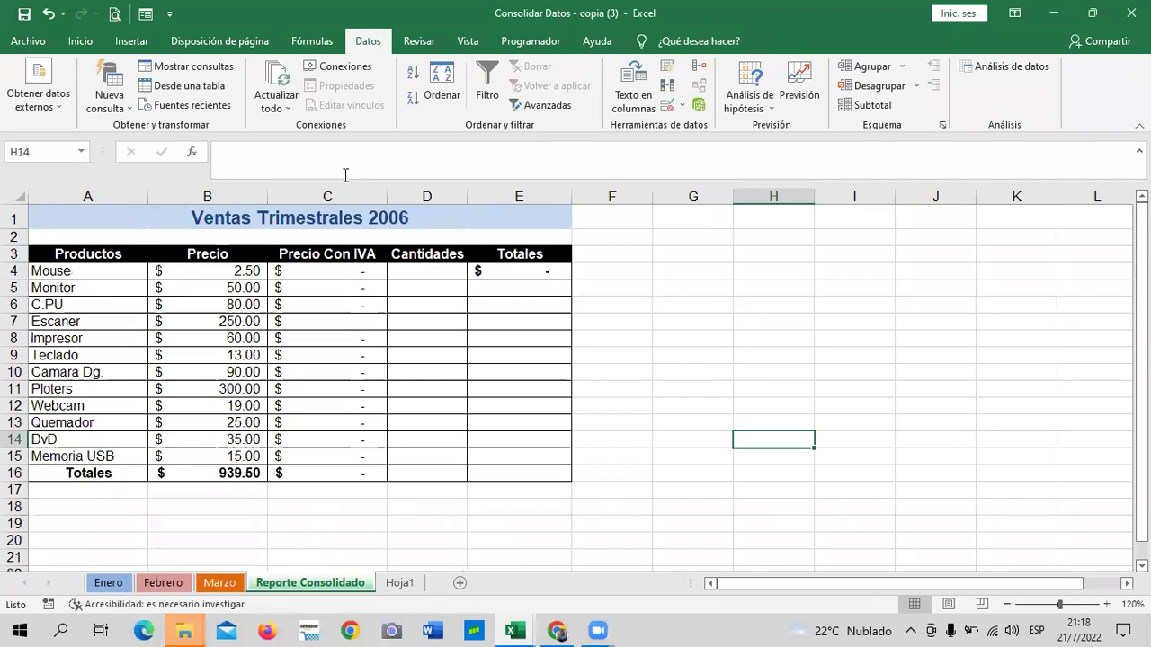
pyautogui.click(205, 265)
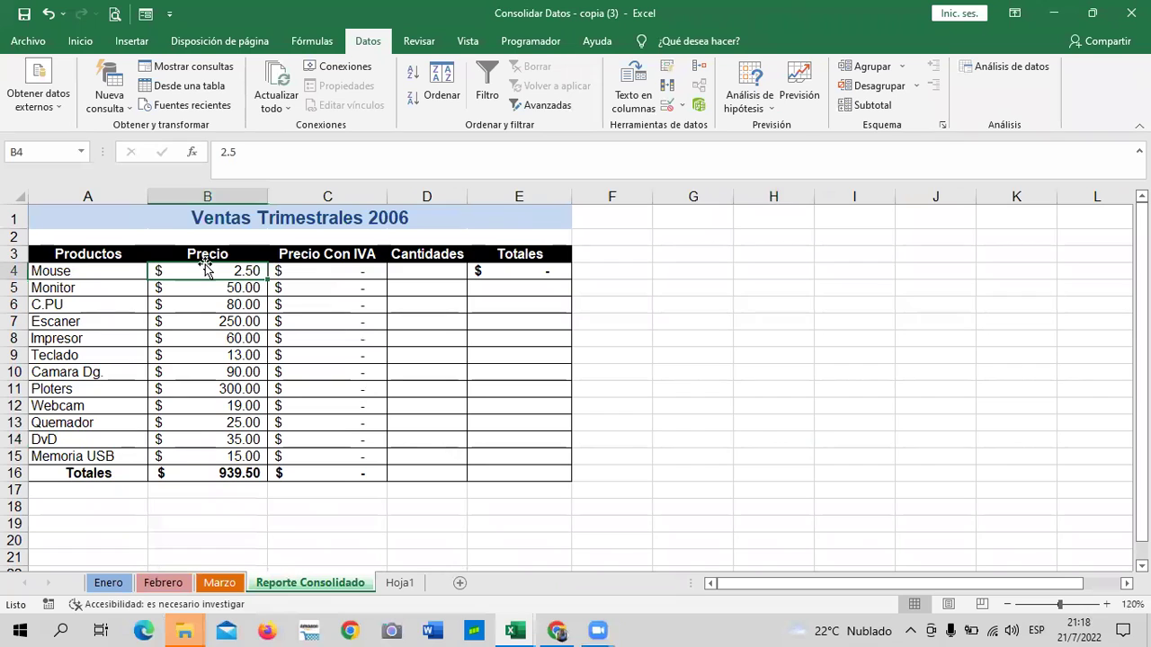
pyautogui.click(191, 286)
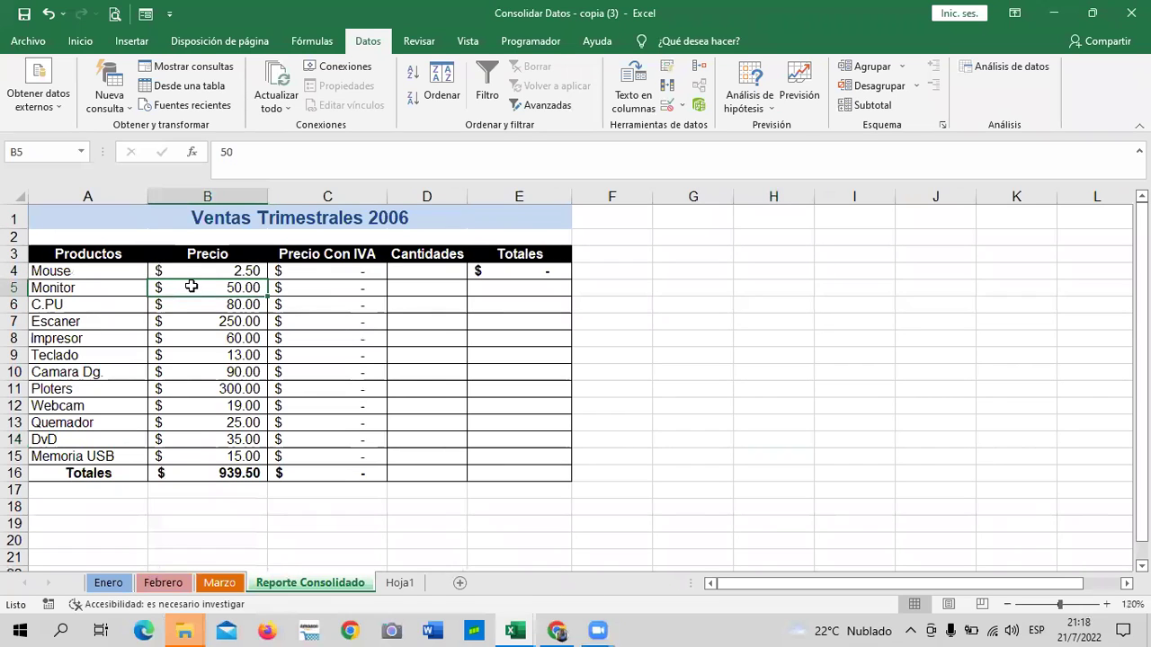
pyautogui.click(317, 271)
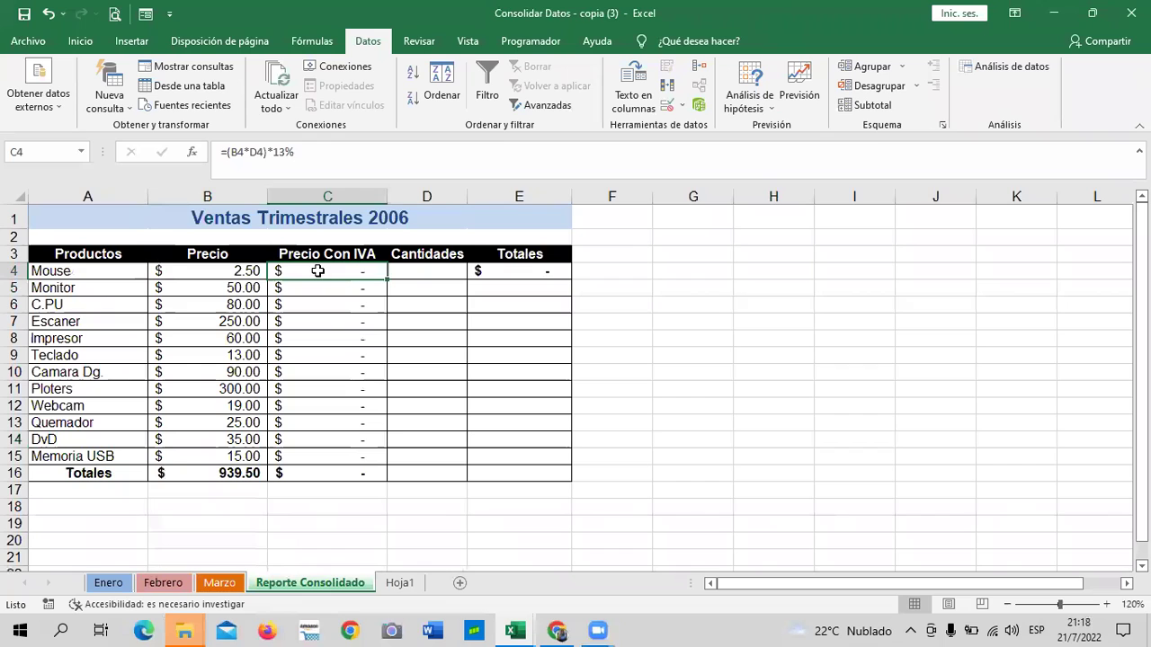
pyautogui.click(441, 273)
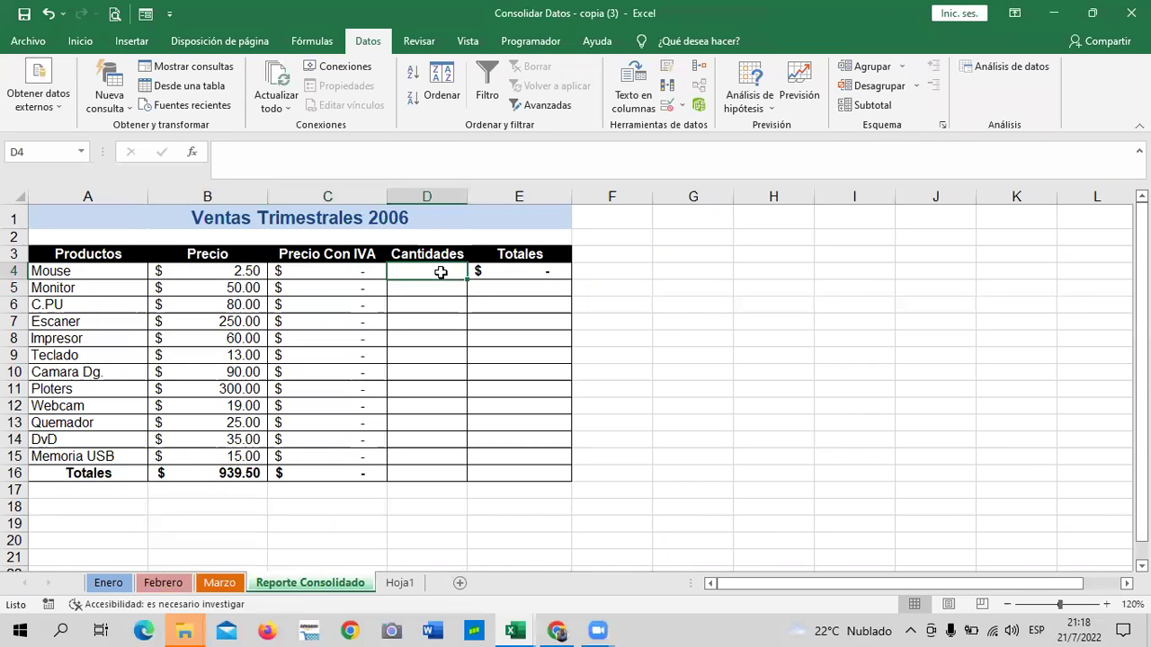
pyautogui.click(508, 271)
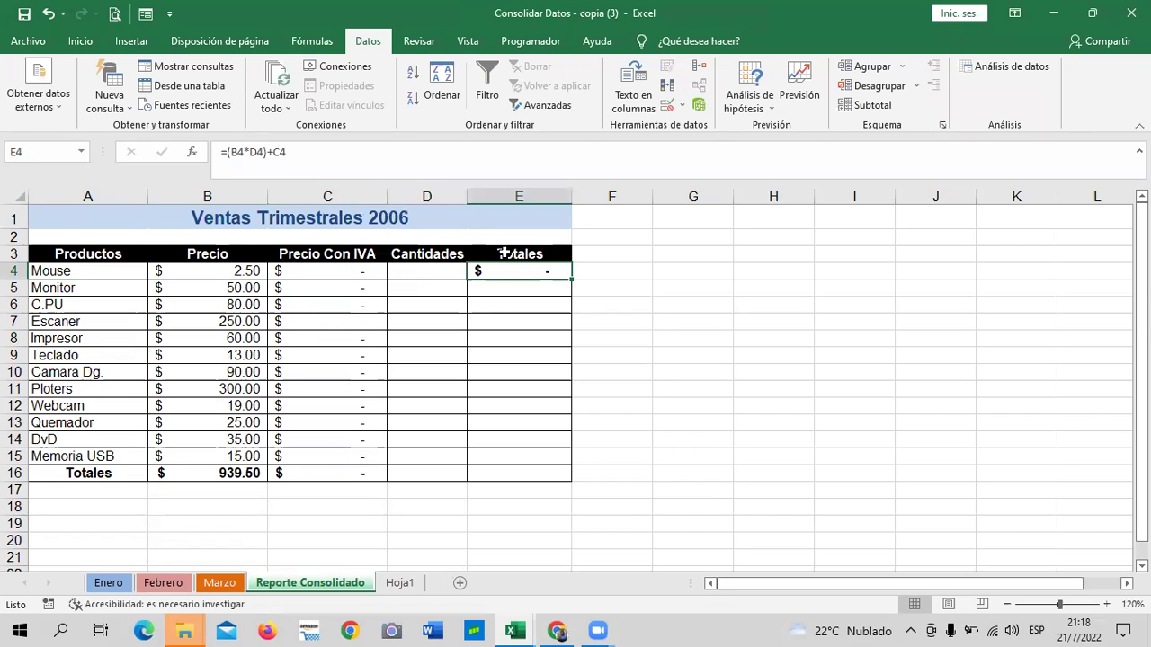
pyautogui.click(406, 268)
pyautogui.click(502, 269)
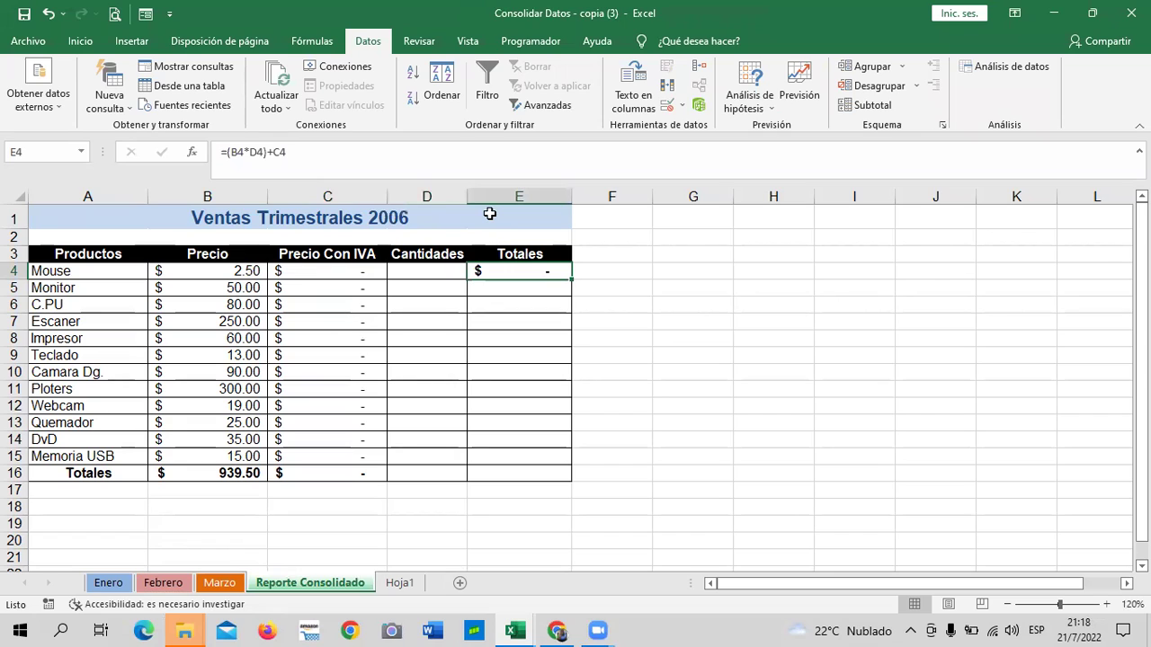
pyautogui.click(401, 270)
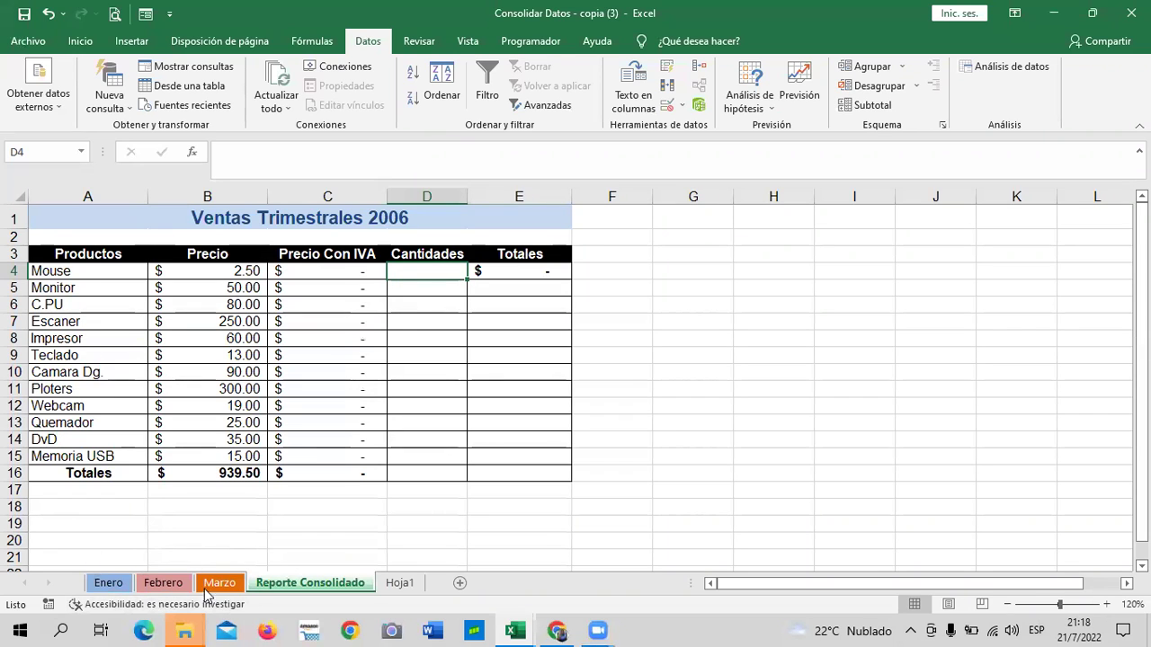
pyautogui.click(422, 538)
pyautogui.click(434, 270)
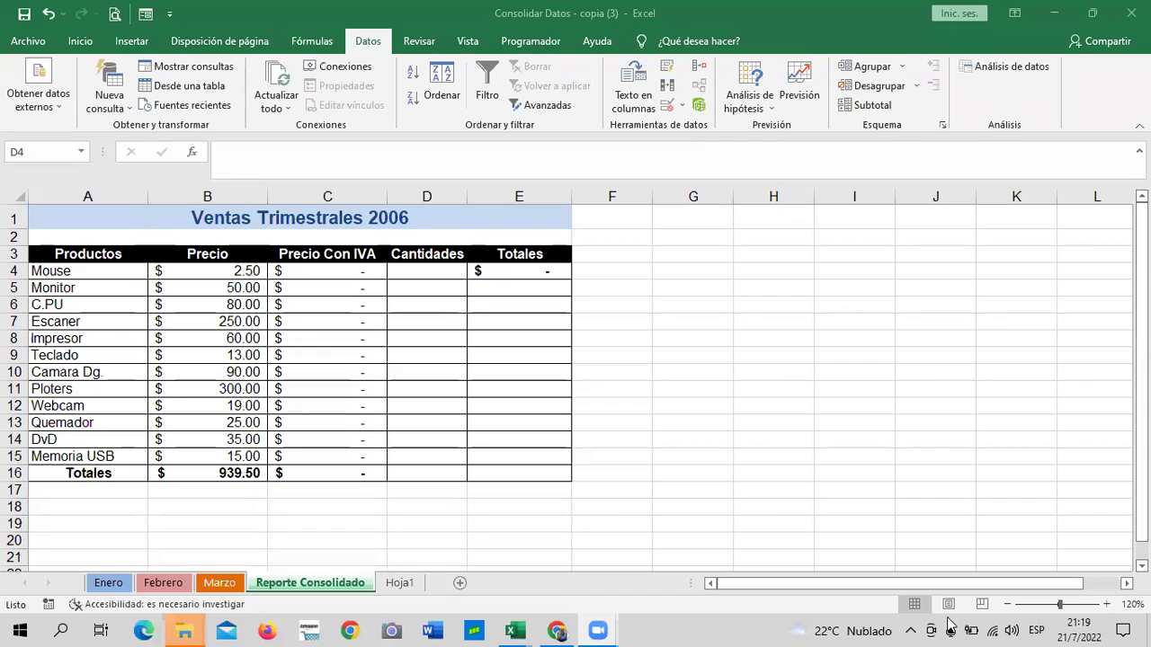
pyautogui.click(819, 13)
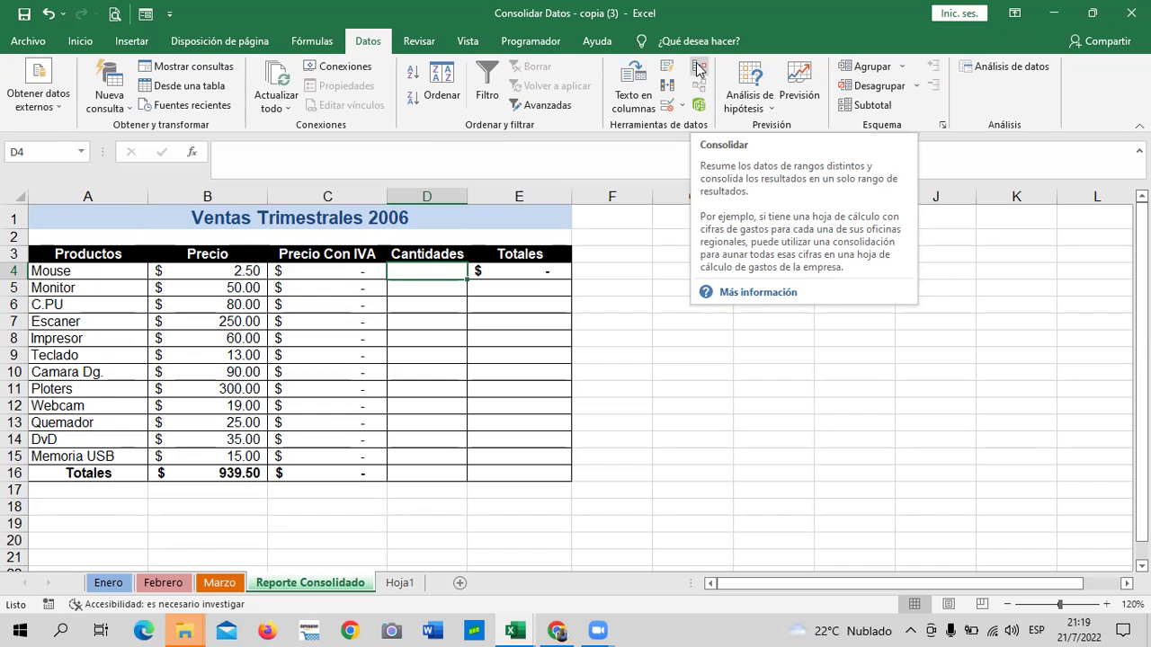
# - With D4 as the result cell, open Datos > Consolidar and move the dialog off the table
pyautogui.click(712, 406)
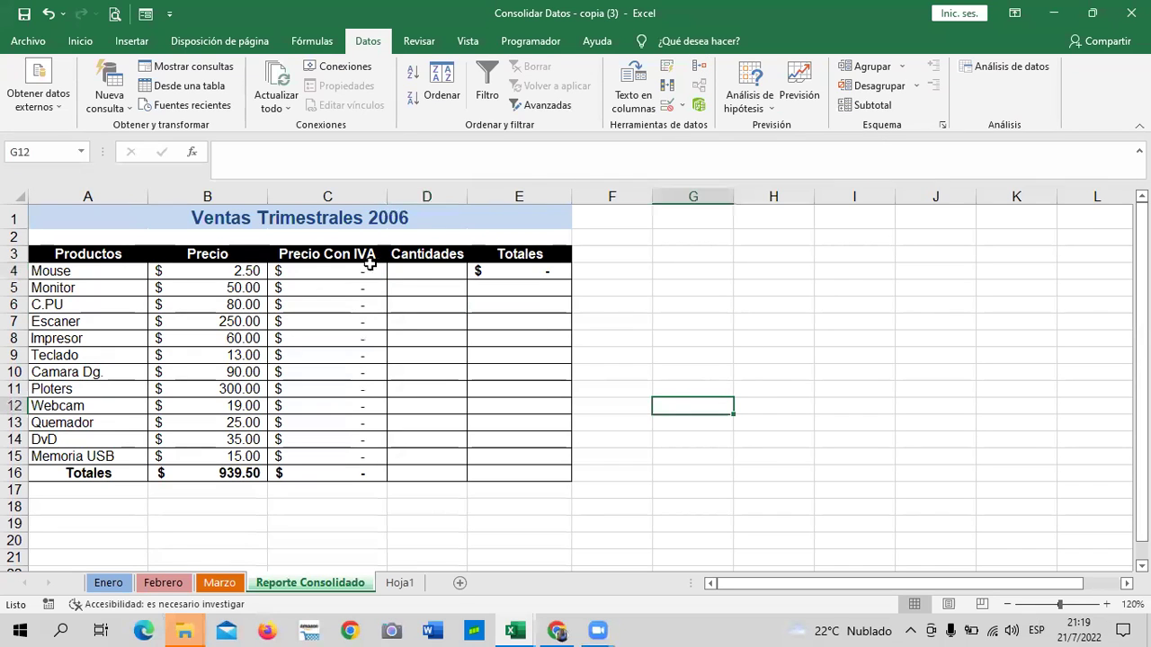
pyautogui.click(419, 275)
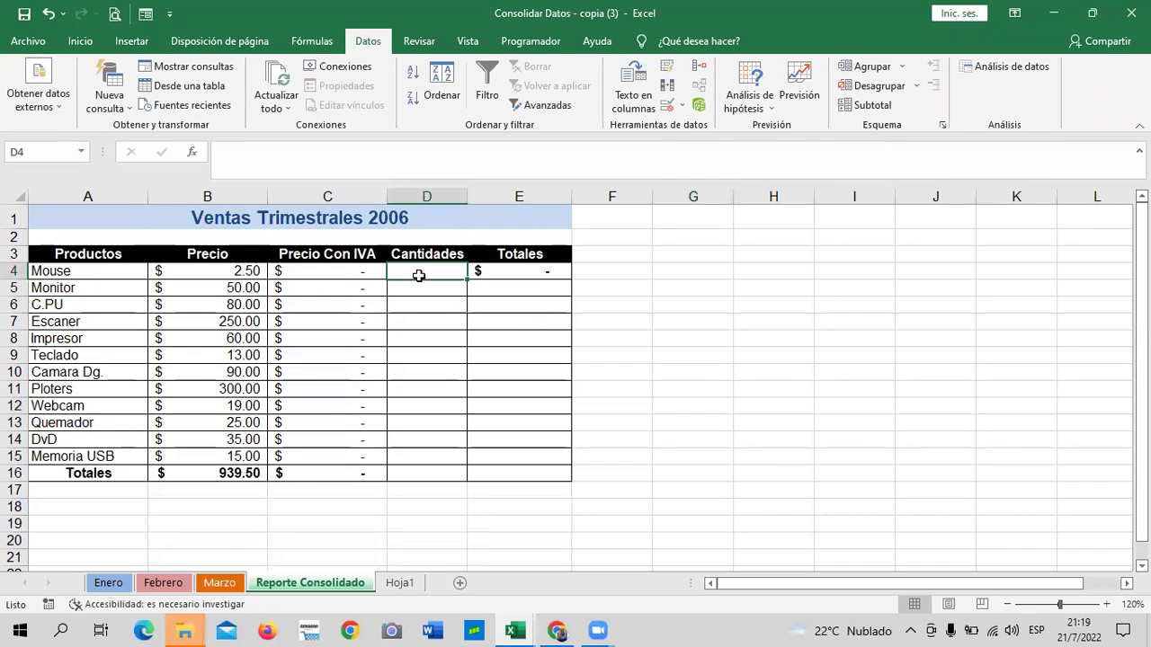
pyautogui.click(700, 67)
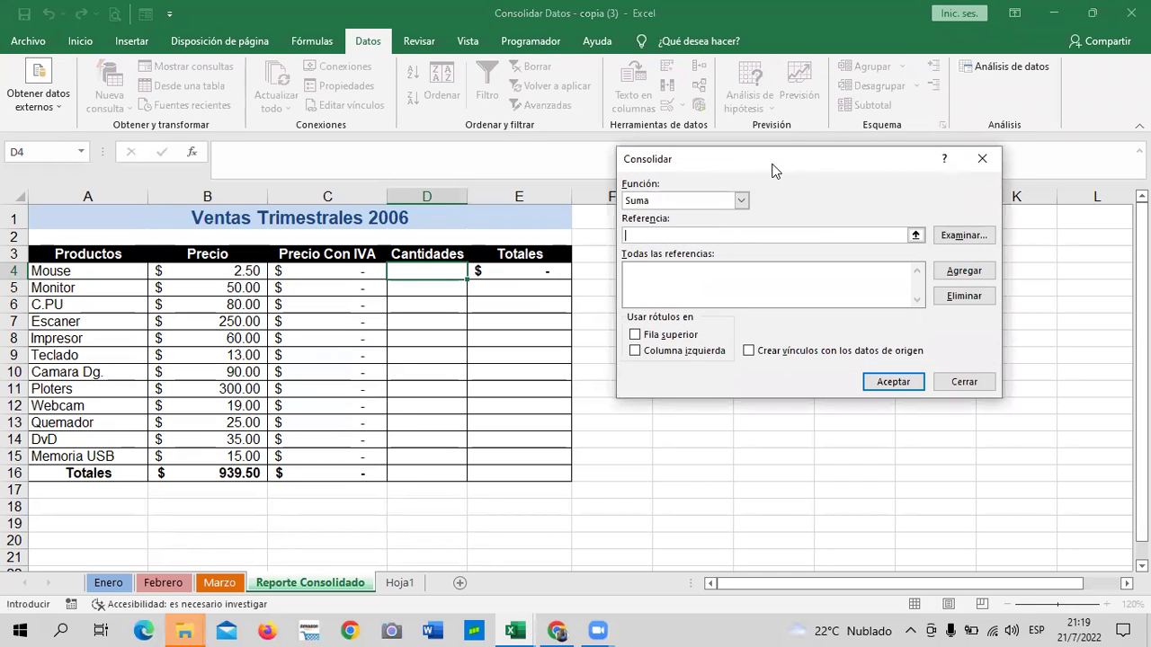
pyautogui.moveTo(772, 171); pyautogui.dragTo(744, 196)
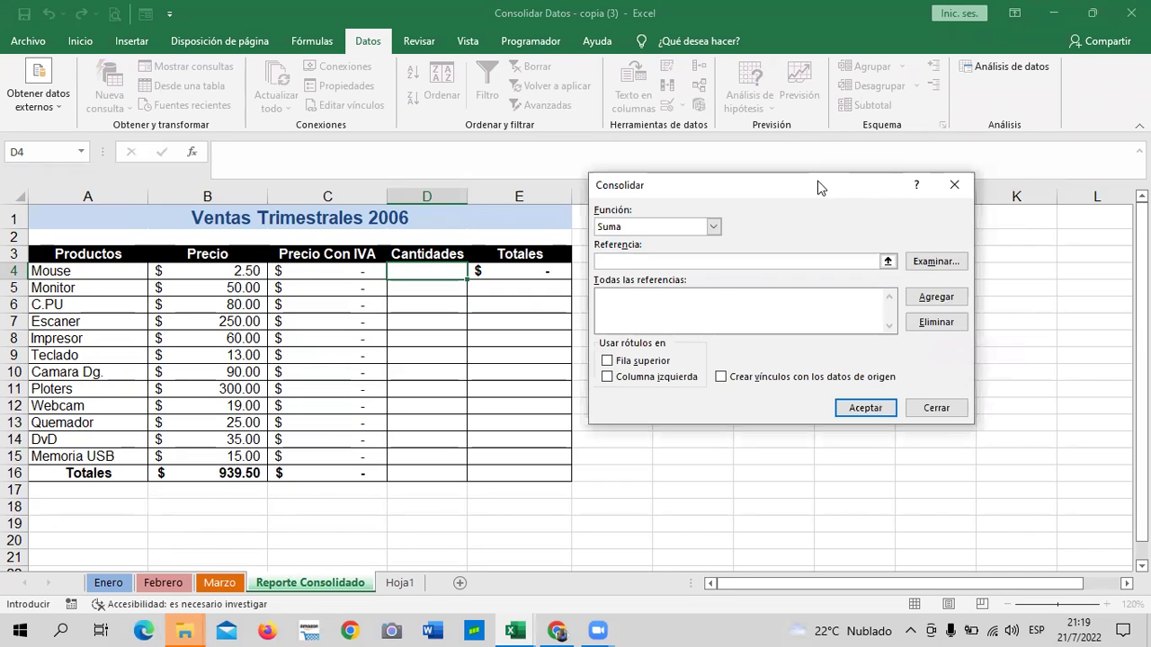
pyautogui.moveTo(818, 186); pyautogui.dragTo(884, 167)
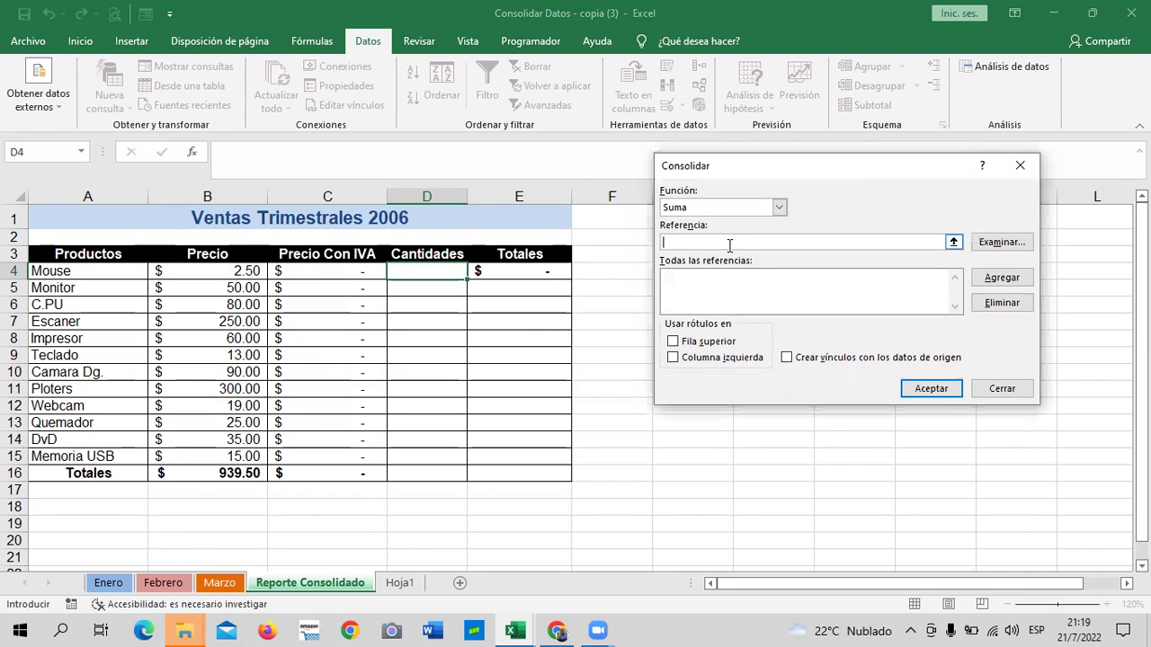
# - Check the Función list and leave the summary function set to Suma
pyautogui.click(778, 208)
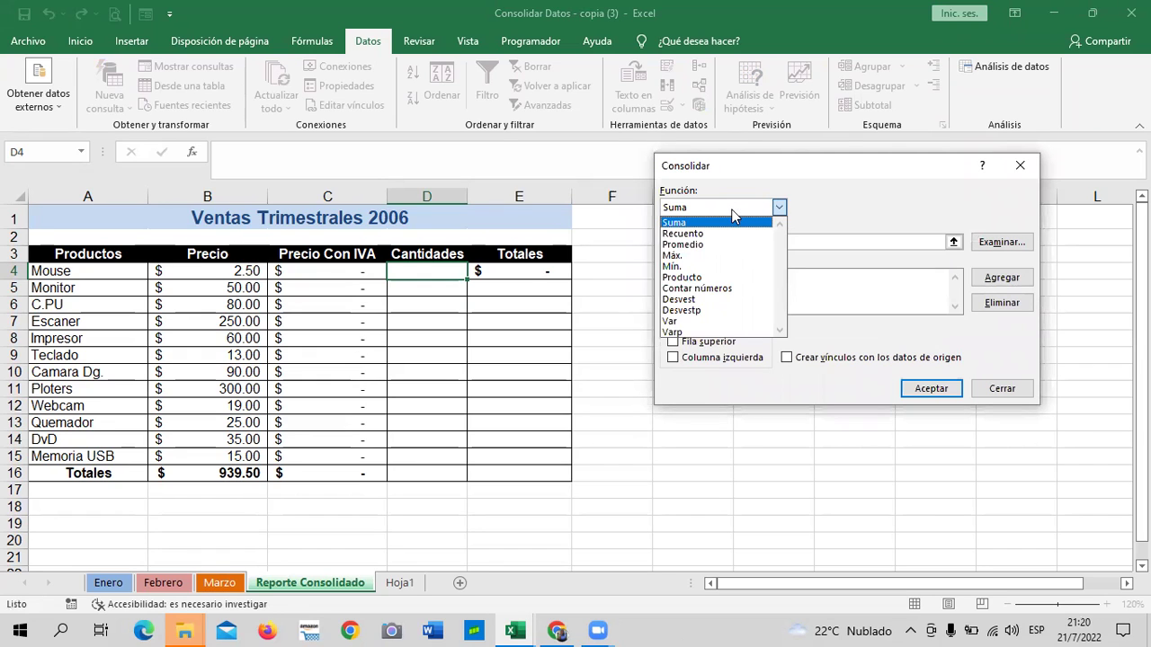
pyautogui.click(829, 193)
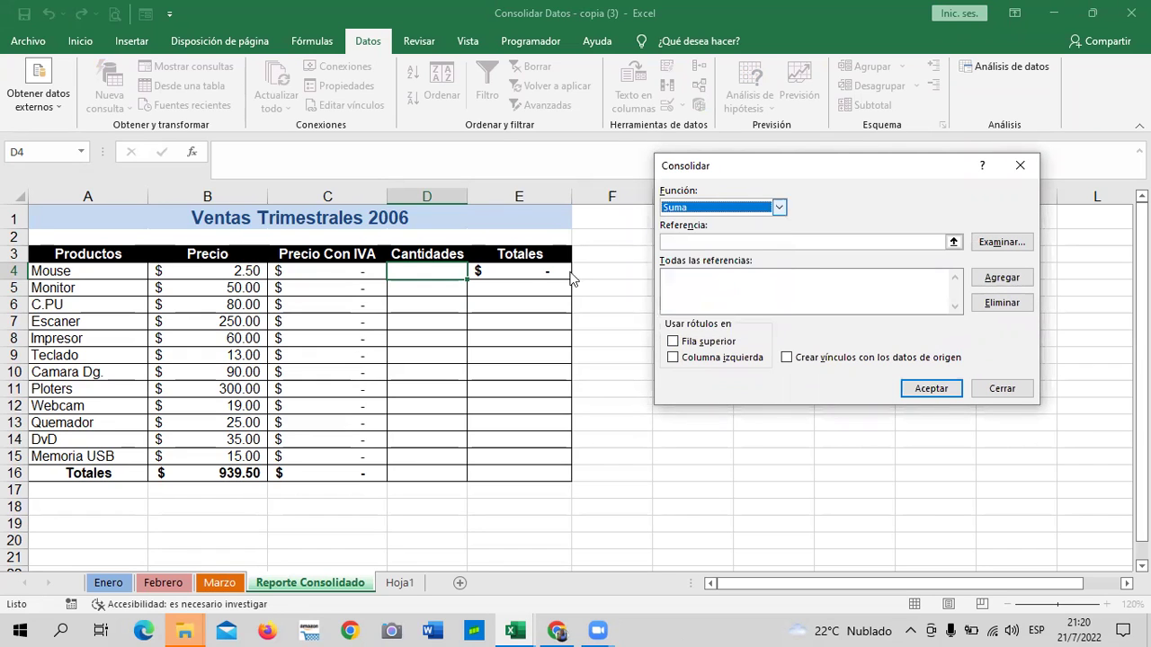
pyautogui.click(778, 207)
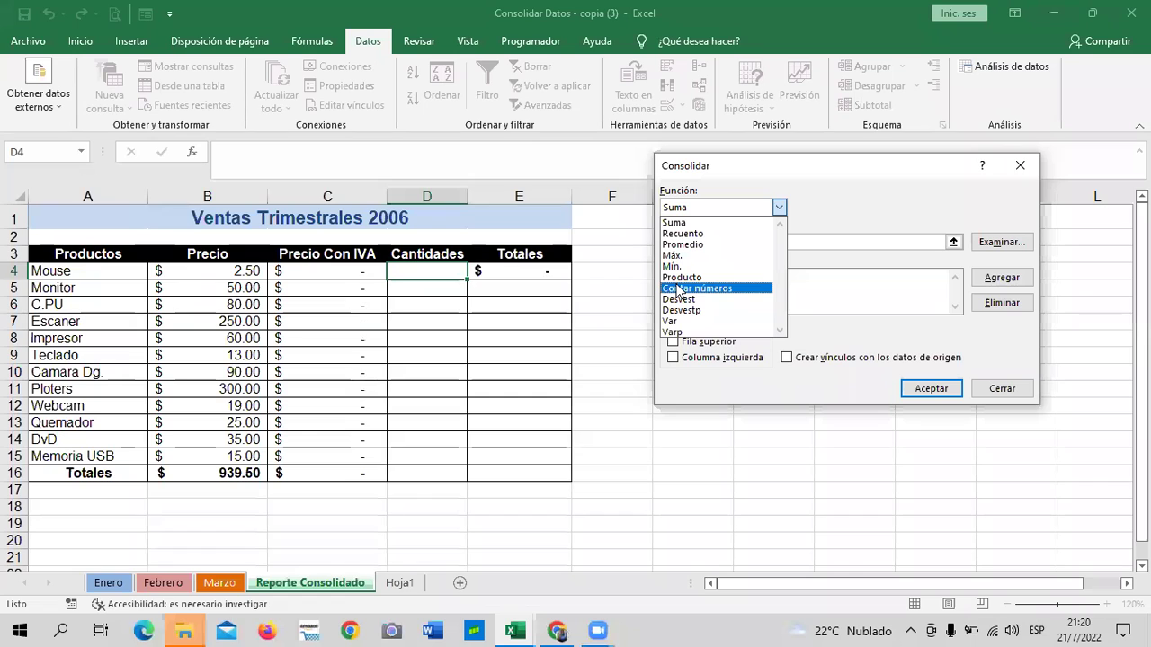
pyautogui.click(709, 214)
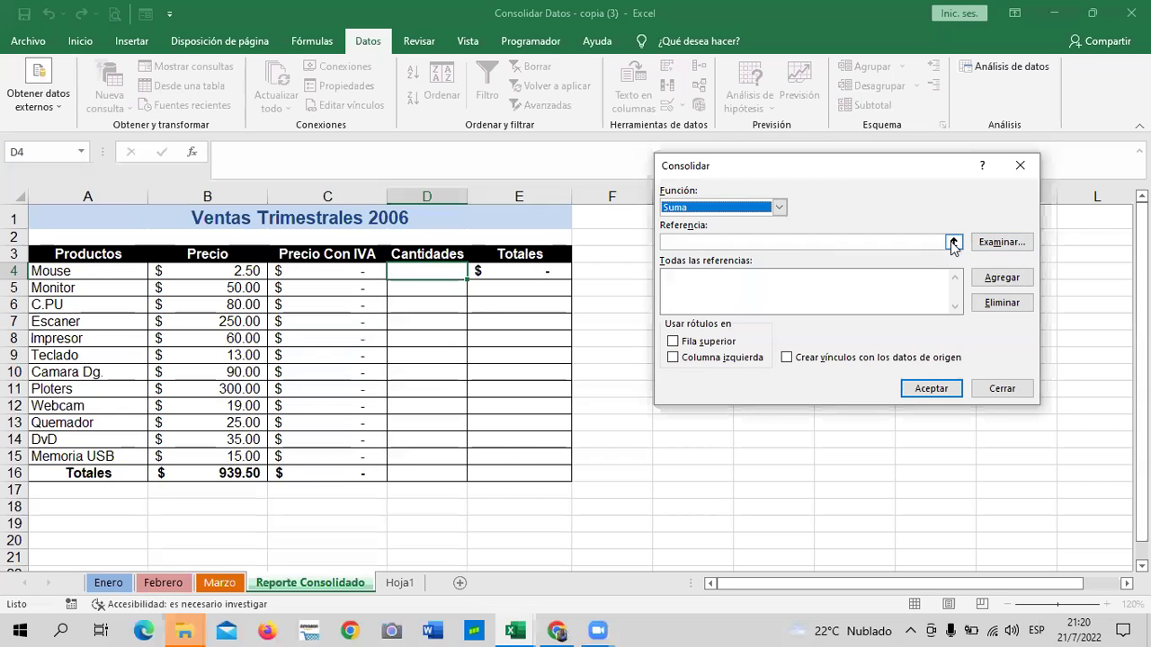
# - Add Enero!$B$2 as the first consolidation reference
pyautogui.click(953, 244)
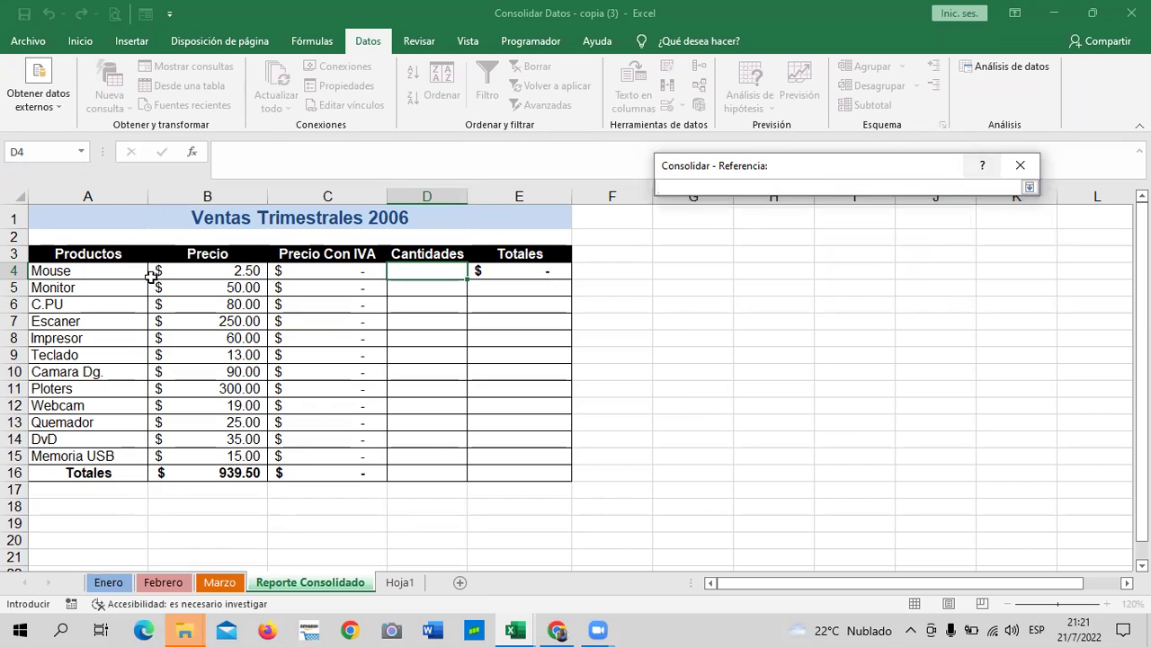
pyautogui.click(108, 584)
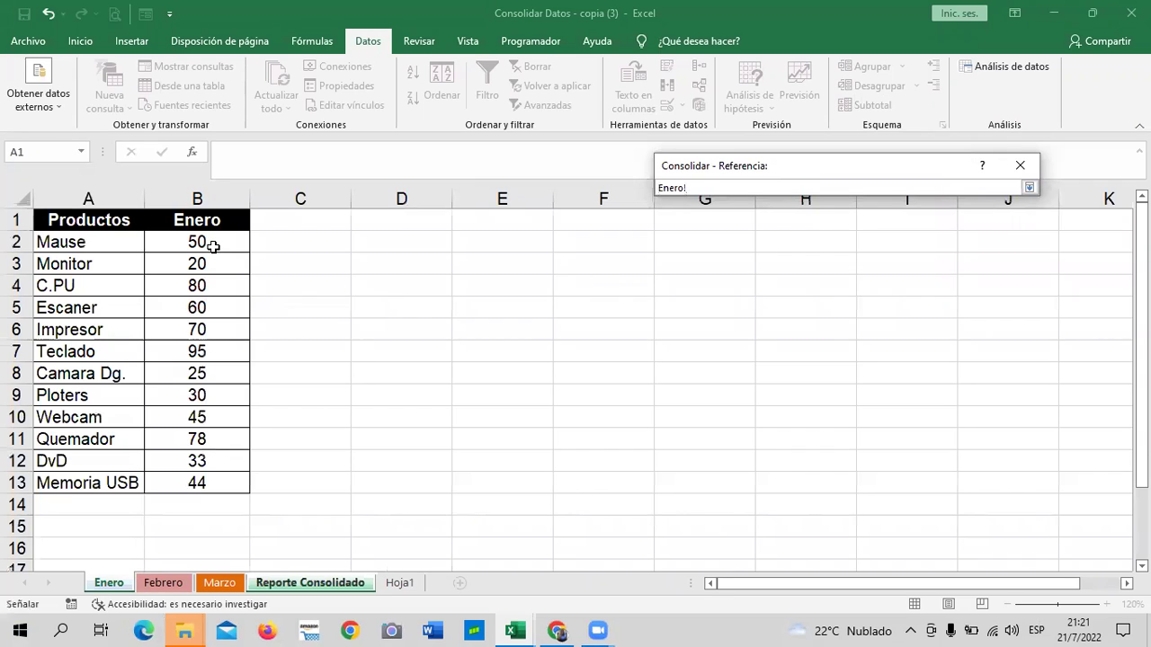
pyautogui.click(213, 244)
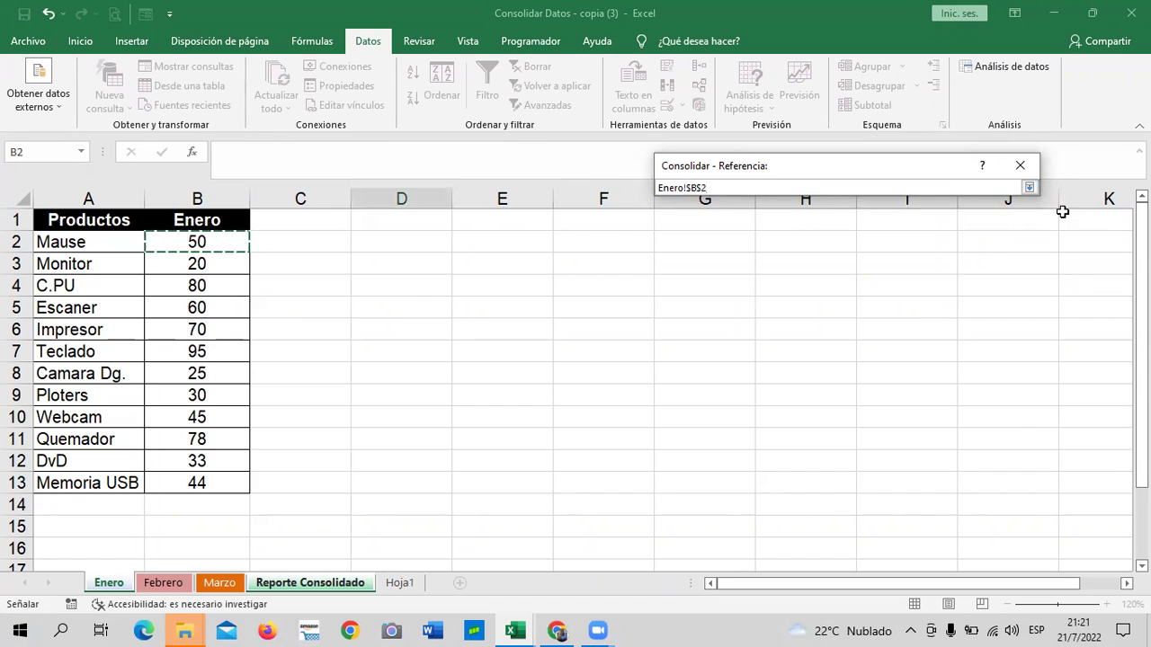
pyautogui.click(1030, 188)
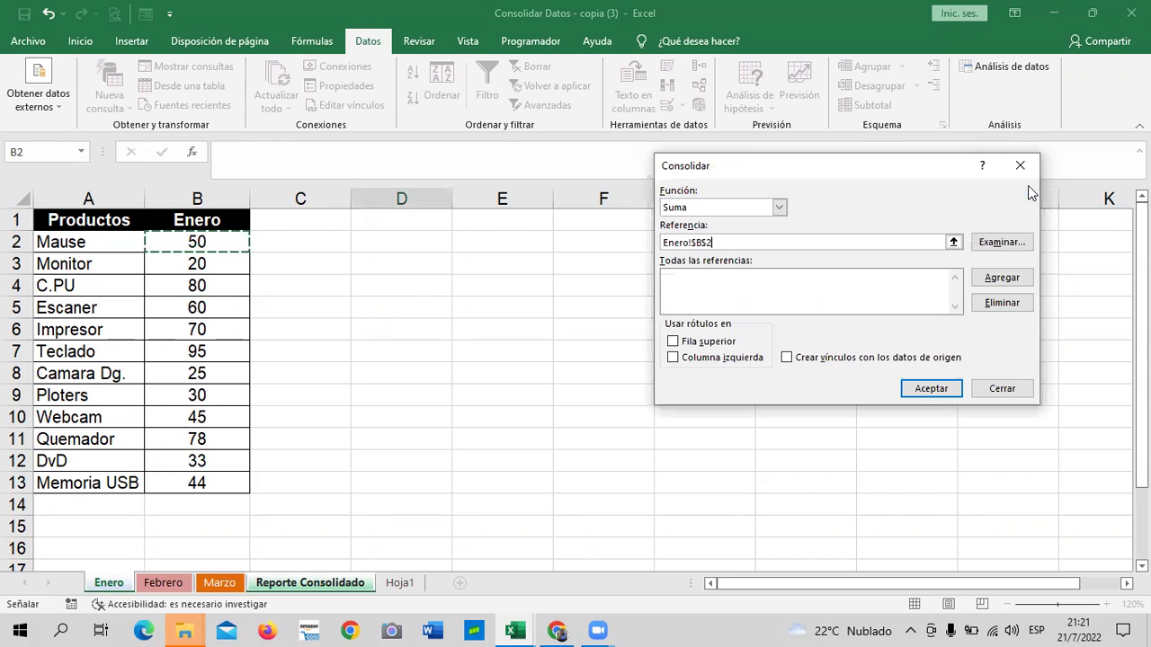
pyautogui.click(980, 281)
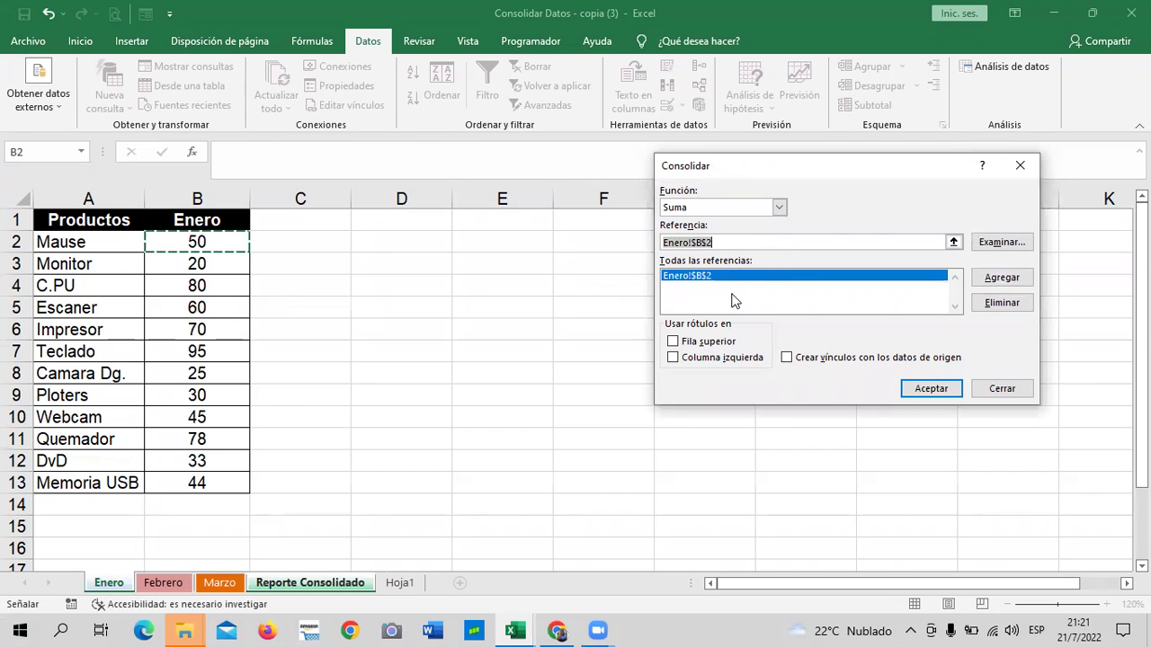
# - Add Febrero!$B$2 and Marzo!$B$2 to the consolidation reference list
pyautogui.click(953, 242)
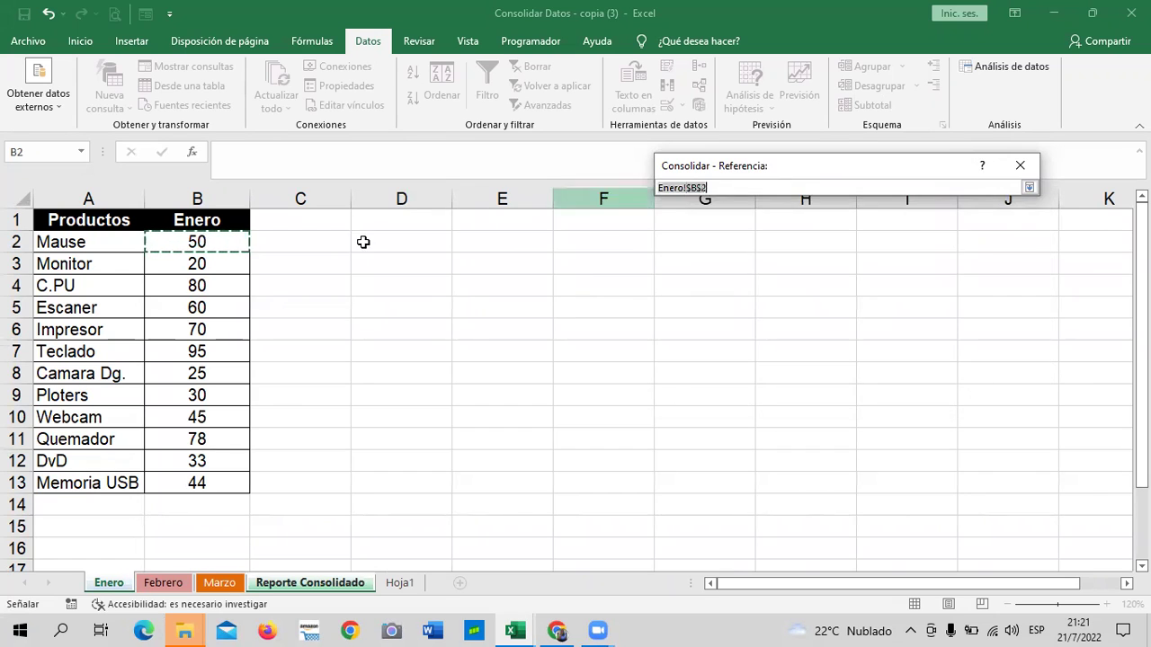
pyautogui.click(162, 582)
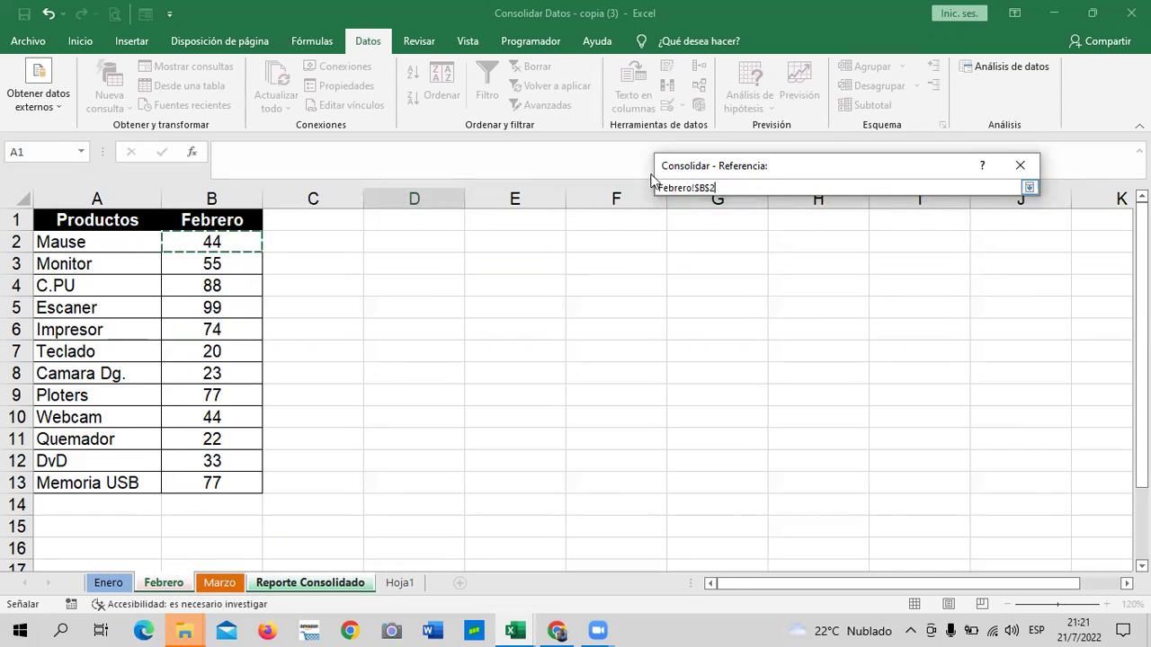
pyautogui.click(1029, 187)
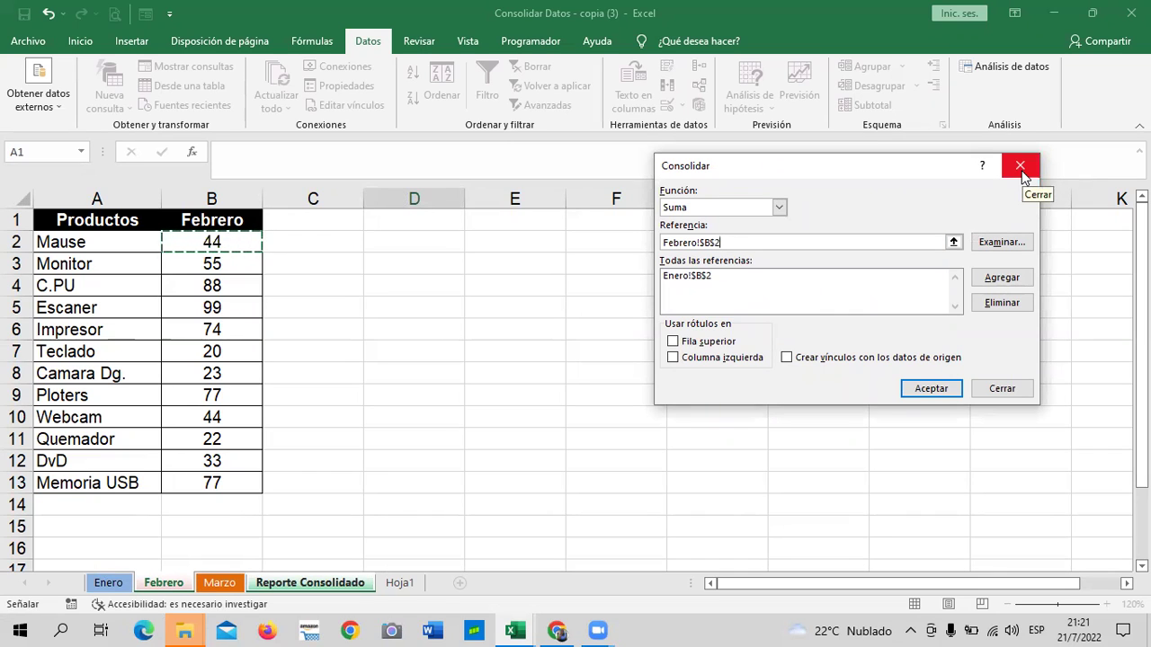
pyautogui.click(1000, 277)
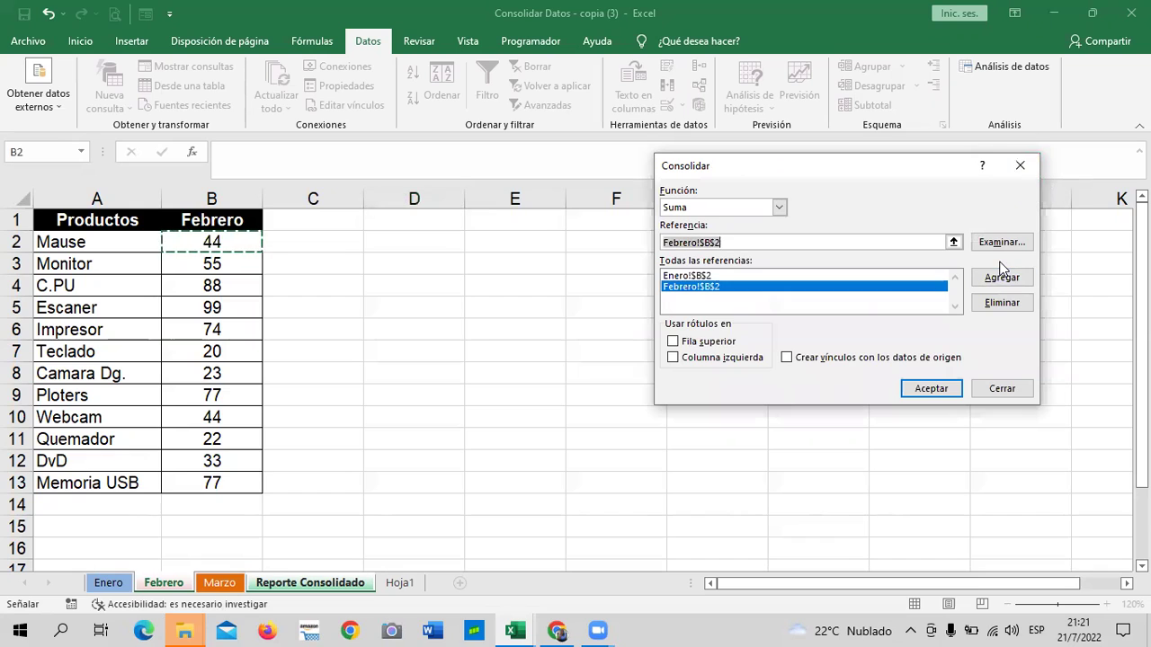
pyautogui.click(953, 242)
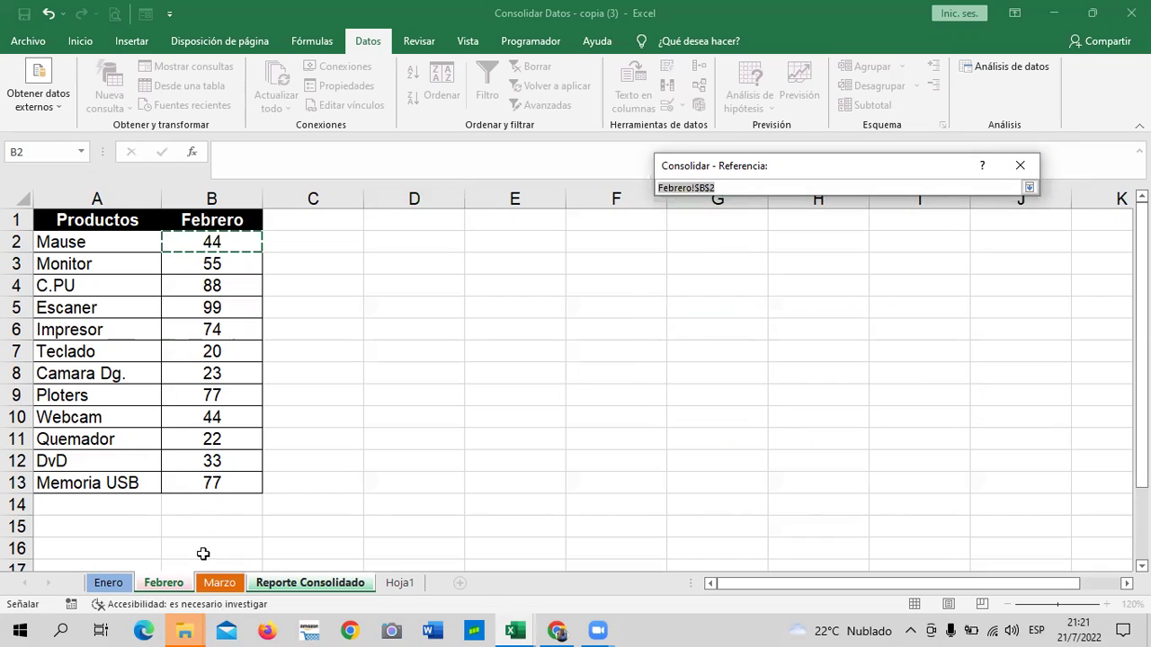
pyautogui.click(216, 582)
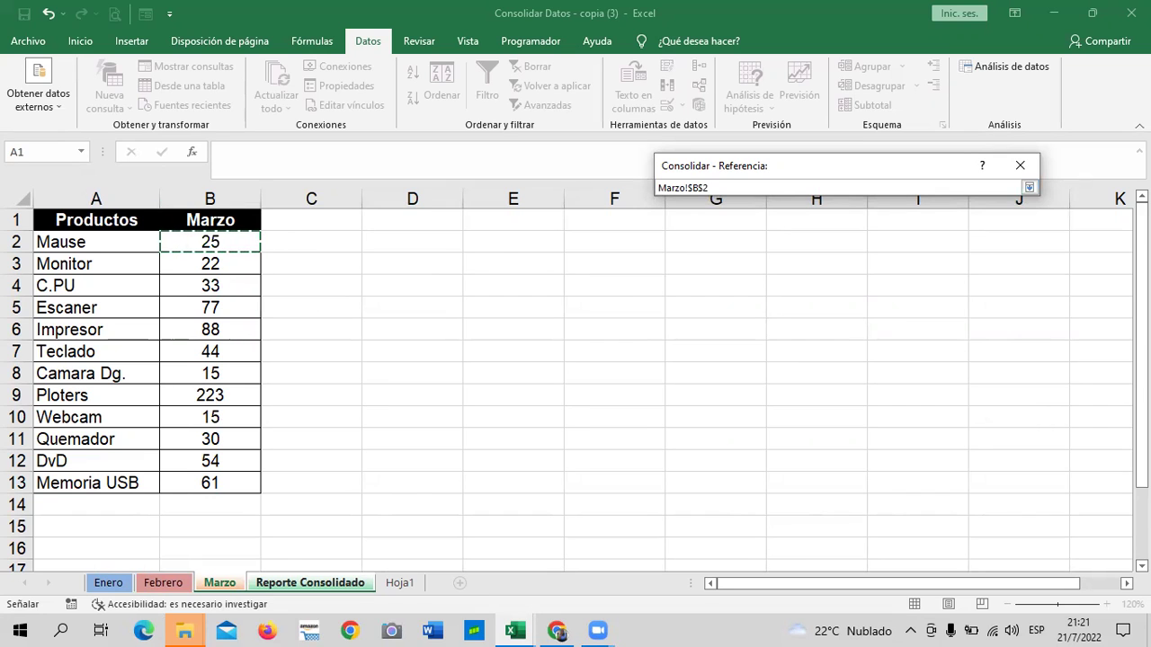
pyautogui.click(1030, 192)
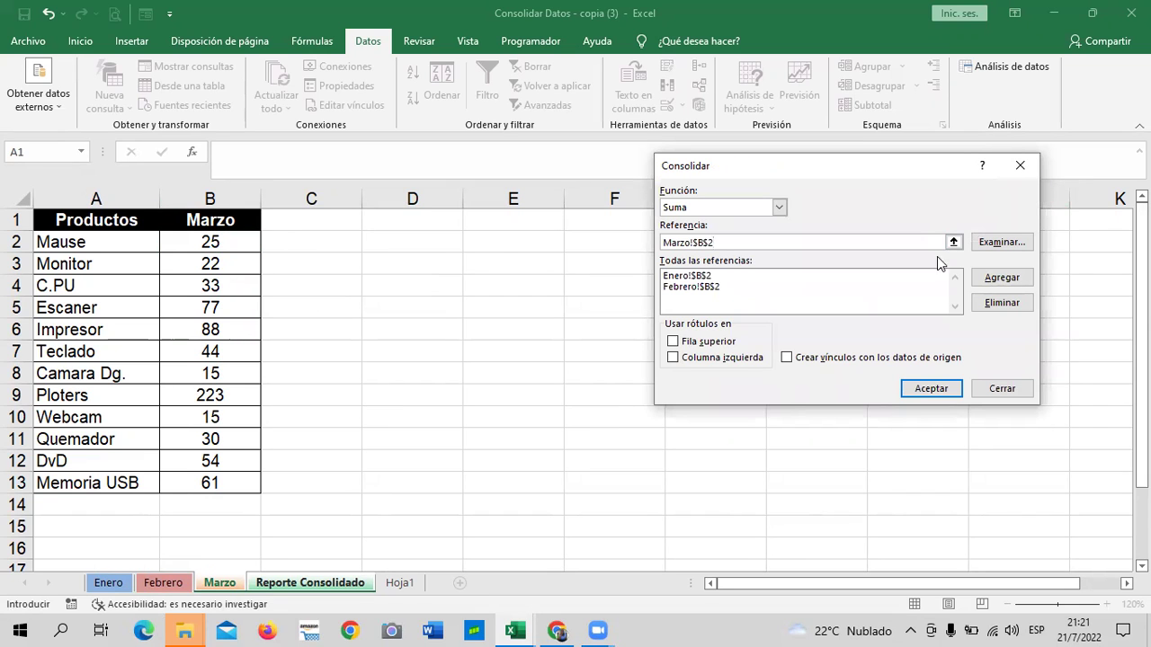
pyautogui.click(988, 284)
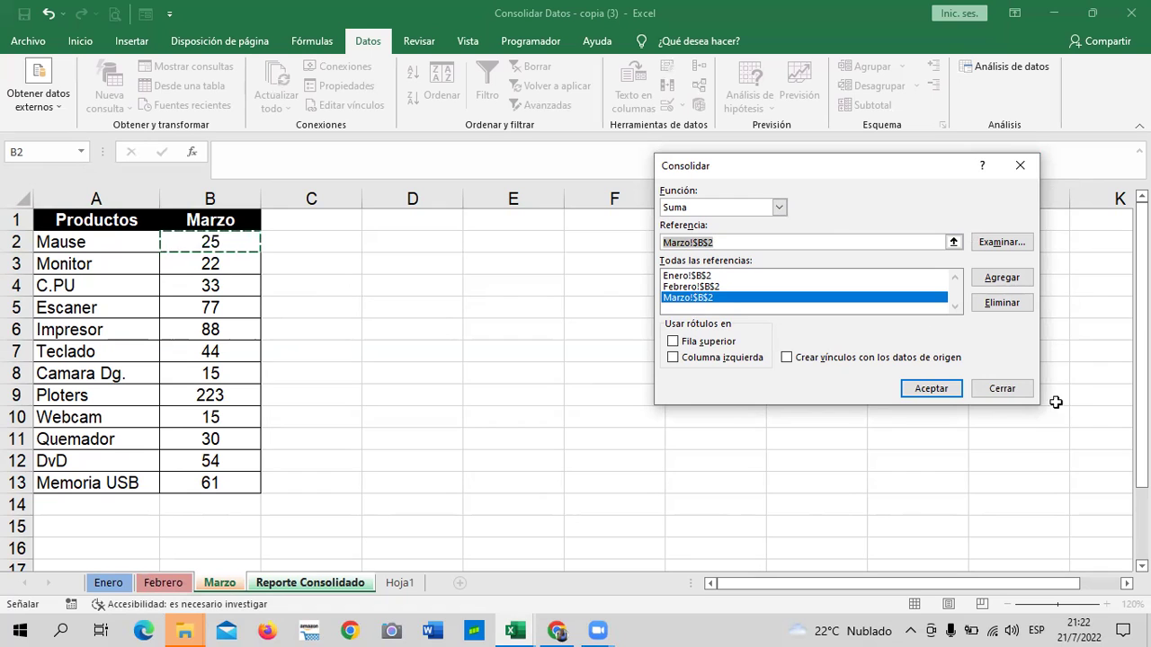
# - Run the consolidation into D4 and confirm it holds 119 Mouse units, totalling $336.18
pyautogui.click(932, 389)
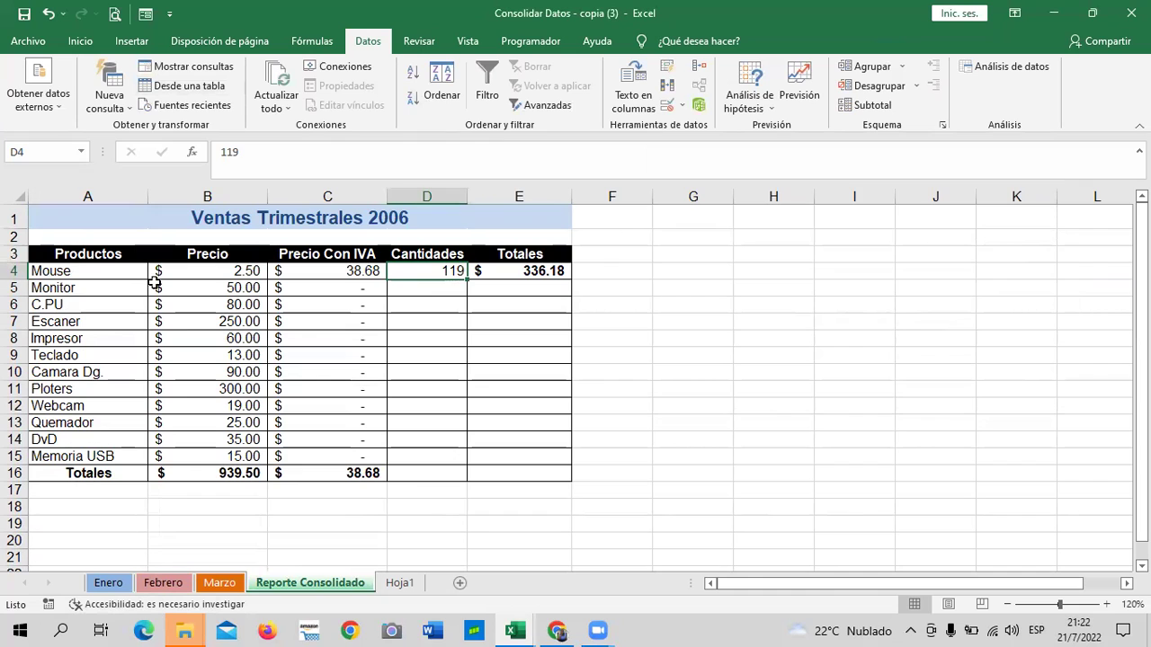
pyautogui.click(98, 270)
pyautogui.click(439, 270)
pyautogui.click(541, 342)
pyautogui.click(446, 271)
pyautogui.click(295, 151)
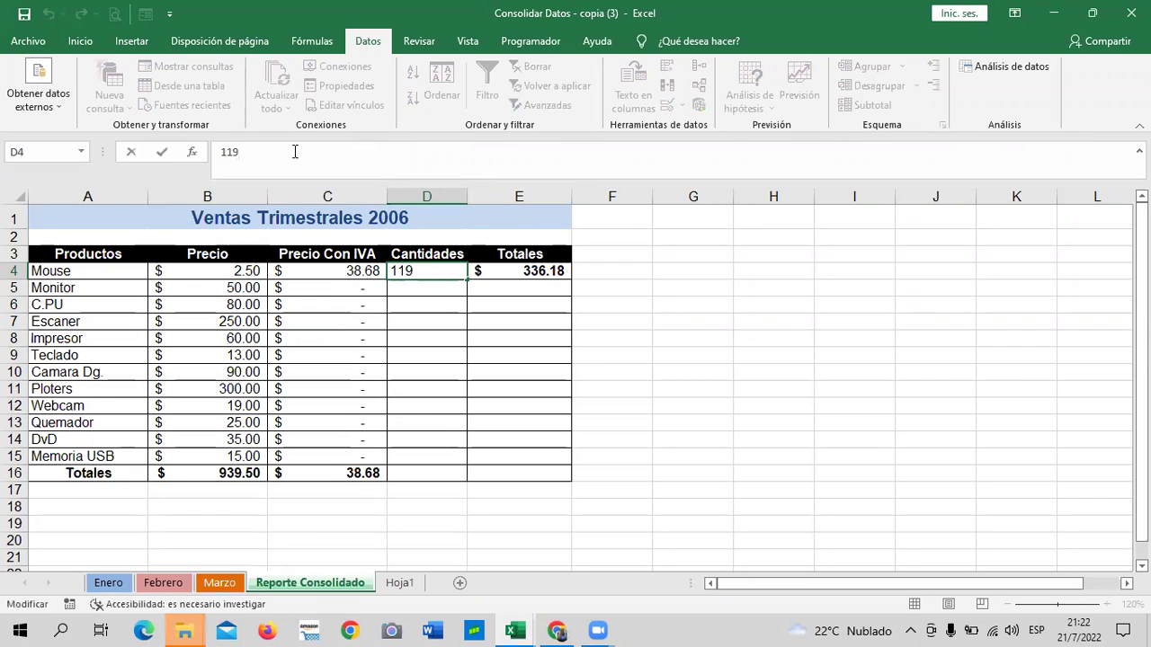
pyautogui.click(439, 271)
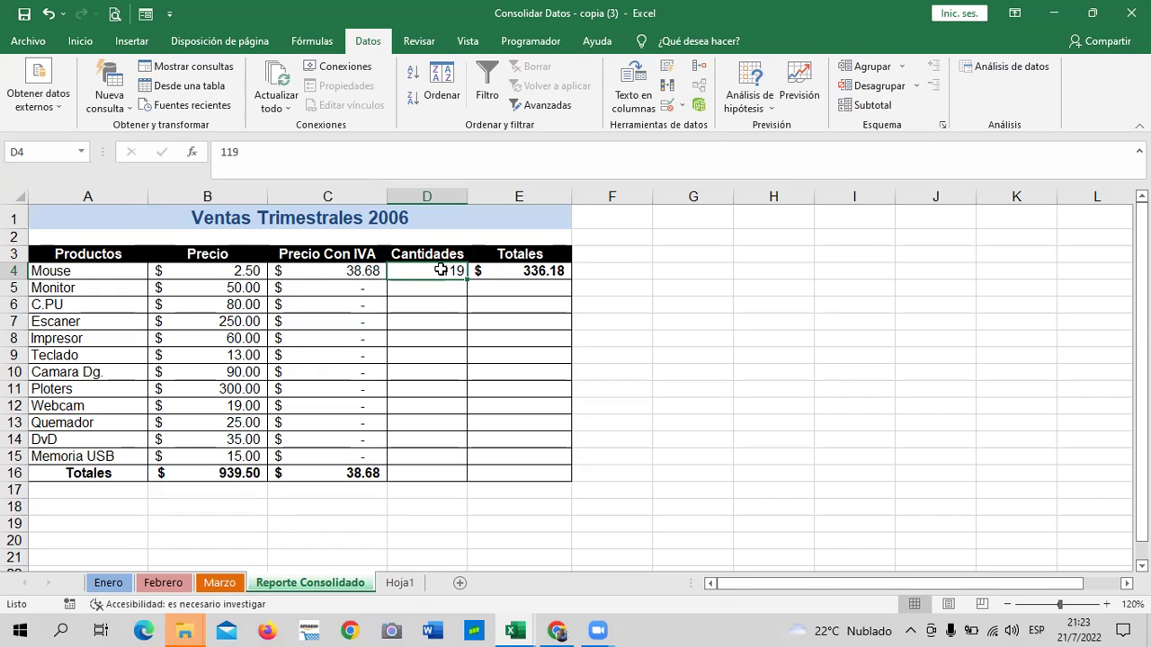
# - Change Mouse's March quantity in Marzo cell B2 from 25 to 30
pyautogui.click(762, 311)
pyautogui.click(435, 270)
pyautogui.click(227, 584)
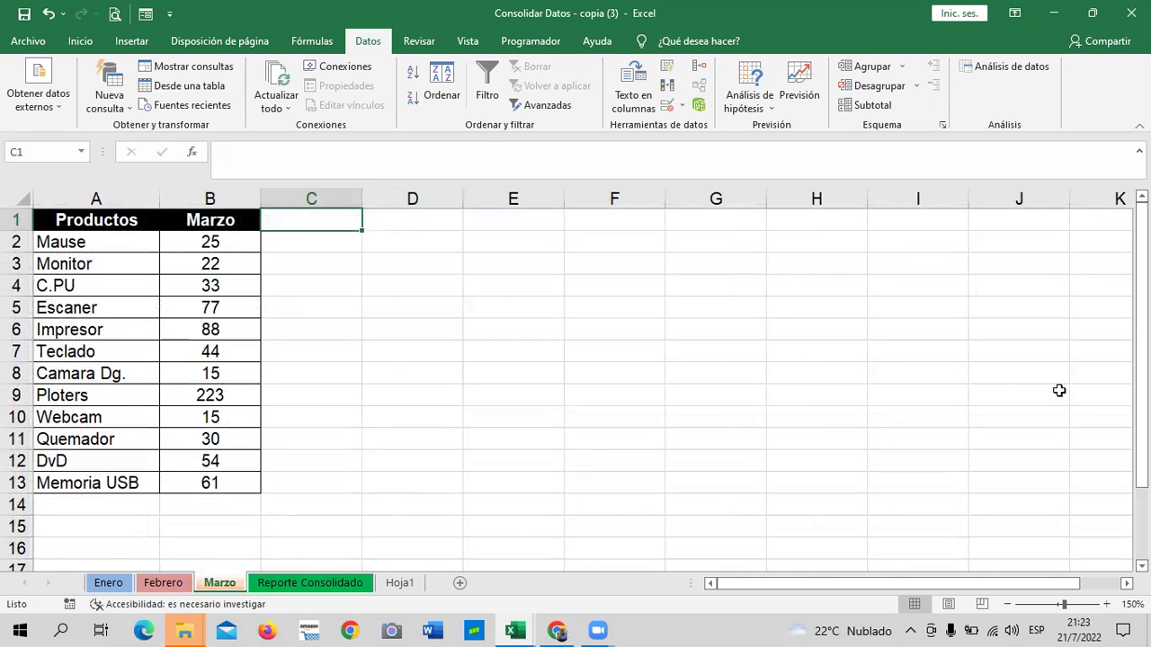
pyautogui.click(224, 244)
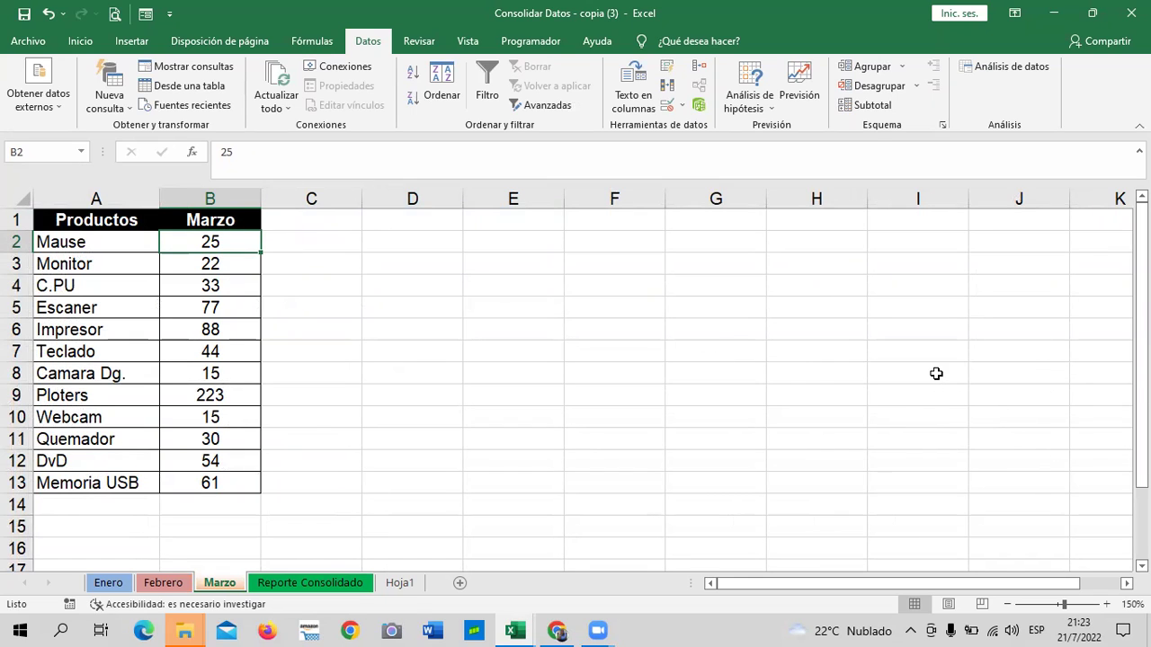
pyautogui.write('30')
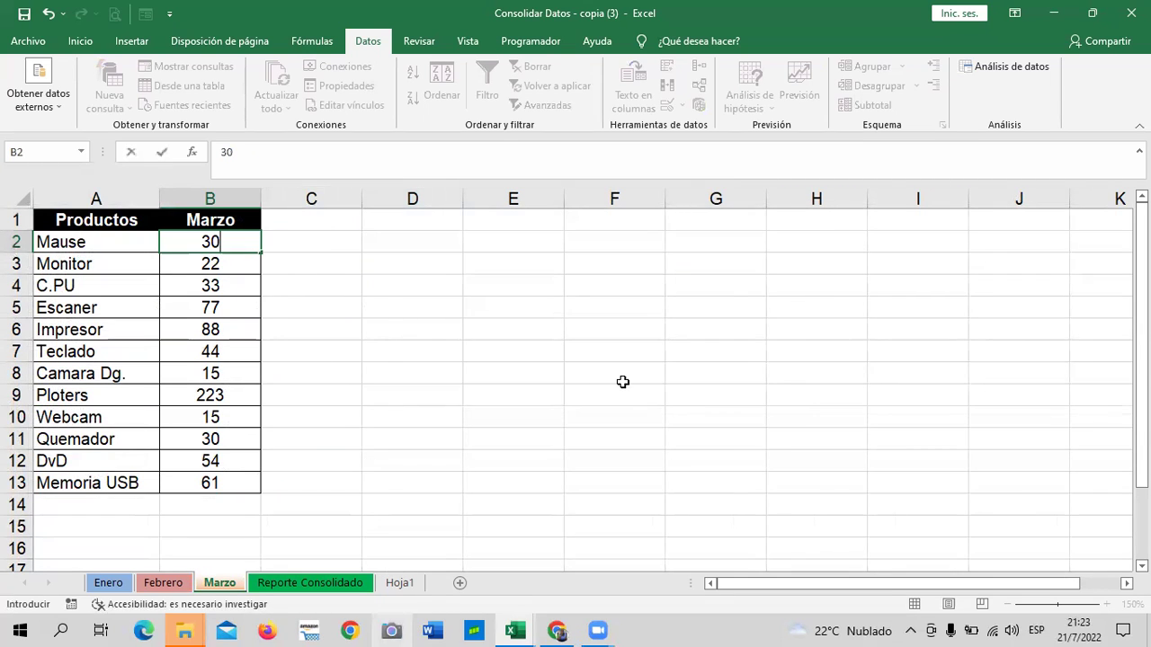
# - Reconsolidate D4 with source links, giving 124 via =SUMA(D4:D6) and a $350.30 total
pyautogui.click(457, 271)
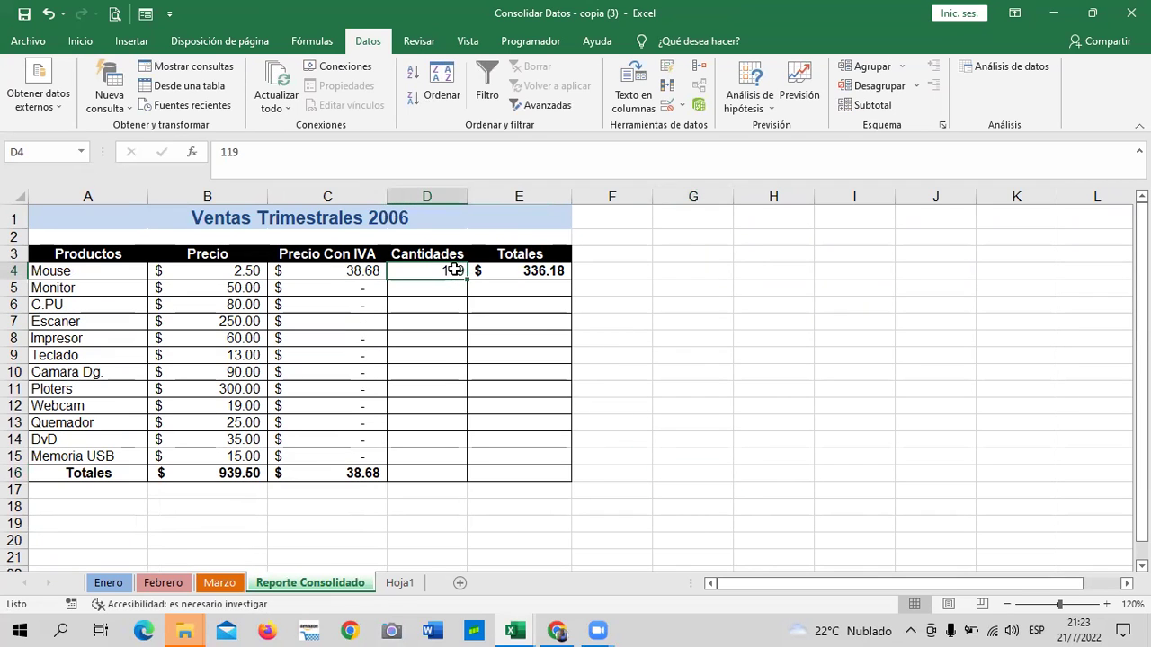
pyautogui.click(698, 70)
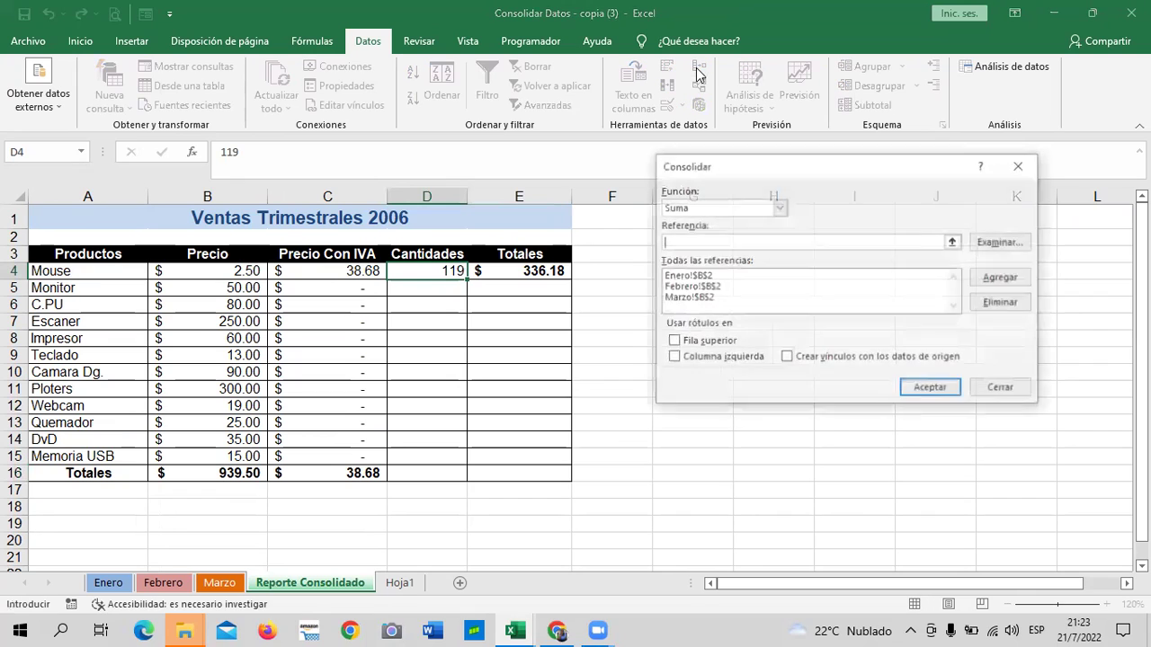
pyautogui.click(792, 359)
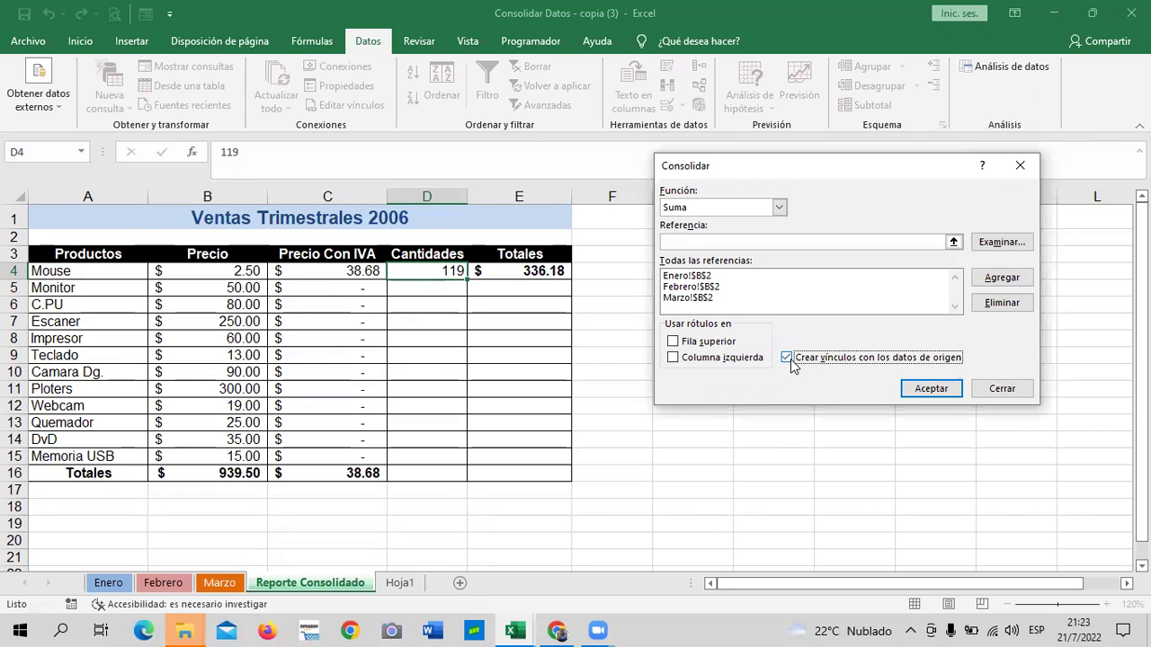
pyautogui.click(932, 390)
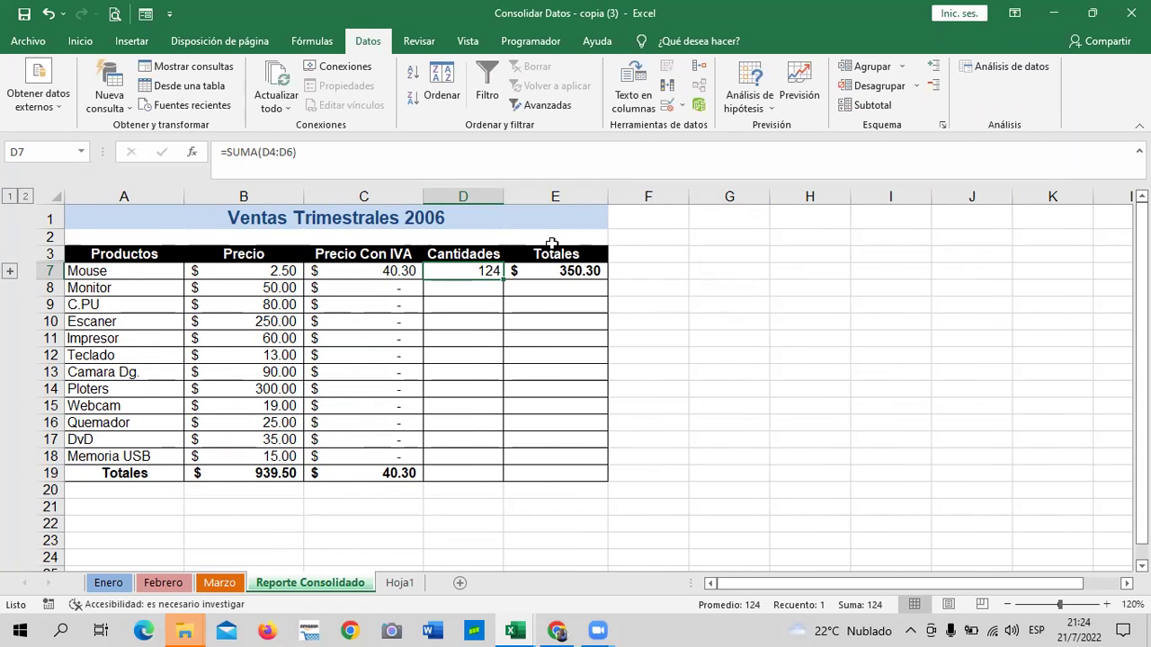
# - Expand and collapse the Mouse outline group to review each month's quantity
pyautogui.click(464, 270)
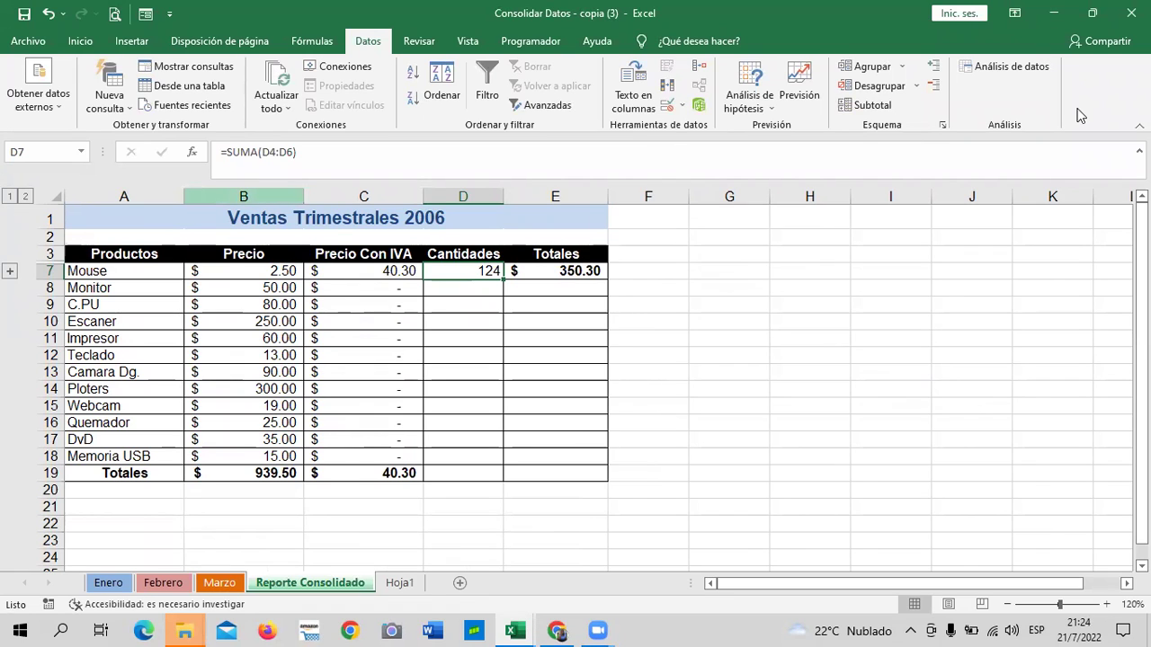
pyautogui.click(9, 271)
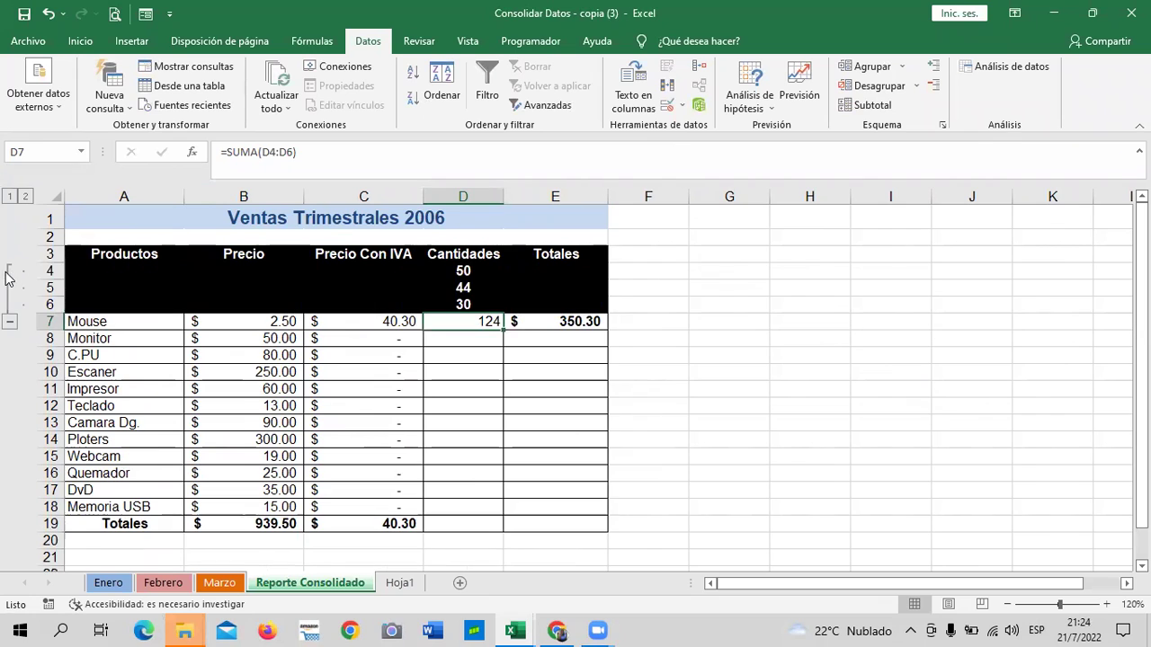
pyautogui.click(9, 322)
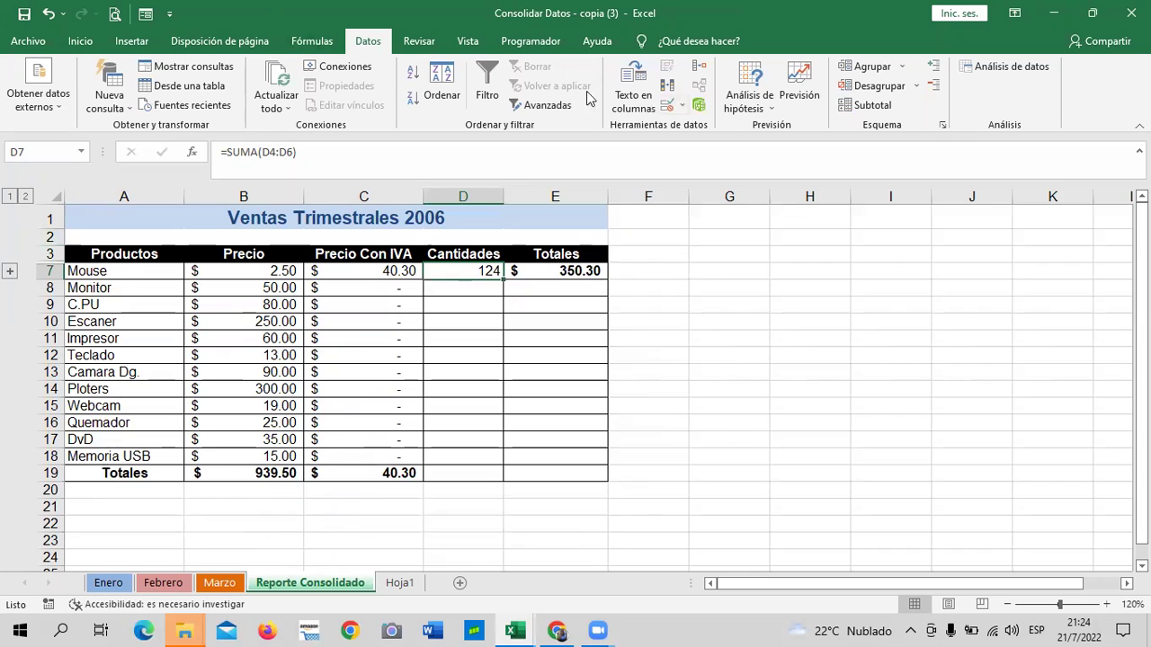
pyautogui.click(25, 198)
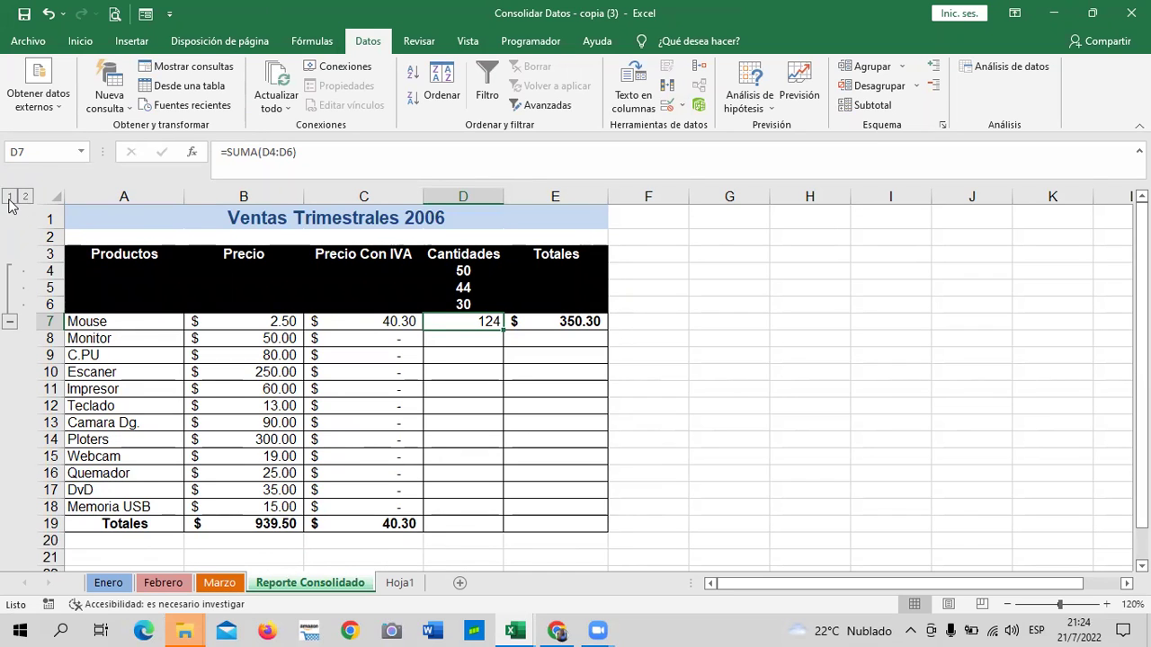
pyautogui.click(9, 197)
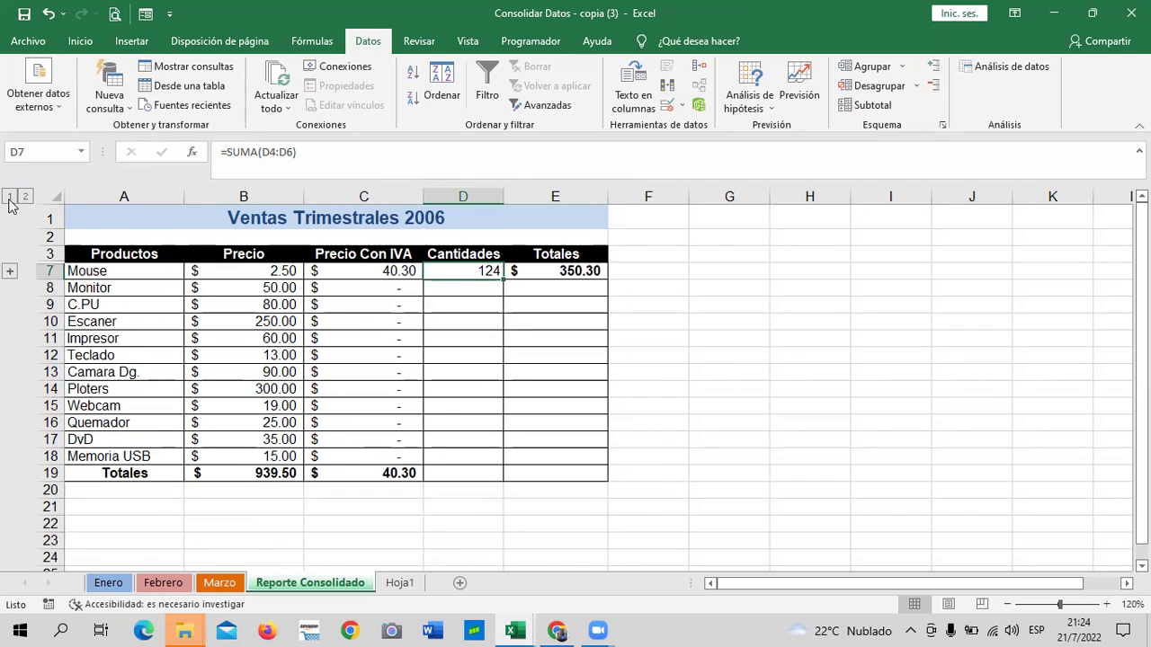
pyautogui.click(10, 271)
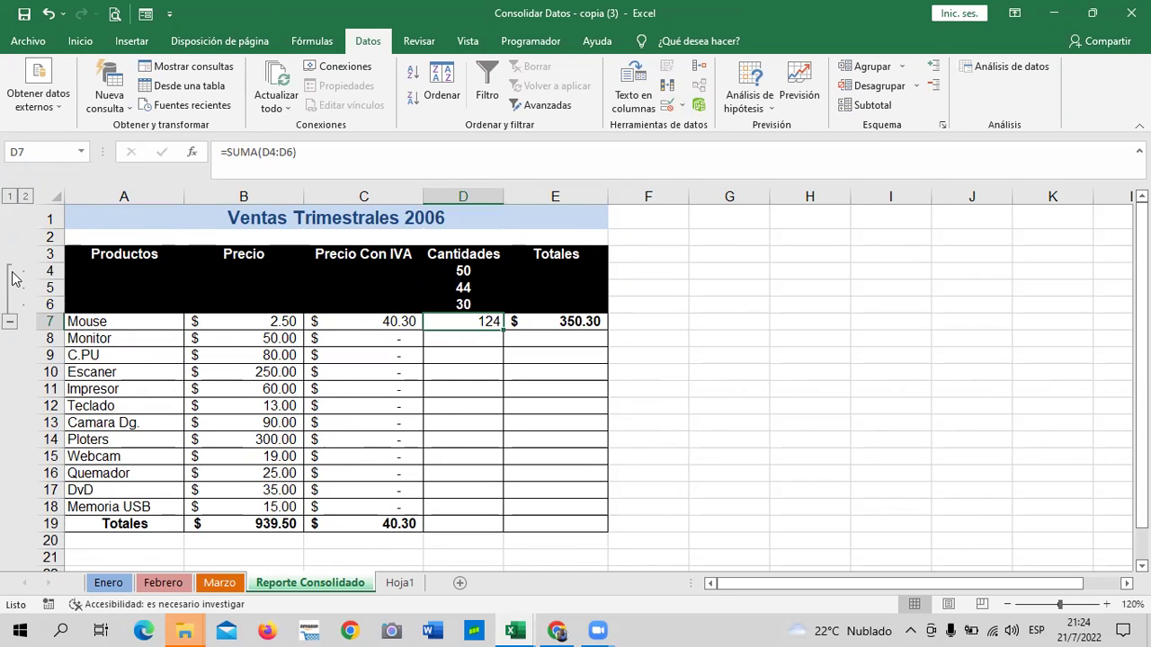
pyautogui.click(10, 322)
# - Show all outline detail rows, collapse them again, and reopen the consolidation settings
pyautogui.click(140, 283)
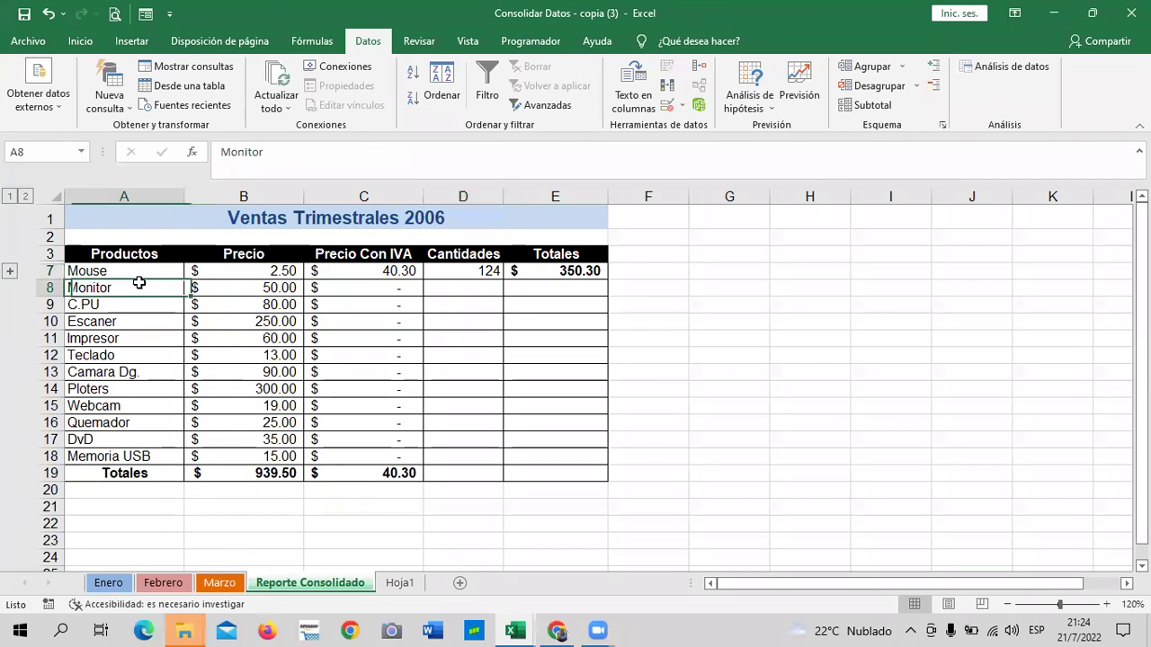
pyautogui.click(124, 274)
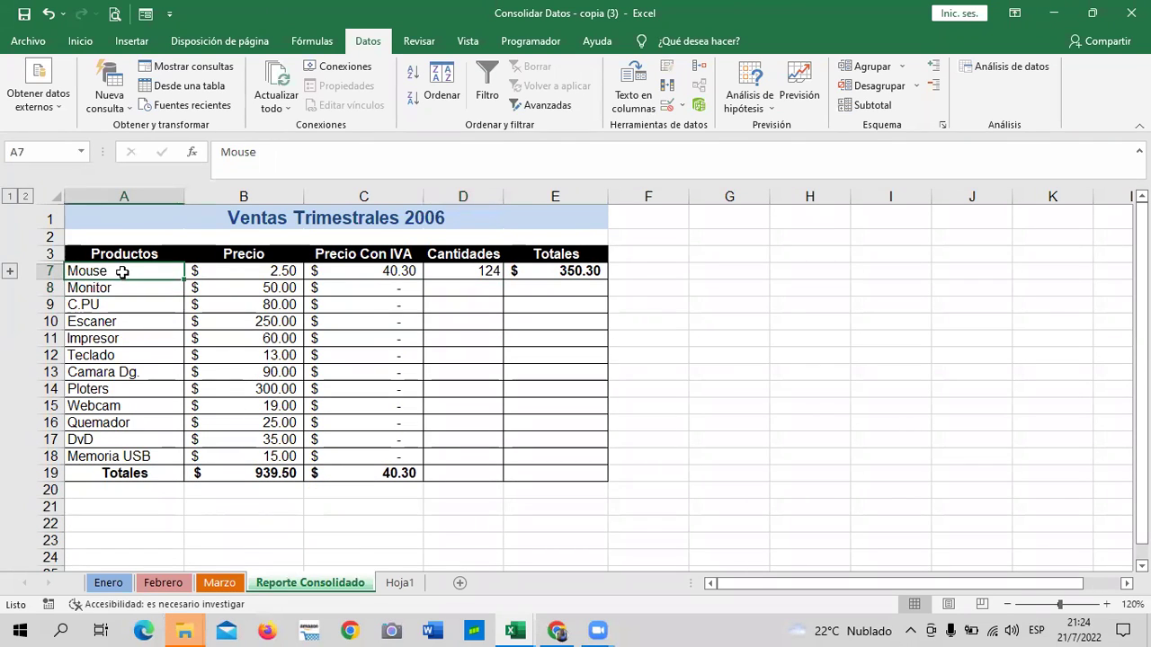
pyautogui.click(466, 272)
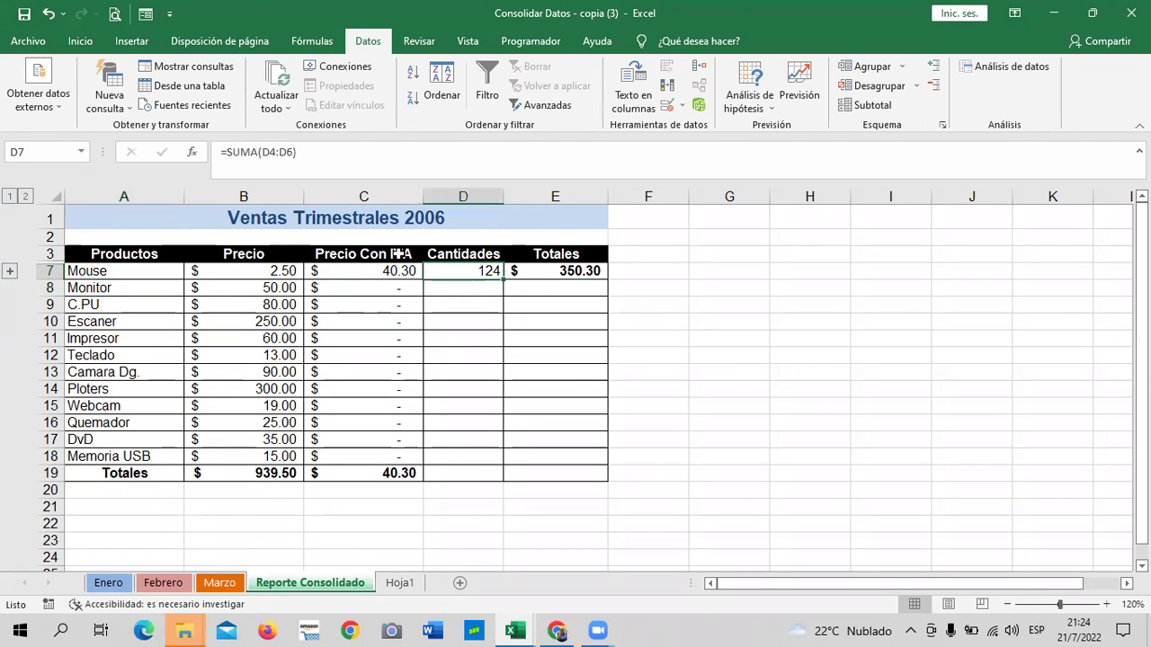
pyautogui.click(26, 197)
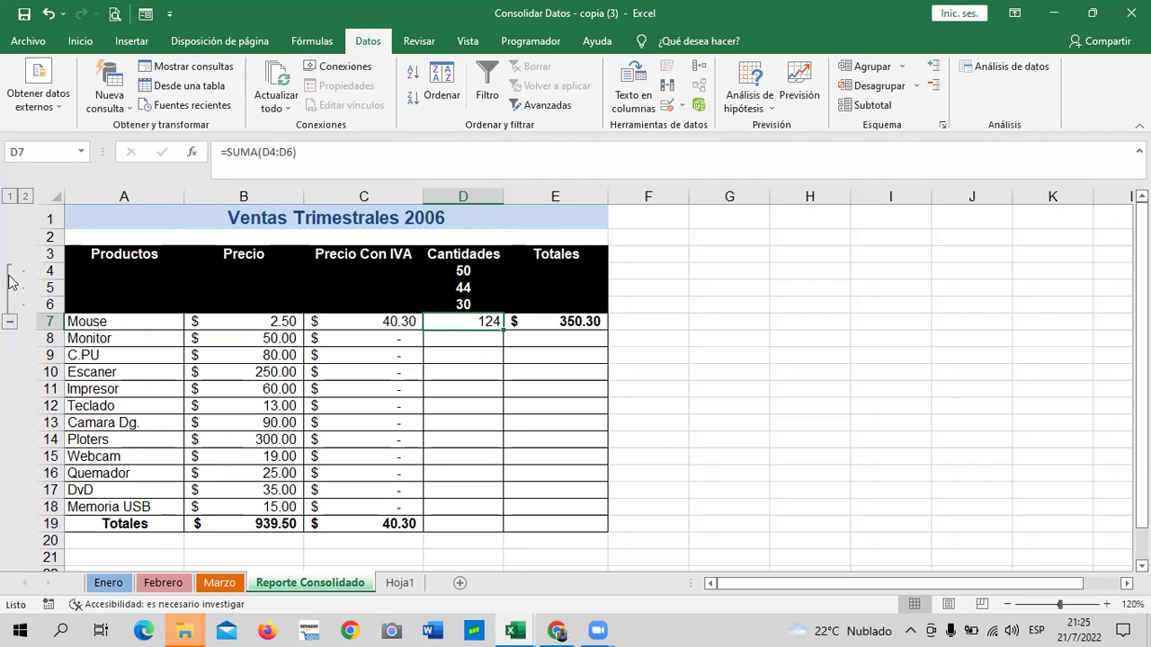
pyautogui.click(10, 321)
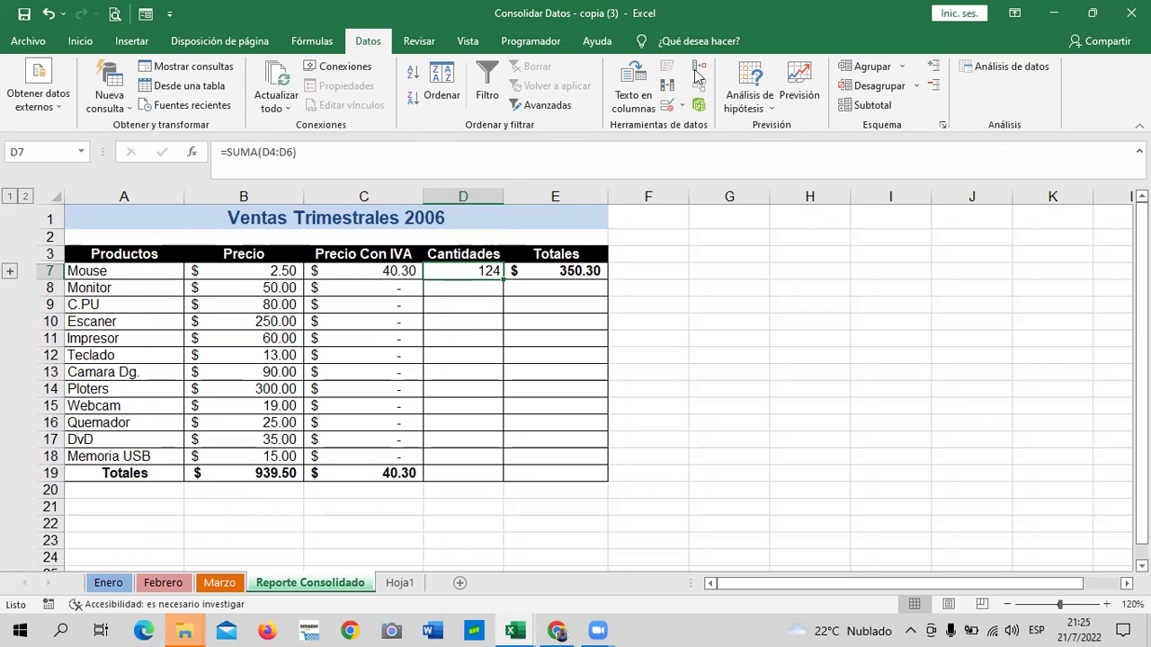
pyautogui.click(699, 68)
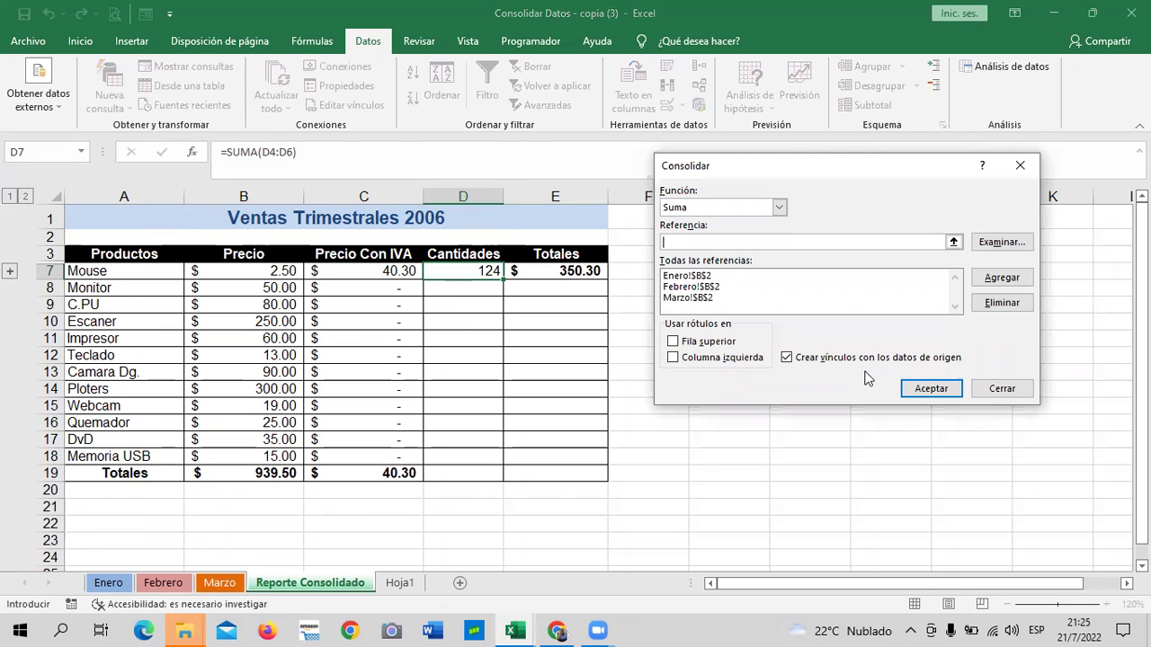
# - Close Consolidar unchanged and reopen it for Monitor's quantity cell D8
pyautogui.click(1005, 388)
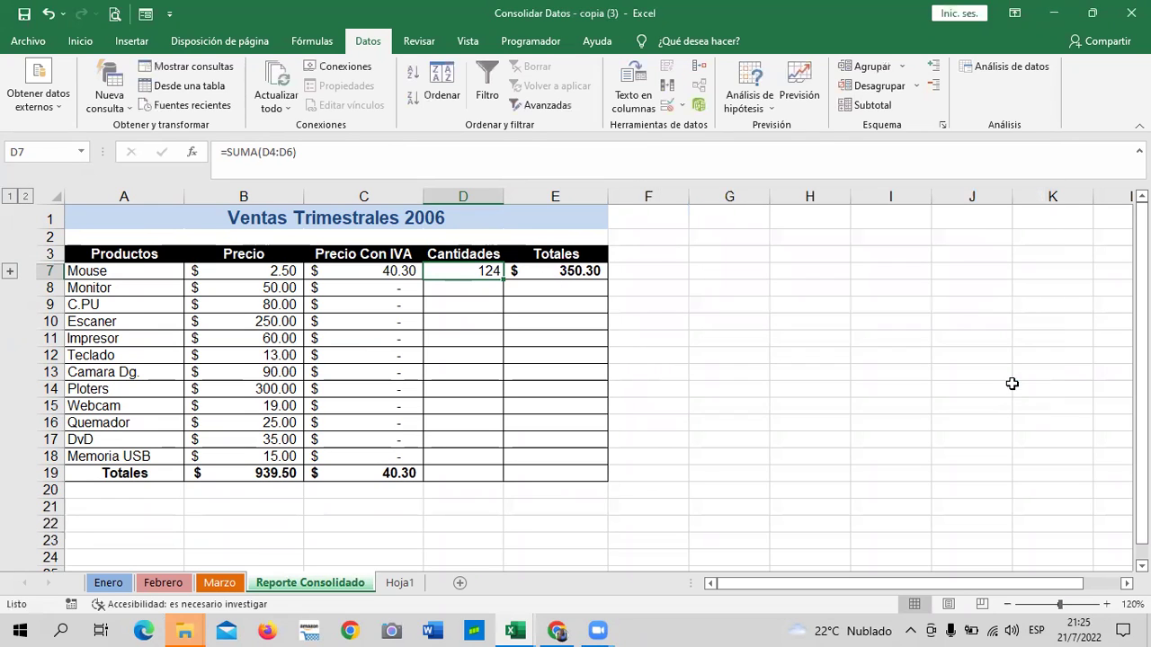
pyautogui.click(436, 284)
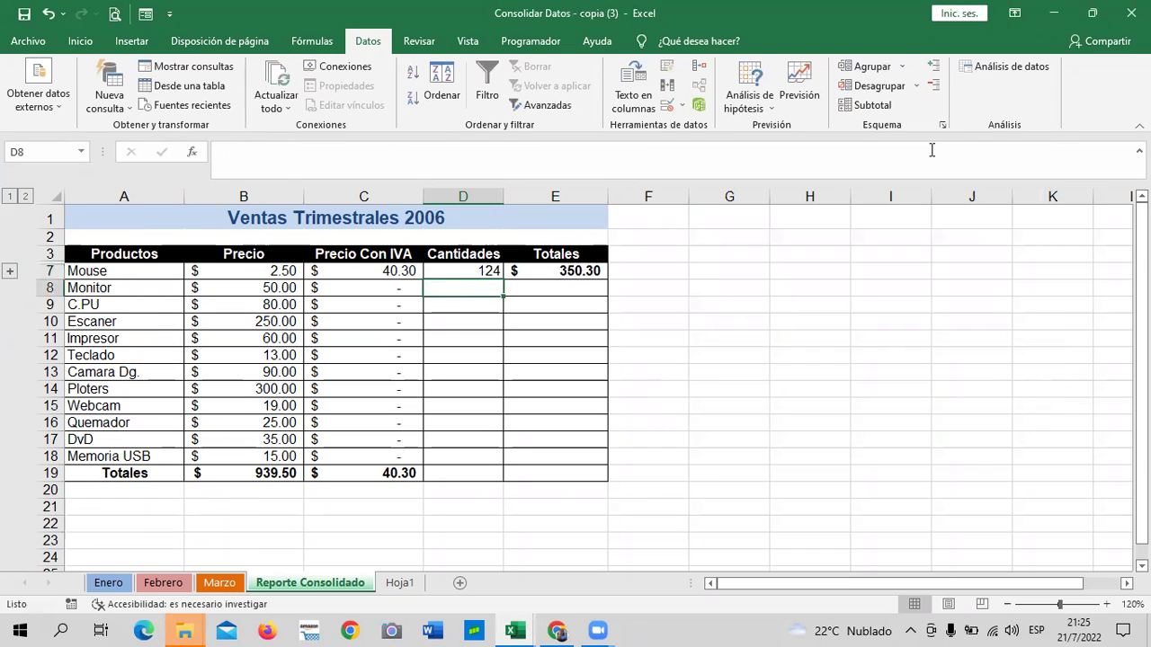
pyautogui.click(700, 67)
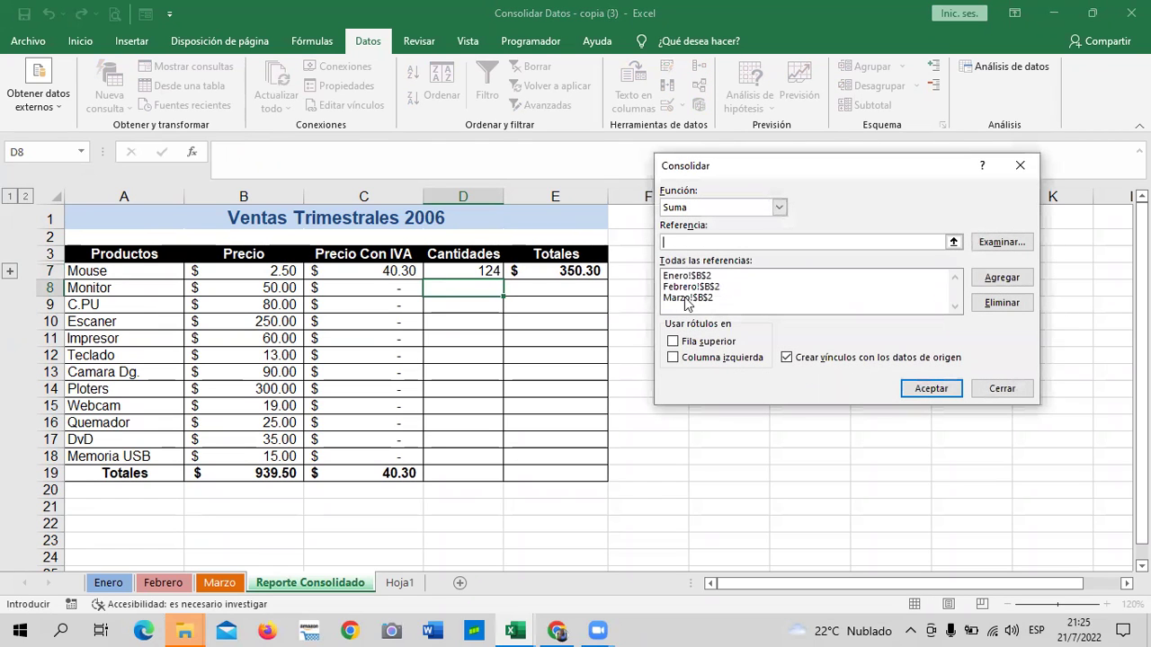
pyautogui.click(1003, 304)
# - Remove the Enero, Febrero and Marzo $B$2 references from the reference list
pyautogui.click(690, 278)
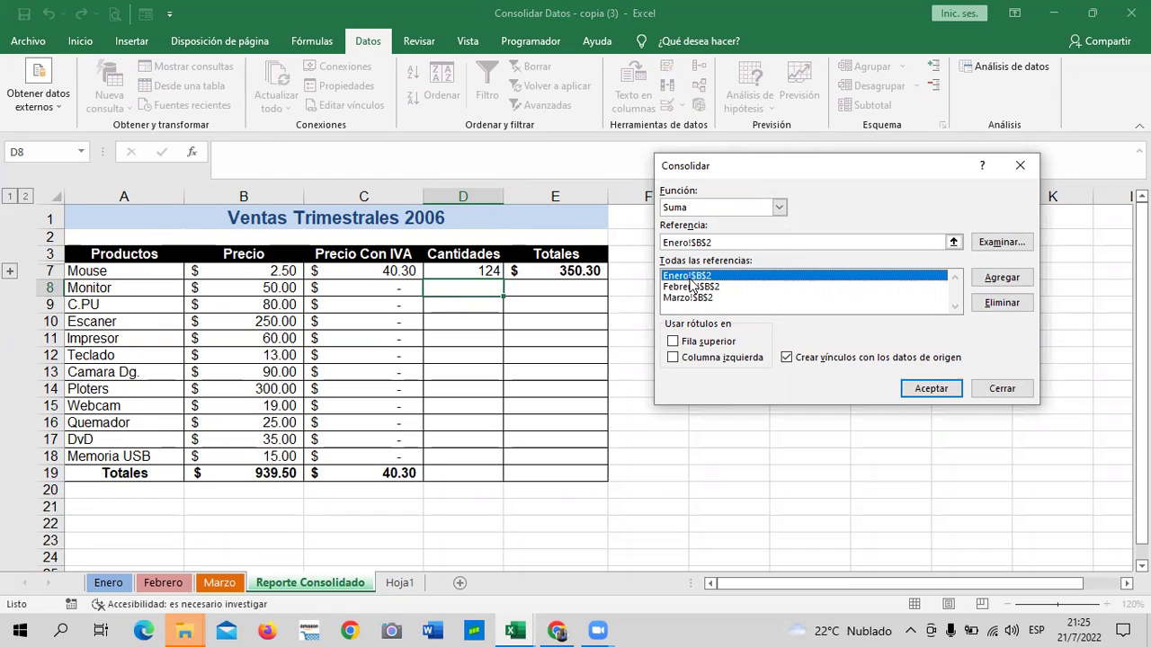
pyautogui.press('Down')
pyautogui.press('Down')
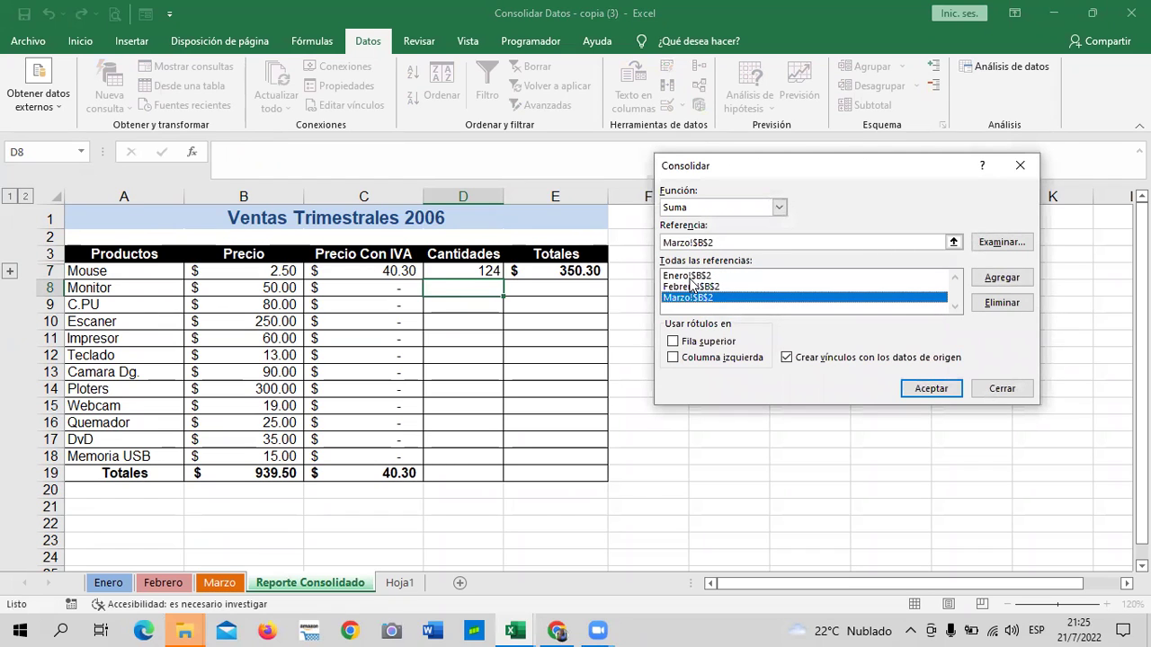
pyautogui.press('capslock')
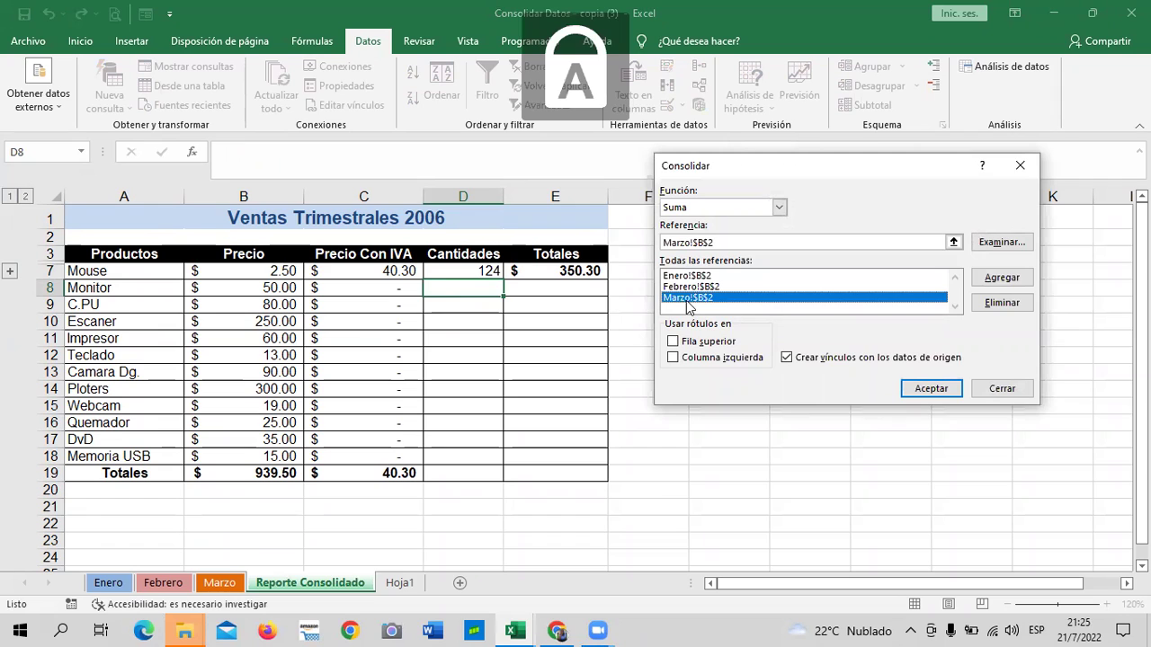
pyautogui.press('Up')
pyautogui.press('Up')
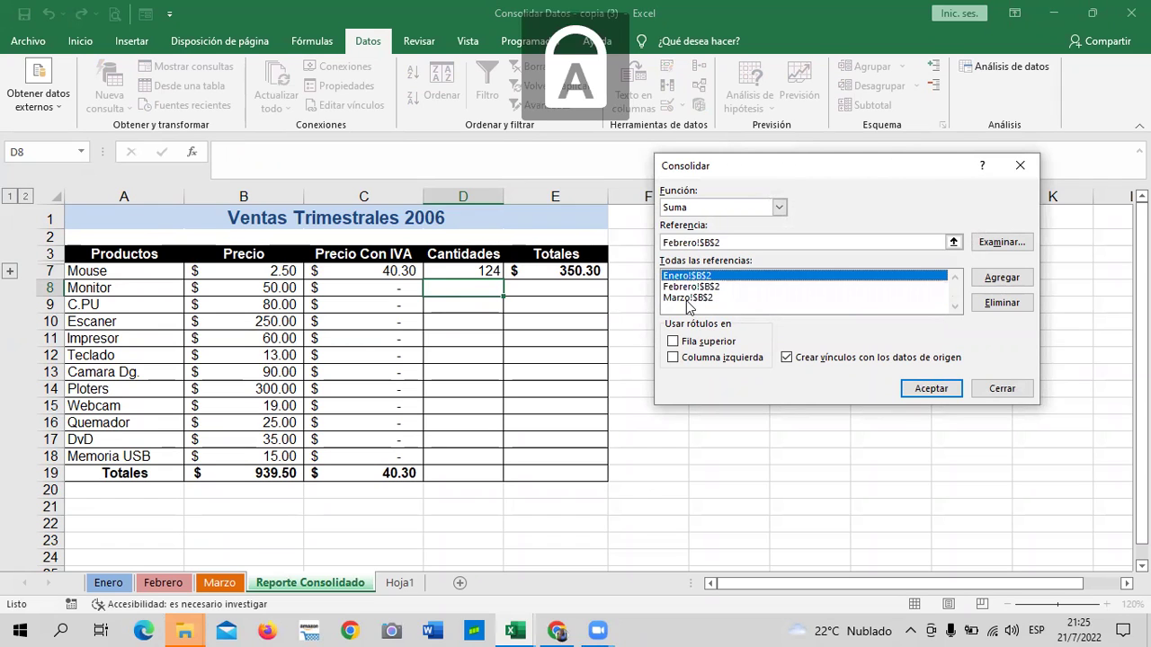
pyautogui.click(989, 302)
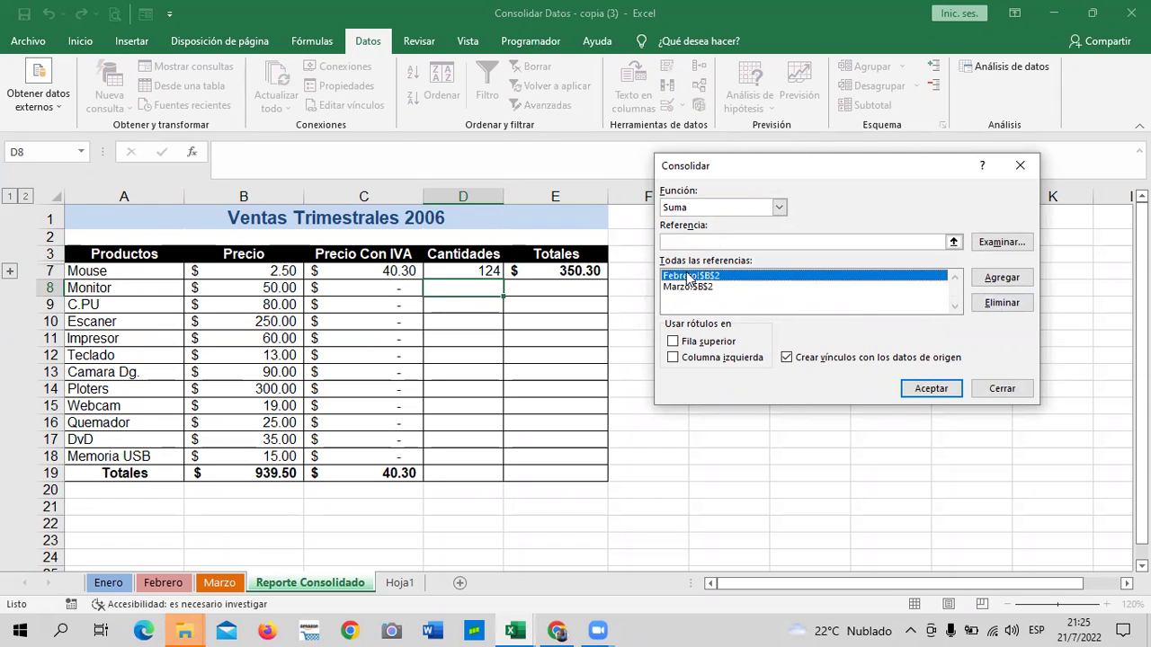
pyautogui.click(996, 302)
pyautogui.click(694, 275)
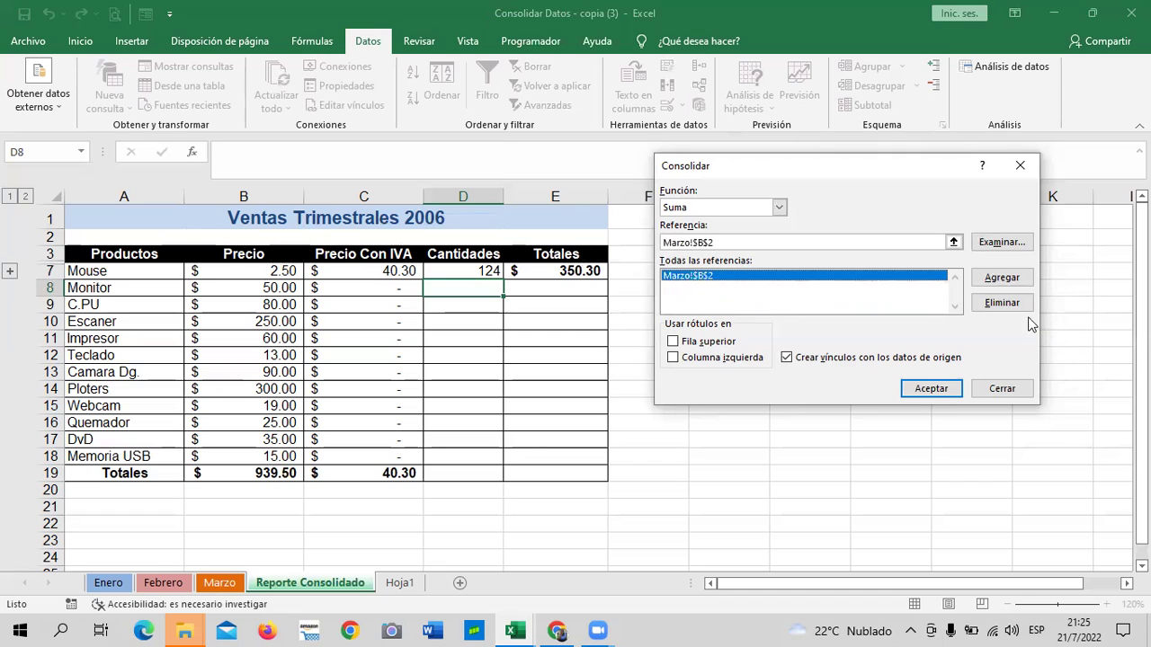
pyautogui.click(989, 304)
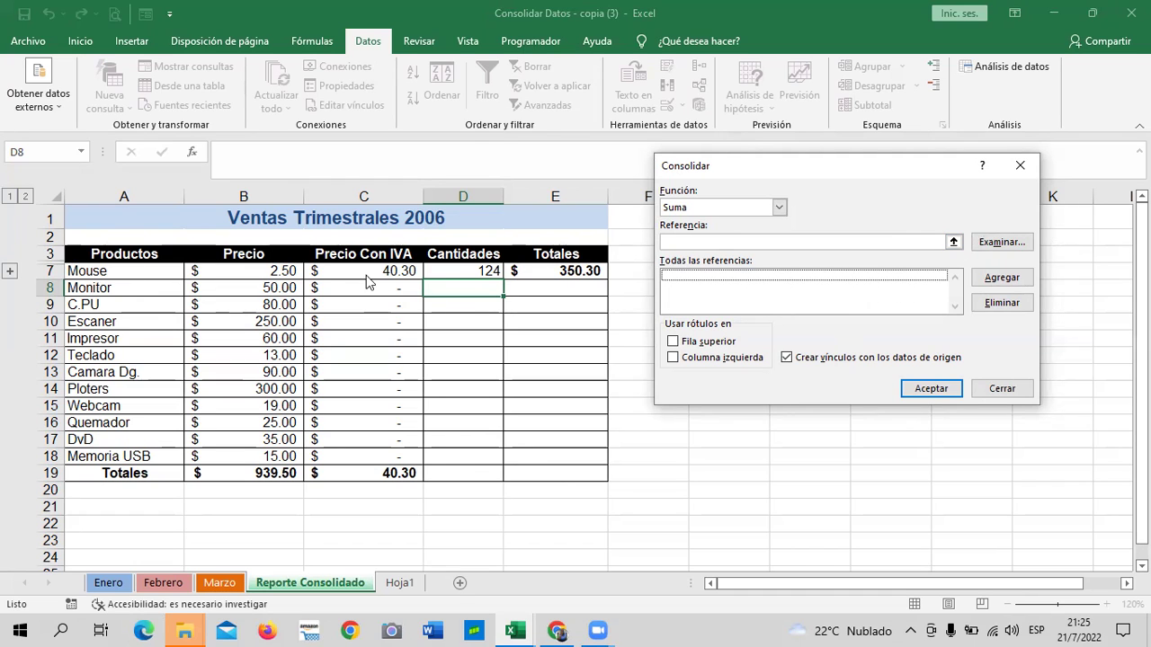
# - Add Enero!$B$3 and Febrero!$B$3 as consolidation source references
pyautogui.click(953, 243)
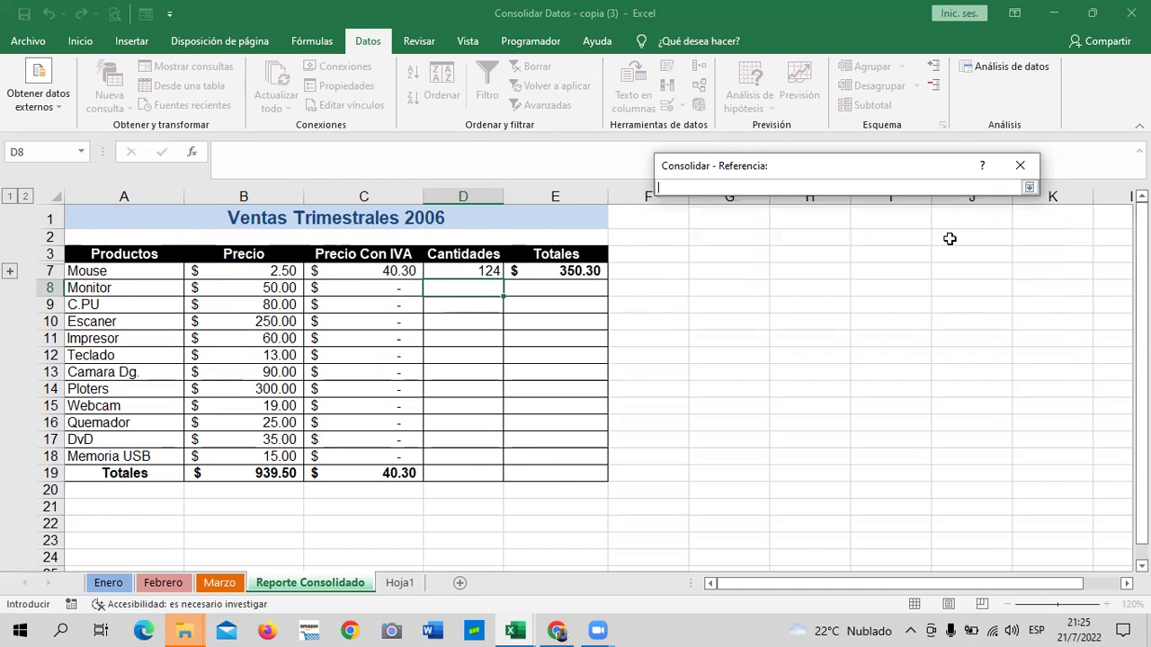
pyautogui.click(107, 584)
pyautogui.click(211, 263)
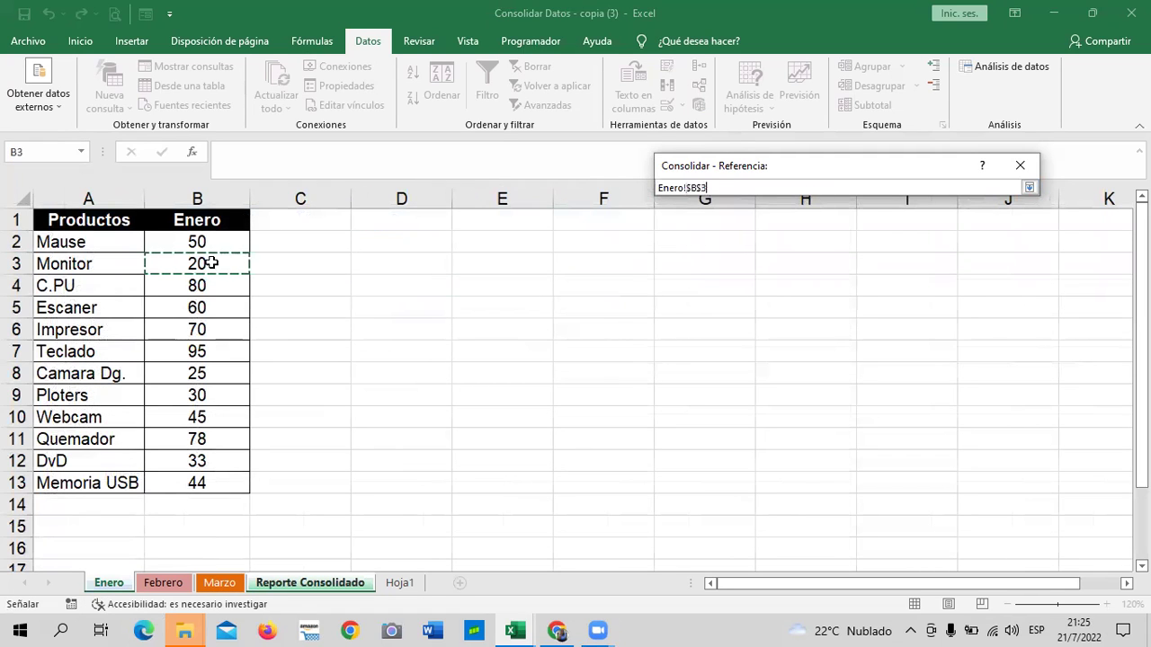
pyautogui.click(1029, 187)
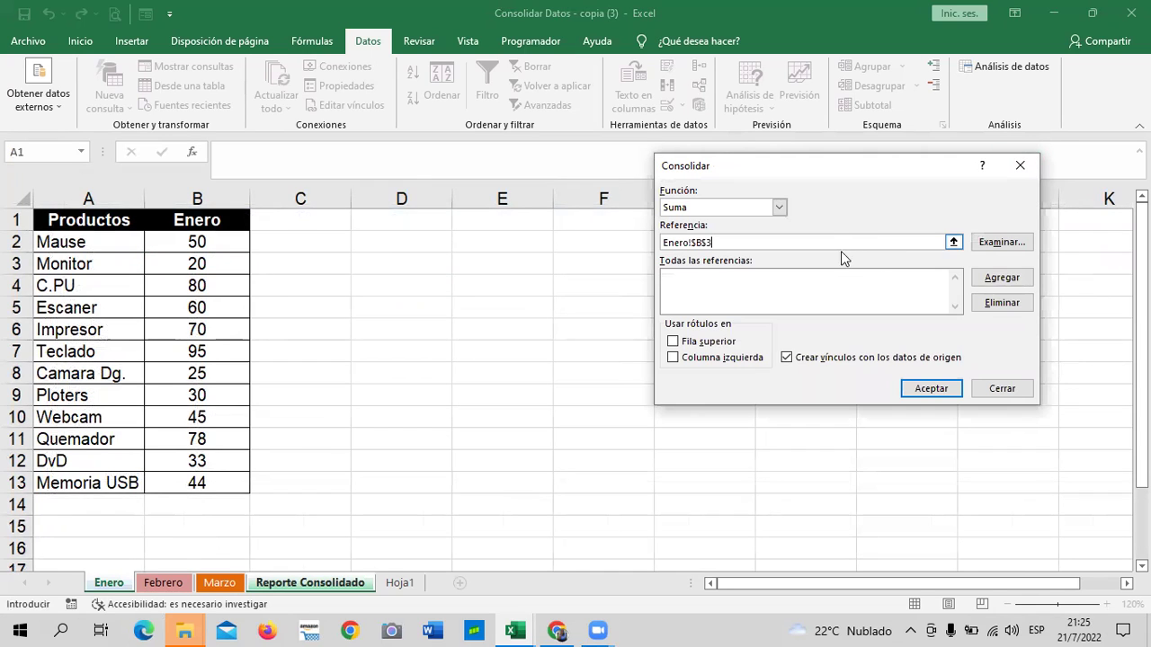
pyautogui.click(998, 278)
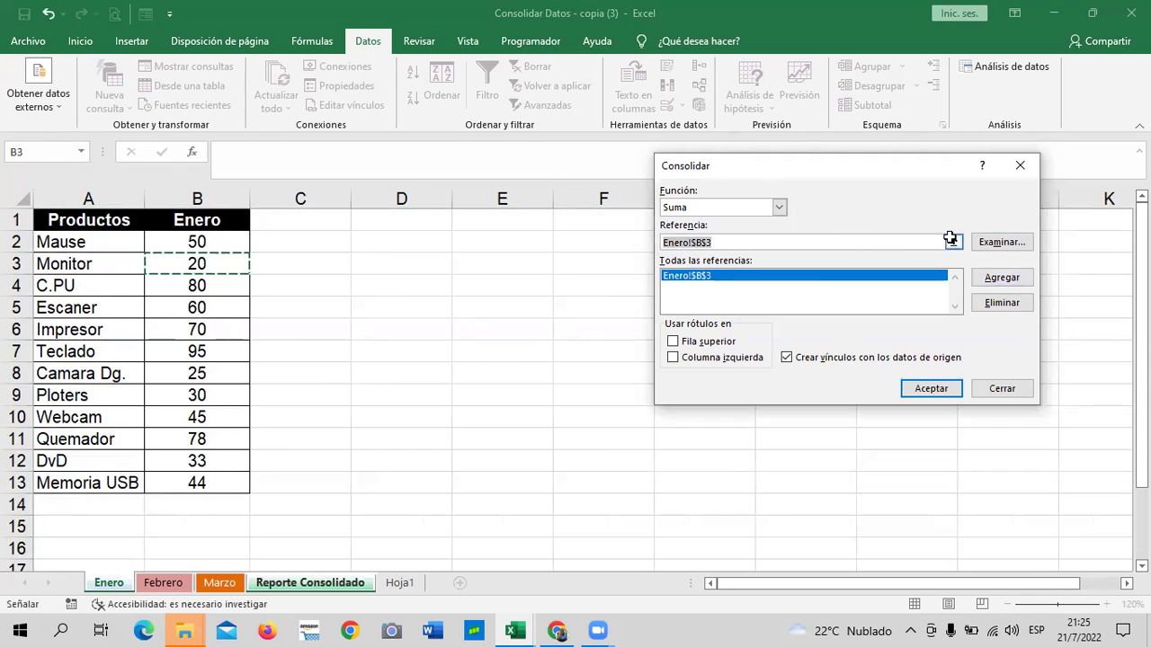
pyautogui.click(953, 242)
pyautogui.click(163, 582)
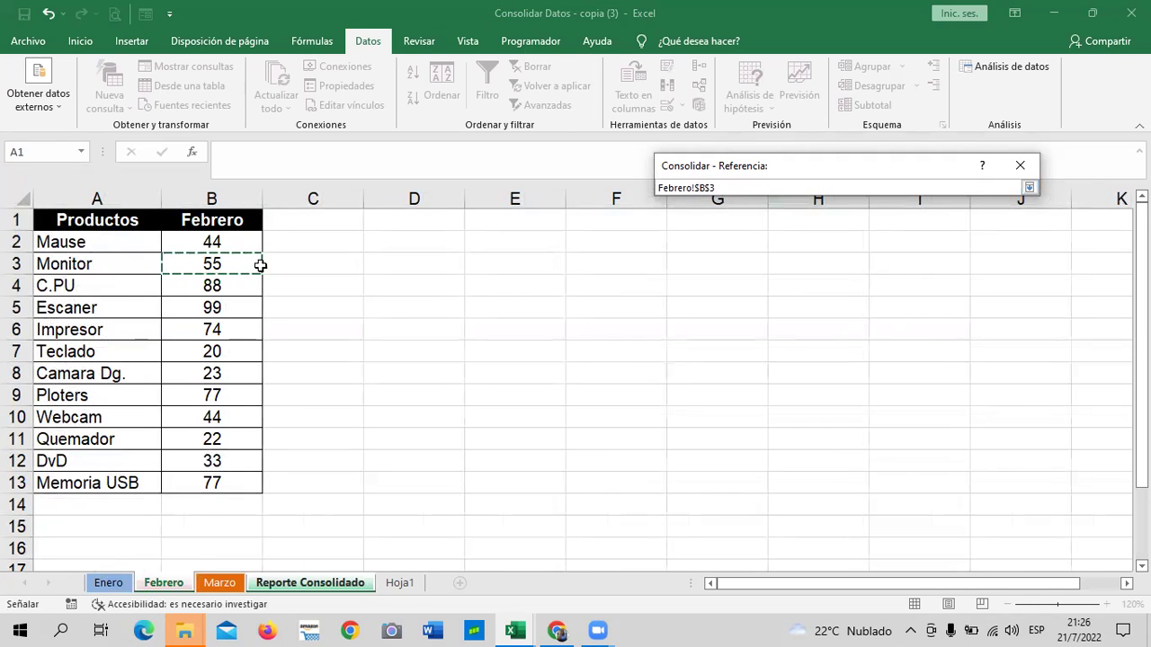
pyautogui.click(1029, 187)
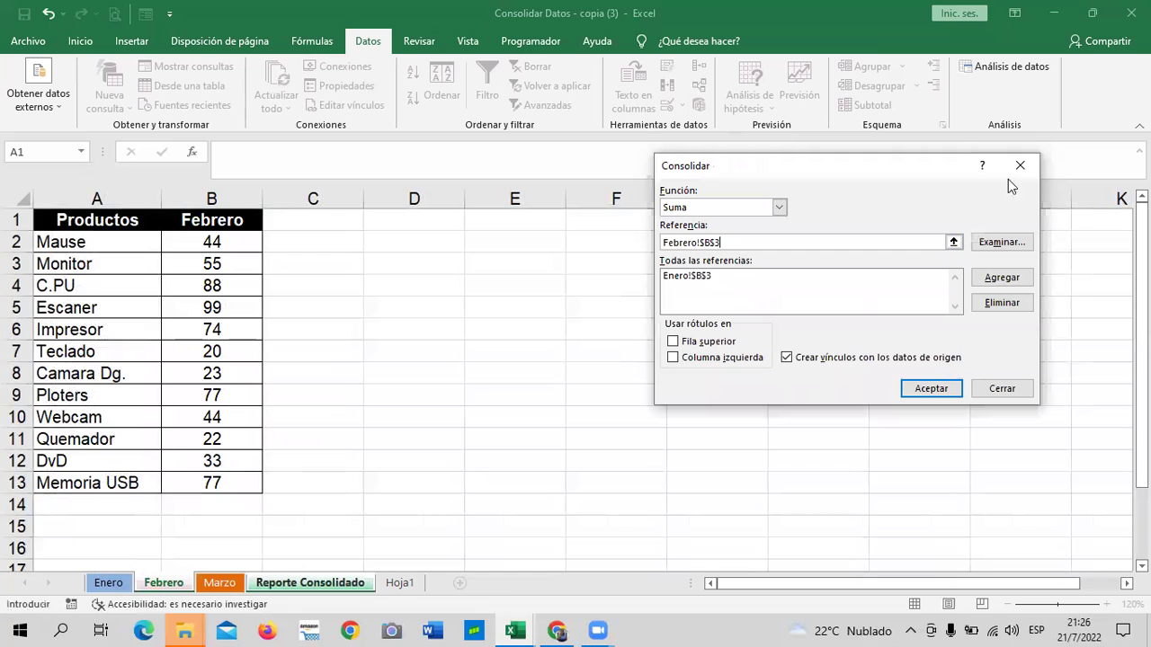
pyautogui.click(989, 277)
# - Add Marzo!$B$3 and consolidate, giving Monitor a quantity of 97
pyautogui.click(954, 242)
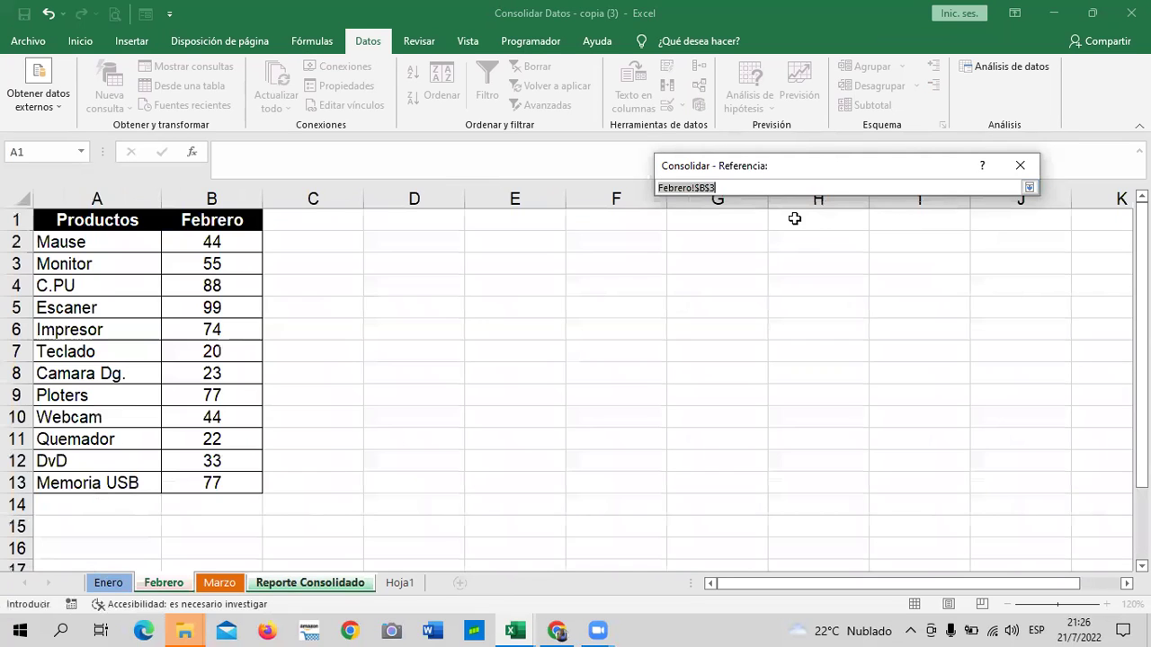
pyautogui.click(219, 583)
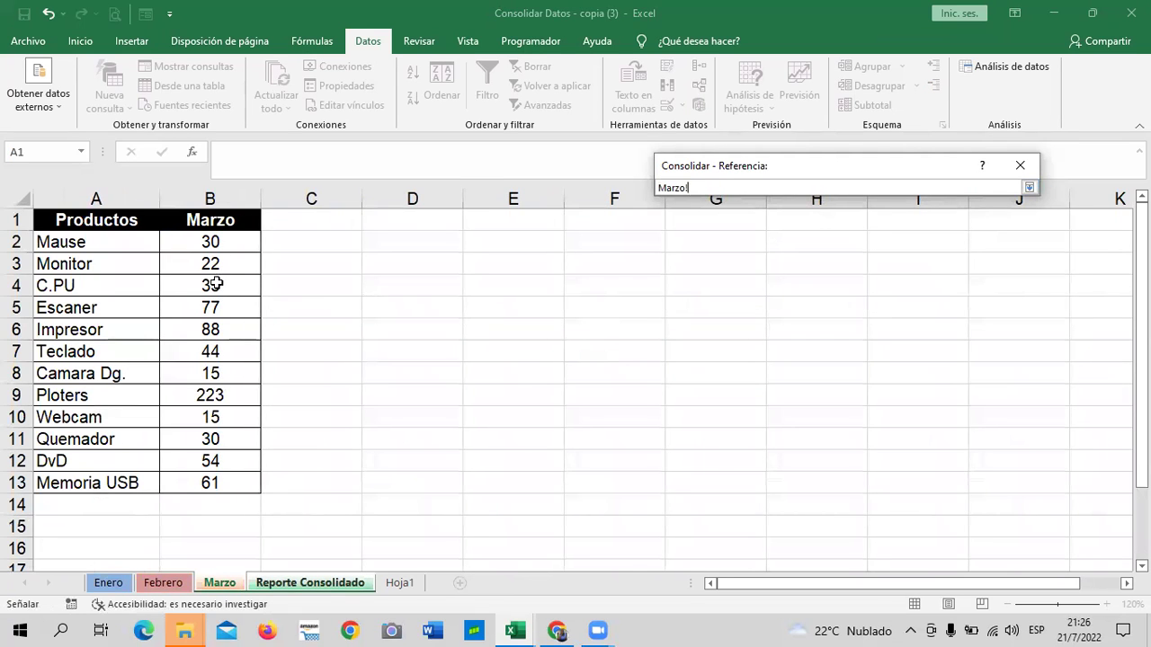
pyautogui.click(187, 263)
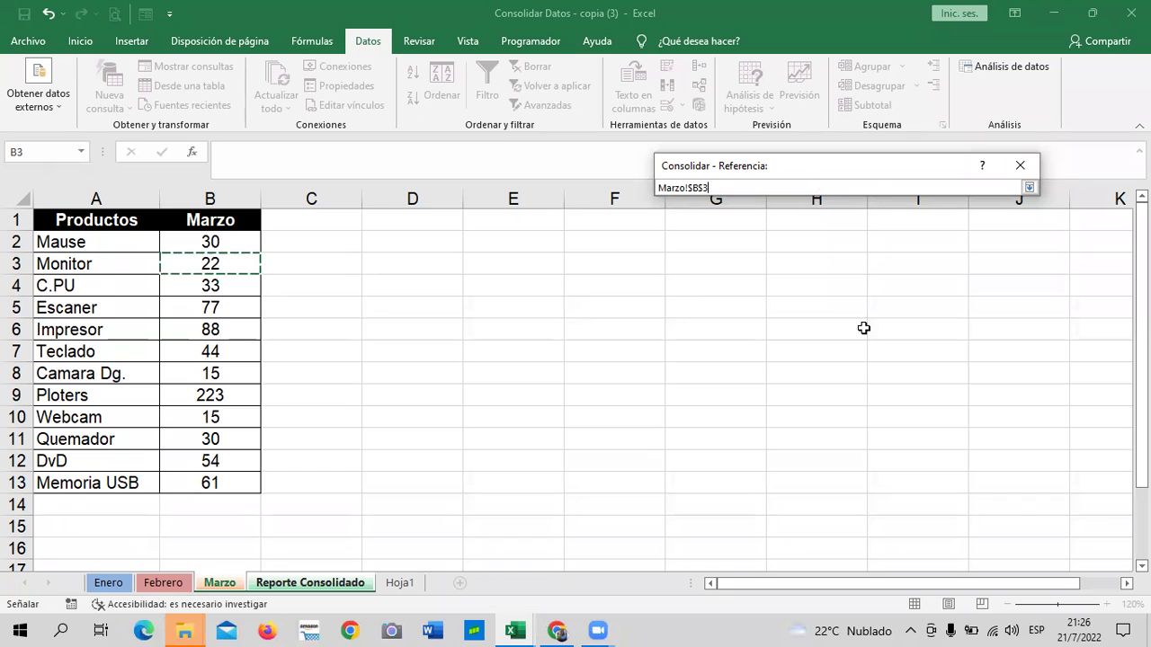
pyautogui.click(1029, 187)
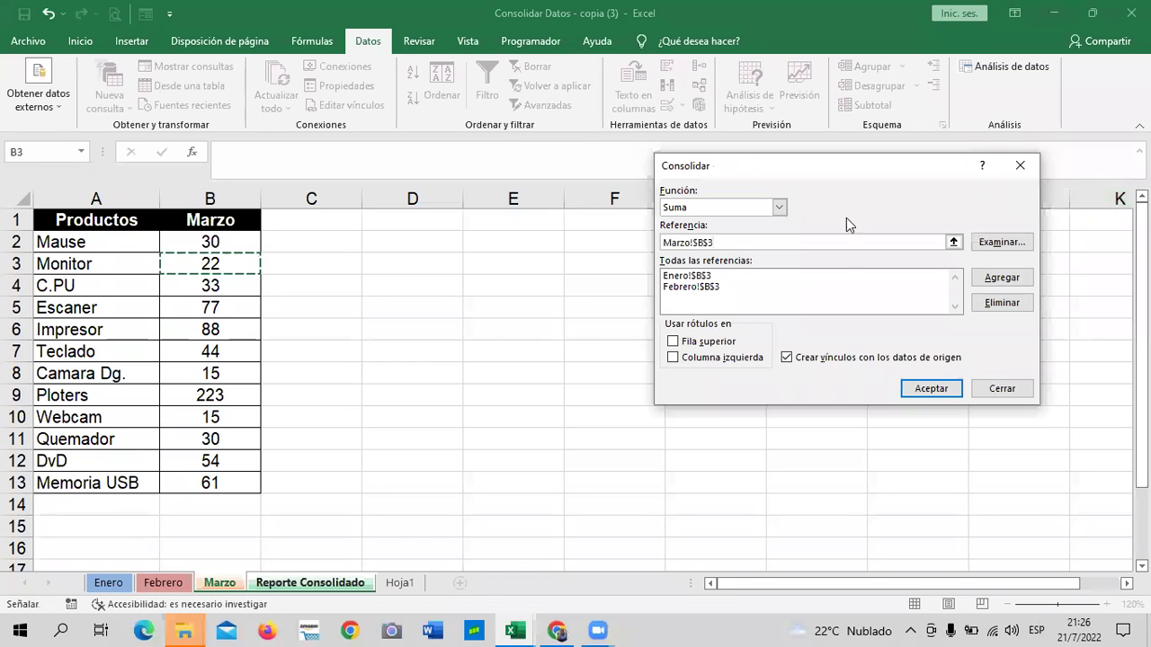
pyautogui.click(999, 277)
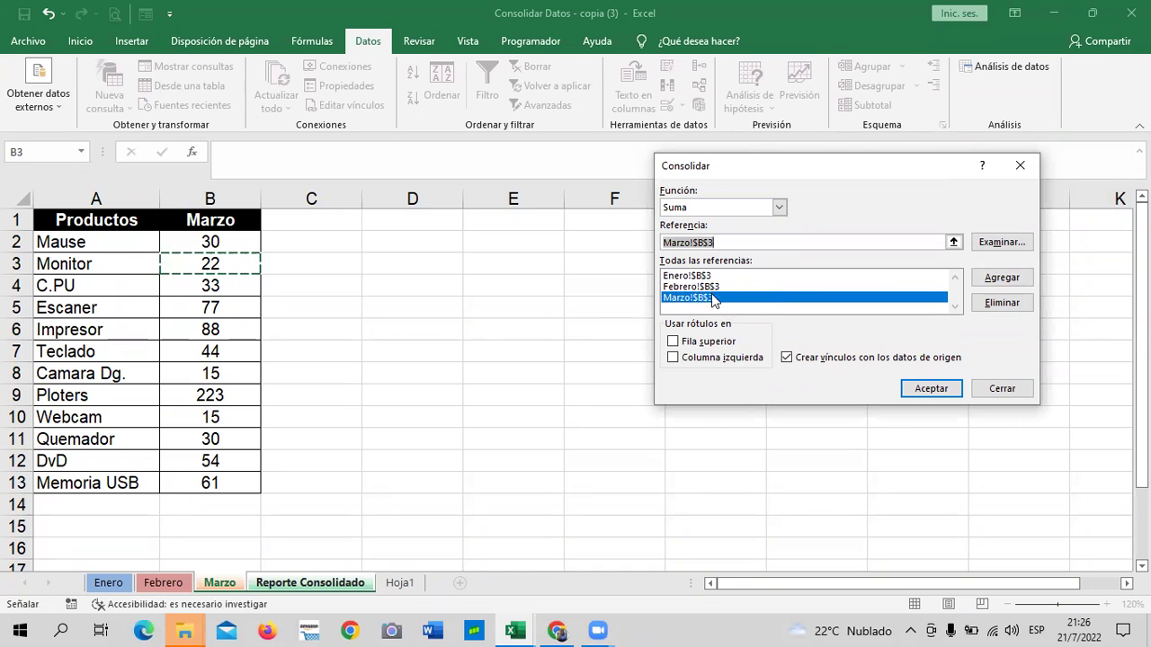
pyautogui.click(931, 389)
pyautogui.click(933, 386)
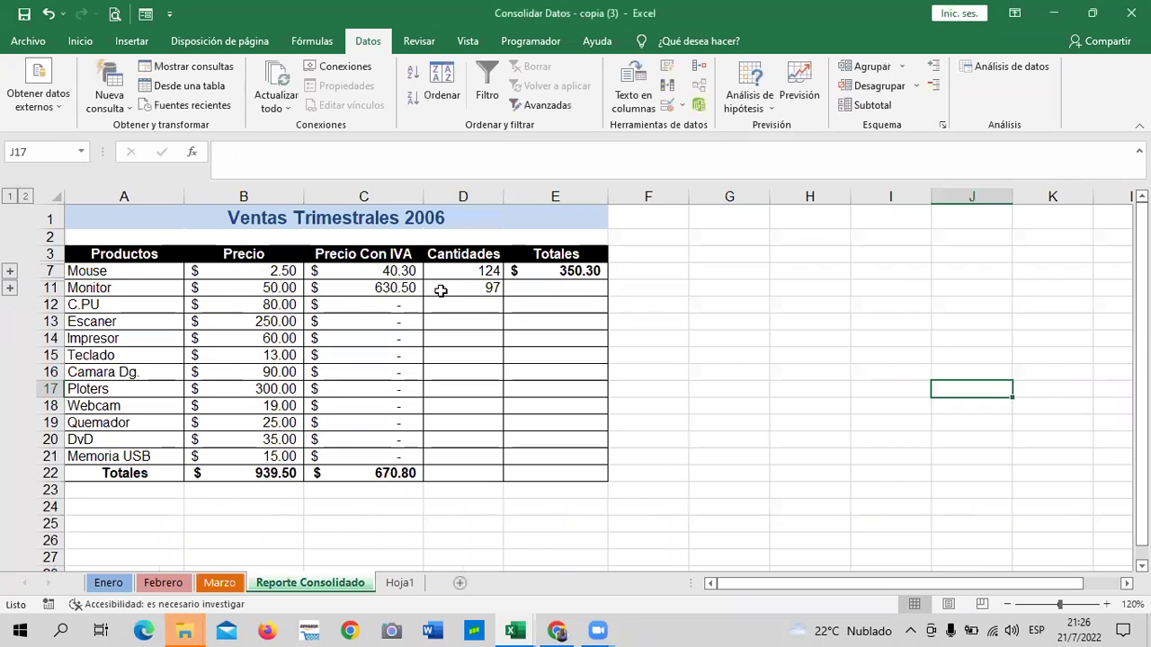
# - Fill E7's Totales formula down to E22, giving Monitor $5,480.50 via =(B11*D11)+C11
pyautogui.click(451, 285)
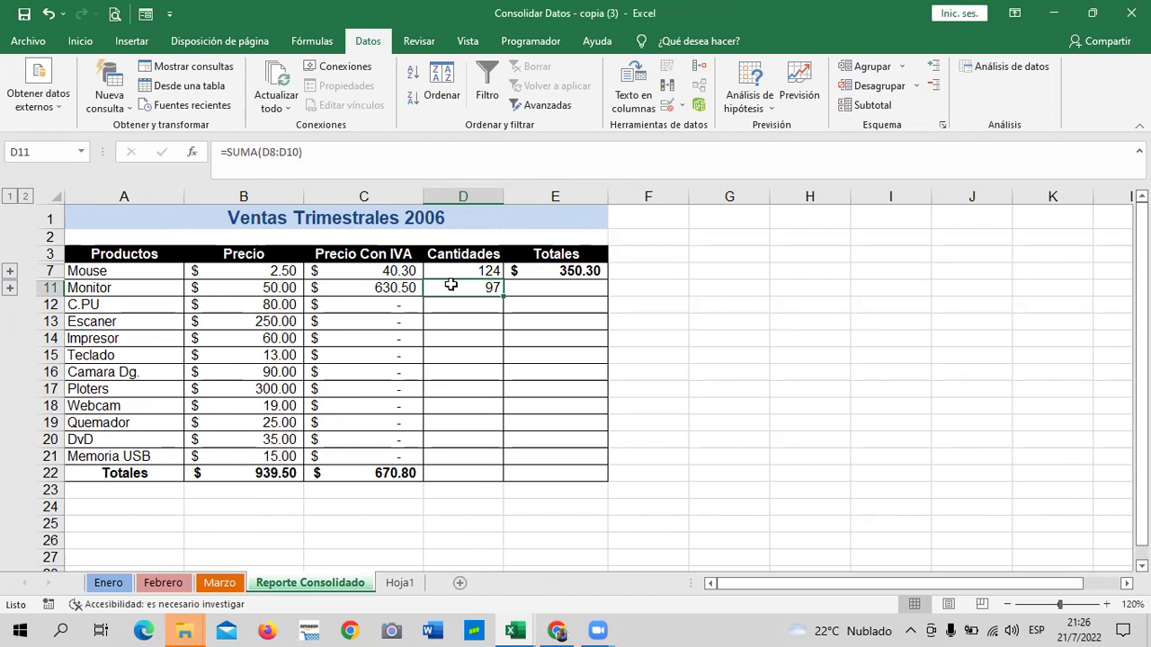
pyautogui.click(547, 289)
pyautogui.click(561, 271)
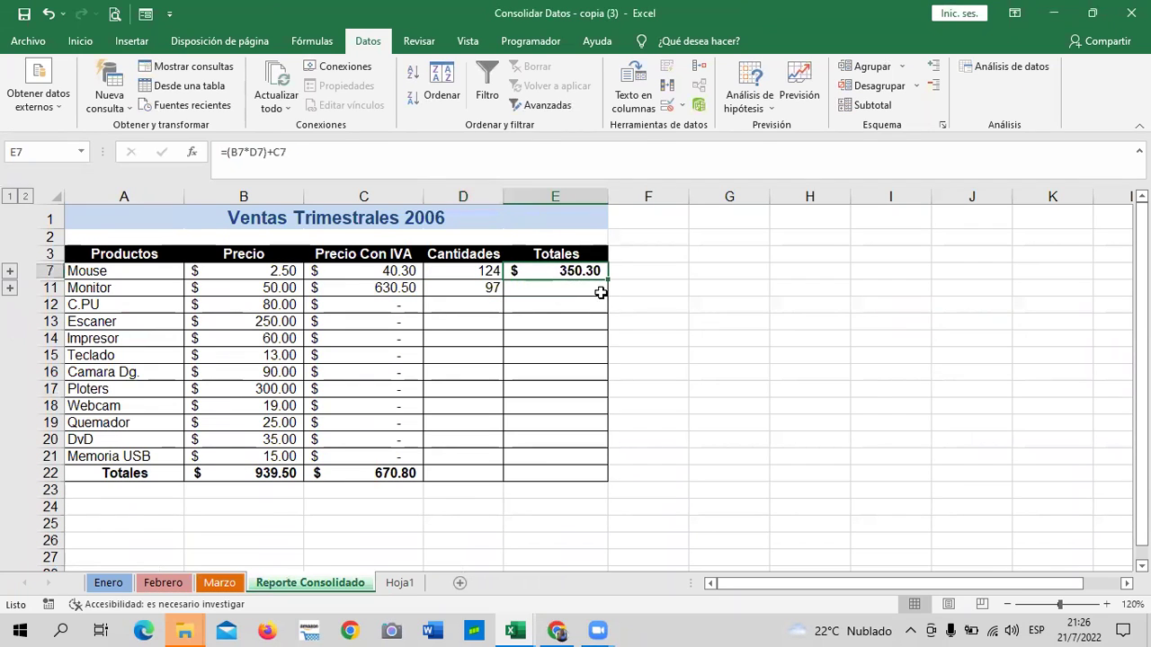
pyautogui.moveTo(618, 362); pyautogui.dragTo(623, 473)
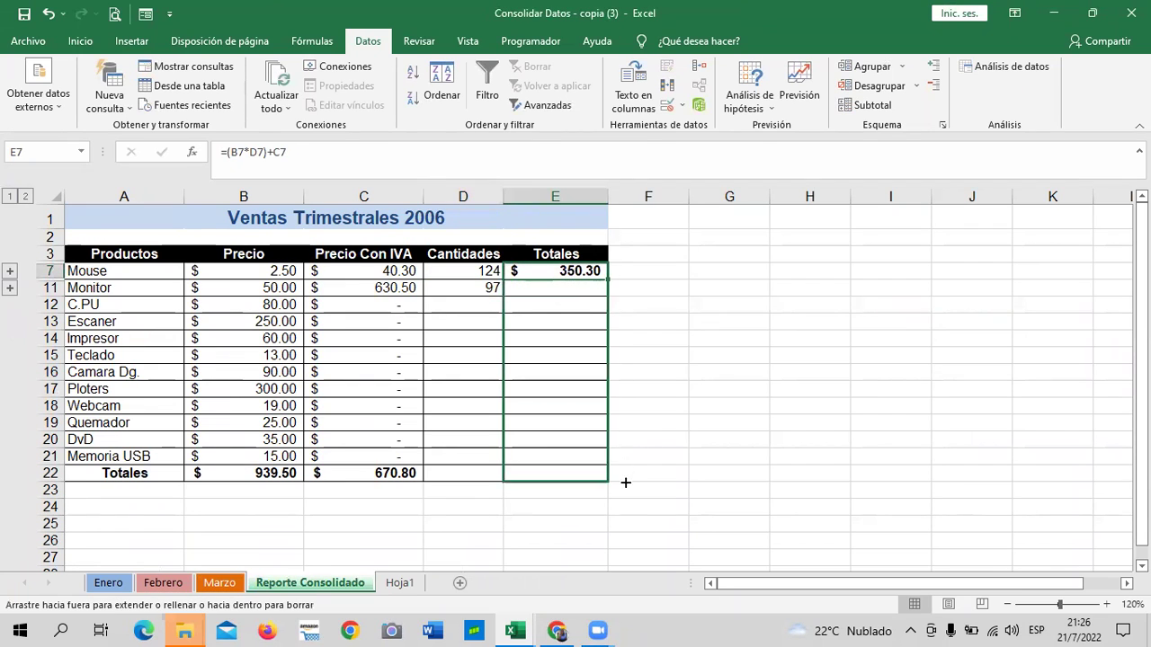
pyautogui.click(656, 457)
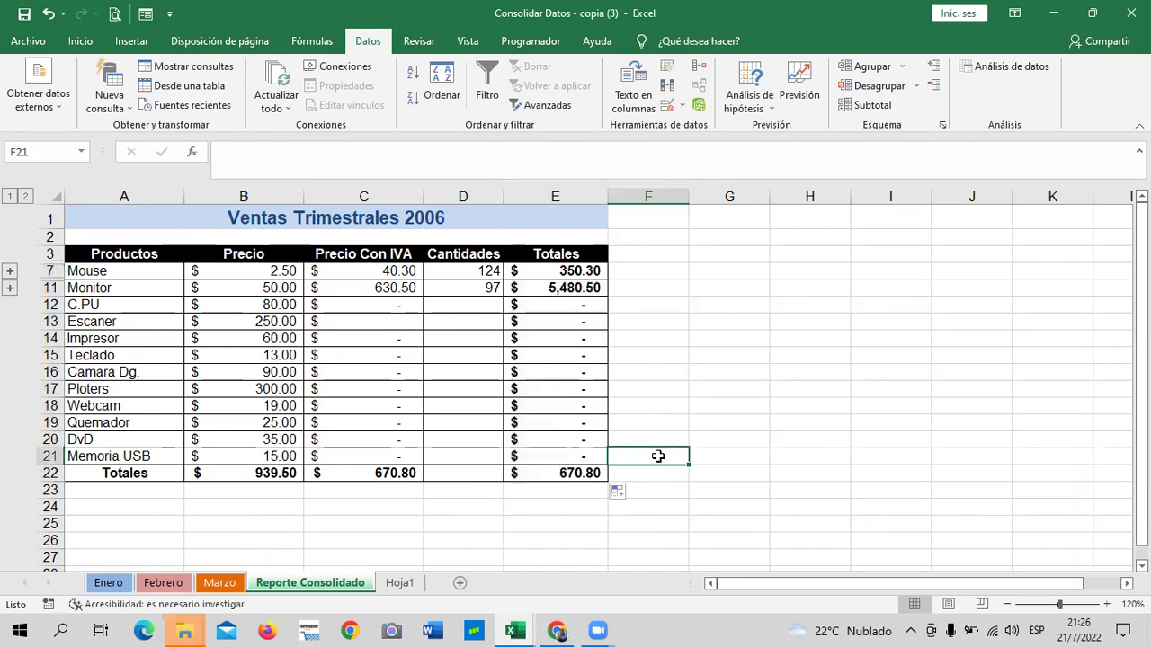
pyautogui.click(546, 290)
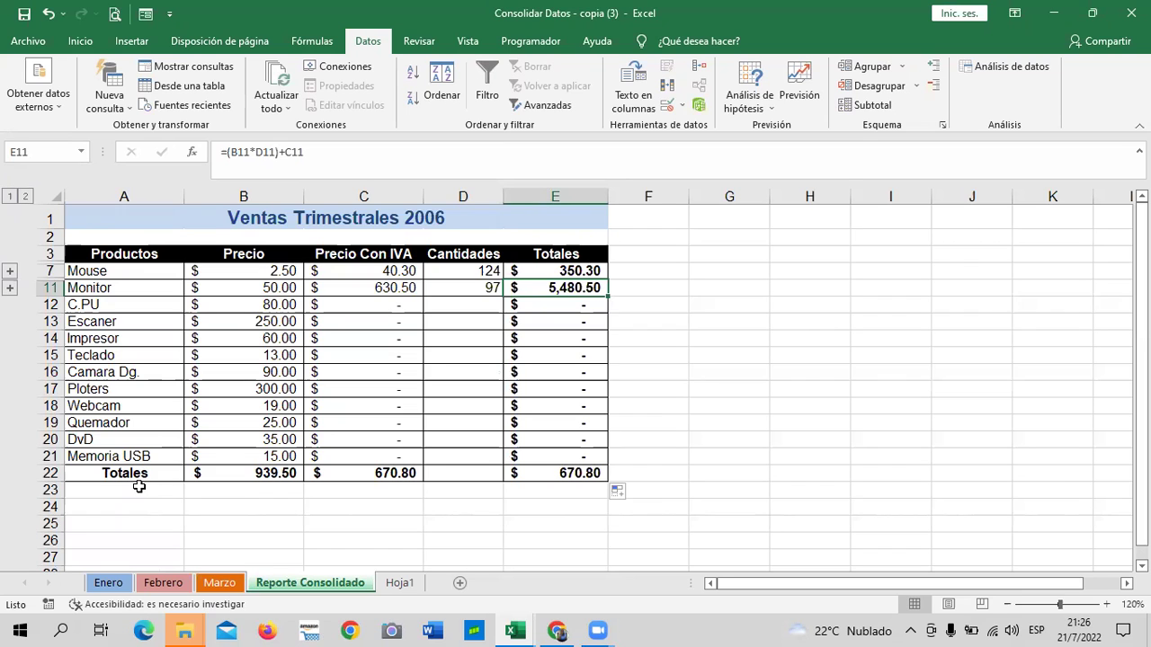
pyautogui.click(10, 287)
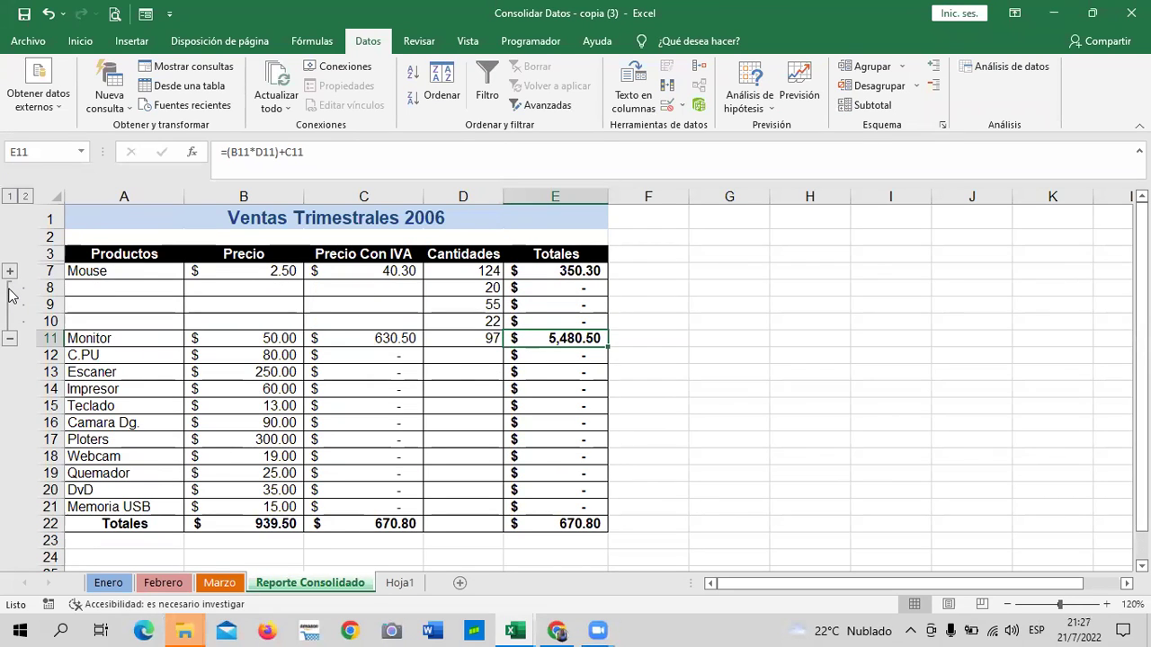
pyautogui.click(10, 270)
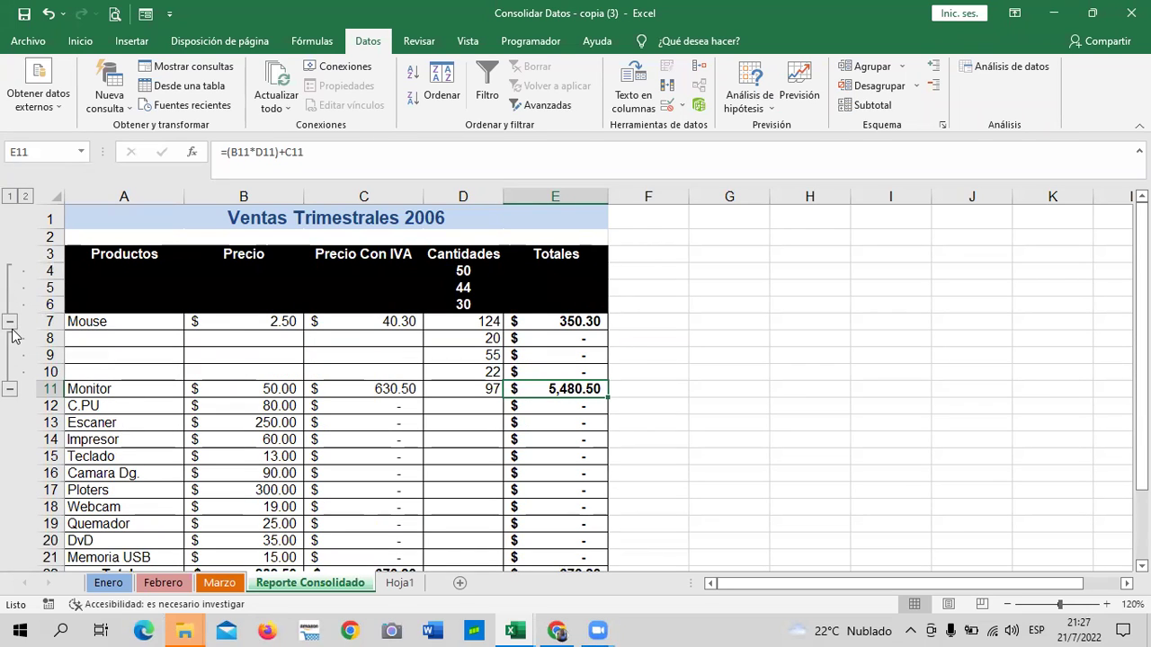
pyautogui.click(10, 389)
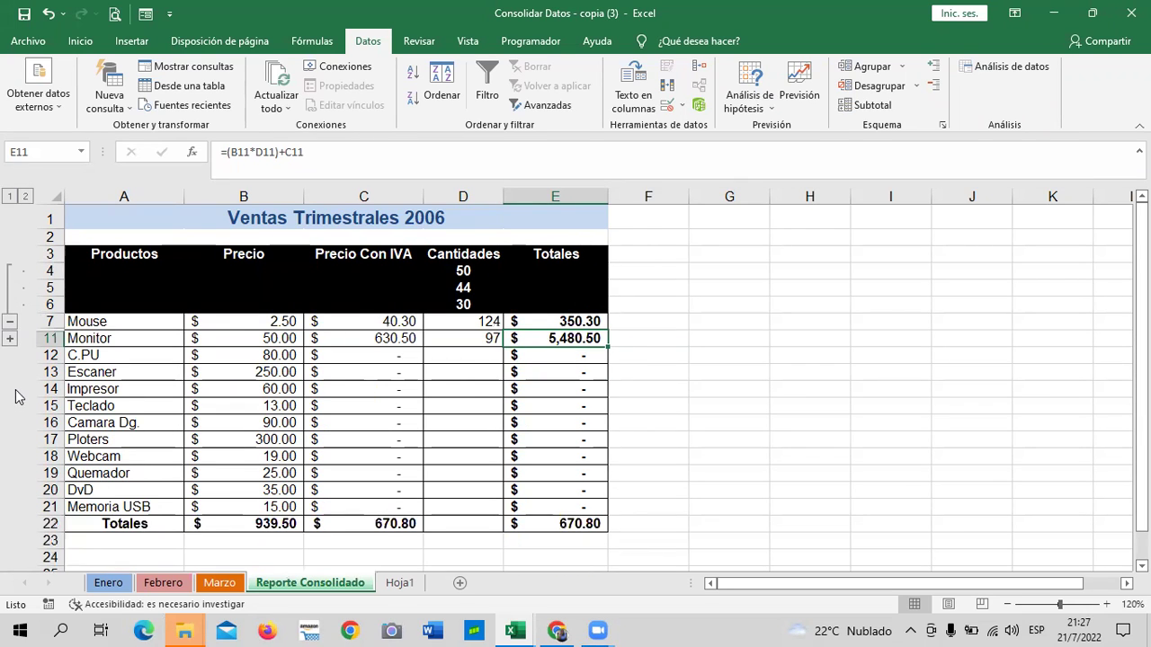
pyautogui.click(13, 338)
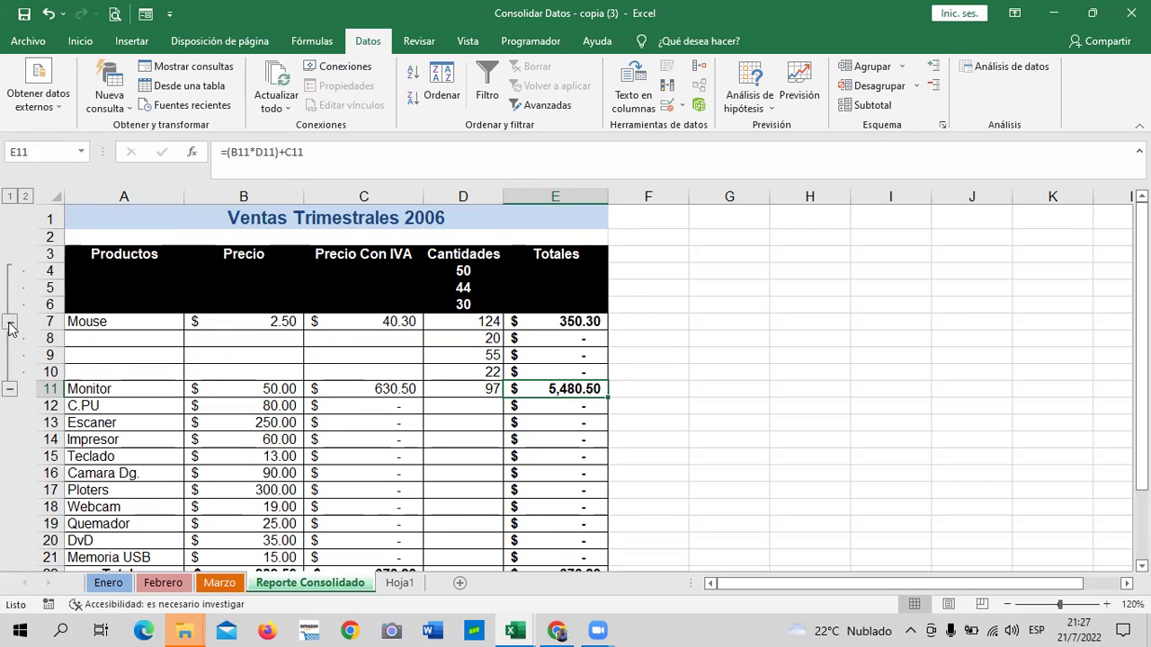
pyautogui.click(10, 324)
pyautogui.click(12, 339)
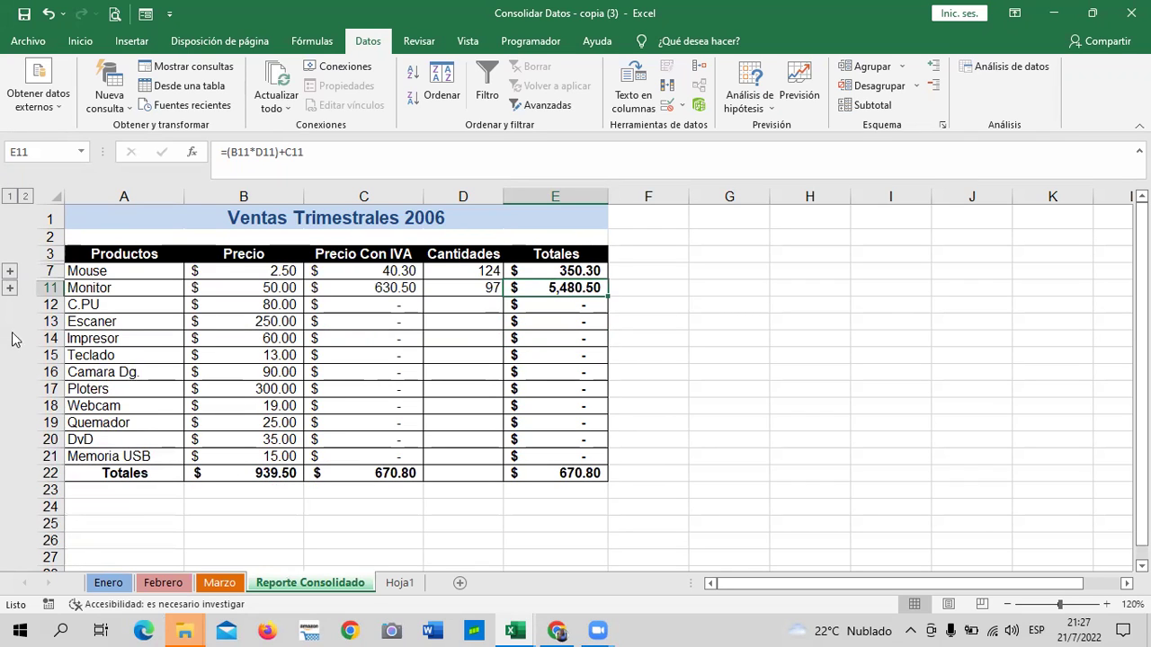
pyautogui.click(138, 287)
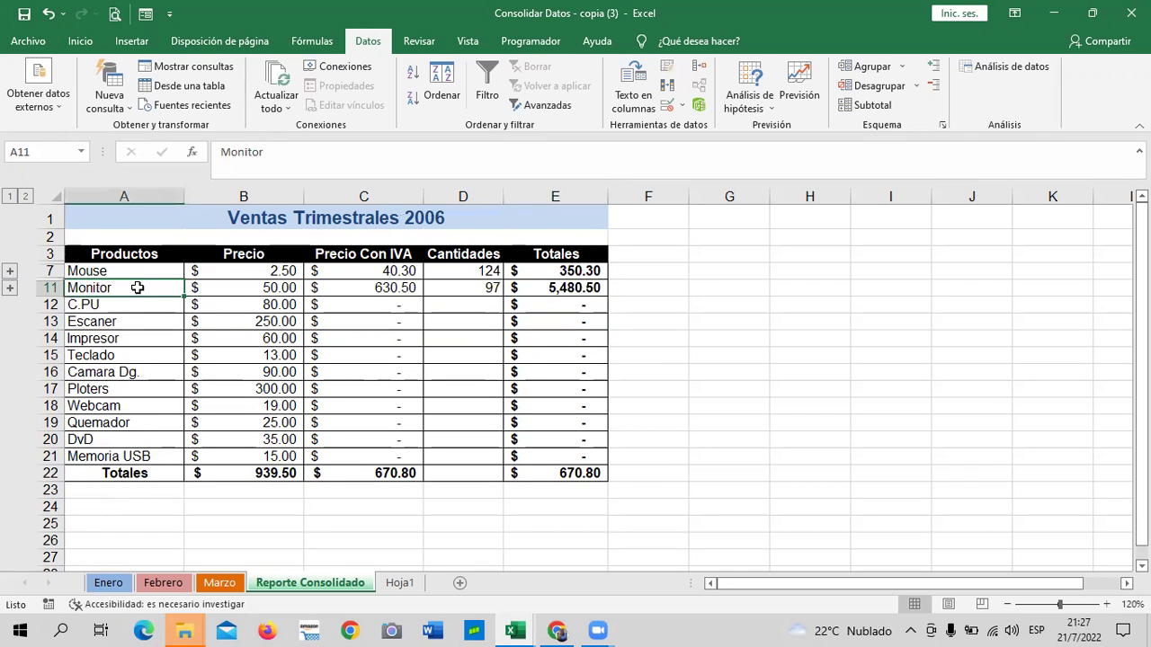
pyautogui.click(10, 287)
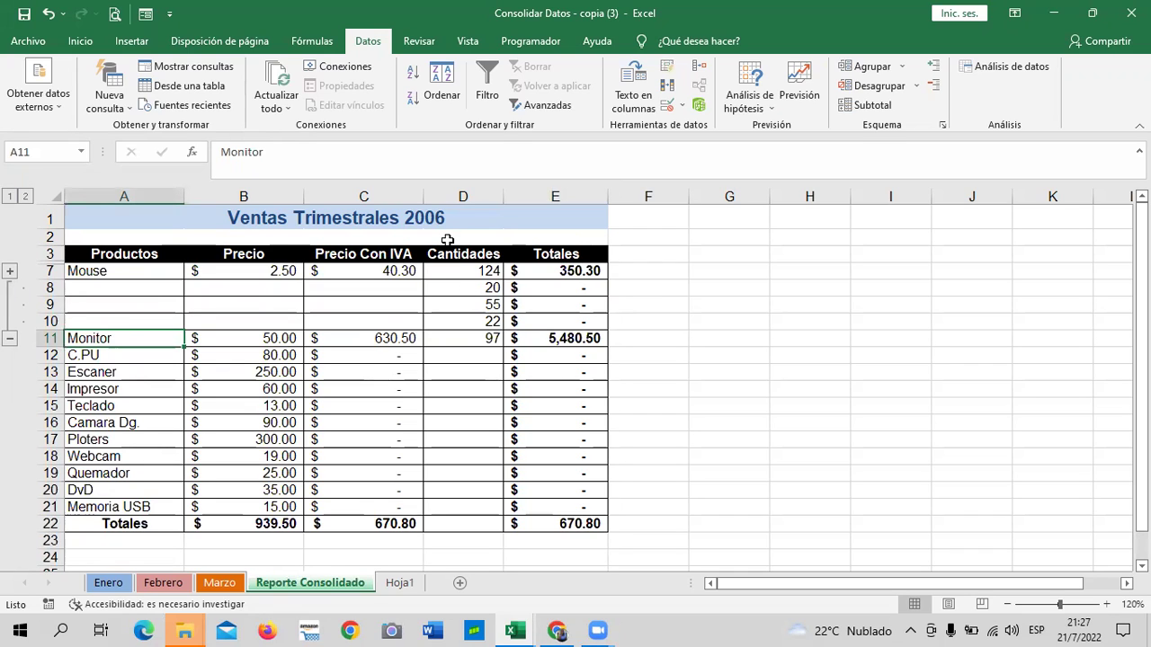
pyautogui.click(454, 288)
pyautogui.click(454, 305)
pyautogui.click(452, 320)
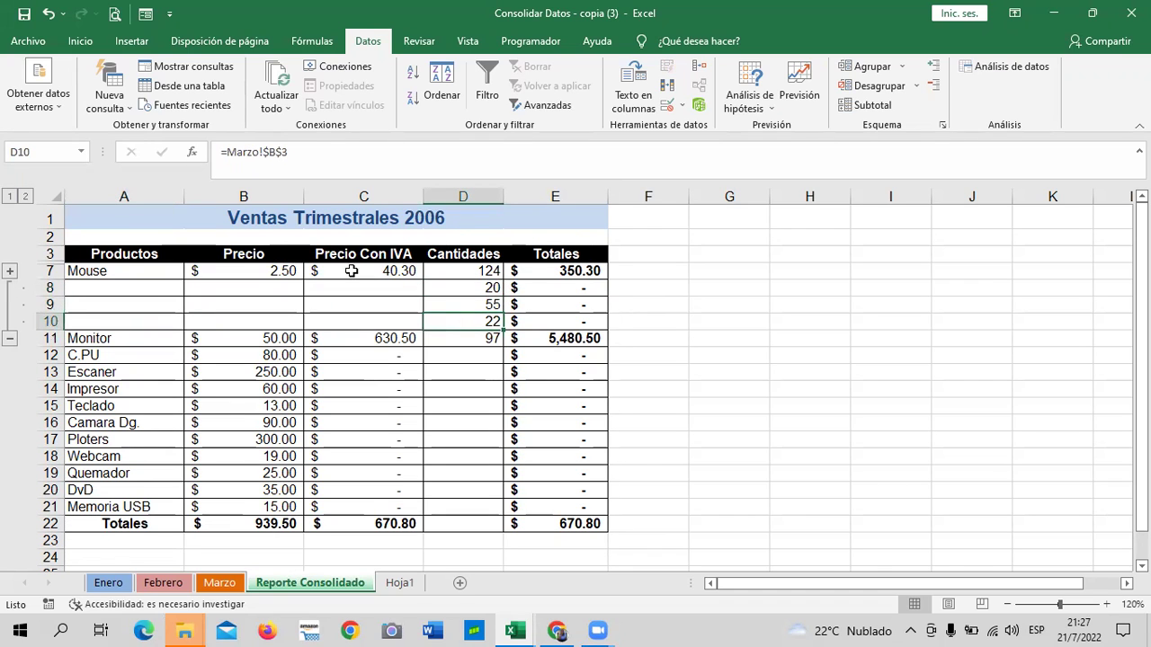
pyautogui.click(10, 339)
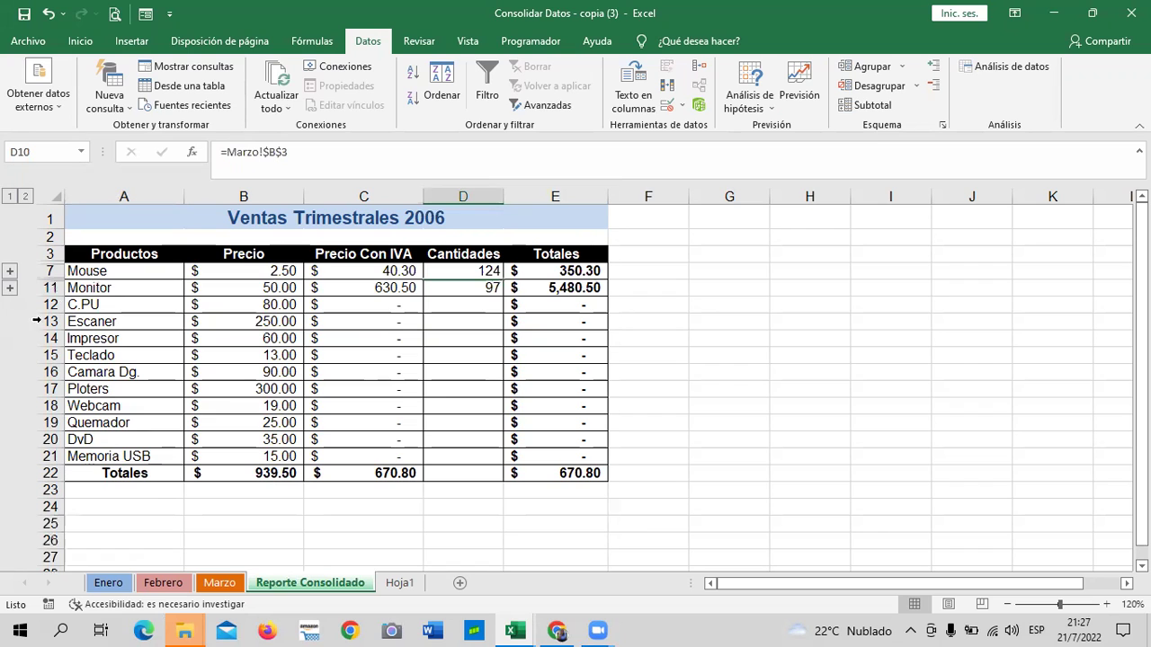
pyautogui.click(10, 271)
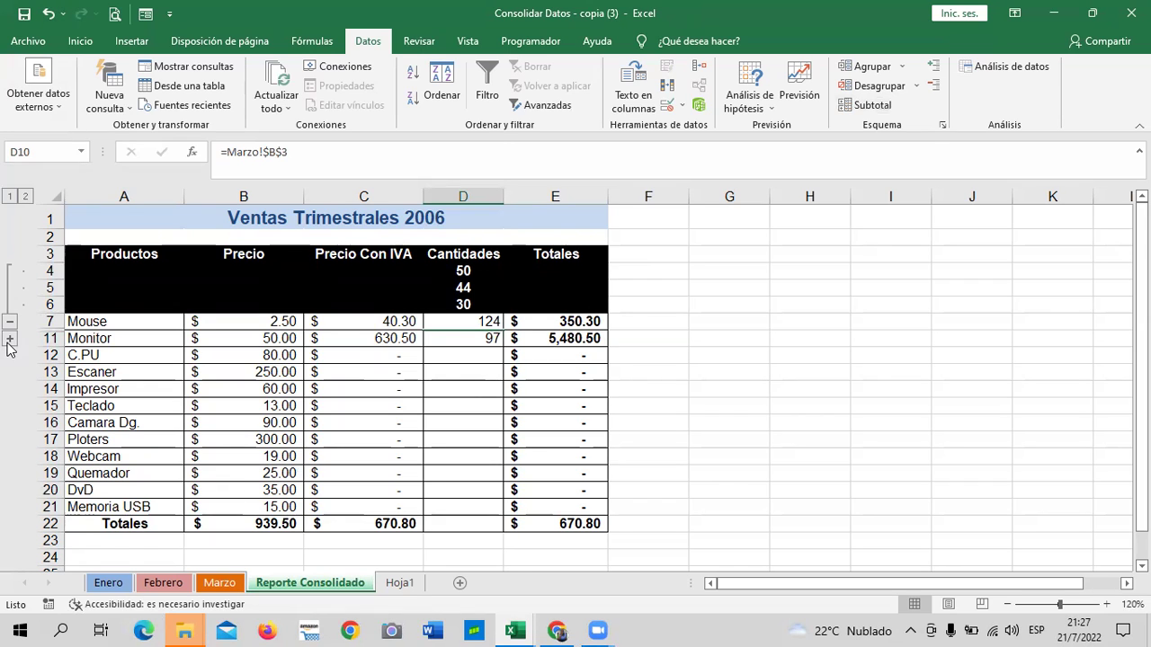
pyautogui.click(10, 340)
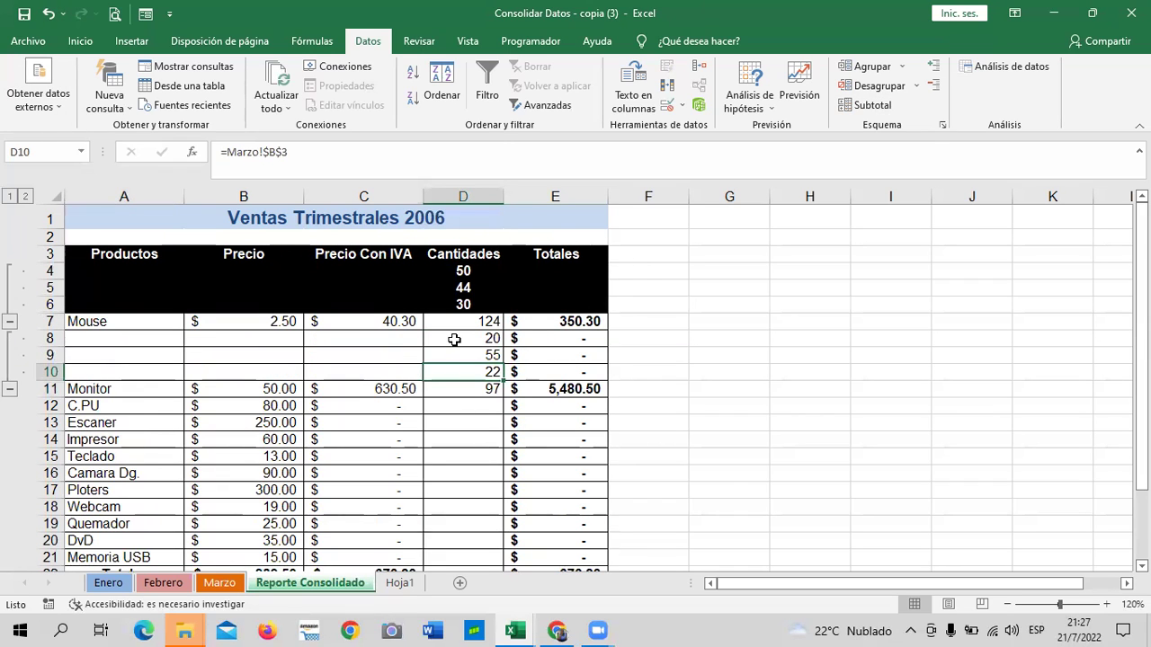
pyautogui.click(9, 389)
pyautogui.click(10, 324)
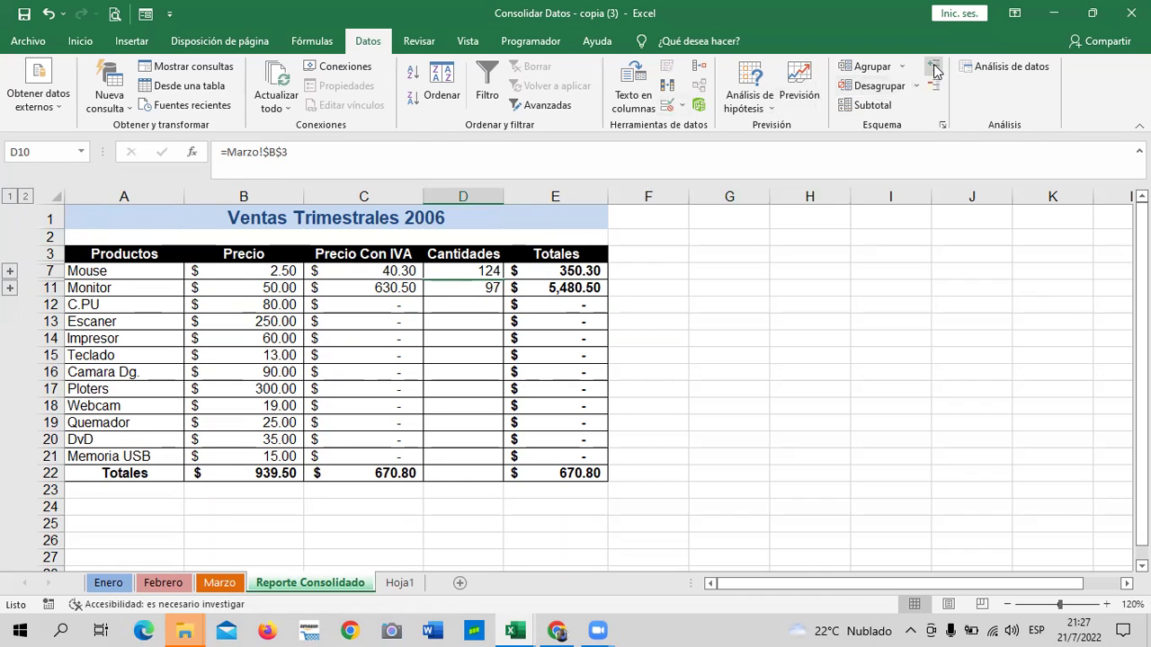
pyautogui.click(25, 196)
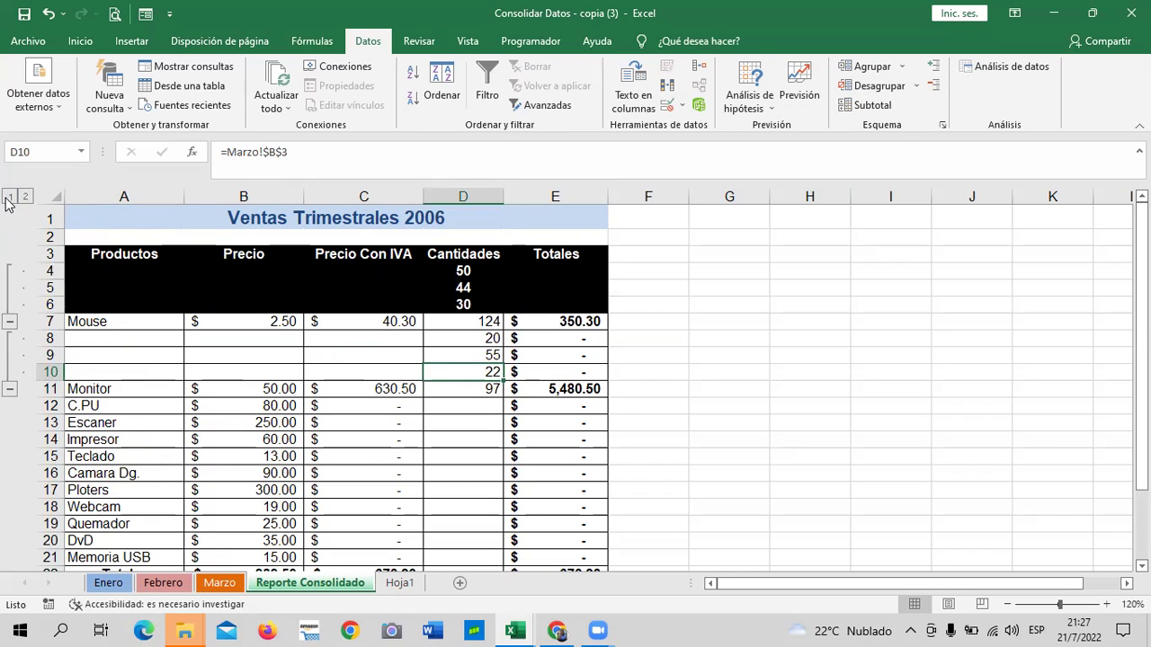
pyautogui.click(10, 196)
pyautogui.click(457, 307)
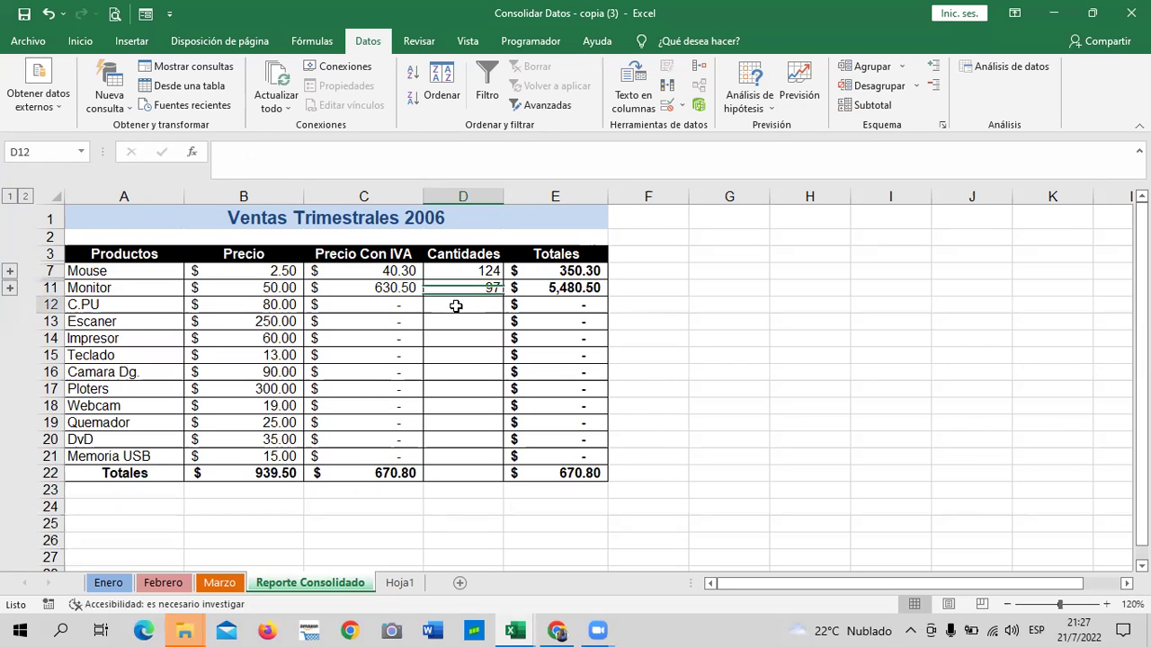
# - Delete the Marzo, Febrero and Enero references from the Consolidar reference list
pyautogui.click(698, 67)
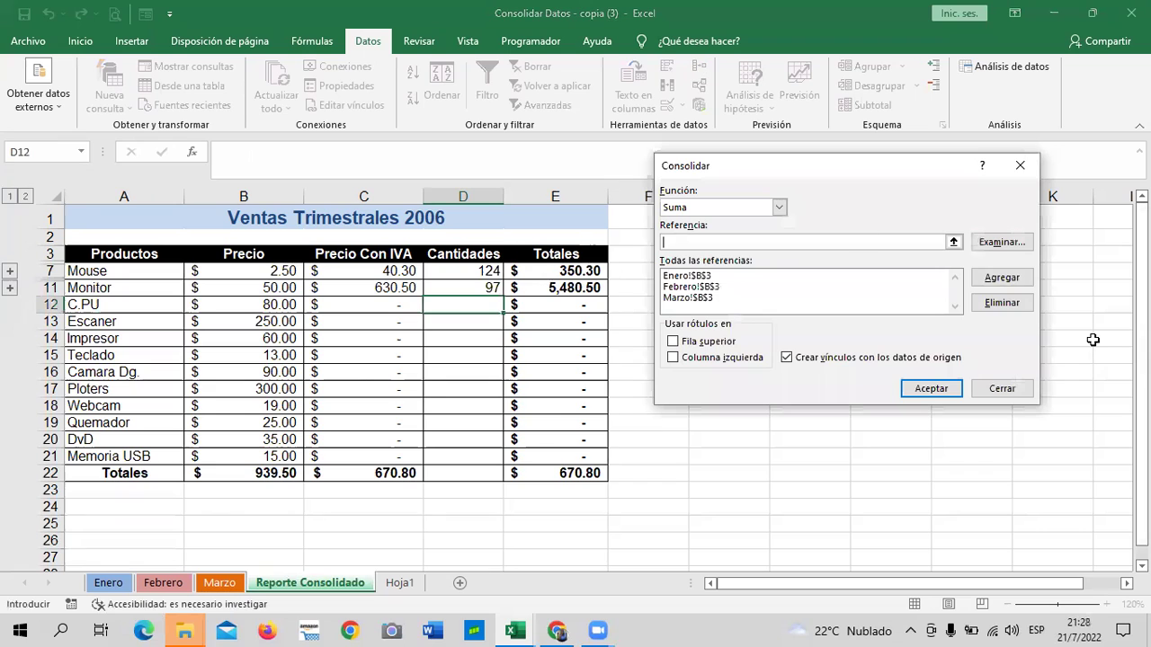
pyautogui.click(681, 299)
pyautogui.click(1002, 302)
pyautogui.click(797, 287)
pyautogui.click(1001, 302)
pyautogui.click(683, 275)
pyautogui.click(989, 305)
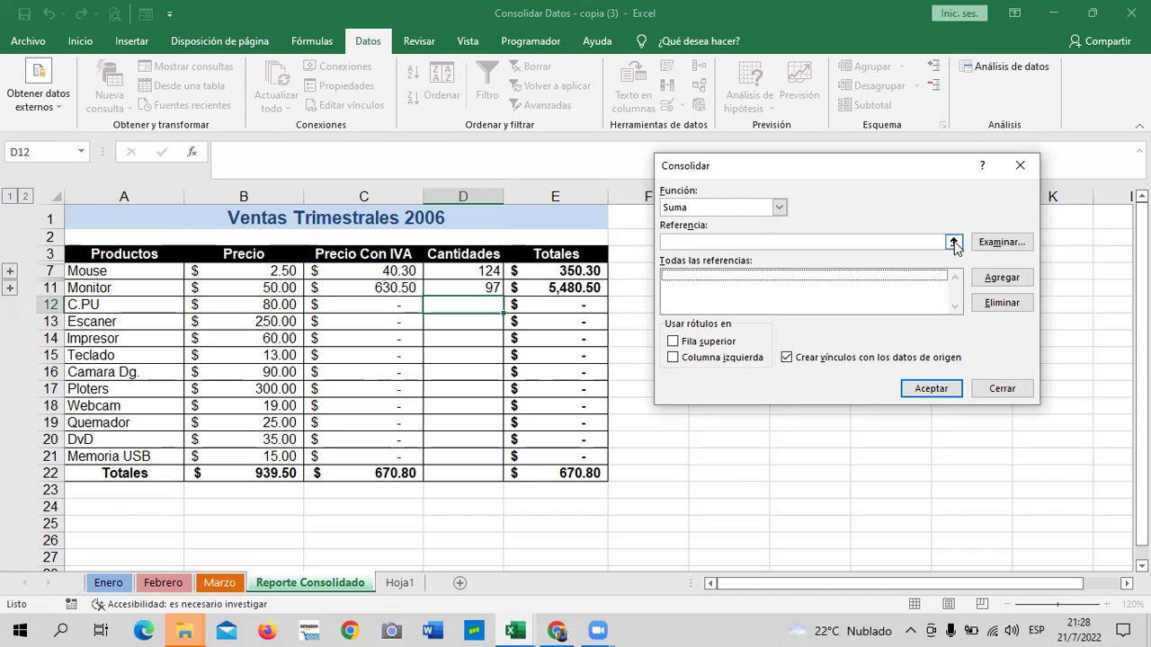
# - Close Consolidar, select C.PU's quantity cell D12, and reopen Consolidar
pyautogui.click(954, 243)
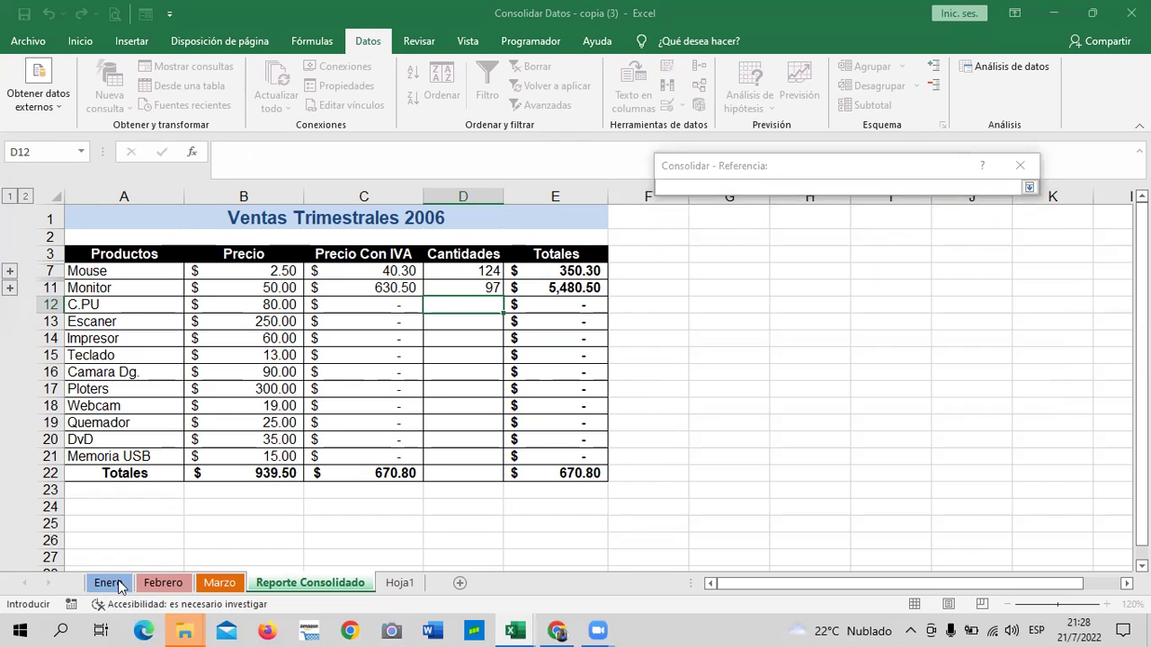
pyautogui.click(1028, 187)
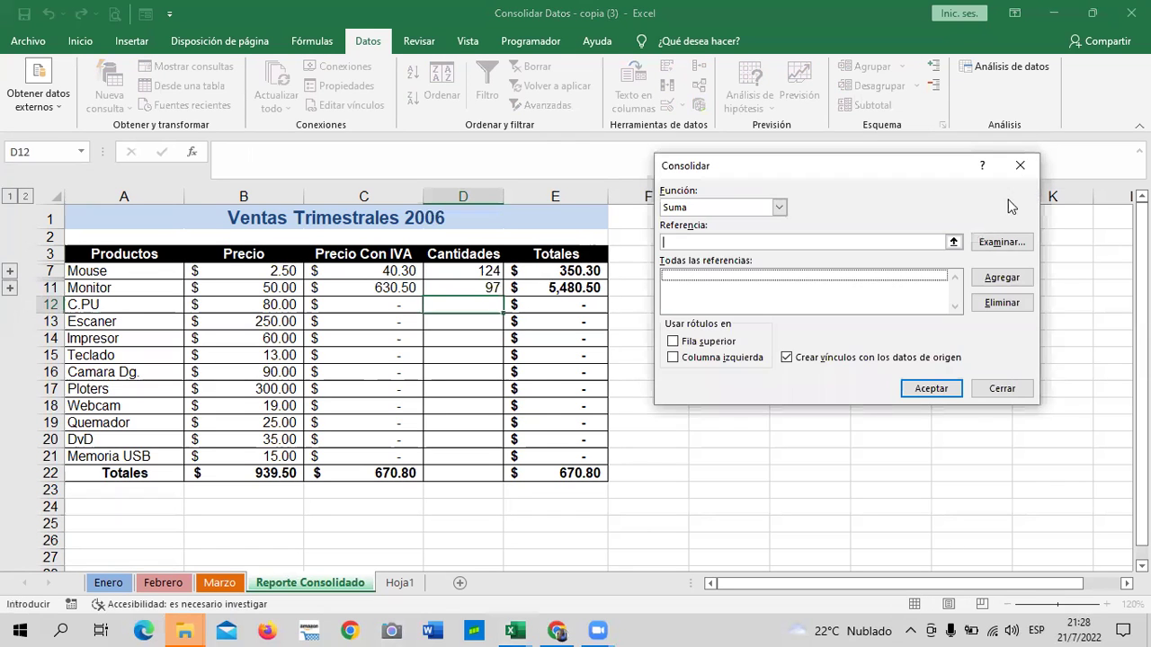
pyautogui.click(1020, 165)
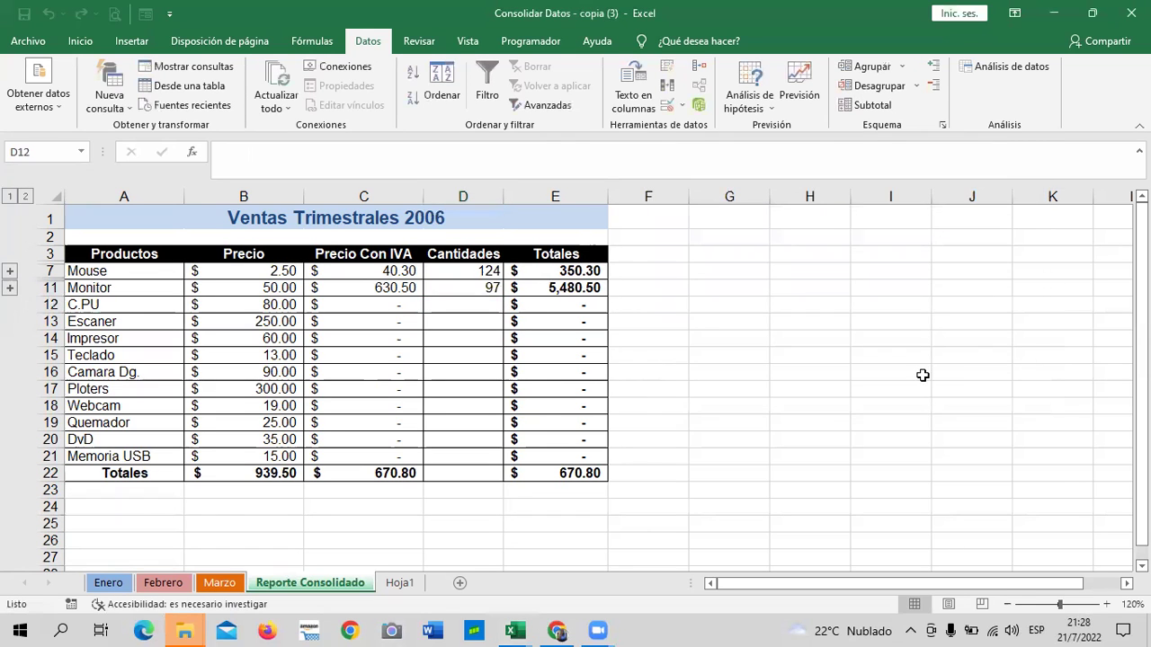
pyautogui.click(453, 305)
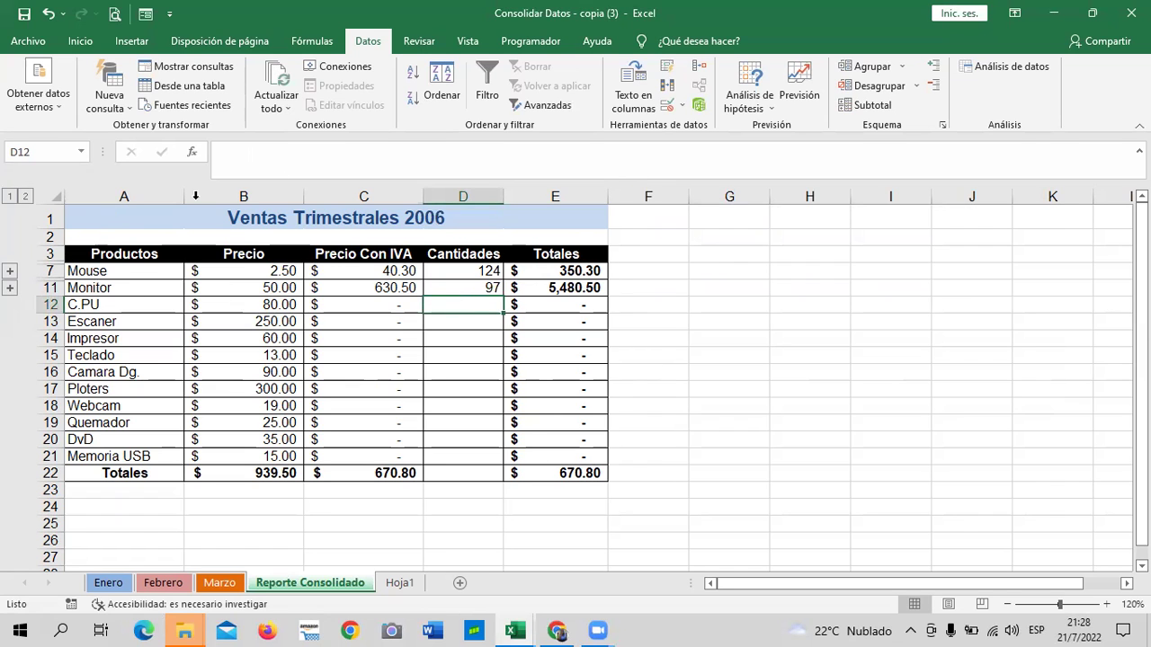
pyautogui.click(699, 67)
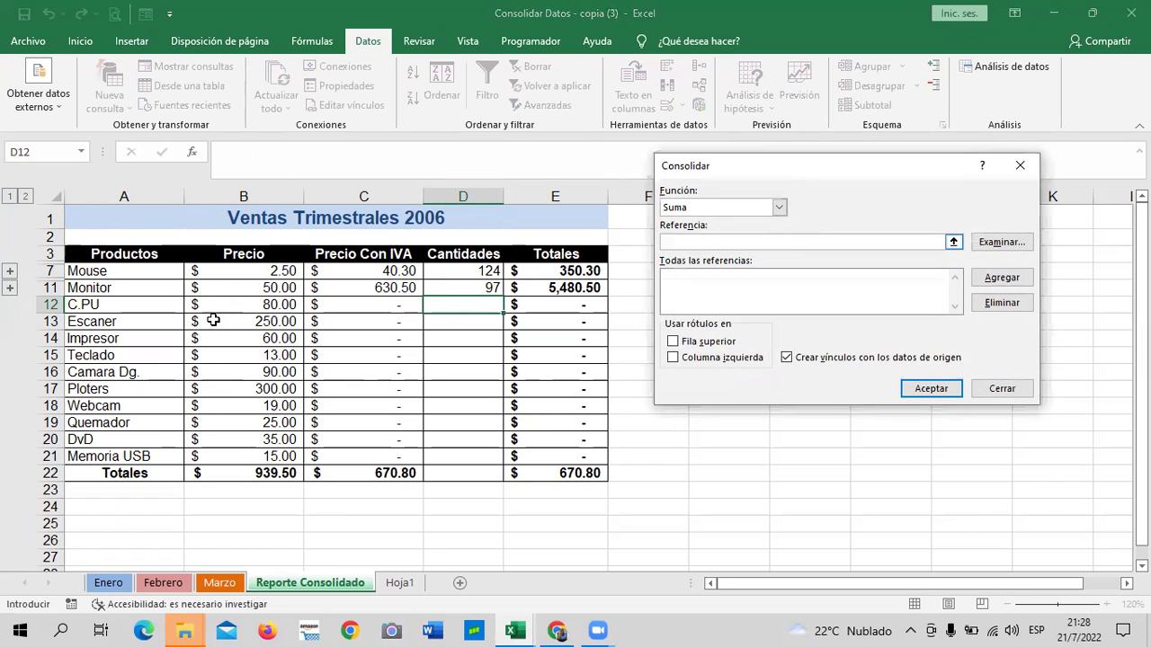
# - Consolidate B4 from Enero, Febrero and Marzo with links, giving C.PU 201 via =SUMA(D12:D14)
pyautogui.click(88, 586)
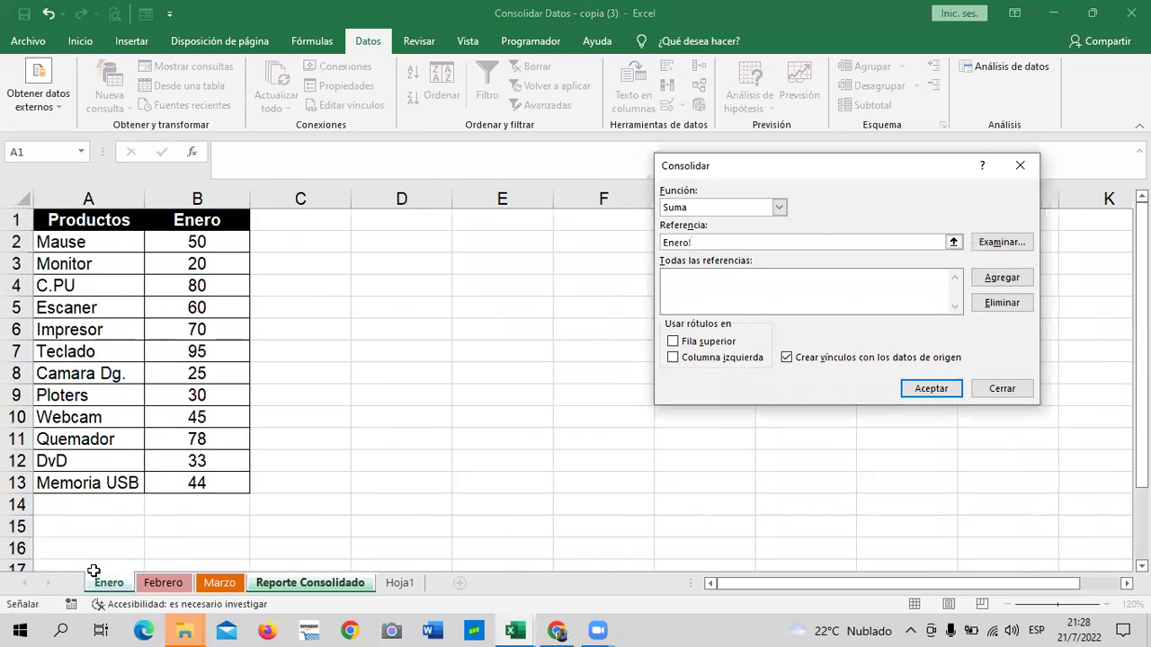
pyautogui.click(175, 288)
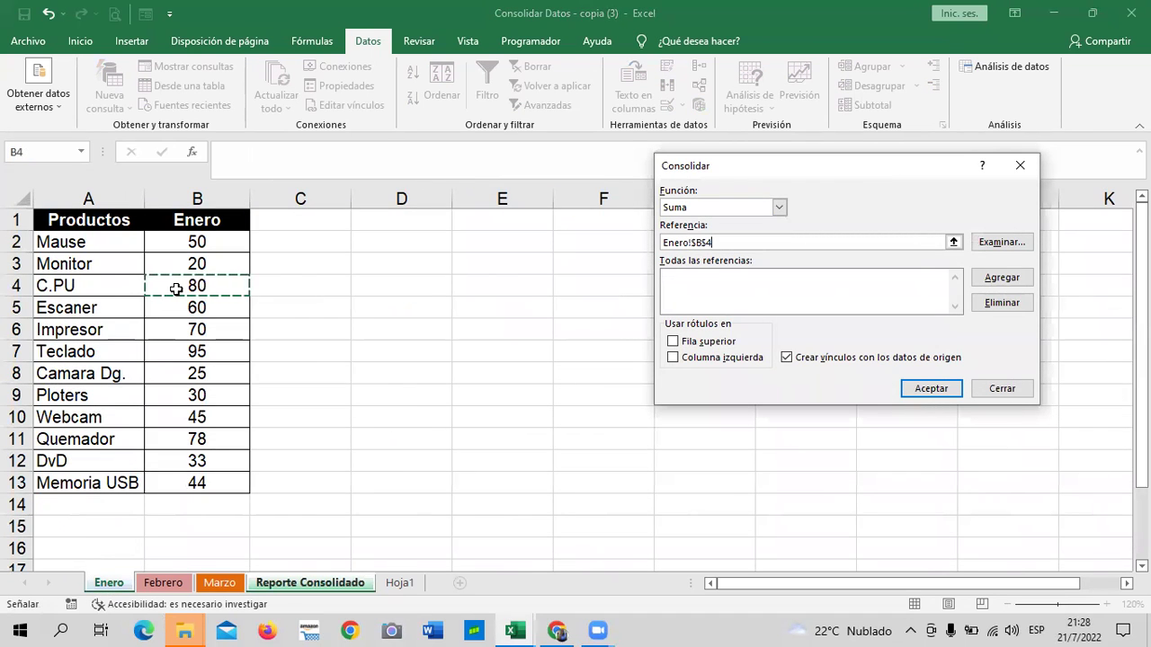
pyautogui.click(986, 282)
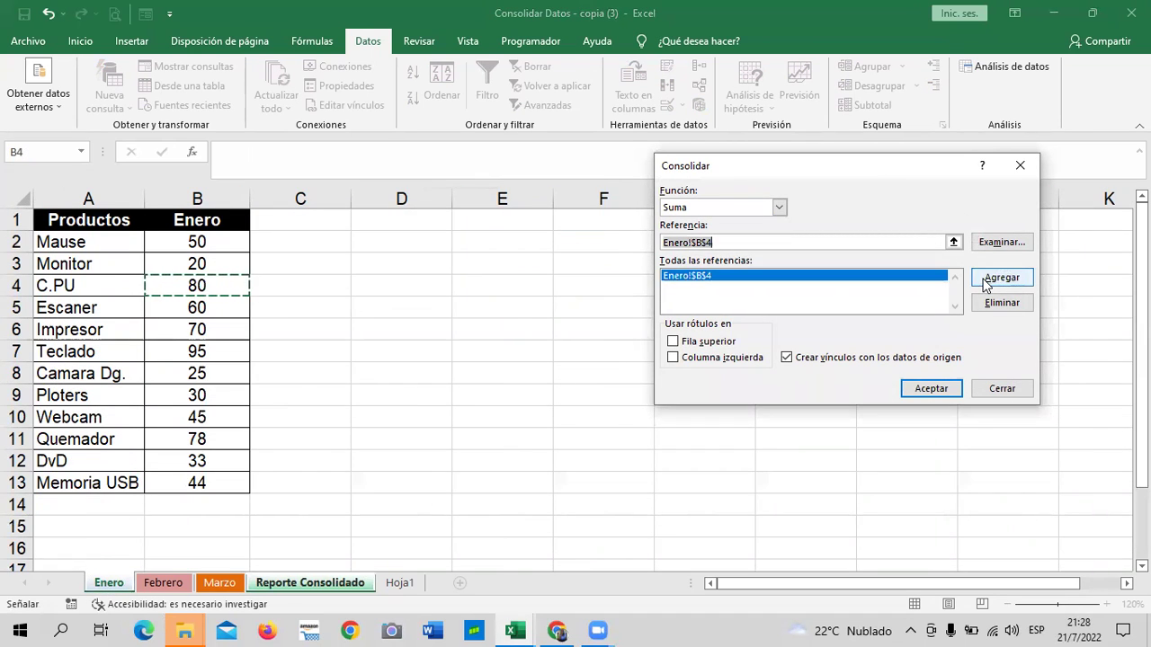
pyautogui.click(954, 243)
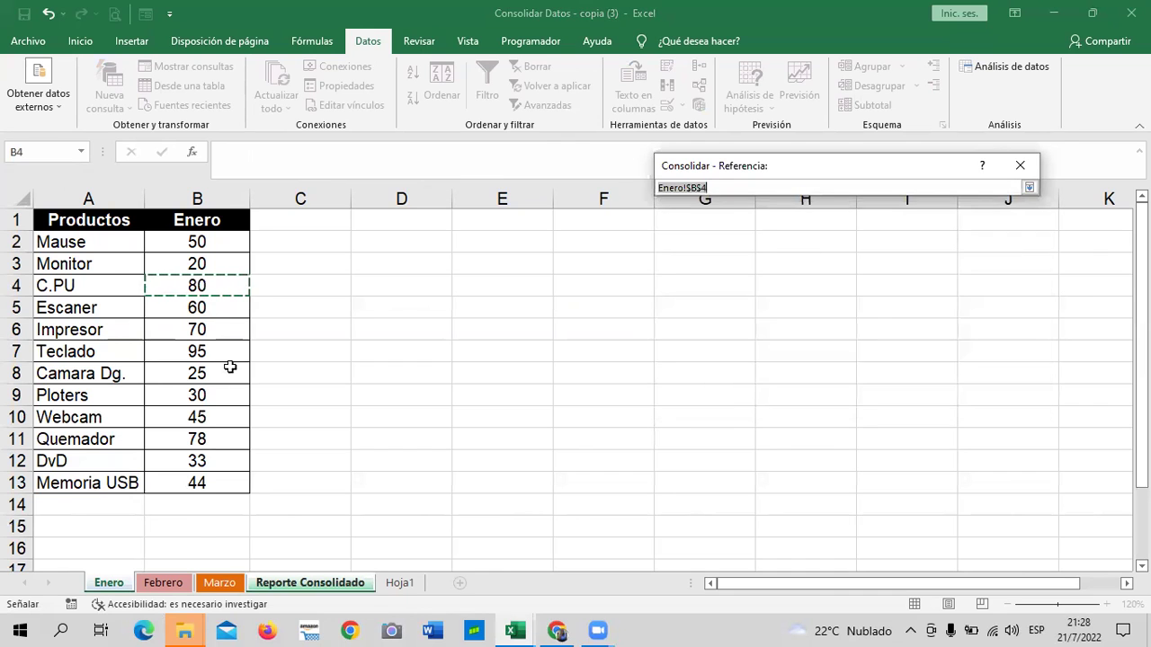
pyautogui.click(164, 584)
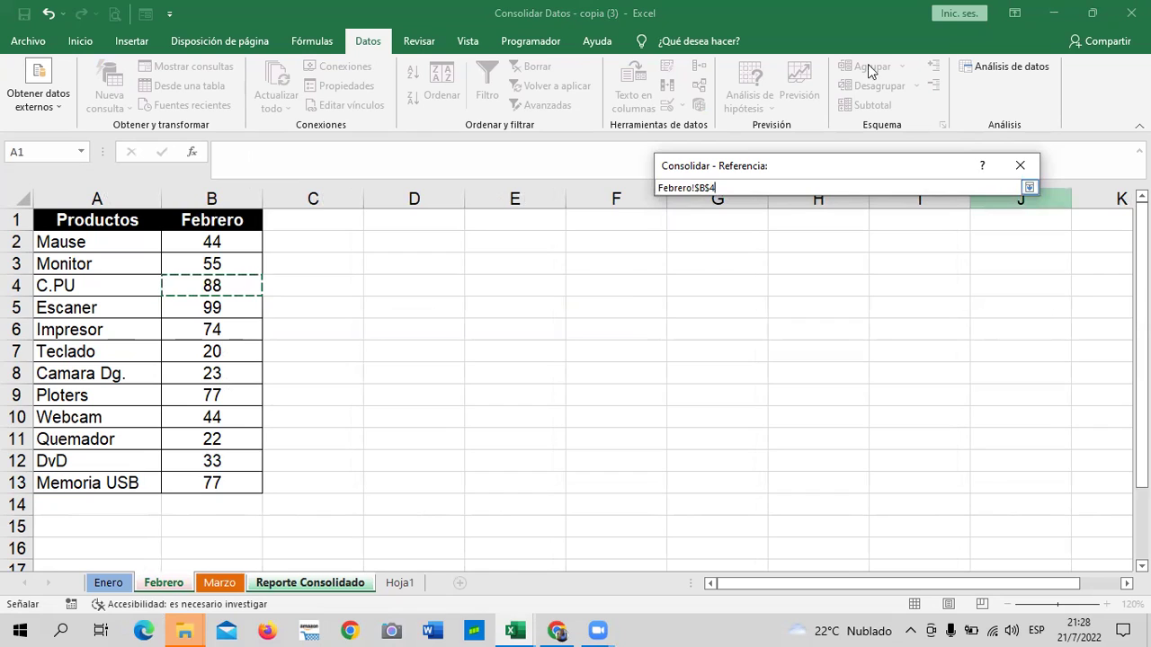
pyautogui.click(1029, 187)
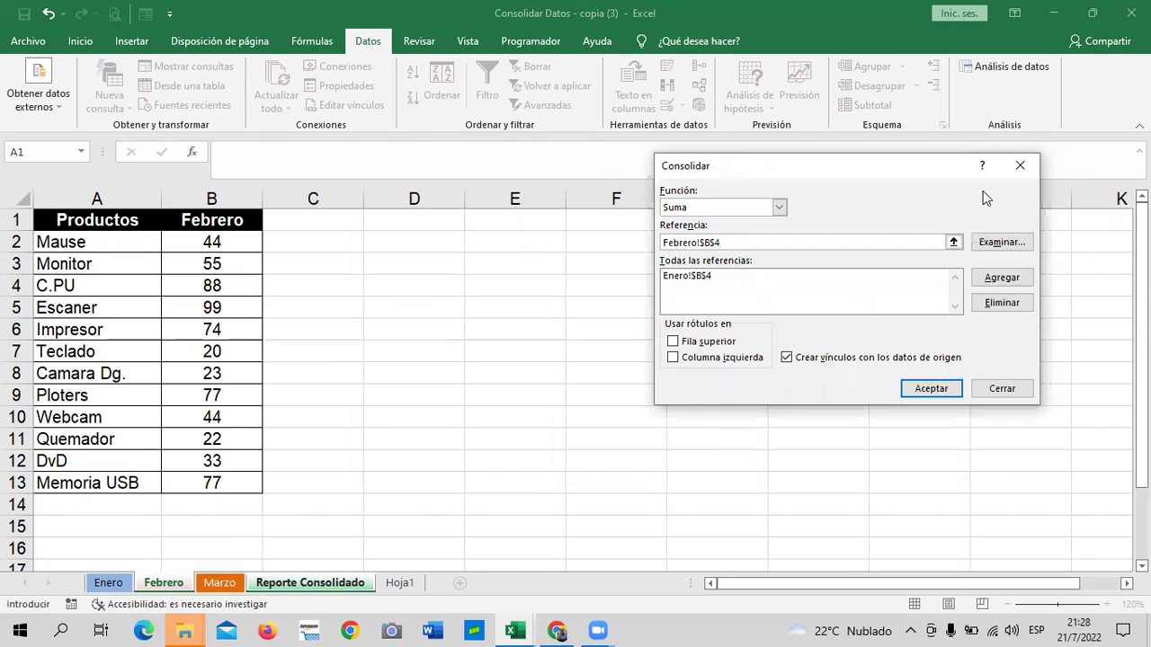
pyautogui.click(994, 277)
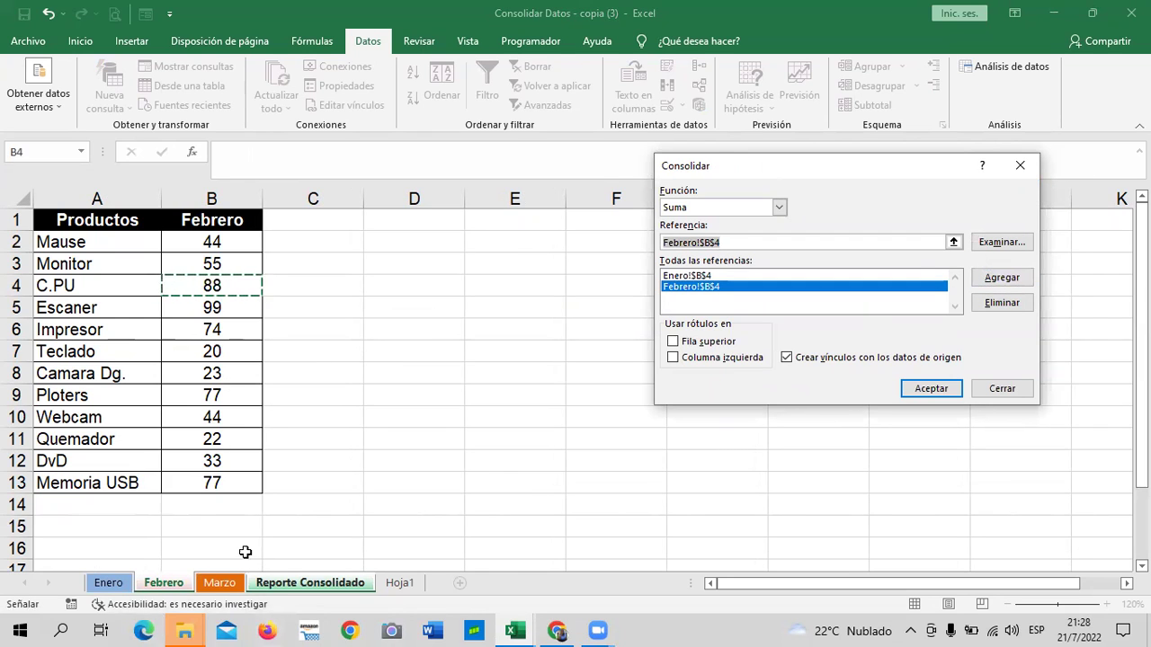
pyautogui.click(220, 582)
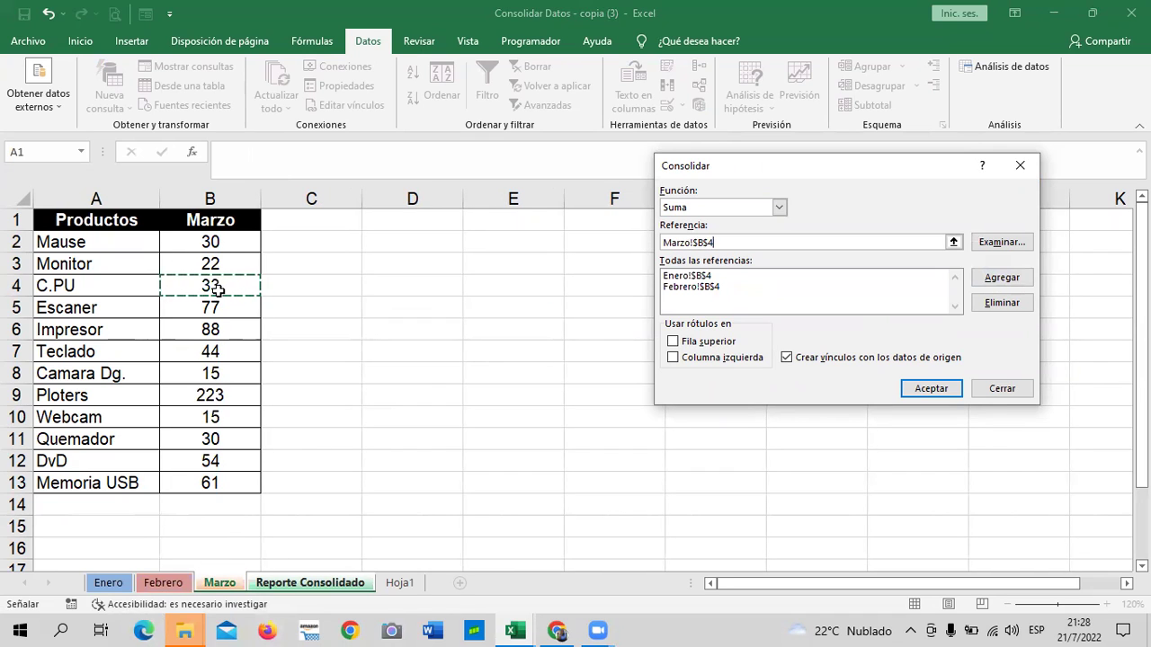
pyautogui.click(1011, 282)
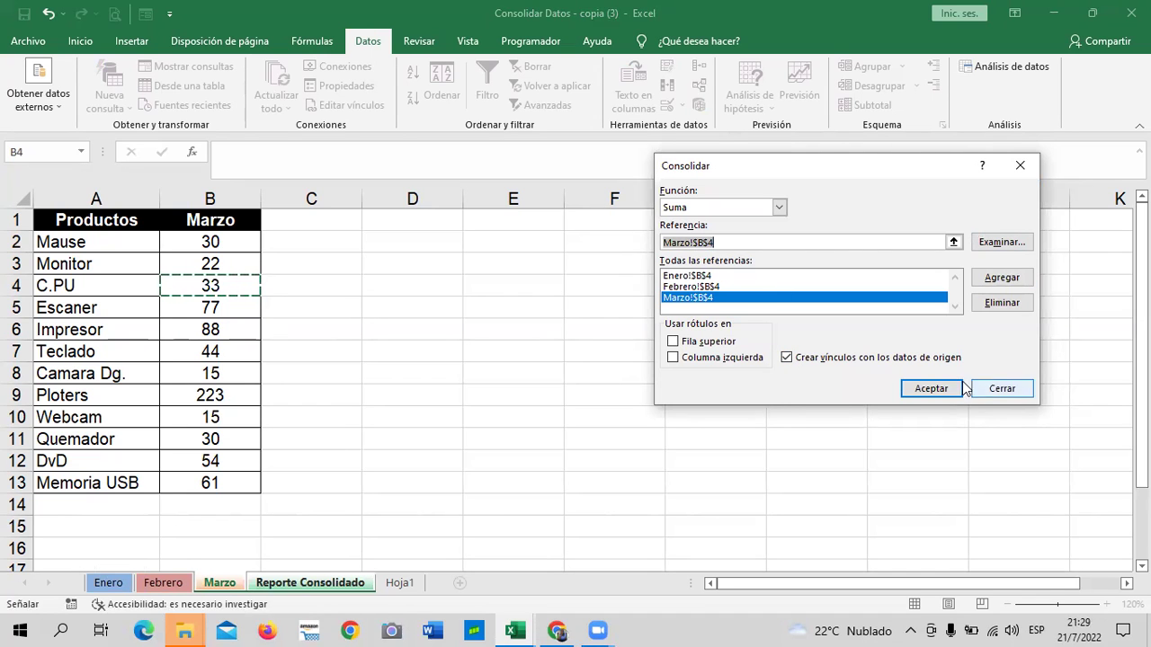
pyautogui.click(944, 387)
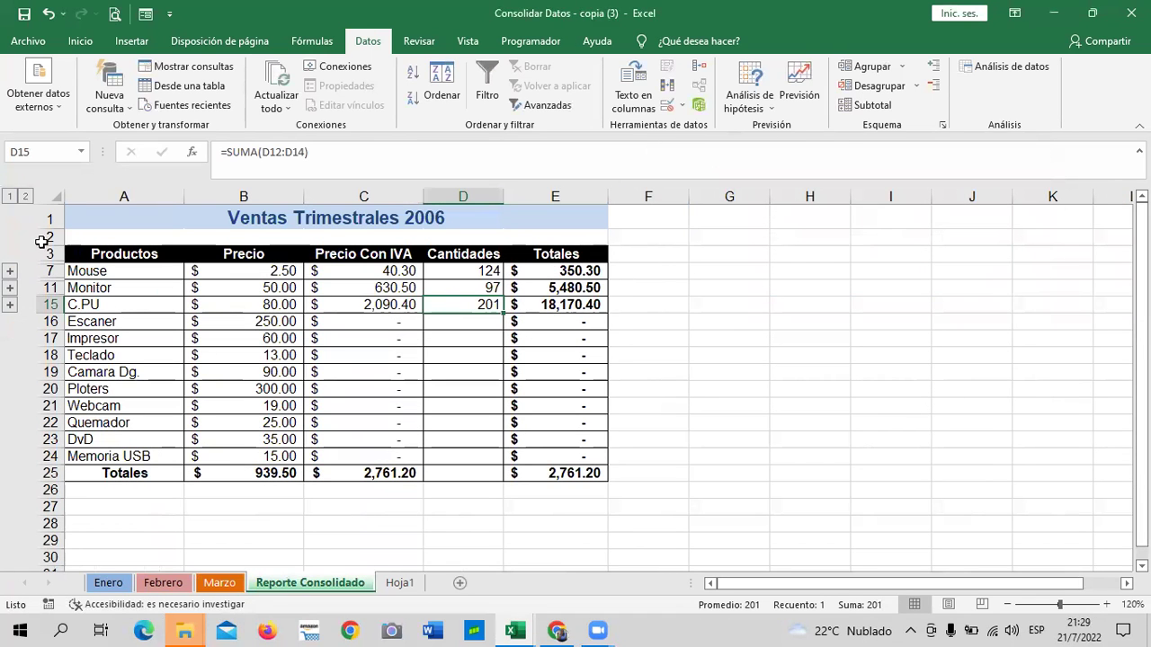
pyautogui.click(10, 304)
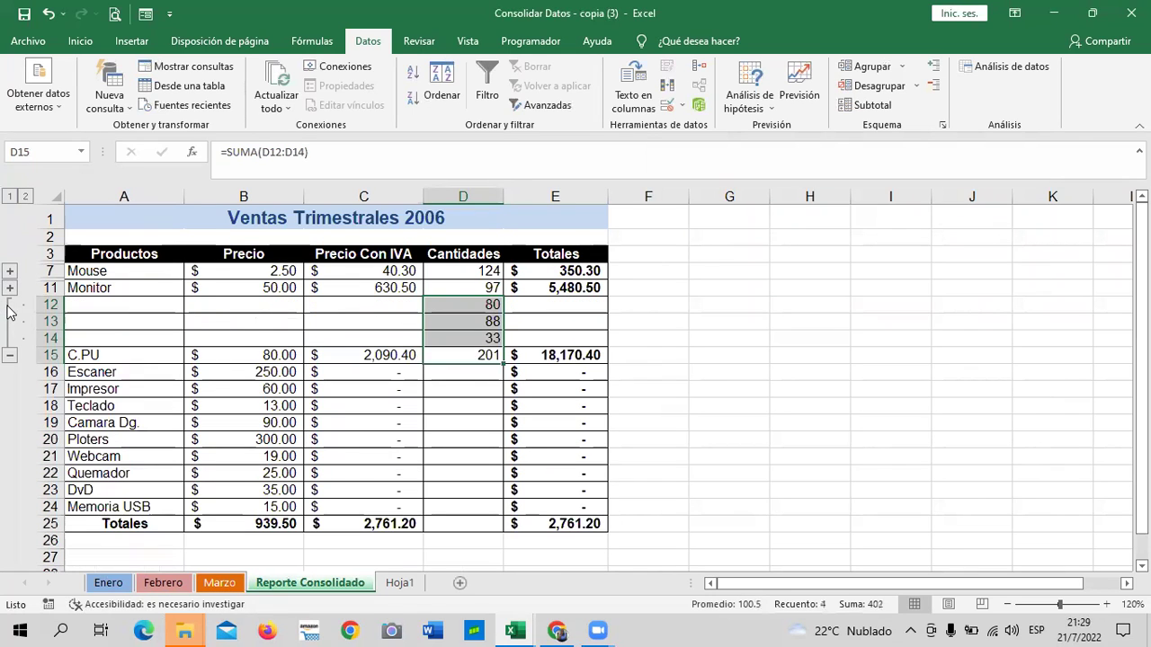
pyautogui.click(464, 305)
pyautogui.press('Down')
pyautogui.press('Down')
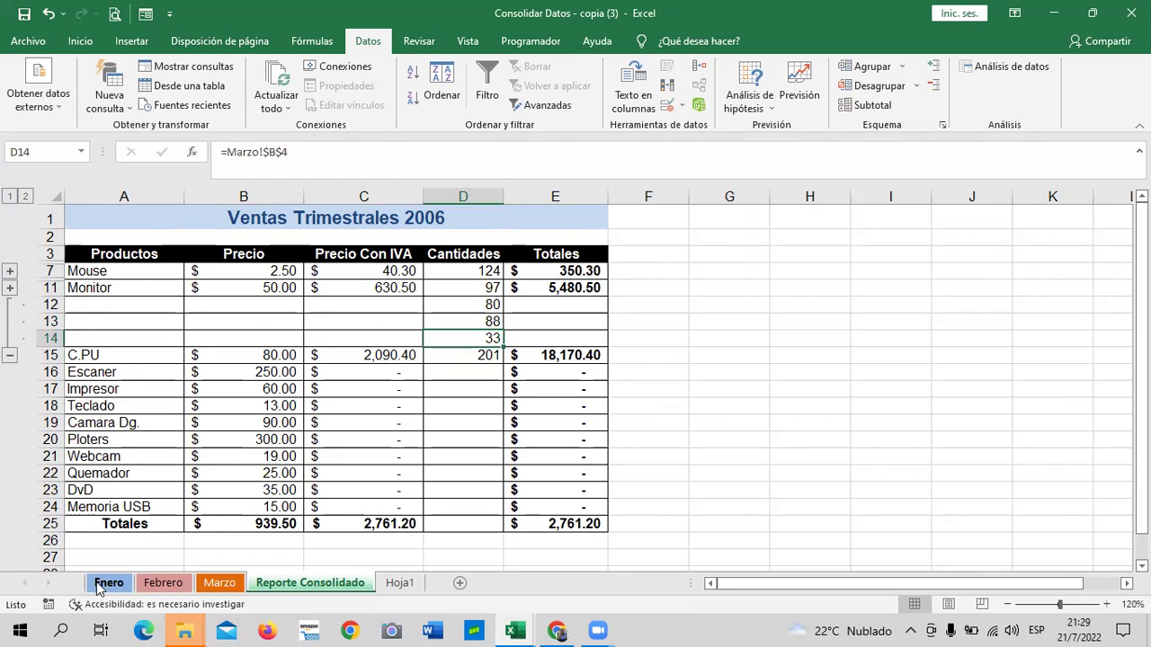
pyautogui.click(106, 583)
pyautogui.click(181, 289)
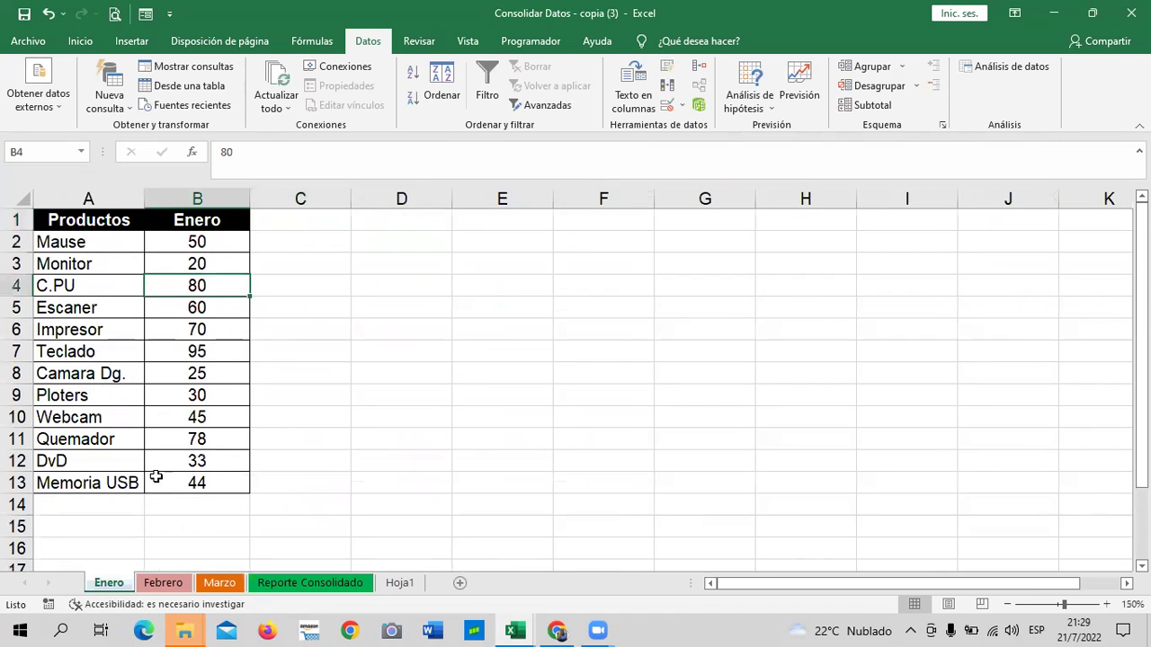
pyautogui.click(165, 583)
pyautogui.click(205, 285)
pyautogui.click(218, 583)
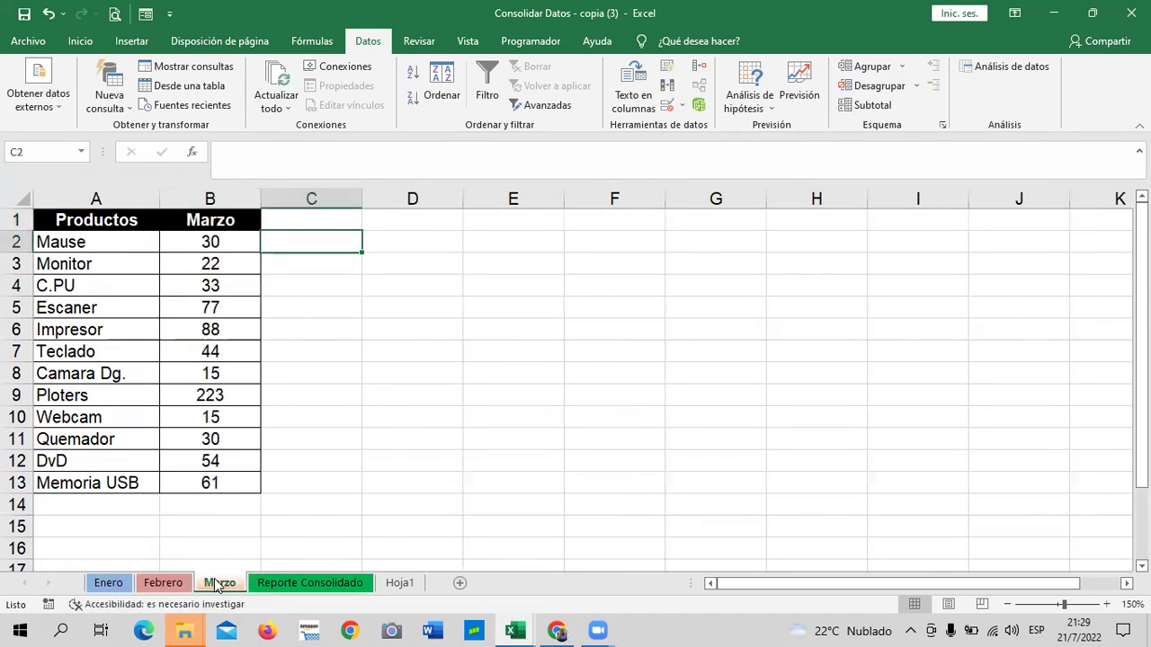
pyautogui.click(221, 283)
pyautogui.click(450, 394)
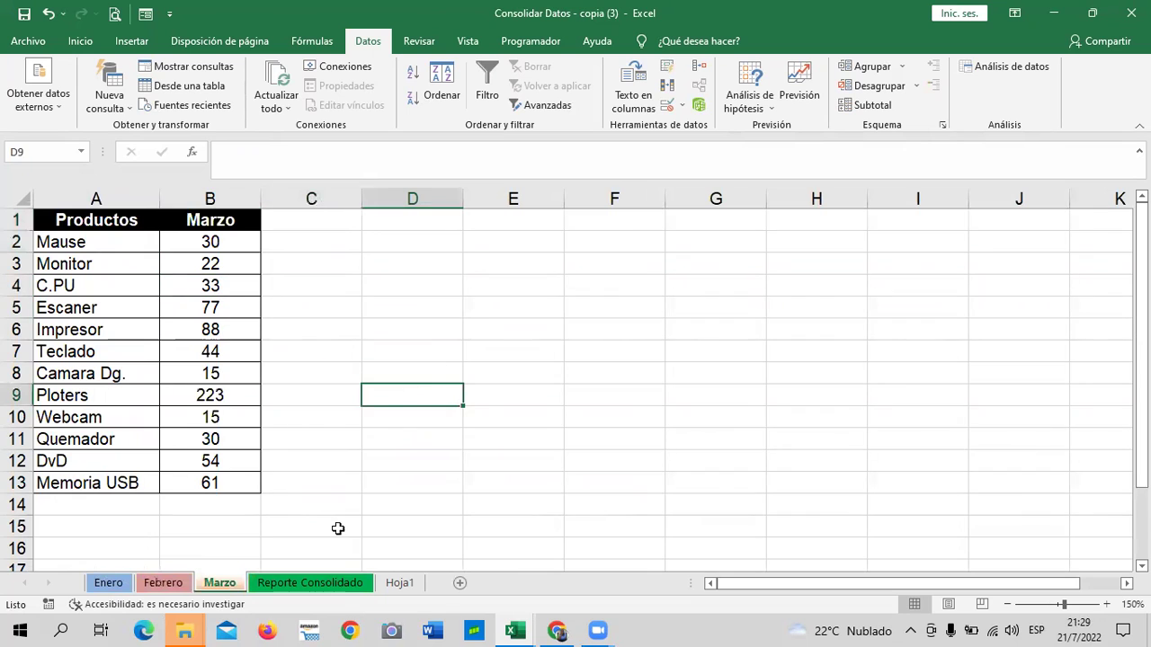
pyautogui.click(340, 583)
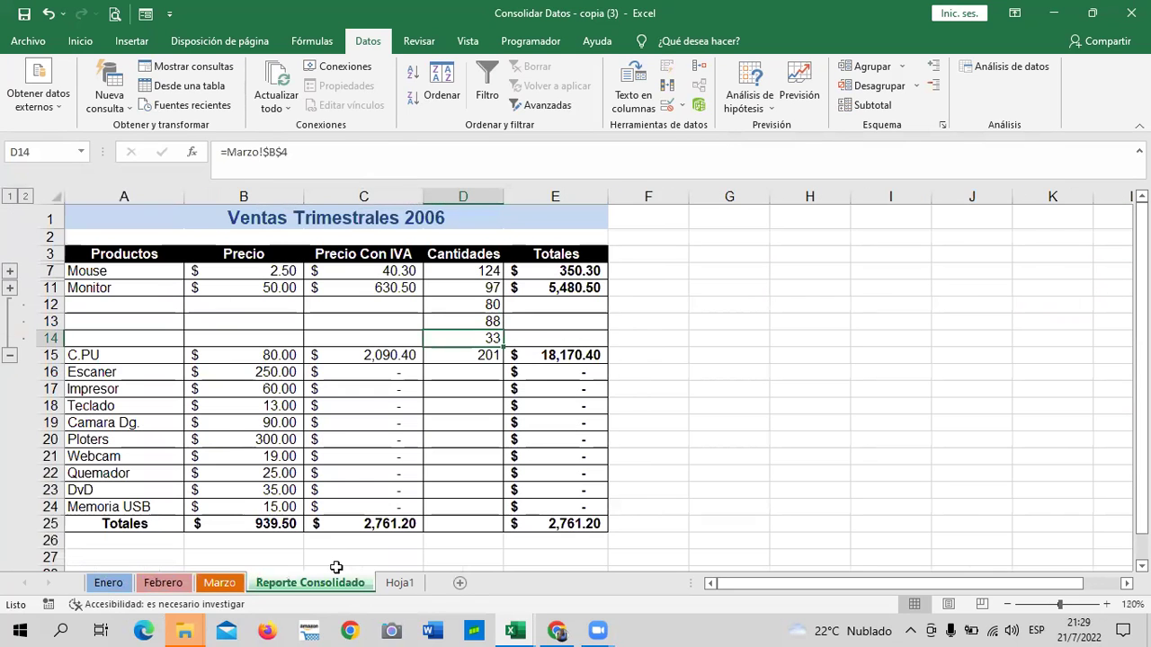
pyautogui.click(9, 355)
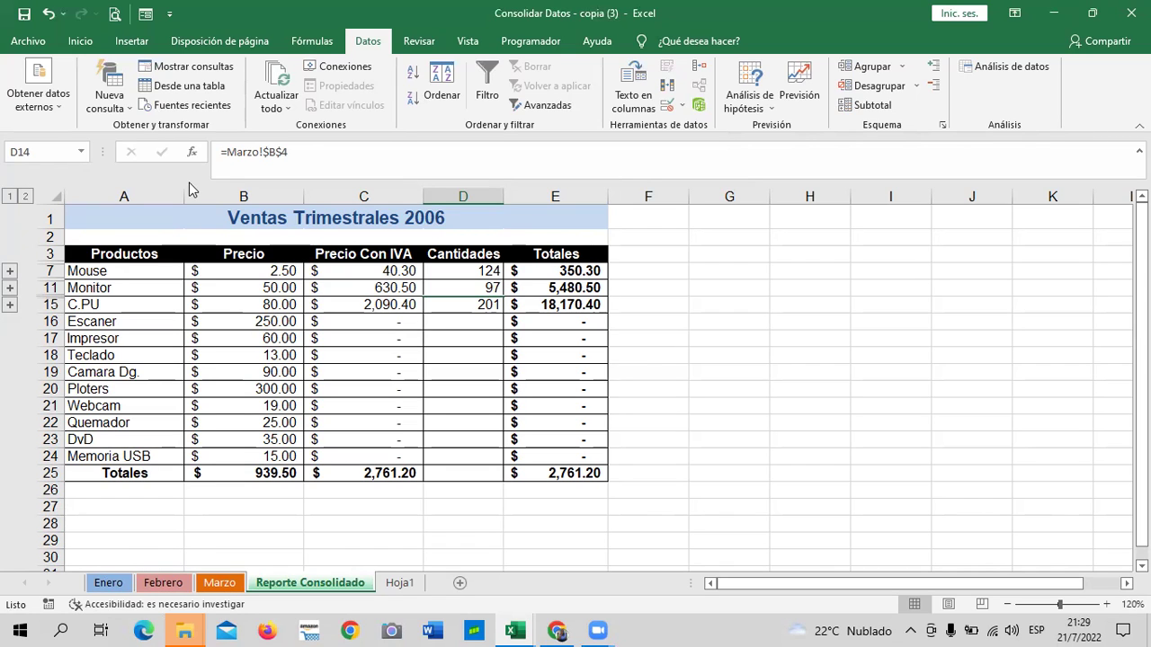
pyautogui.click(685, 334)
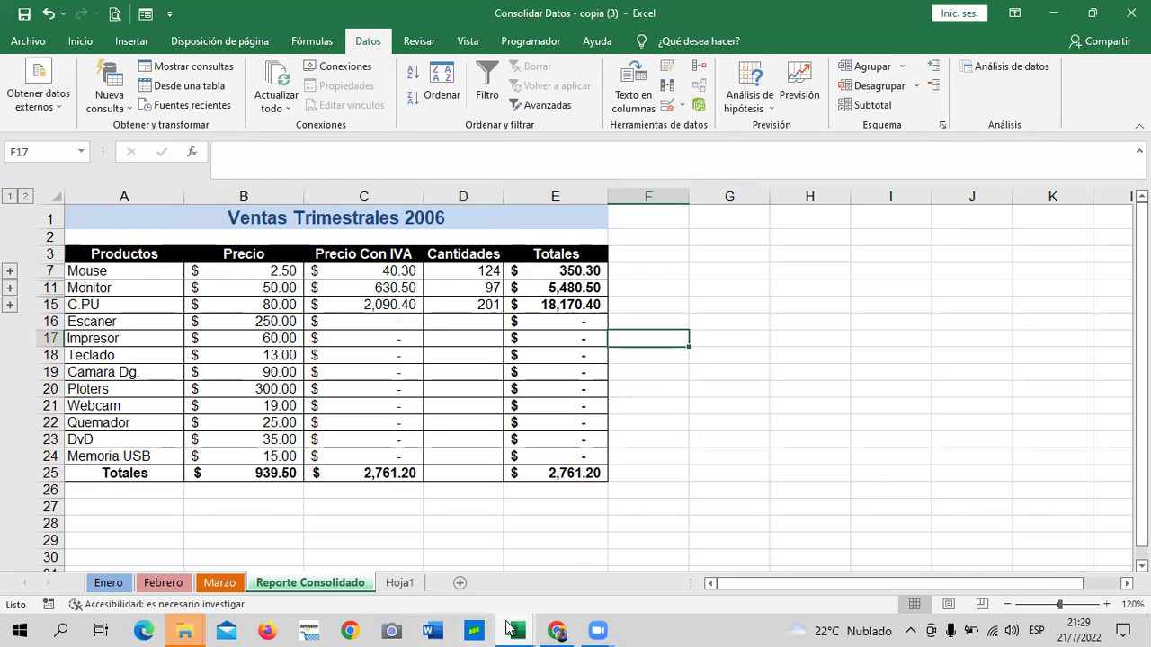
pyautogui.moveTo(514, 630)
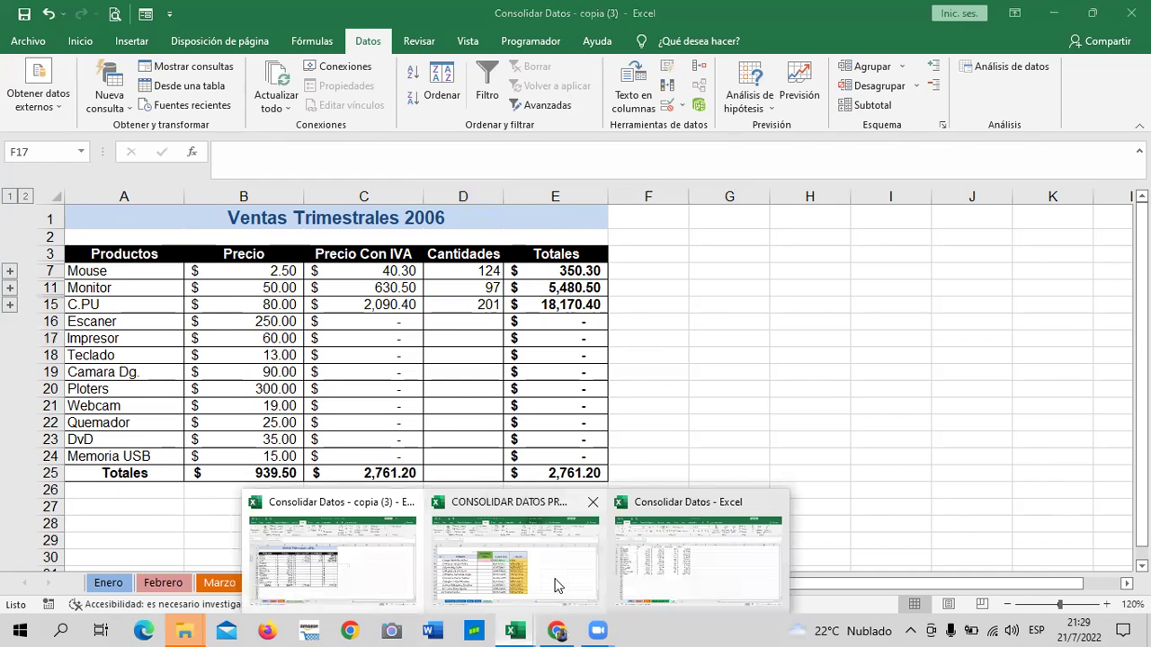
# - In the CONSOLIDAR DATOS PROMEDIO workbook, review the WINDOWS sheet's grade headers and PROMEDIO formula
pyautogui.click(550, 583)
pyautogui.click(791, 360)
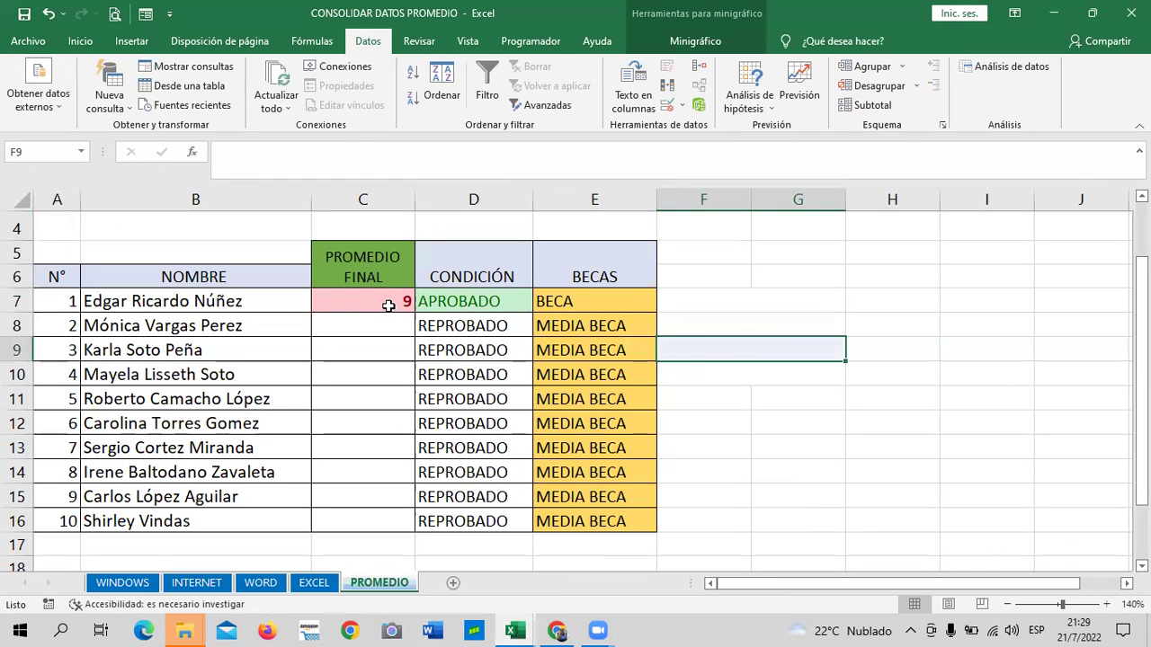
pyautogui.click(126, 586)
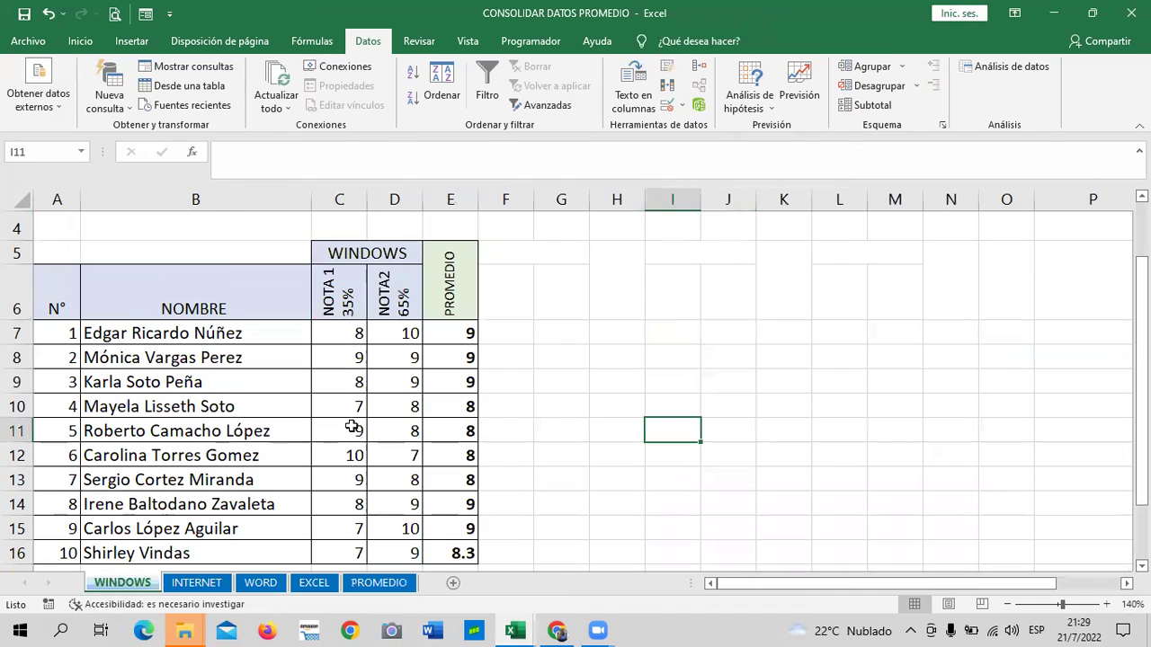
pyautogui.scroll(-1, 567, 355)
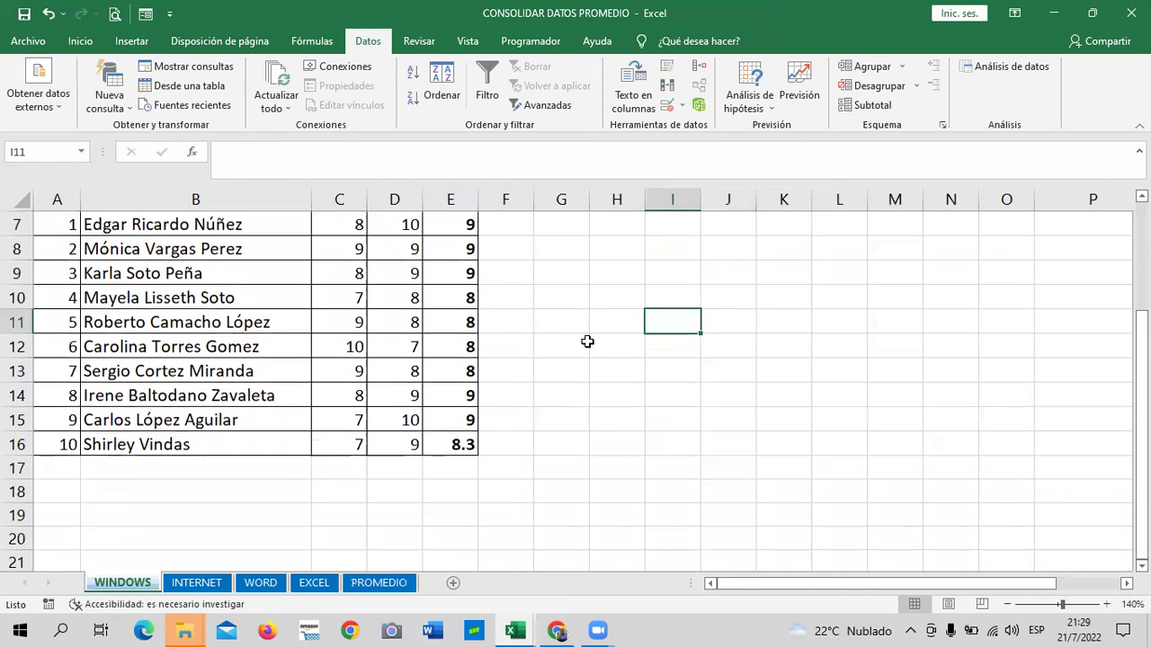
pyautogui.scroll(2, 576, 360)
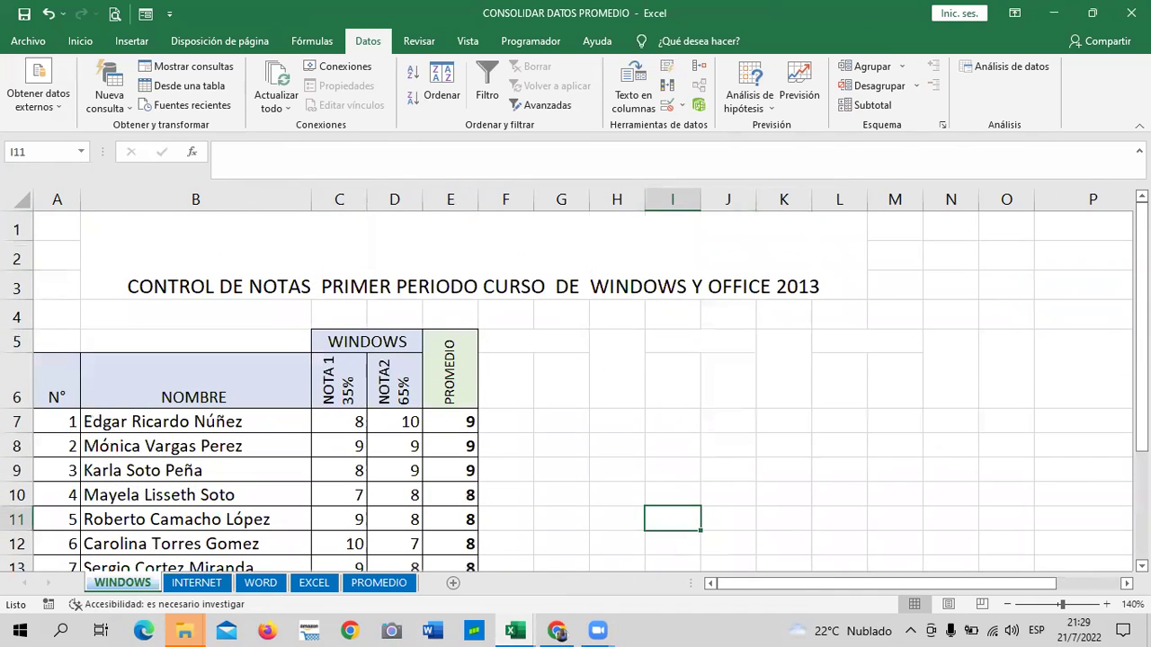
pyautogui.moveTo(1141, 368); pyautogui.dragTo(1142, 419)
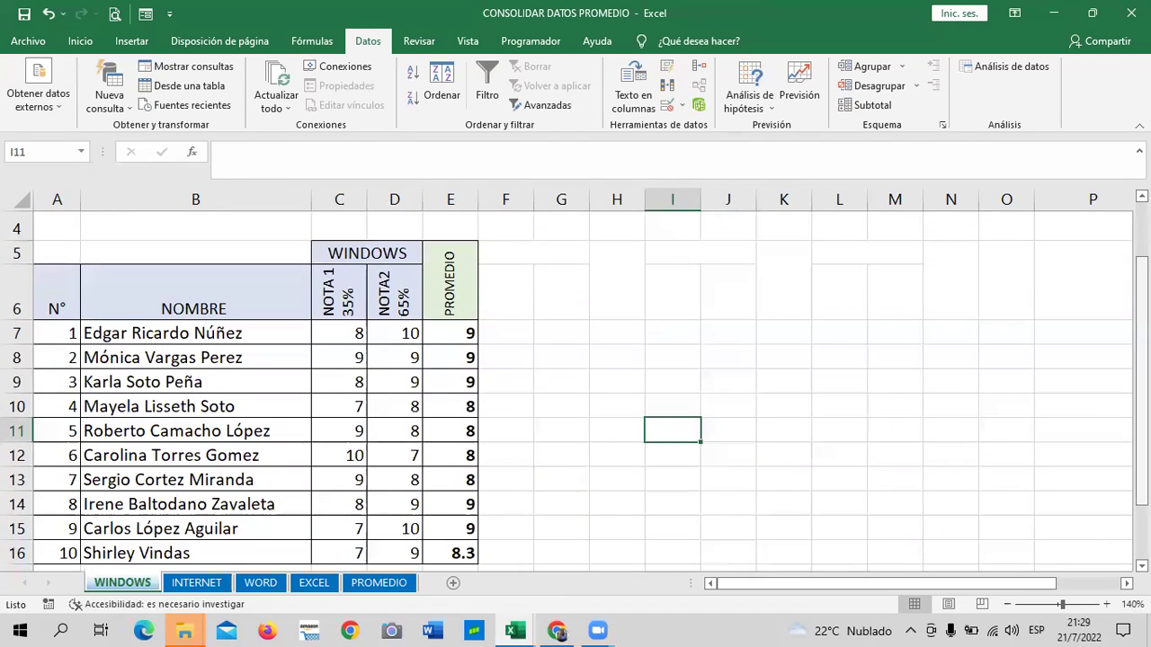
pyautogui.click(340, 288)
pyautogui.moveTo(363, 290); pyautogui.dragTo(351, 295)
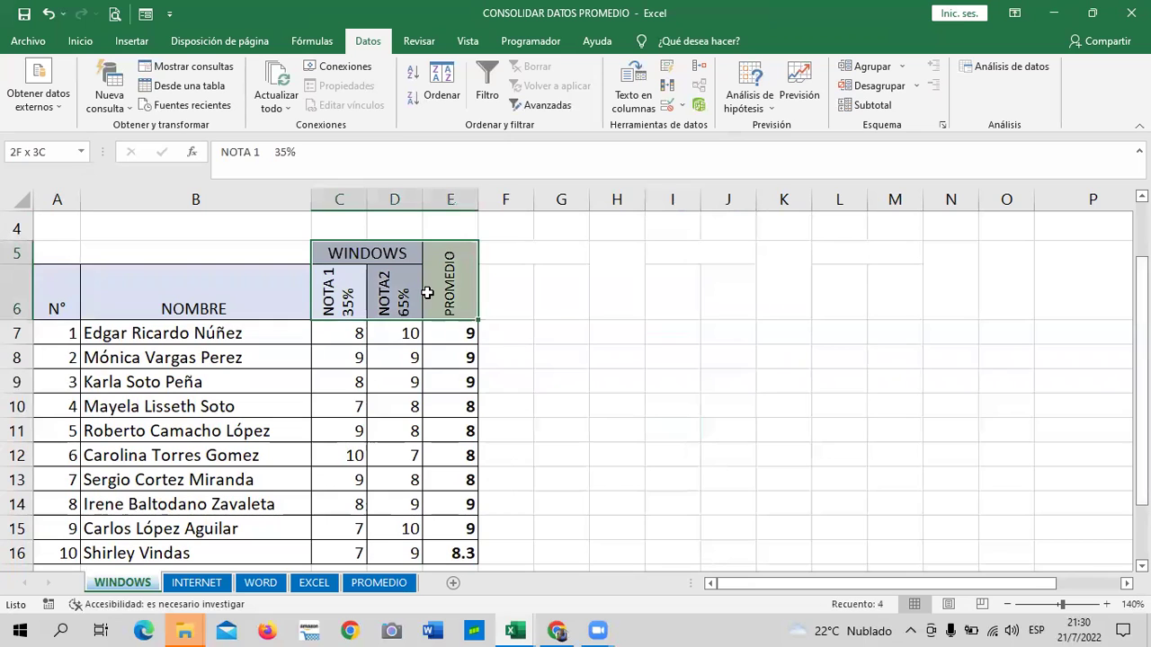
pyautogui.click(351, 253)
pyautogui.scroll(-1, 422, 315)
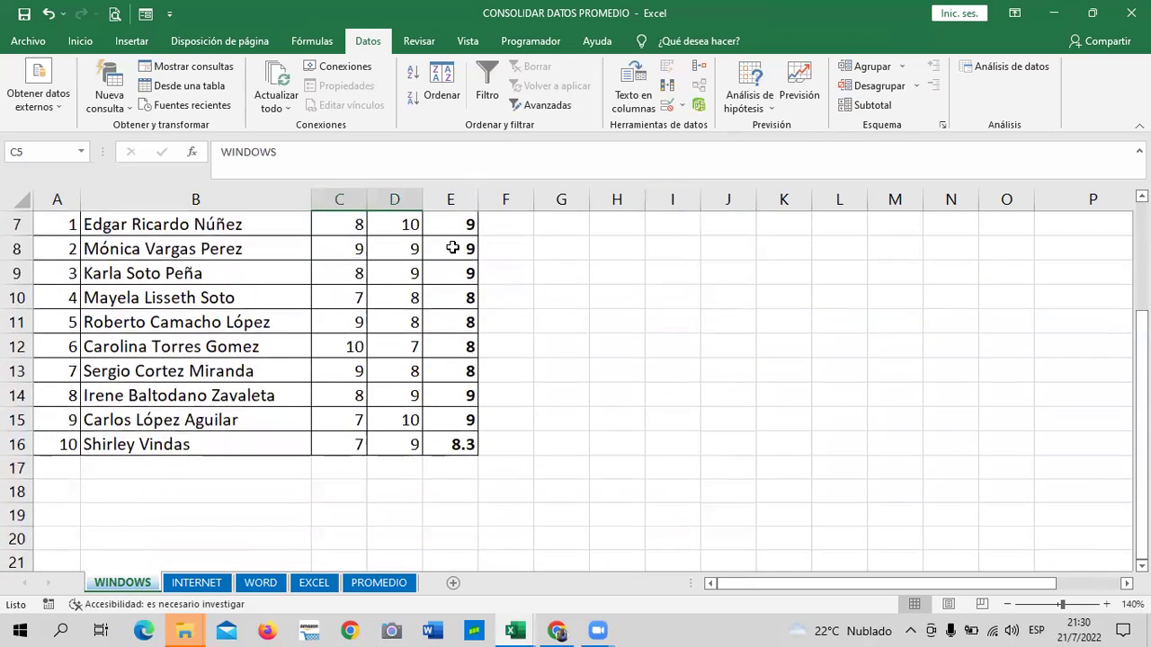
pyautogui.click(453, 248)
# - Review the INTERNET sheet's NOTA 1, NOTA 2 and PROMEDIO cells in row 7
pyautogui.click(196, 583)
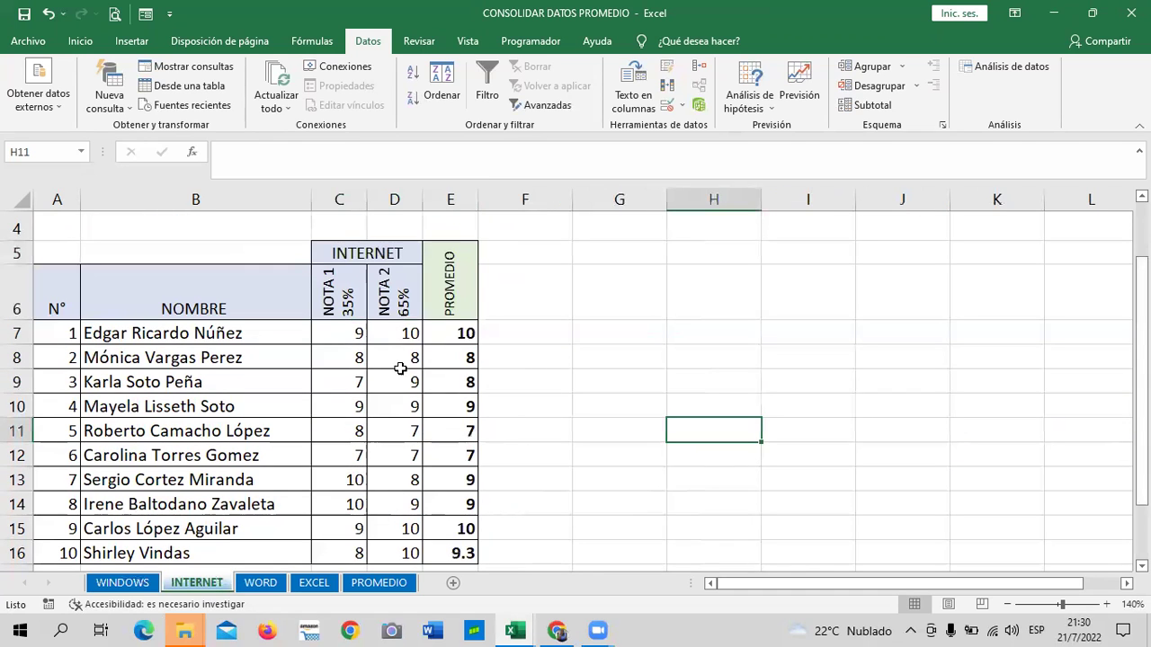
pyautogui.click(421, 253)
pyautogui.click(449, 329)
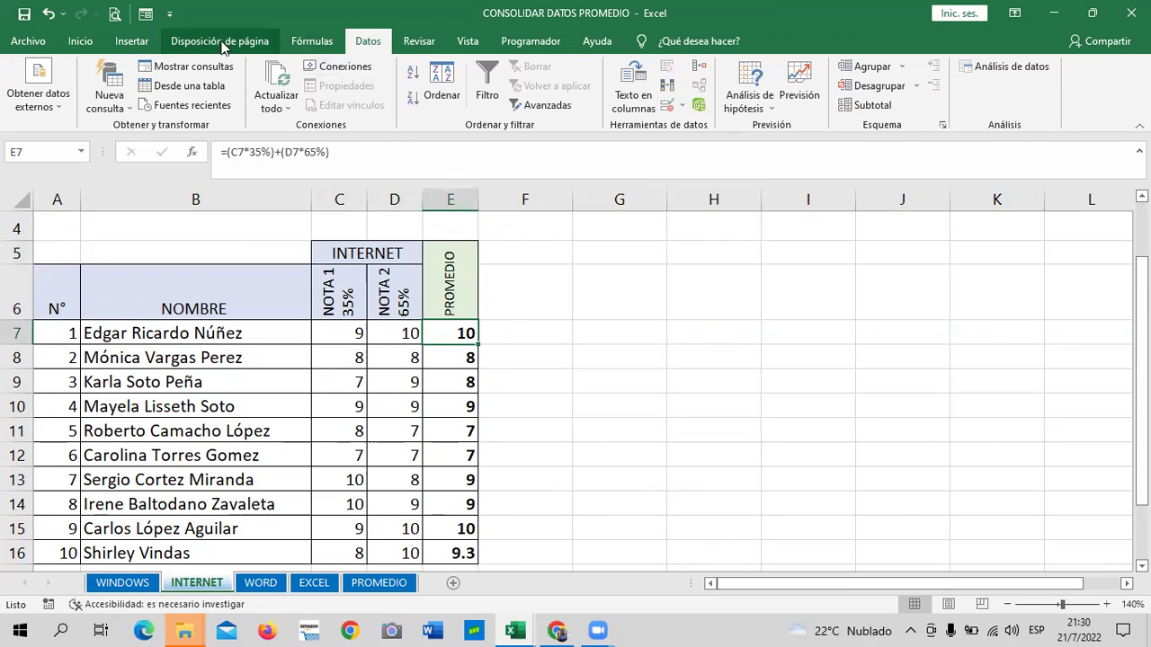
pyautogui.click(360, 335)
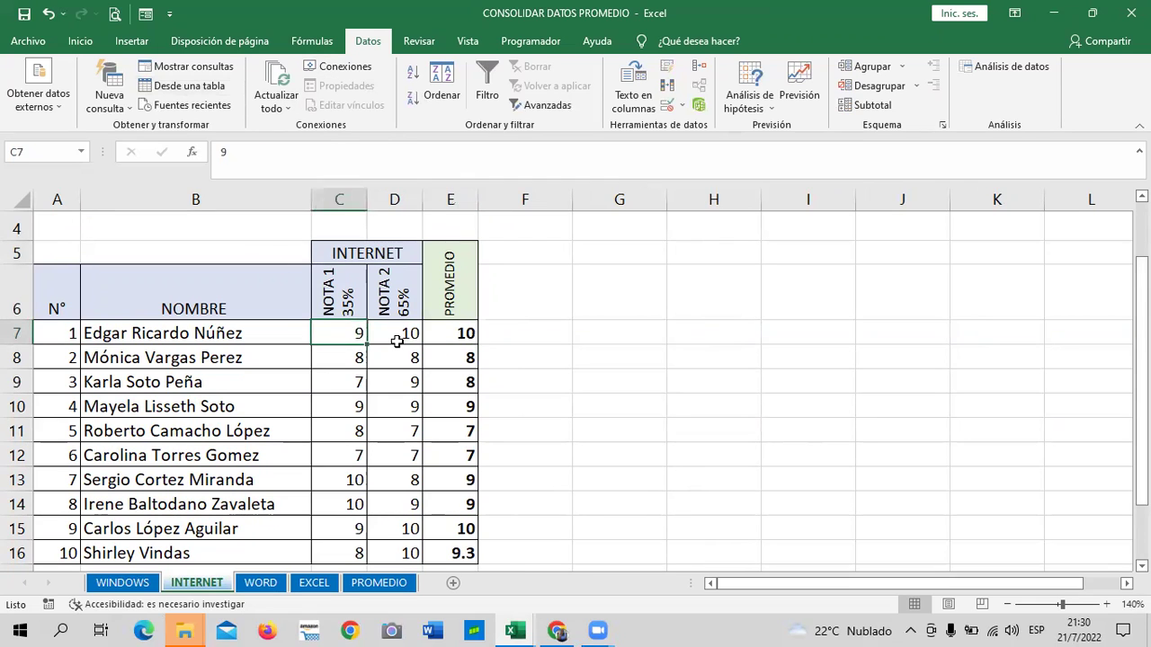
pyautogui.click(396, 339)
pyautogui.click(461, 339)
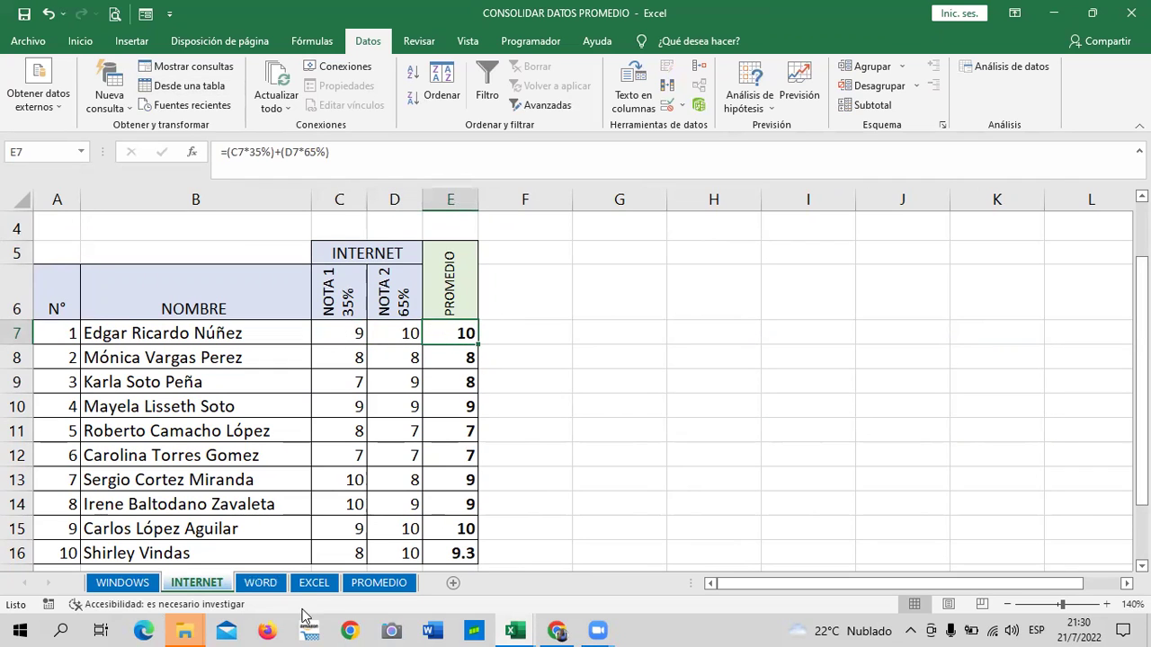
# - Look over the WORD and EXCEL grade sheets, then return to the PROMEDIO sheet
pyautogui.click(261, 582)
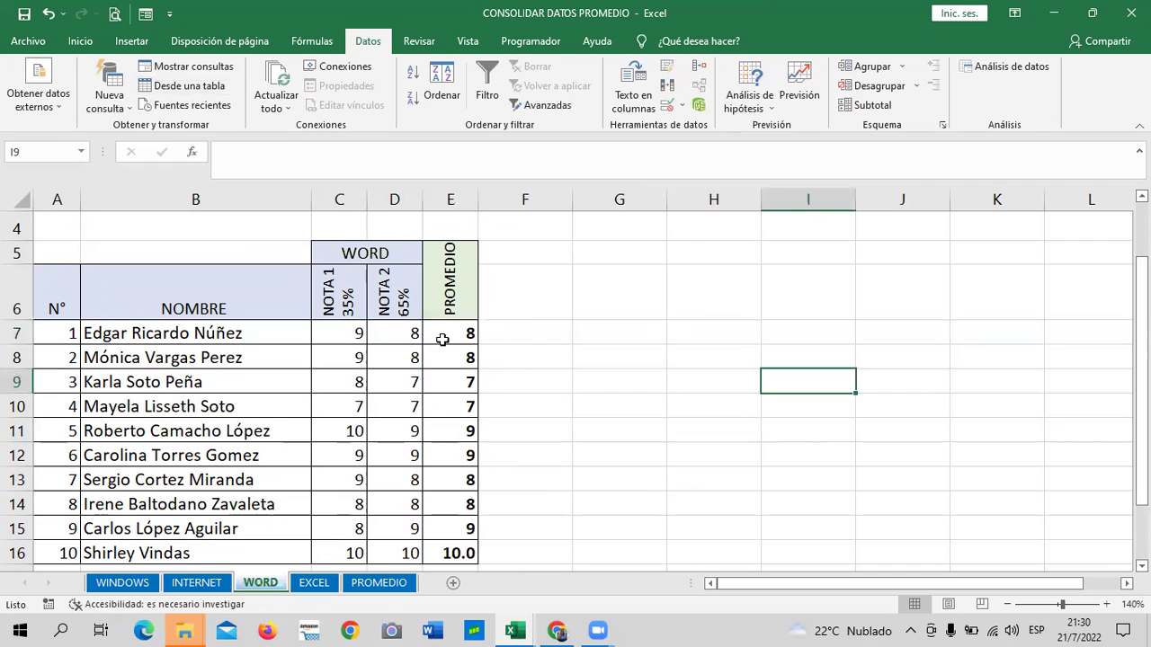
pyautogui.click(315, 583)
pyautogui.scroll(-2, 374, 475)
pyautogui.scroll(2, 374, 476)
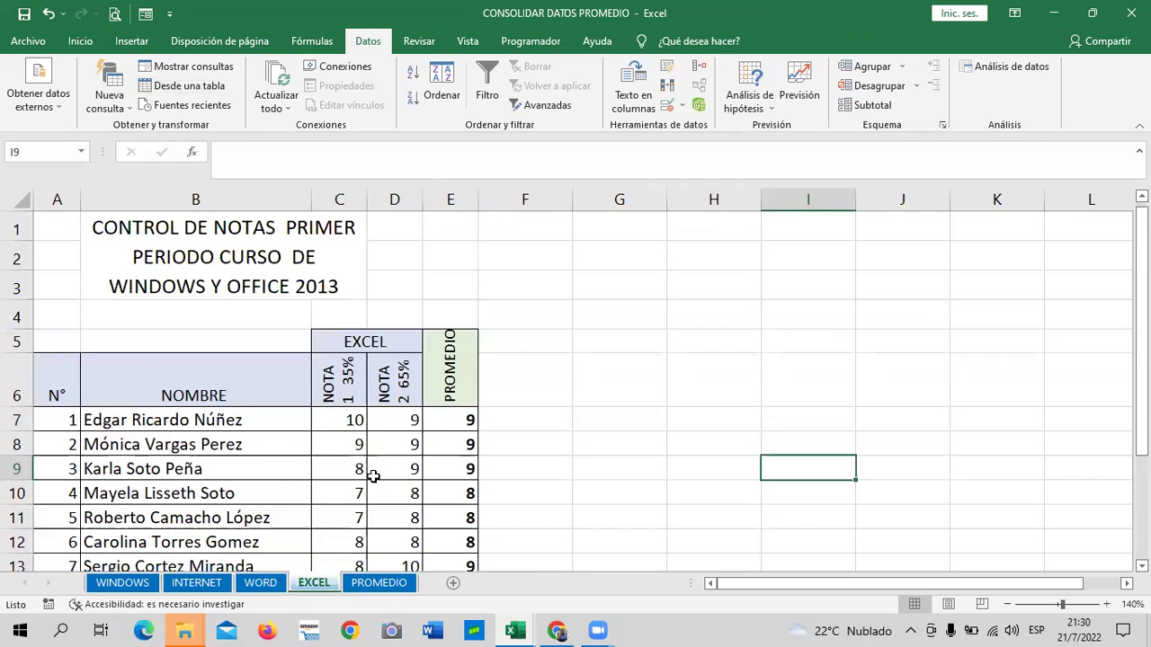
pyautogui.click(378, 583)
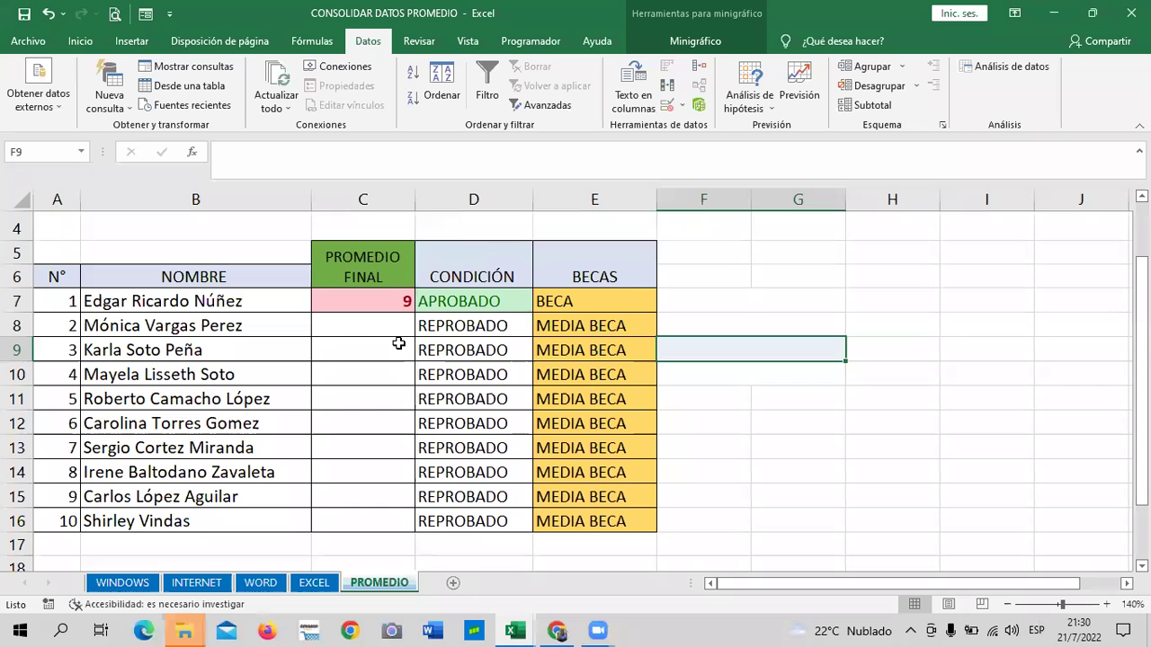
pyautogui.click(825, 454)
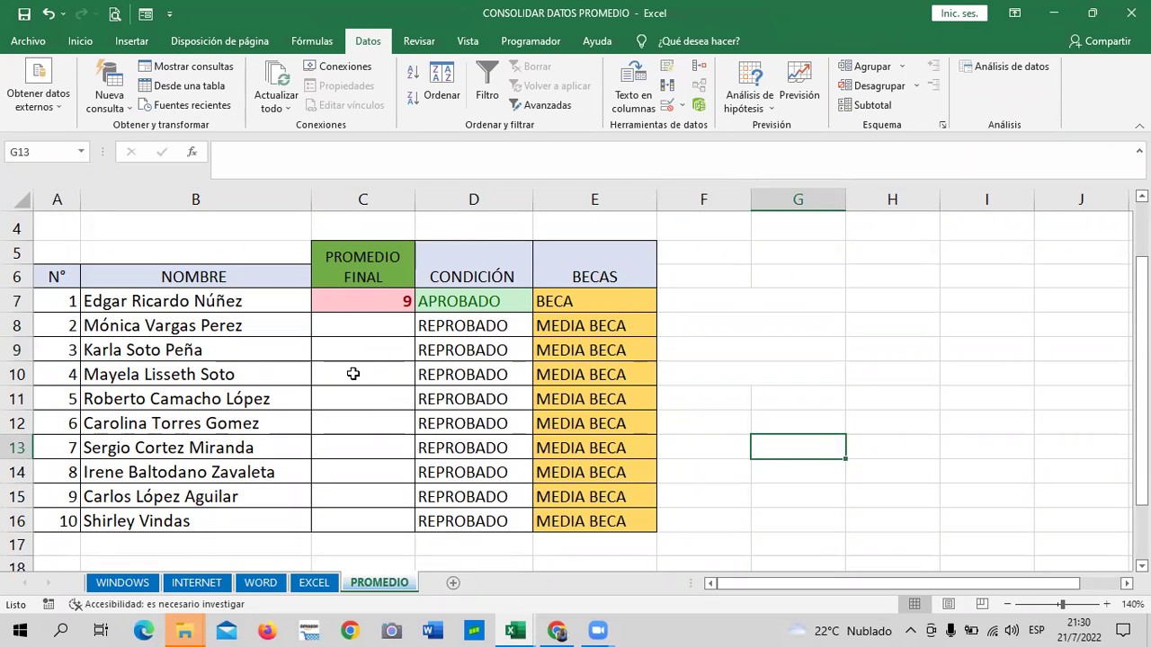
pyautogui.click(477, 306)
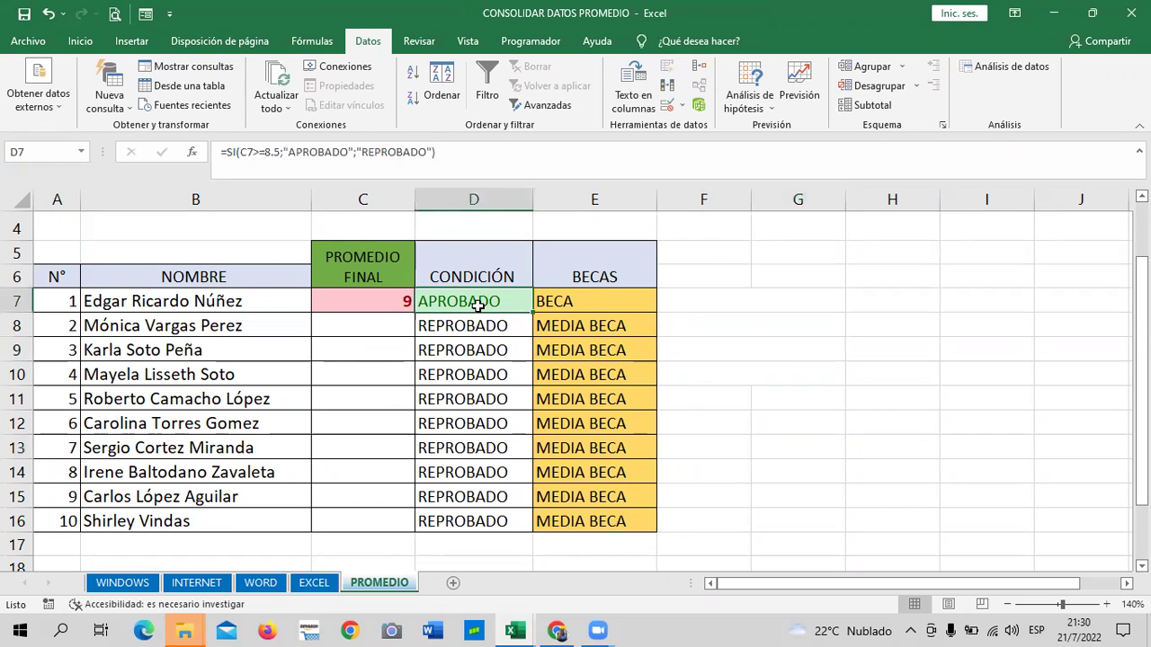
pyautogui.click(383, 329)
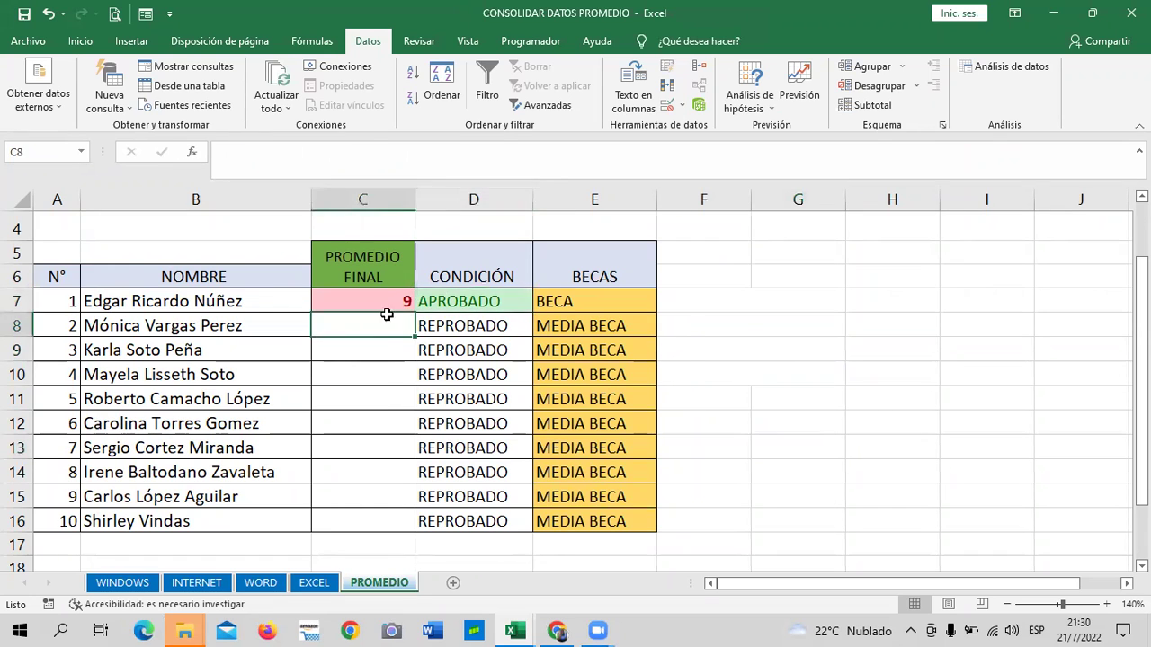
pyautogui.click(483, 304)
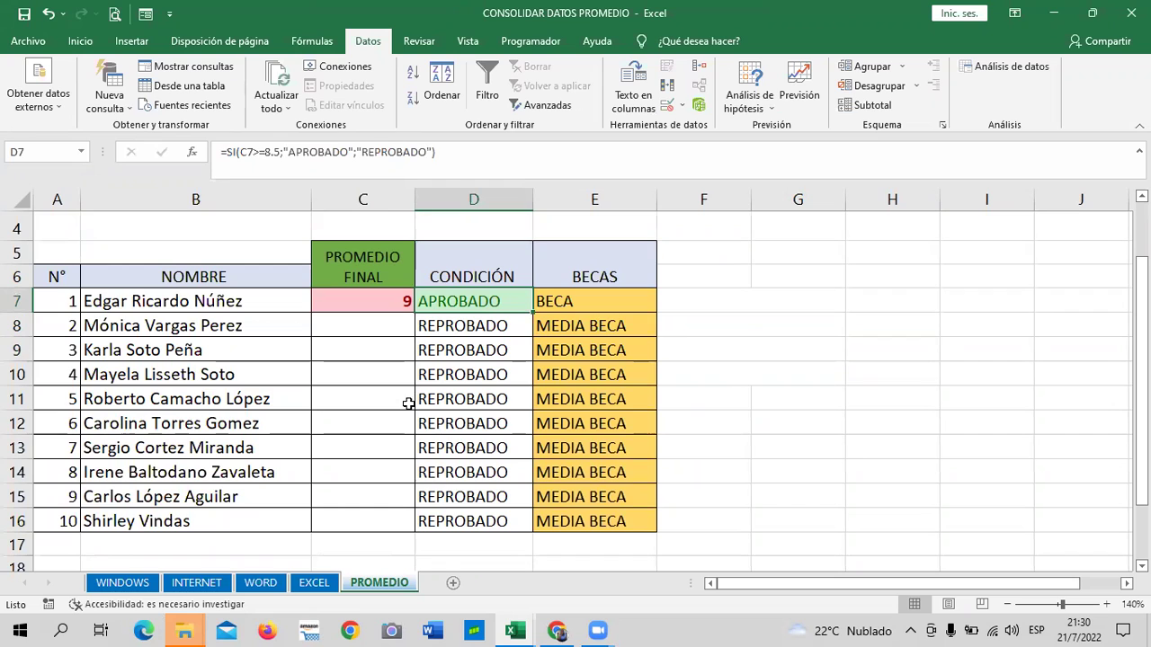
pyautogui.click(616, 303)
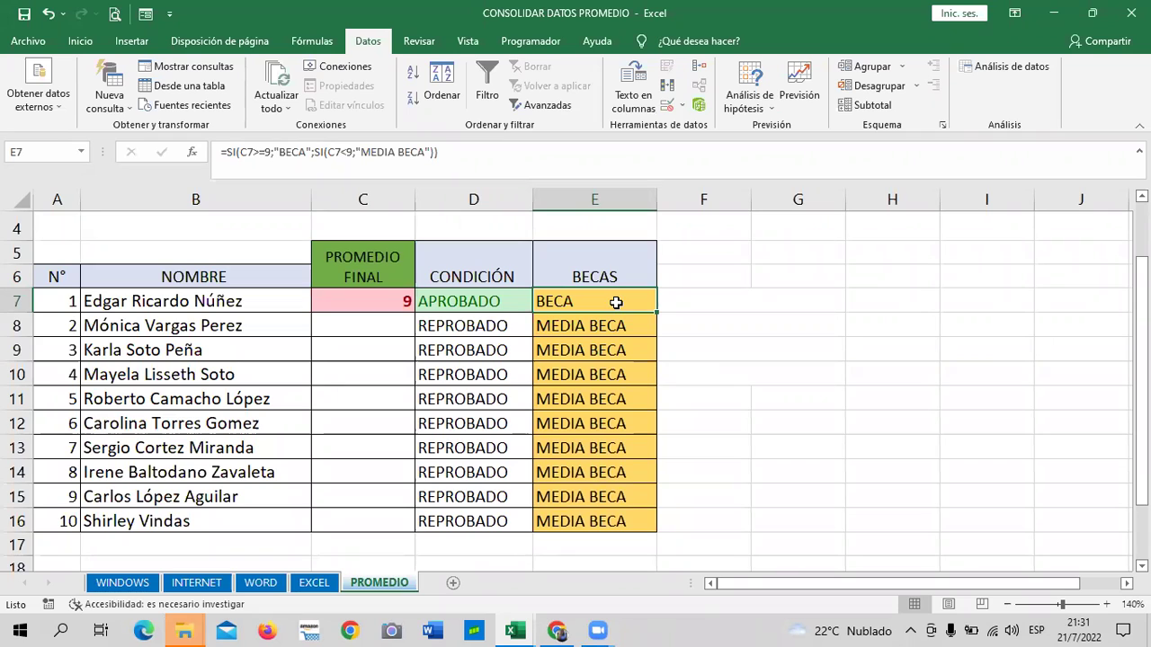
pyautogui.click(795, 423)
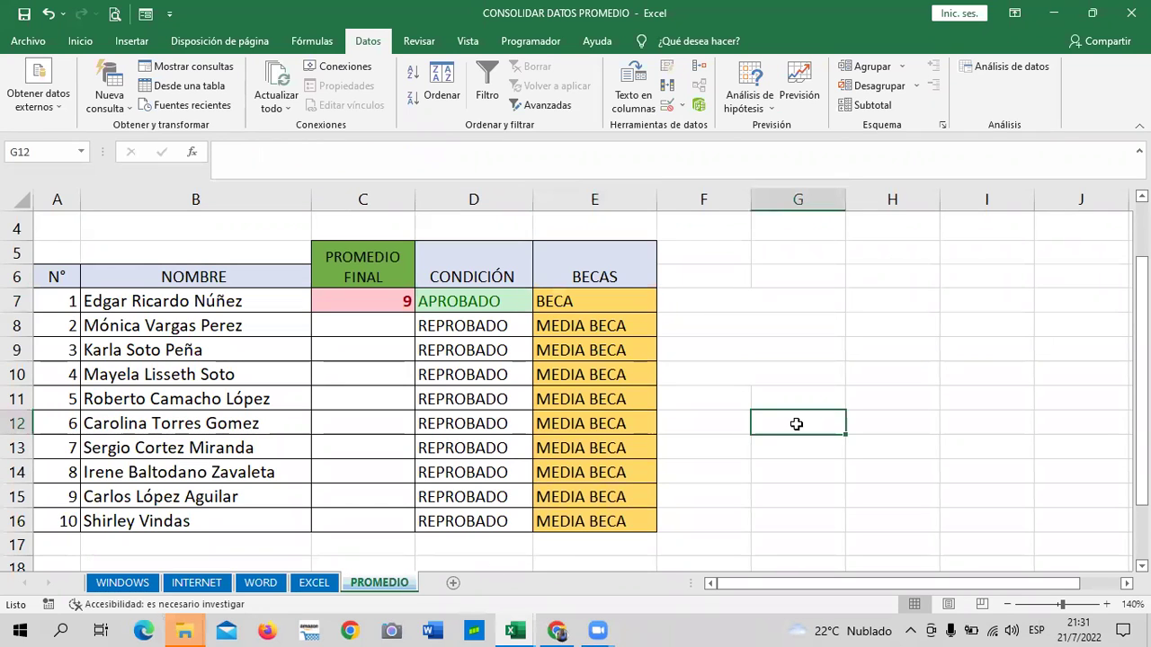
pyautogui.click(397, 327)
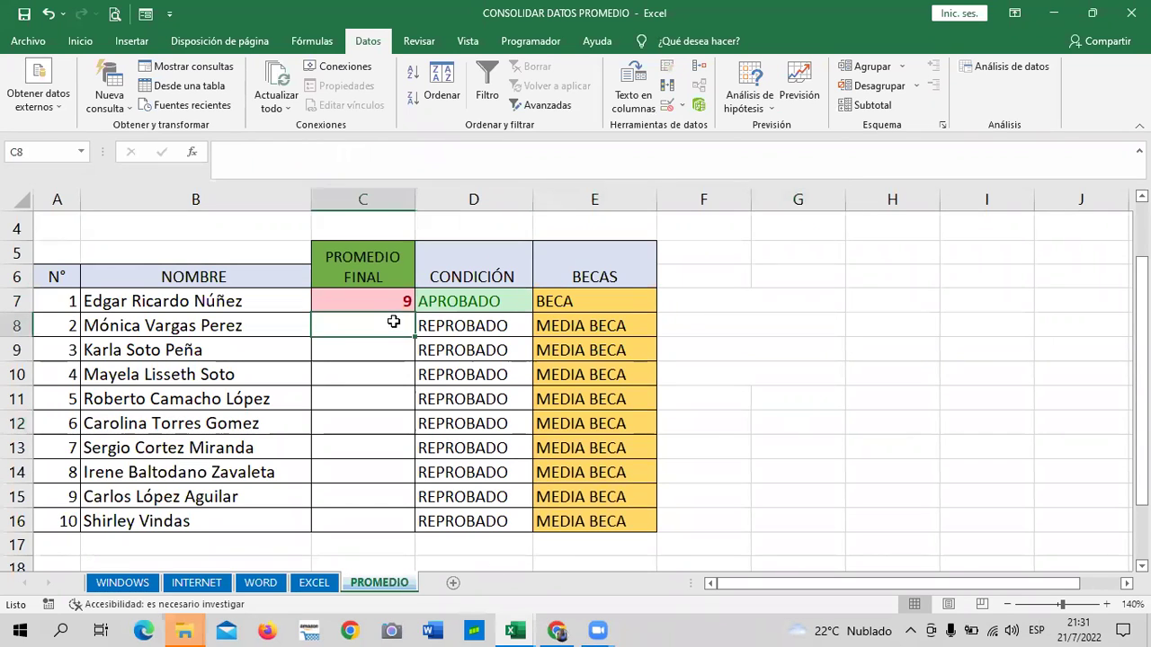
pyautogui.click(393, 301)
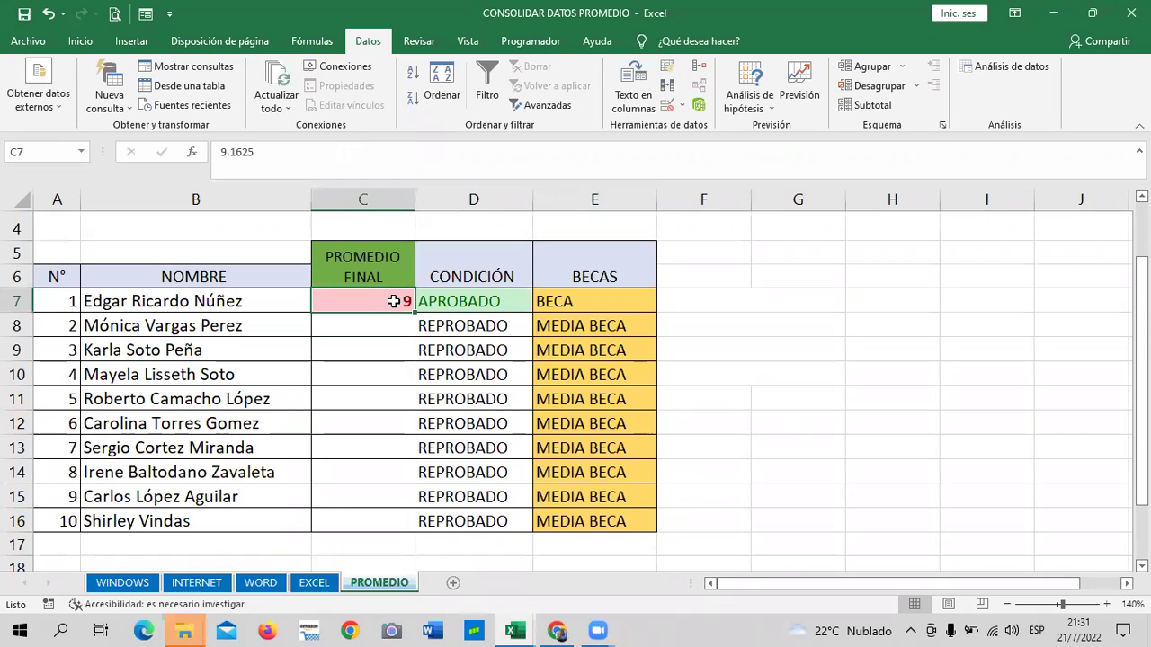
pyautogui.click(345, 318)
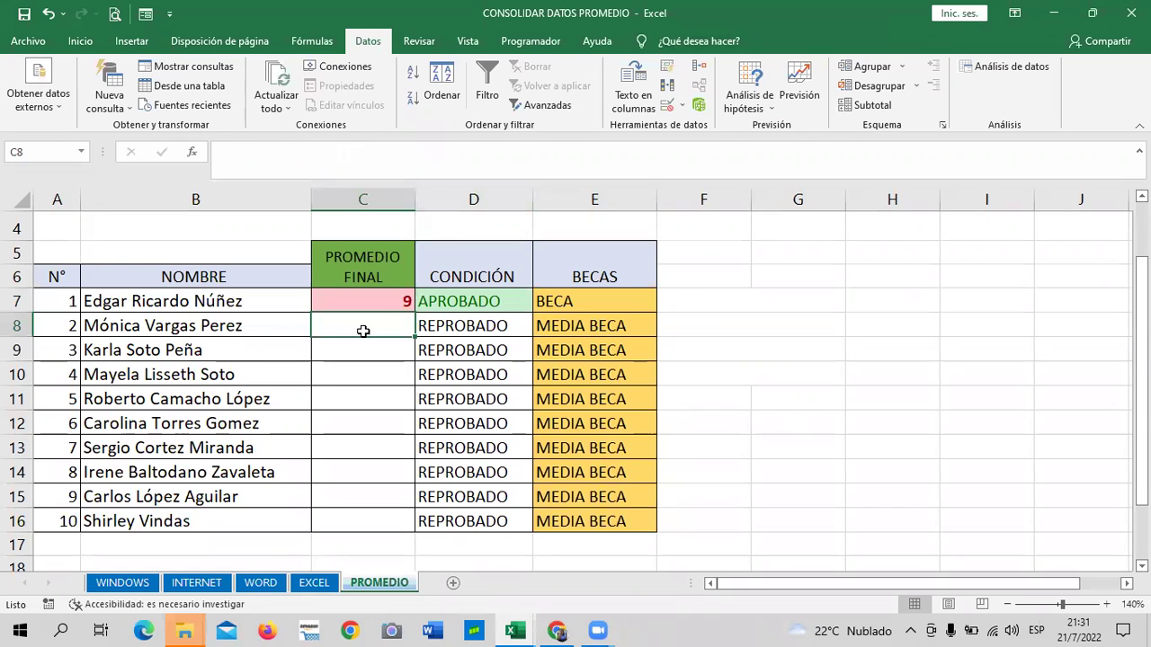
# - In Consolidar, delete the old EXCEL, WINDOWS, WORD and INTERNET !$E$7 references, leaving the list empty
pyautogui.click(701, 70)
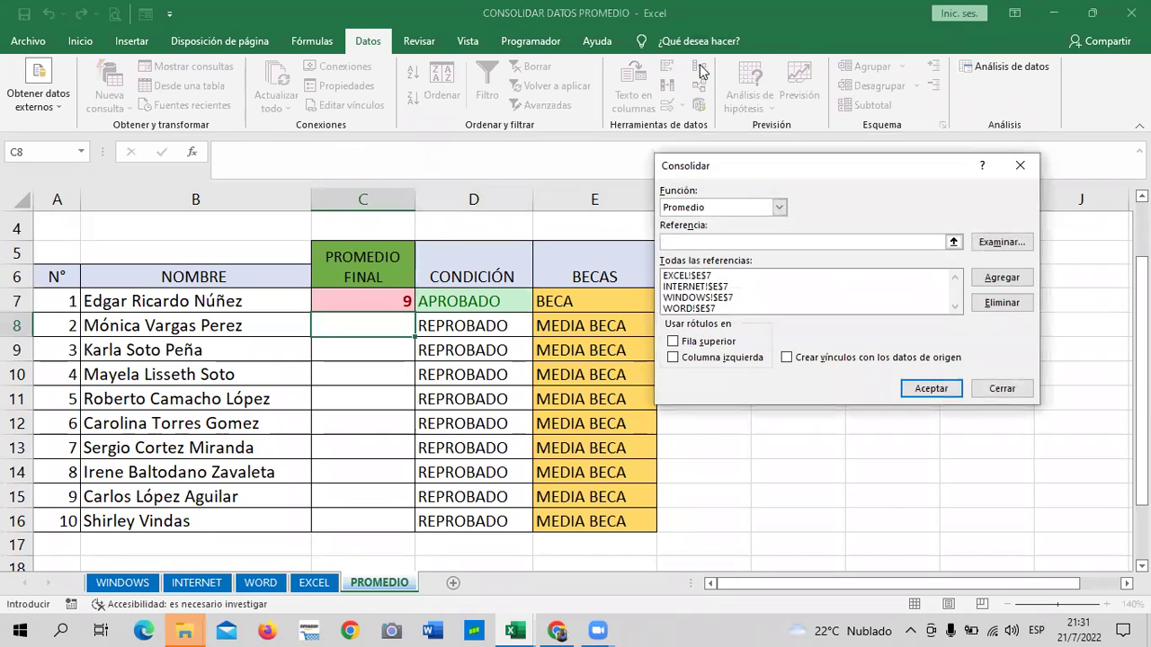
pyautogui.click(689, 276)
pyautogui.click(1002, 303)
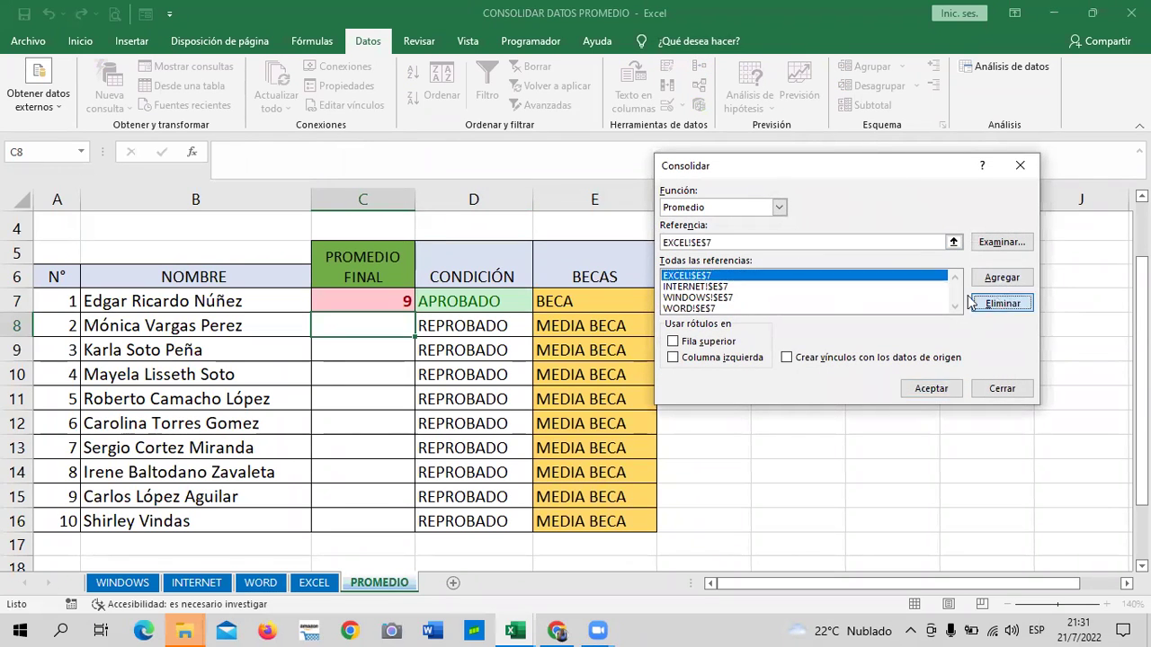
pyautogui.click(728, 286)
pyautogui.click(1002, 304)
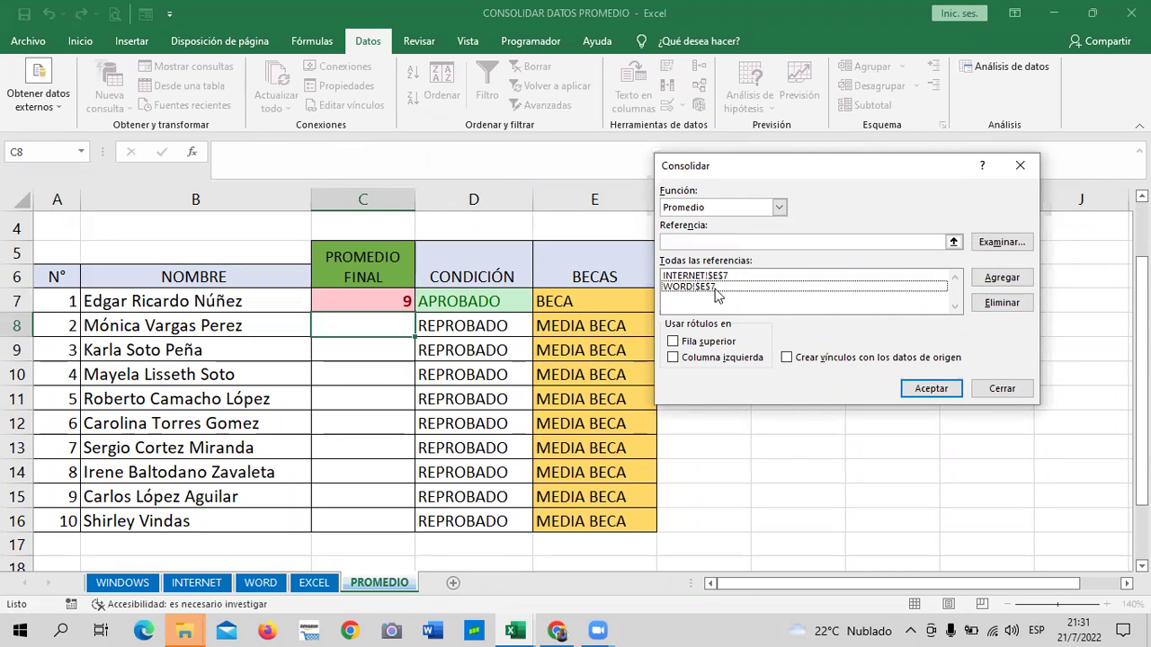
pyautogui.click(699, 286)
pyautogui.click(980, 304)
pyautogui.click(728, 276)
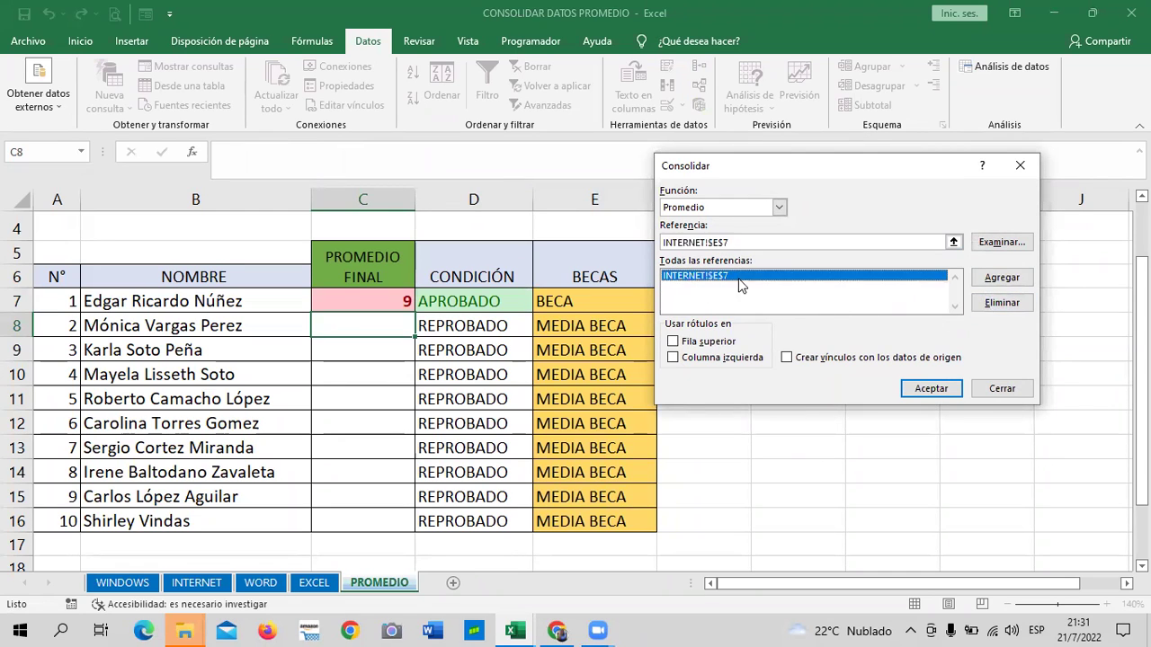
pyautogui.click(998, 304)
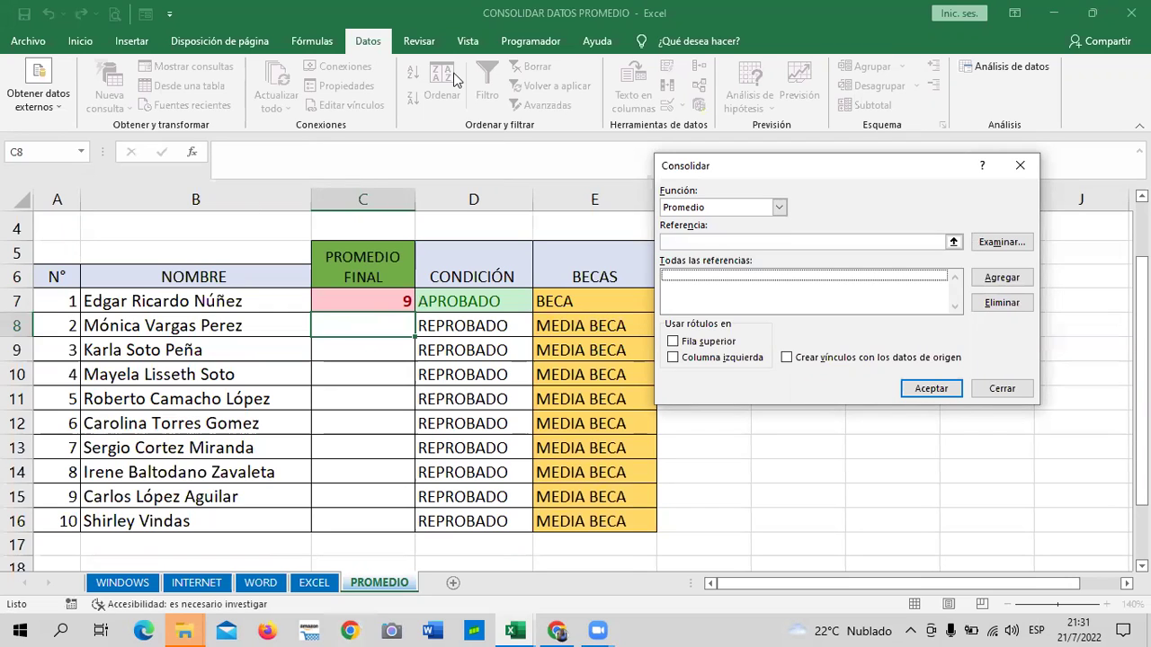
pyautogui.click(396, 40)
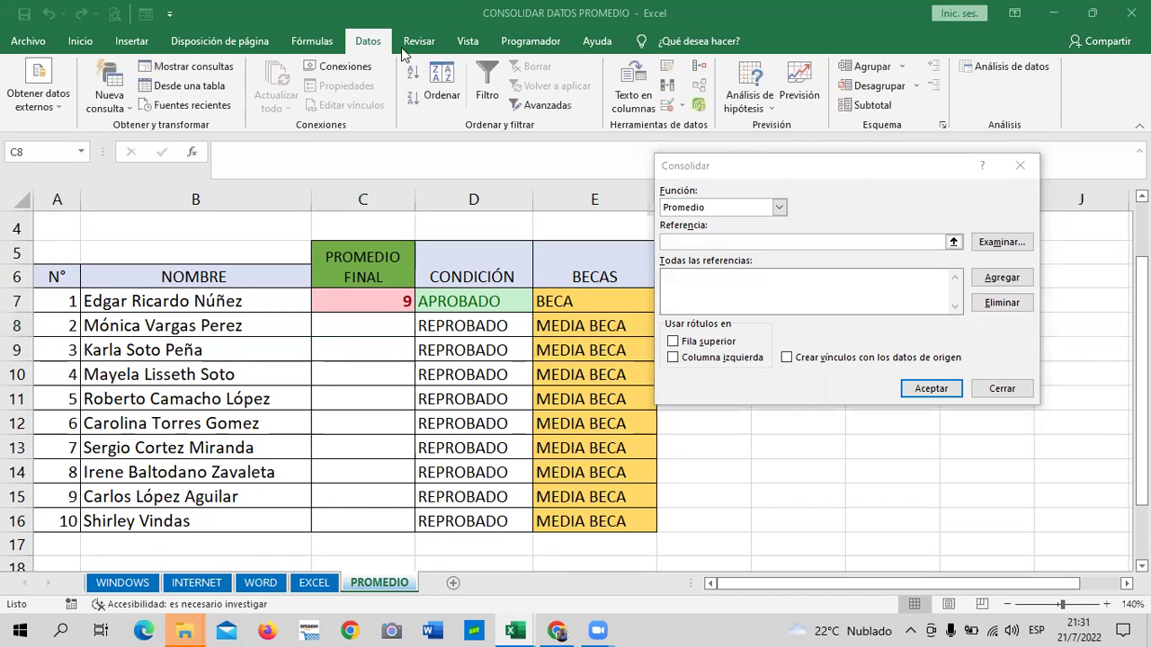
pyautogui.moveTo(888, 168); pyautogui.dragTo(911, 186)
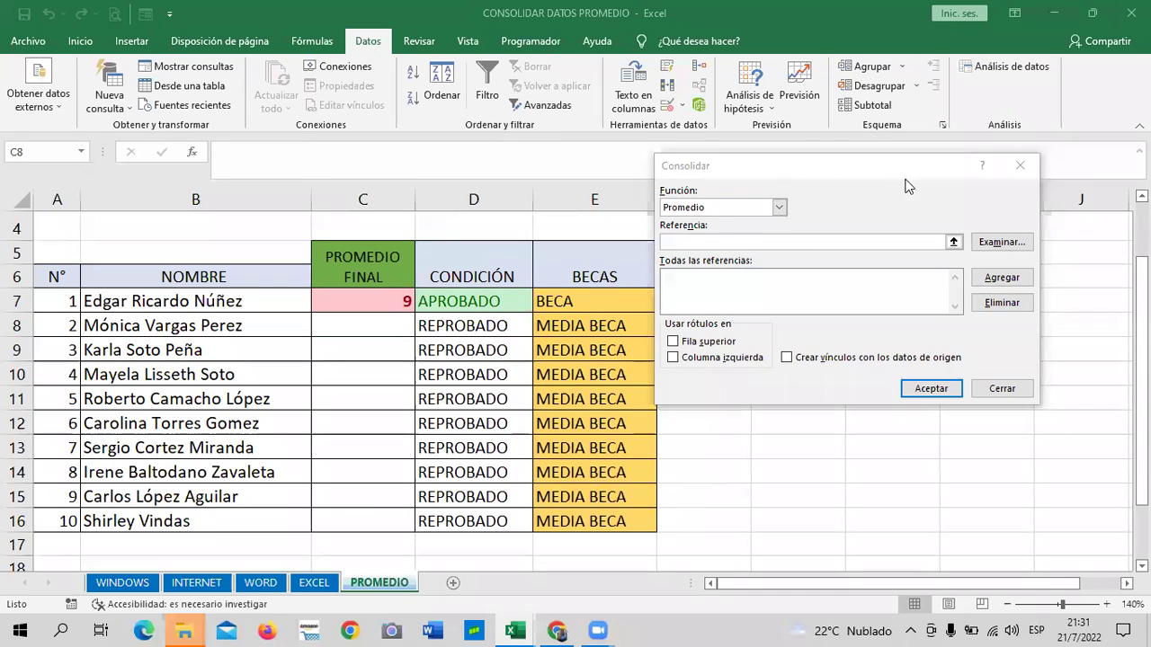
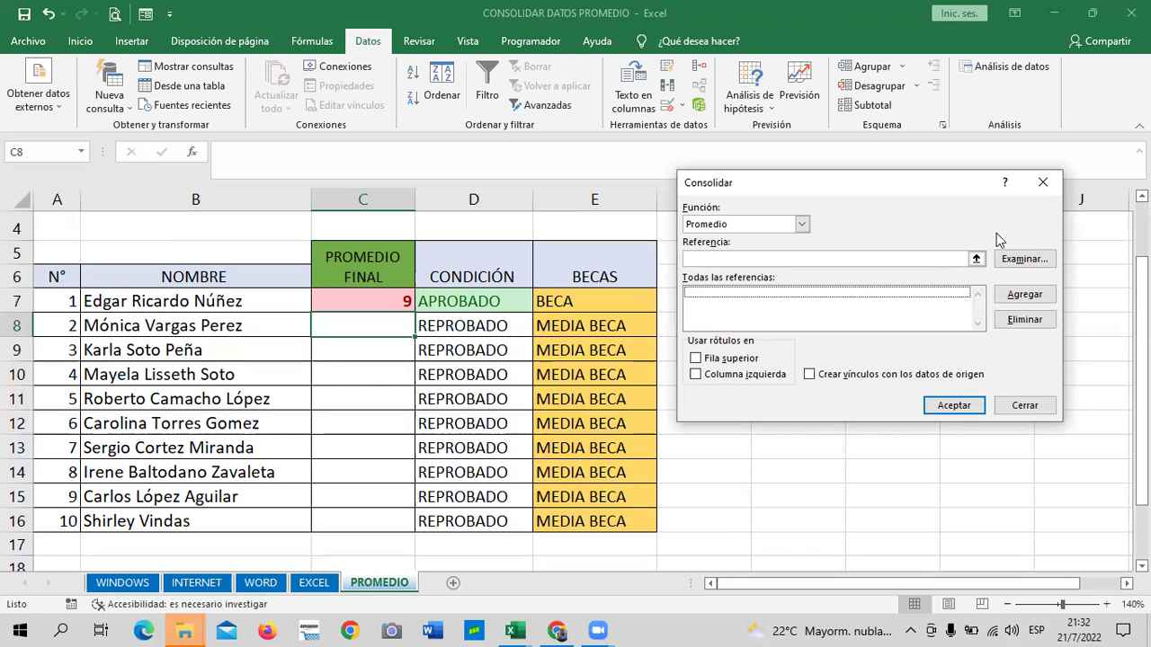
# - Add WINDOWS!$E$8 and INTERNET!$E$8 as Promedio consolidation references
pyautogui.click(977, 259)
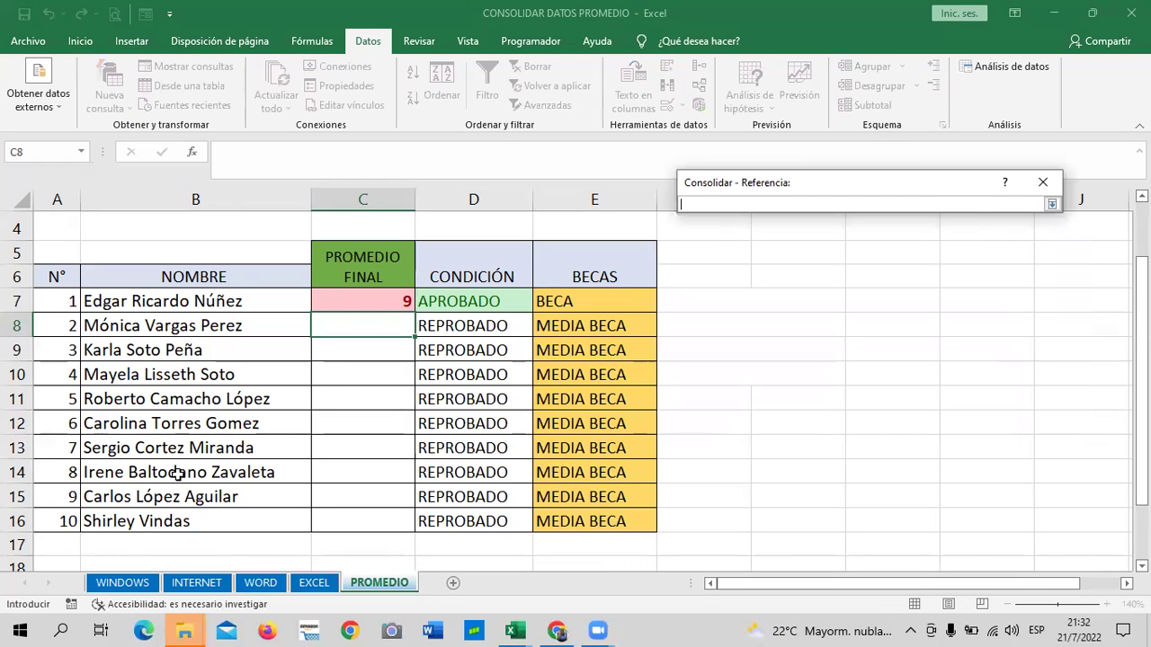
pyautogui.click(119, 584)
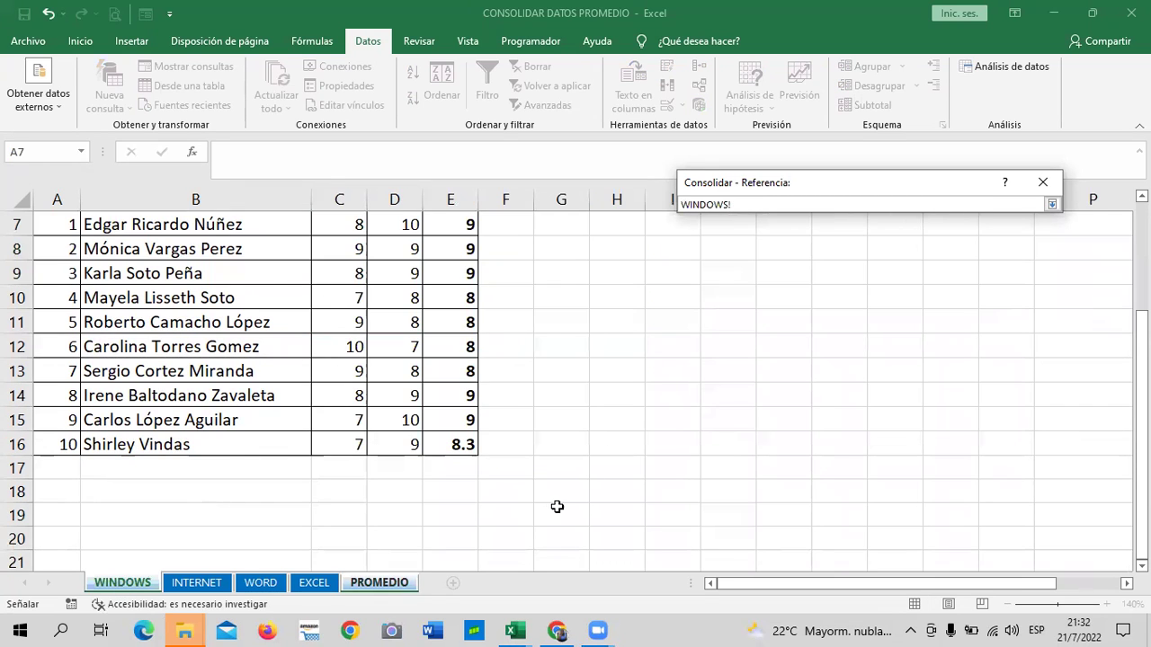
pyautogui.scroll(2, 555, 506)
pyautogui.click(352, 444)
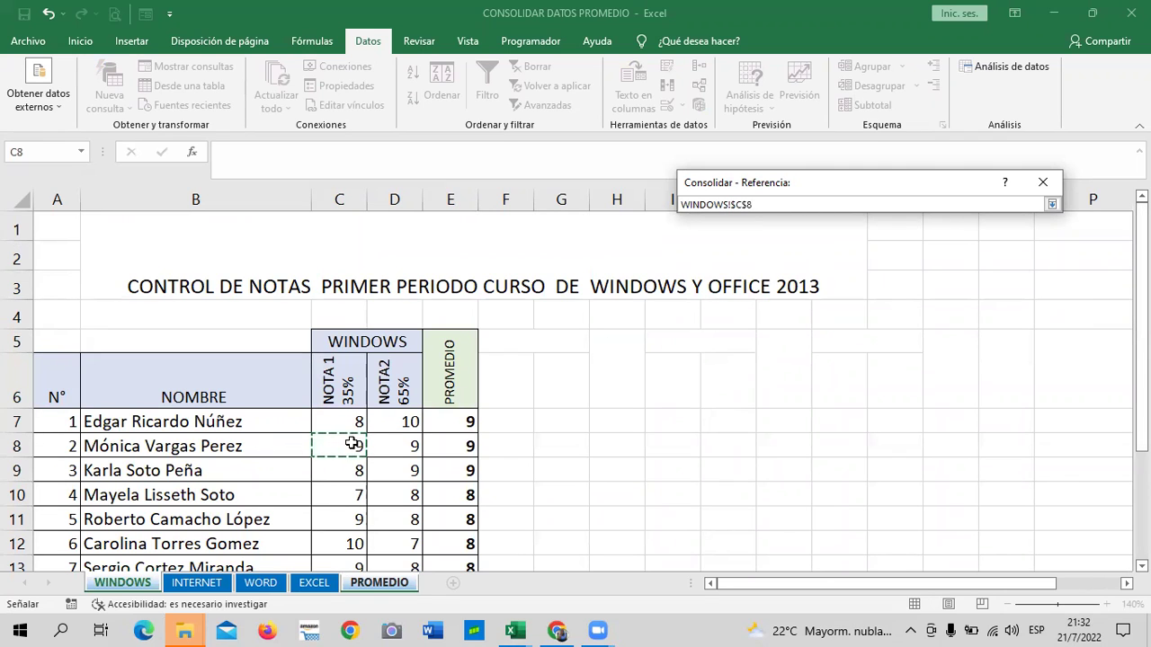
pyautogui.click(456, 447)
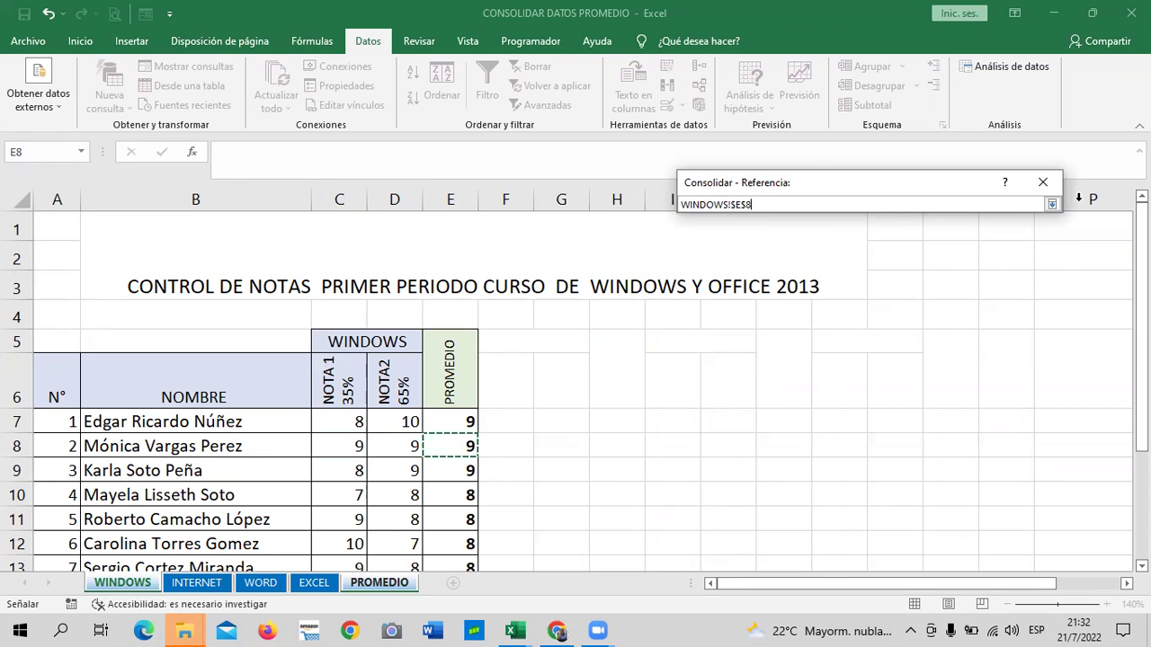
pyautogui.click(1051, 205)
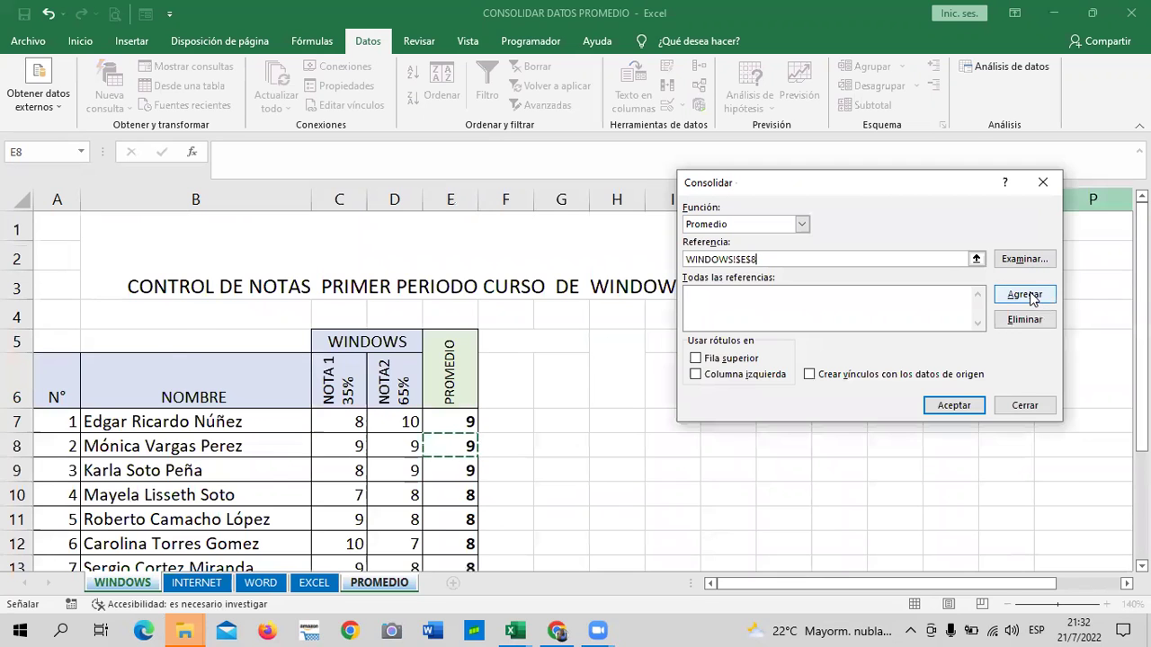
pyautogui.click(1025, 294)
pyautogui.click(975, 259)
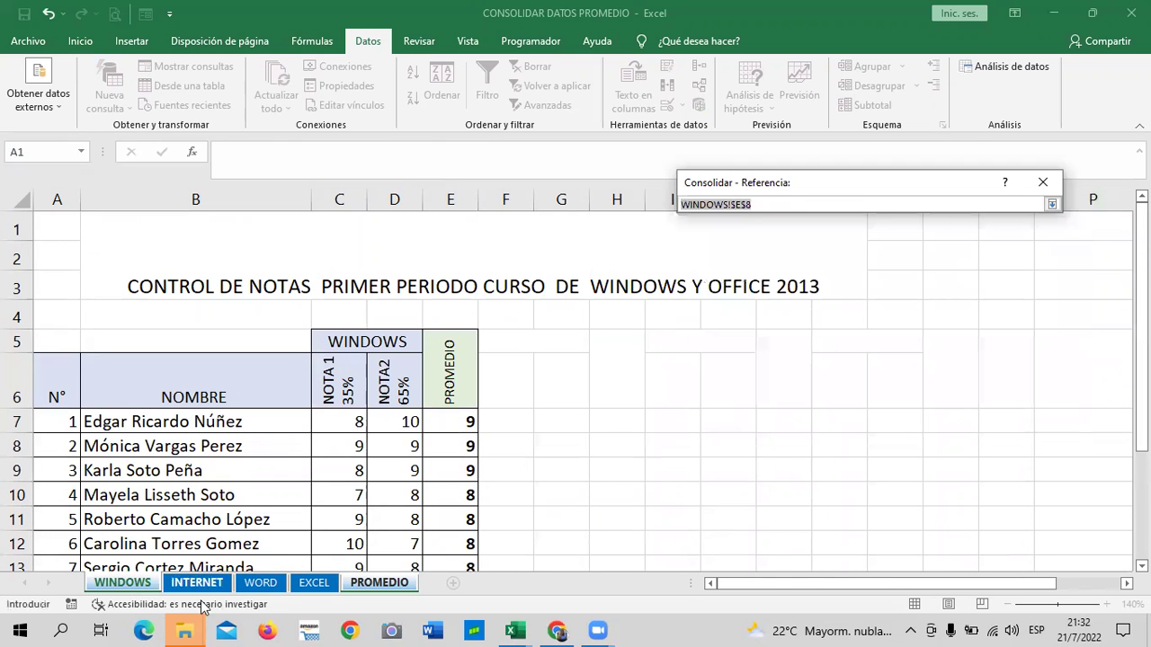
pyautogui.click(205, 586)
pyautogui.click(463, 358)
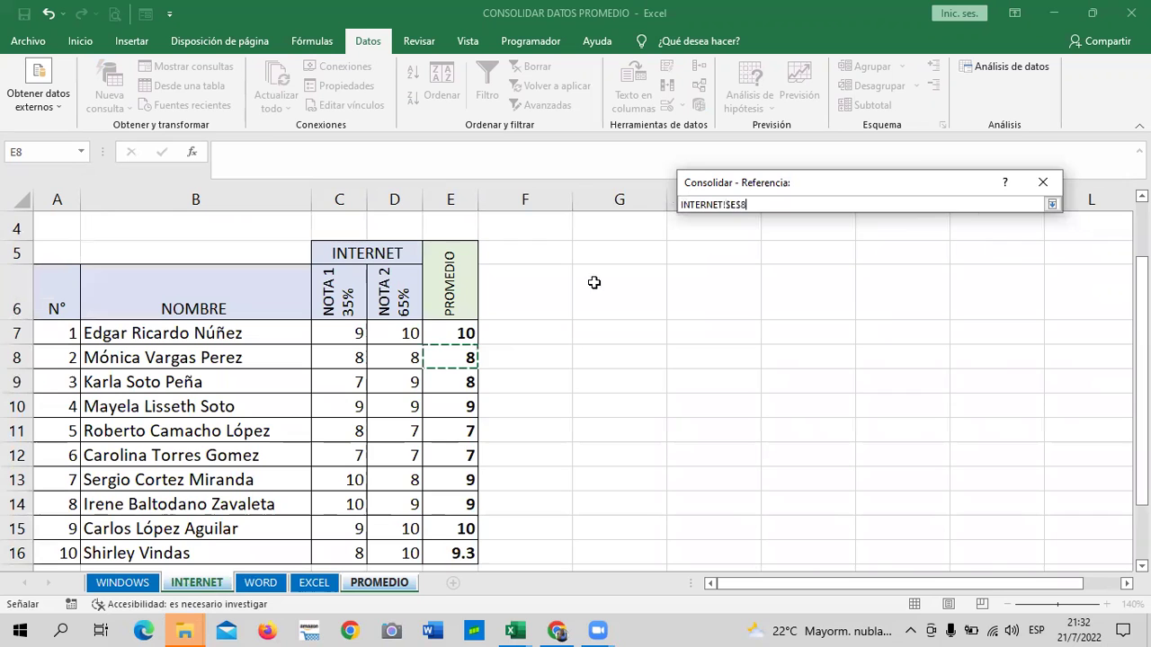
pyautogui.click(1051, 205)
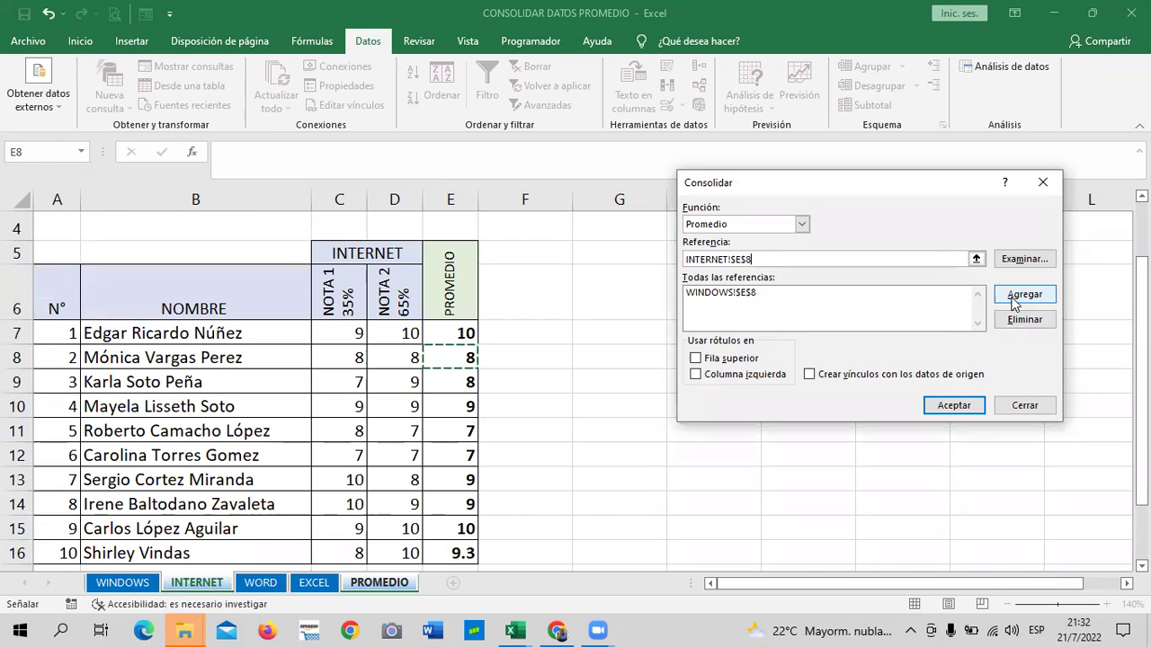
pyautogui.click(1018, 297)
# - Add WORD!$E$8 and EXCEL!$E$8 to the consolidation reference list
pyautogui.click(975, 259)
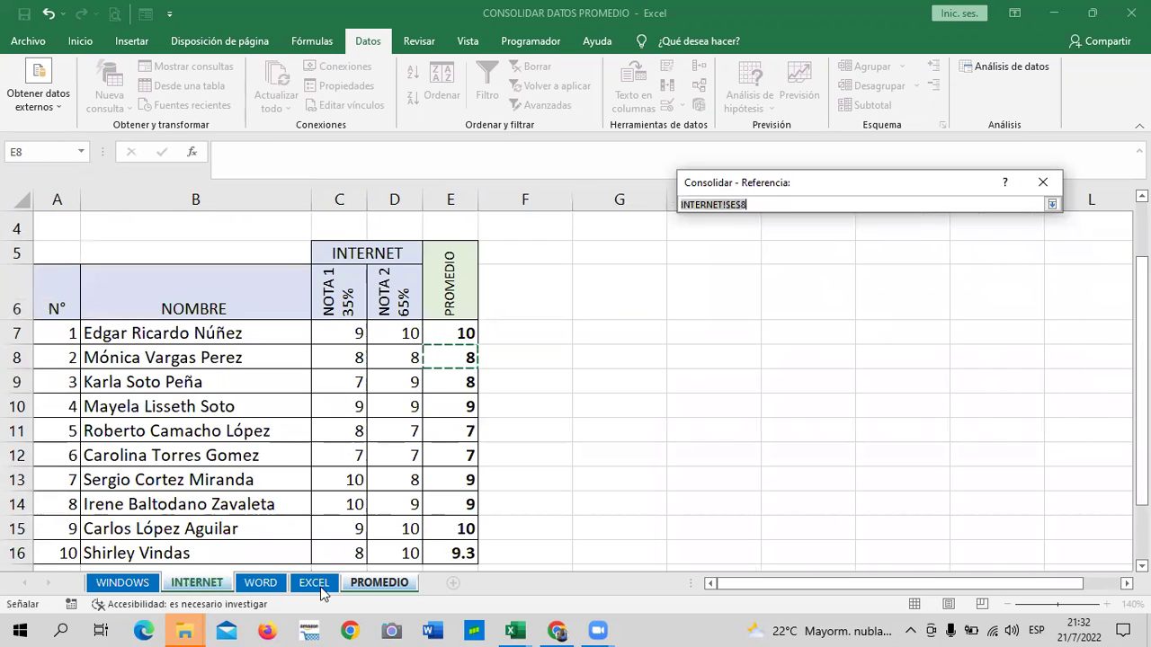
pyautogui.click(276, 584)
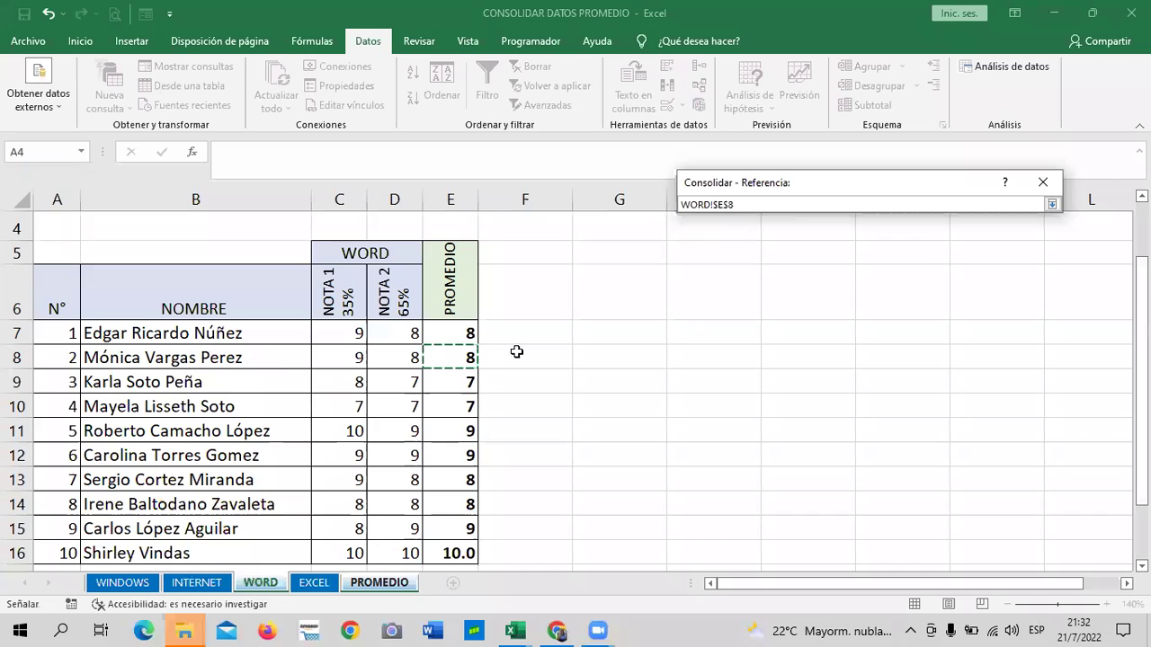
pyautogui.click(1051, 205)
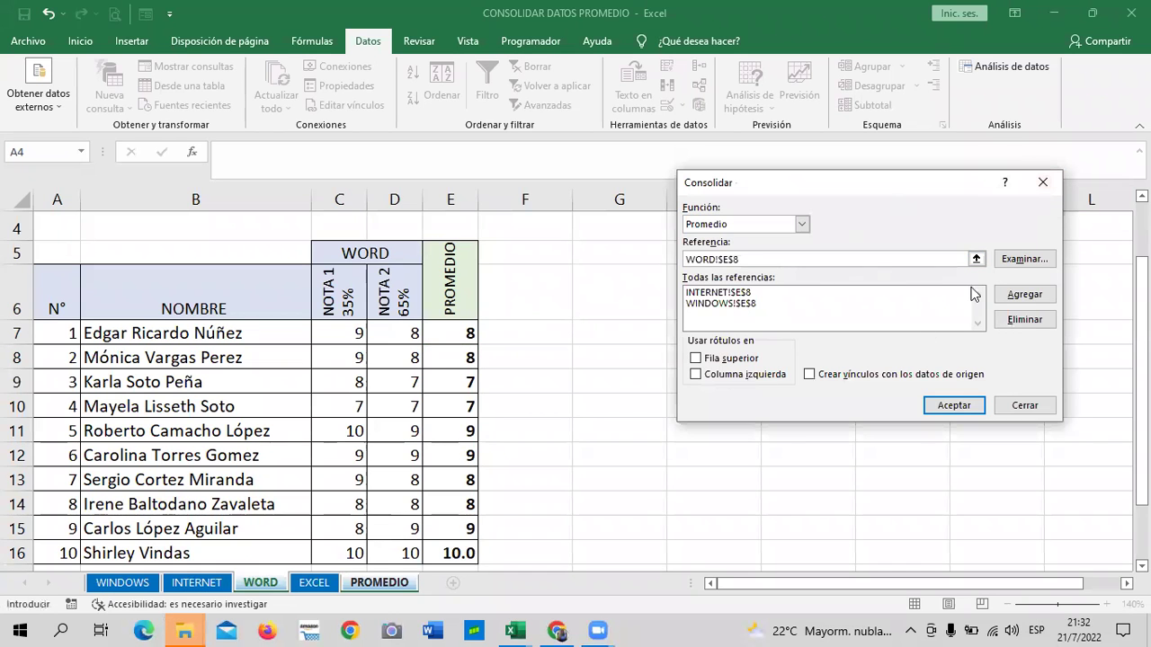
pyautogui.click(1024, 294)
pyautogui.click(976, 259)
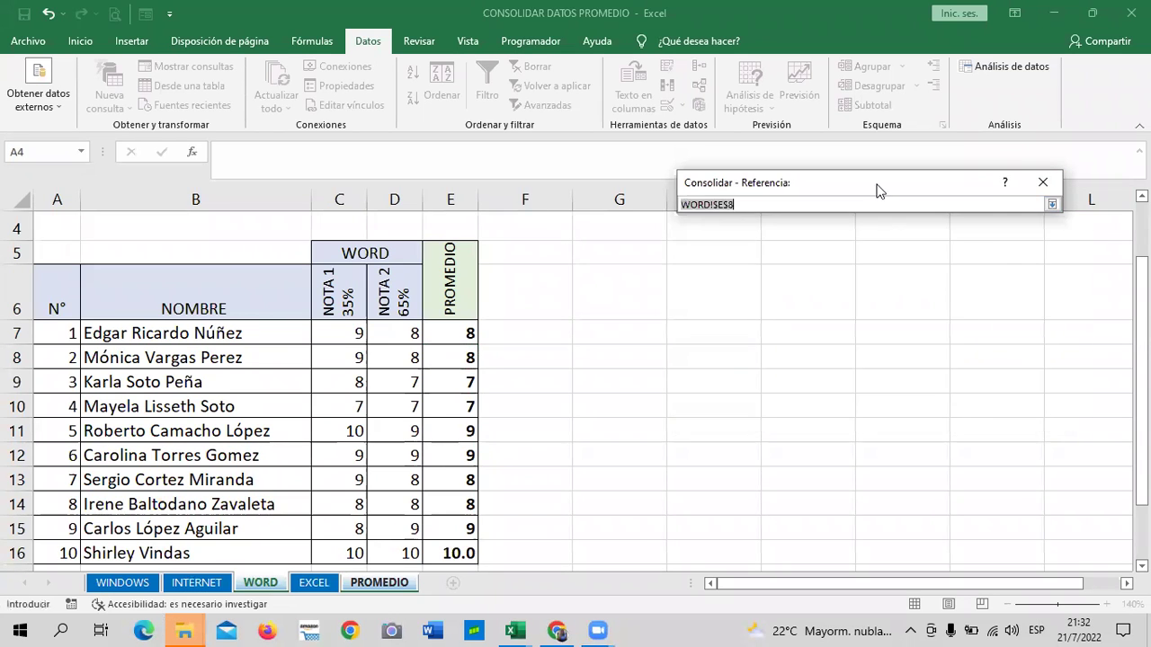
pyautogui.click(314, 582)
pyautogui.click(456, 447)
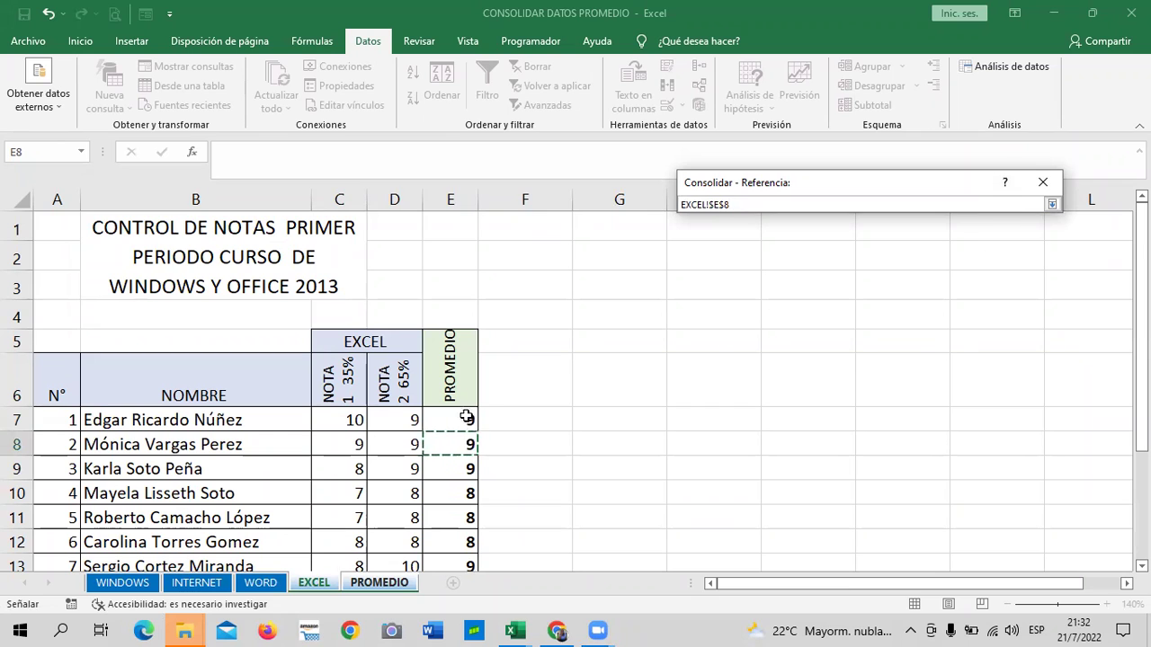
pyautogui.click(1051, 204)
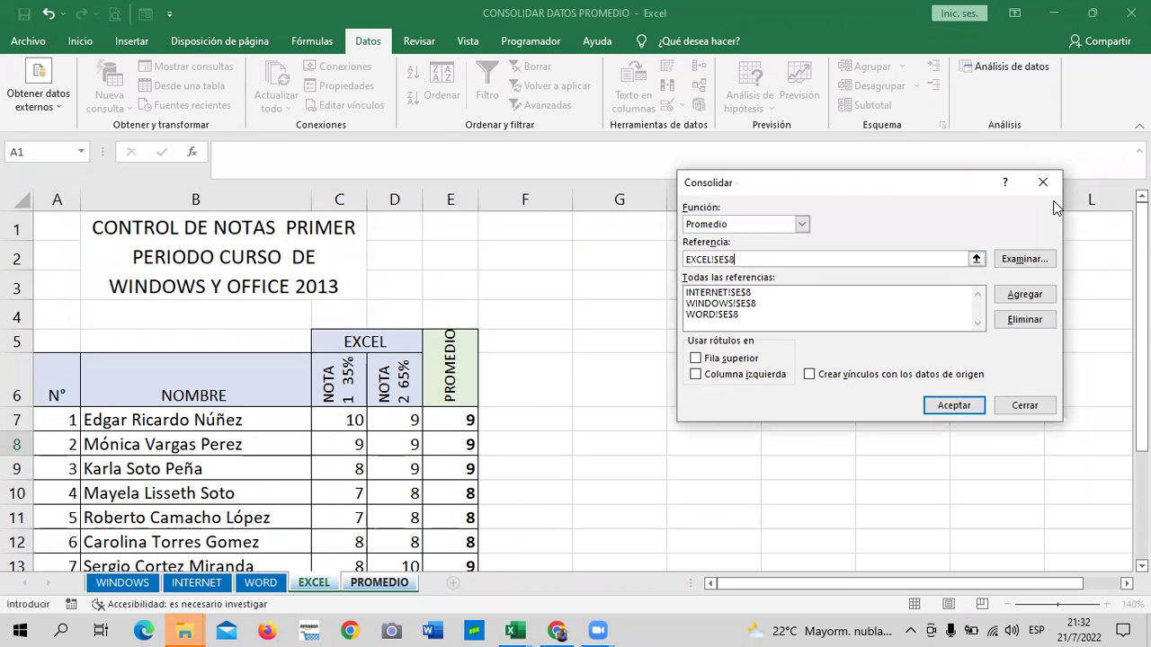
pyautogui.click(1024, 296)
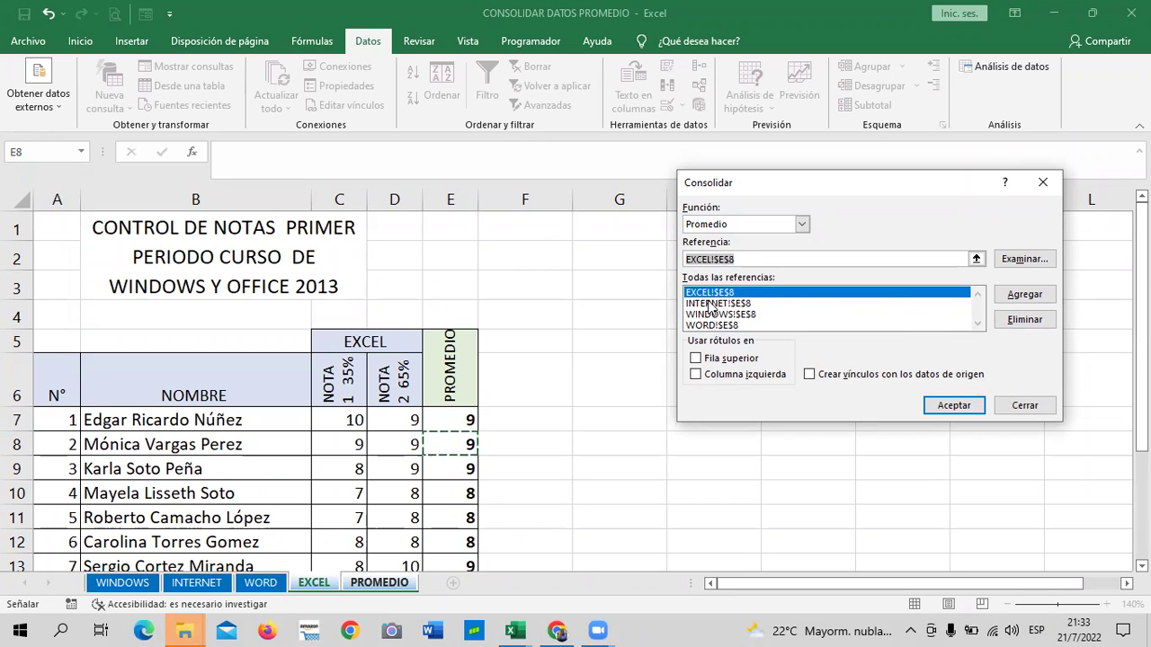
# - Run the Promedio consolidation and show PROMEDIO FINAL cells C7:C16 with one decimal
pyautogui.click(954, 406)
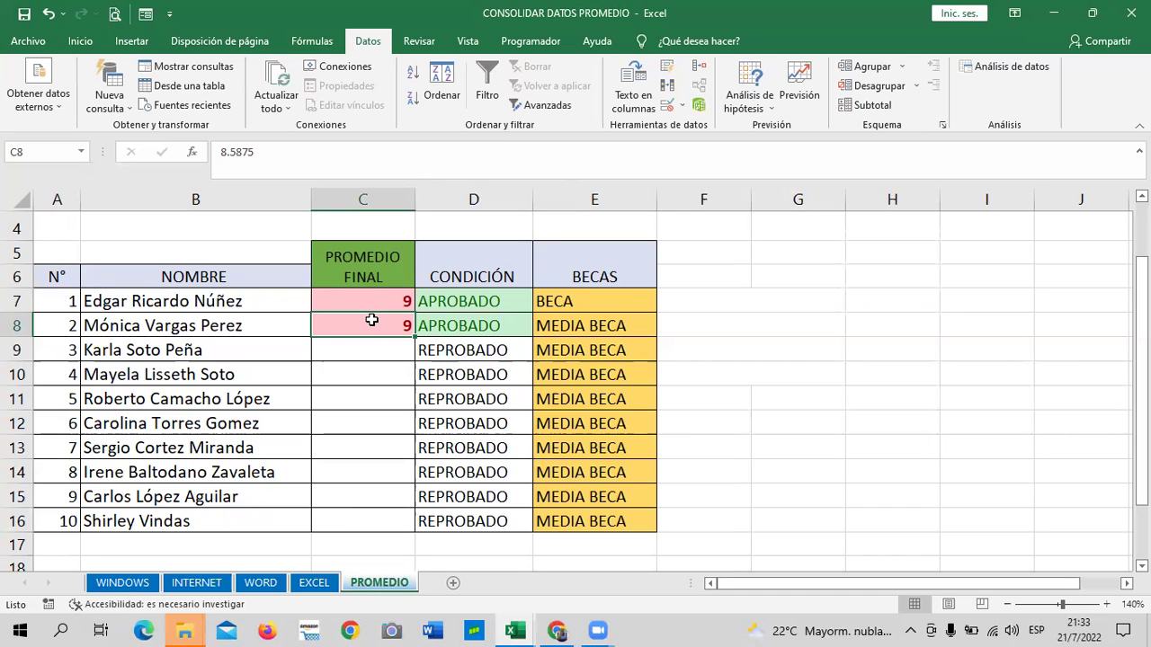
pyautogui.moveTo(367, 300); pyautogui.dragTo(368, 516)
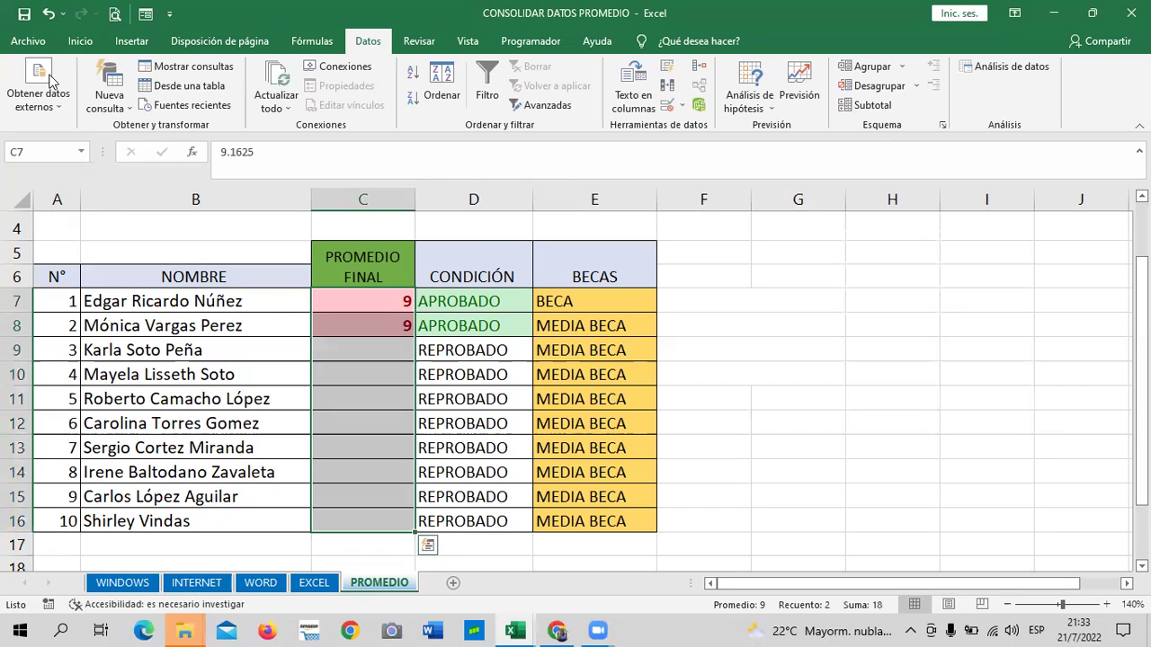
pyautogui.click(51, 79)
pyautogui.click(51, 79)
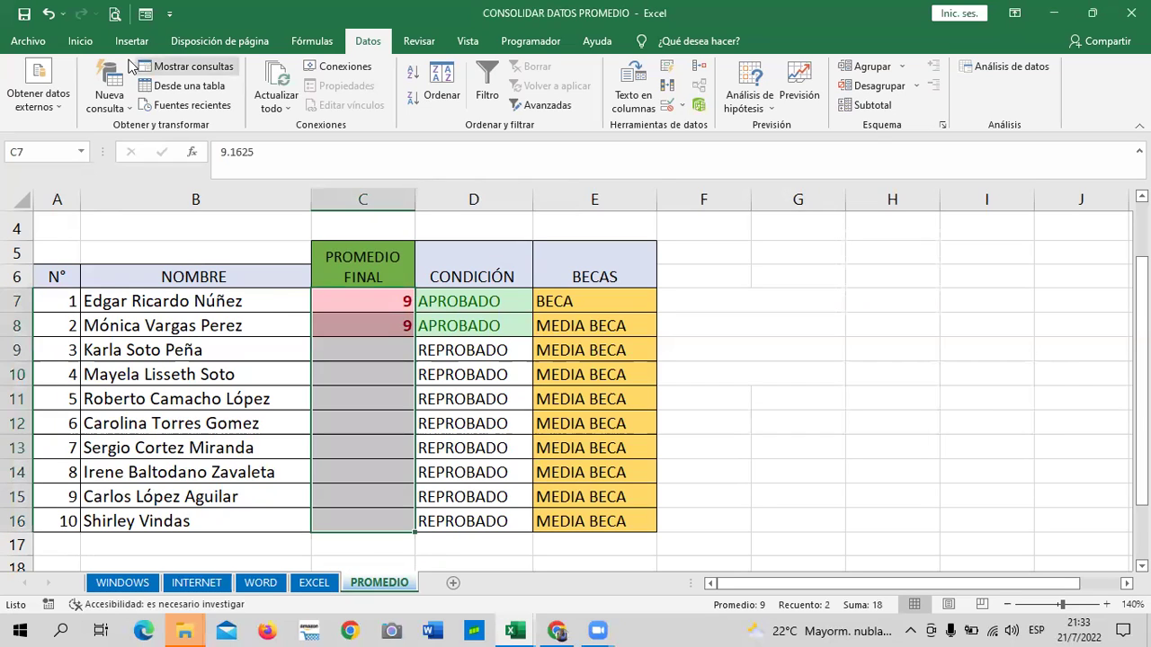
pyautogui.scroll(4, 659, 87)
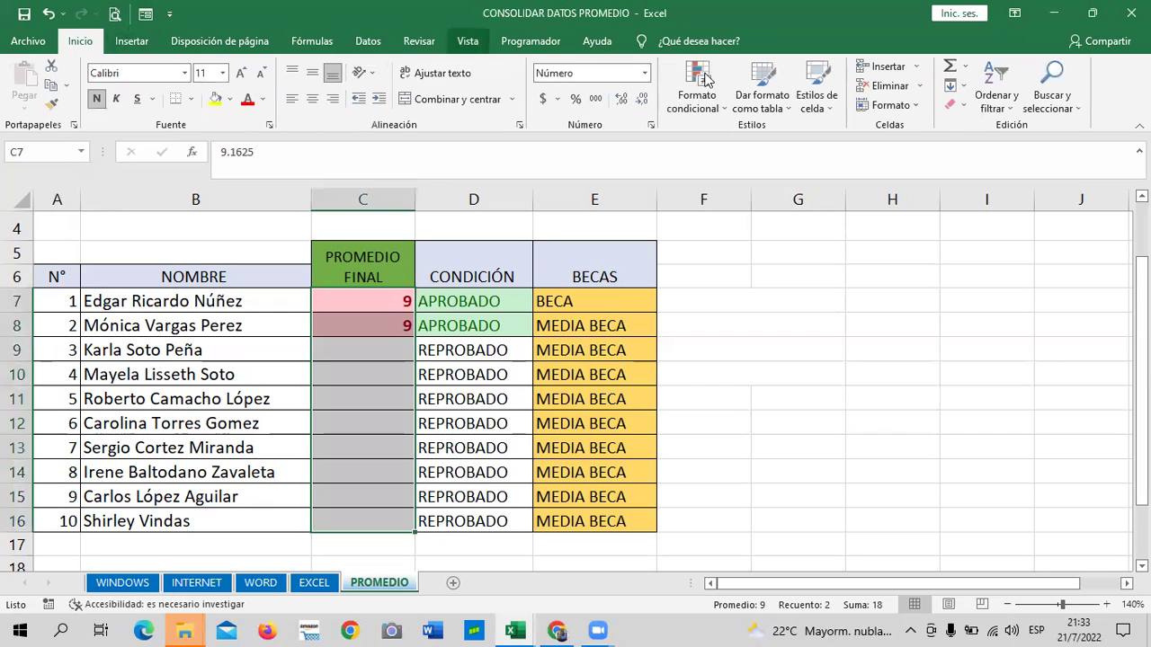
pyautogui.click(622, 99)
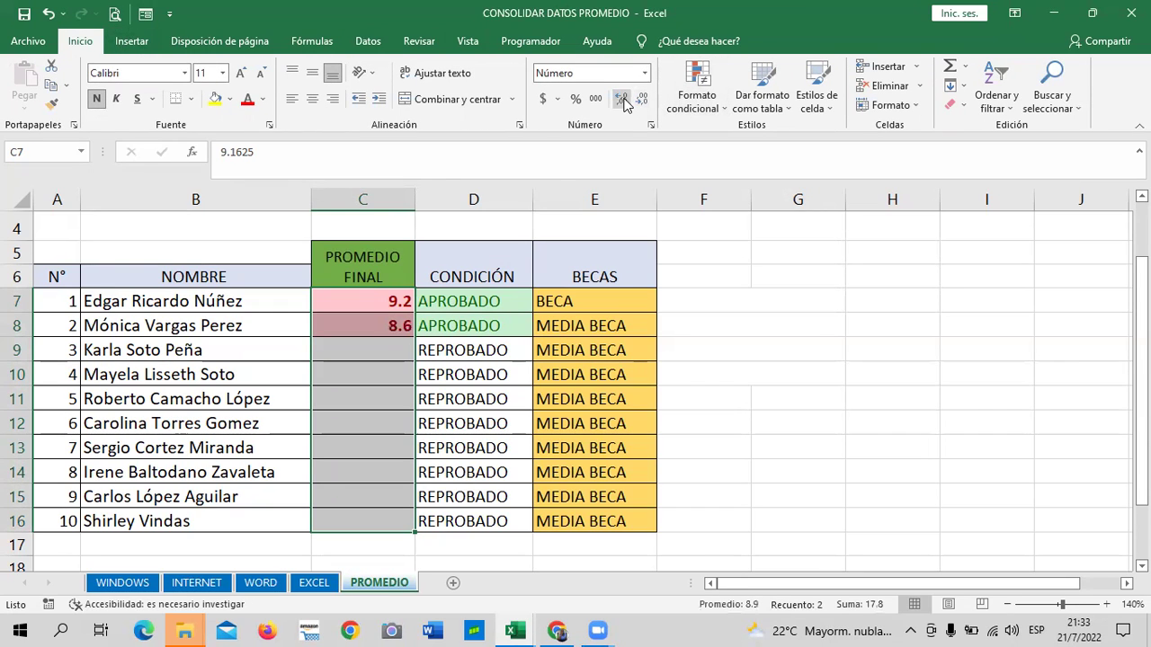
# - Set the C7:C16 averages' font colour to Automático, then reselect them for conditional formatting
pyautogui.click(850, 440)
pyautogui.moveTo(378, 302); pyautogui.dragTo(377, 521)
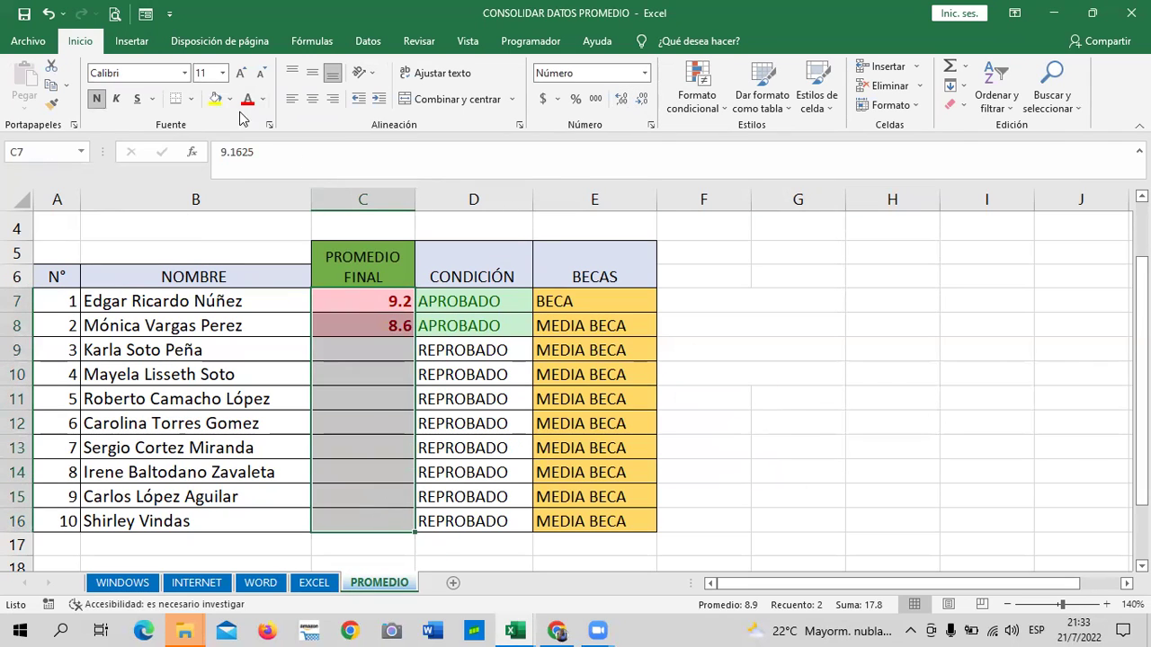
pyautogui.click(263, 100)
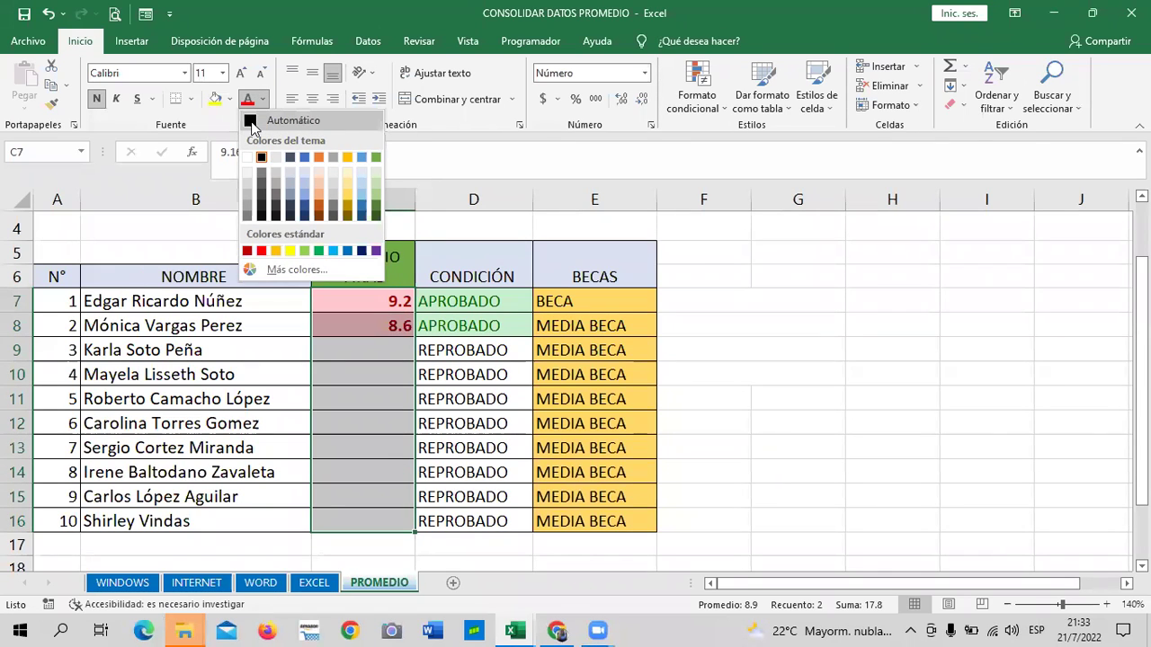
pyautogui.click(252, 121)
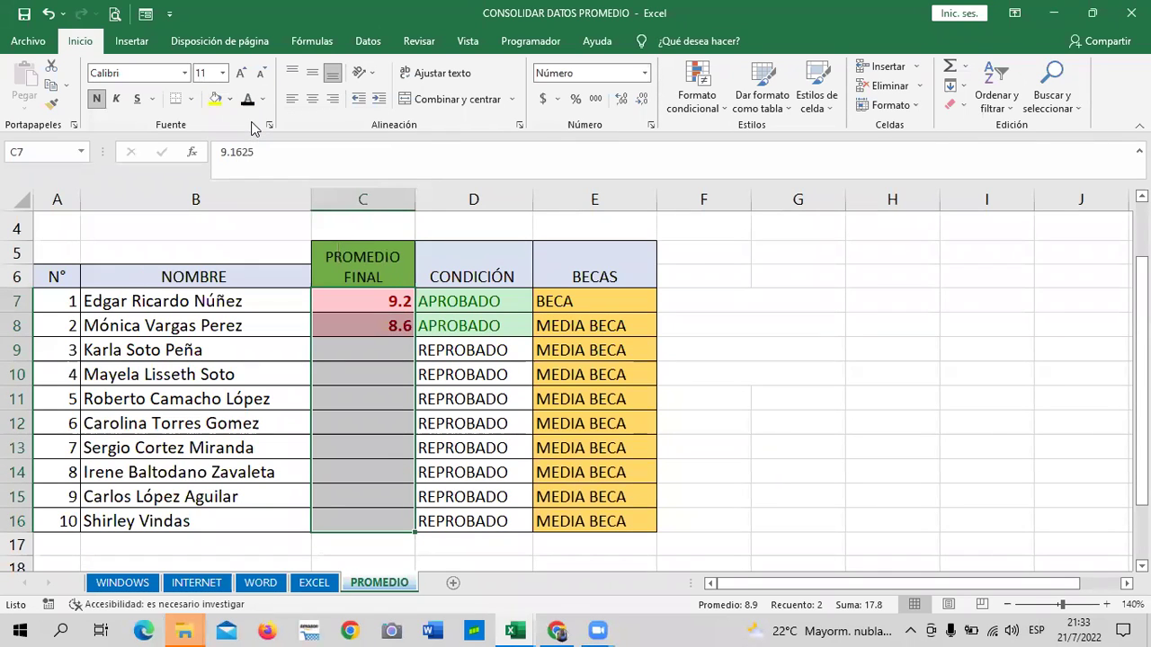
pyautogui.click(375, 396)
pyautogui.moveTo(382, 299); pyautogui.dragTo(364, 521)
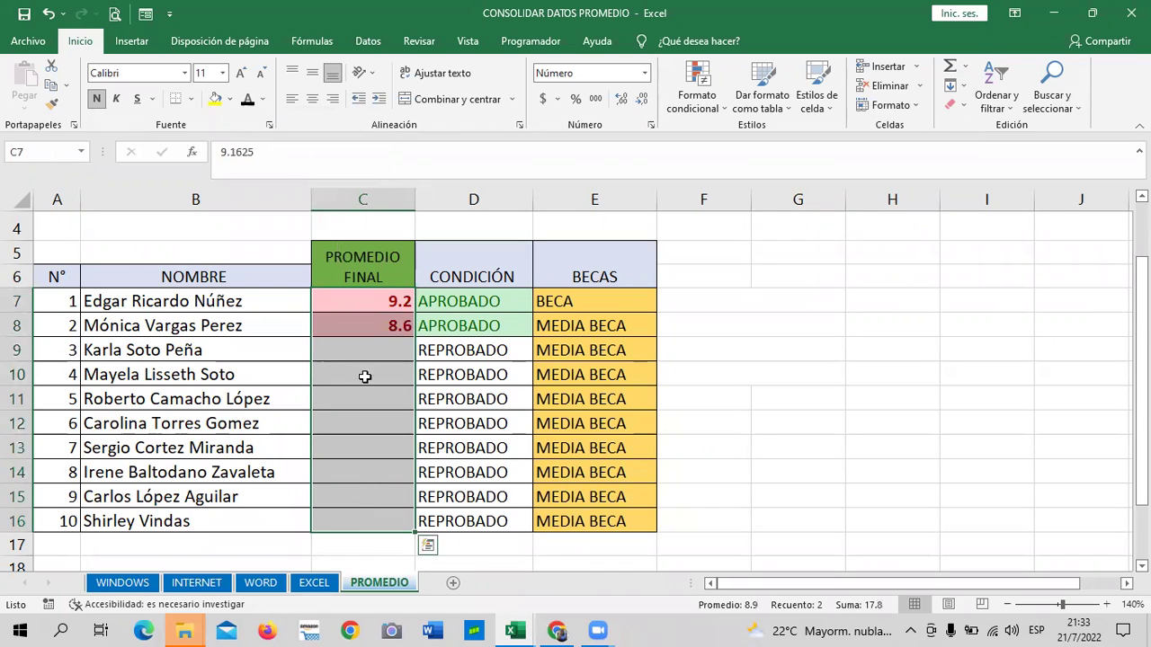
pyautogui.click(781, 352)
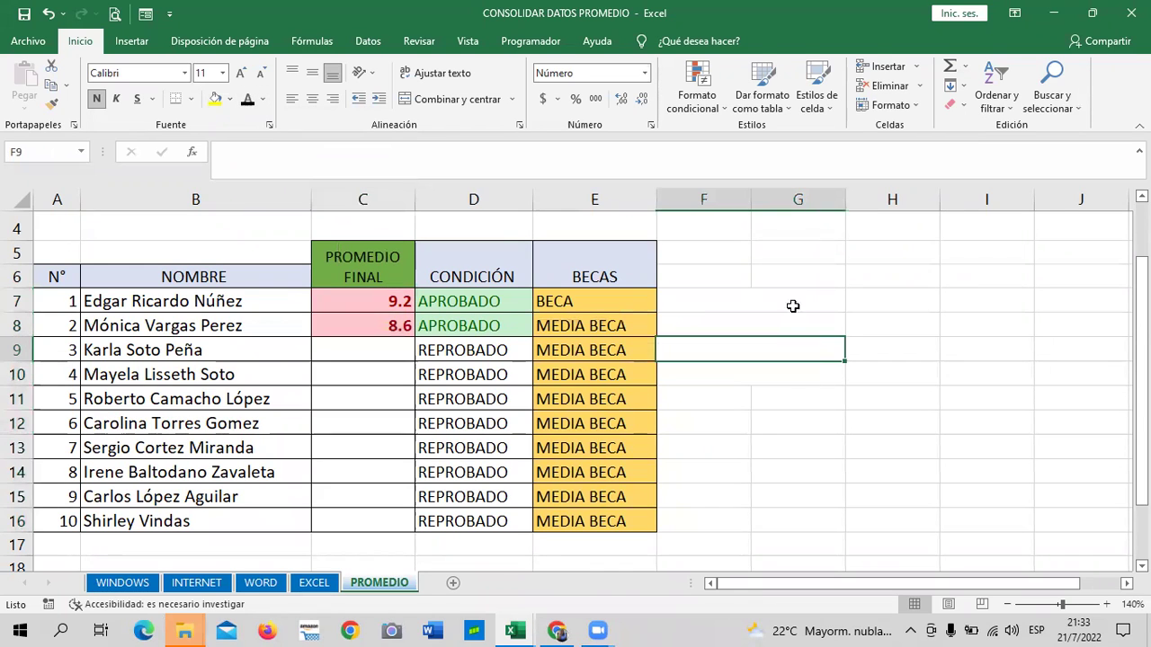
pyautogui.moveTo(360, 312); pyautogui.dragTo(369, 522)
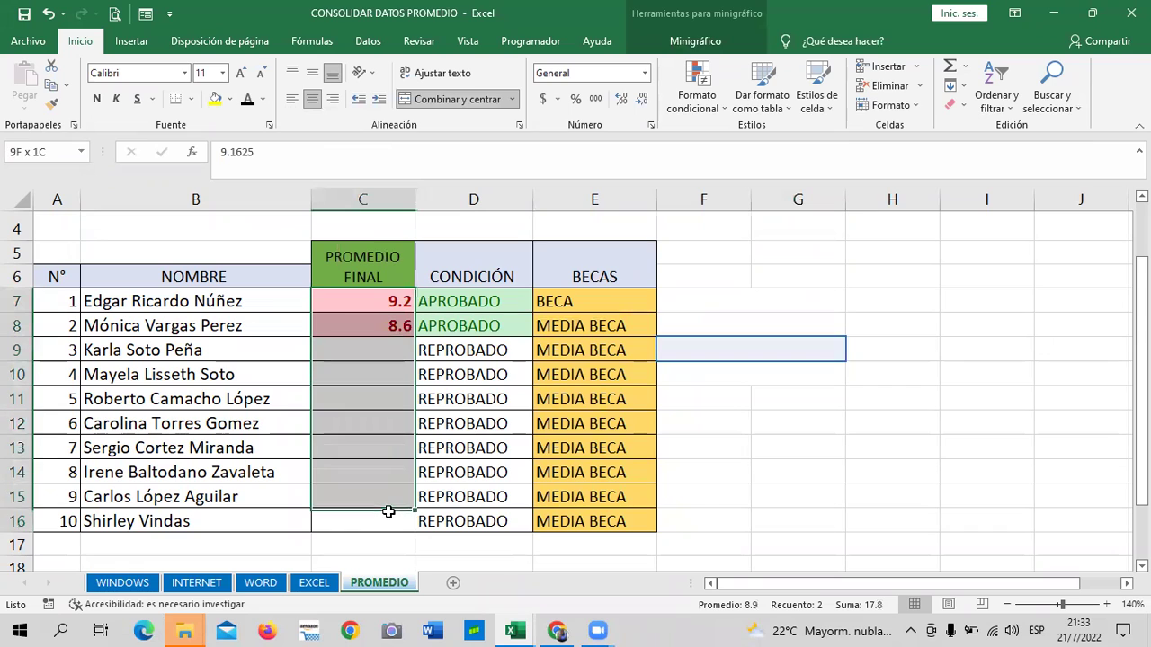
pyautogui.click(722, 106)
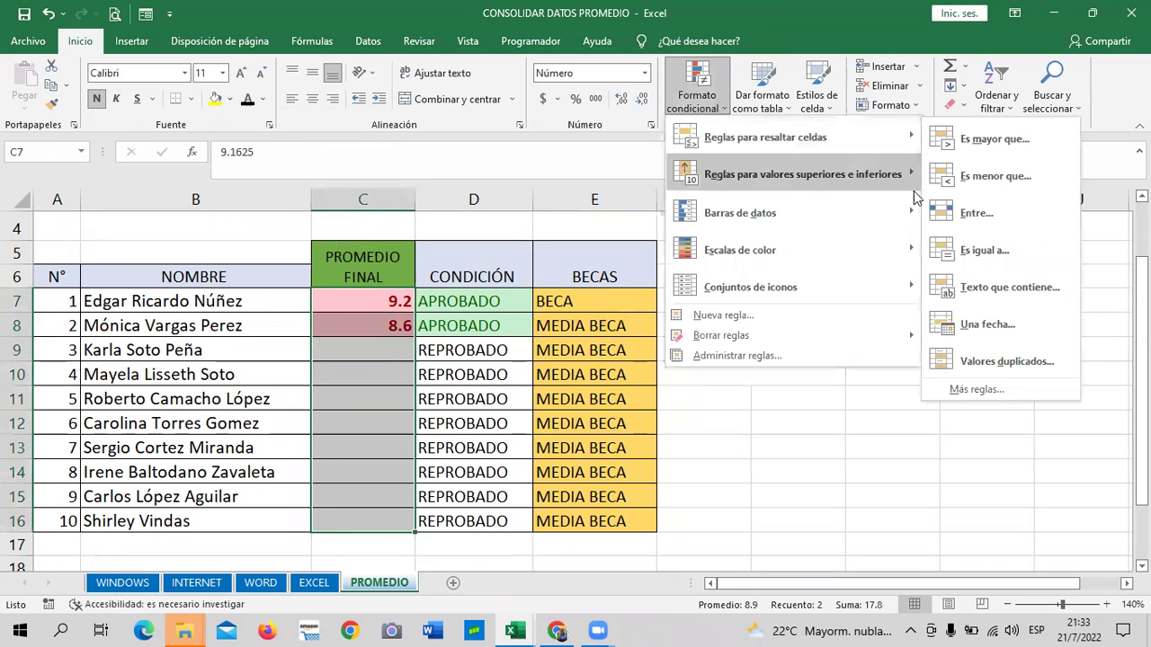
# - Clear the averages' conditional formatting rules, review the row 8–9 formulas, and select C9
pyautogui.moveTo(721, 336)
pyautogui.click(643, 337)
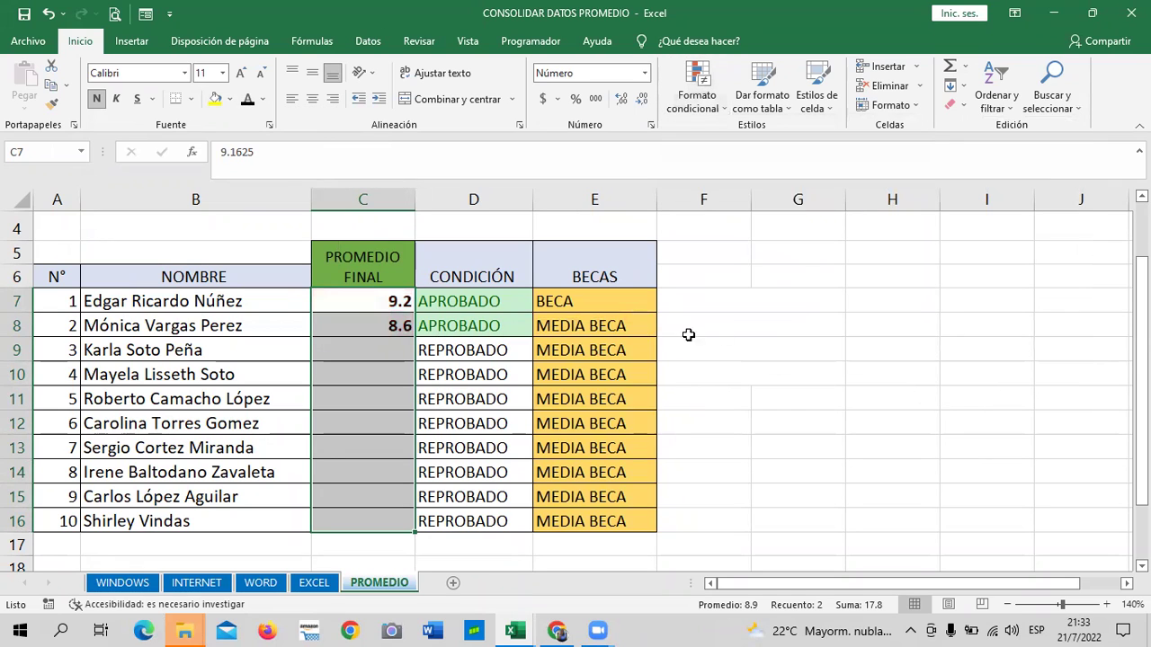
pyautogui.click(789, 341)
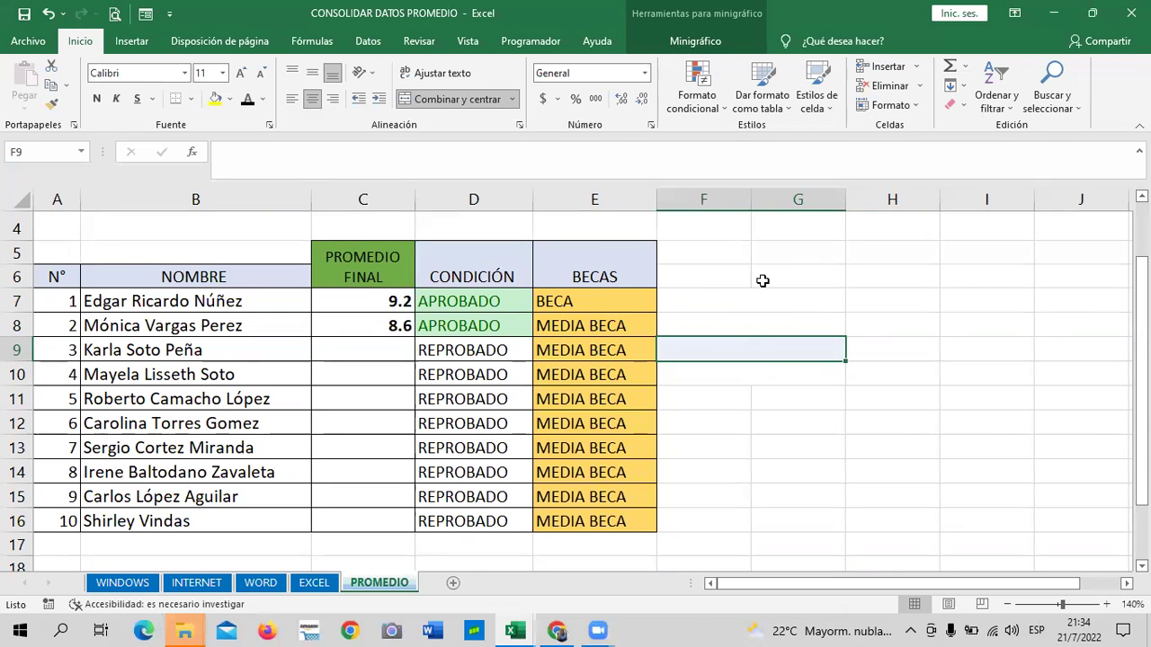
pyautogui.click(348, 326)
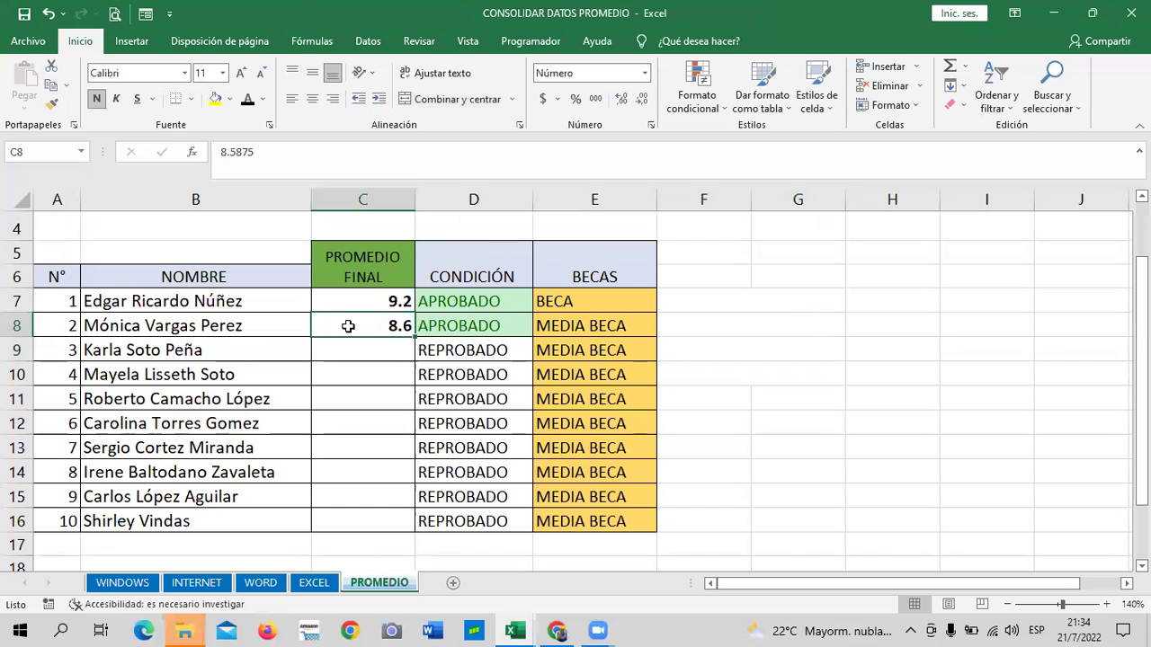
pyautogui.click(554, 319)
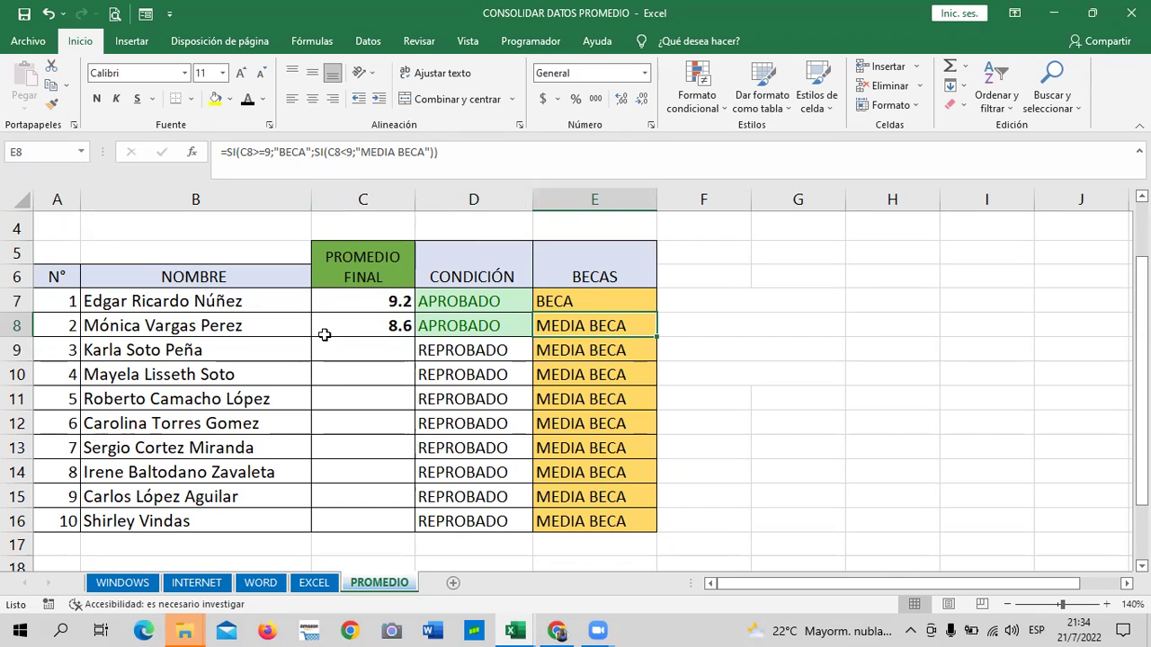
pyautogui.click(595, 350)
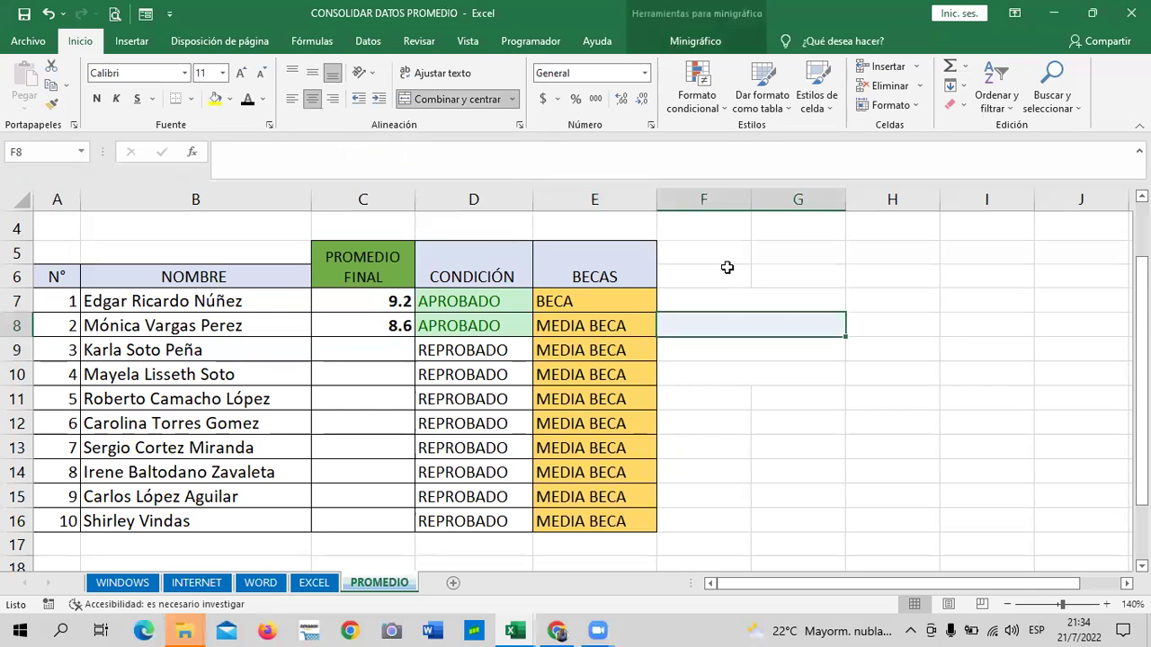
pyautogui.click(344, 347)
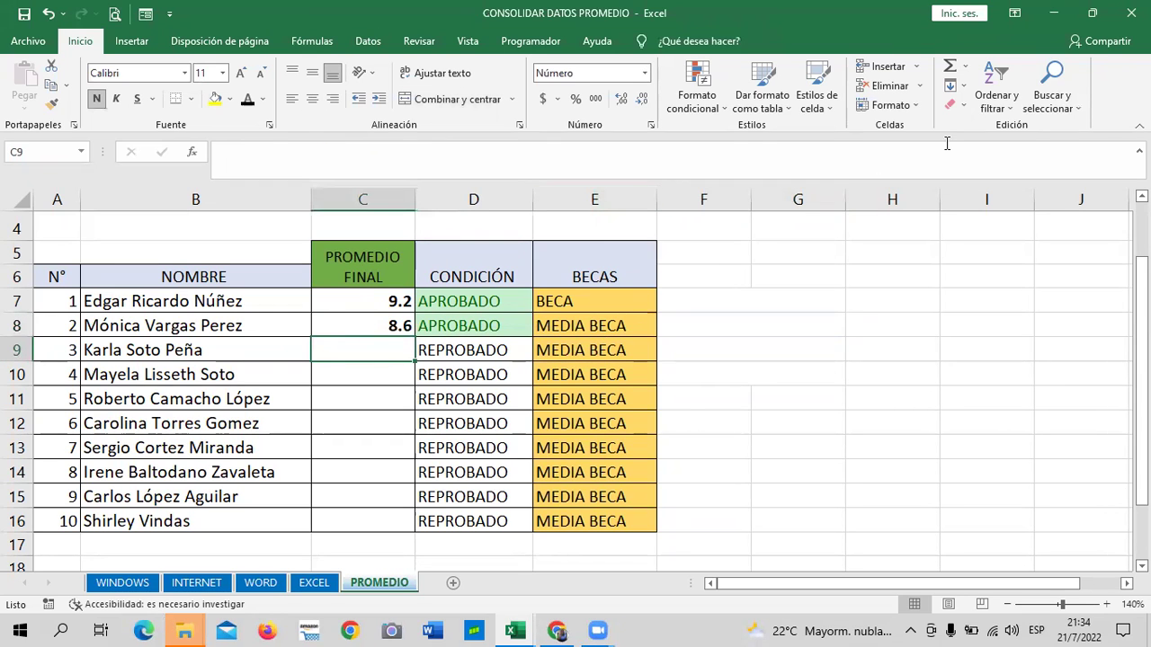
# - In Consolidar, delete the four old $E$8 references
pyautogui.click(368, 40)
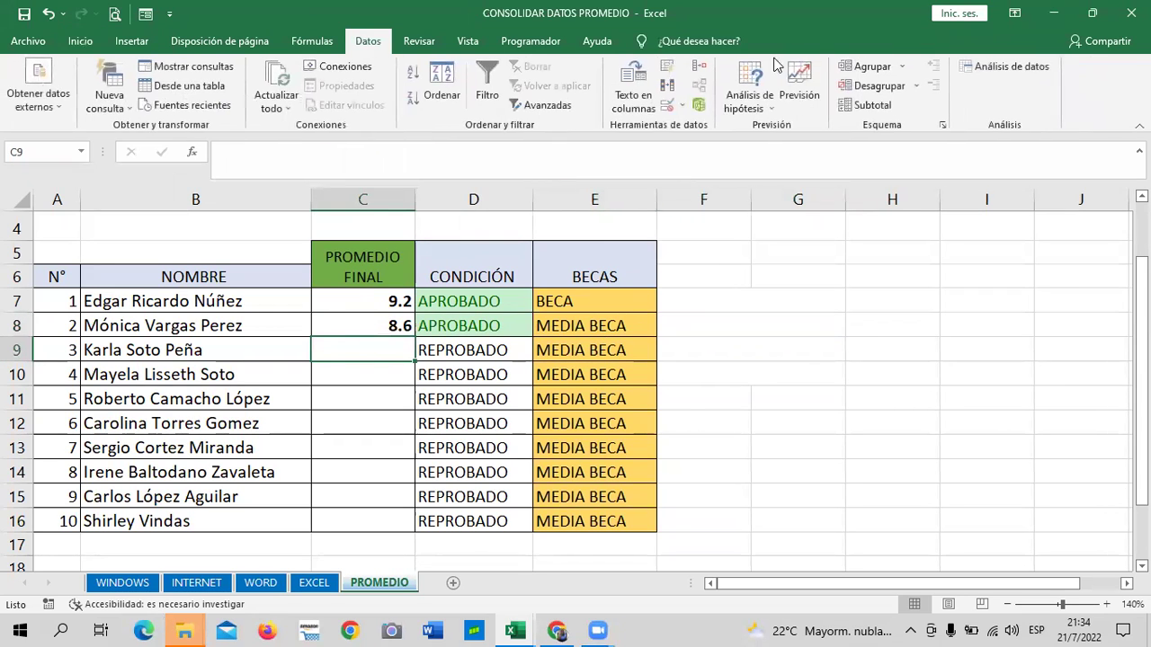
pyautogui.click(700, 67)
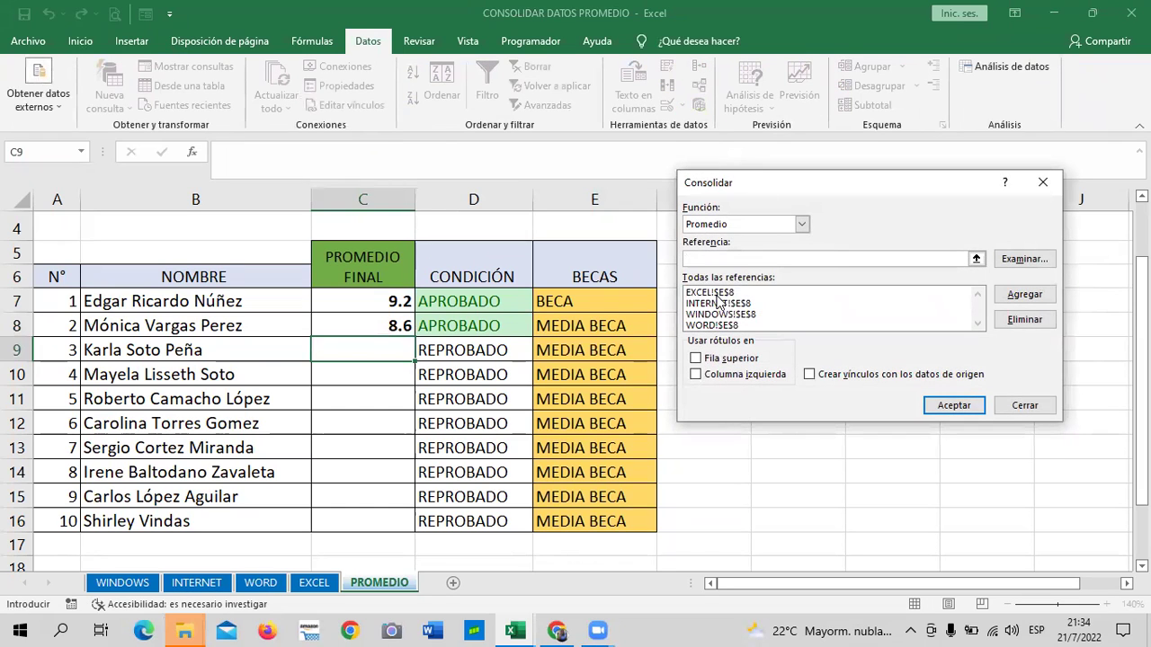
pyautogui.click(717, 293)
pyautogui.click(1024, 320)
pyautogui.click(736, 304)
pyautogui.click(1025, 320)
pyautogui.click(716, 304)
pyautogui.click(1007, 320)
pyautogui.click(746, 293)
pyautogui.click(1012, 324)
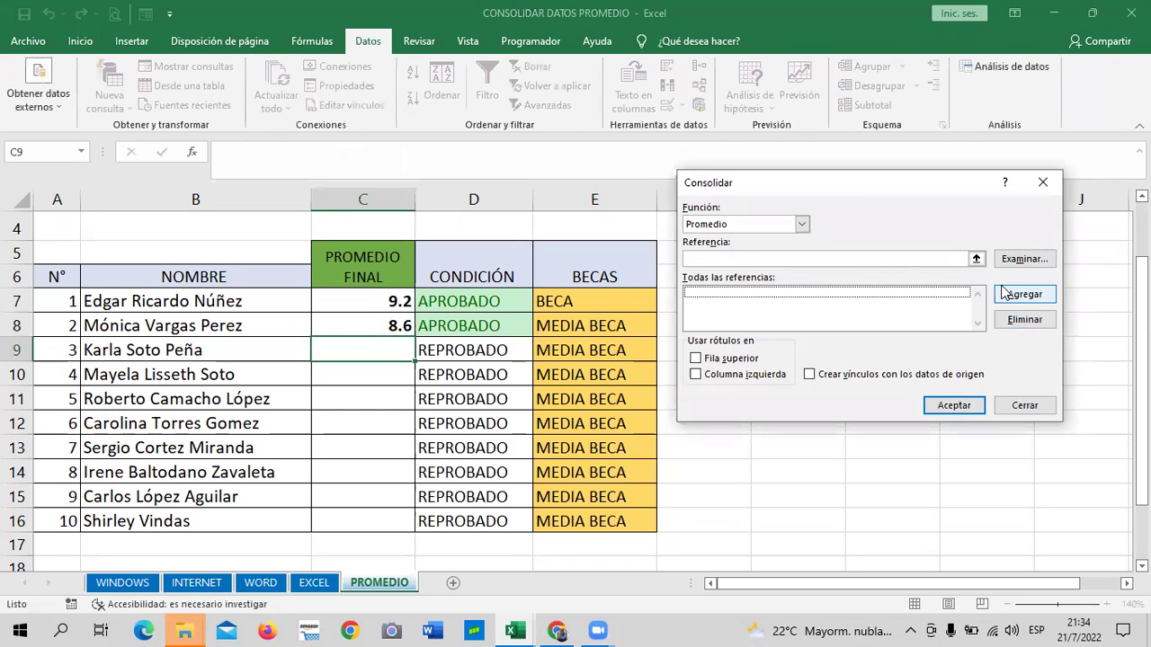
# - Add WINDOWS!$E$9 and INTERNET!$E$9 as references, dismissing the duplicate warning
pyautogui.click(975, 259)
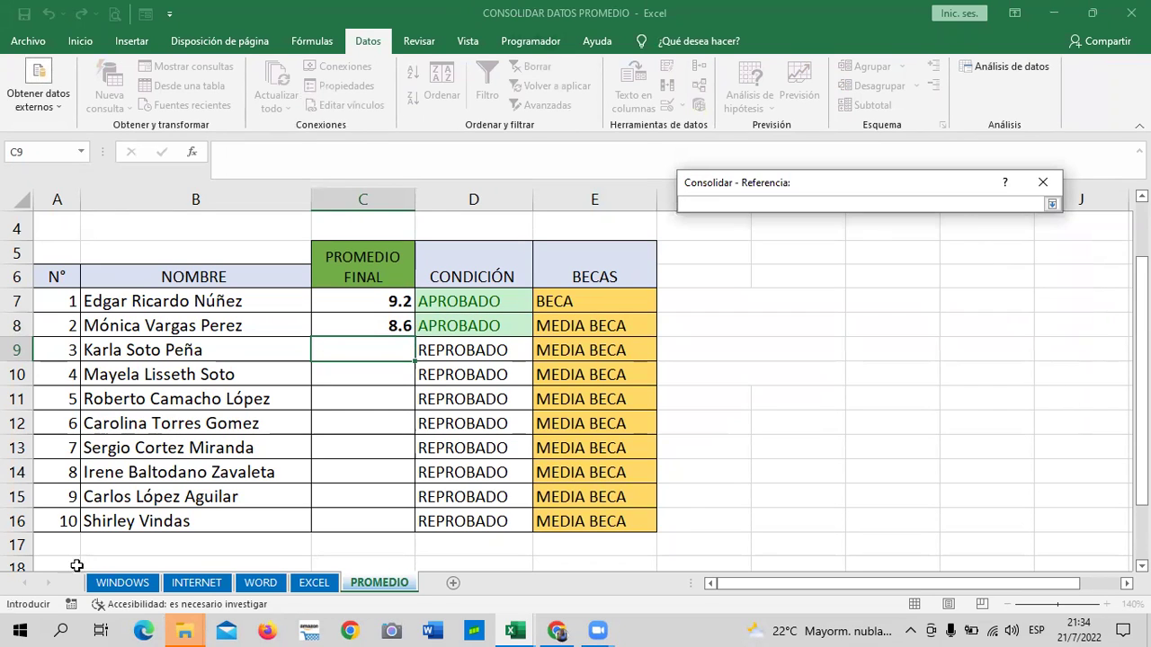
pyautogui.click(101, 582)
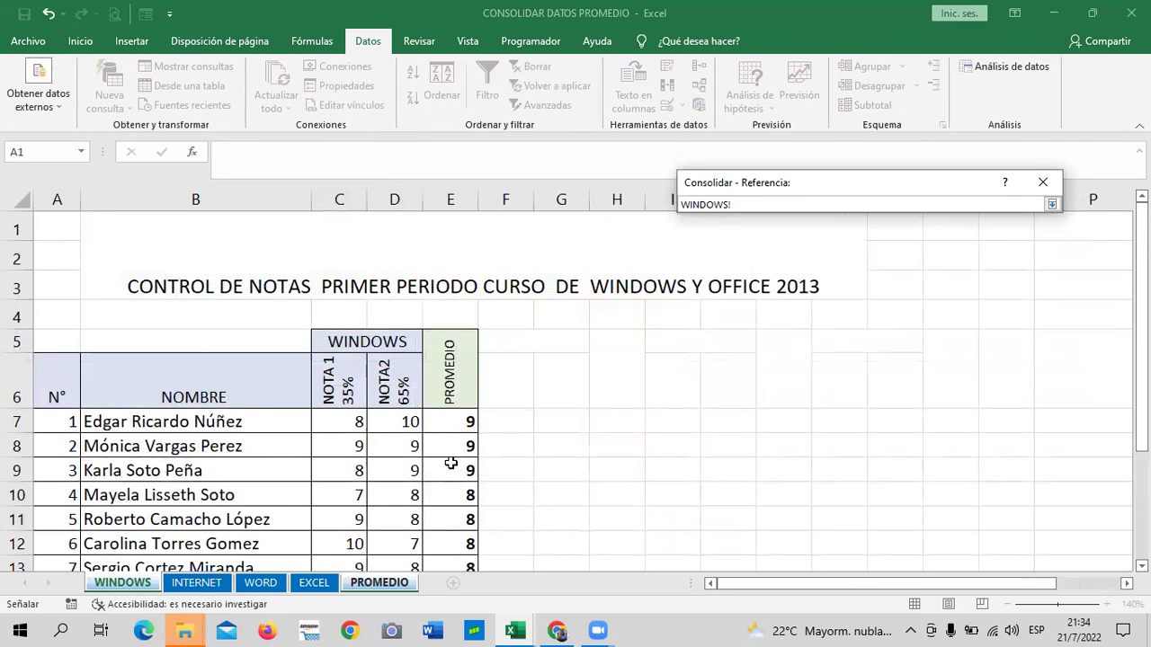
pyautogui.scroll(-1, 450, 463)
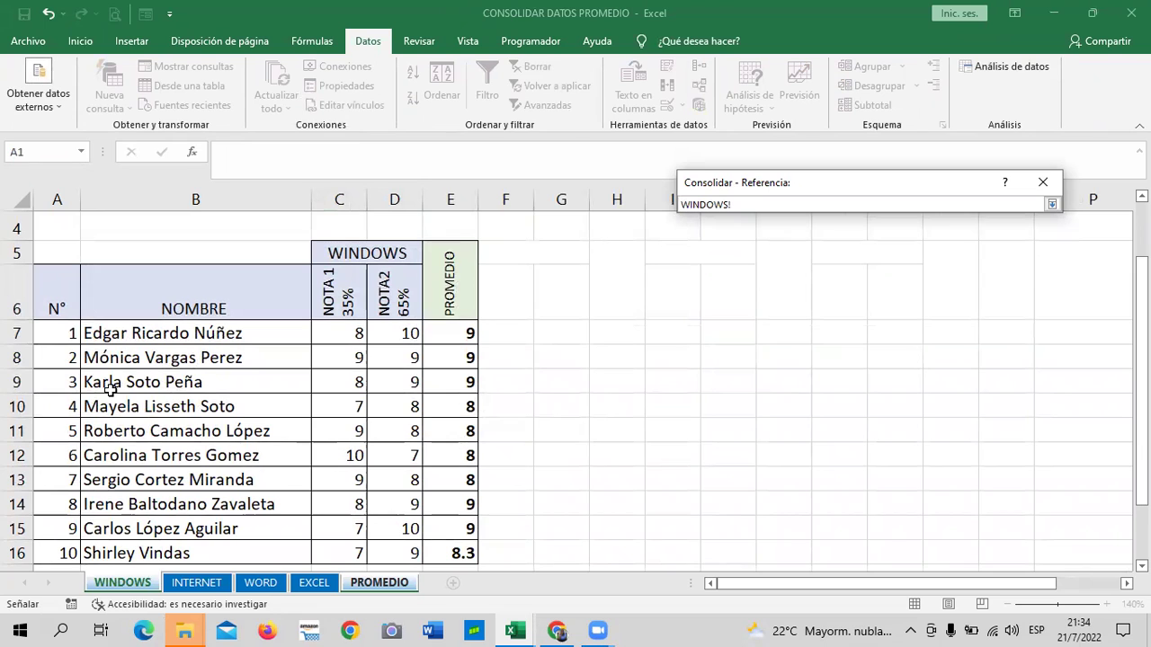
pyautogui.click(451, 382)
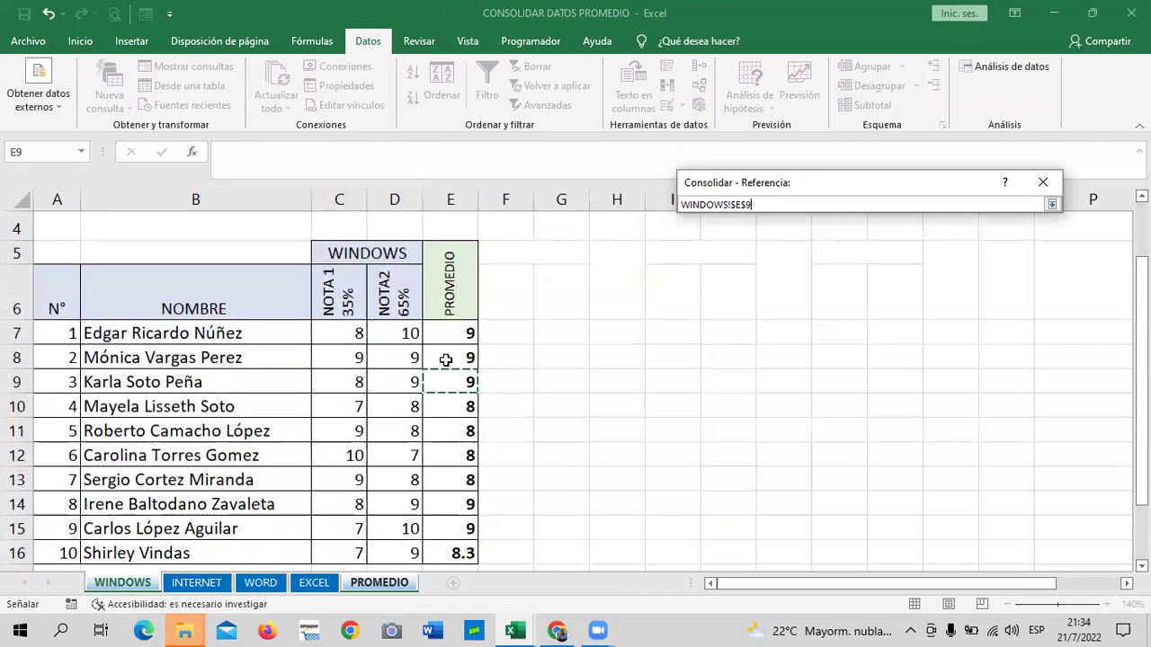
pyautogui.click(1051, 205)
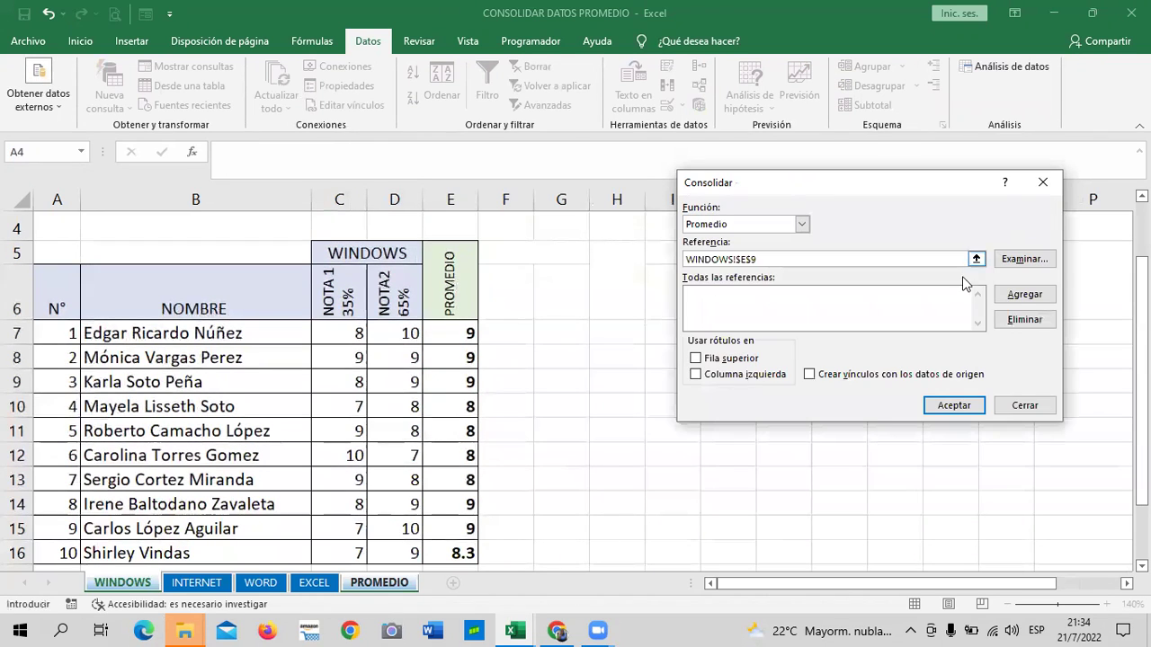
pyautogui.click(1024, 294)
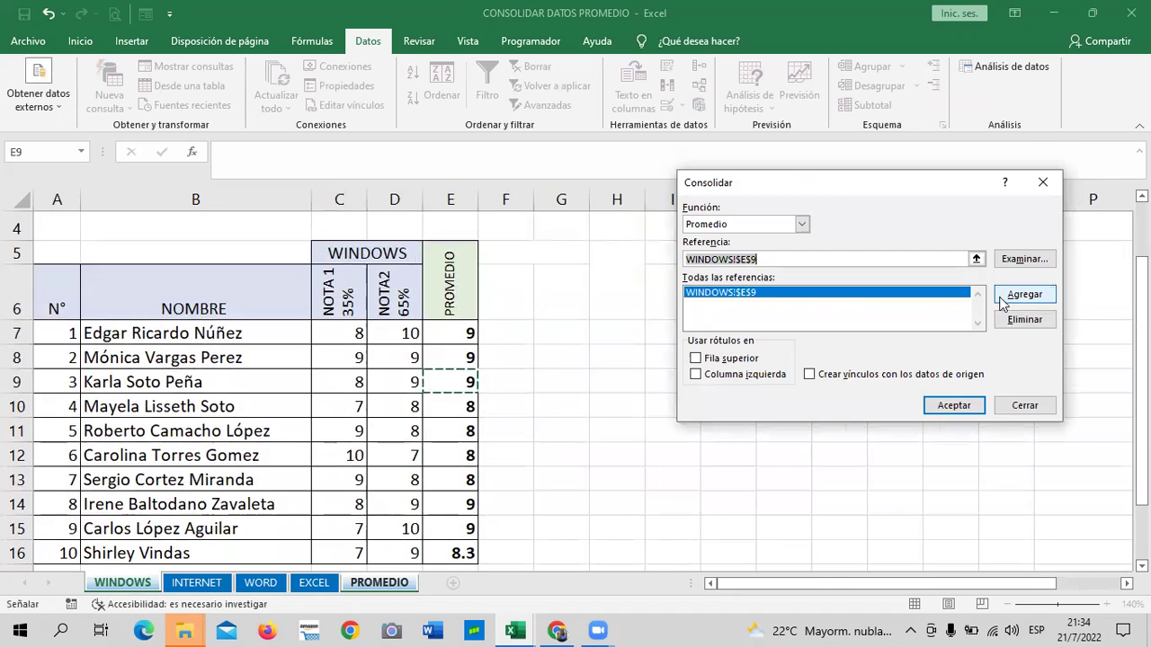
pyautogui.click(180, 586)
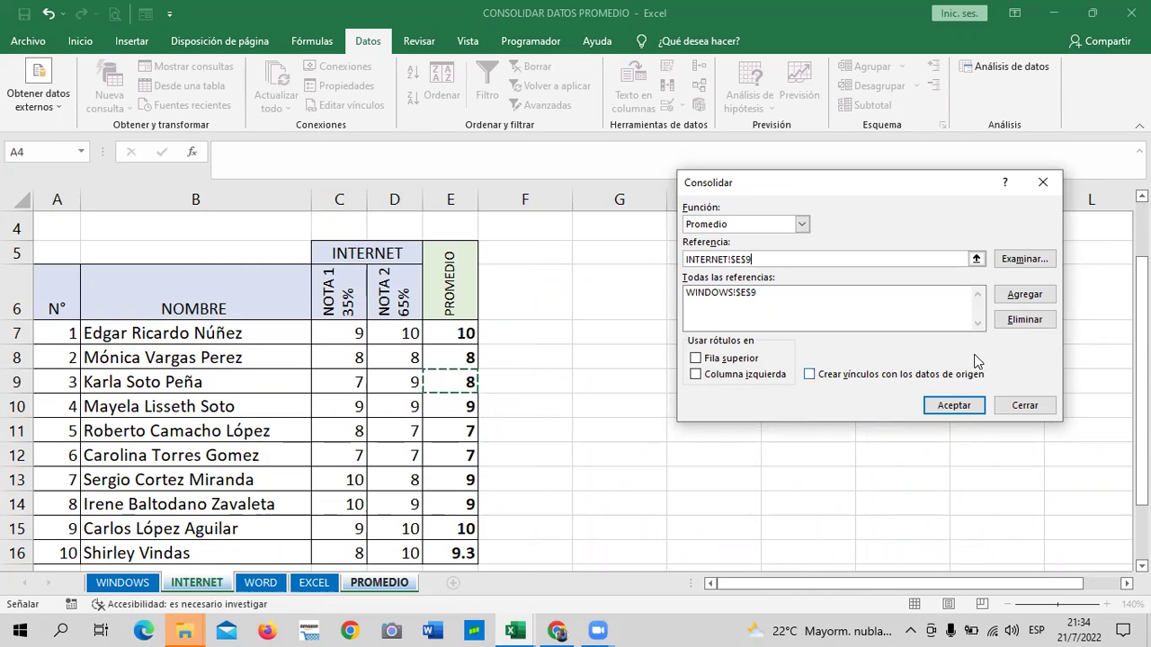
pyautogui.click(1024, 297)
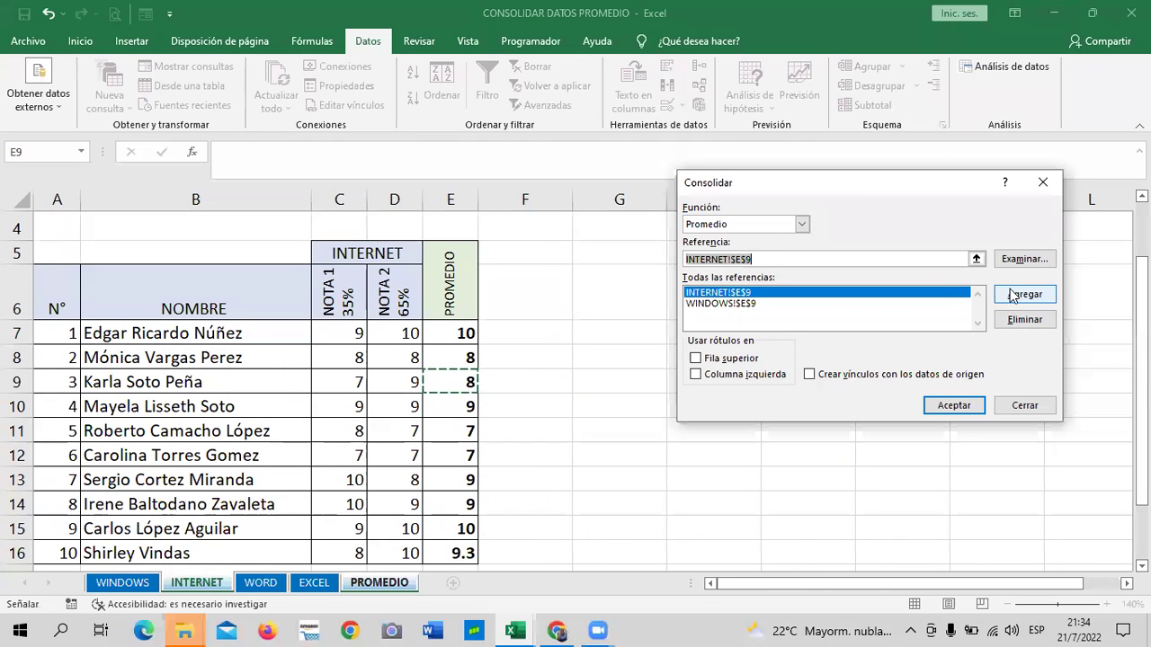
pyautogui.click(1020, 295)
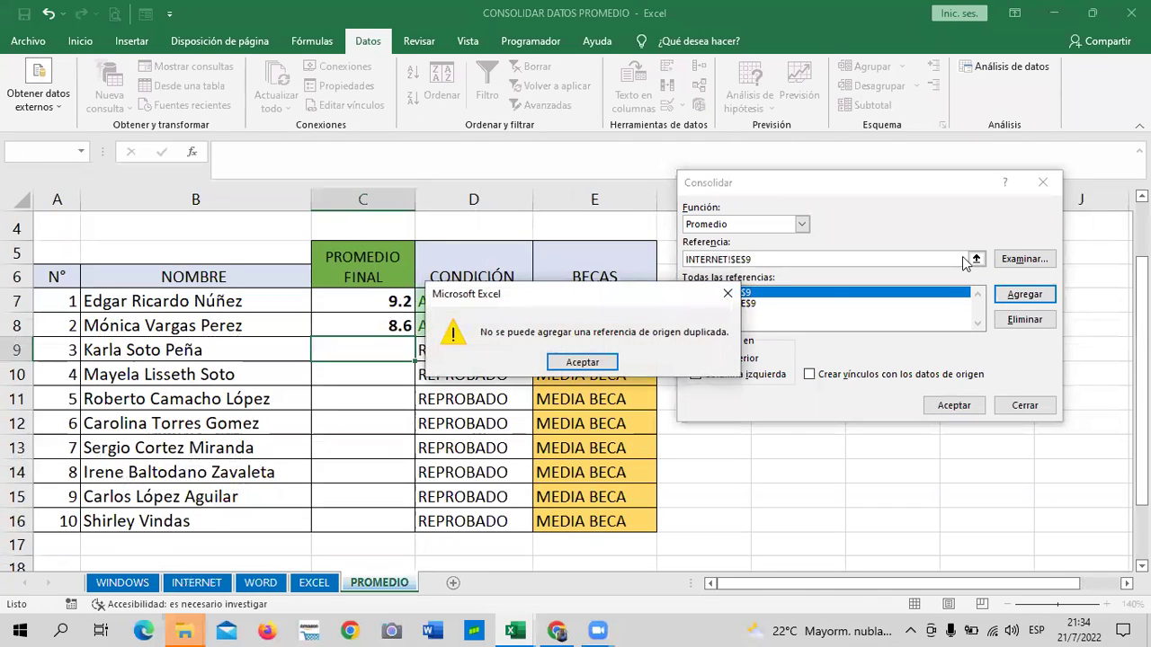
pyautogui.click(583, 361)
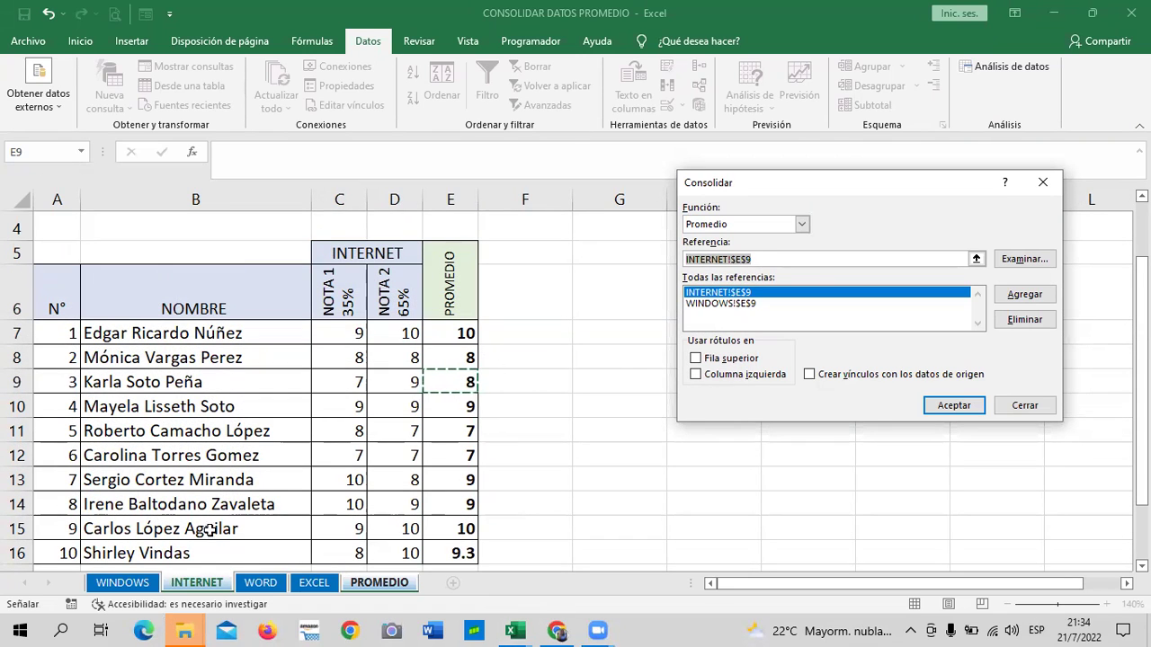
# - Add WORD!$E$9 and EXCEL!$E$9, then accept to average them into C9
pyautogui.click(258, 584)
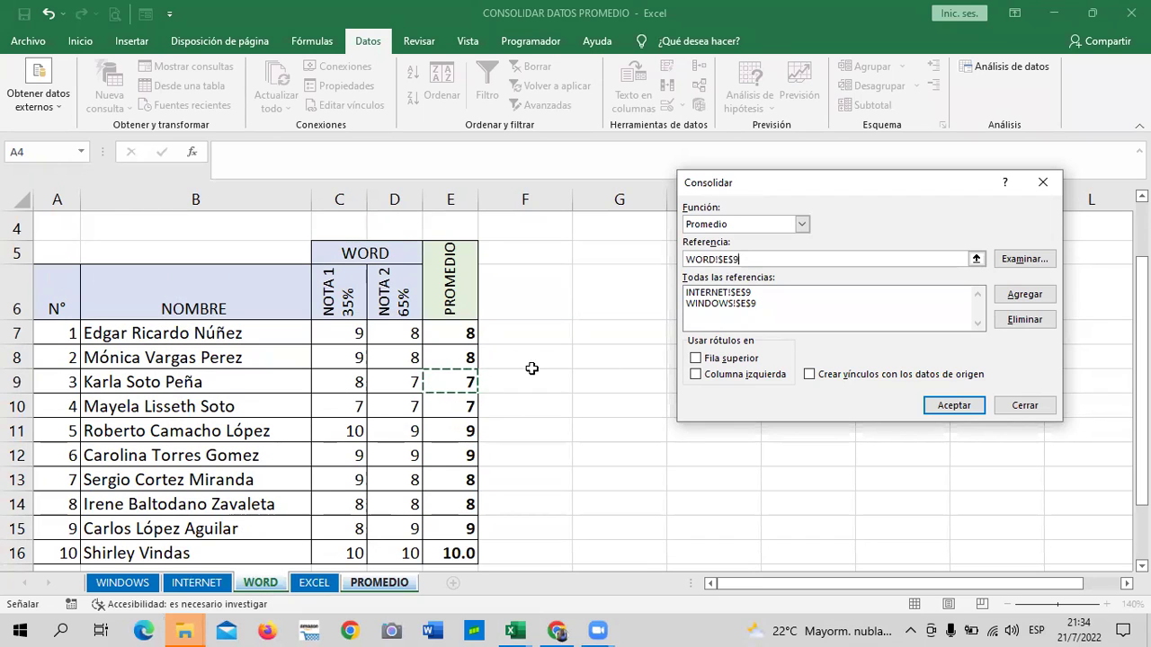
pyautogui.click(1045, 299)
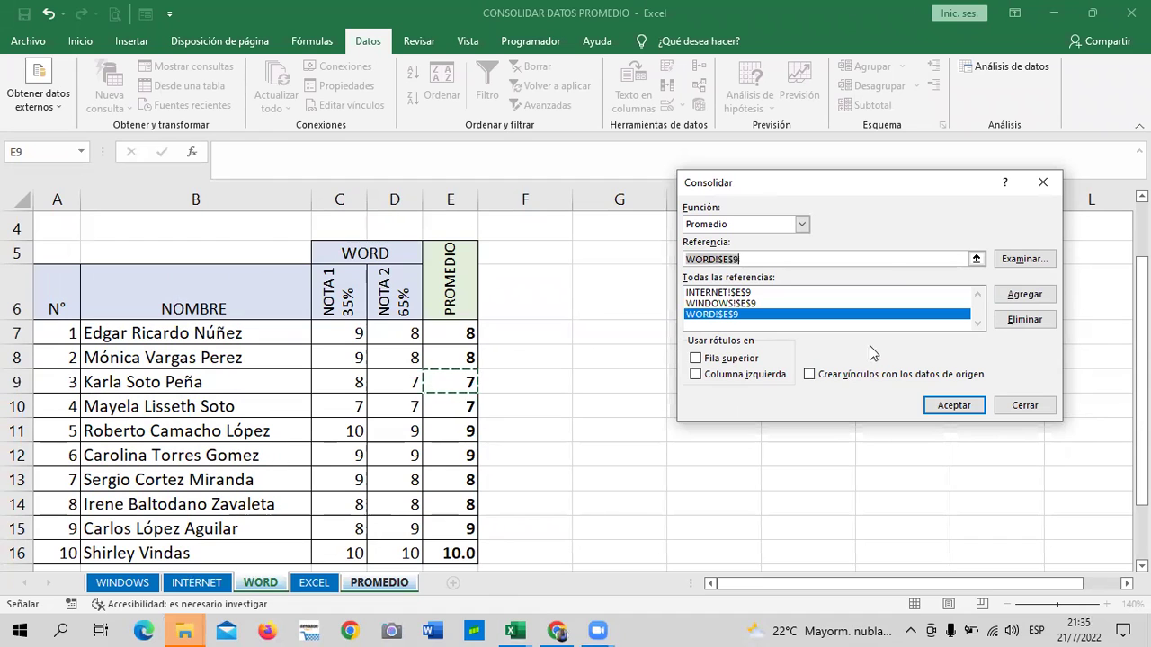
pyautogui.click(976, 259)
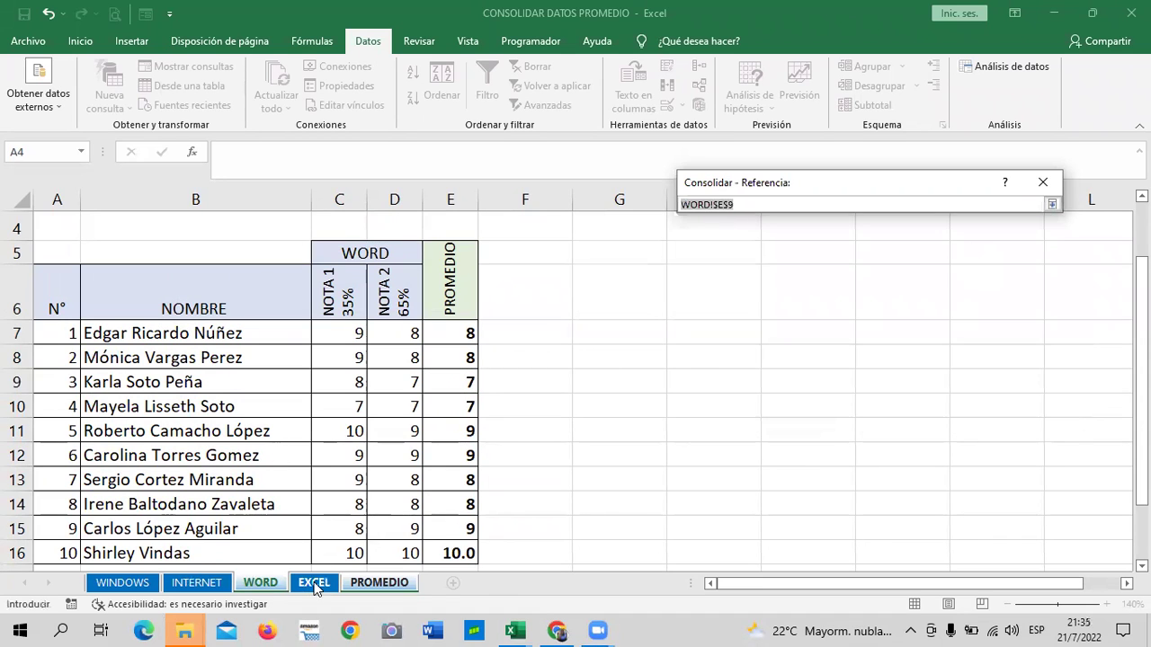
pyautogui.click(314, 583)
pyautogui.click(431, 465)
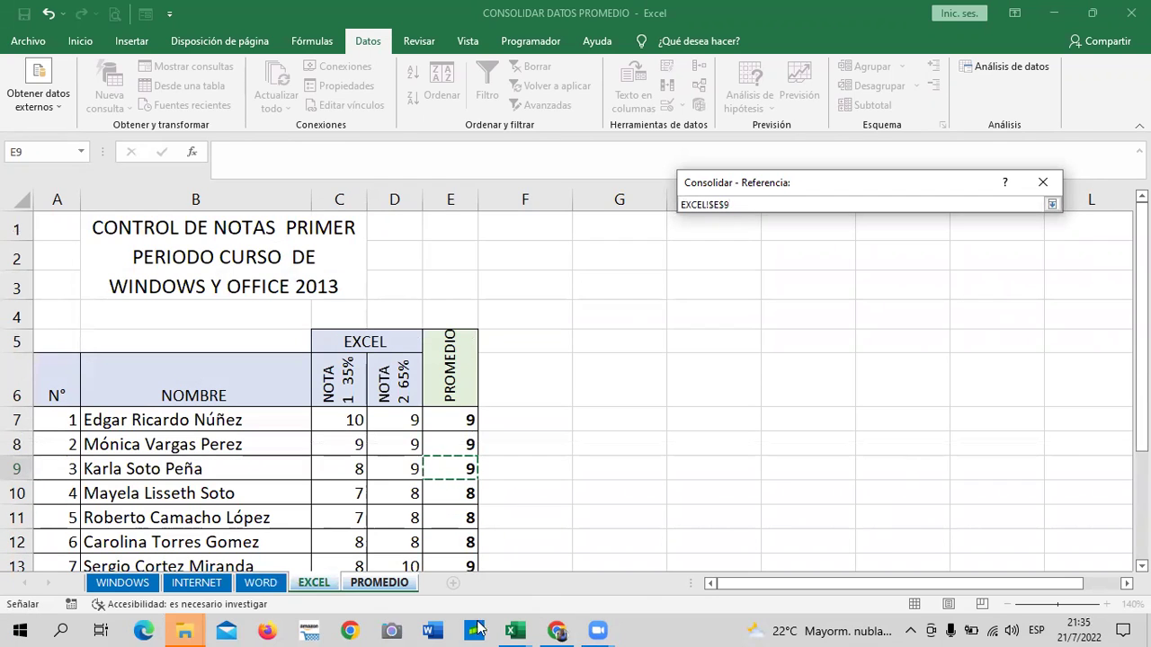
pyautogui.click(1051, 205)
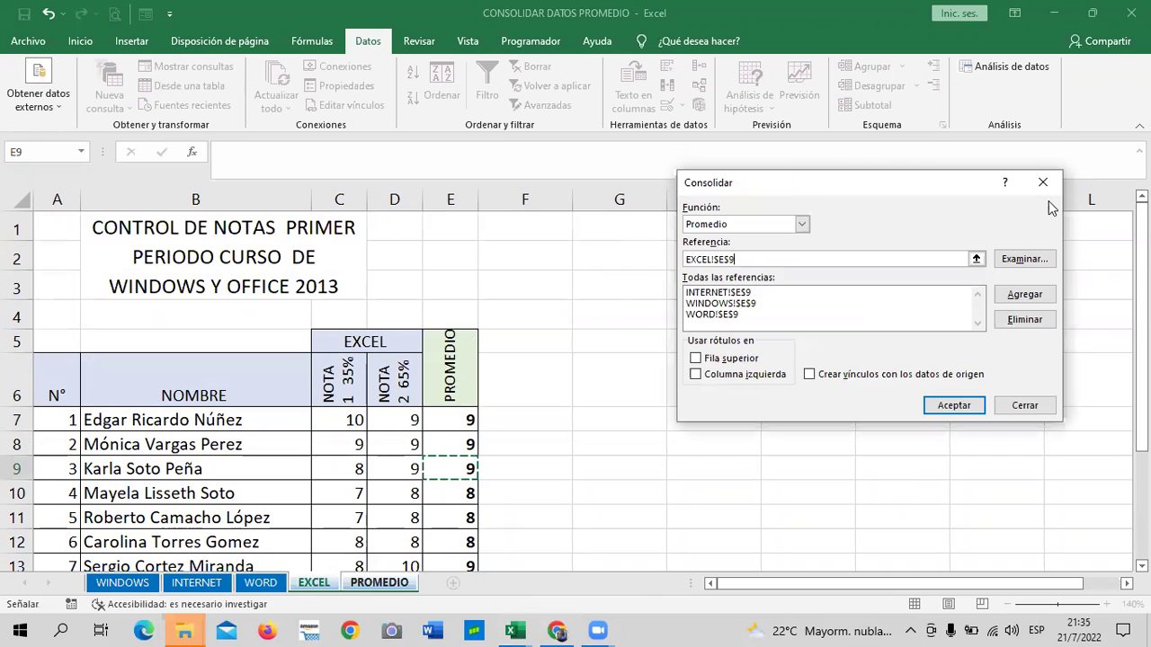
pyautogui.click(1025, 295)
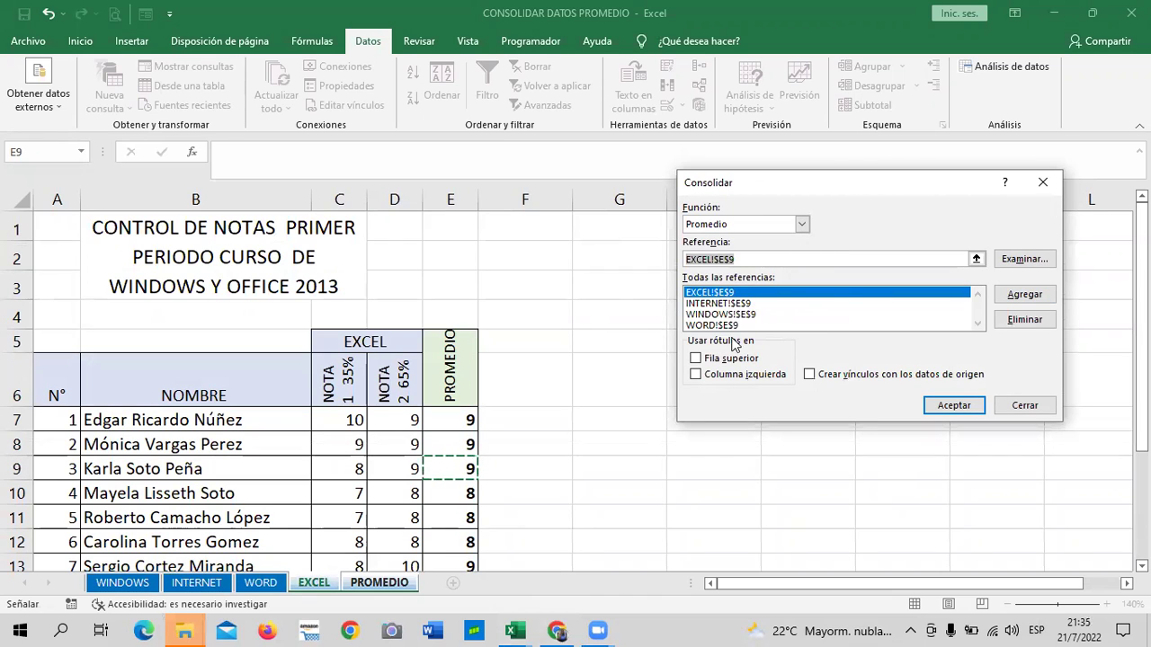
pyautogui.click(954, 405)
# - Show C9 with one decimal so it reads 8.2
pyautogui.click(950, 389)
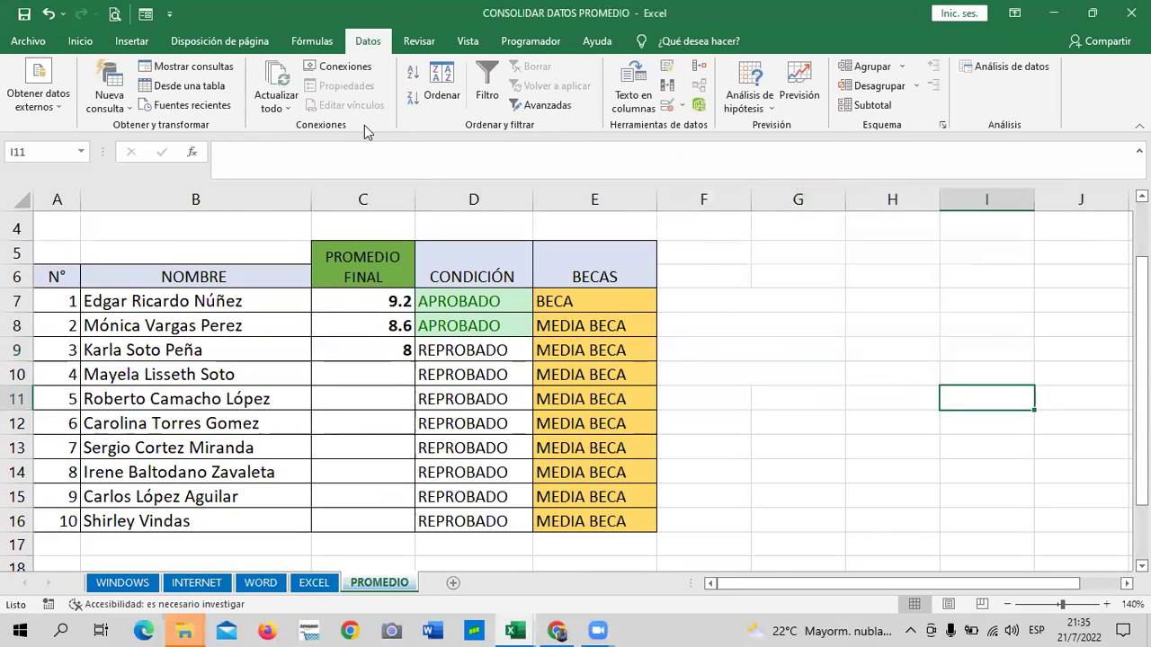
pyautogui.click(349, 354)
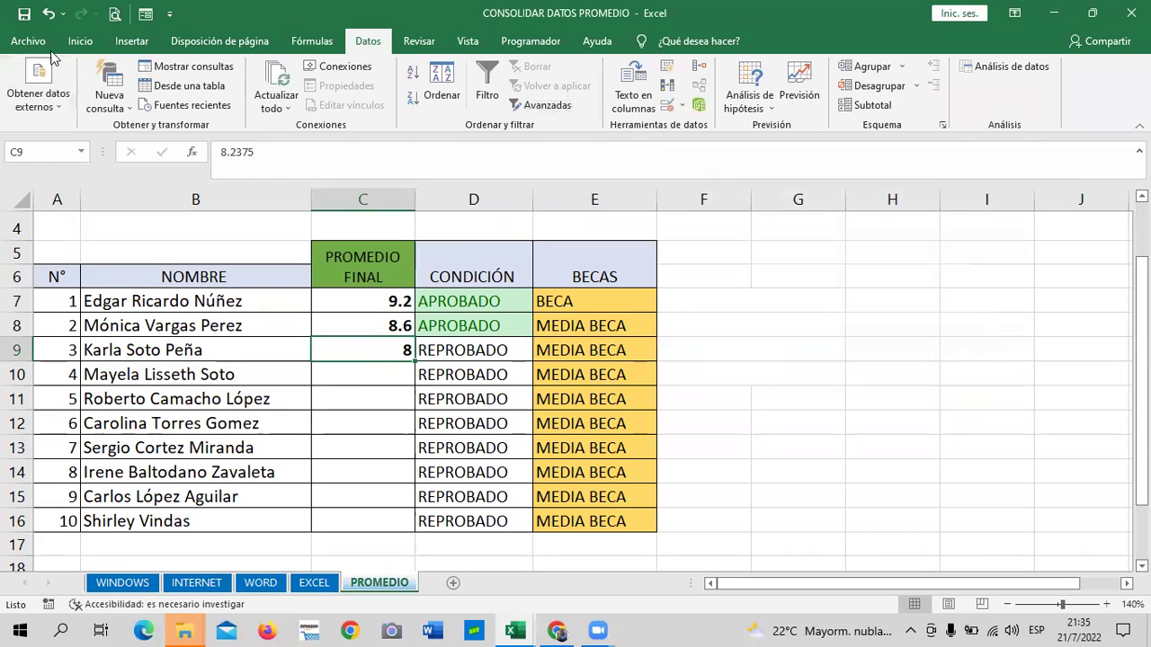
pyautogui.click(80, 40)
pyautogui.click(623, 101)
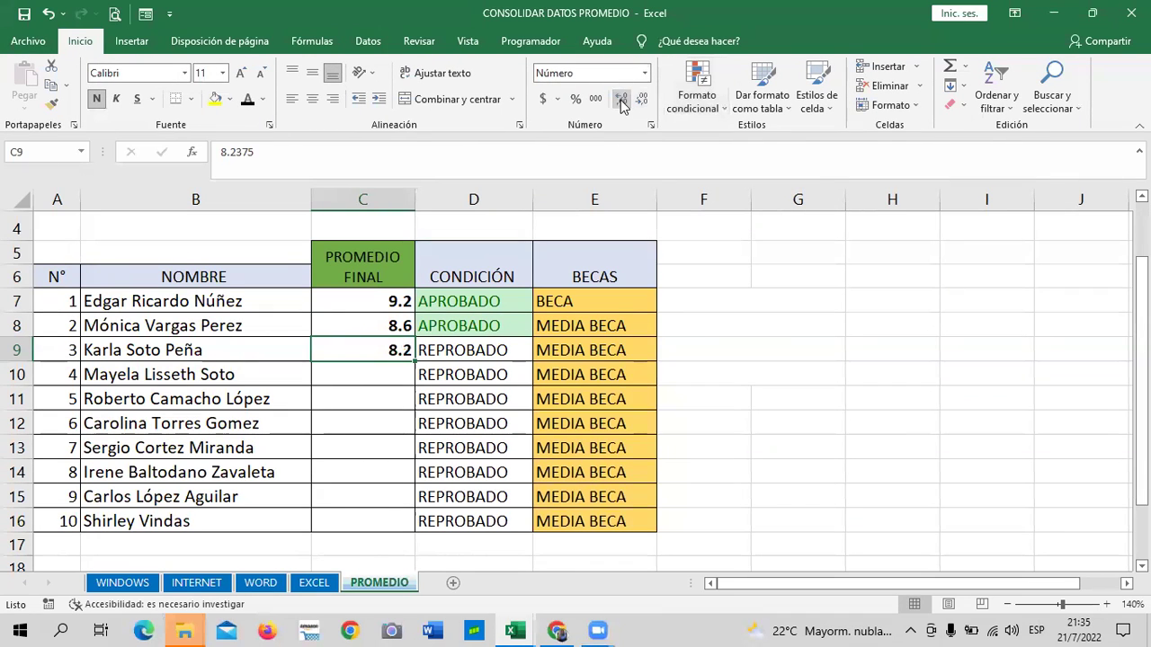
pyautogui.click(807, 375)
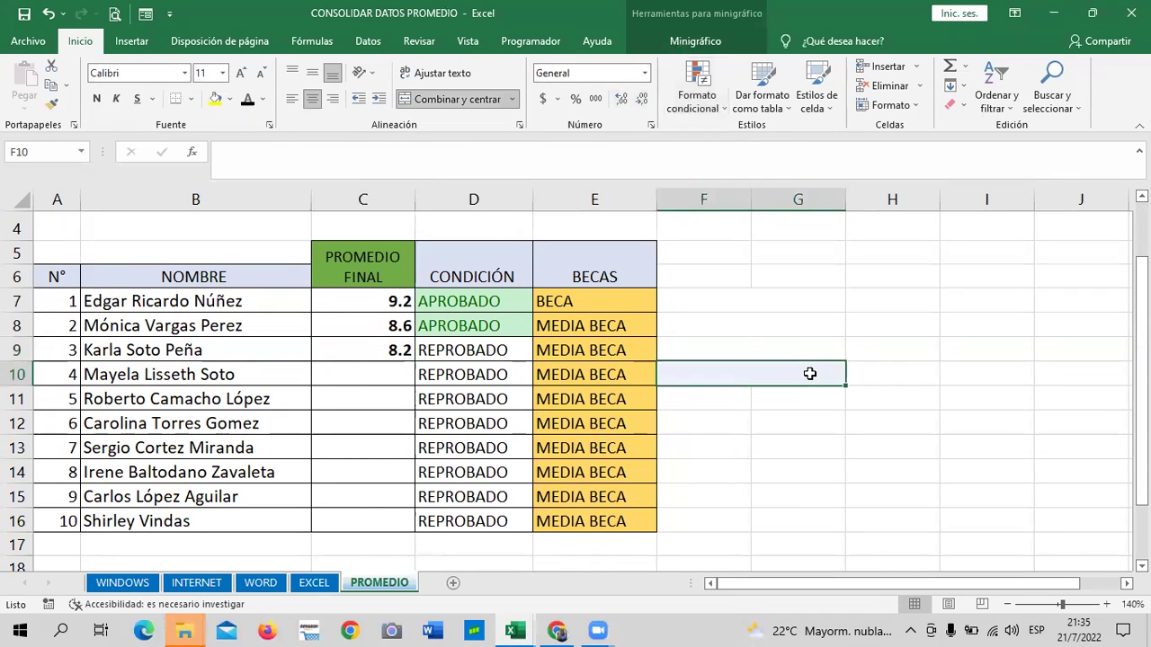
# - Check the D9 pass/fail formula and the exact values in C9 and C7
pyautogui.click(444, 354)
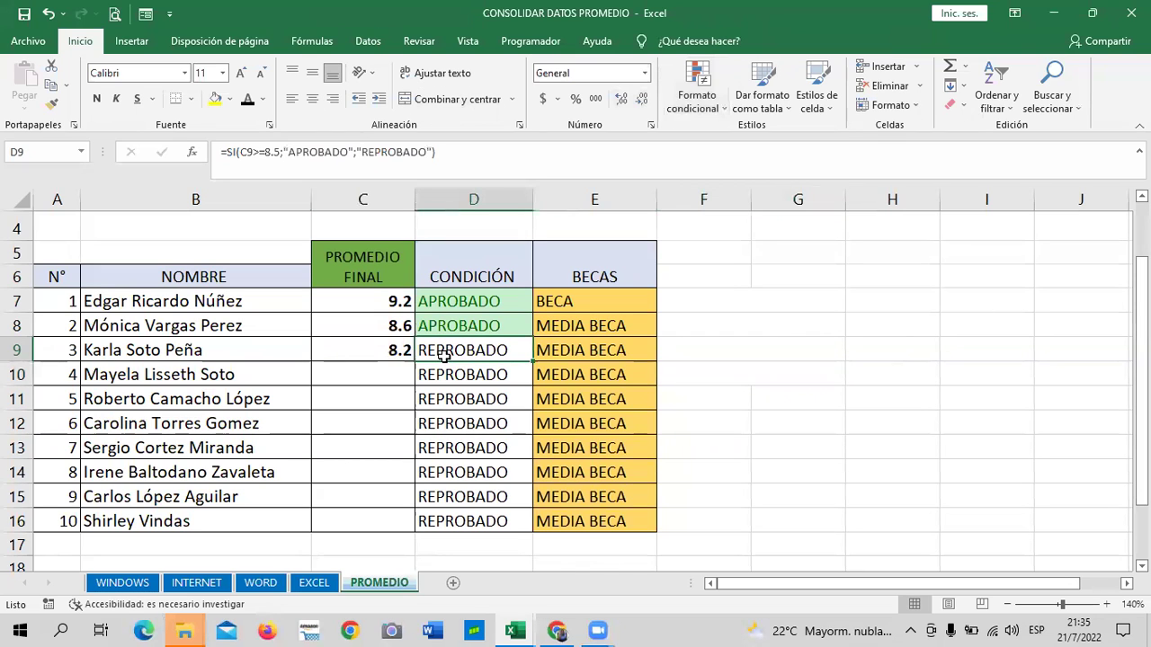
pyautogui.click(786, 329)
pyautogui.click(481, 351)
pyautogui.click(805, 354)
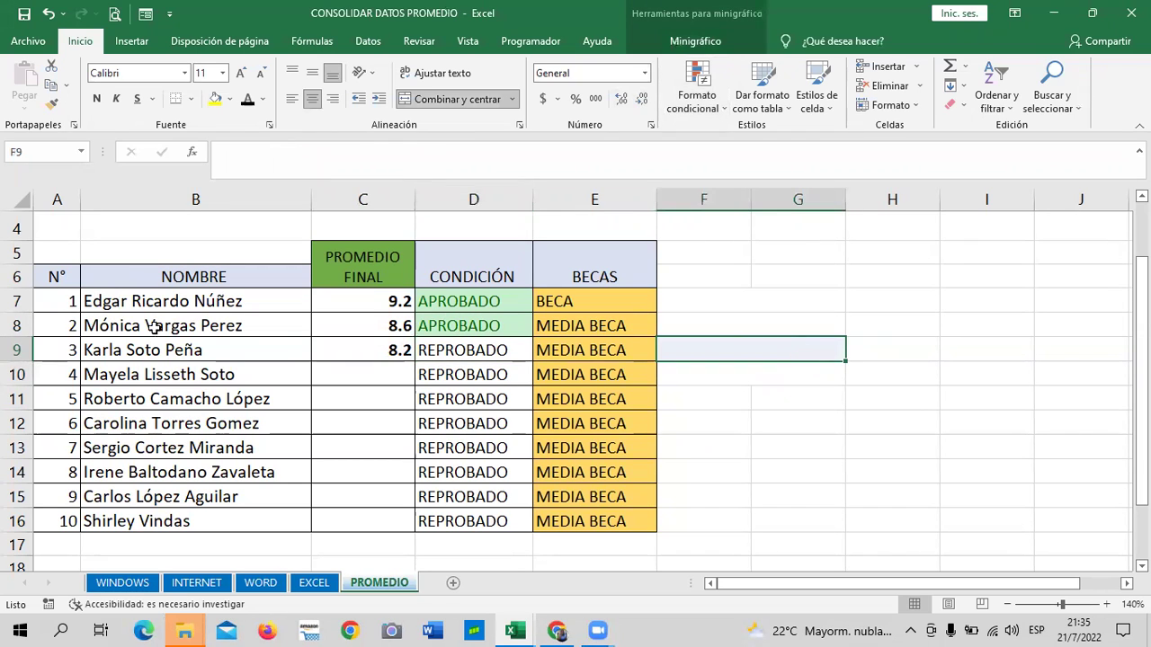
pyautogui.click(347, 352)
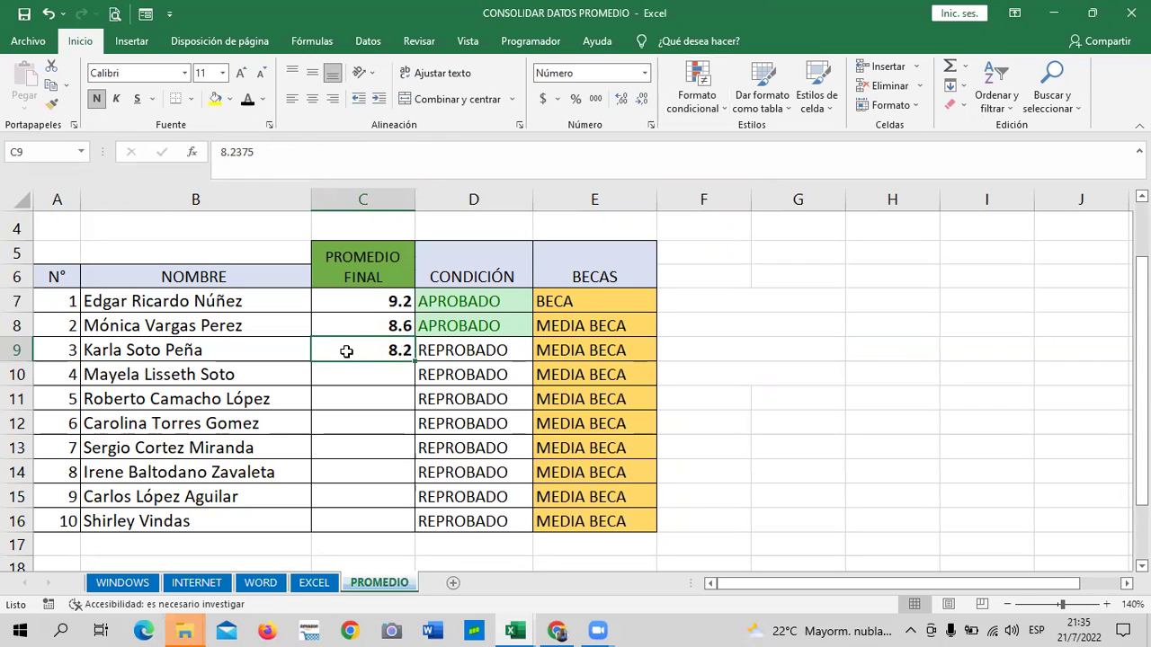
pyautogui.click(347, 300)
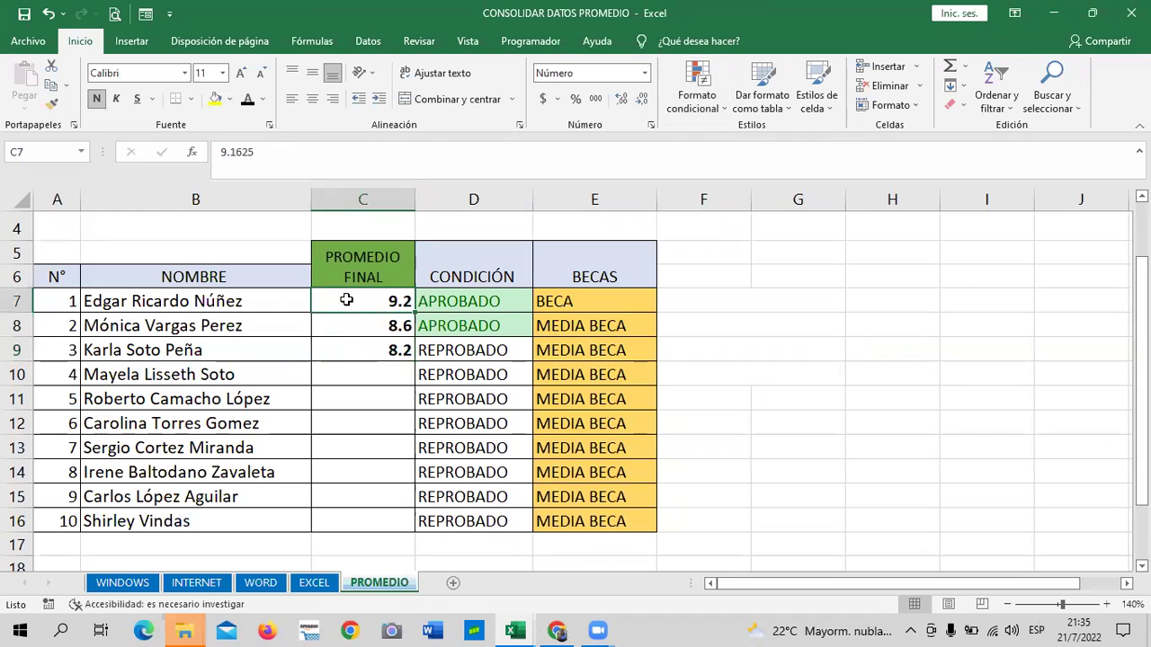
# - Rerun the Promedio consolidation with 'Crear vínculos con los datos de origen' enabled
pyautogui.click(368, 41)
pyautogui.click(699, 67)
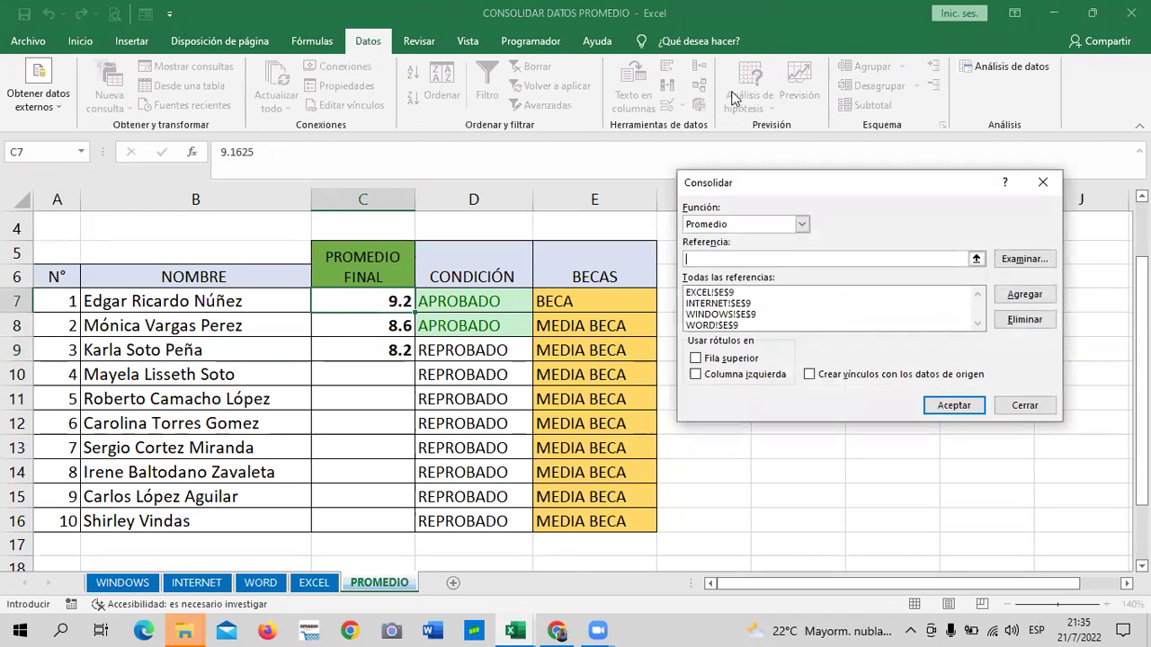
pyautogui.click(831, 377)
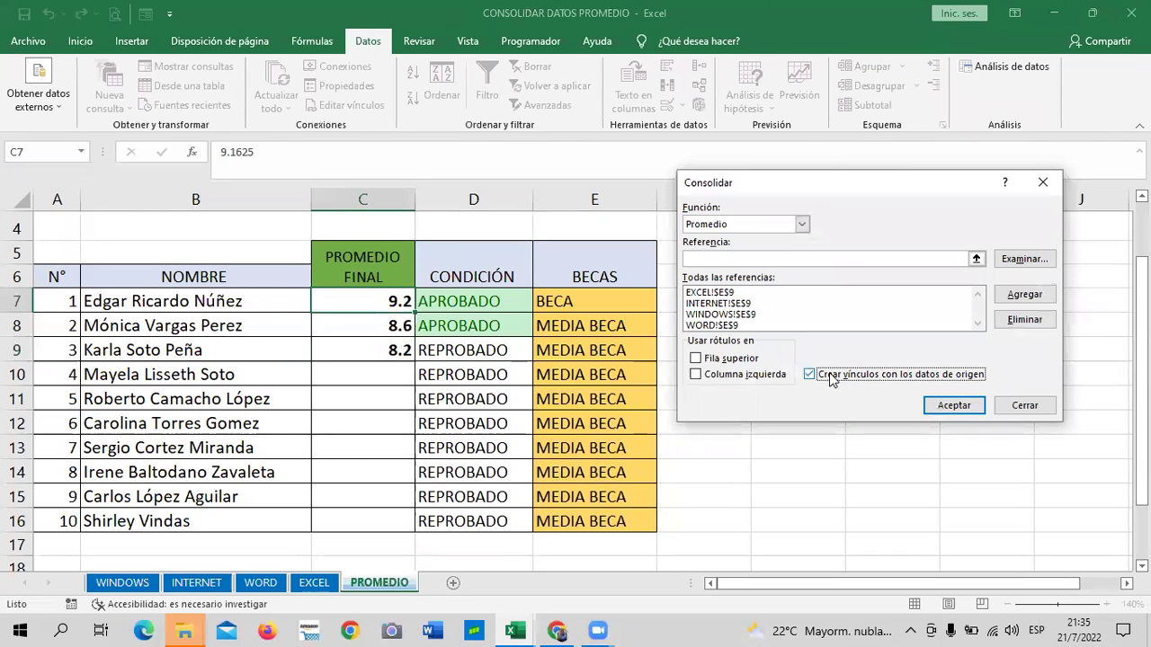
pyautogui.click(953, 405)
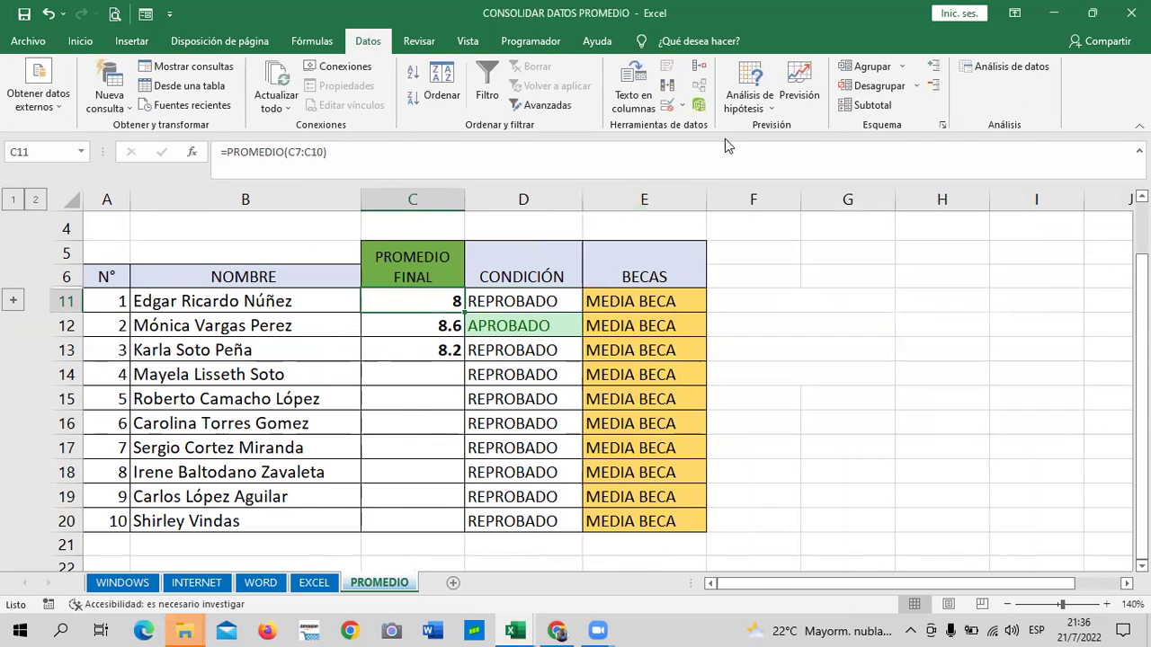
# - Give C11 one decimal so it shows 8.2, then check C12 and C13
pyautogui.click(80, 41)
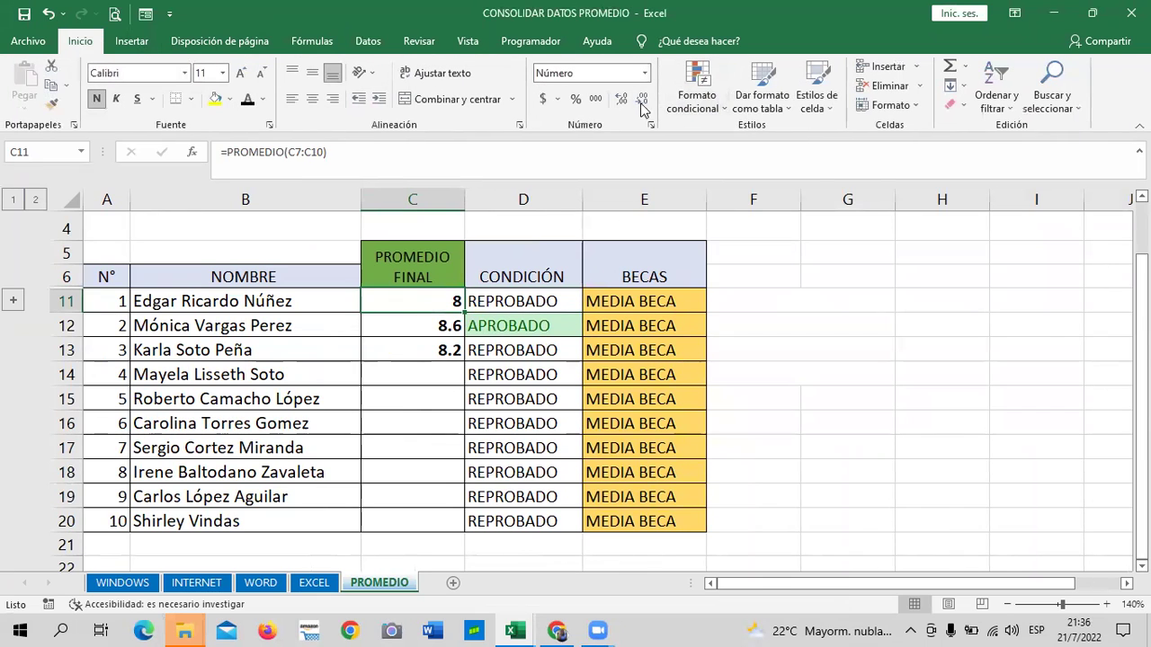
pyautogui.click(621, 99)
pyautogui.click(417, 319)
pyautogui.click(390, 343)
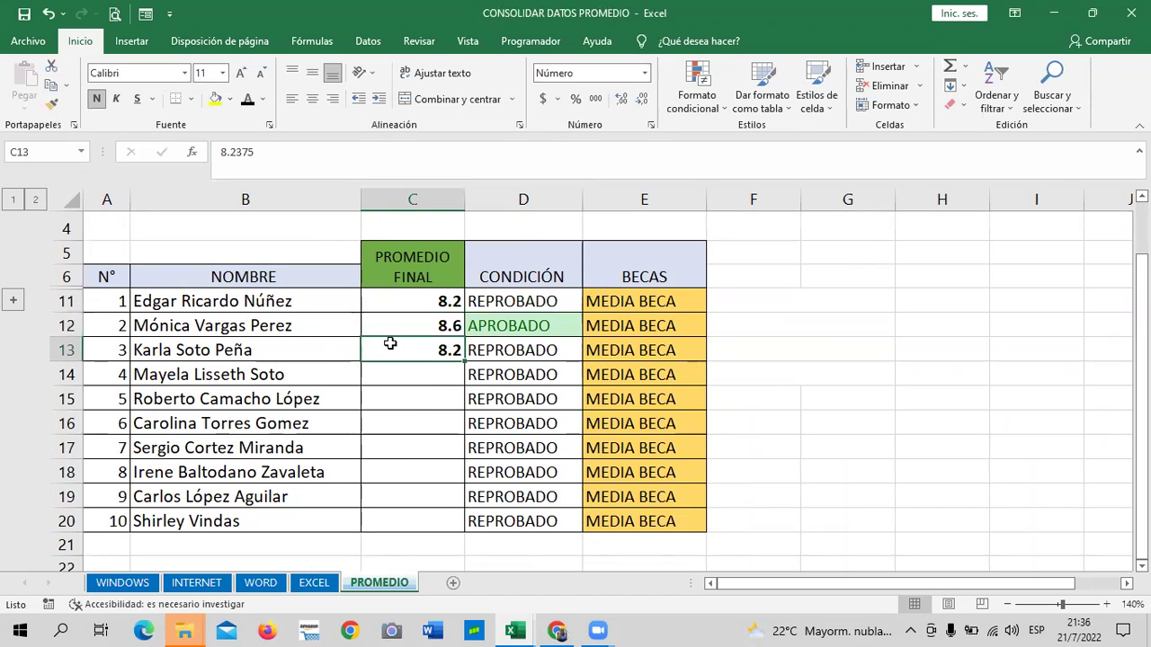
pyautogui.click(428, 304)
pyautogui.click(418, 326)
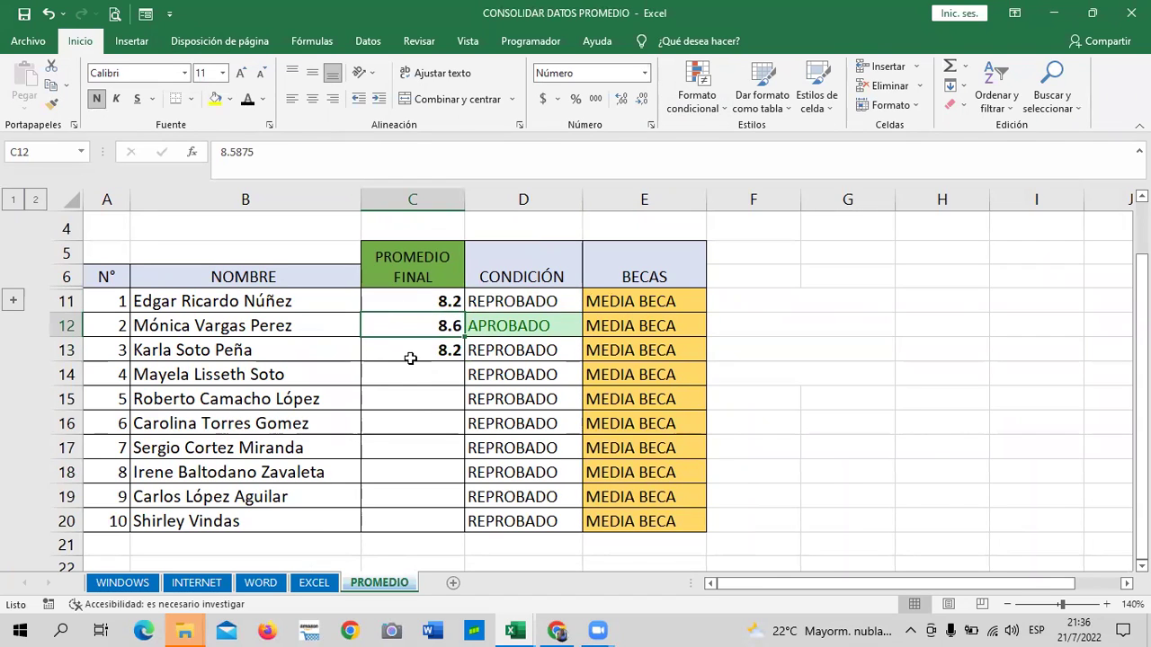
# - Compare the averages and C11's =PROMEDIO(C7:C10) formula across C11–C13
pyautogui.click(410, 356)
pyautogui.click(411, 325)
pyautogui.click(408, 303)
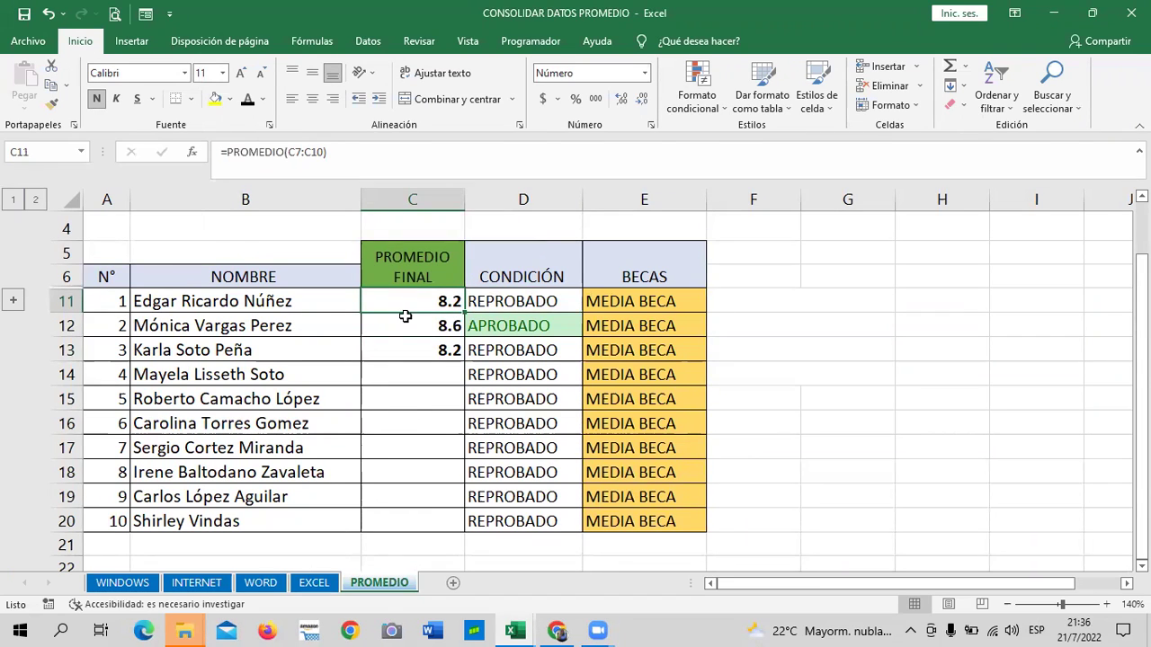
pyautogui.click(406, 317)
pyautogui.click(399, 350)
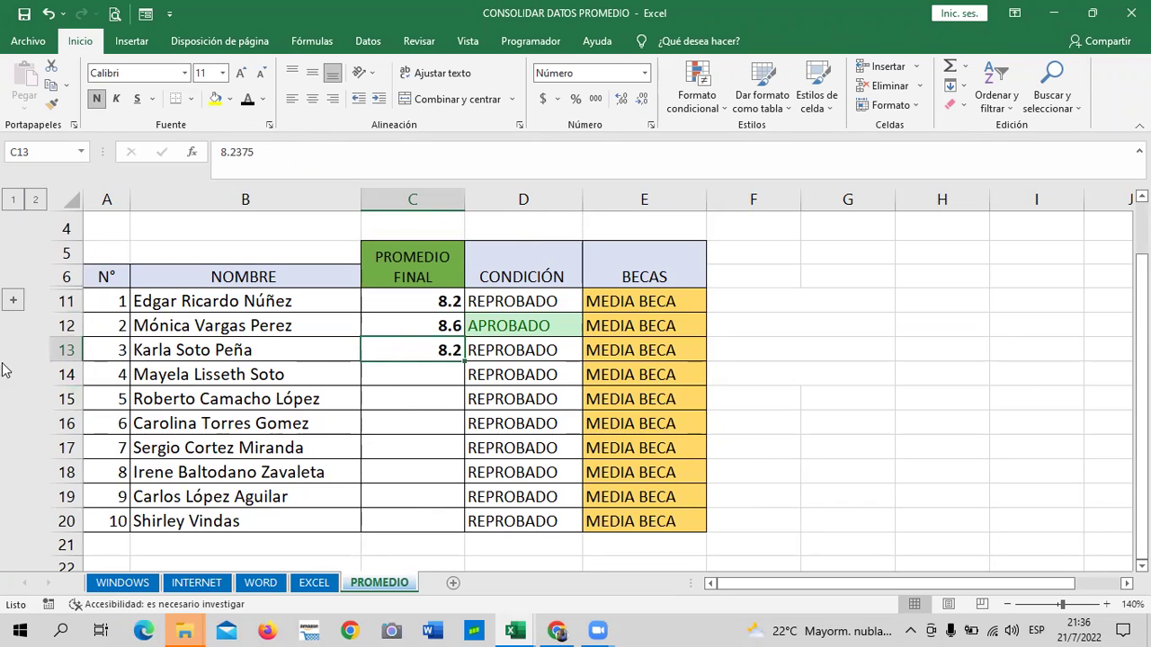
pyautogui.click(427, 325)
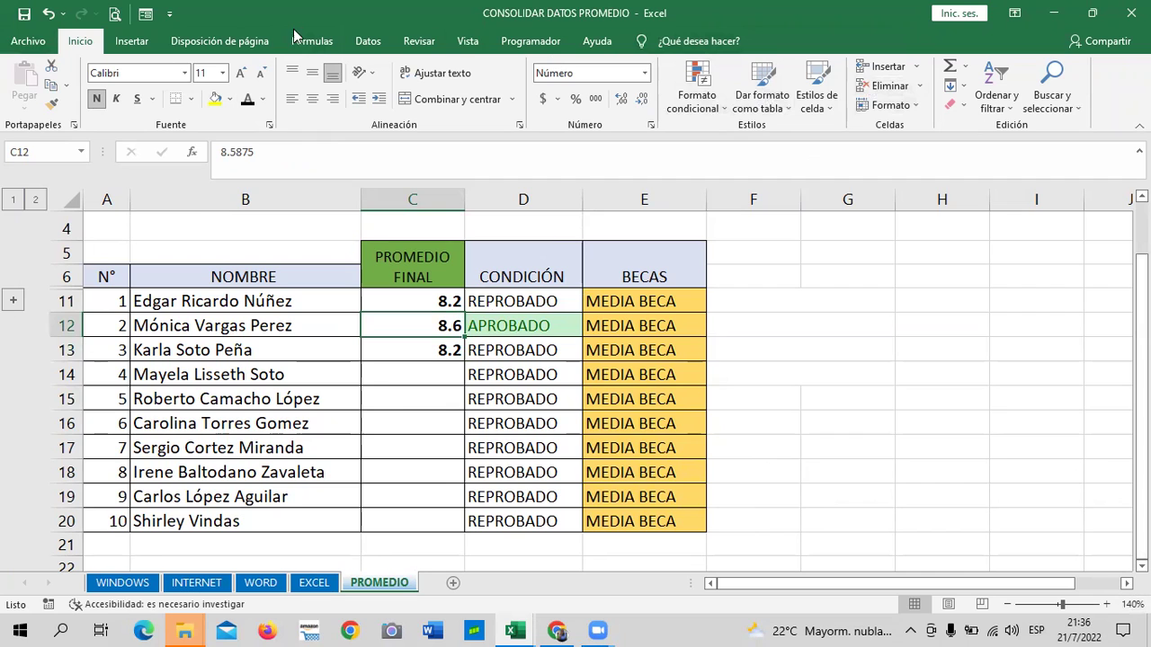
# - Rerun the linked Promedio consolidation for the second student's average
pyautogui.click(367, 41)
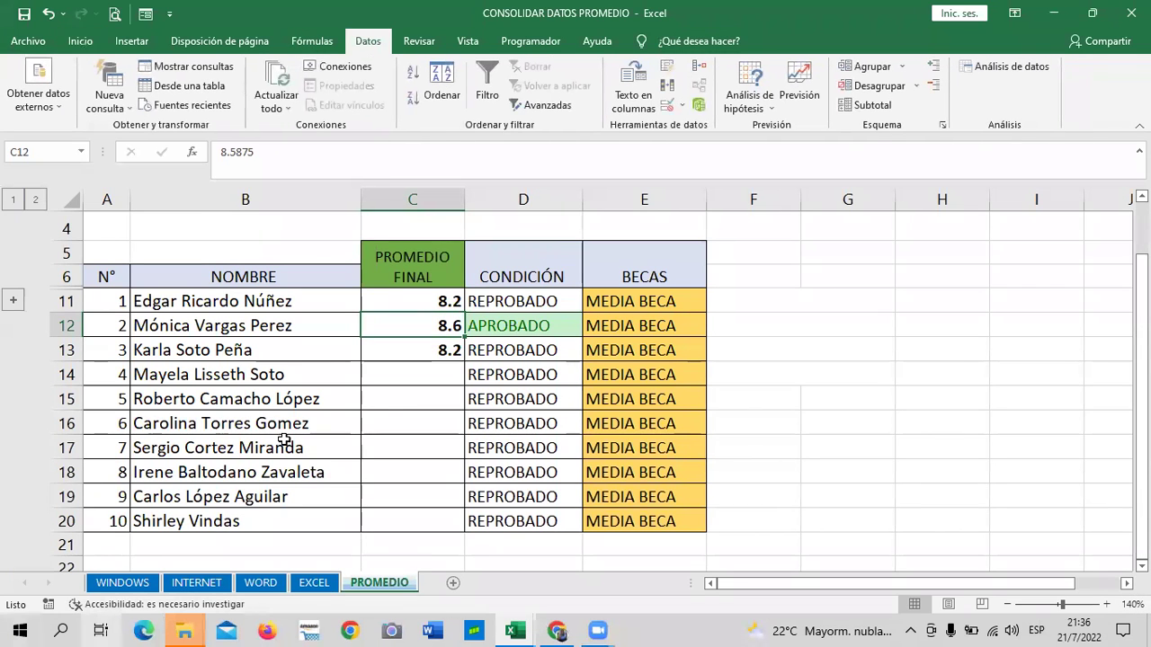
pyautogui.click(699, 65)
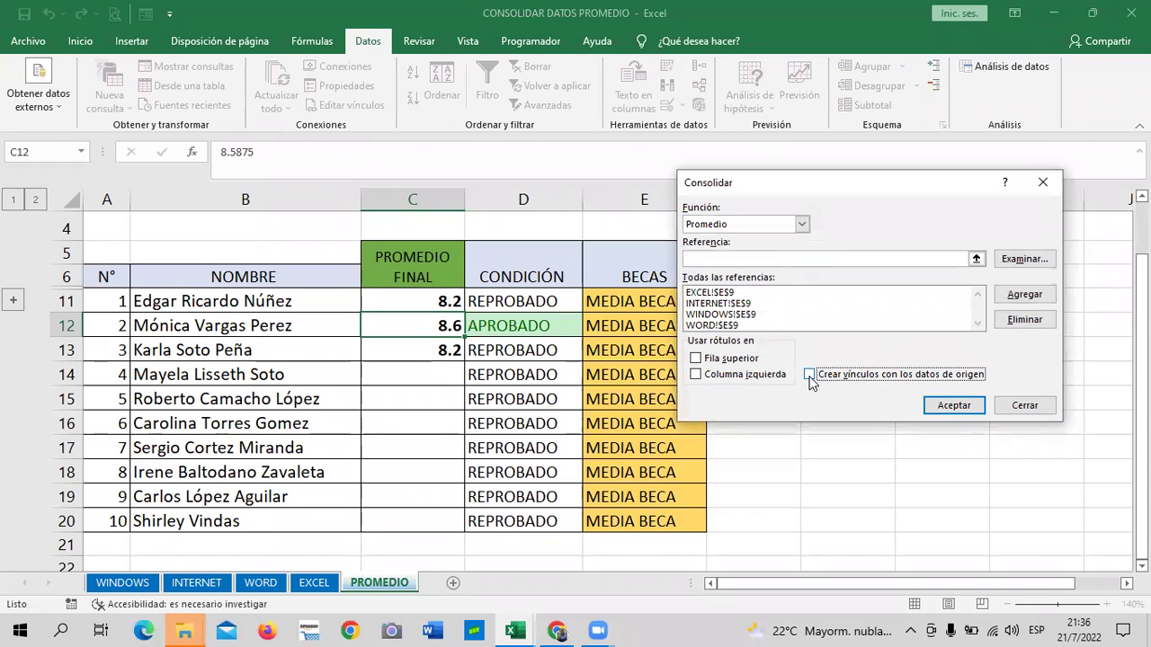
pyautogui.click(949, 406)
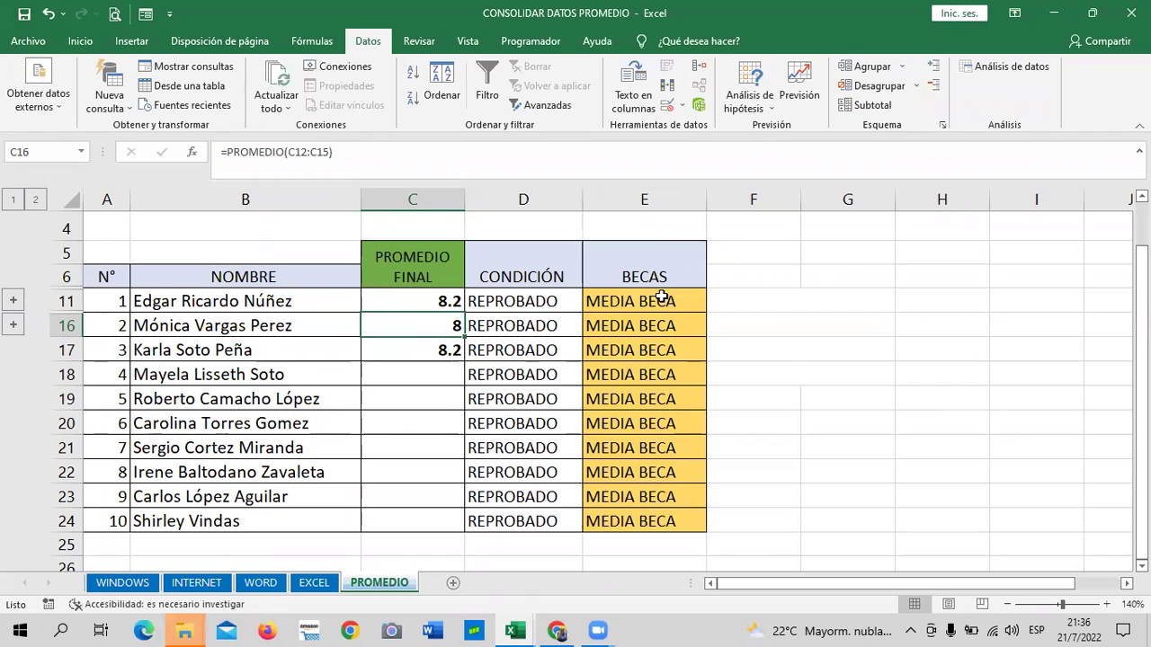
# - Consolidate the third student's average with links to source data, then check C16's formula
pyautogui.click(404, 347)
pyautogui.click(699, 67)
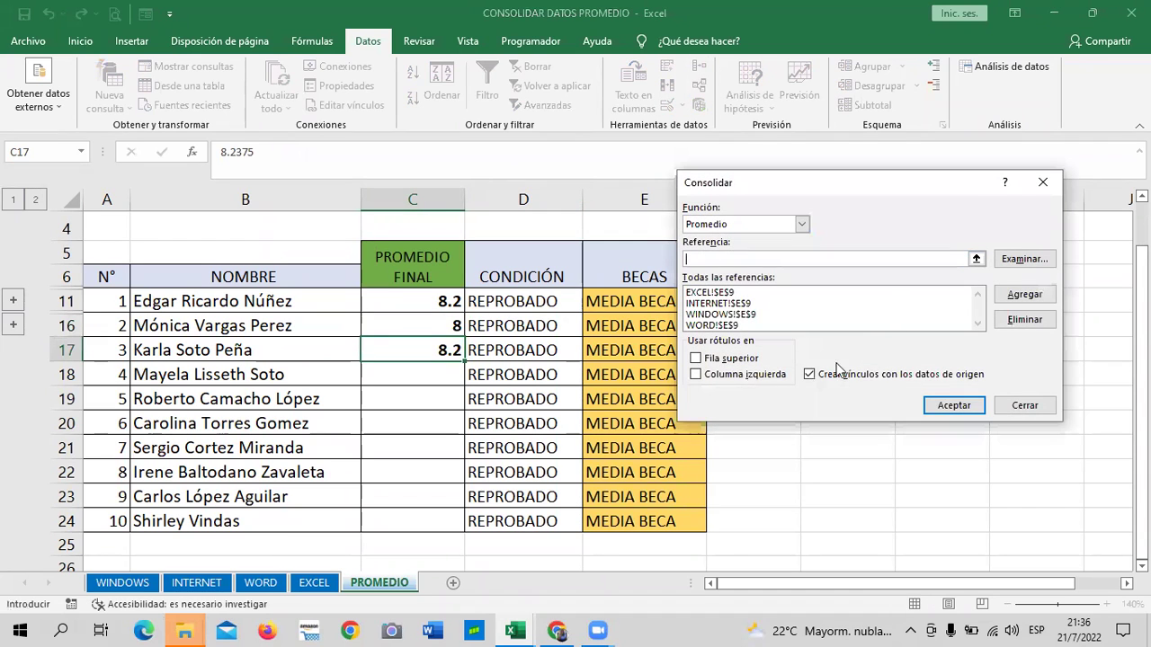
pyautogui.click(836, 373)
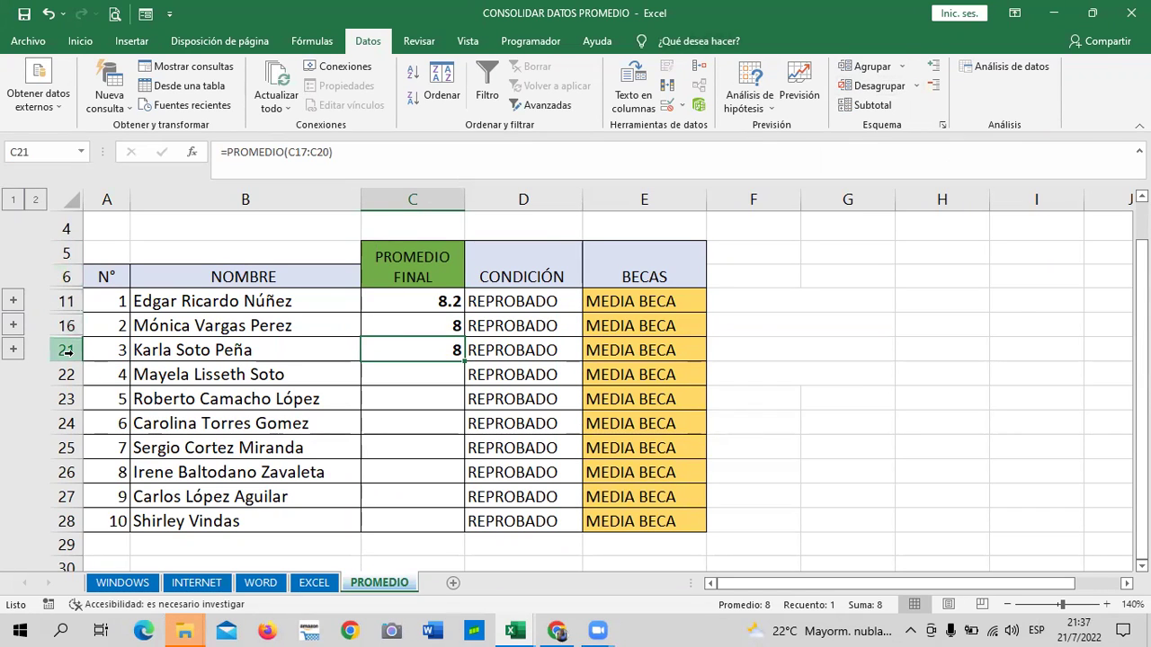
pyautogui.click(413, 326)
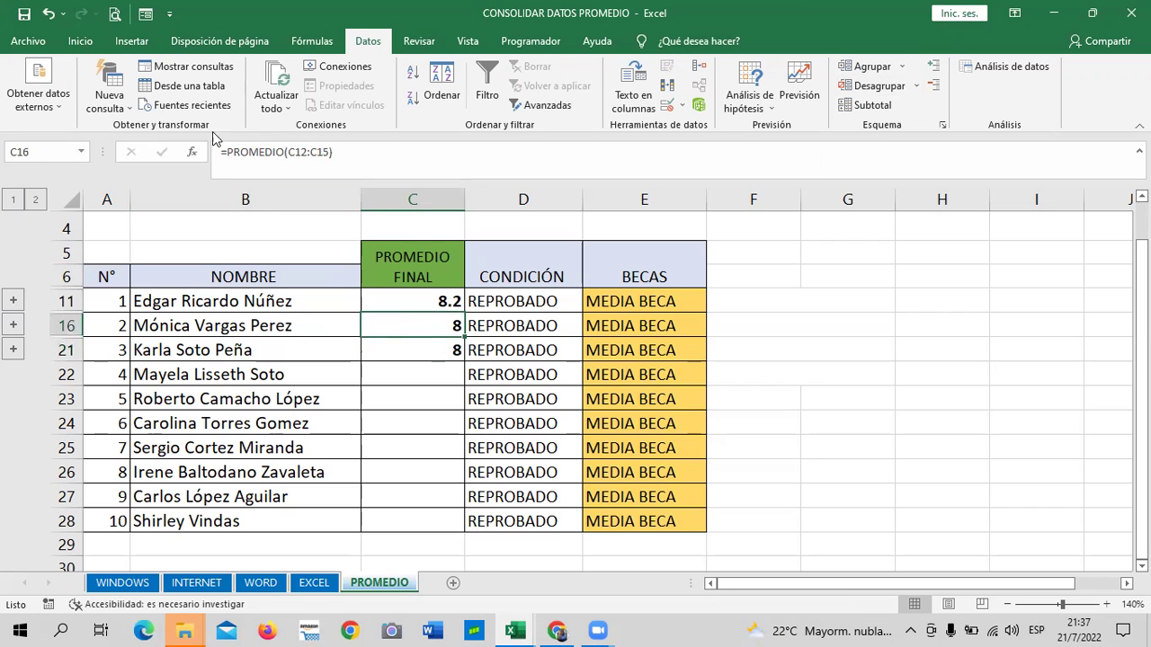
# - Show C16 and C21 with one decimal so both read 8.2
pyautogui.click(80, 41)
pyautogui.click(622, 99)
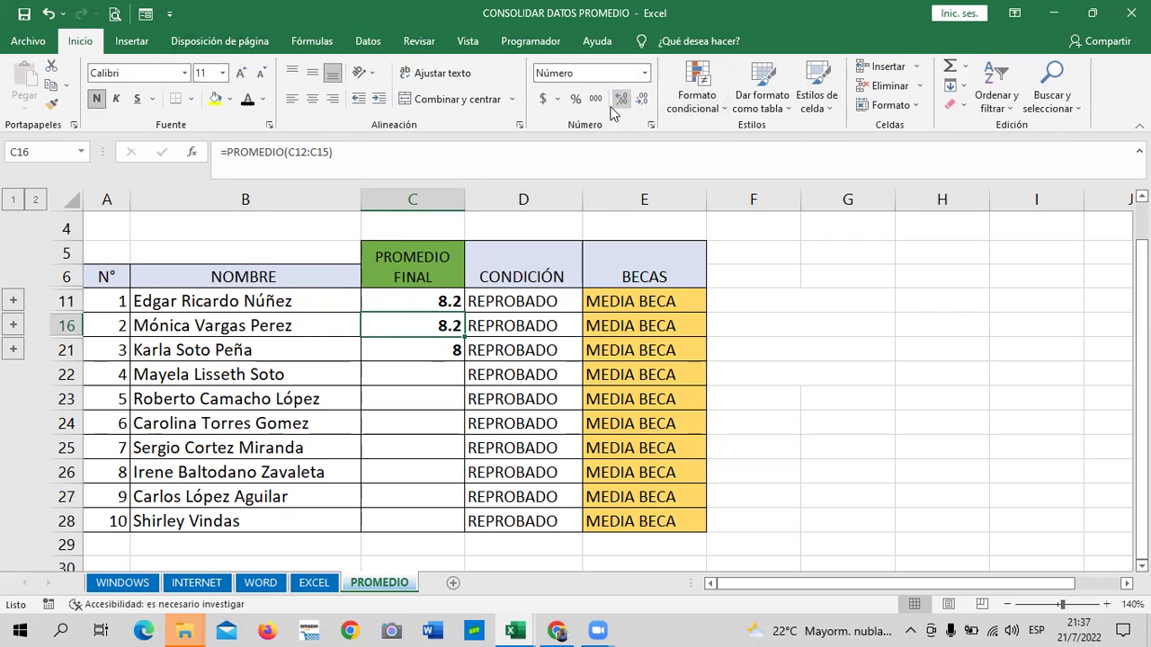
pyautogui.click(447, 352)
pyautogui.click(620, 99)
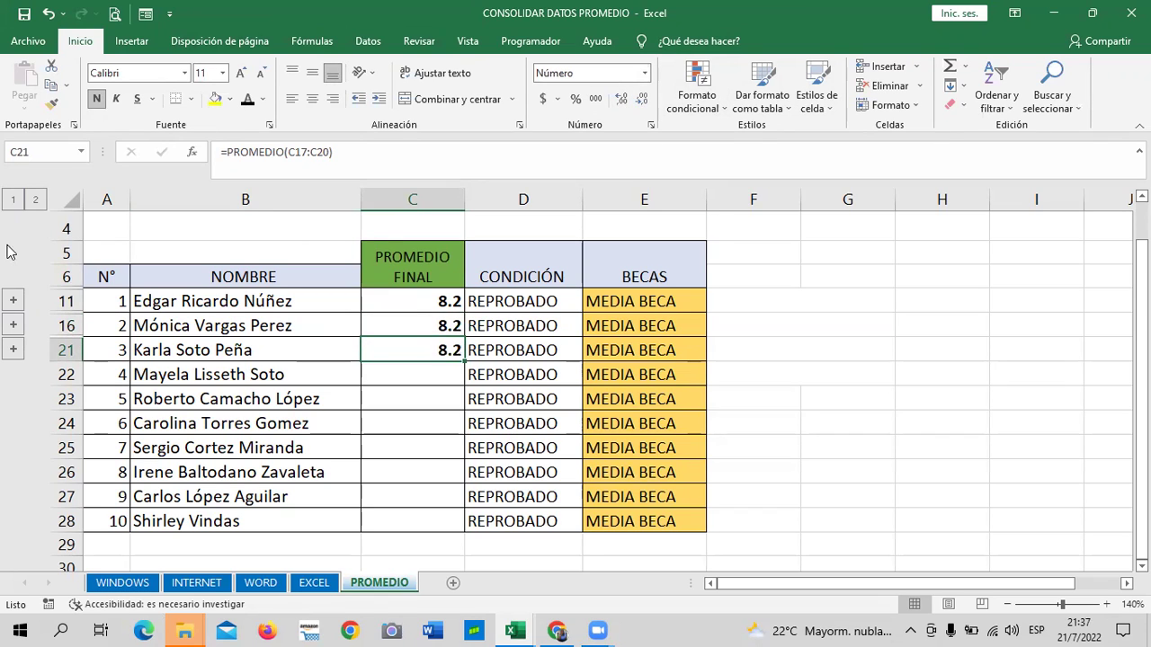
# - Expand and collapse each of the three students' grouped source rows
pyautogui.click(13, 299)
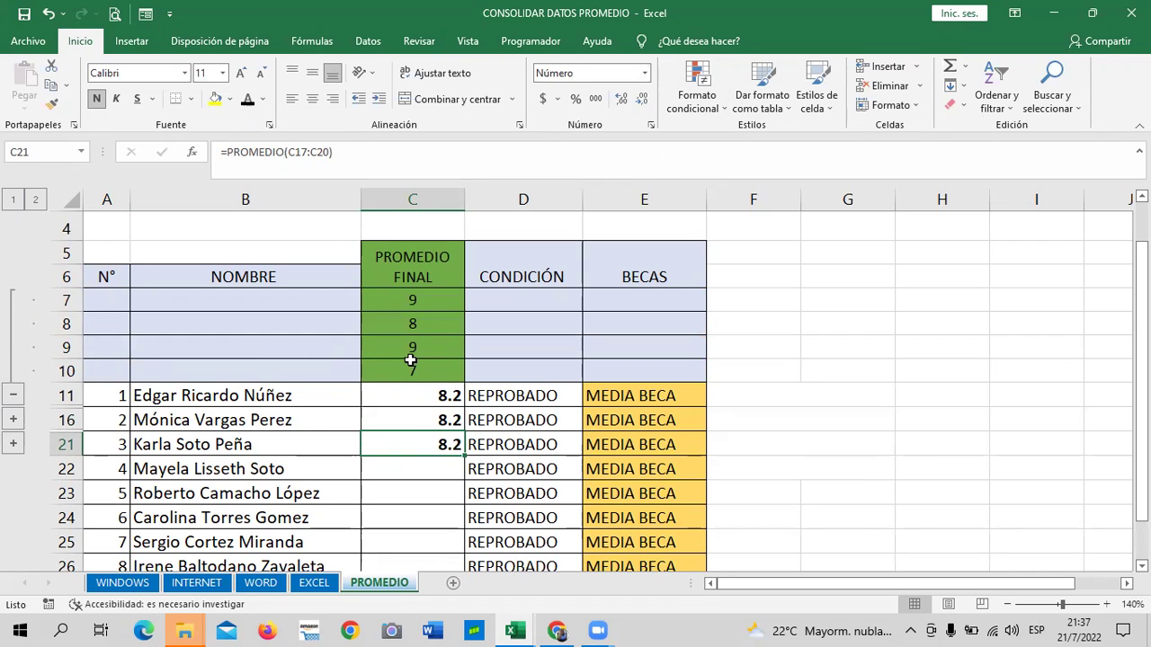
pyautogui.click(293, 393)
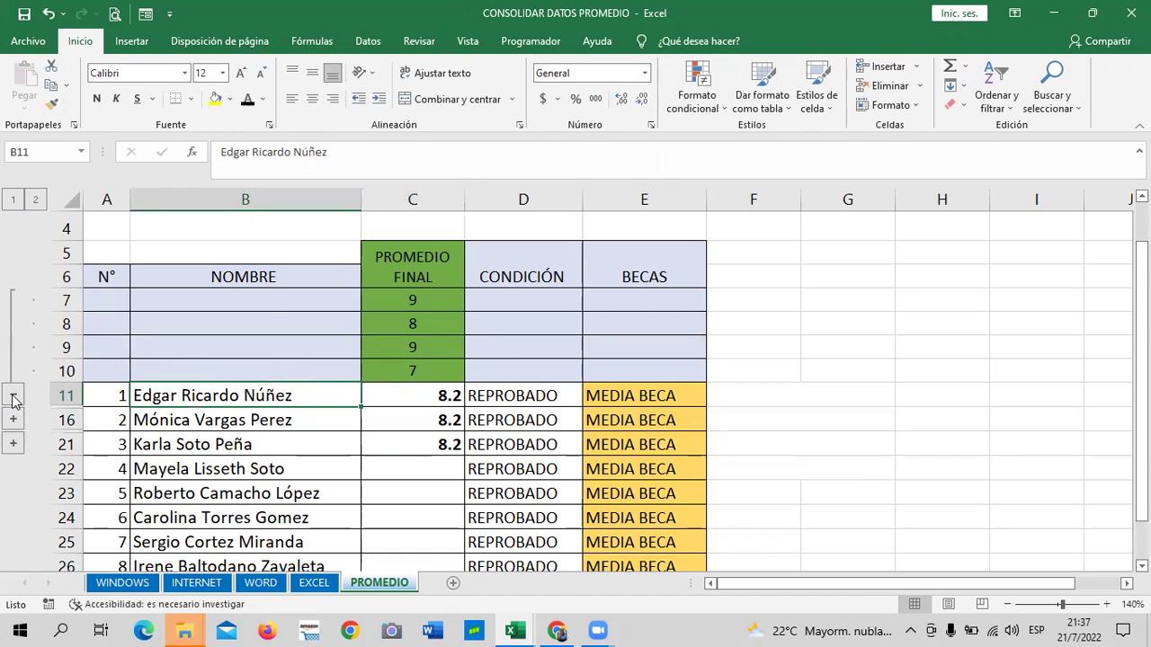
pyautogui.click(14, 398)
pyautogui.click(12, 325)
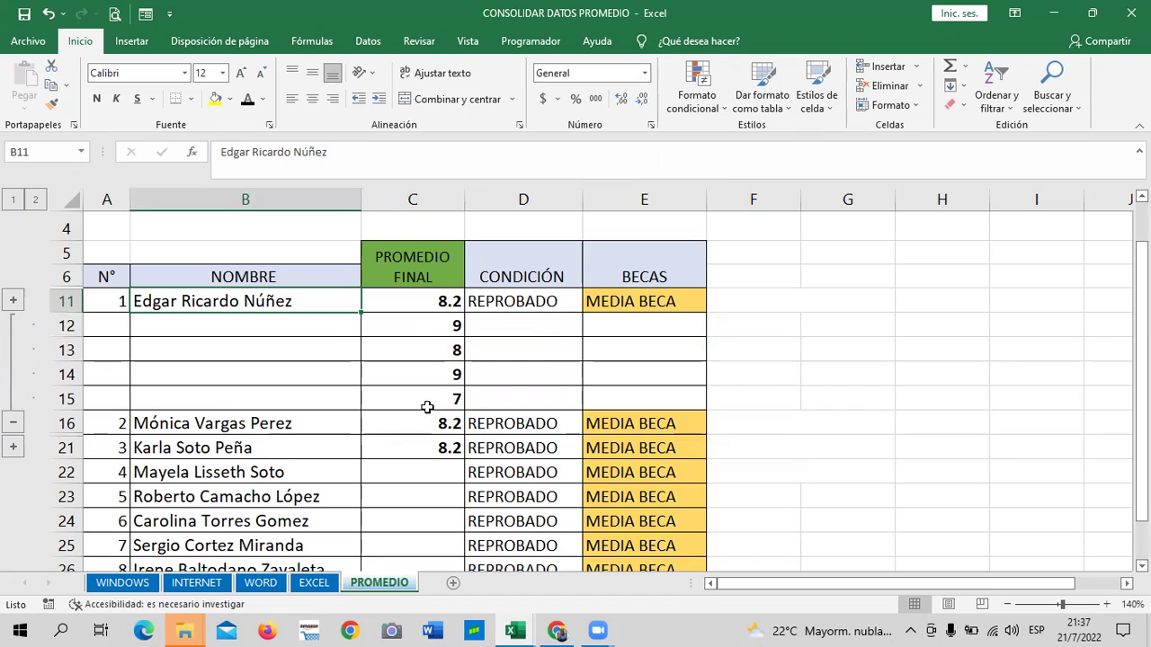
pyautogui.click(295, 427)
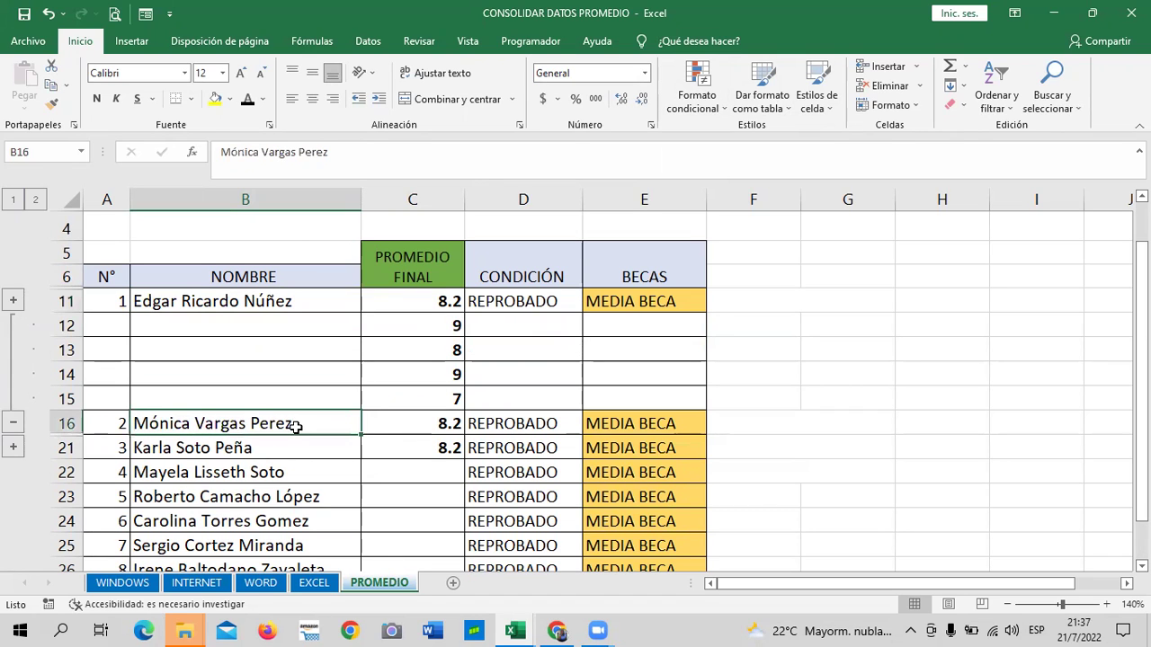
pyautogui.click(13, 422)
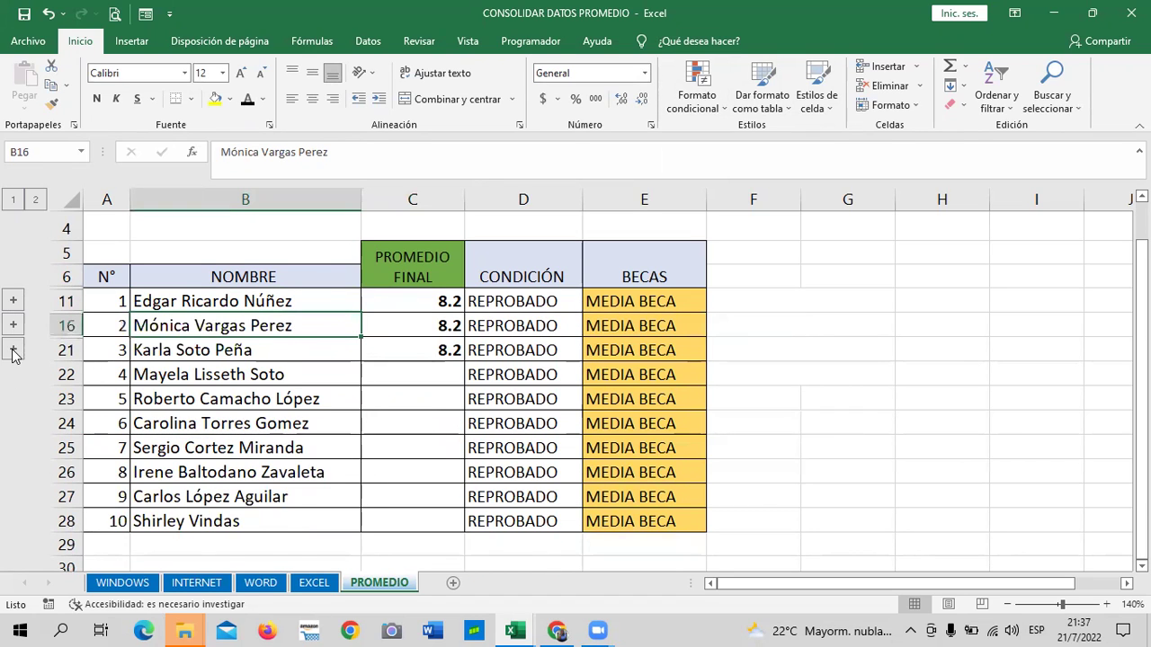
pyautogui.click(12, 351)
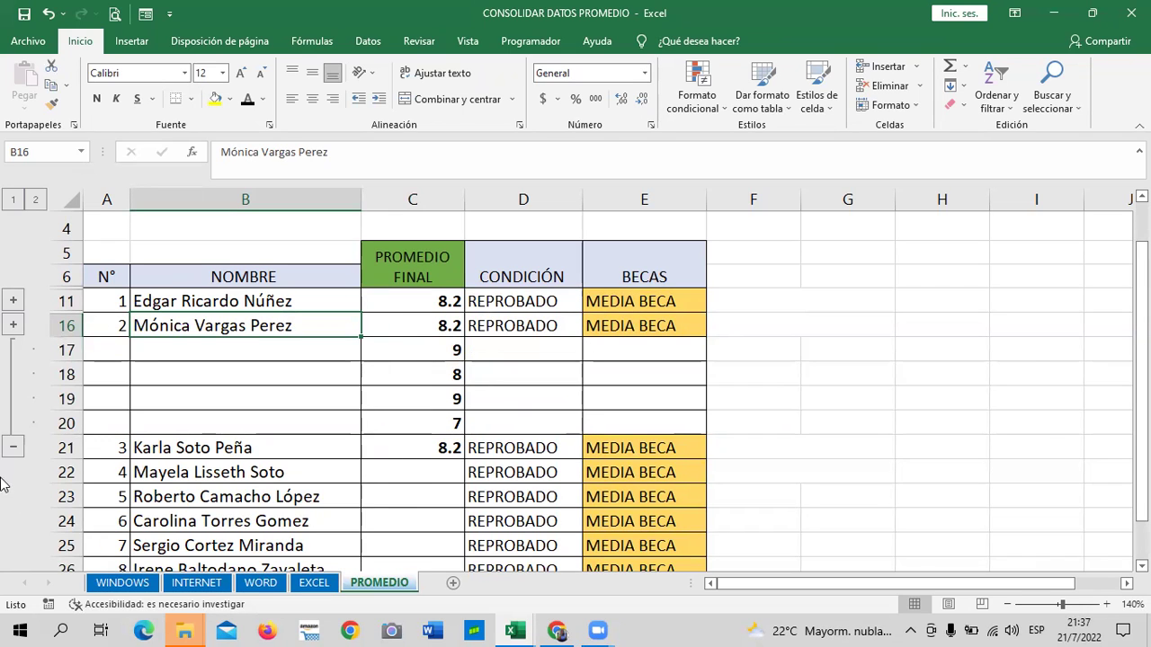
pyautogui.click(12, 447)
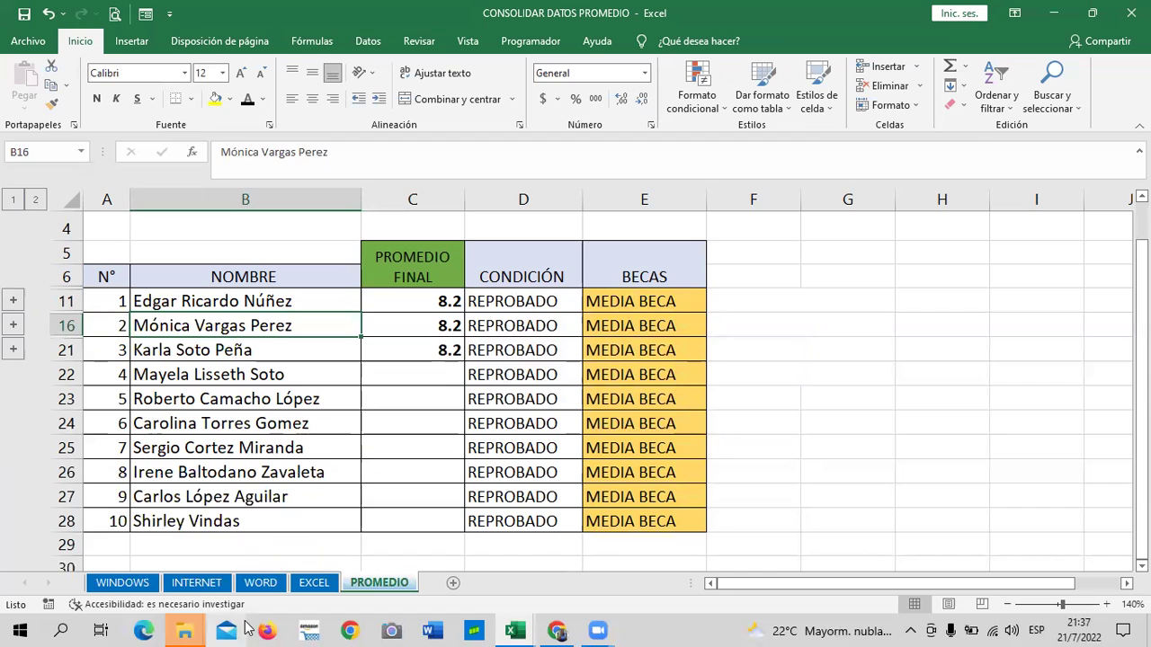
pyautogui.click(144, 586)
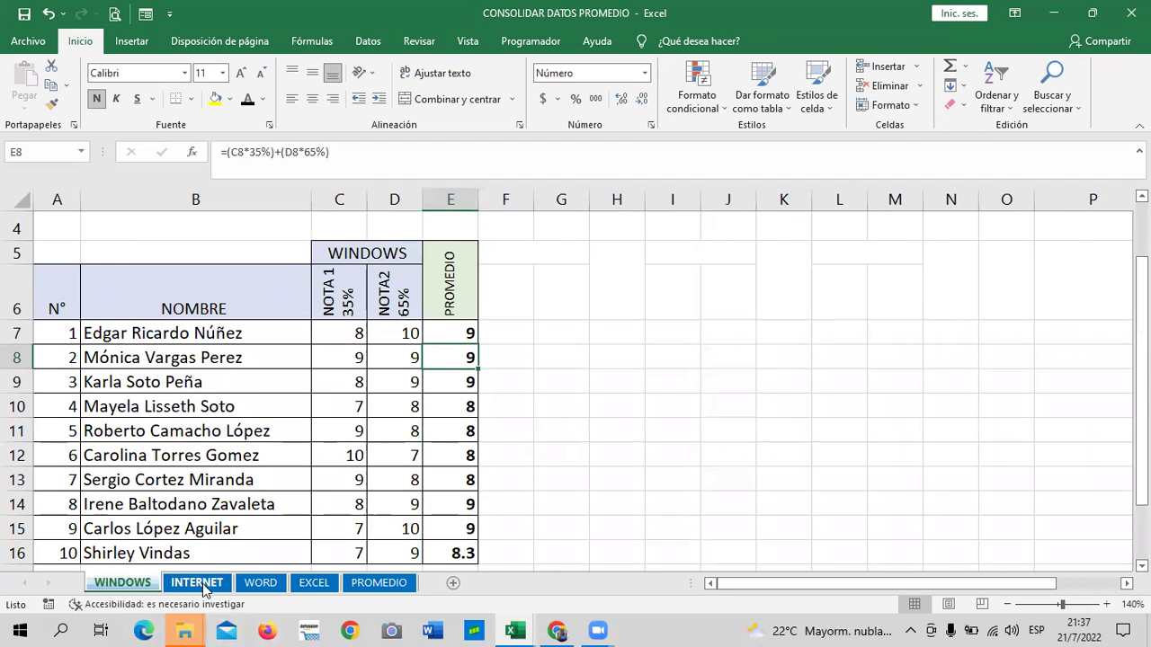
pyautogui.click(203, 585)
pyautogui.click(253, 587)
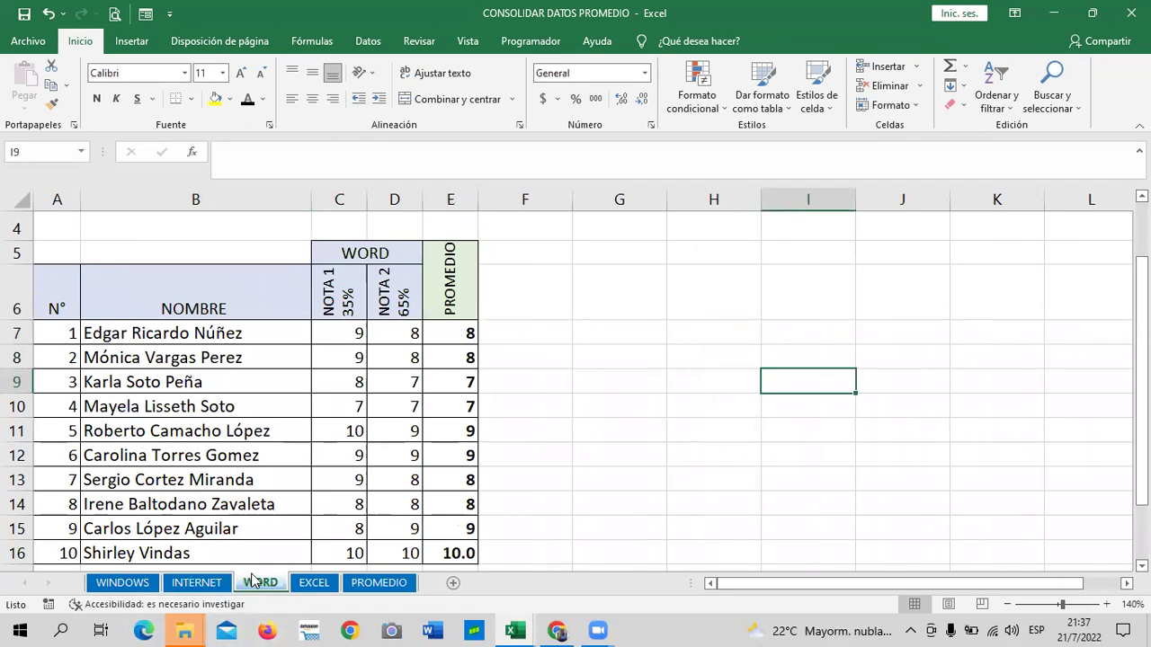
pyautogui.click(313, 584)
pyautogui.click(585, 440)
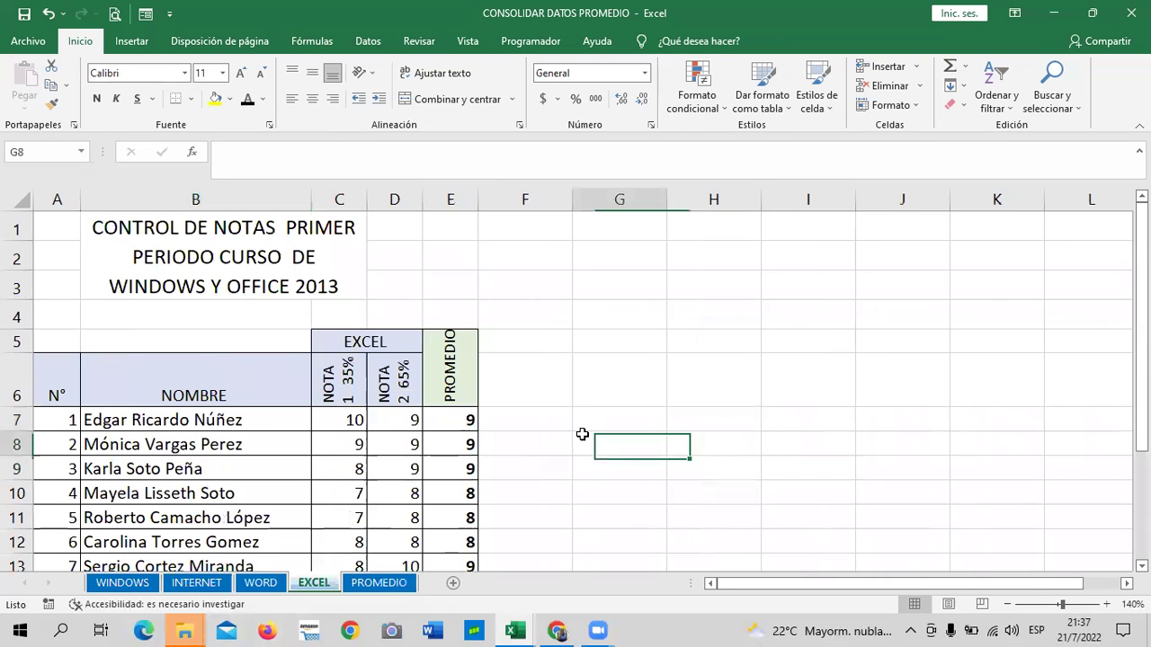
pyautogui.click(380, 585)
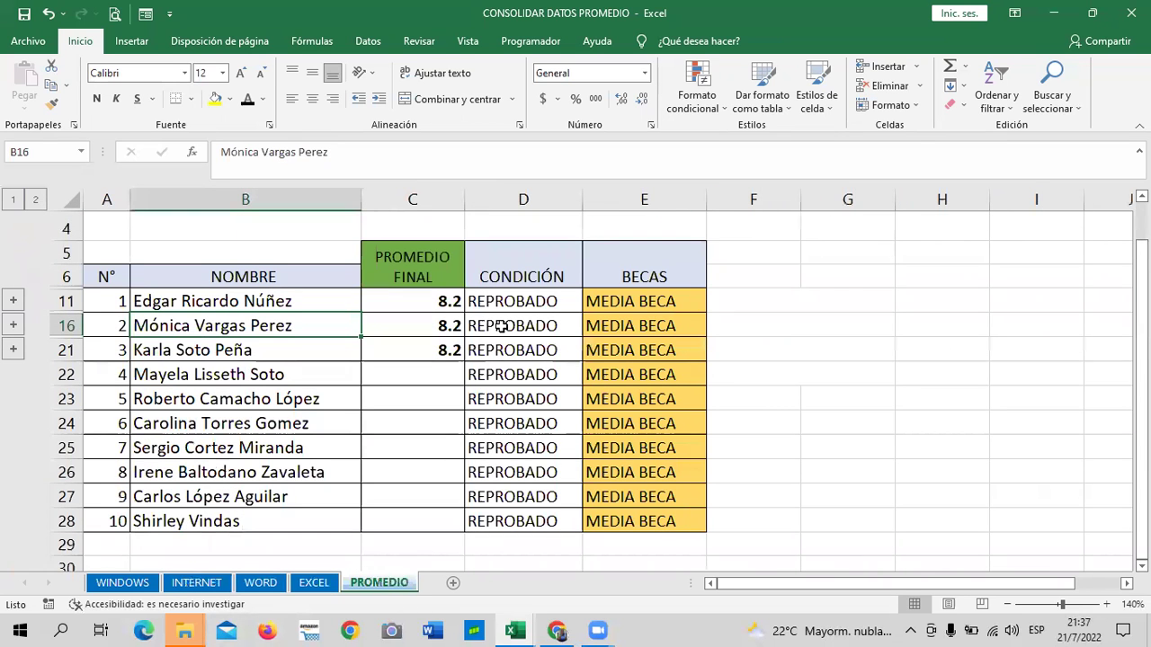
pyautogui.click(399, 356)
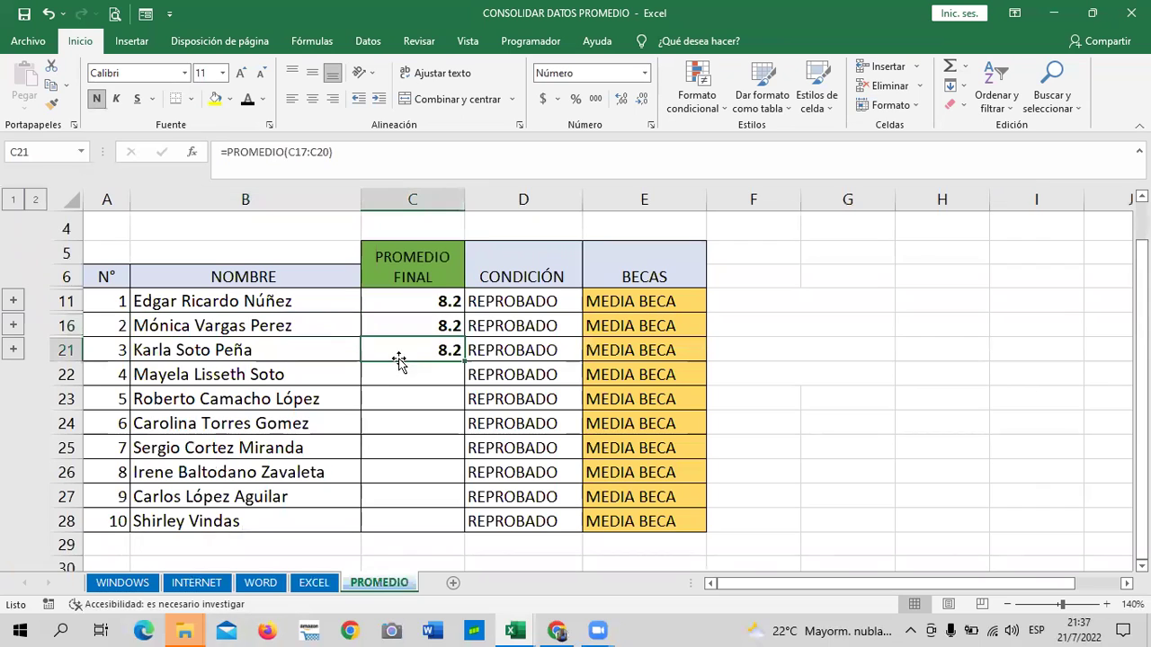
pyautogui.click(527, 302)
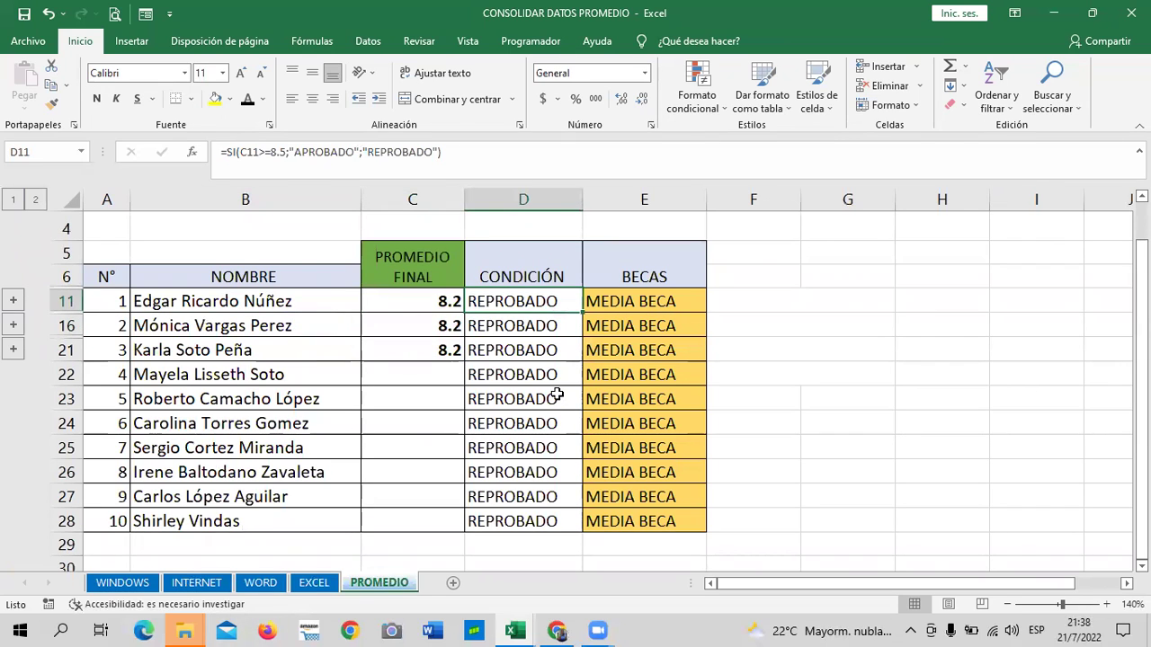
pyautogui.click(422, 349)
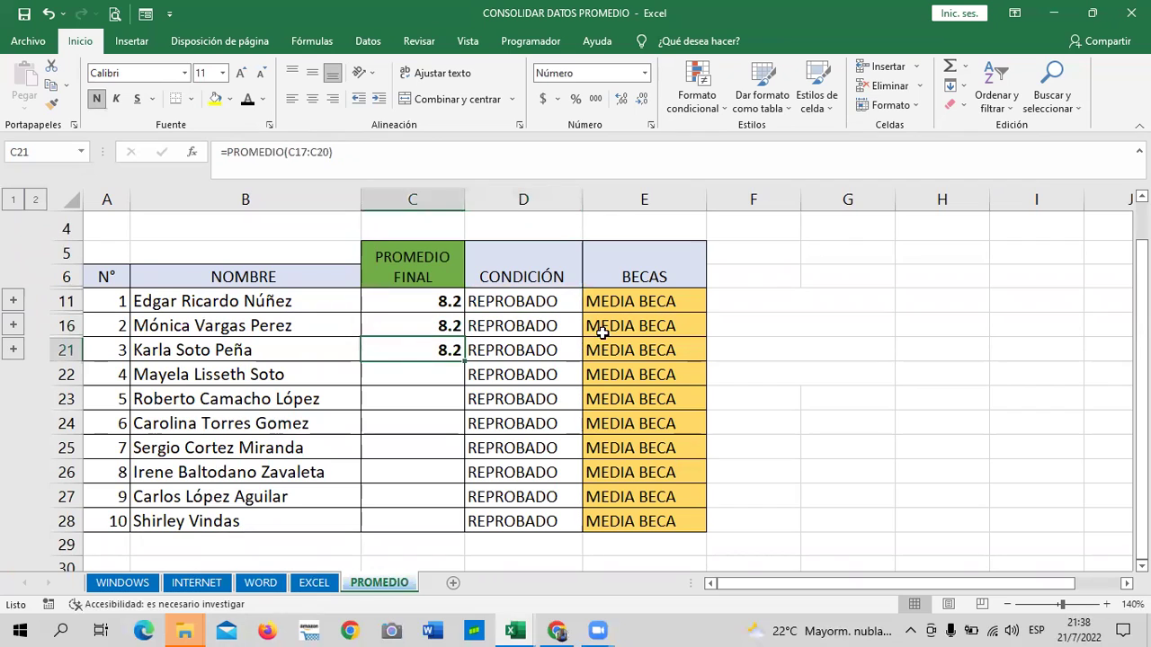
# - Change D11 to =SI(C11>=8;"APROBADO";"REPROBADO") and fill it down to D28
pyautogui.click(552, 300)
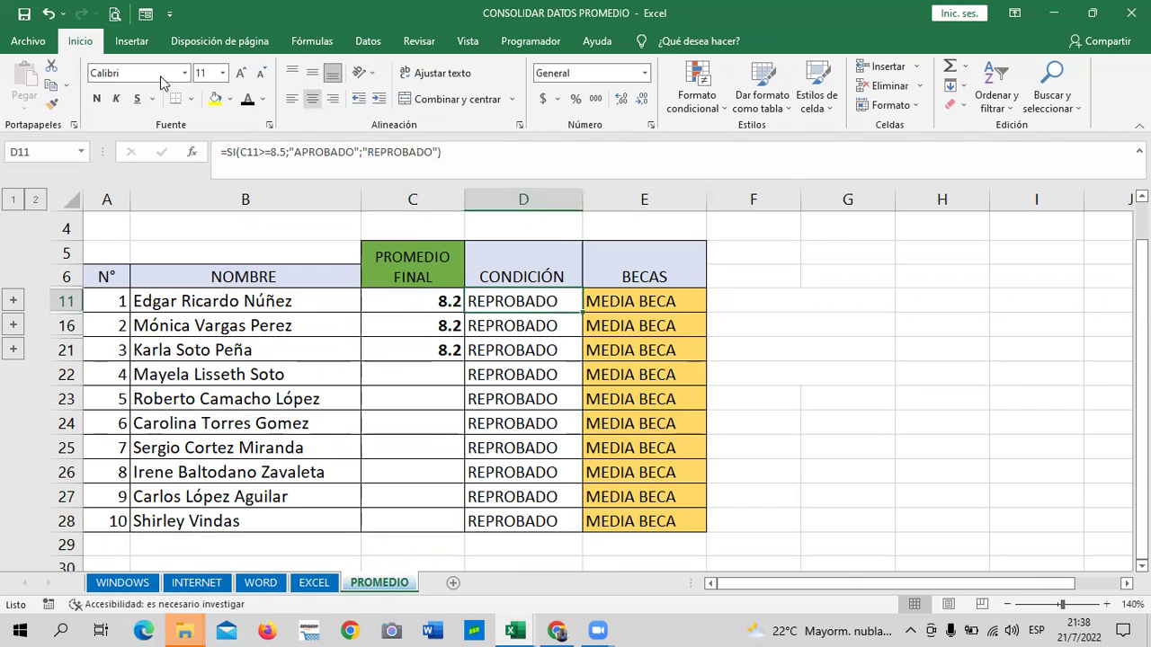
pyautogui.click(284, 151)
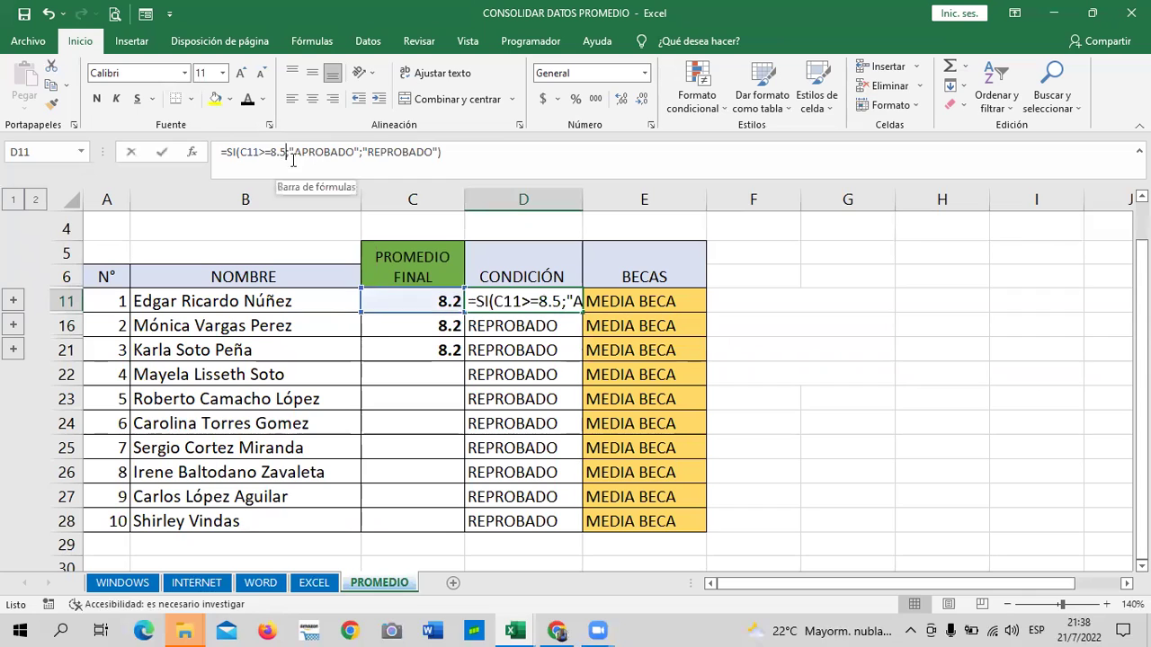
pyautogui.press('BackSpace')
pyautogui.press('BackSpace')
pyautogui.press('Return')
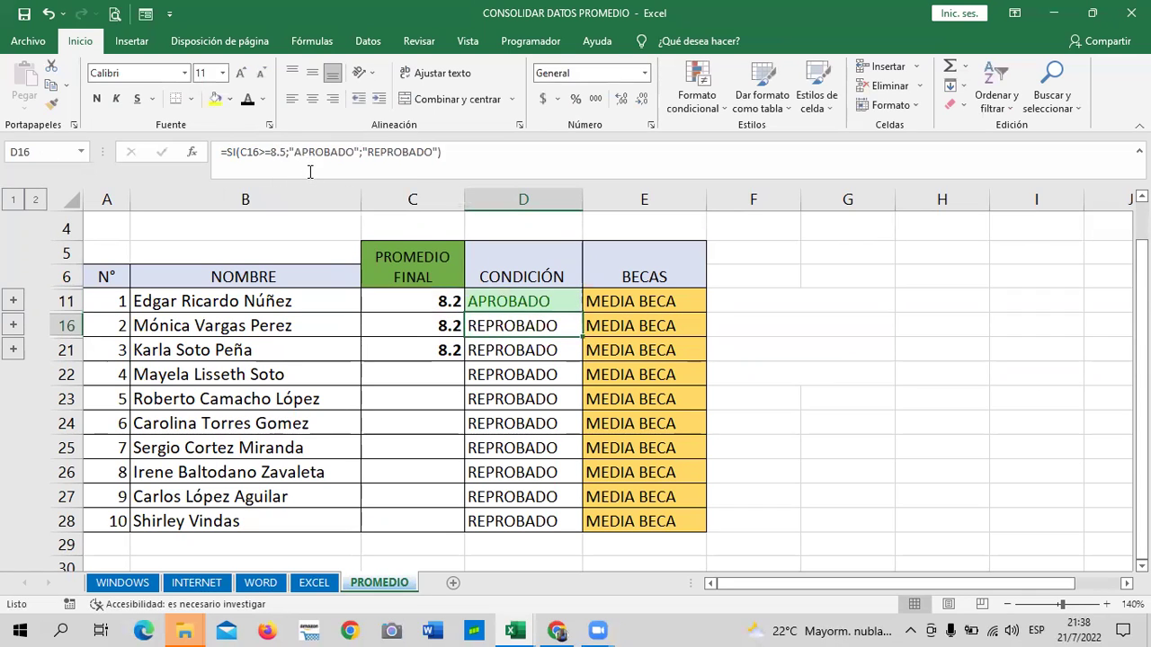
pyautogui.click(536, 297)
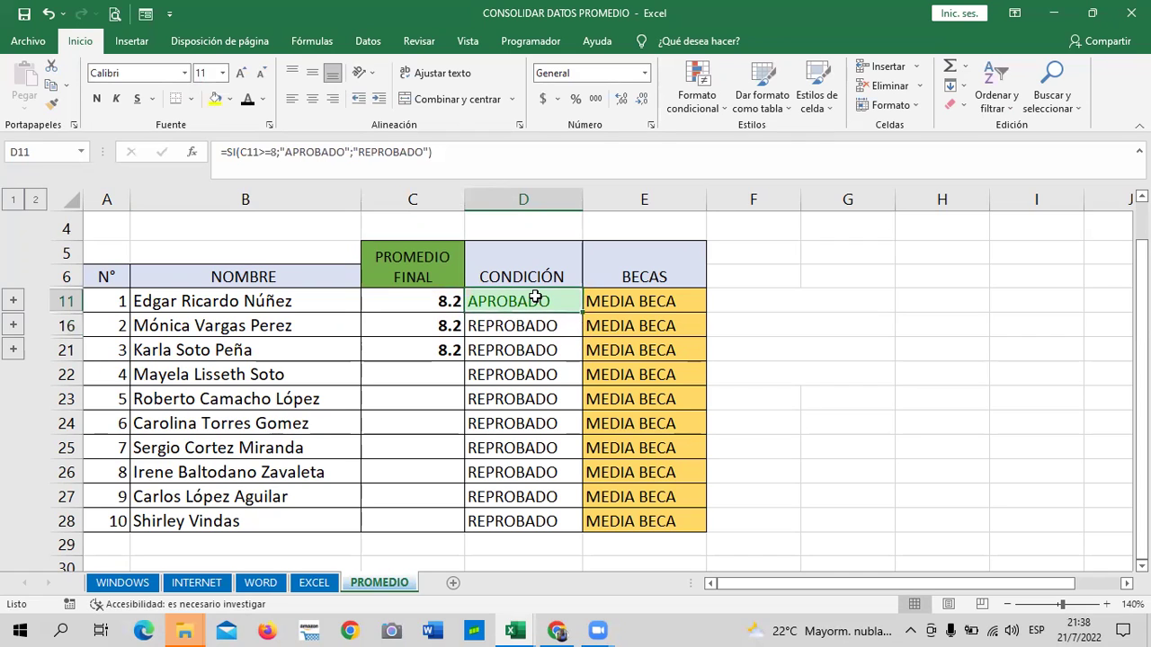
pyautogui.moveTo(581, 313); pyautogui.dragTo(573, 528)
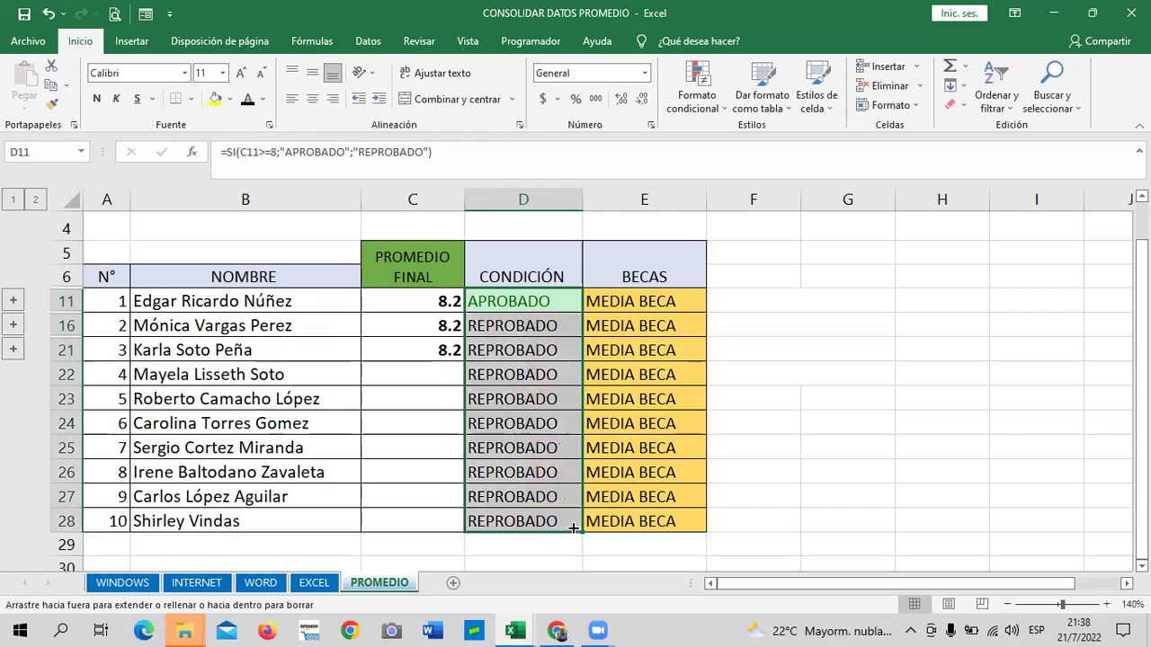
pyautogui.moveTo(857, 388); pyautogui.dragTo(756, 374)
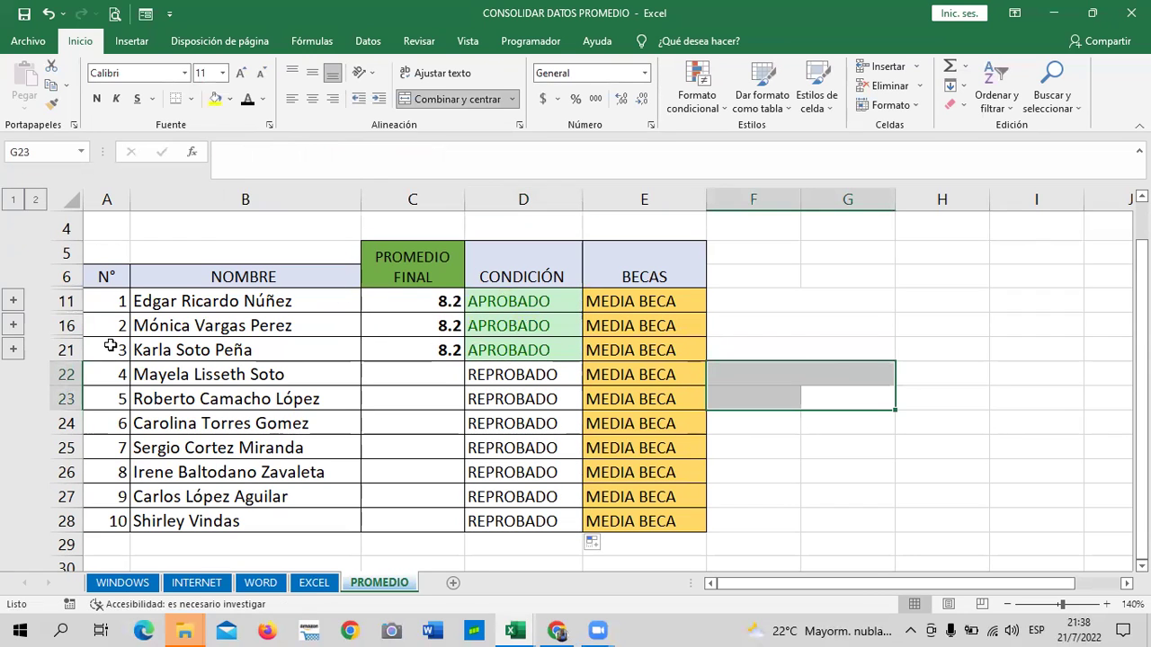
pyautogui.click(35, 200)
pyautogui.scroll(-4, 470, 479)
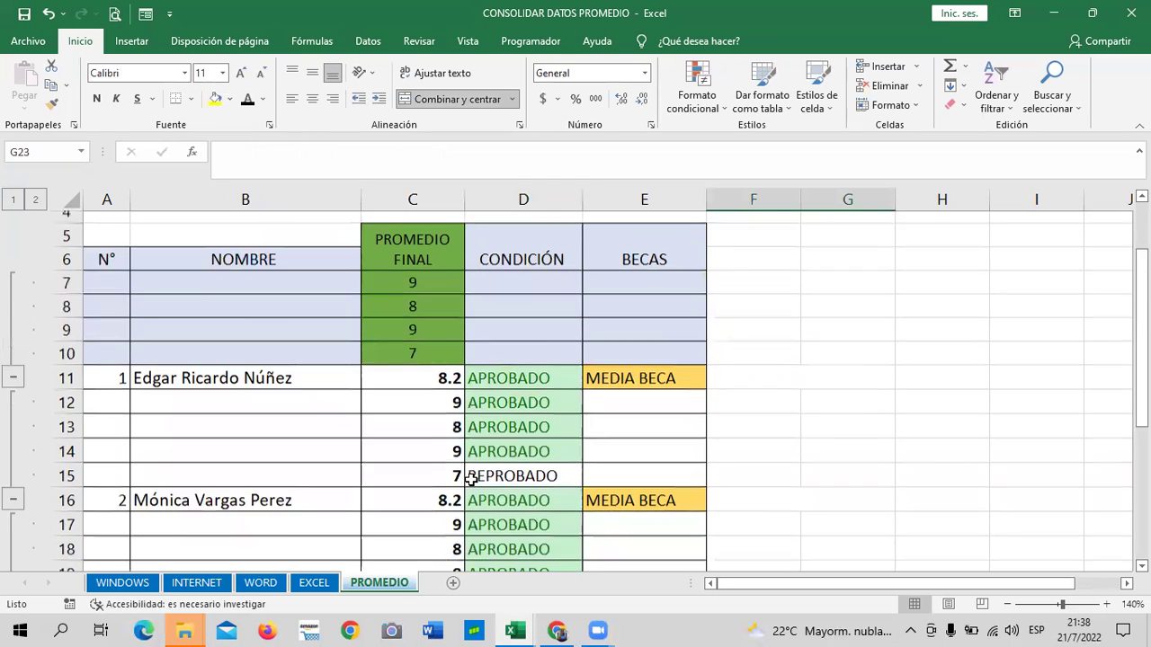
pyautogui.scroll(2, 470, 479)
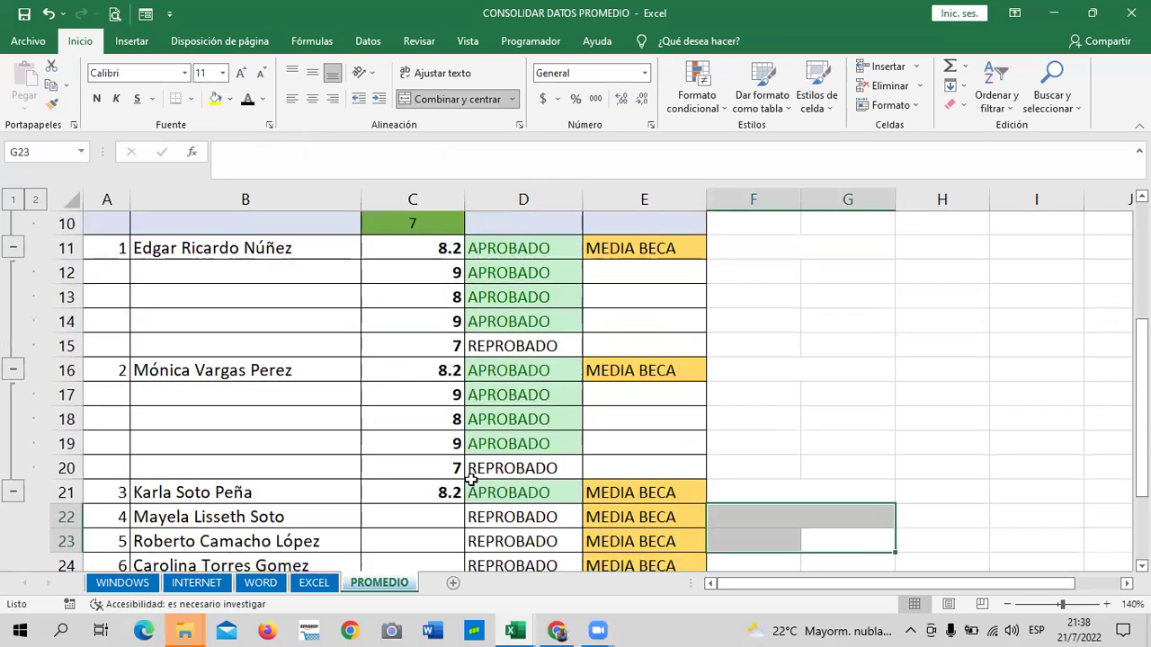
pyautogui.click(13, 202)
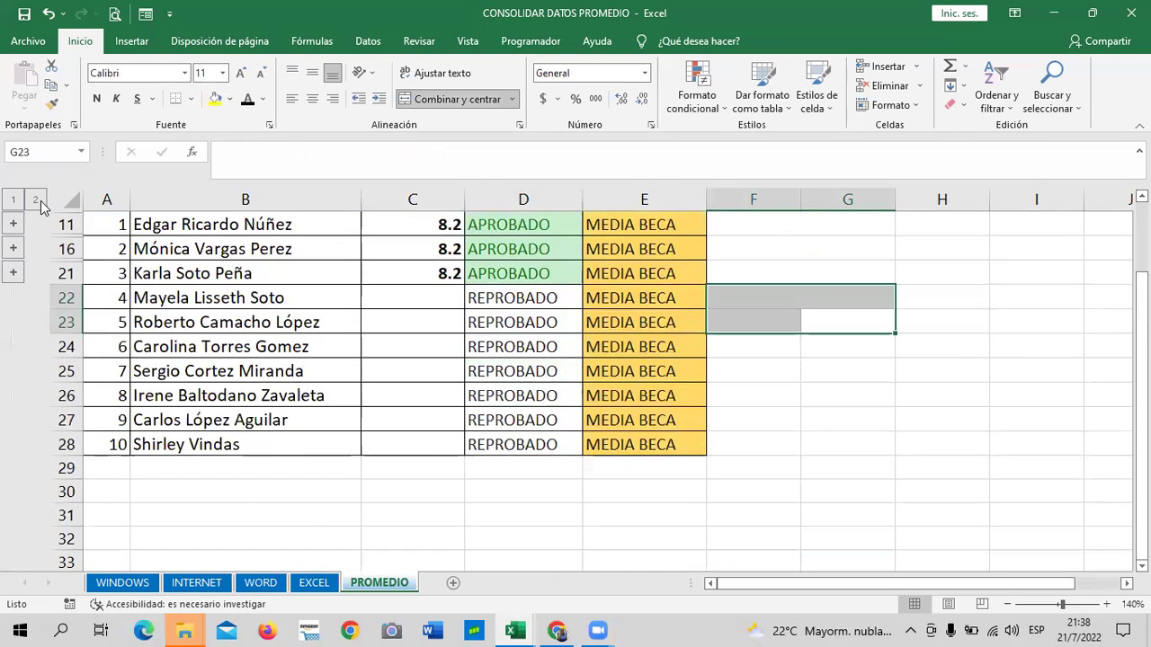
pyautogui.click(36, 202)
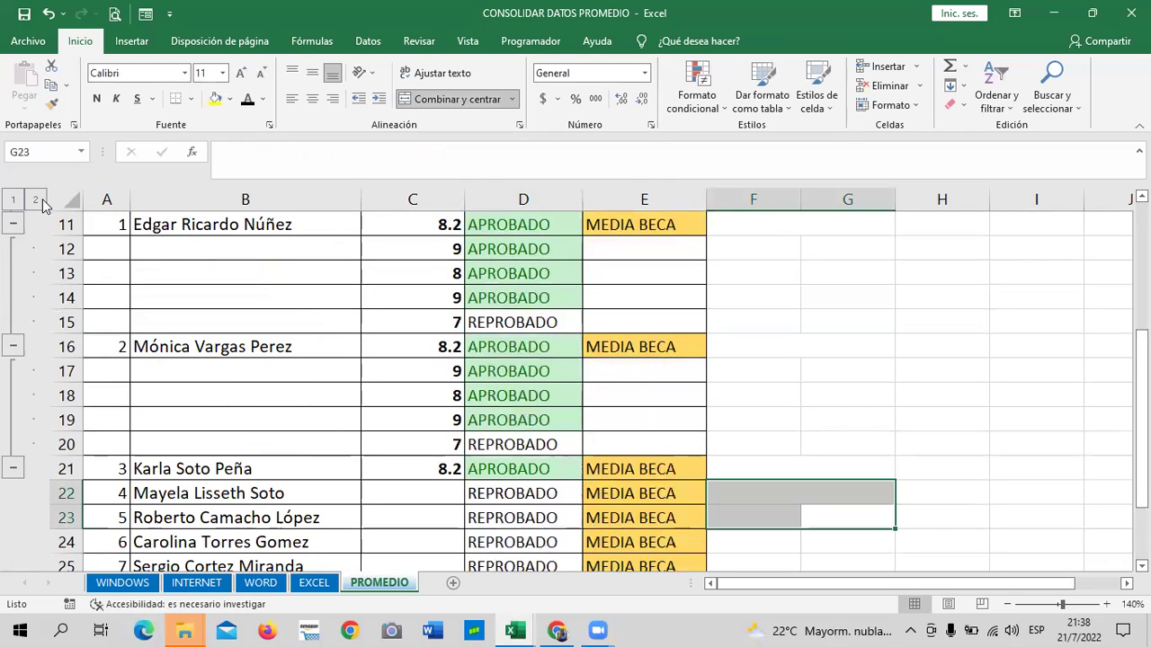
pyautogui.click(14, 201)
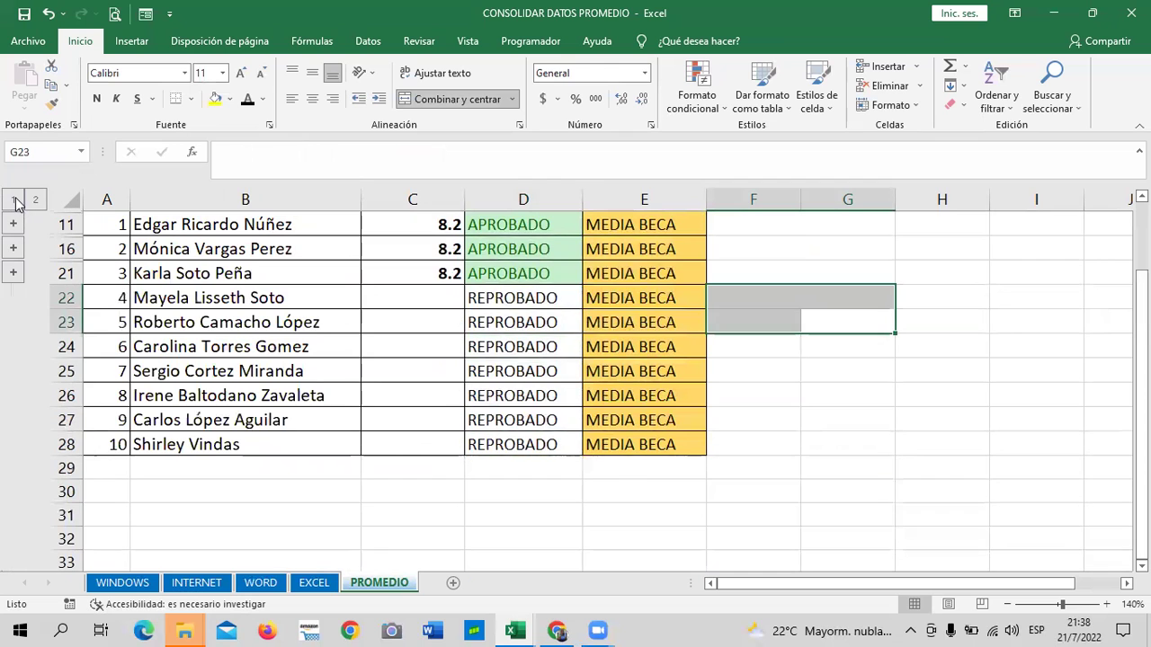
pyautogui.click(34, 202)
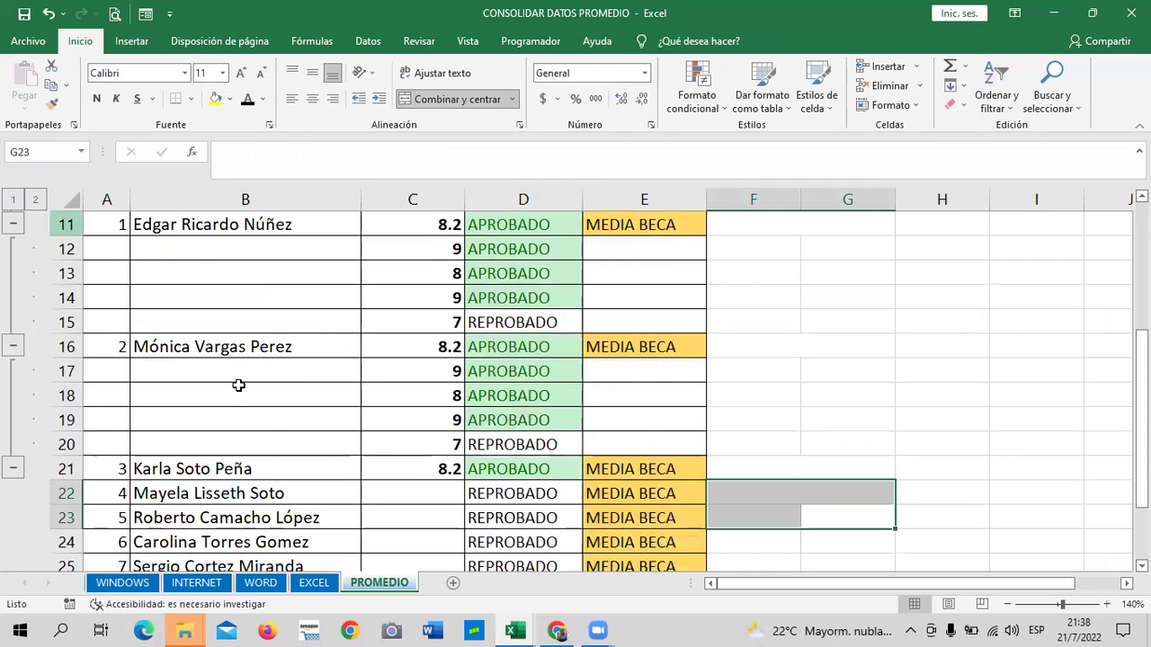
pyautogui.scroll(-3, 357, 483)
pyautogui.scroll(5, 362, 413)
pyautogui.scroll(2, 360, 487)
pyautogui.scroll(-4, 360, 488)
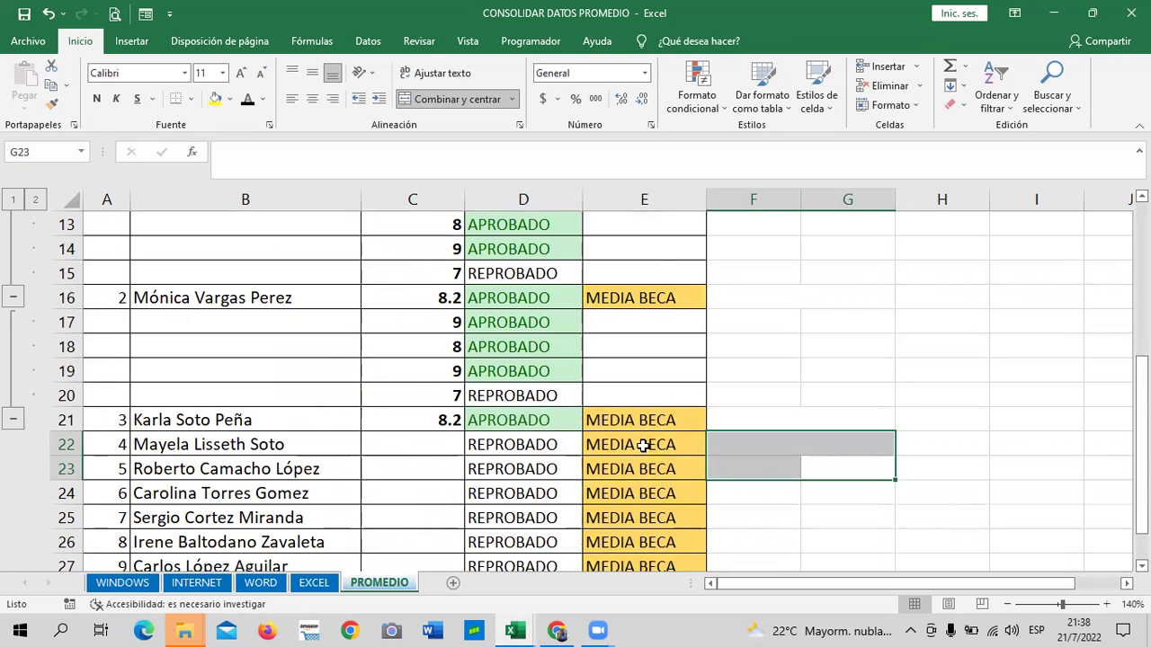
pyautogui.click(11, 203)
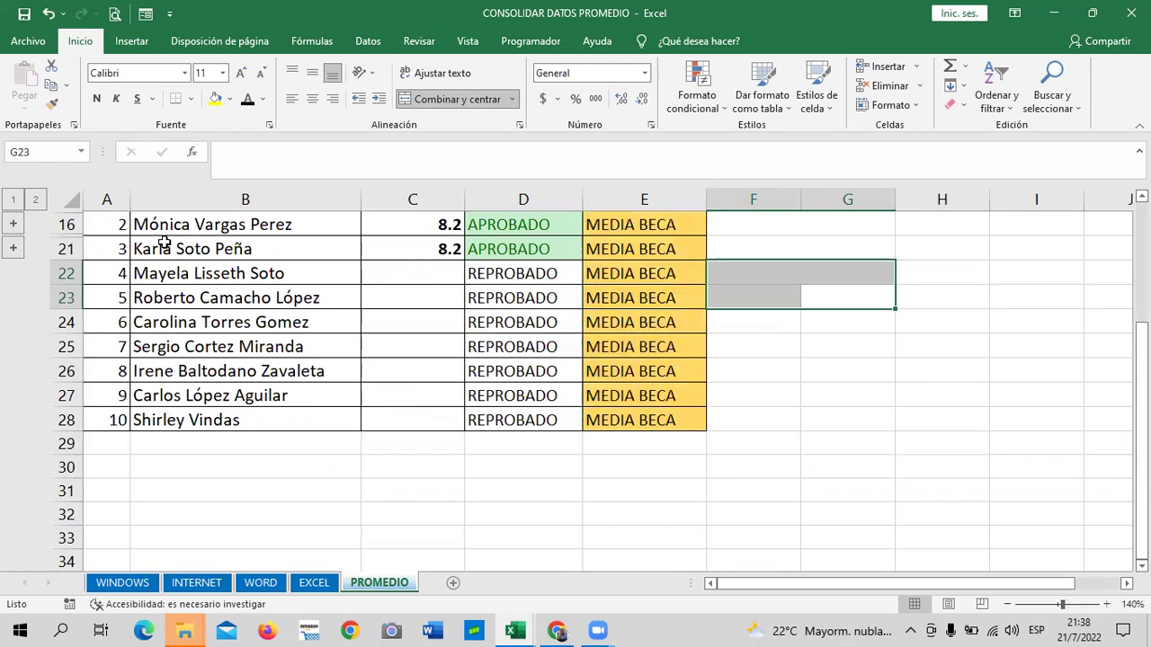
pyautogui.scroll(2, 556, 510)
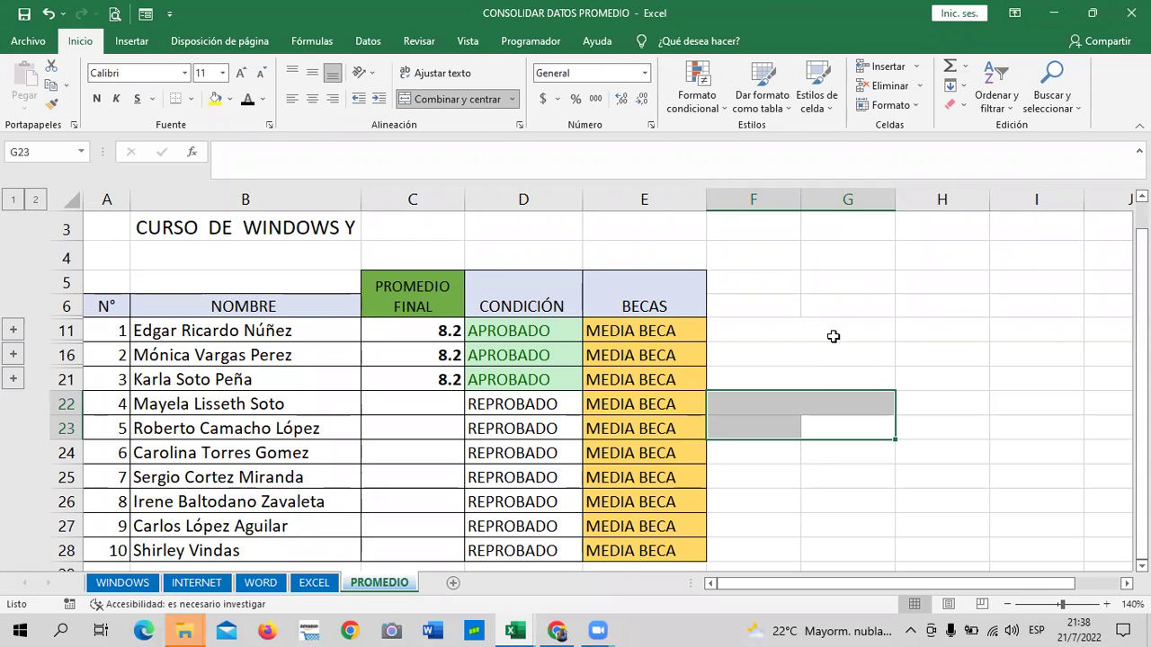
pyautogui.moveTo(754, 330); pyautogui.dragTo(810, 322)
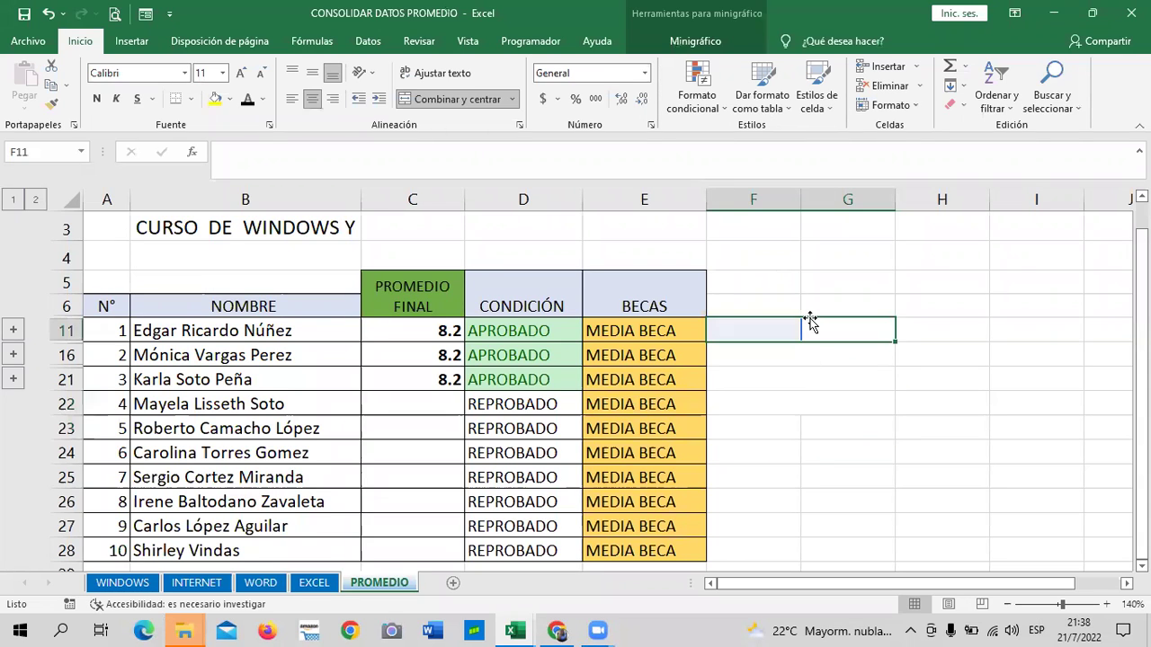
pyautogui.click(881, 442)
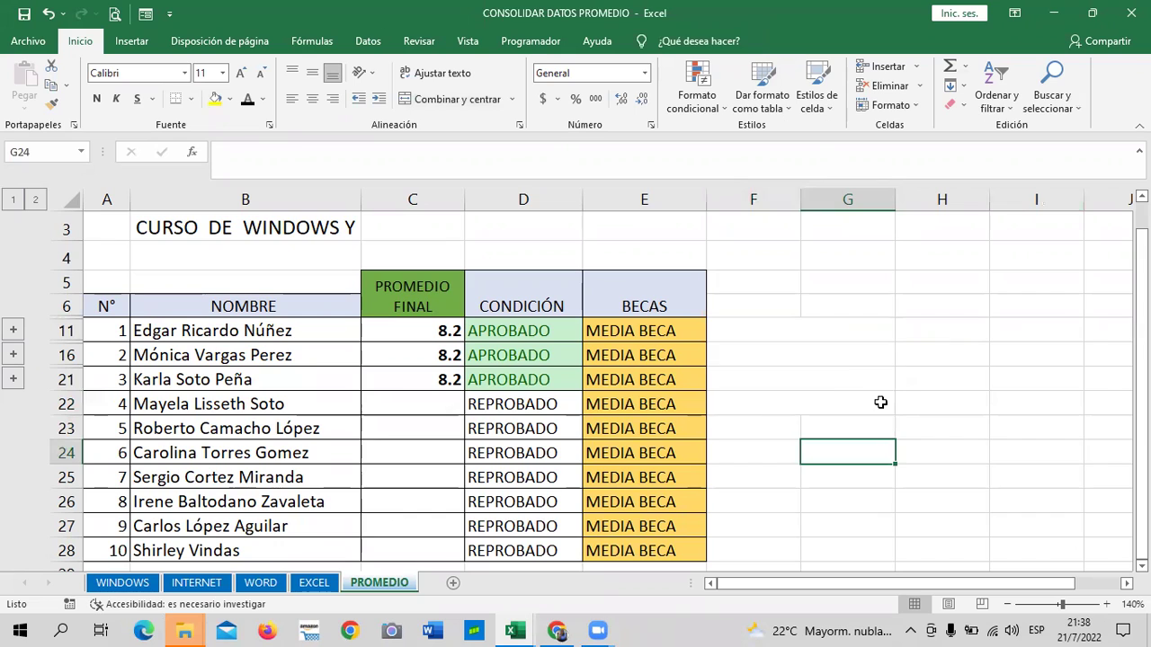
# - Start a =PROMEDIO( average formula in C22 for the fourth student
pyautogui.click(848, 372)
pyautogui.click(968, 398)
pyautogui.click(859, 429)
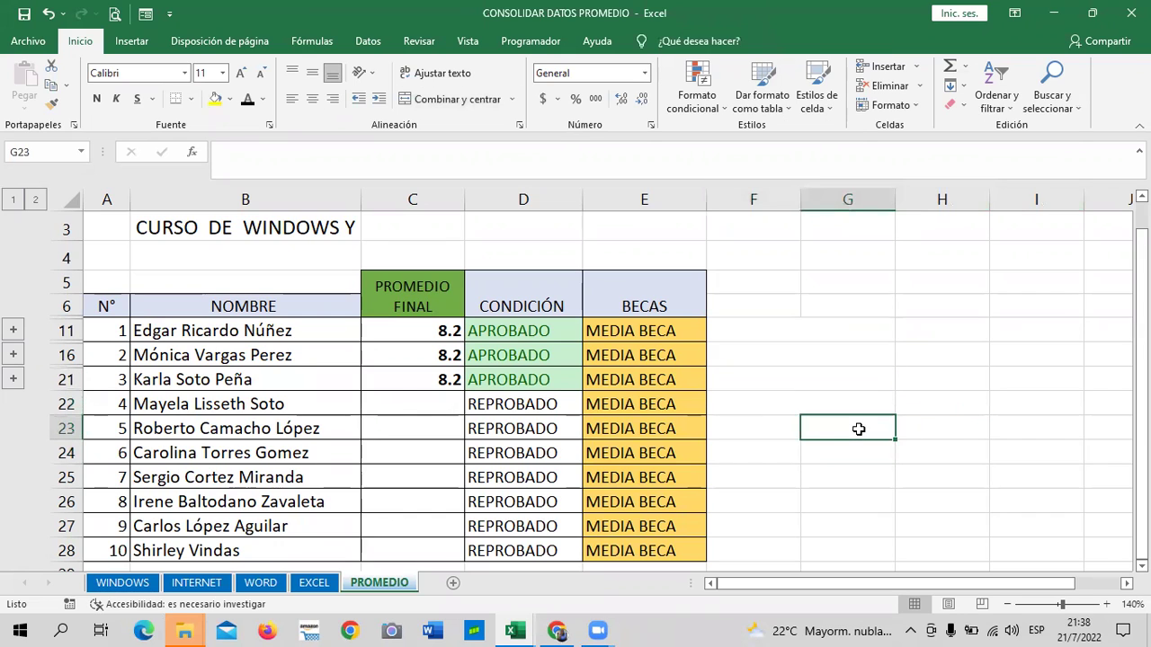
pyautogui.click(433, 406)
pyautogui.write('=PROM')
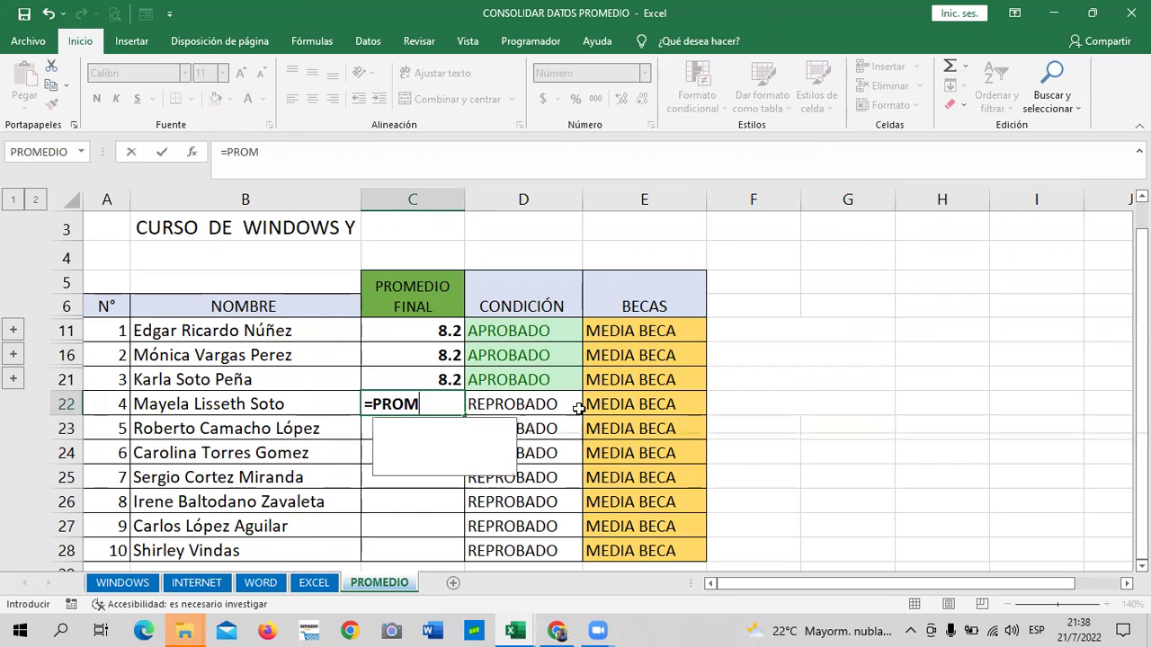
pyautogui.write('EDIO')
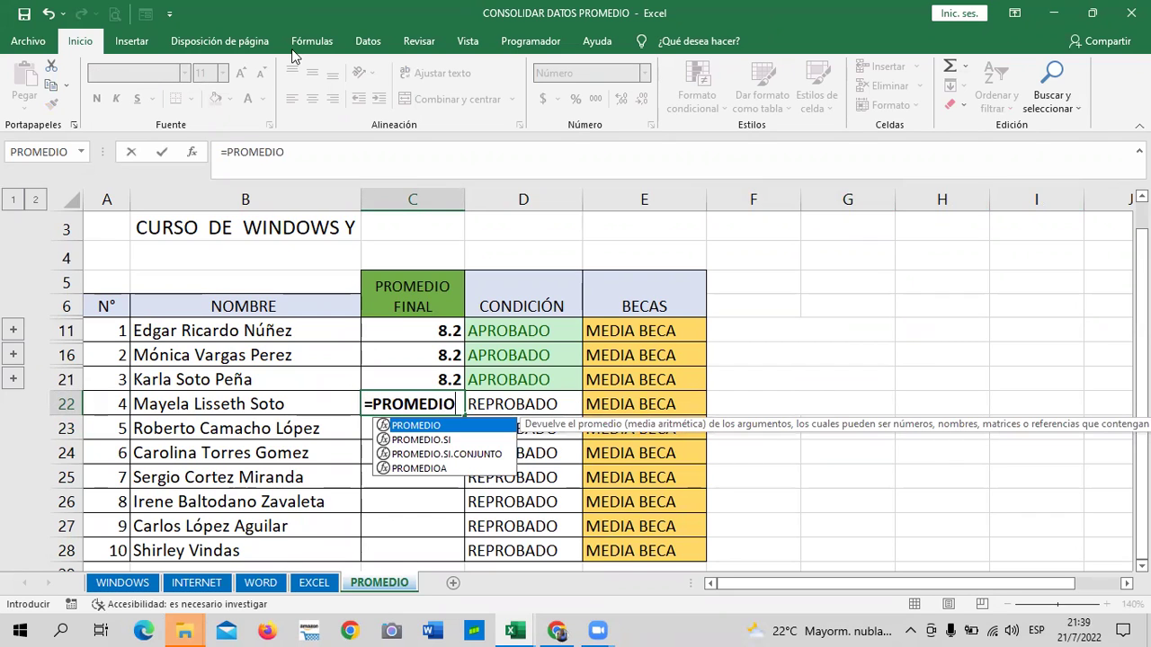
pyautogui.doubleClick(407, 427)
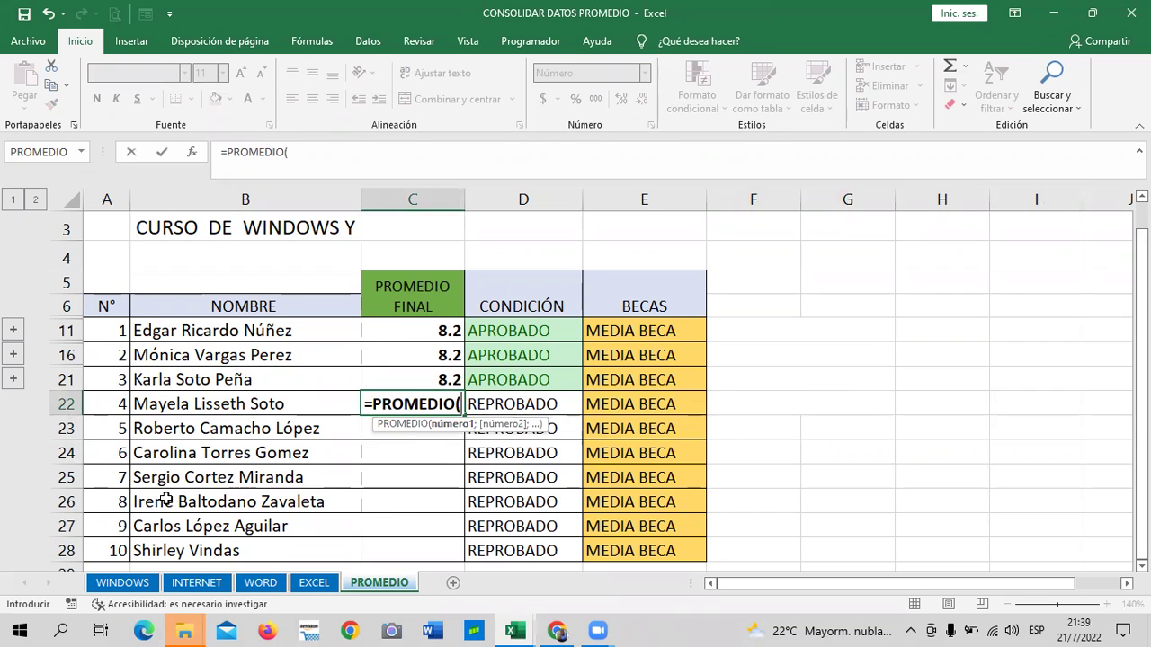
# - Add WINDOWS!E7 and INTERNET!E7 references, reach the WORD sheet, then delete the references again
pyautogui.click(112, 584)
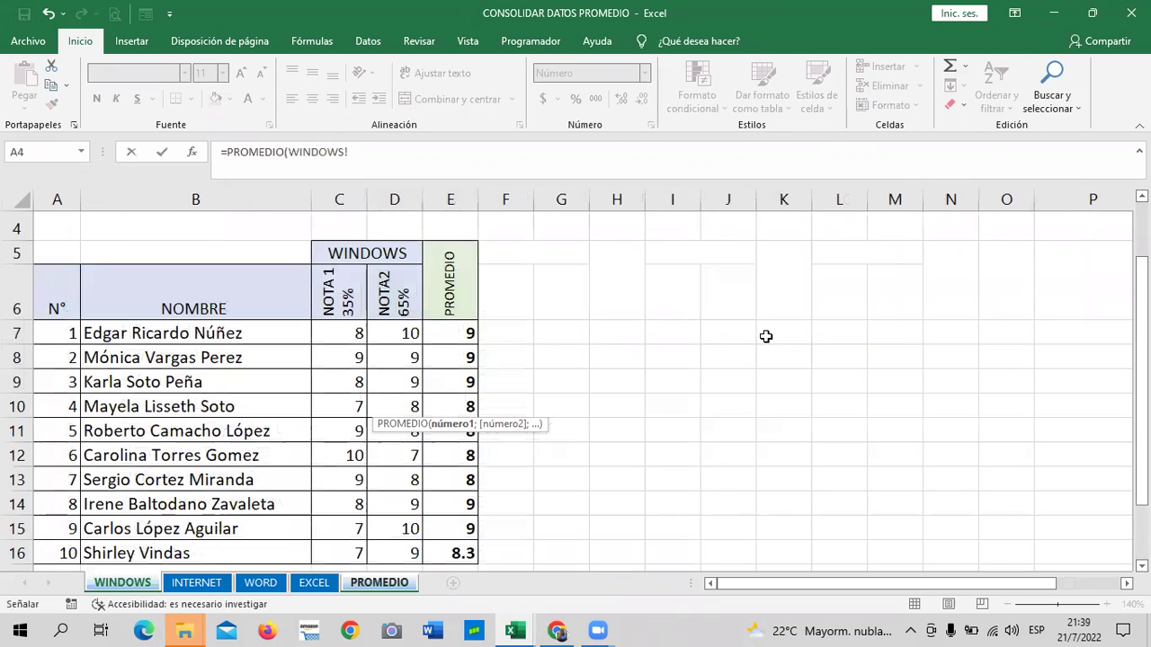
pyautogui.click(450, 339)
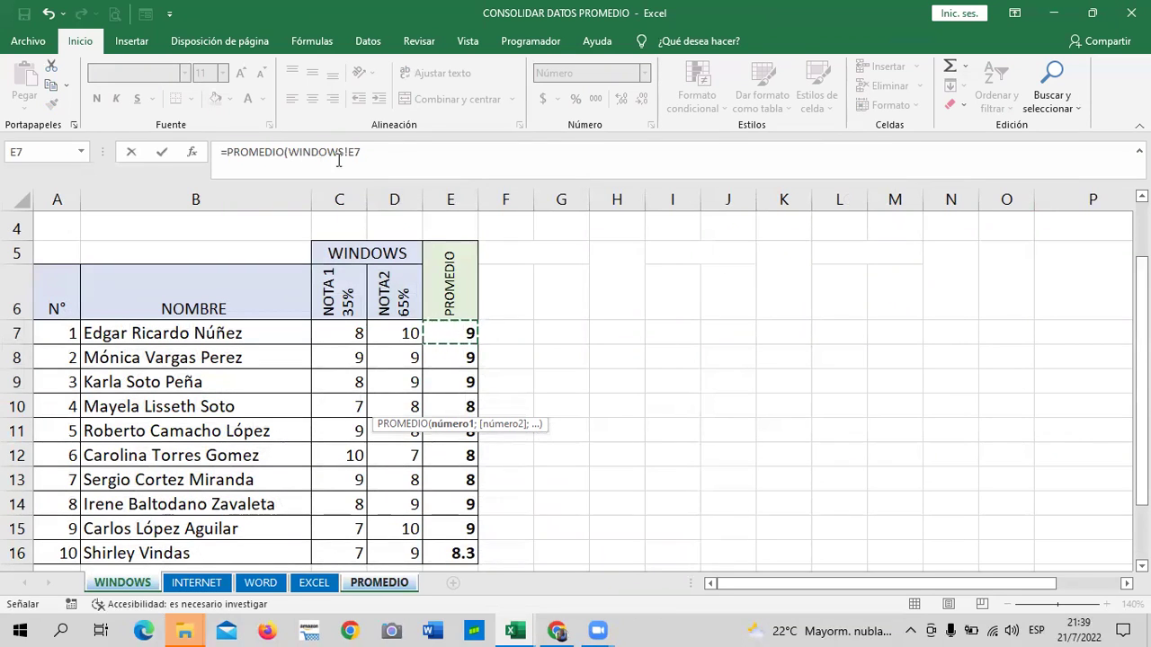
pyautogui.click(419, 148)
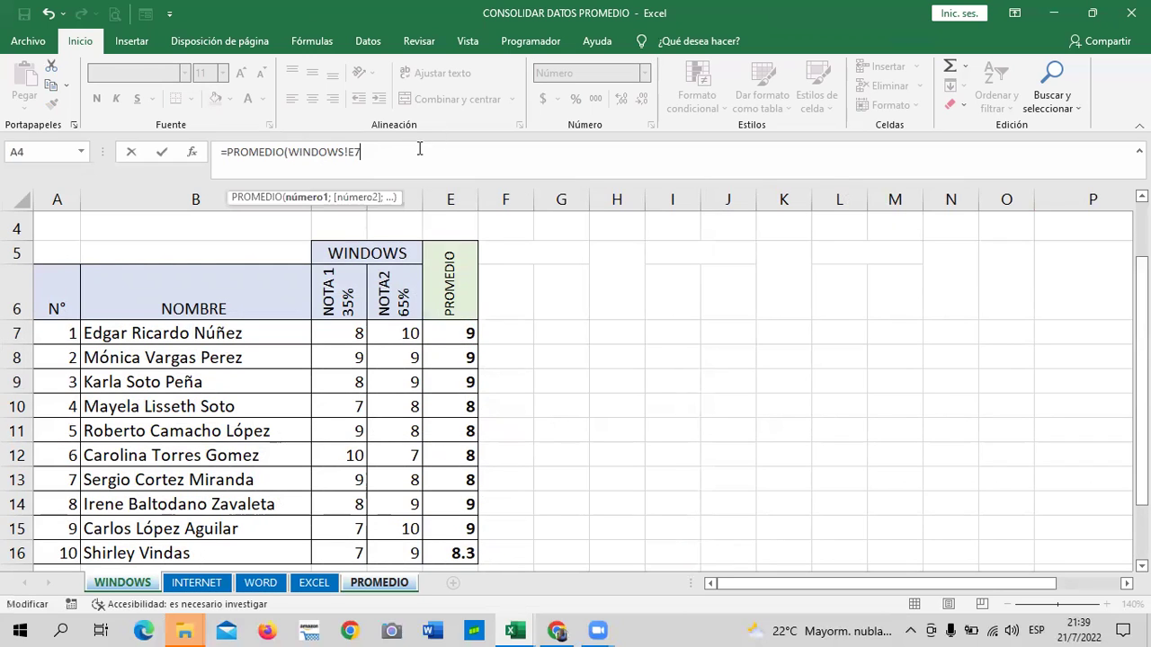
pyautogui.write(';')
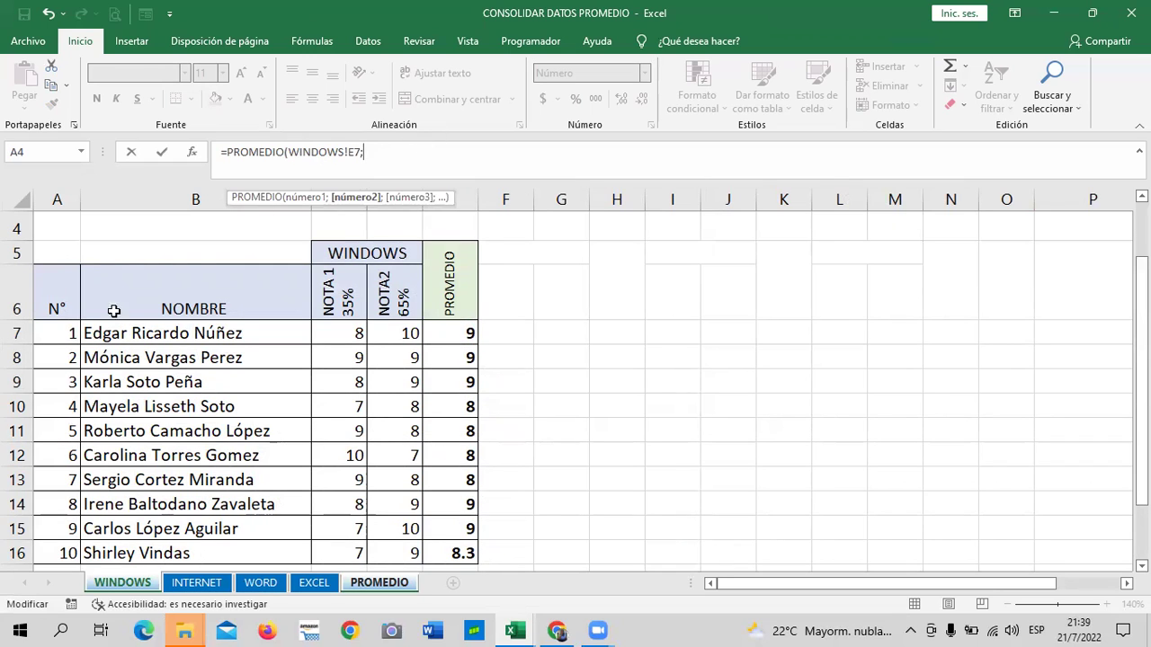
pyautogui.click(198, 583)
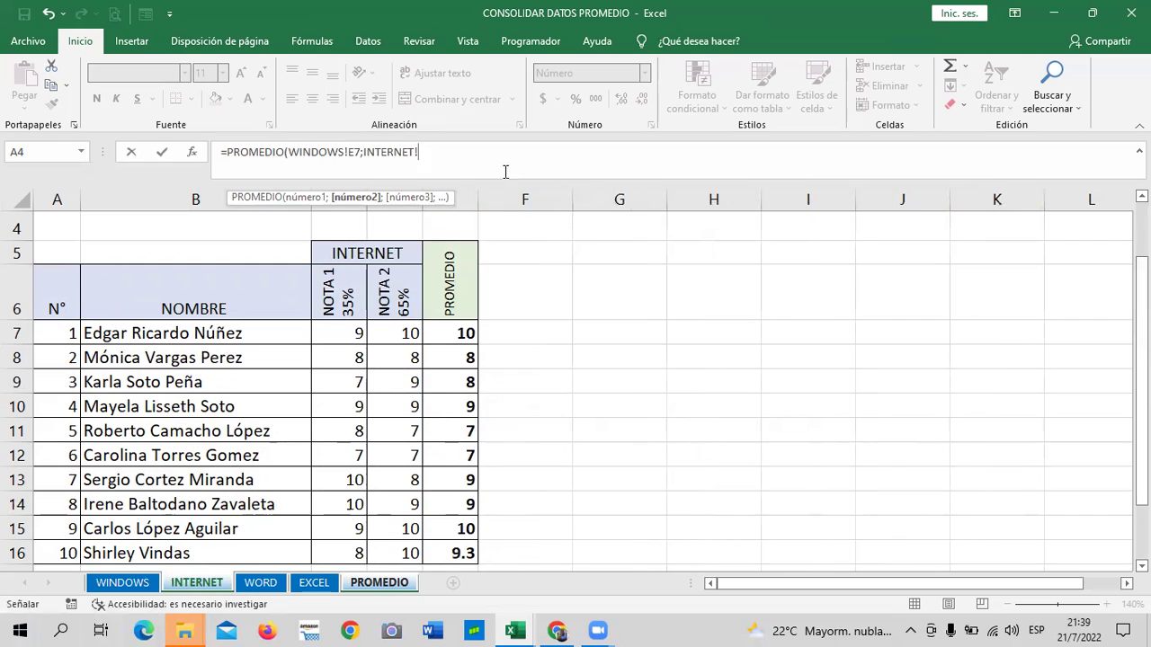
pyautogui.click(461, 333)
pyautogui.write(';')
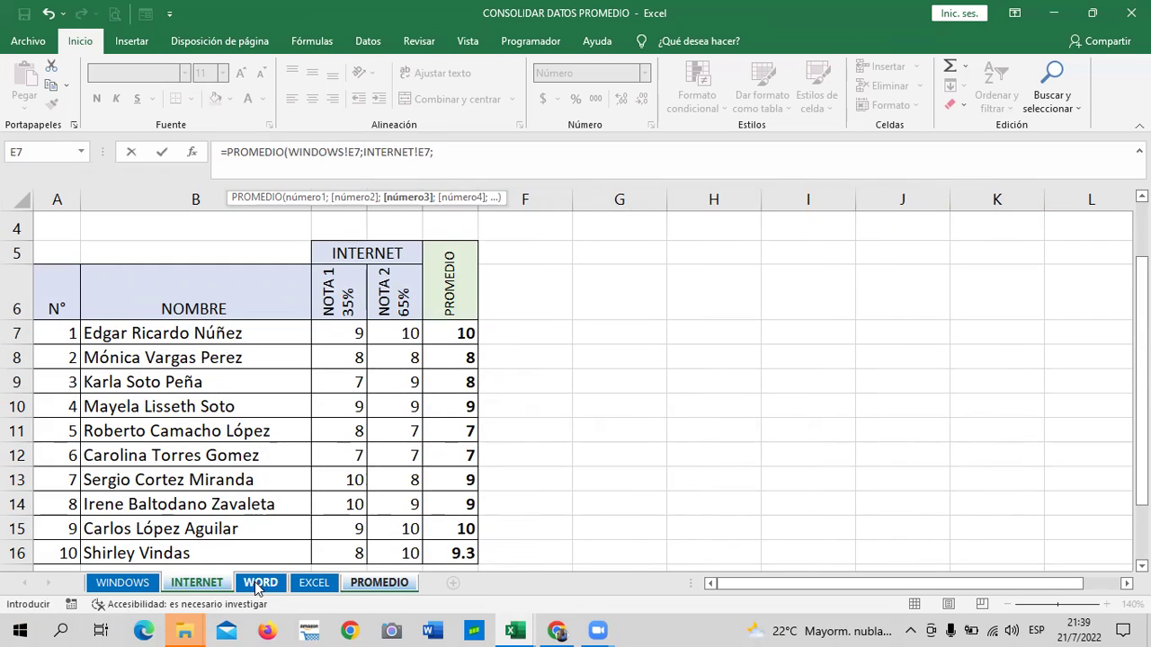
pyautogui.click(261, 583)
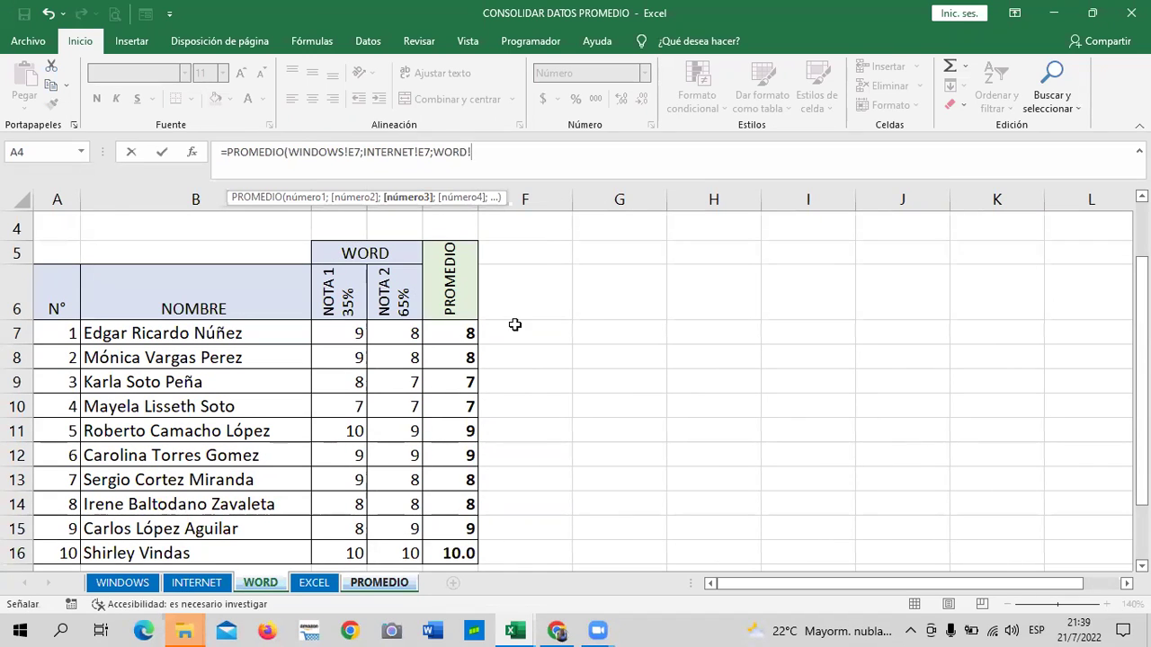
pyautogui.press('BackSpace')
pyautogui.press('BackSpace')
pyautogui.press('BackSpace')
pyautogui.press('BackSpace')
pyautogui.press('BackSpace')
pyautogui.press('BackSpace')
pyautogui.press('BackSpace')
pyautogui.press('BackSpace')
pyautogui.press('BackSpace')
pyautogui.press('BackSpace')
pyautogui.press('BackSpace')
pyautogui.press('BackSpace')
pyautogui.press('BackSpace')
pyautogui.press('BackSpace')
pyautogui.press('BackSpace')
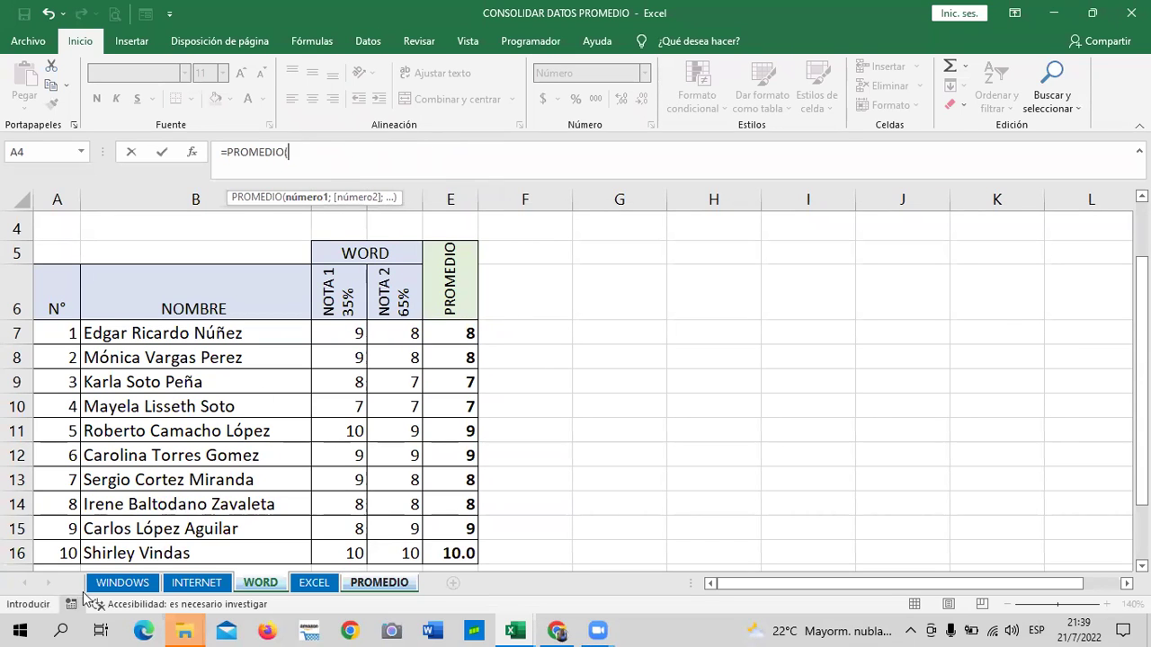
# - Add E10 from the WINDOWS and INTERNET sheets to the PROMEDIO formula
pyautogui.click(110, 583)
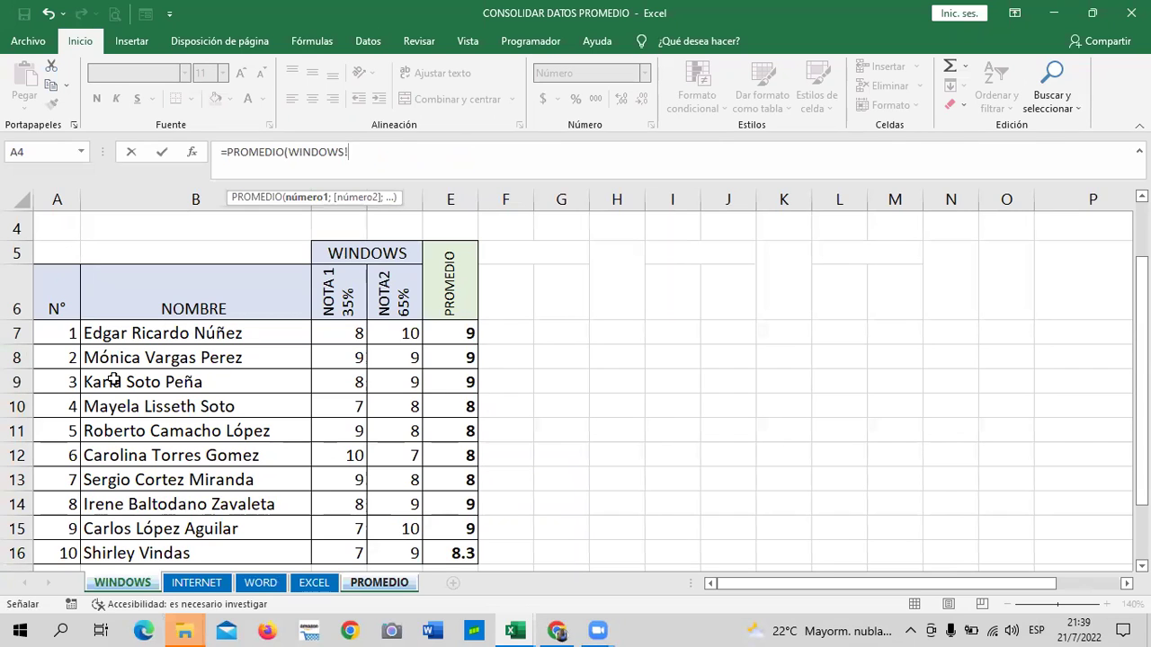
pyautogui.click(453, 407)
pyautogui.write(';')
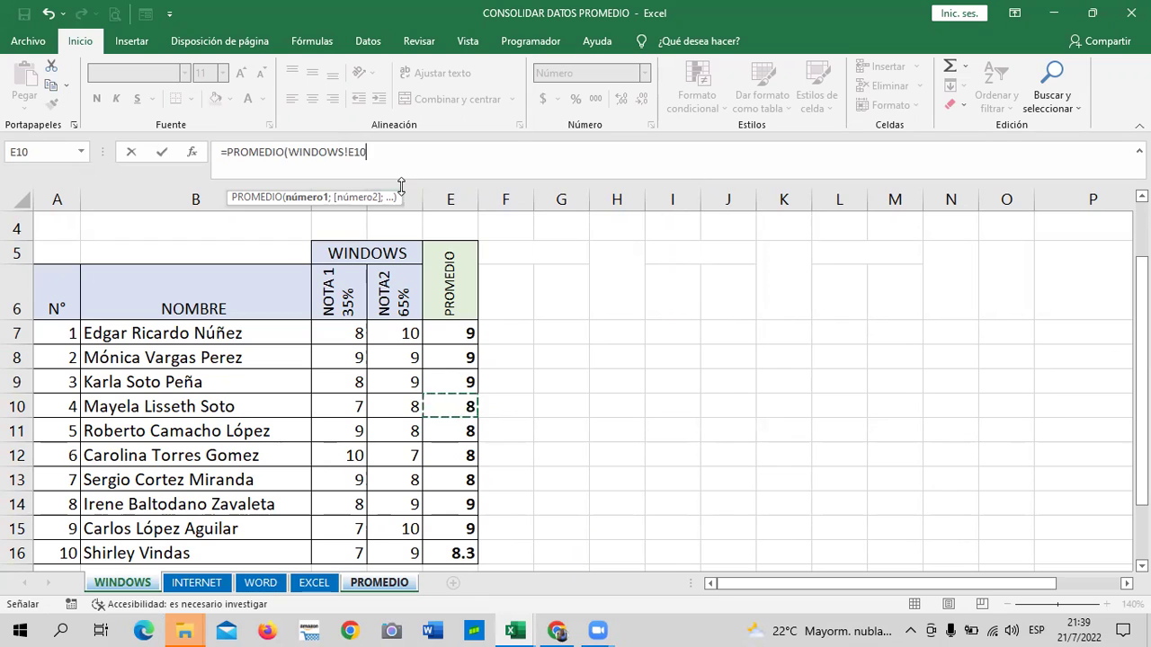
pyautogui.click(196, 583)
pyautogui.click(439, 405)
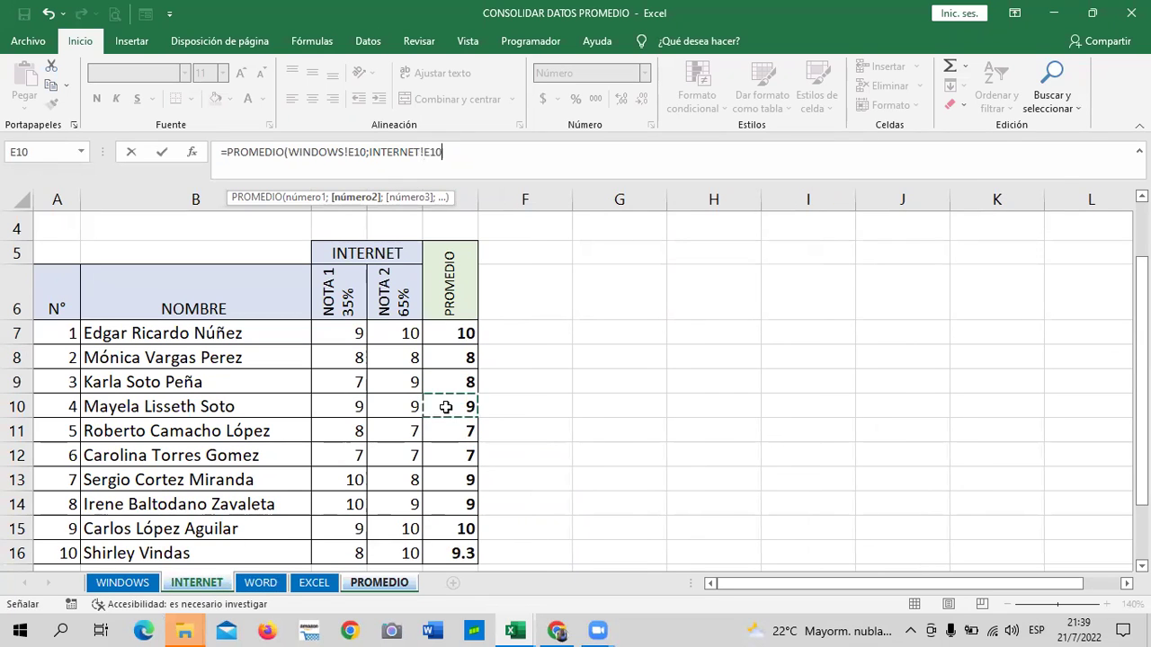
pyautogui.write(';WORD!')
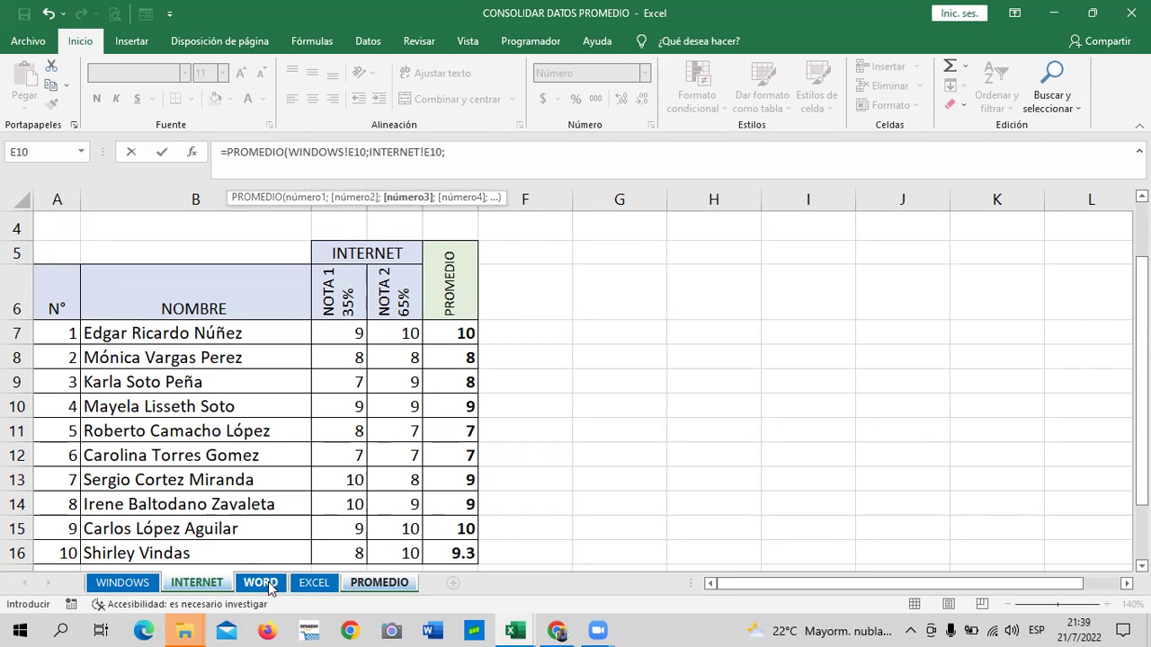
# - Add WORD!E10 and EXCEL!E10 and commit the average, giving 7.8
pyautogui.click(260, 583)
pyautogui.click(456, 408)
pyautogui.write(';')
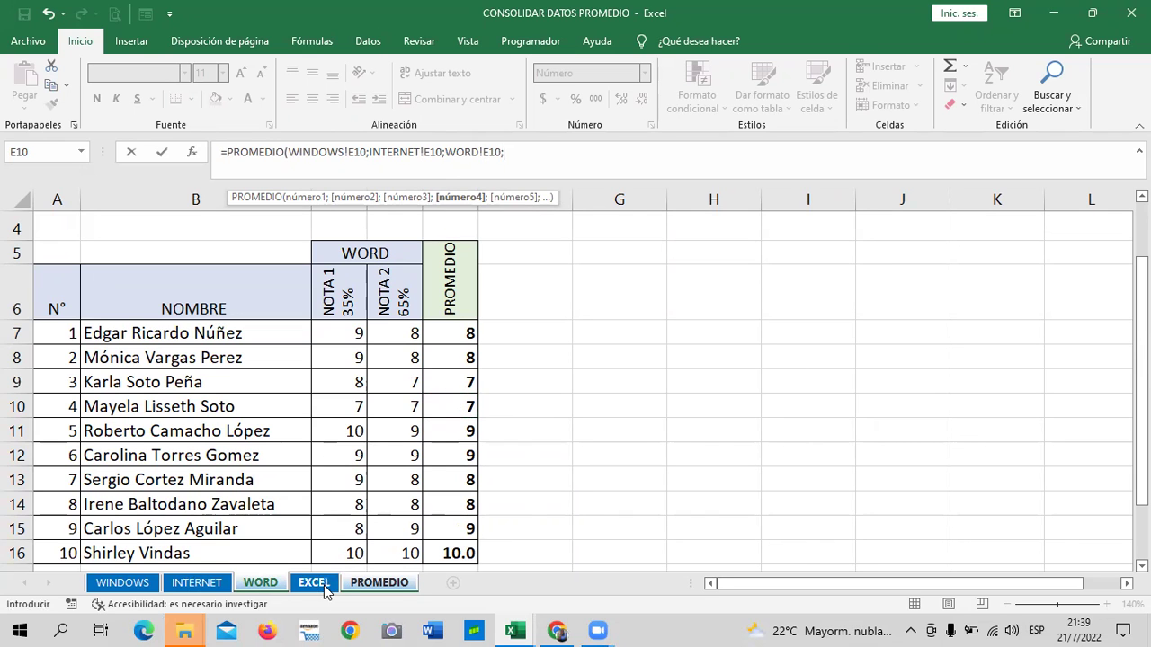
pyautogui.click(314, 583)
pyautogui.scroll(-1, 171, 512)
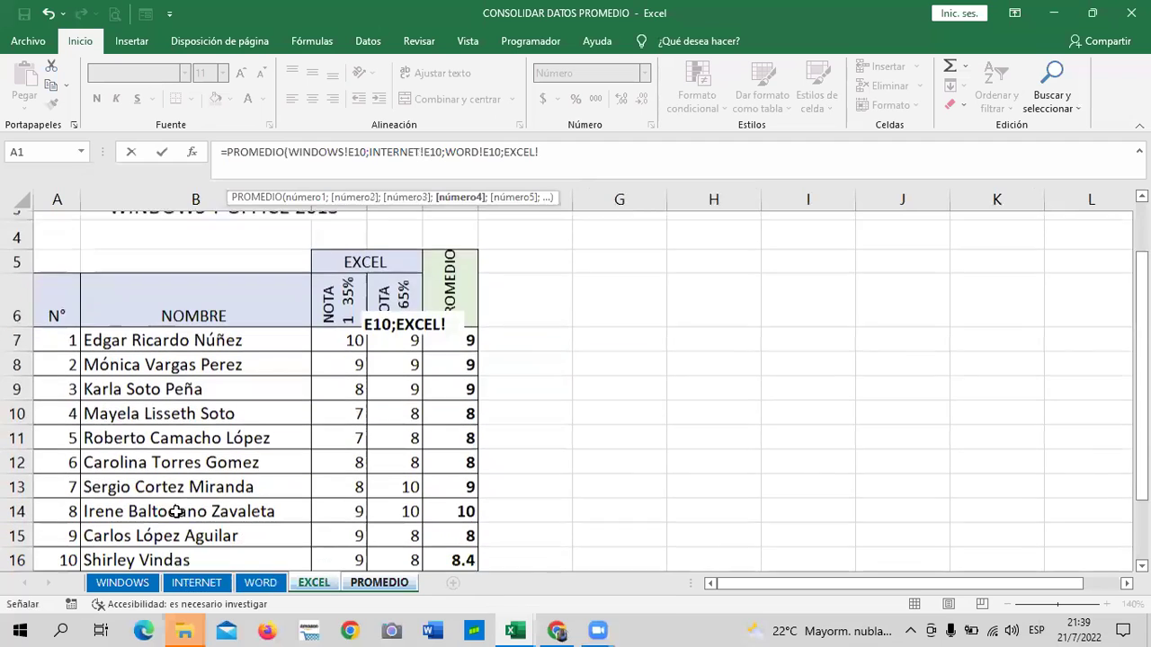
pyautogui.click(461, 404)
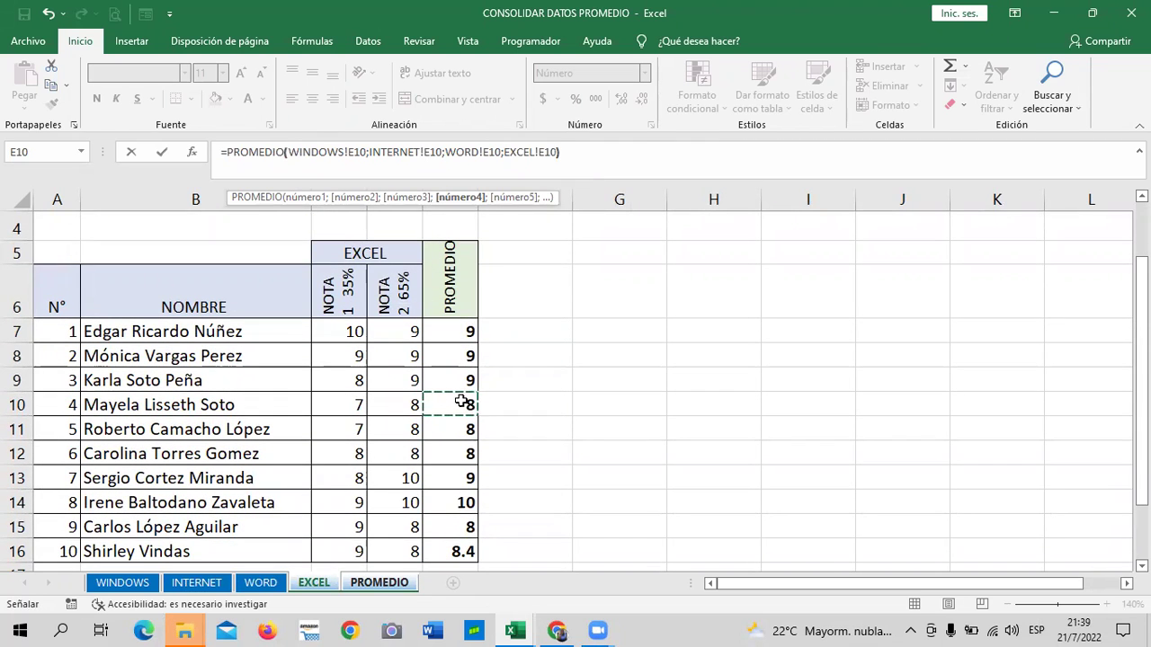
pyautogui.press('Return')
pyautogui.click(727, 357)
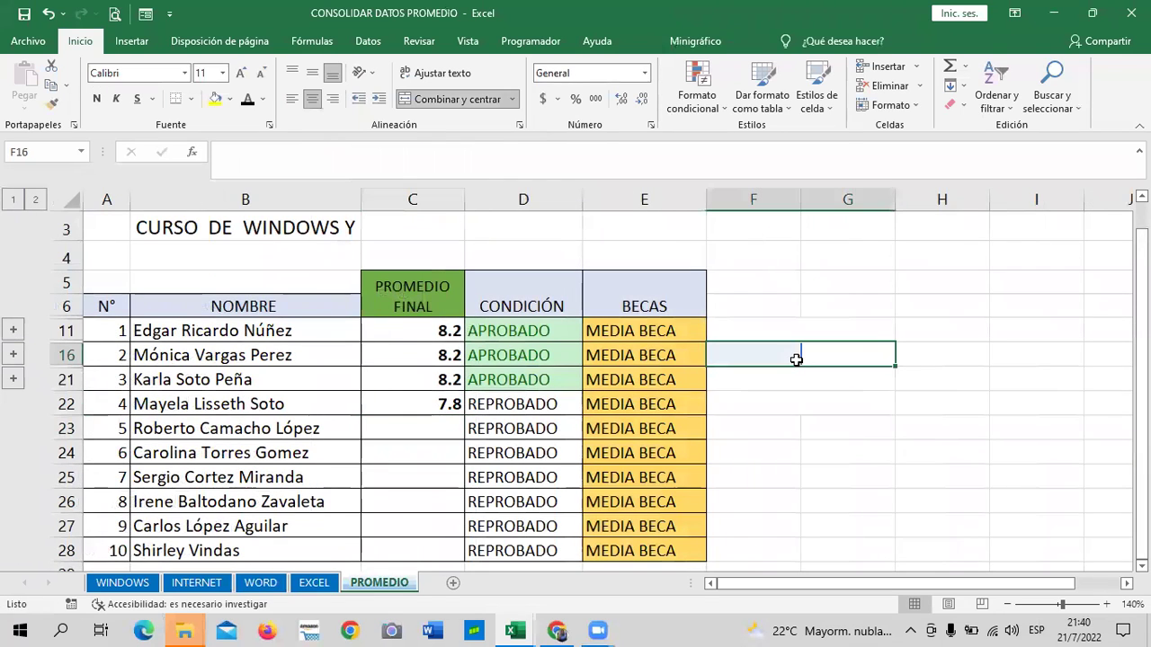
pyautogui.click(434, 405)
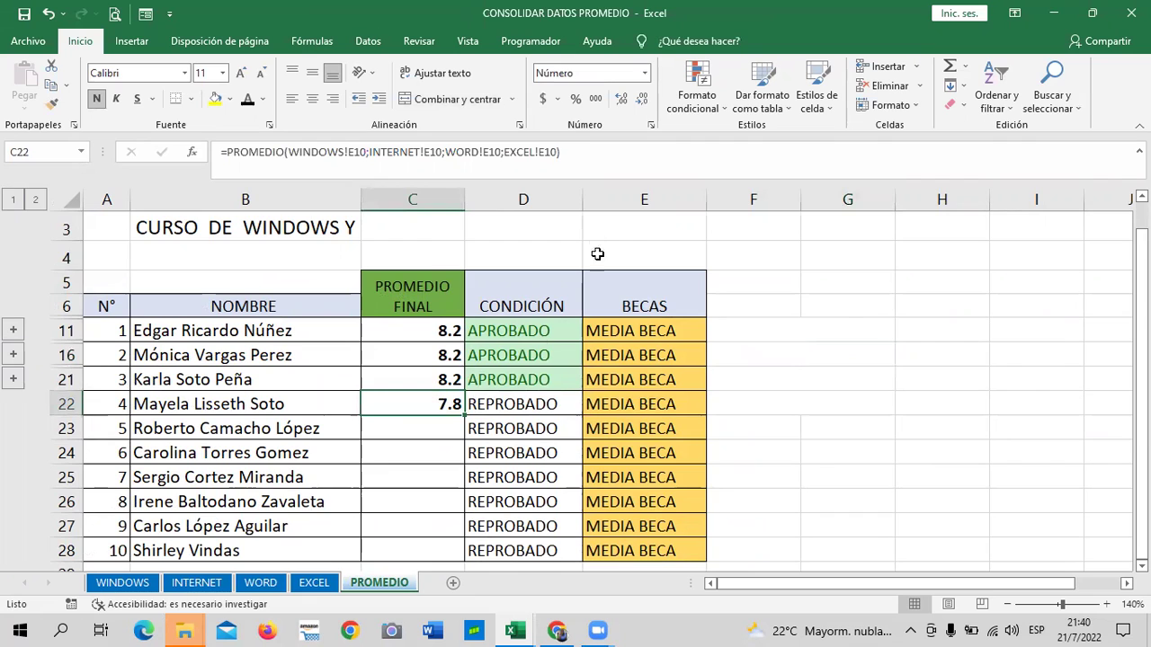
pyautogui.click(613, 160)
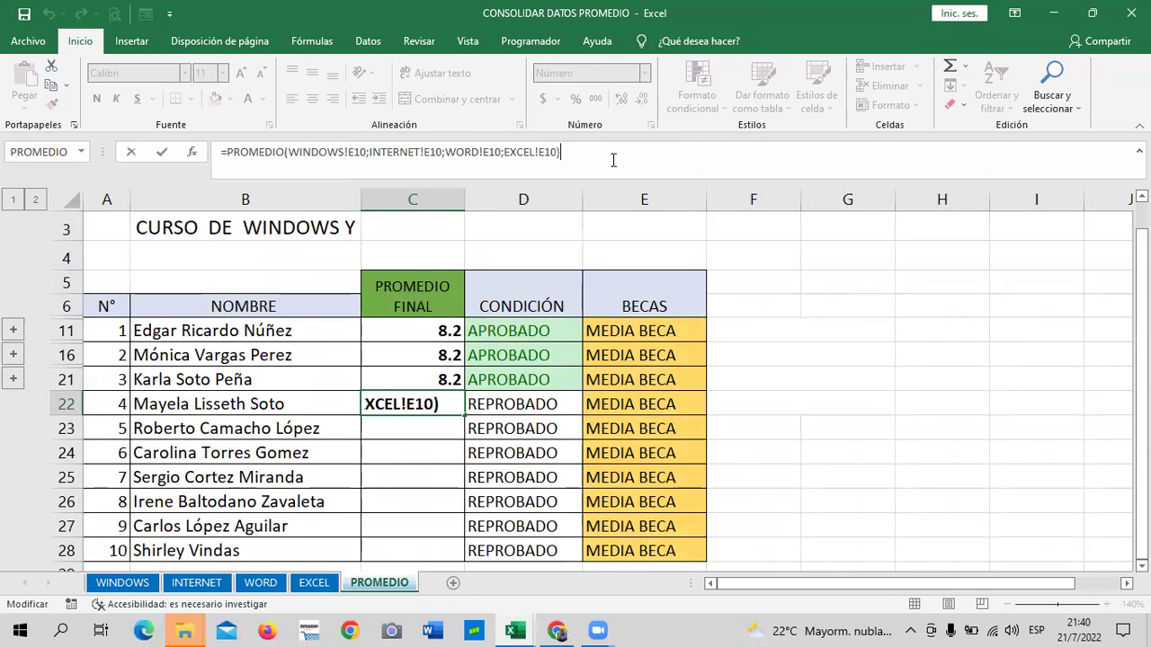
pyautogui.press('Return')
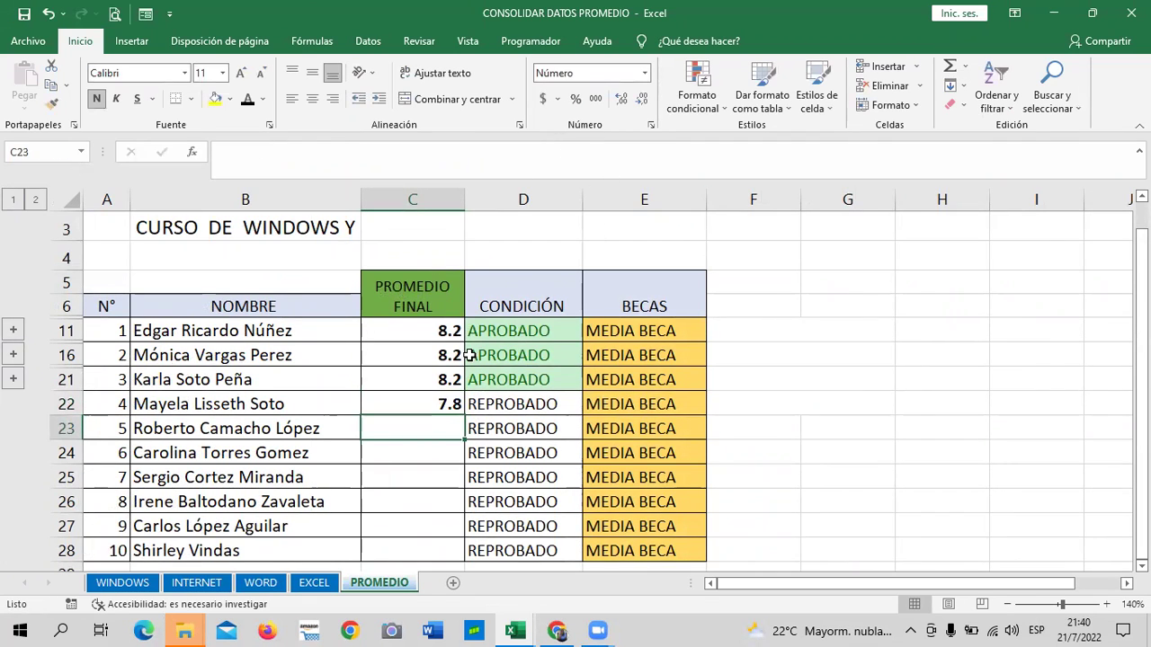
pyautogui.click(380, 400)
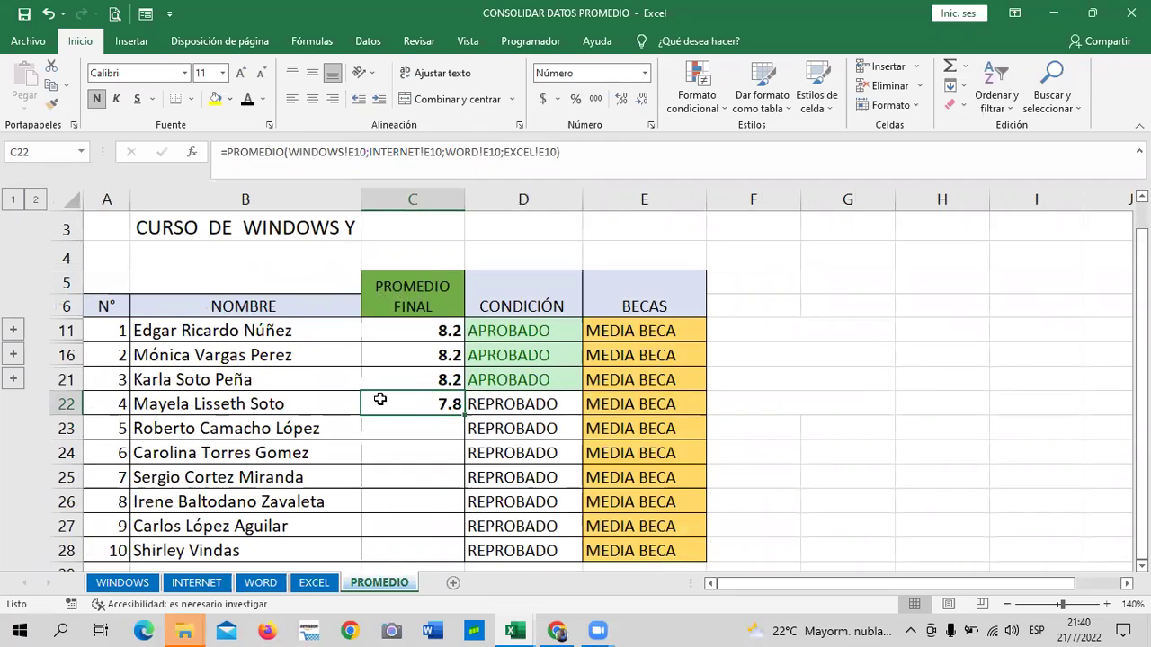
pyautogui.click(925, 406)
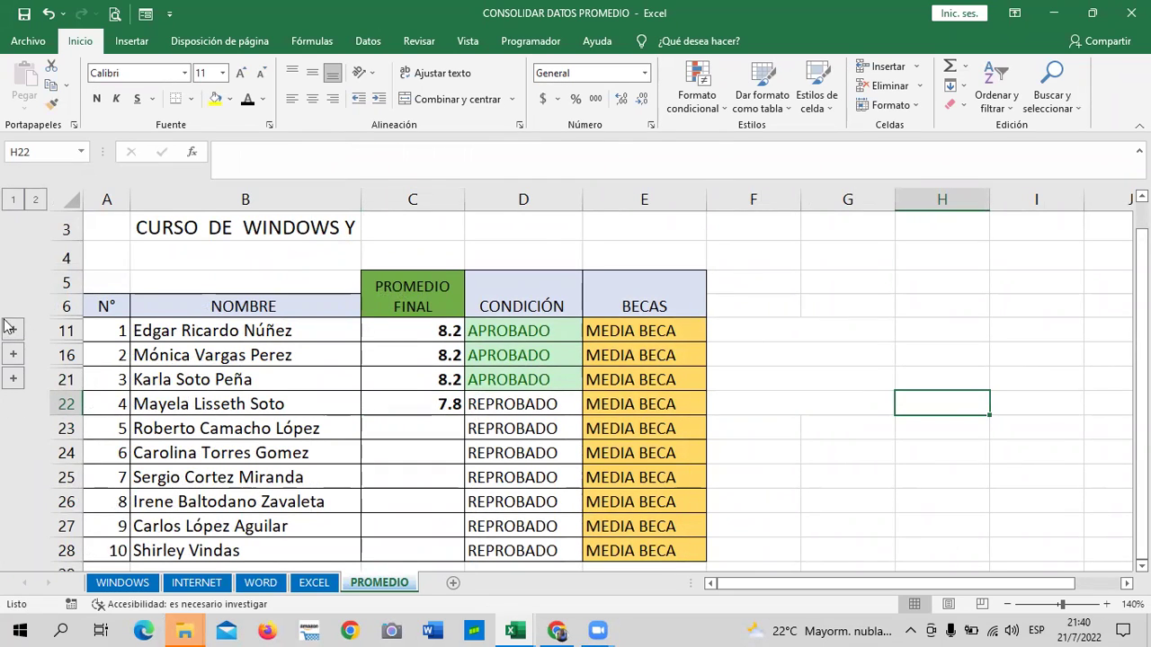
pyautogui.click(410, 406)
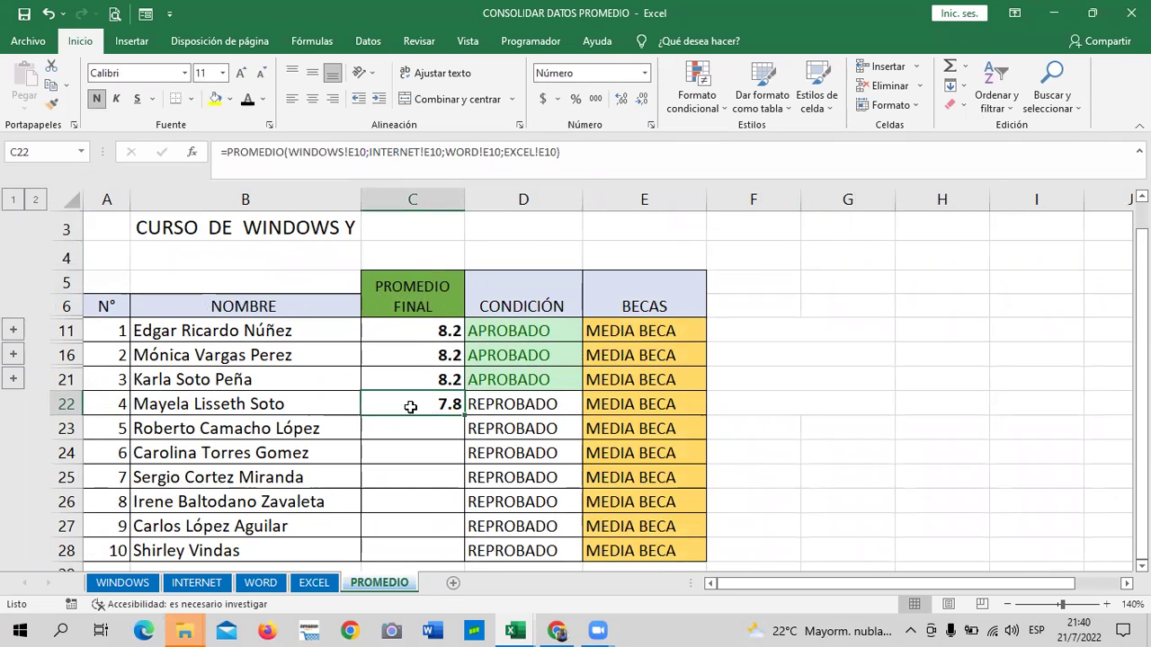
pyautogui.moveTo(514, 630)
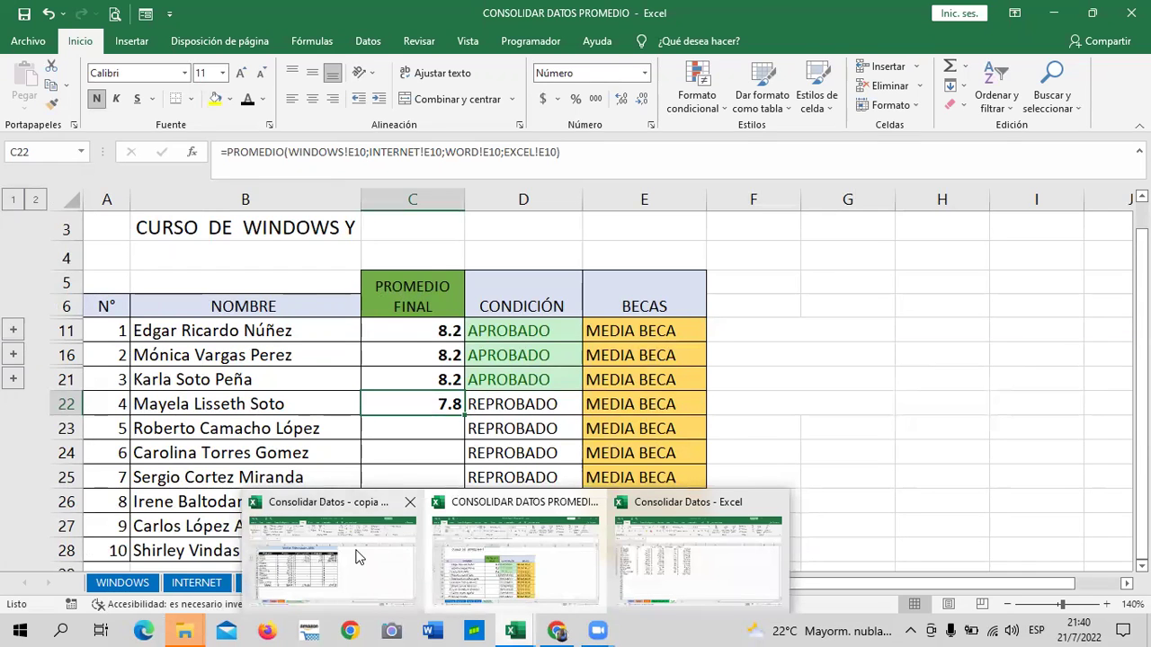
# - In the Consolidar Datos copy, begin =SUMA( in D16 with Enero!B5
pyautogui.click(360, 553)
pyautogui.click(472, 322)
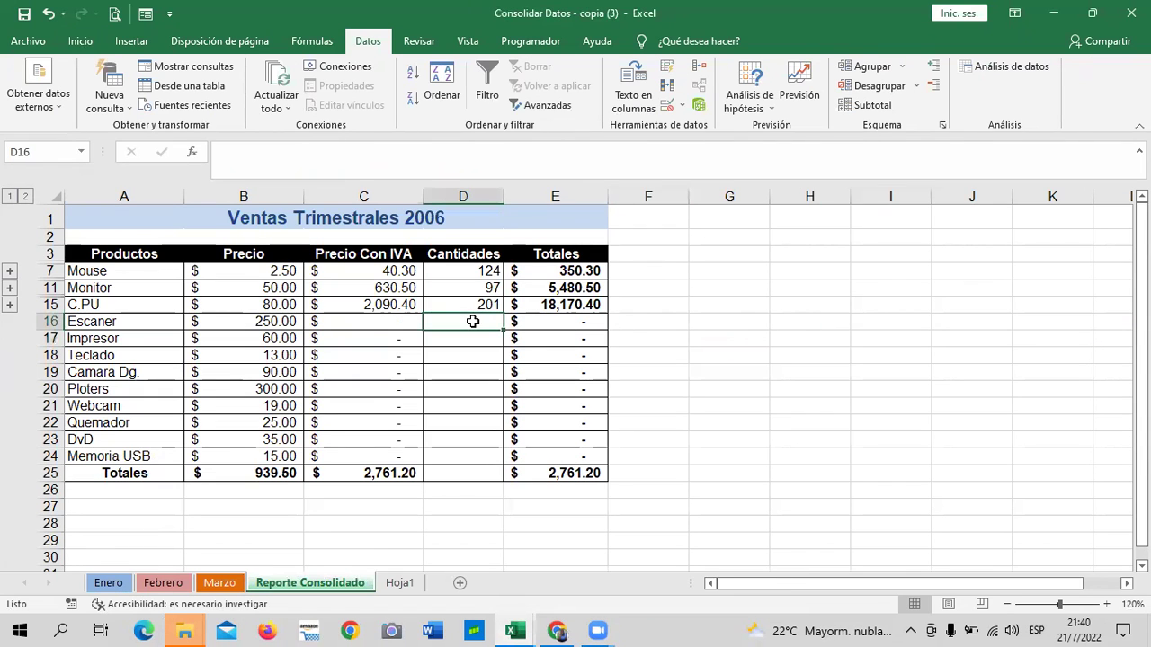
pyautogui.write('=S')
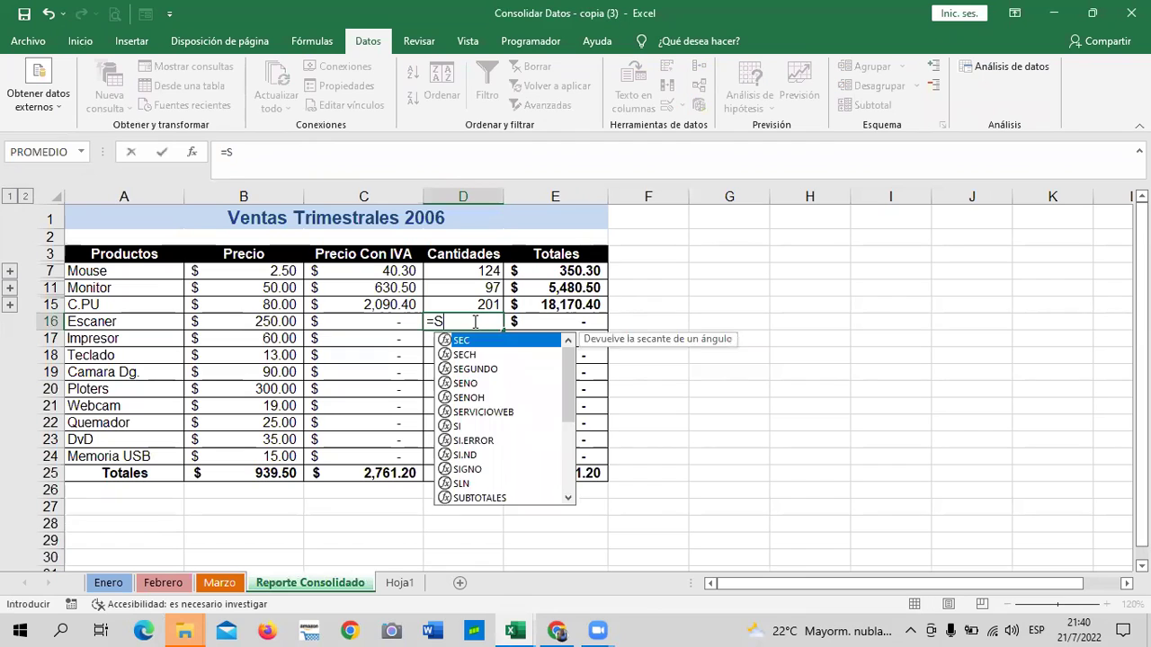
pyautogui.write('UMA')
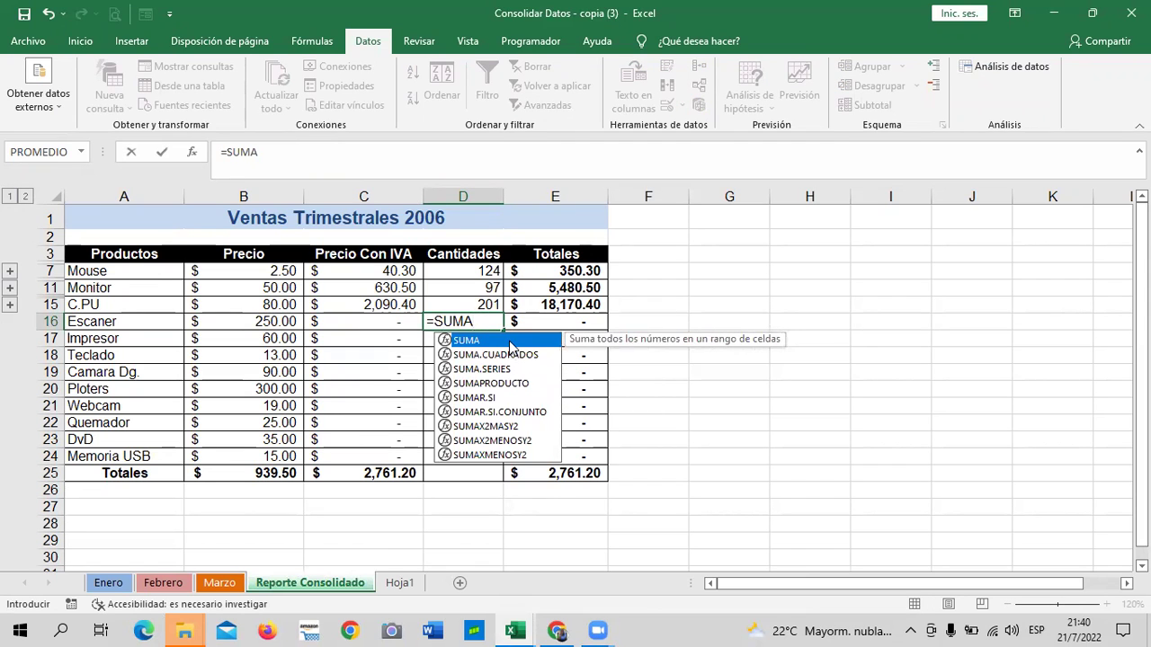
pyautogui.write('(')
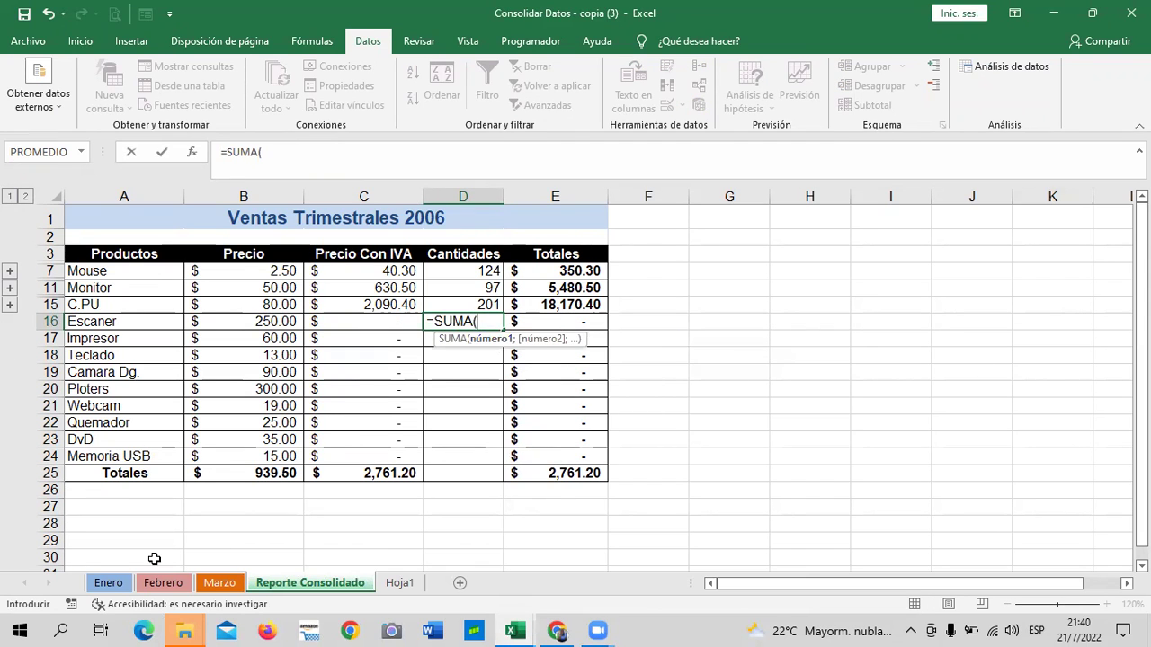
pyautogui.click(109, 584)
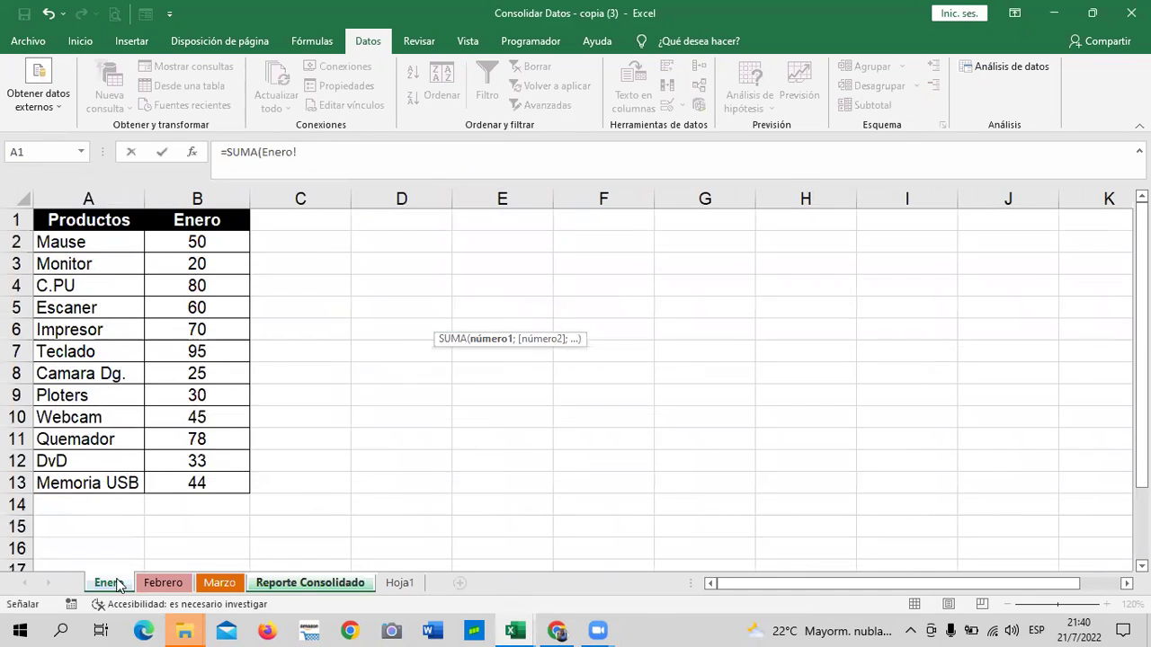
pyautogui.click(183, 308)
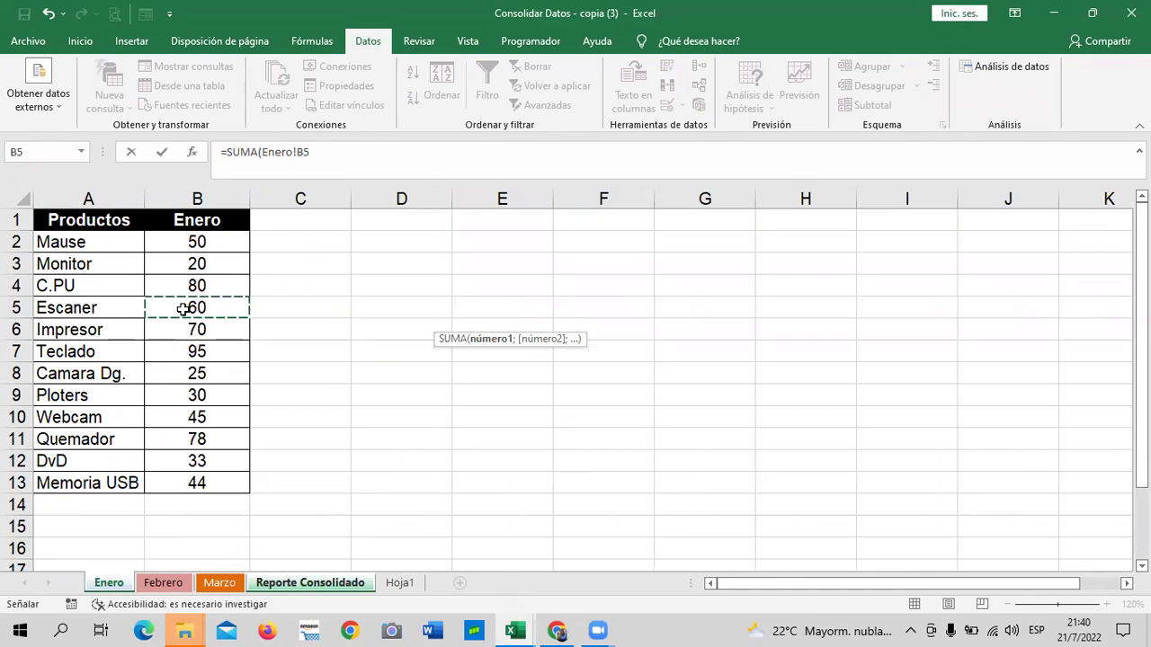
pyautogui.write(';')
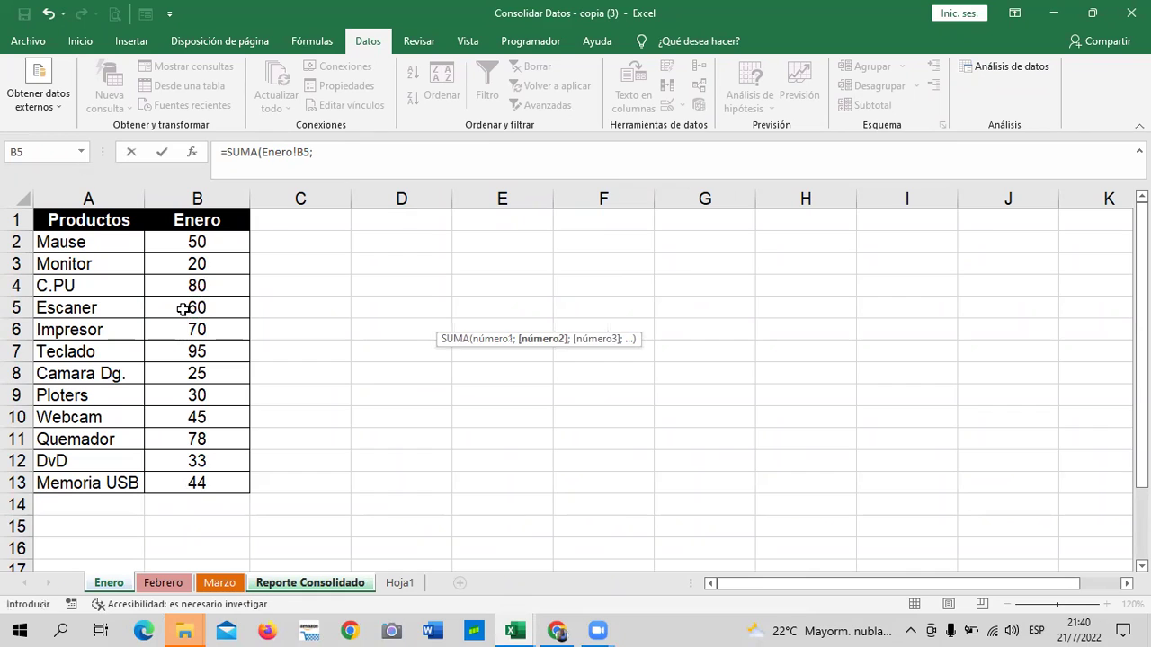
# - Add Febrero!B5 and Marzo!B5, close the bracket and commit, giving 236
pyautogui.click(174, 580)
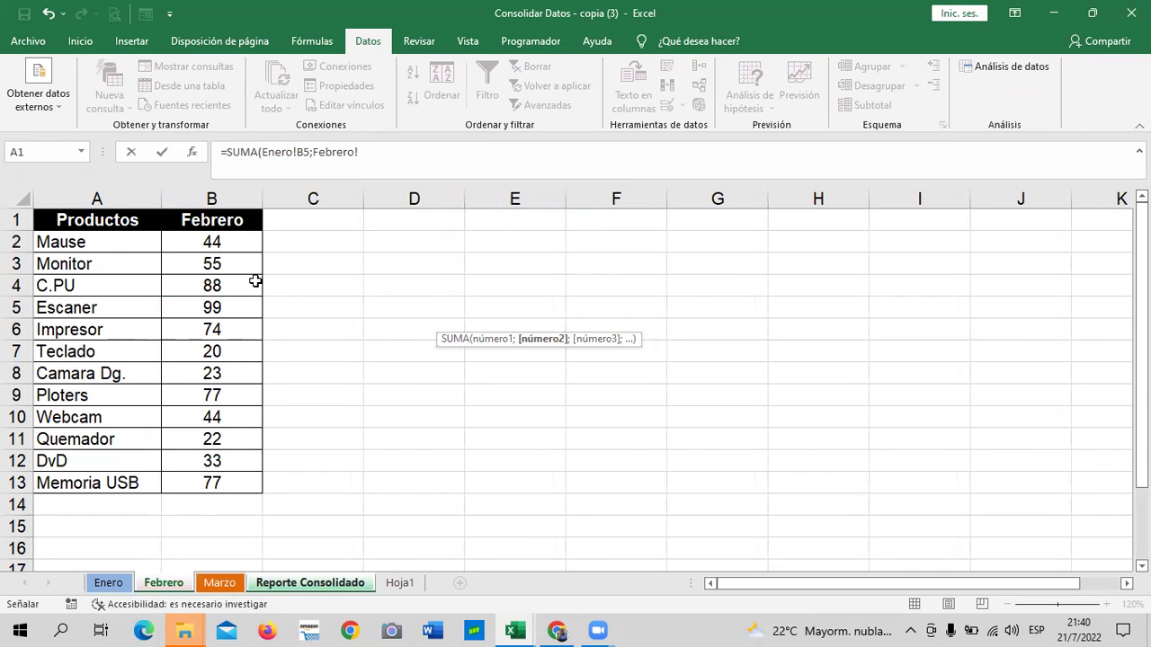
pyautogui.click(198, 310)
pyautogui.write(';')
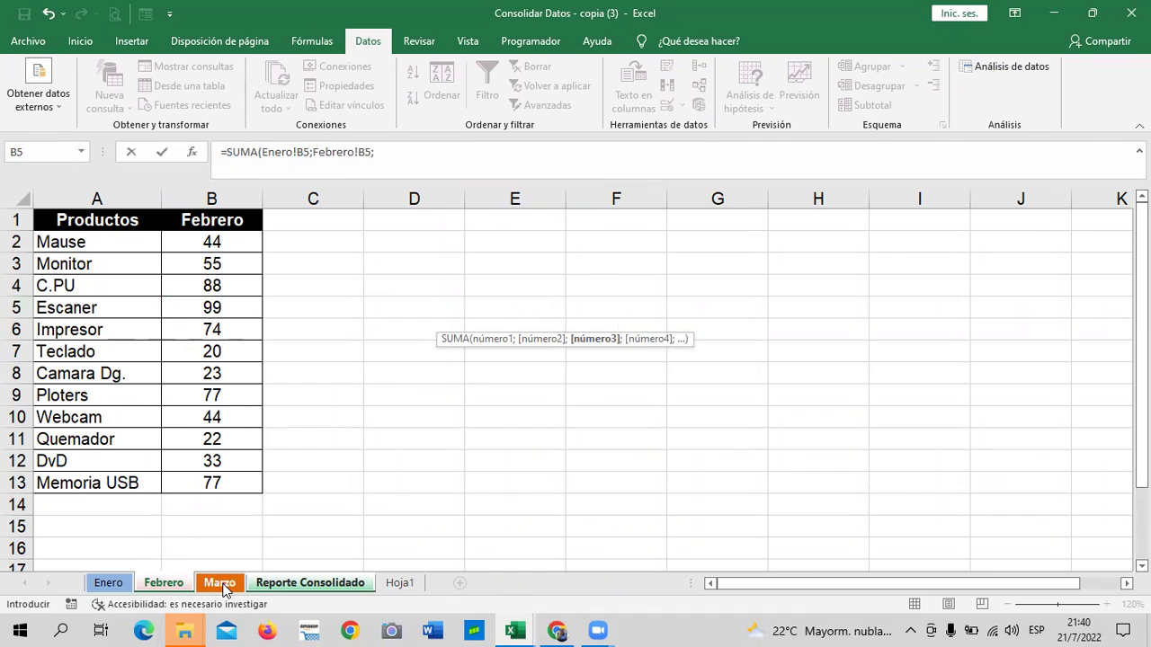
pyautogui.click(219, 583)
pyautogui.click(186, 307)
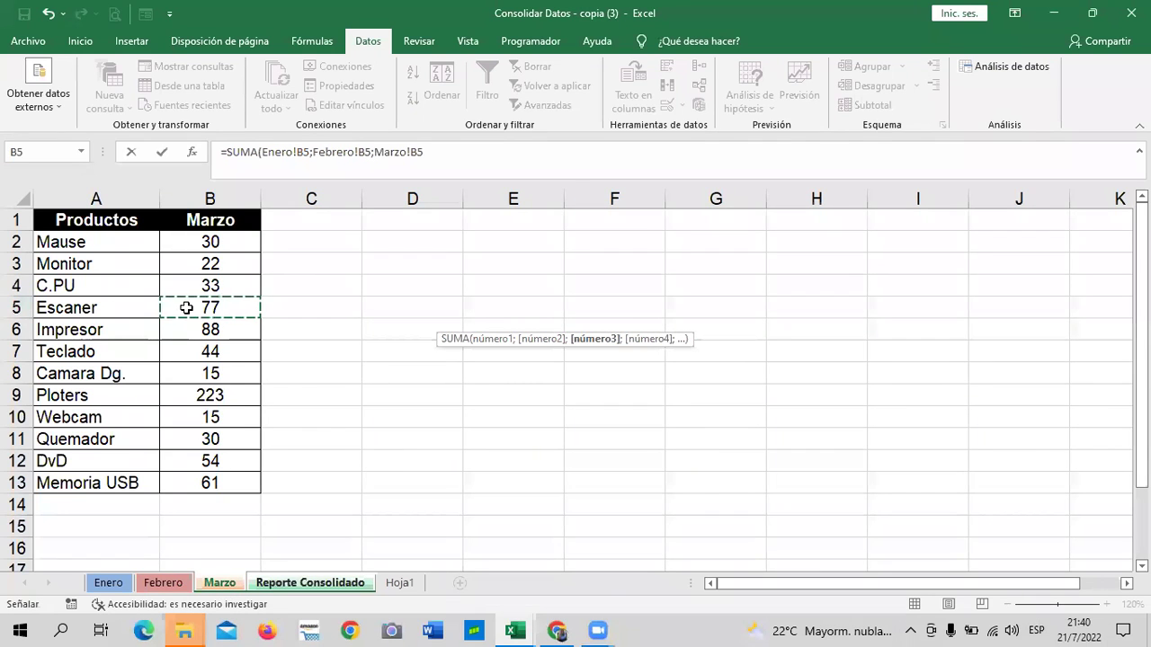
pyautogui.click(557, 155)
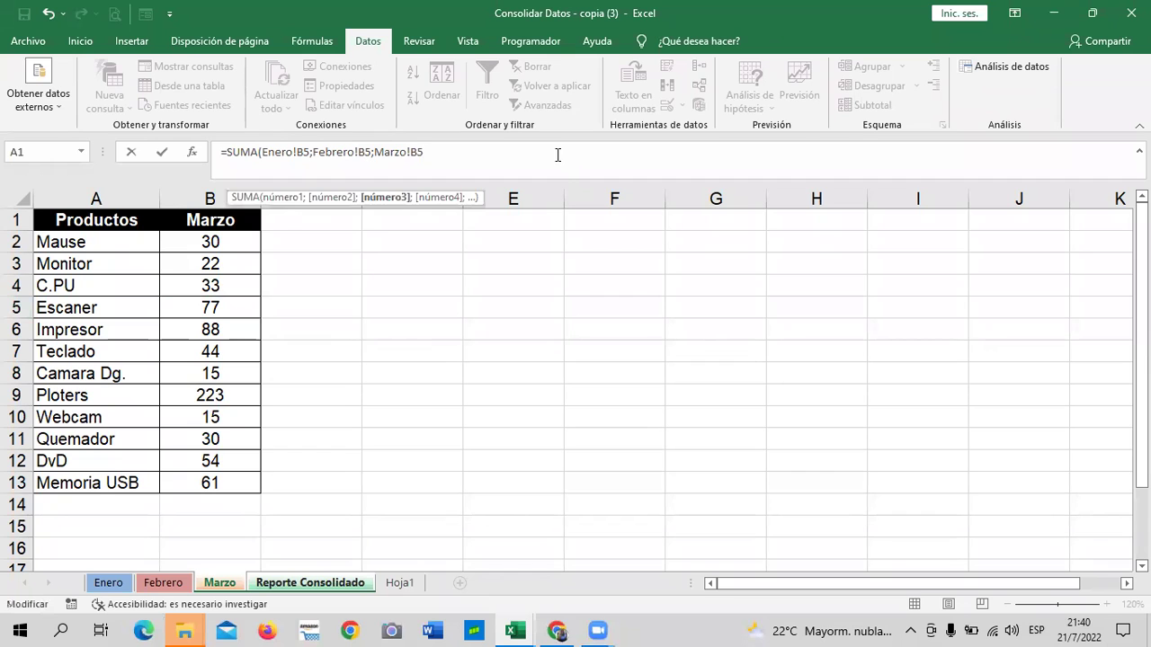
pyautogui.write(')')
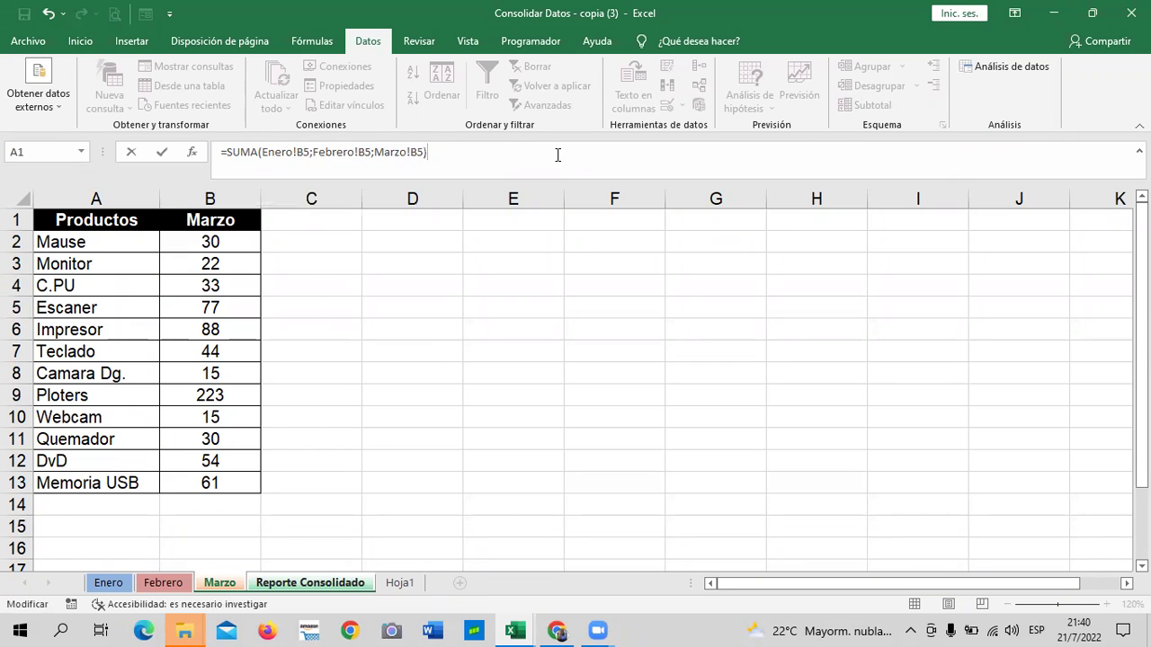
pyautogui.press('Return')
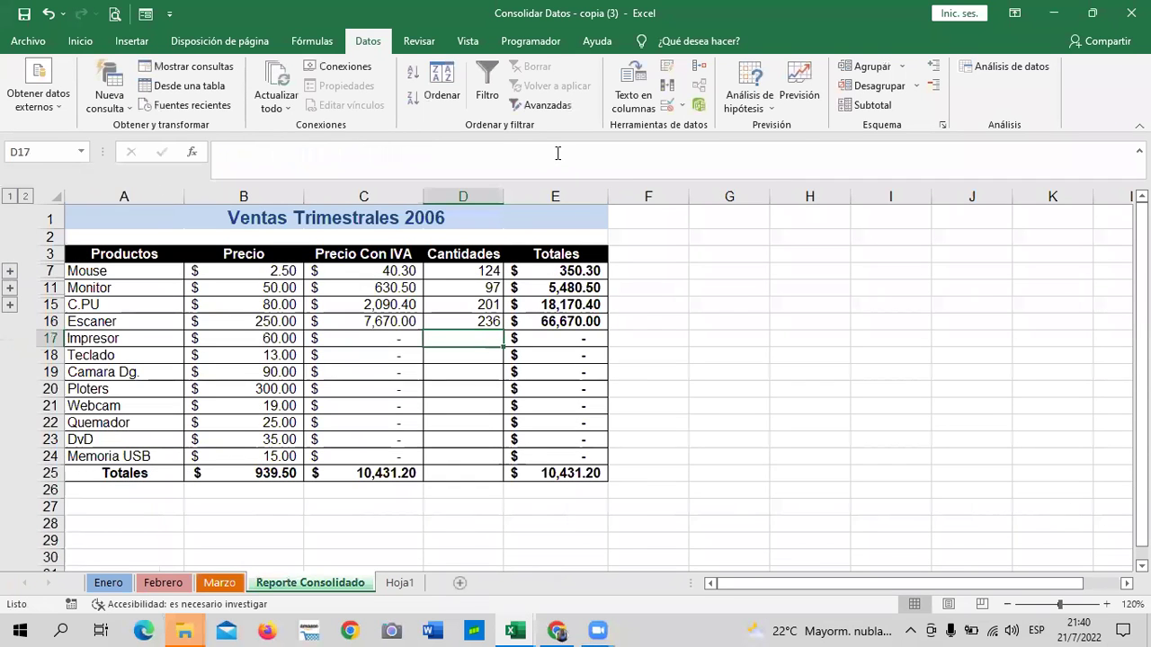
pyautogui.click(383, 320)
pyautogui.click(456, 317)
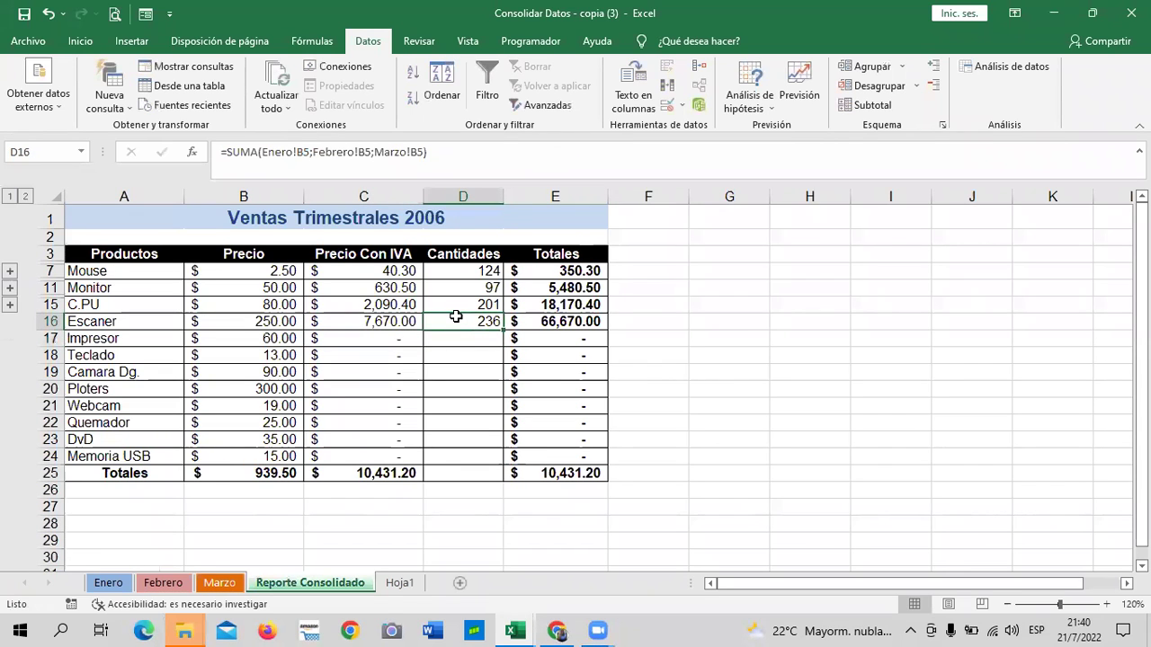
pyautogui.click(456, 304)
pyautogui.click(456, 285)
pyautogui.click(451, 255)
pyautogui.click(449, 272)
pyautogui.click(455, 287)
pyautogui.click(454, 306)
pyautogui.click(455, 323)
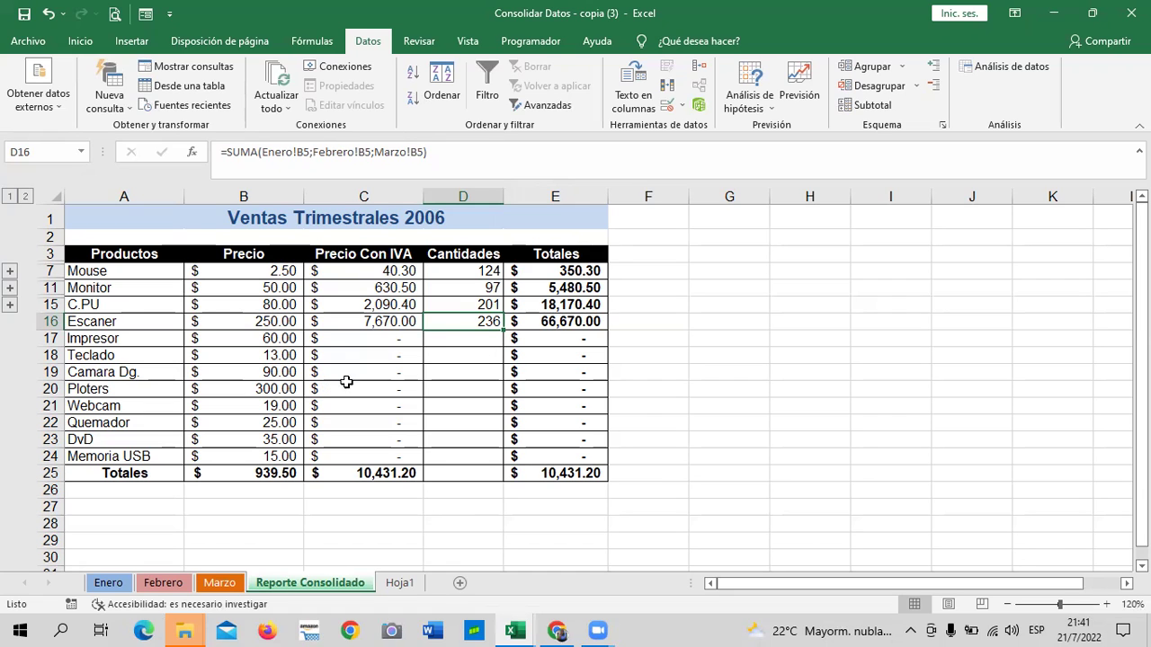
# - Change Escaner's Marzo quantity in B5 from 77 to 80
pyautogui.click(220, 585)
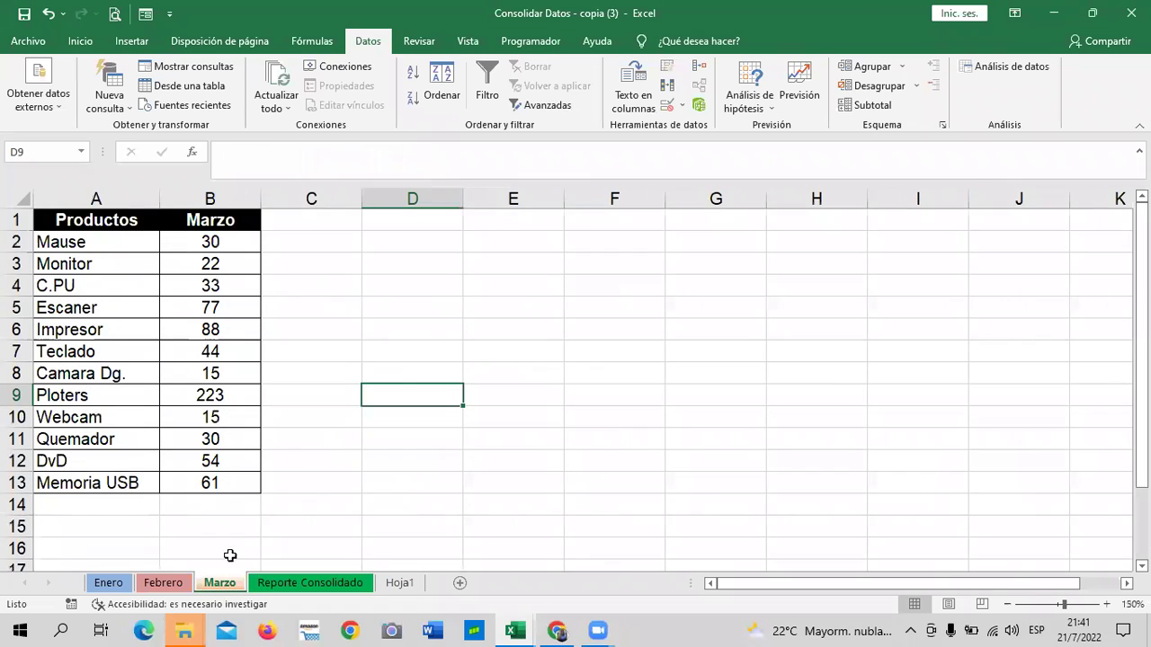
pyautogui.click(224, 308)
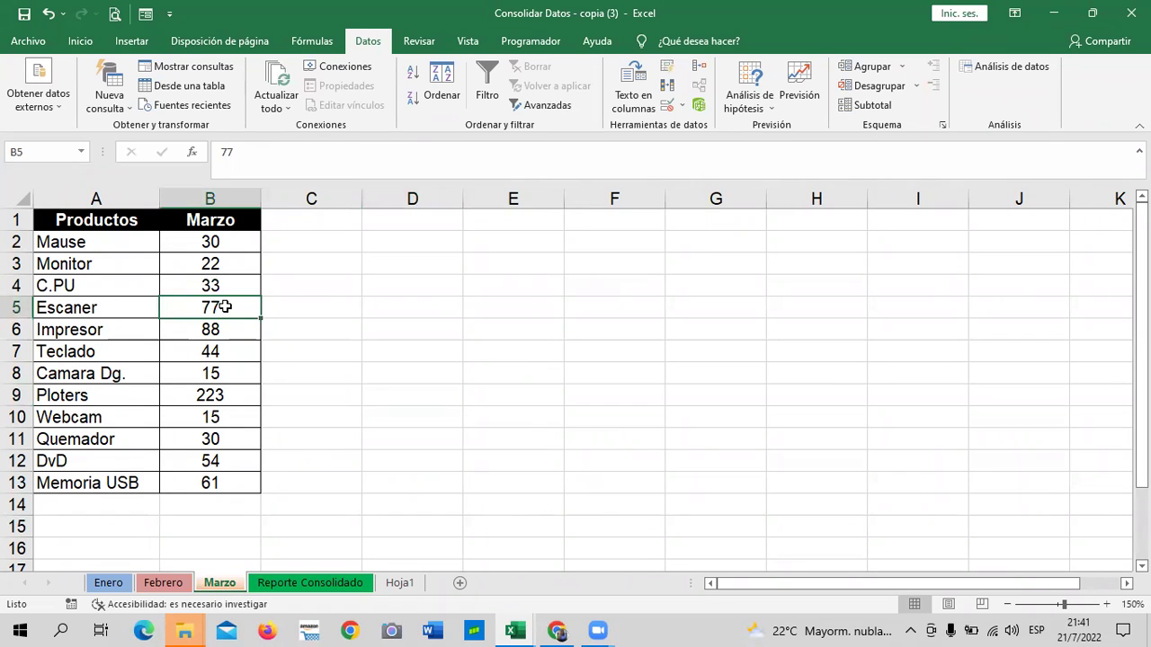
pyautogui.doubleClick(225, 307)
pyautogui.press('BackSpace')
pyautogui.write('80')
pyautogui.press('Return')
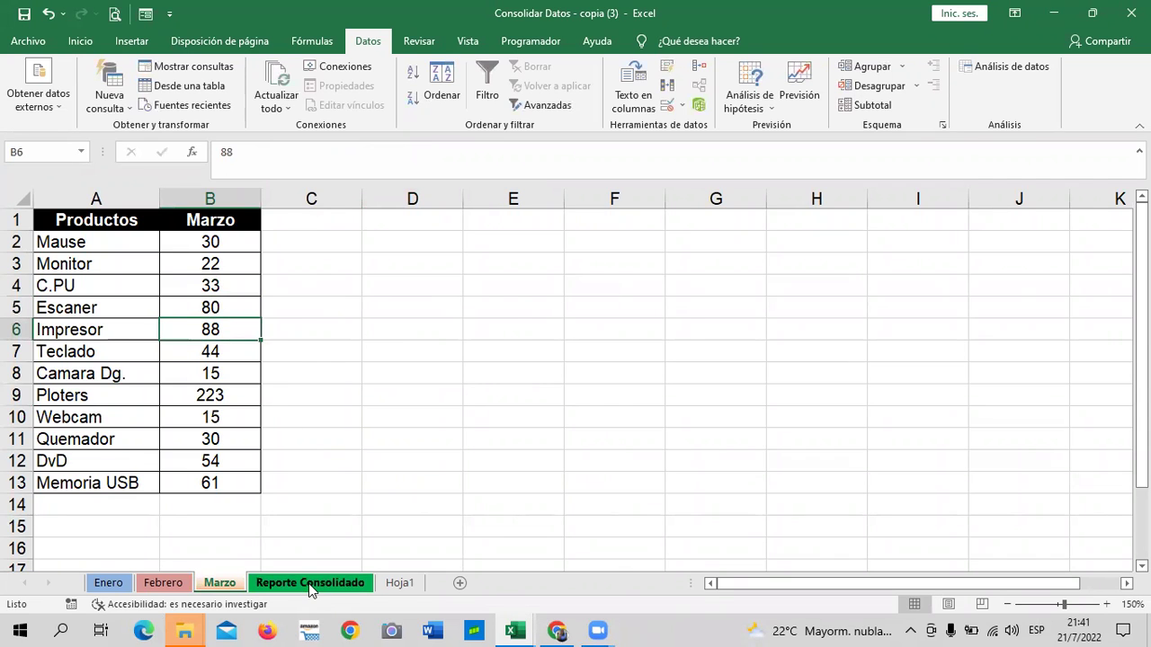
# - Check Escaner's updated consolidated quantity formula in D16 on Reporte Consolidado
pyautogui.click(309, 583)
pyautogui.click(711, 364)
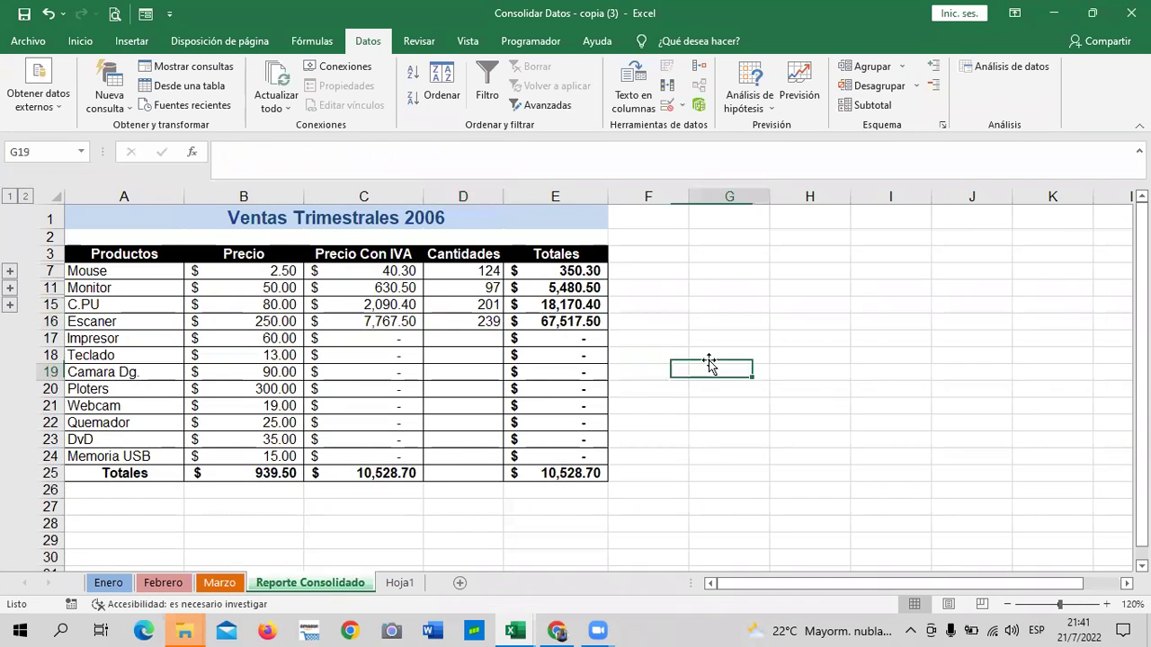
pyautogui.click(481, 319)
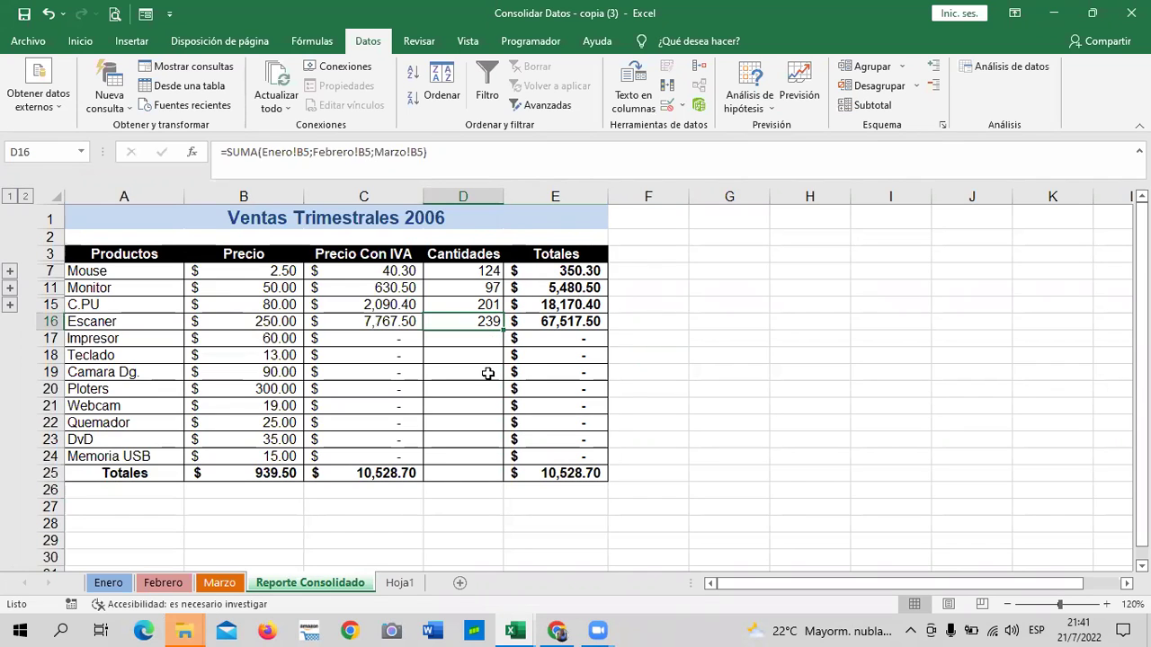
# - Review the Escaner row formulas and lower product rows, then select D16's SUMA formula
pyautogui.click(561, 328)
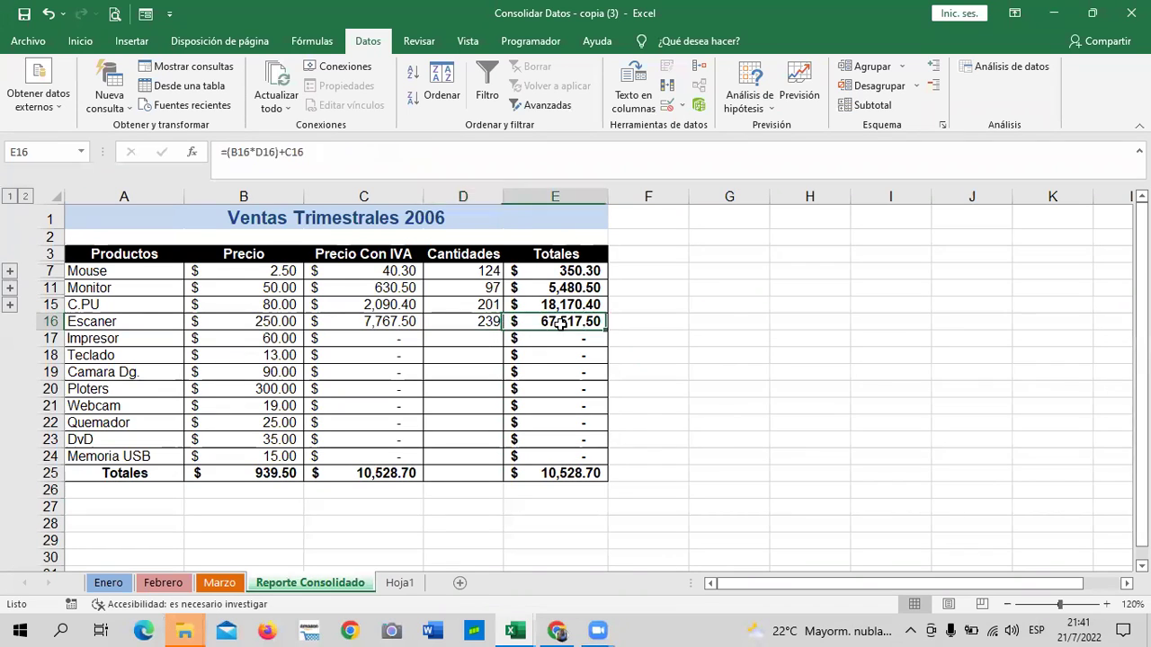
pyautogui.click(482, 325)
pyautogui.click(399, 325)
pyautogui.click(263, 327)
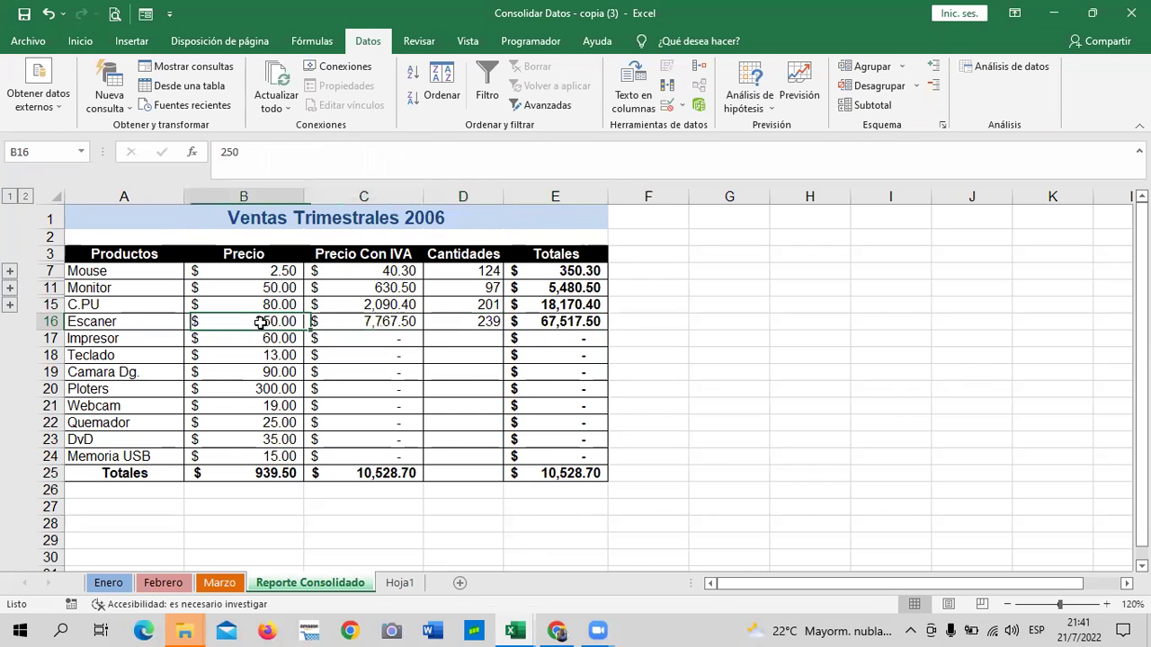
pyautogui.click(128, 326)
pyautogui.click(131, 441)
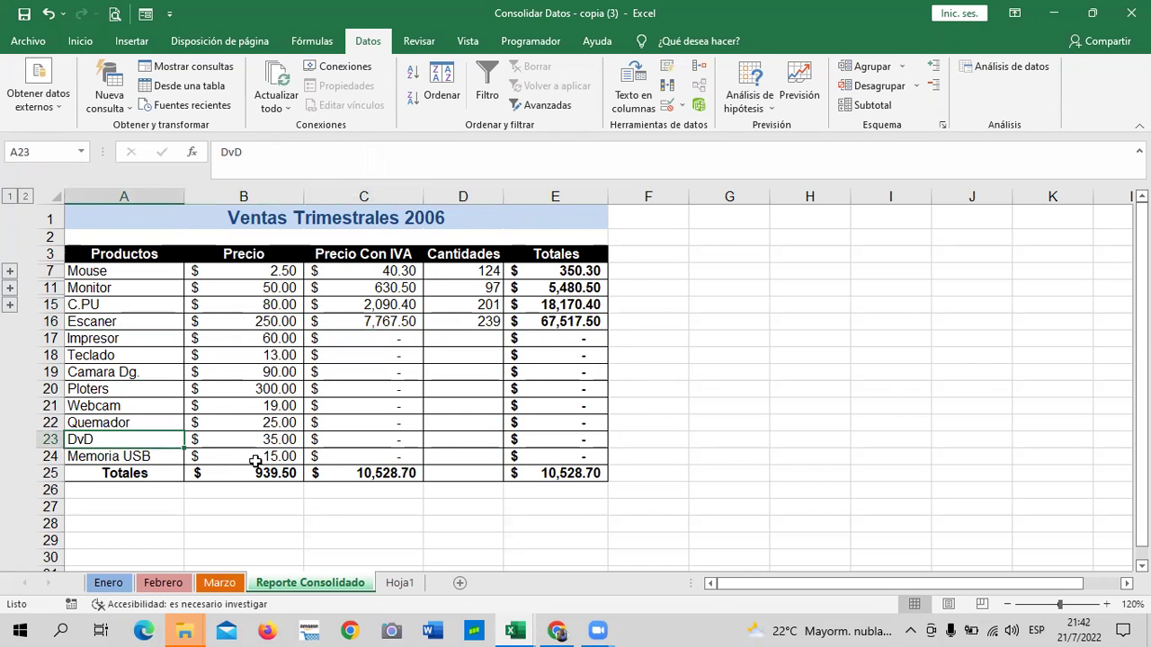
pyautogui.click(255, 459)
pyautogui.click(369, 472)
pyautogui.click(475, 457)
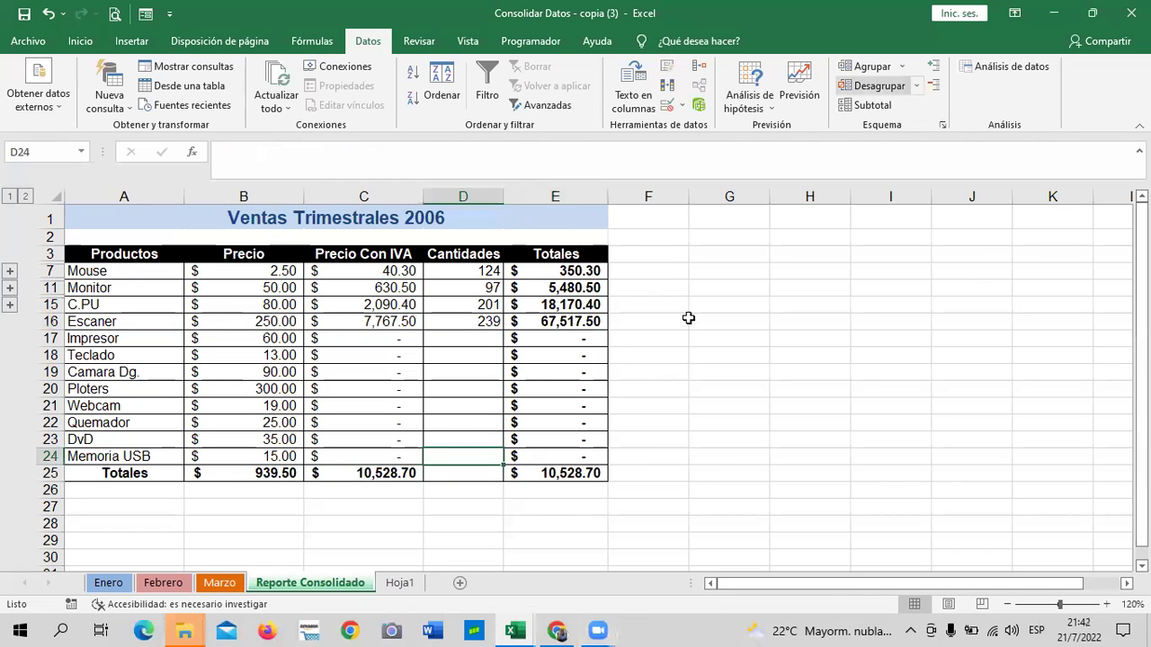
pyautogui.click(461, 322)
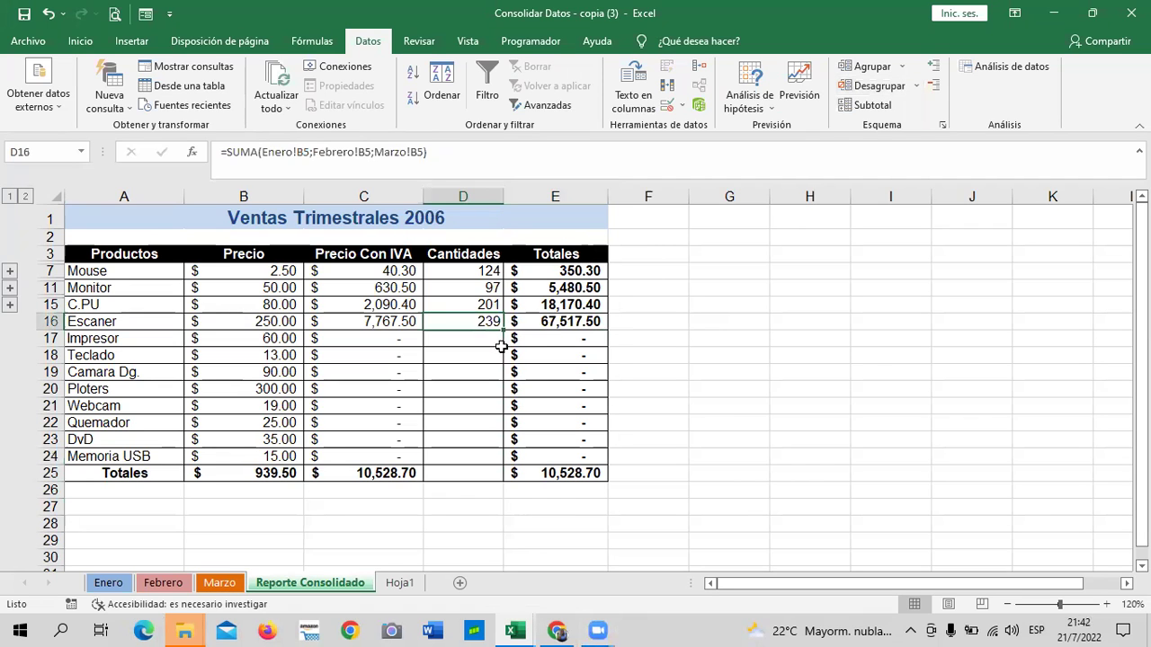
pyautogui.moveTo(501, 361); pyautogui.dragTo(502, 463)
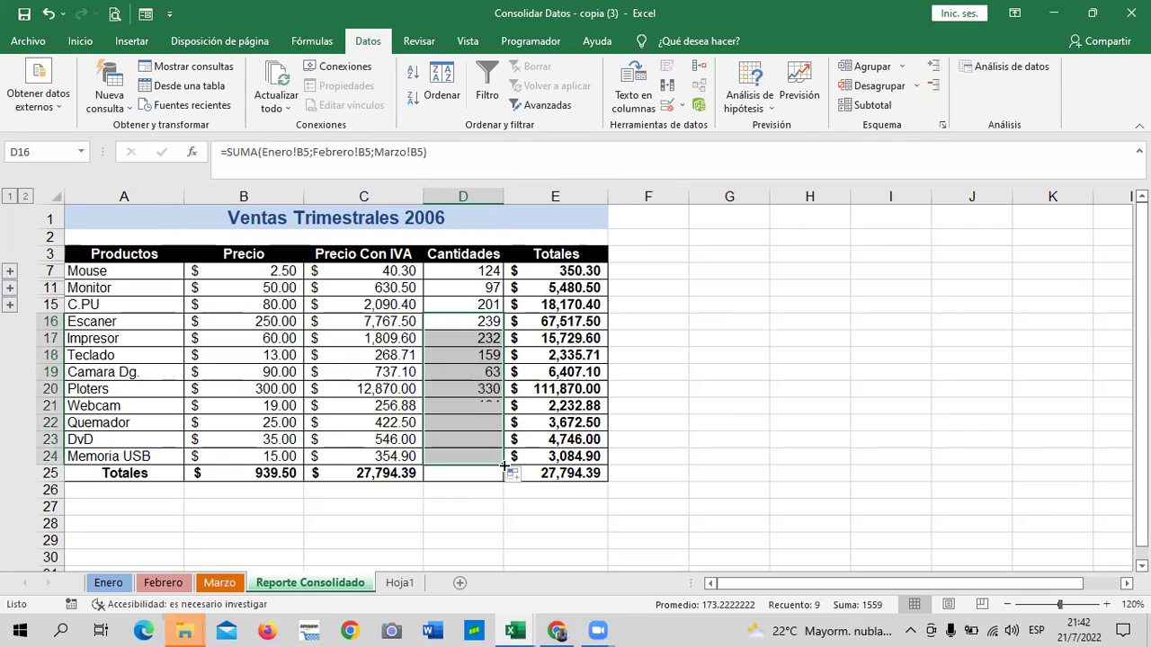
pyautogui.click(732, 369)
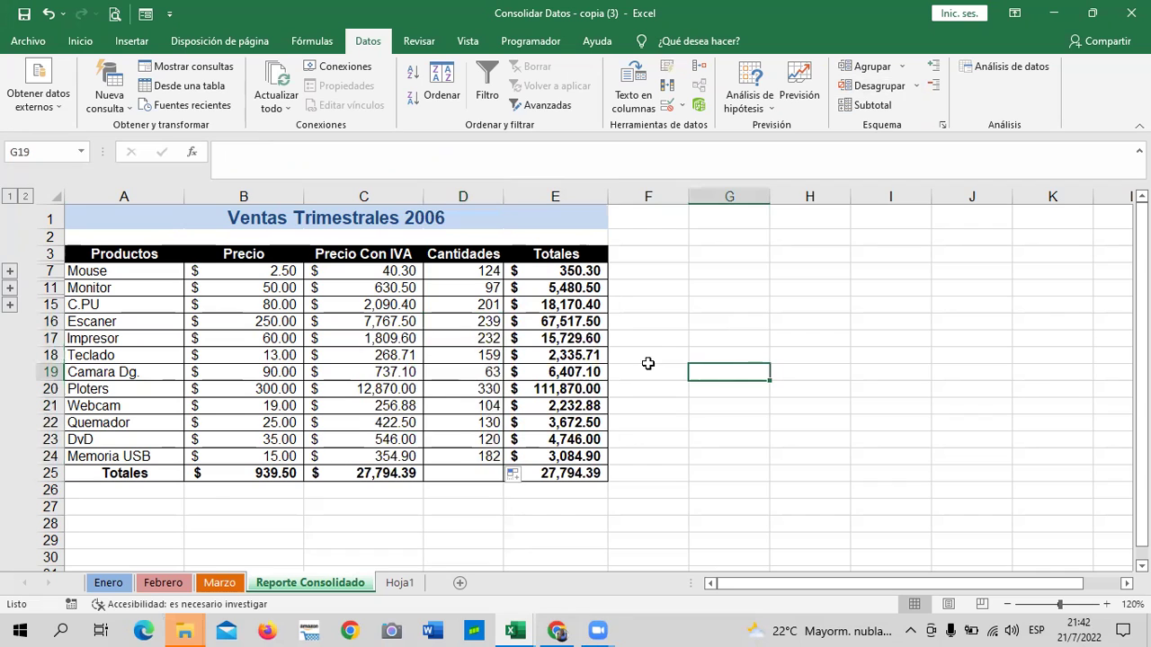
pyautogui.click(459, 325)
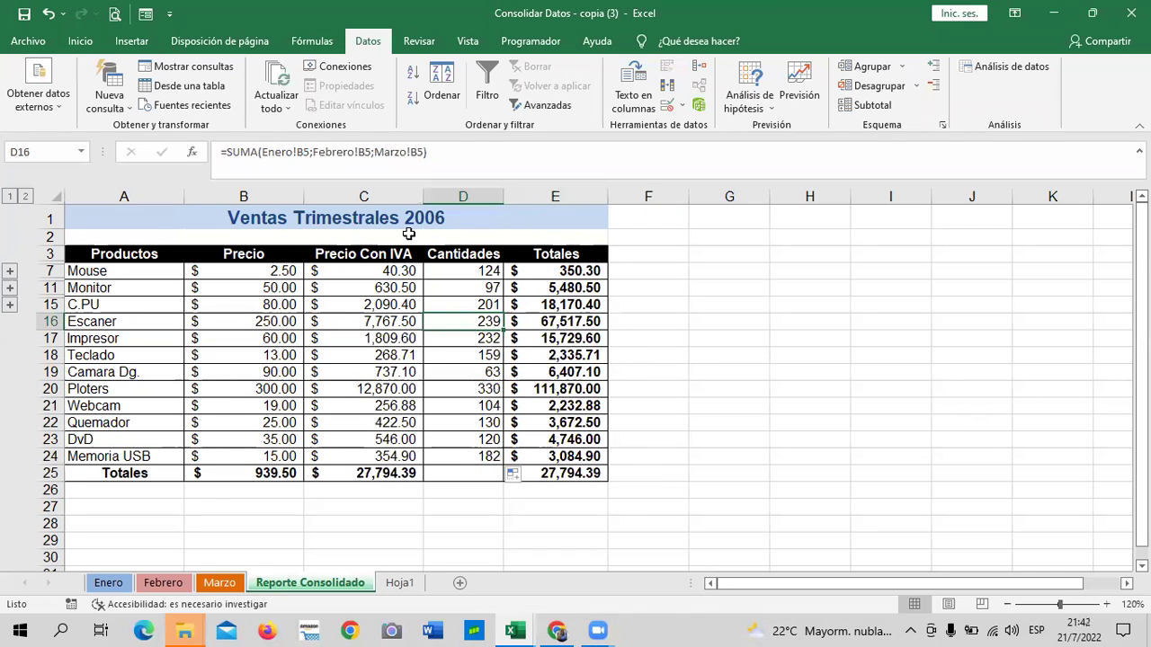
pyautogui.click(437, 357)
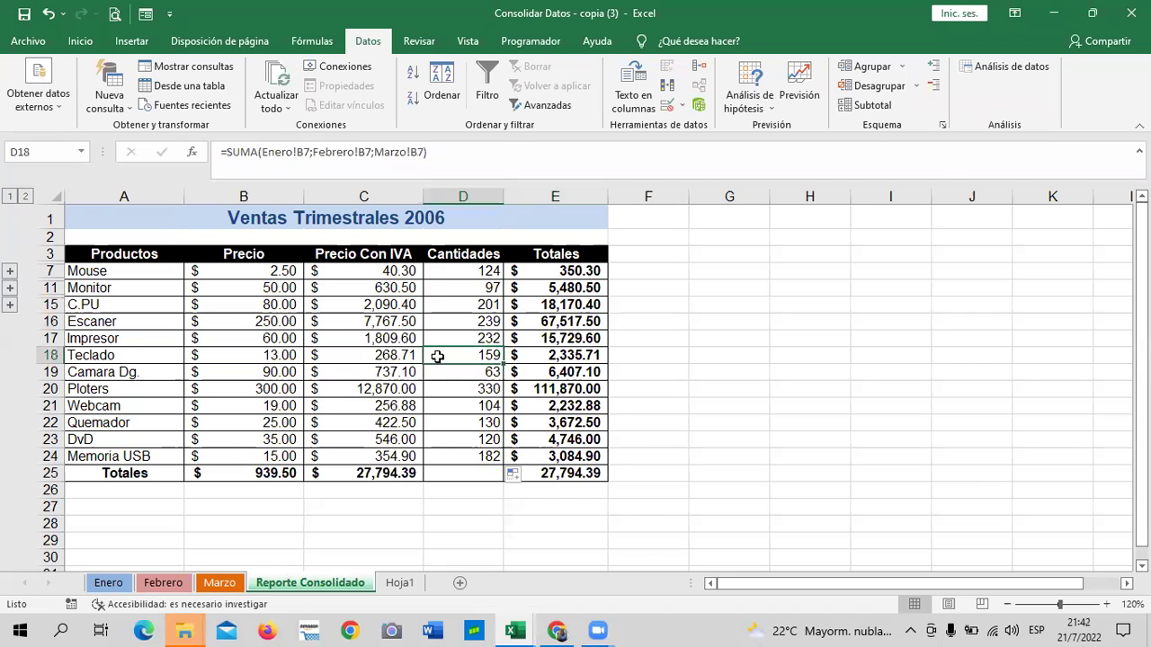
pyautogui.click(456, 393)
pyautogui.click(454, 406)
pyautogui.click(448, 456)
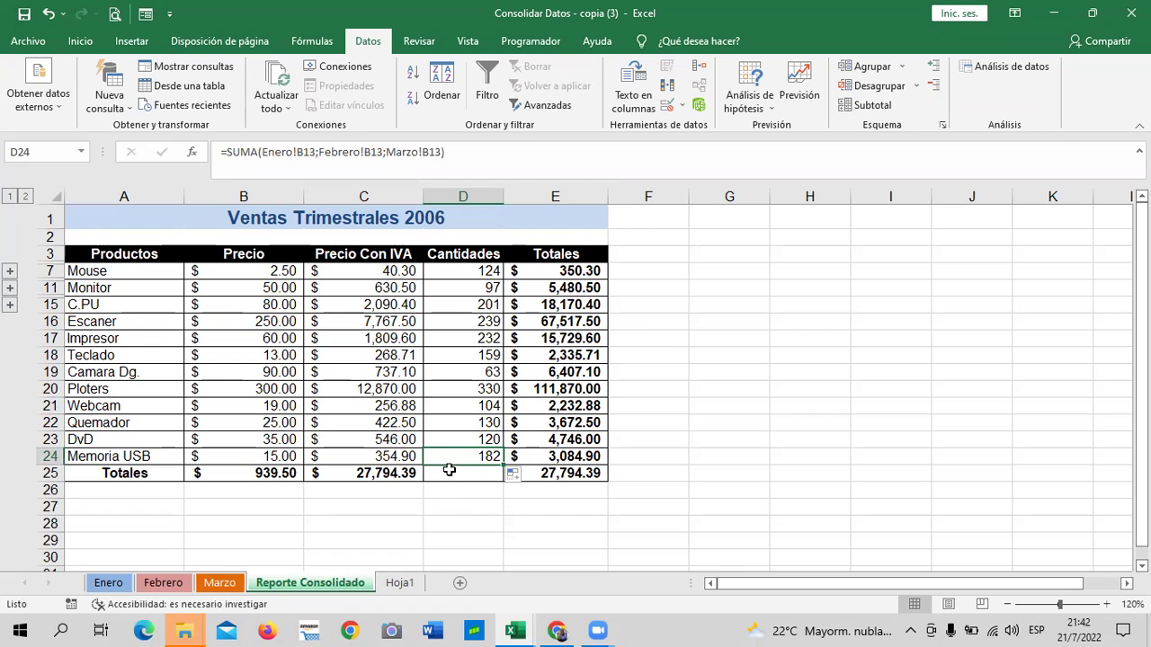
pyautogui.click(452, 272)
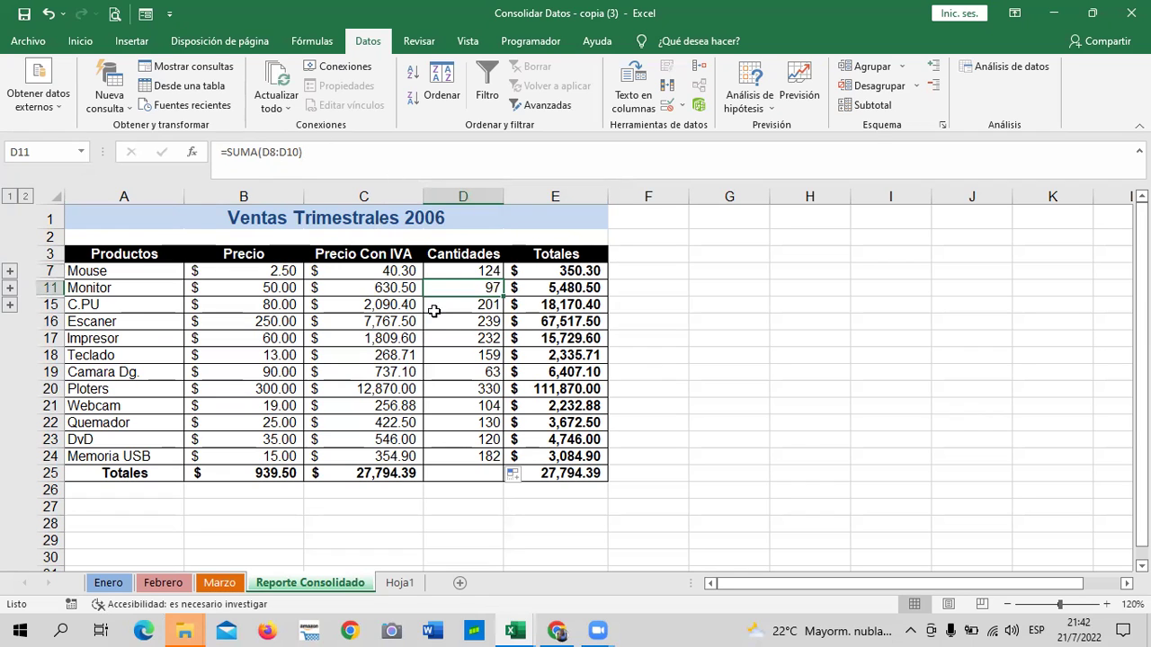
# - Fill D15's C.PU subtotal formula down to D24
pyautogui.click(457, 310)
pyautogui.click(457, 321)
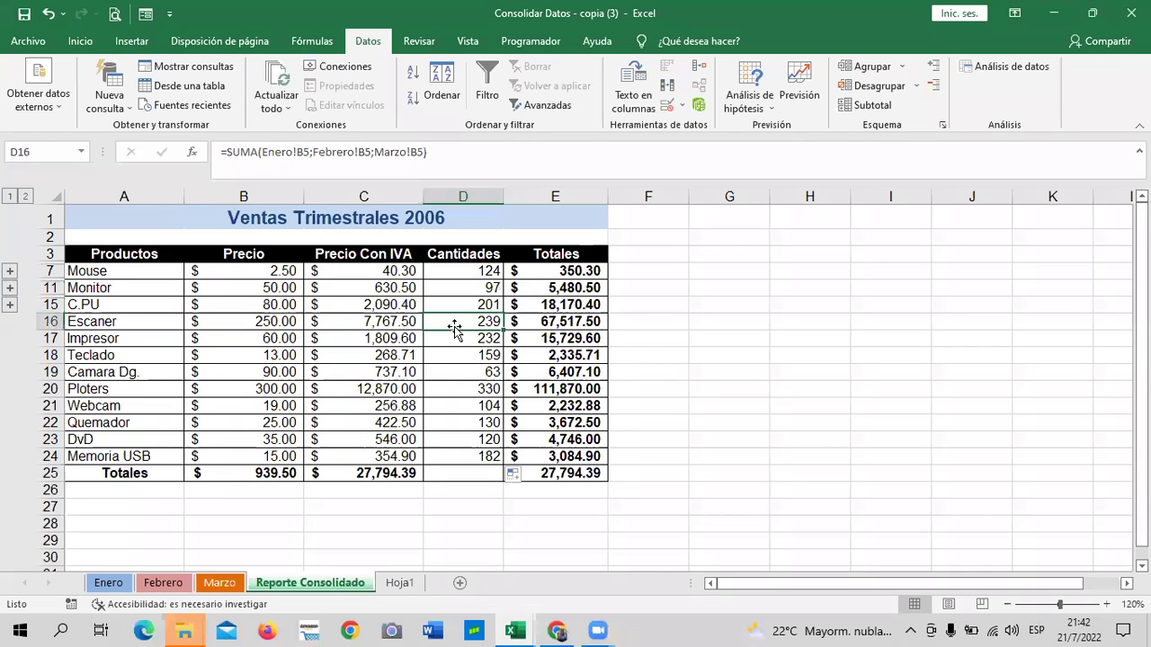
pyautogui.click(500, 311)
pyautogui.moveTo(506, 311); pyautogui.dragTo(517, 460)
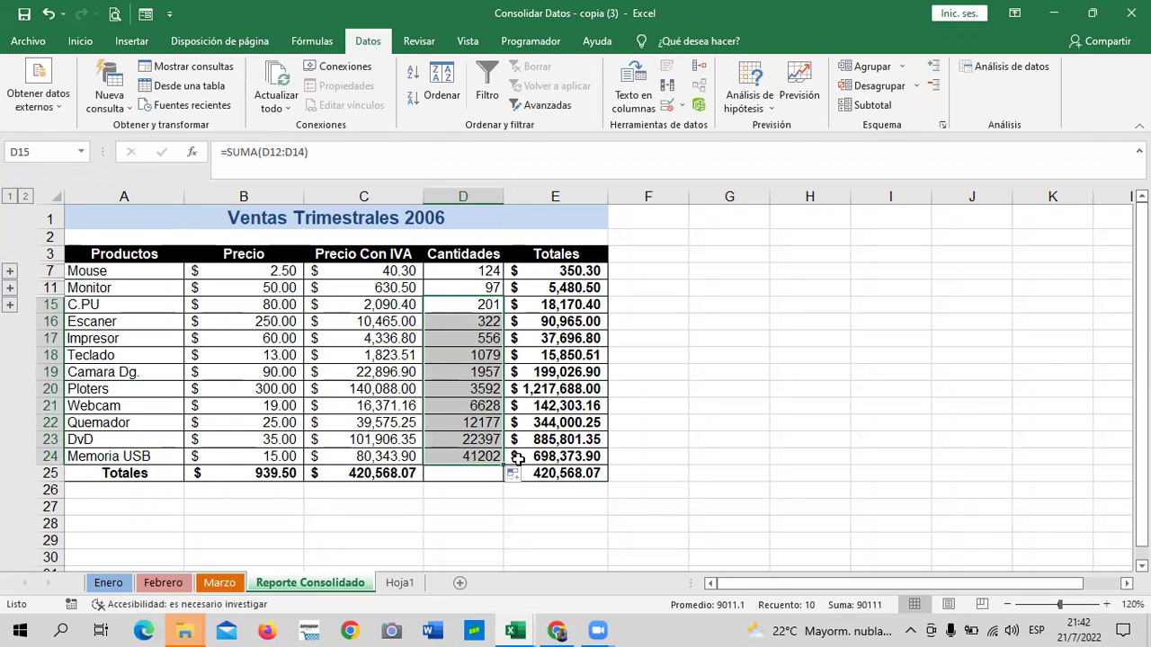
pyautogui.click(750, 407)
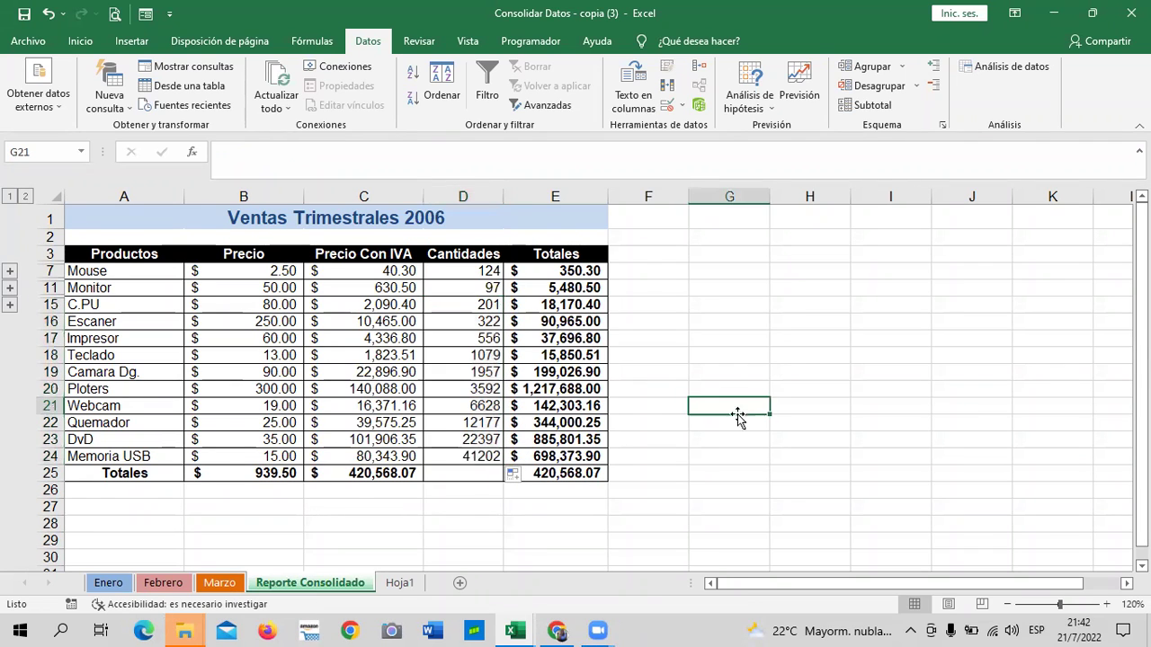
# - Check D23 and D25, then undo the mistaken subtotal fill
pyautogui.click(454, 440)
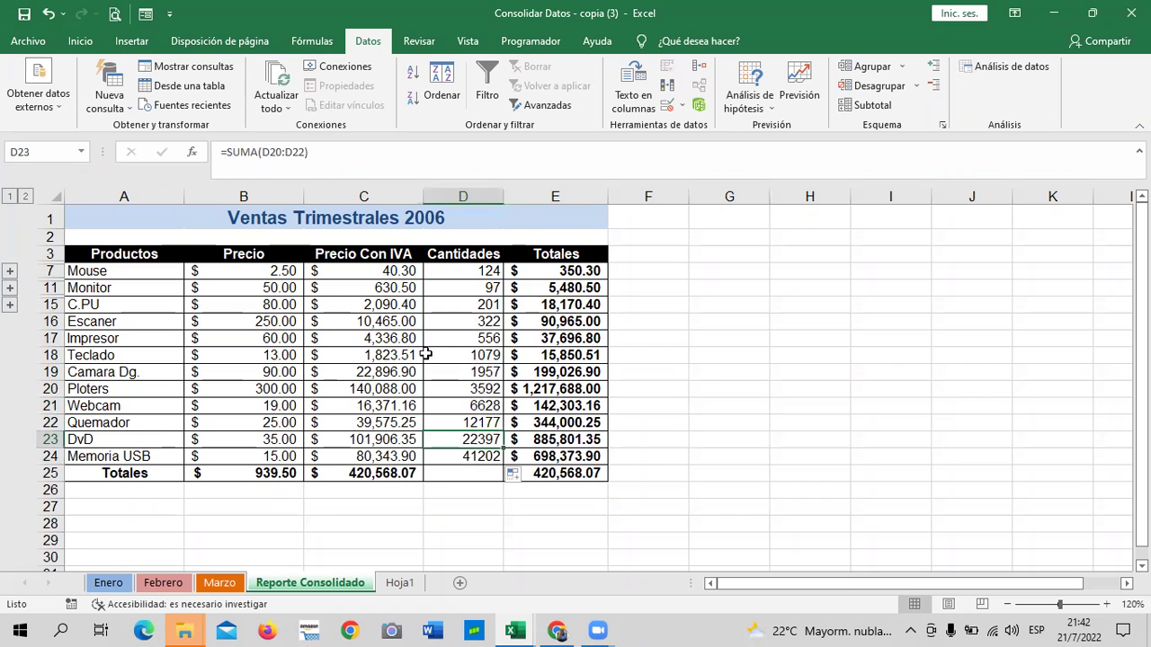
pyautogui.click(469, 471)
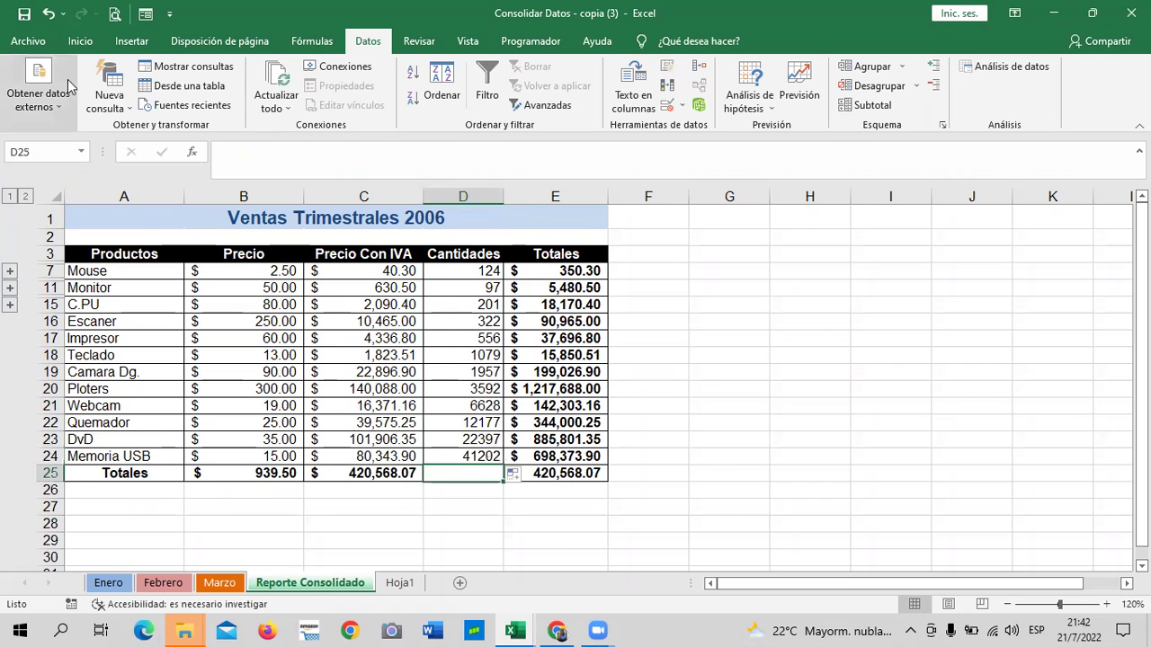
pyautogui.click(50, 15)
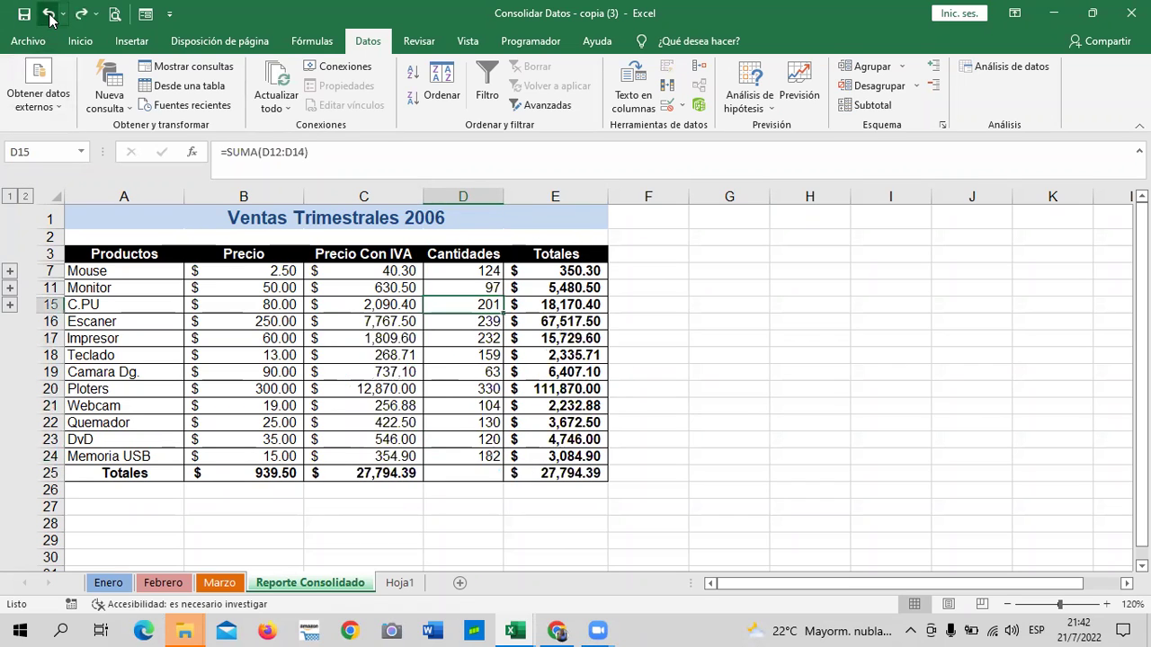
# - Undo again to empty D17:D24 and select D15
pyautogui.click(50, 15)
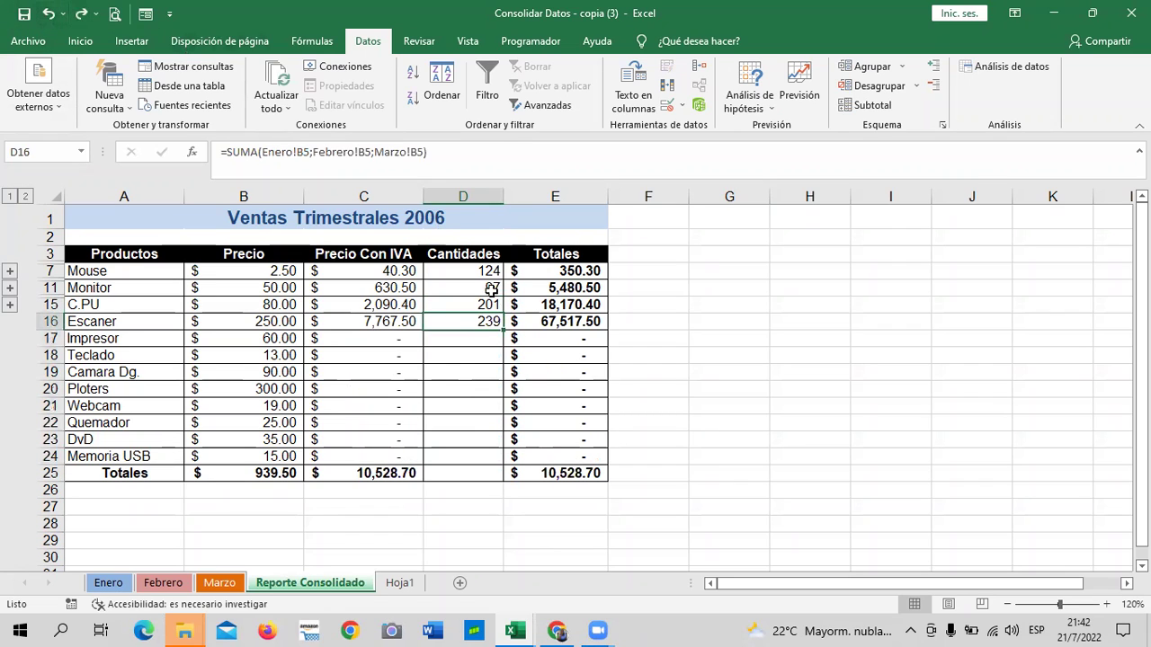
pyautogui.click(663, 367)
pyautogui.click(473, 305)
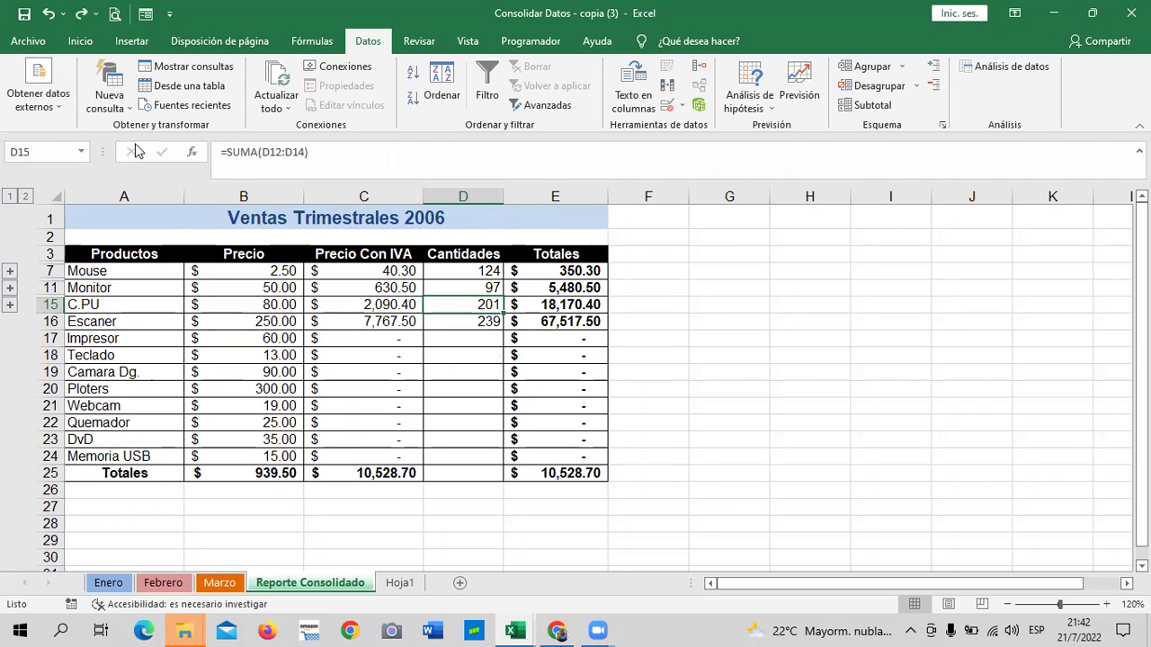
# - Fill D16's SUMA formula down to D24 and check Memoria USB's result
pyautogui.click(458, 319)
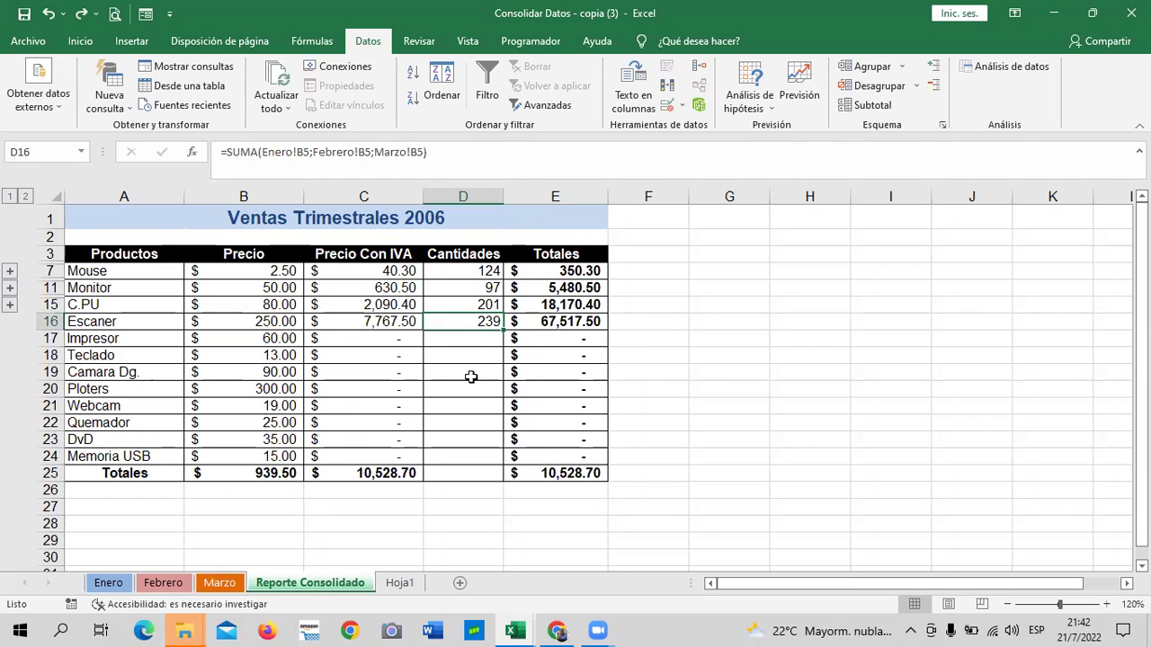
pyautogui.moveTo(502, 333); pyautogui.dragTo(500, 468)
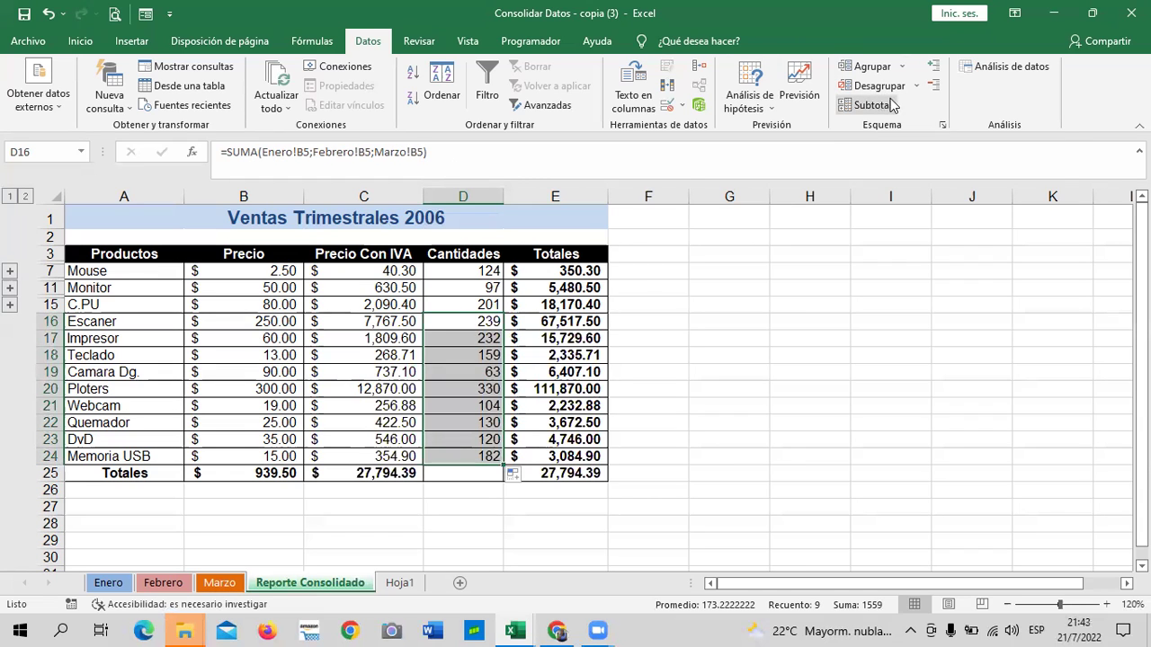
pyautogui.click(454, 451)
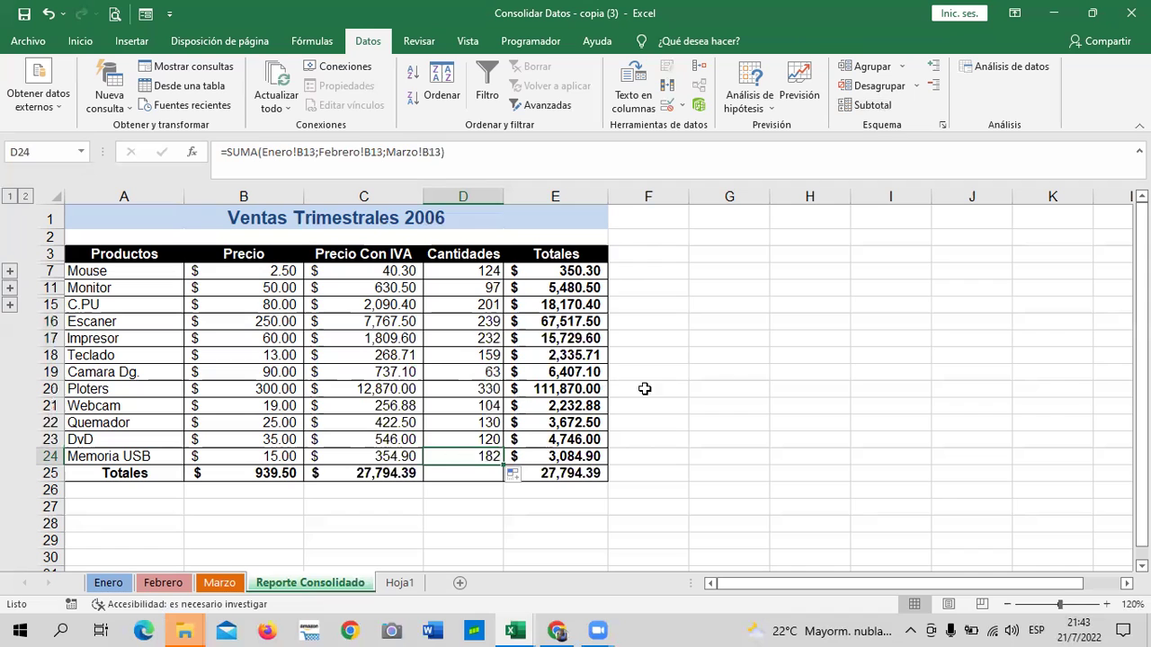
pyautogui.click(706, 388)
pyautogui.click(457, 453)
# - Review the Marzo, Febrero, Enero and Reporte Consolidado sheets, ending on Hoja1
pyautogui.click(219, 583)
pyautogui.click(171, 589)
pyautogui.click(108, 584)
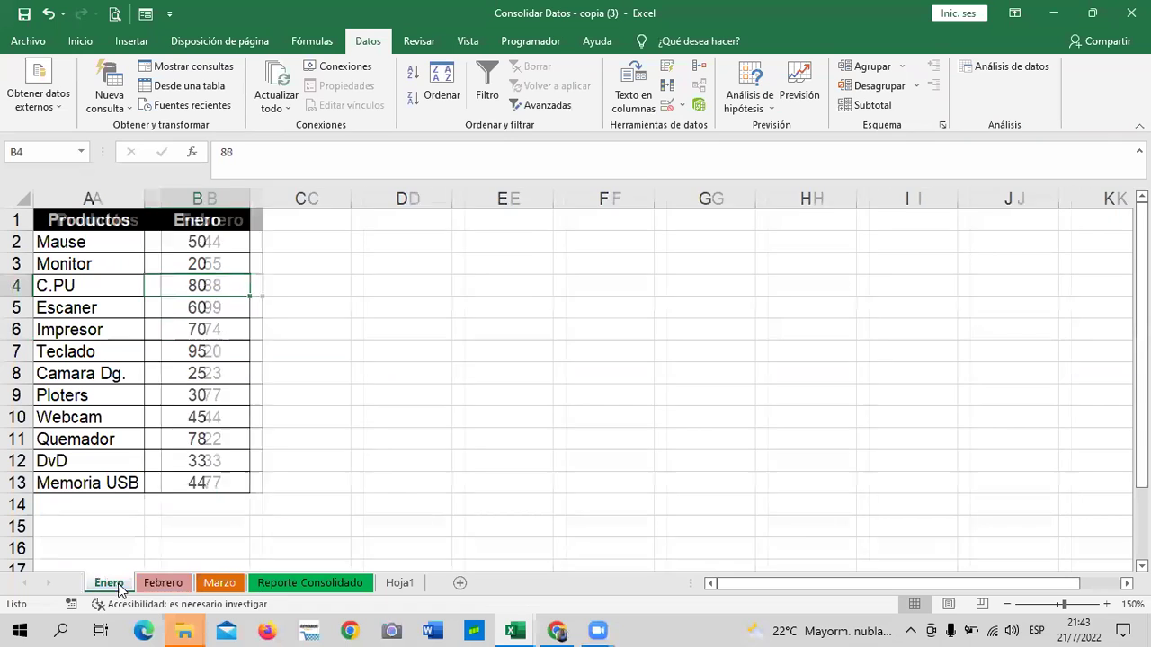
pyautogui.click(297, 584)
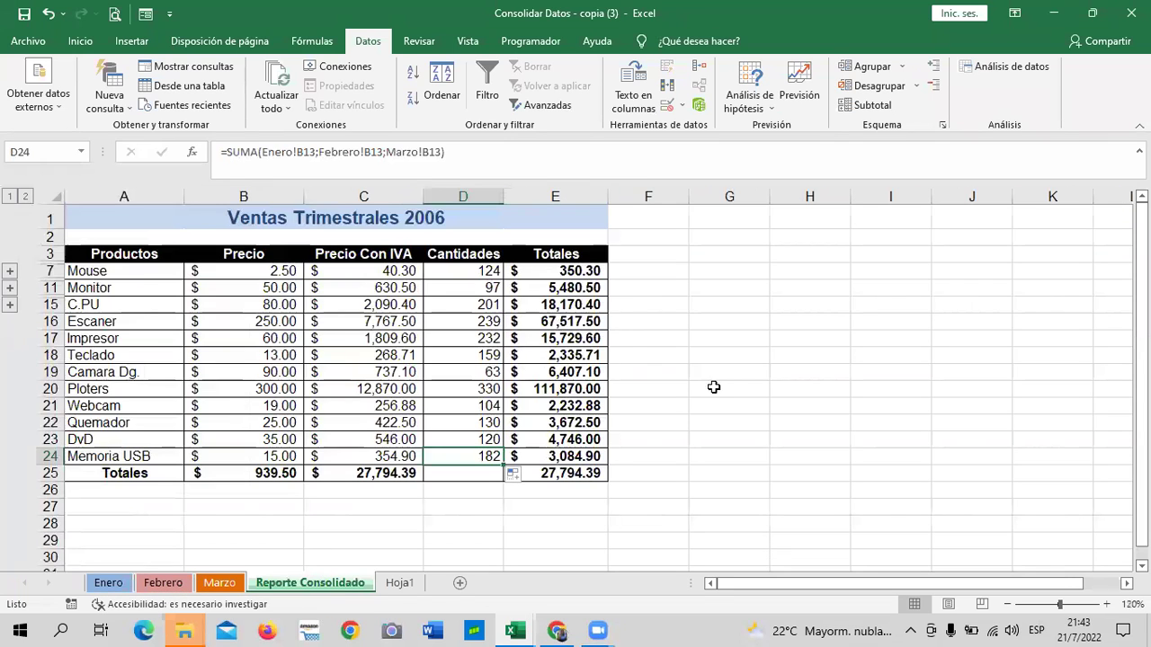
pyautogui.click(413, 583)
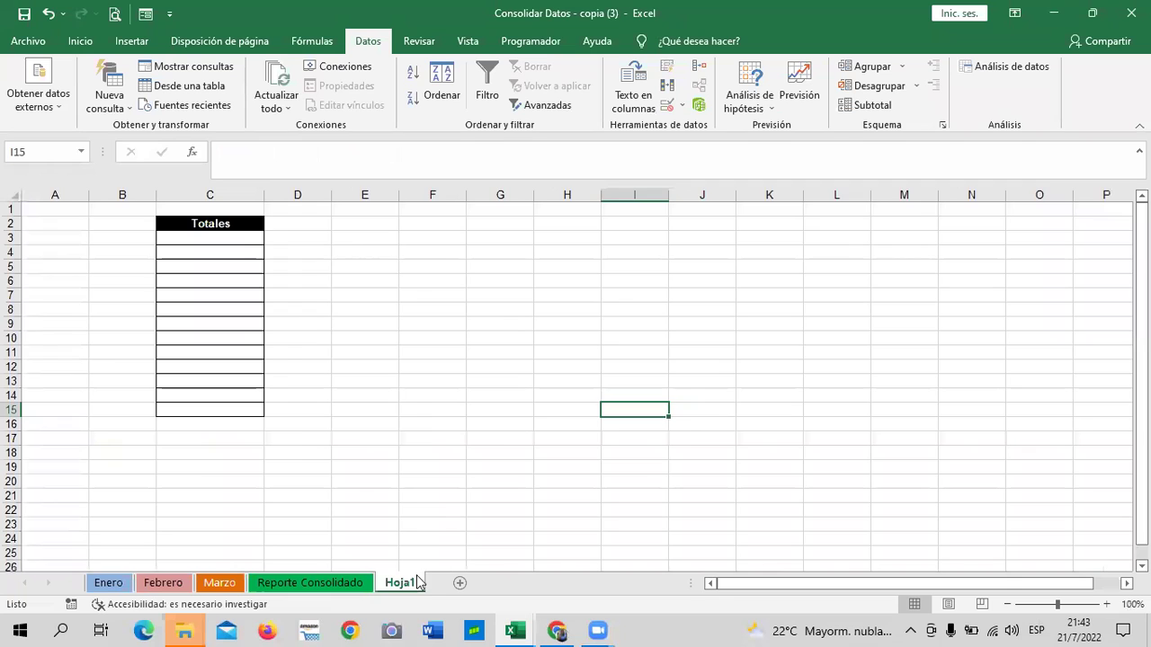
pyautogui.click(360, 584)
pyautogui.click(666, 525)
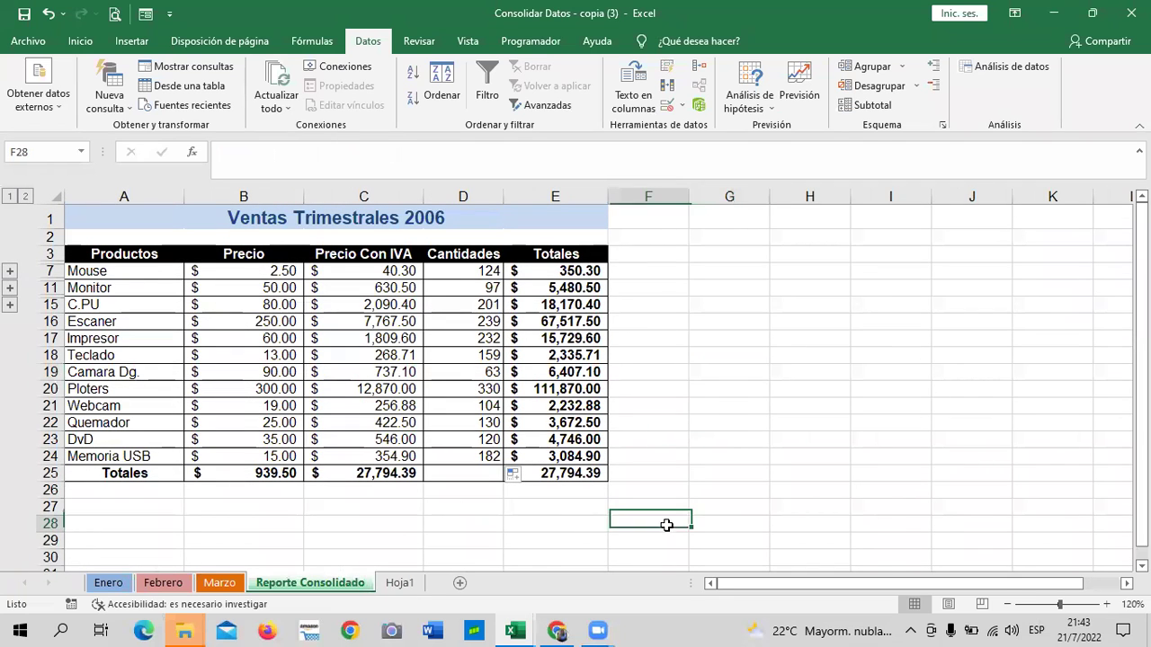
pyautogui.click(400, 585)
pyautogui.click(510, 393)
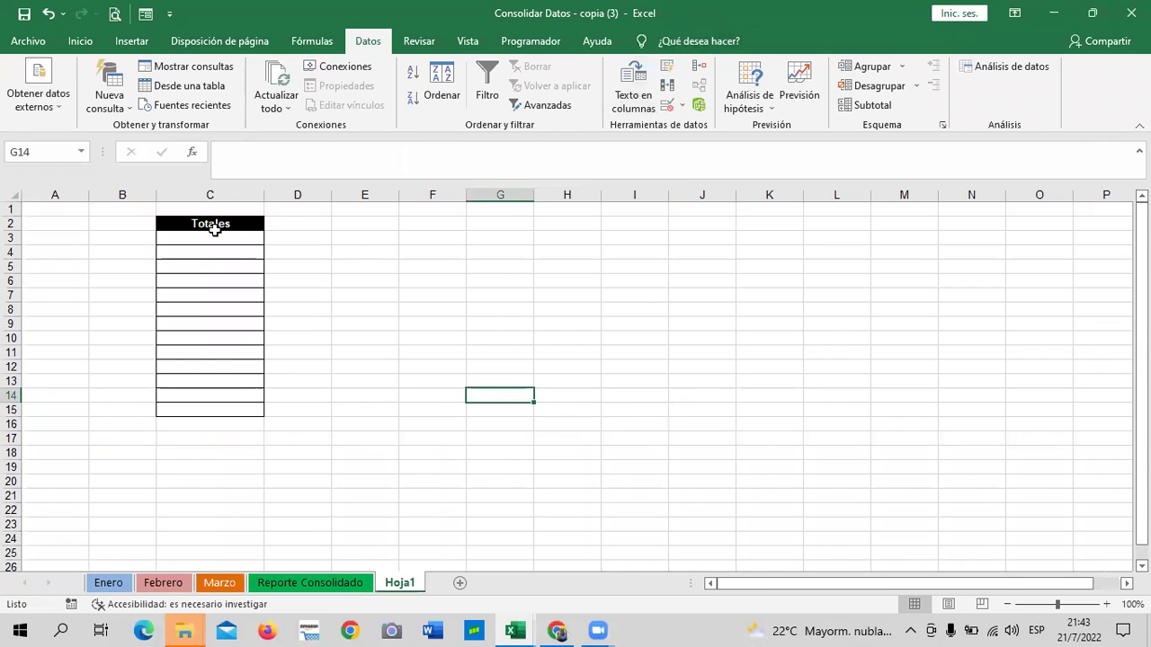
# - Select C3 under Totales on Hoja1, then bring up the Consolidar Datos Hoja3 summary
pyautogui.click(239, 240)
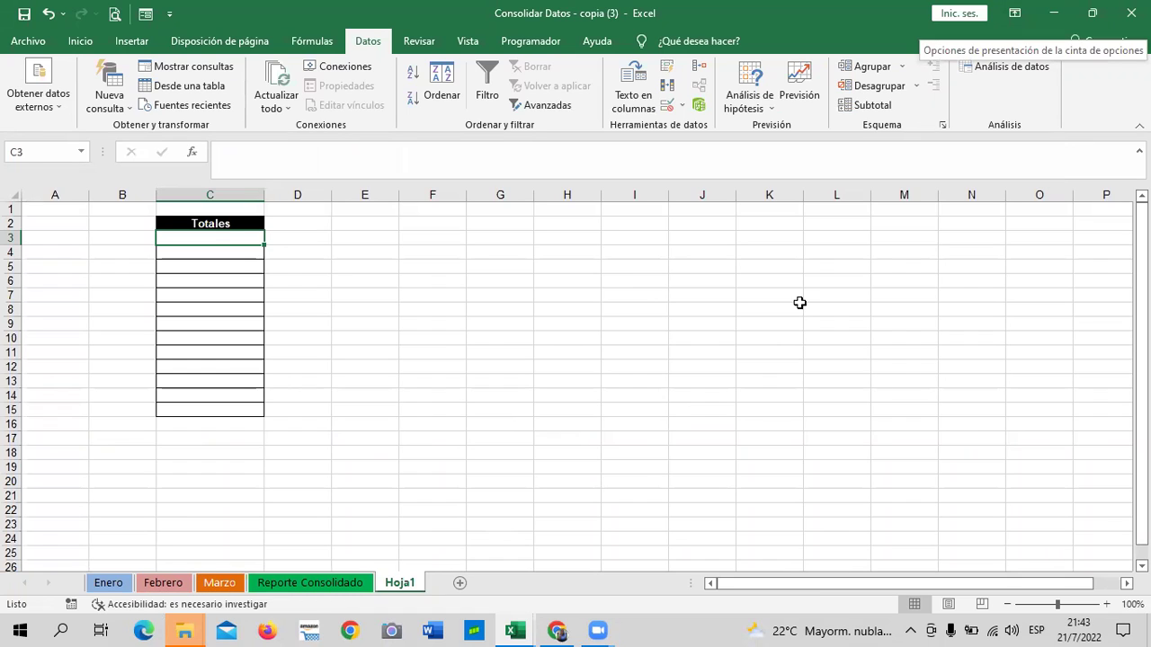
pyautogui.click(784, 355)
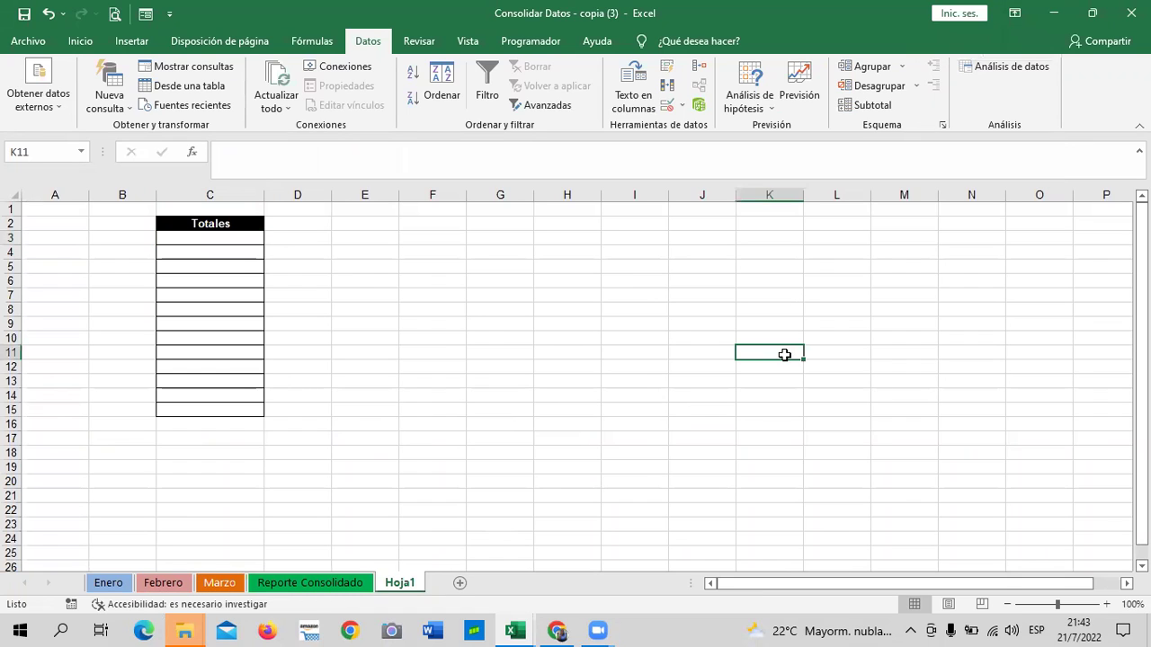
pyautogui.click(317, 260)
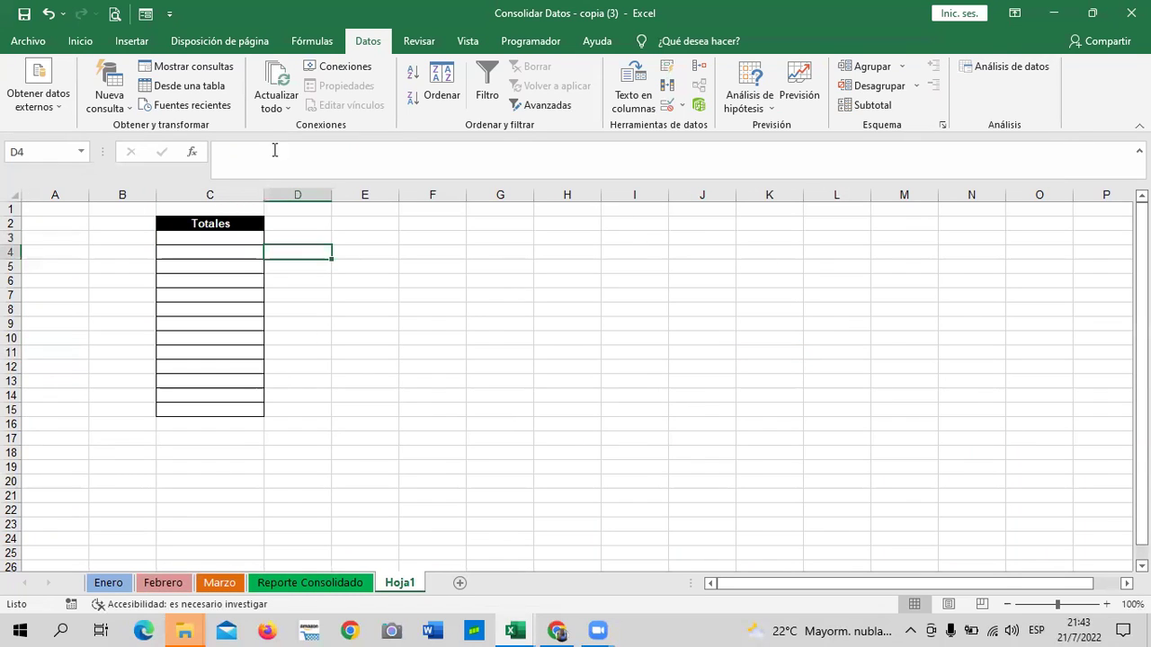
pyautogui.click(676, 333)
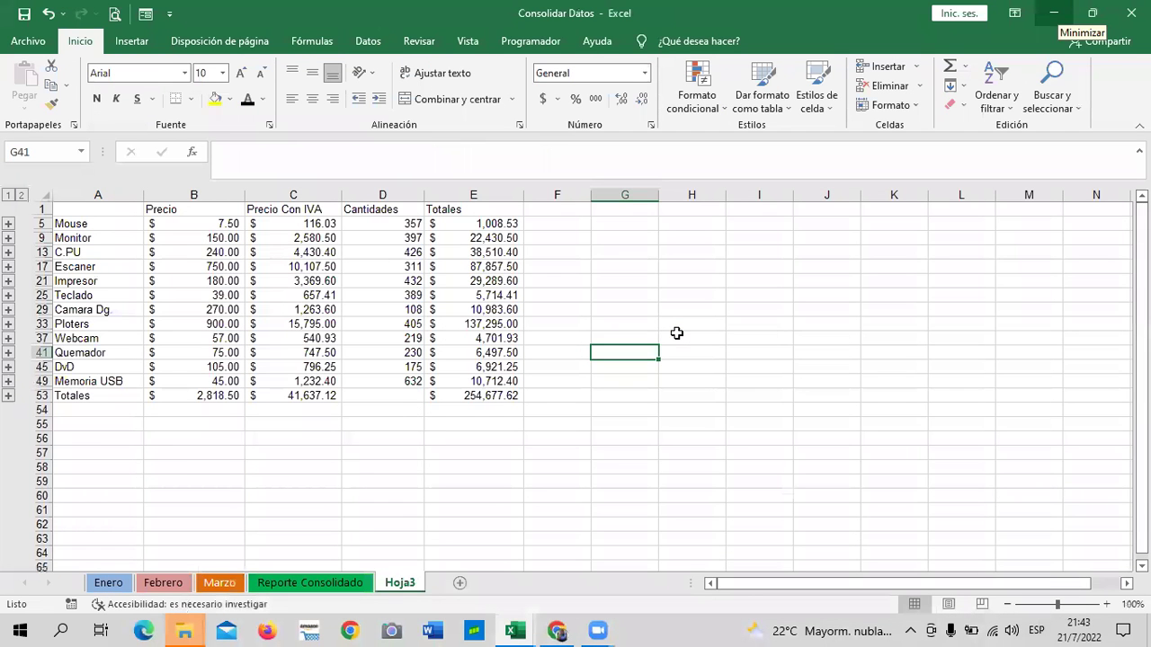
# - Minimize Excel and the browser, then open workbook '1' from the desktop
pyautogui.click(1054, 13)
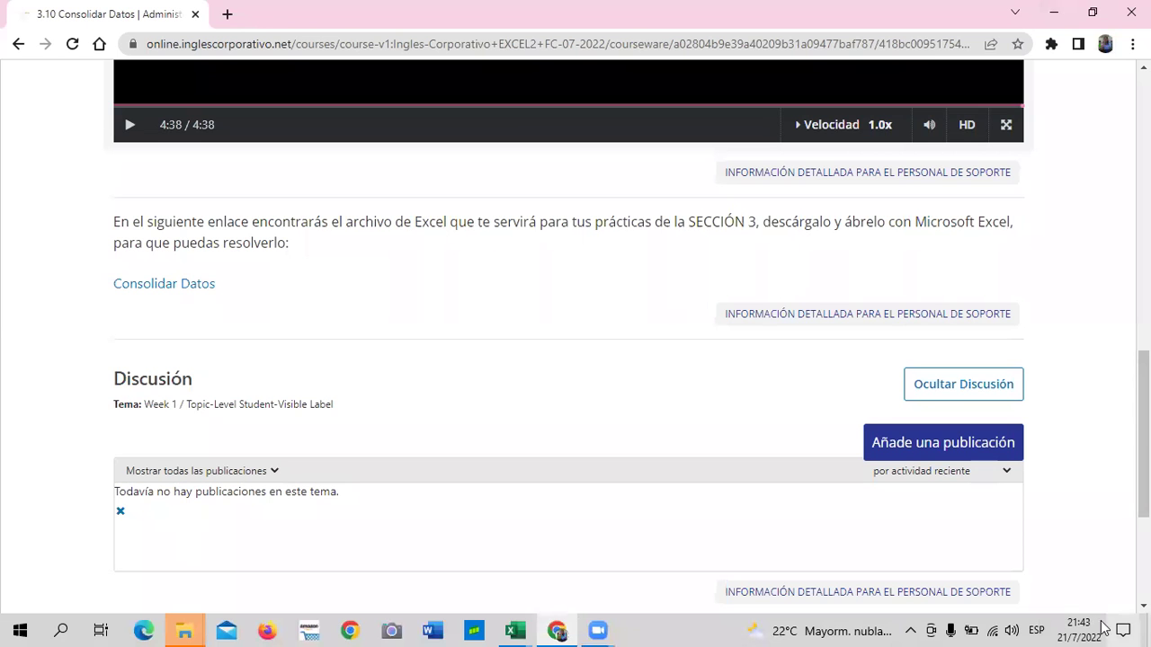
pyautogui.click(556, 630)
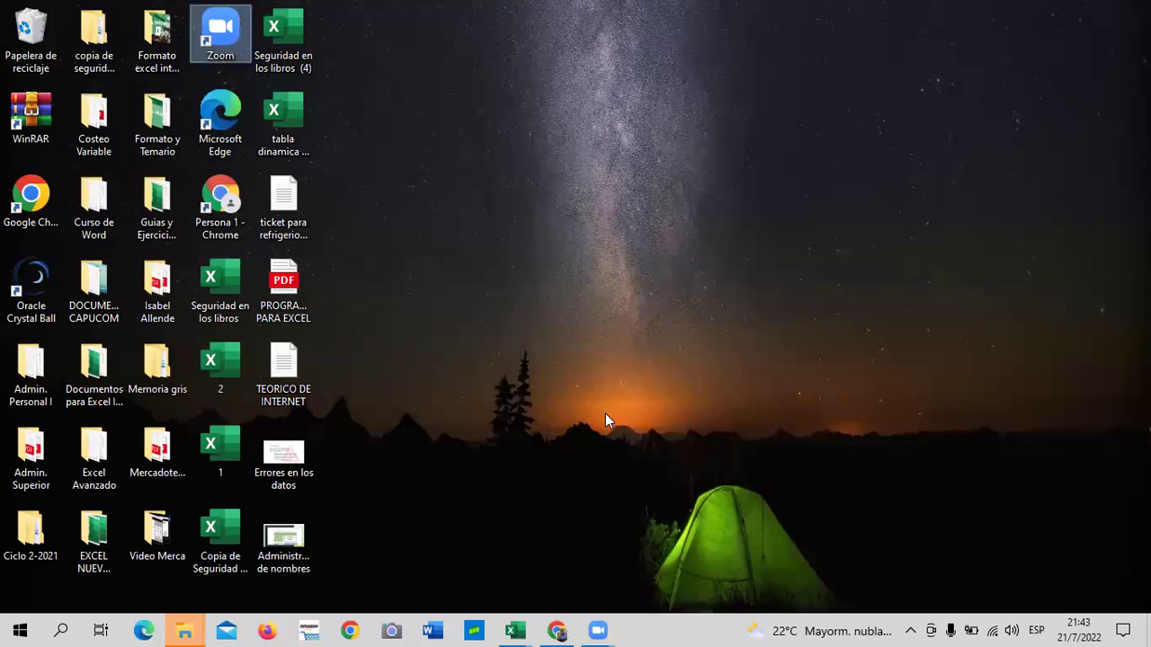
pyautogui.click(605, 420)
pyautogui.doubleClick(229, 443)
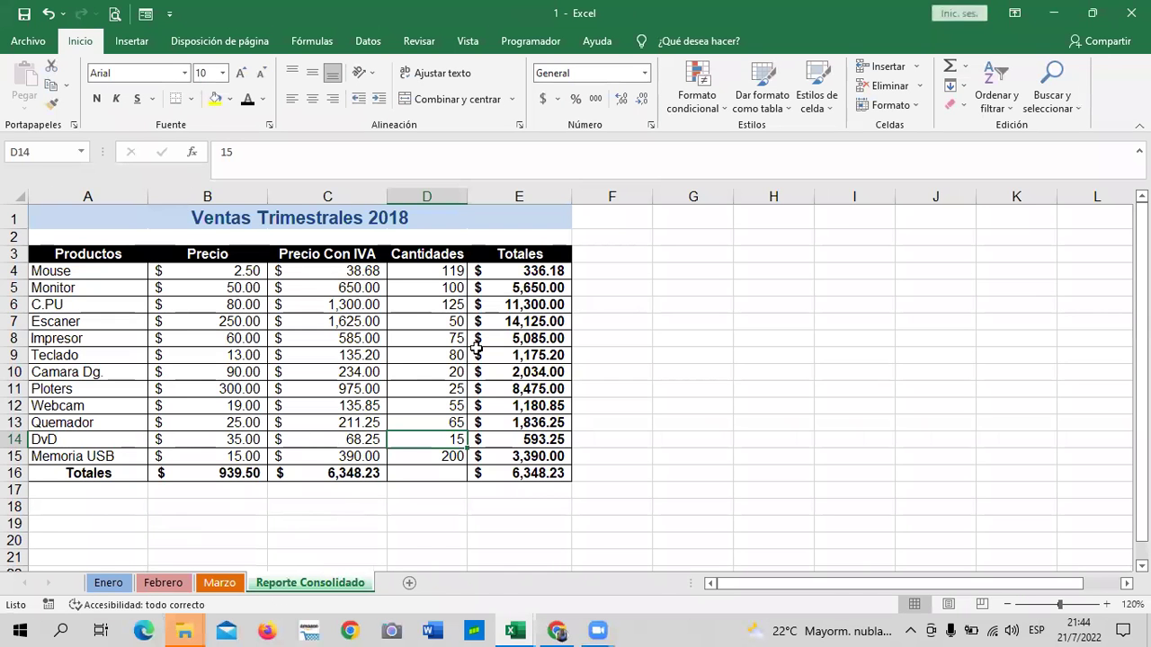
# - Browse its Marzo, Febrero and Reporte Consolidado sheets, then return to the Consolidar Datos copy
pyautogui.click(216, 584)
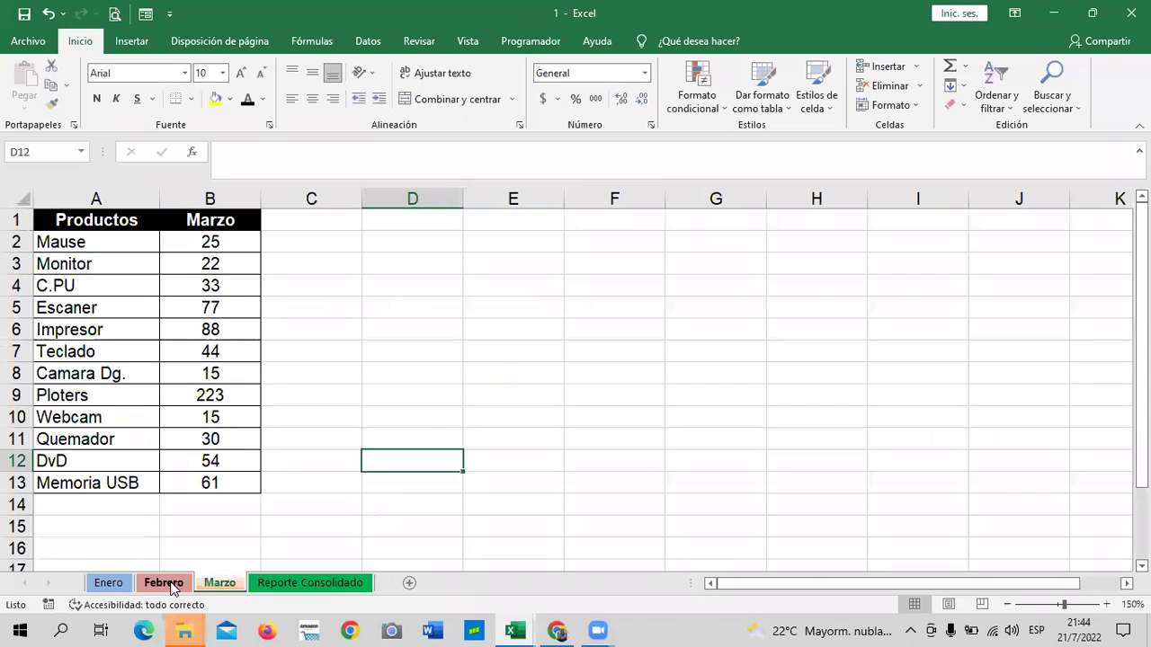
pyautogui.click(167, 584)
pyautogui.click(218, 583)
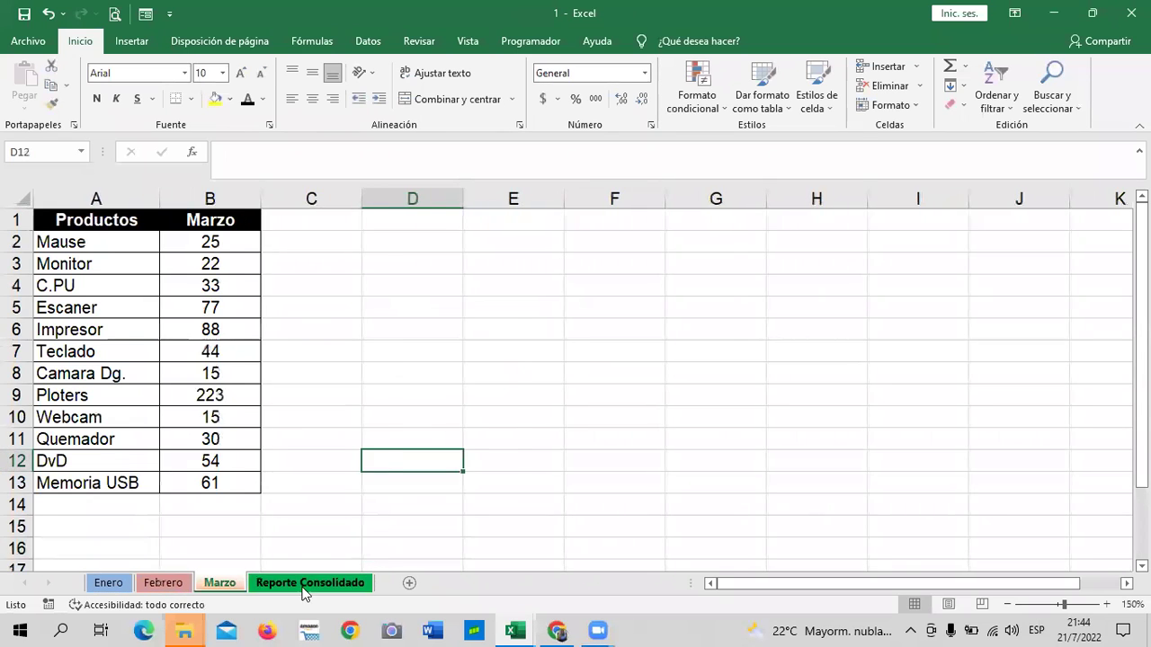
pyautogui.click(309, 583)
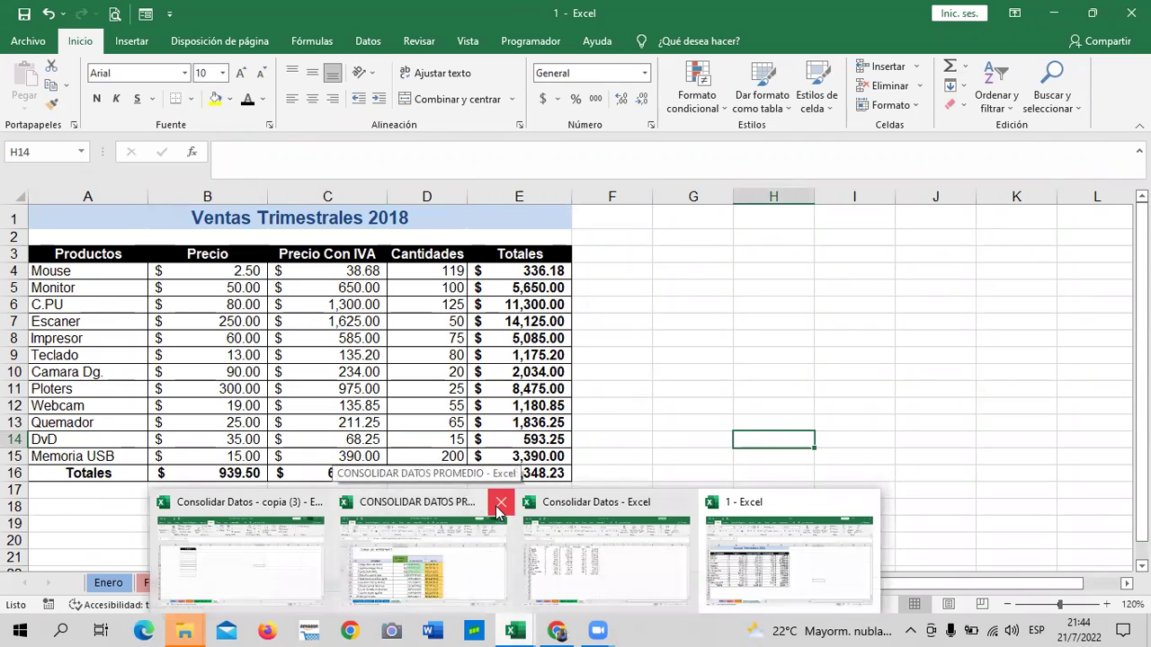
pyautogui.moveTo(514, 630)
pyautogui.moveTo(789, 549)
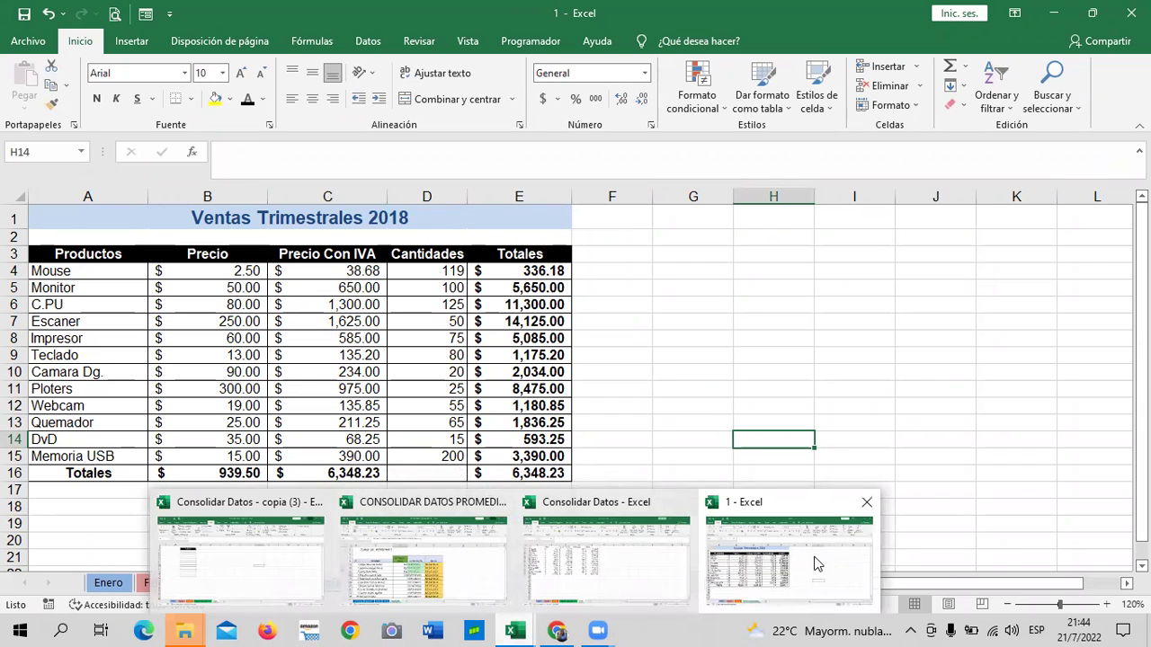
pyautogui.click(843, 568)
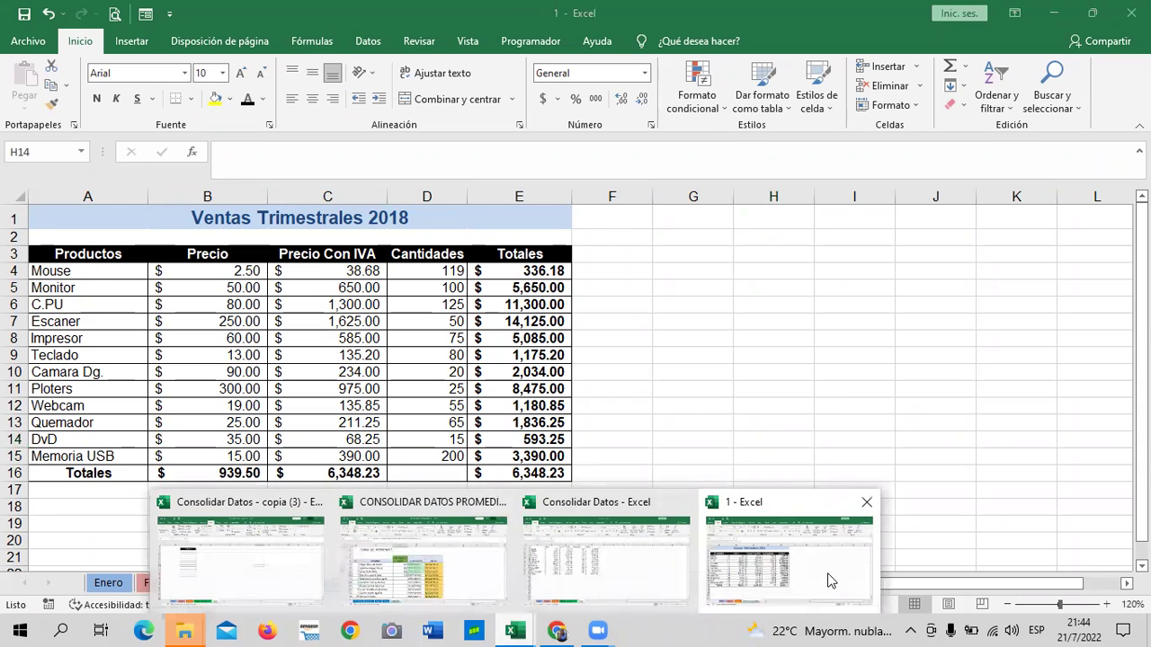
pyautogui.click(246, 561)
pyautogui.moveTo(338, 353); pyautogui.dragTo(336, 343)
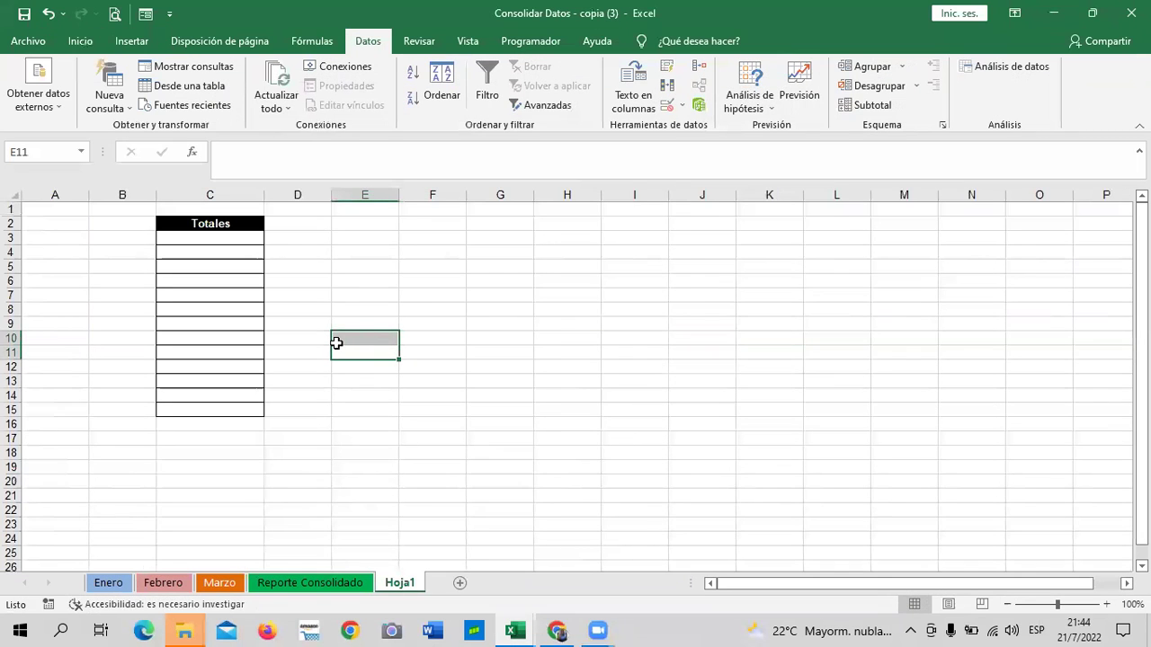
# - From cell C3, set Consolidar to use top-row and left-column labels with links to source data
pyautogui.click(298, 253)
pyautogui.click(245, 236)
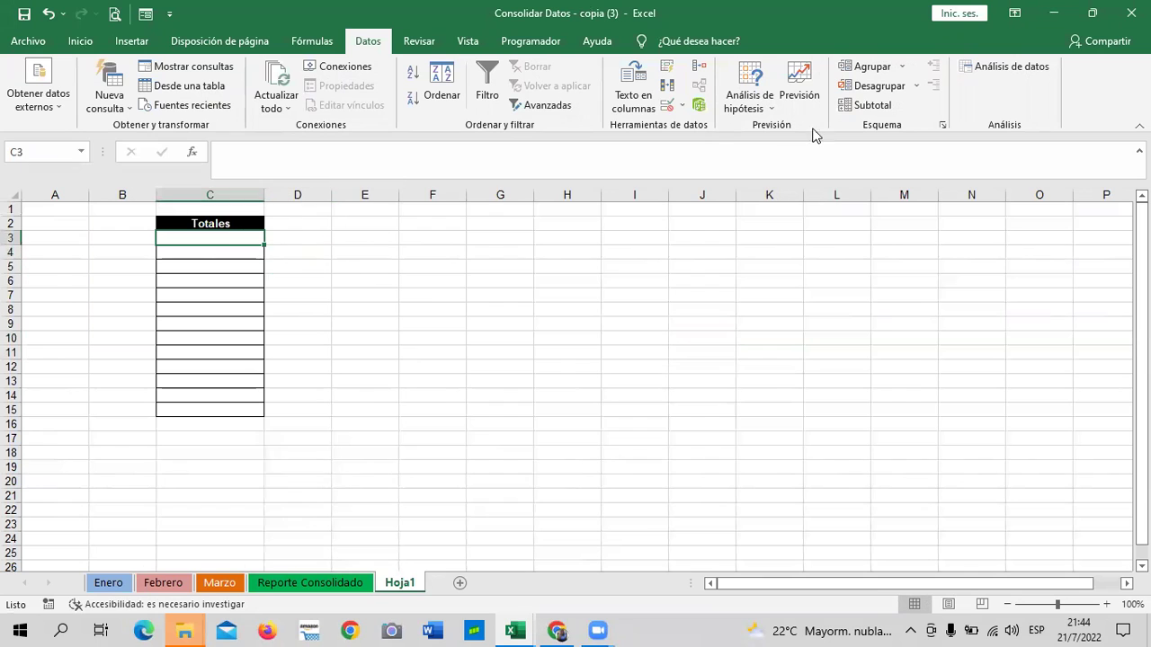
pyautogui.click(699, 69)
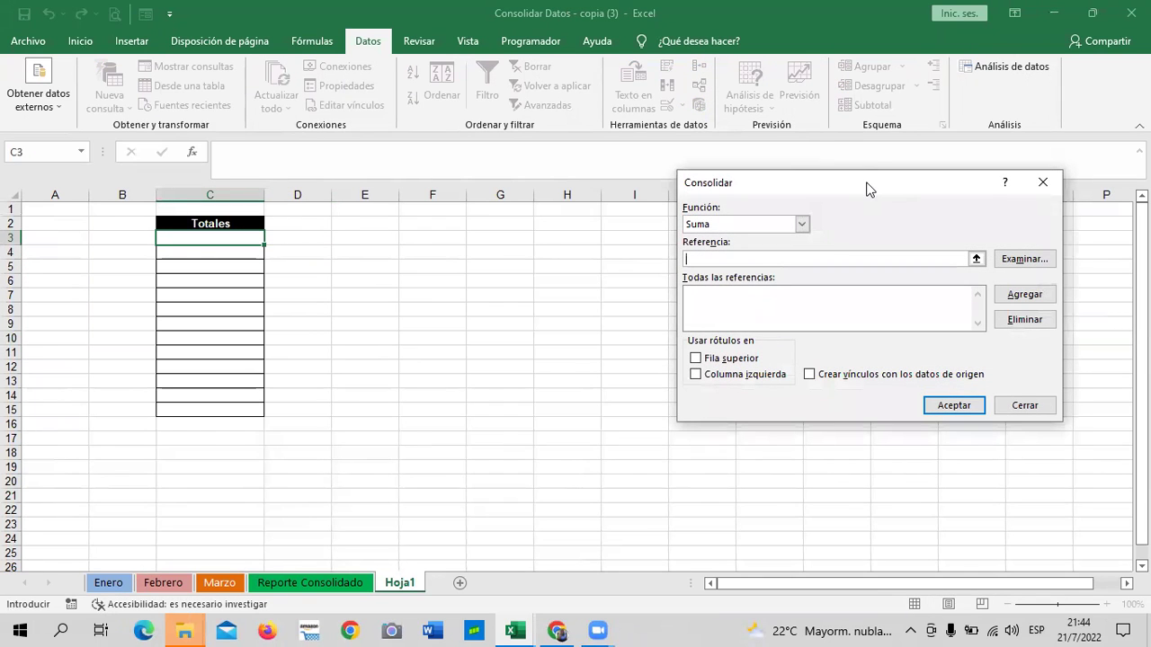
pyautogui.moveTo(868, 189); pyautogui.dragTo(808, 177)
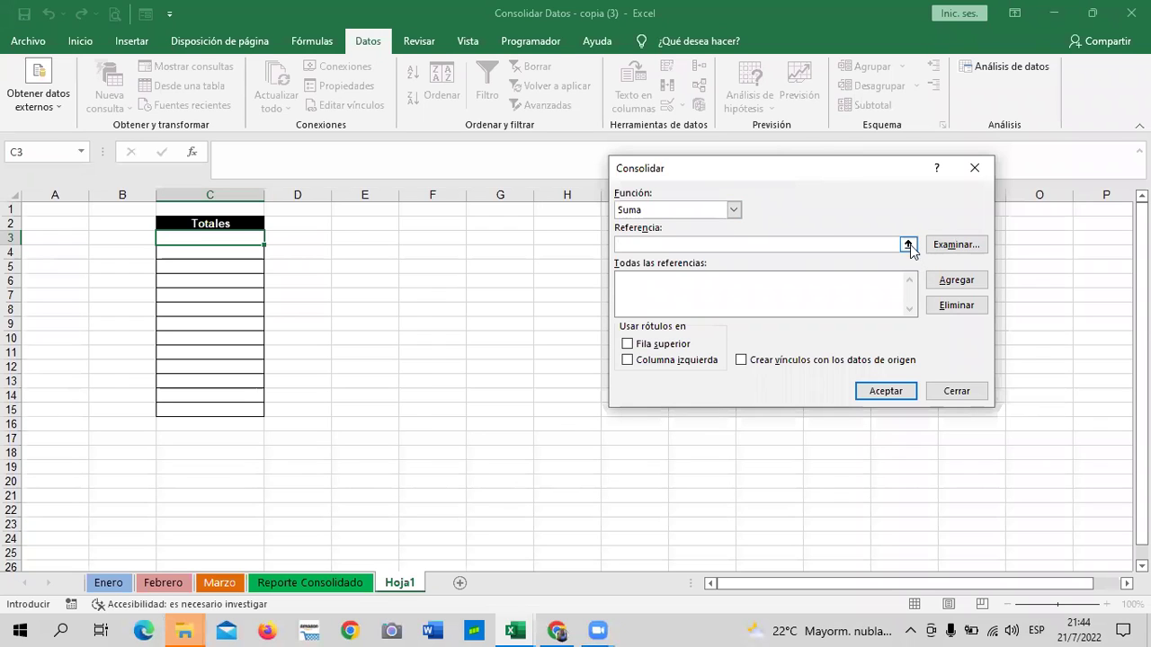
pyautogui.click(653, 343)
pyautogui.click(742, 359)
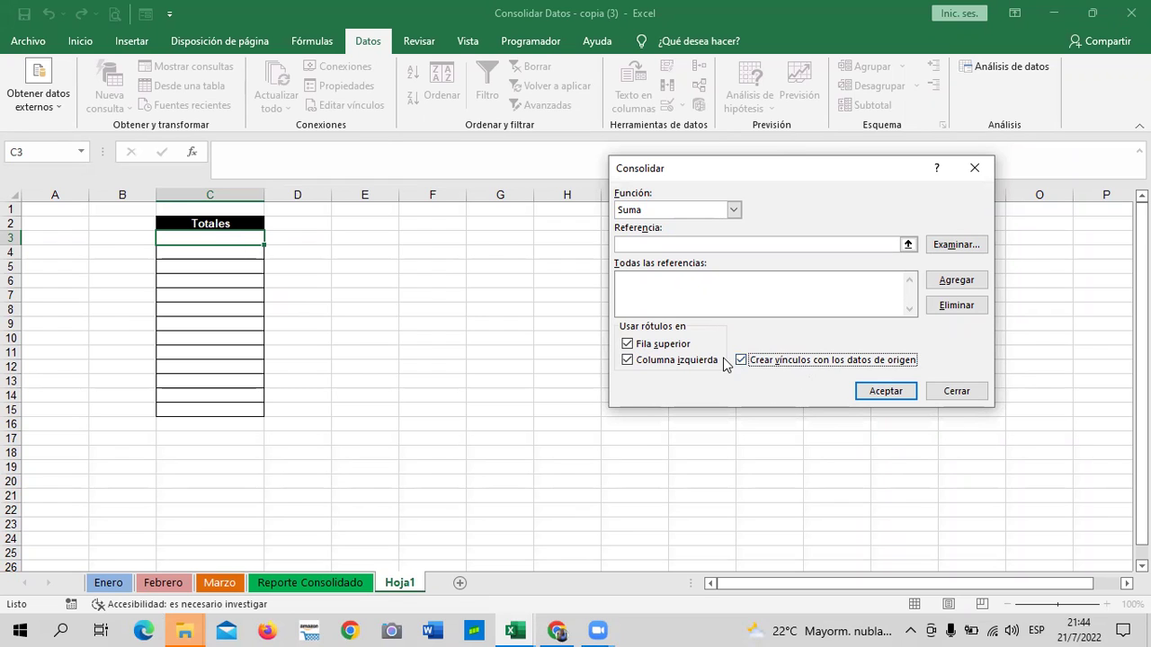
pyautogui.click(908, 244)
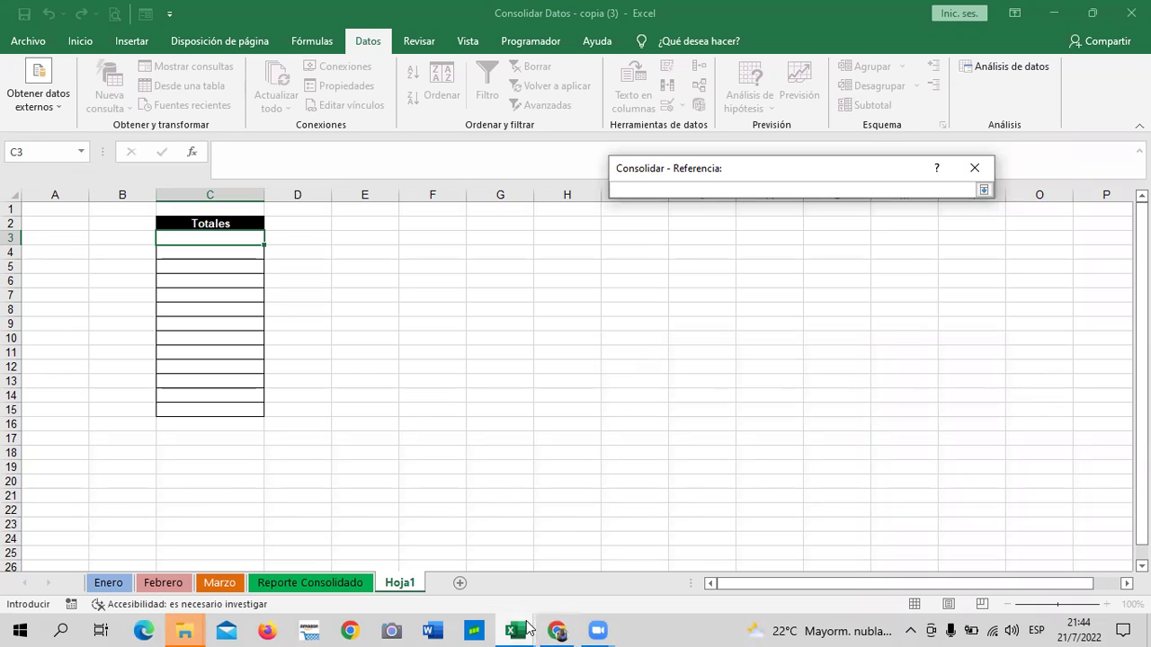
# - Add workbook 1's Enero range A1:B13 as the first consolidation reference
pyautogui.click(825, 574)
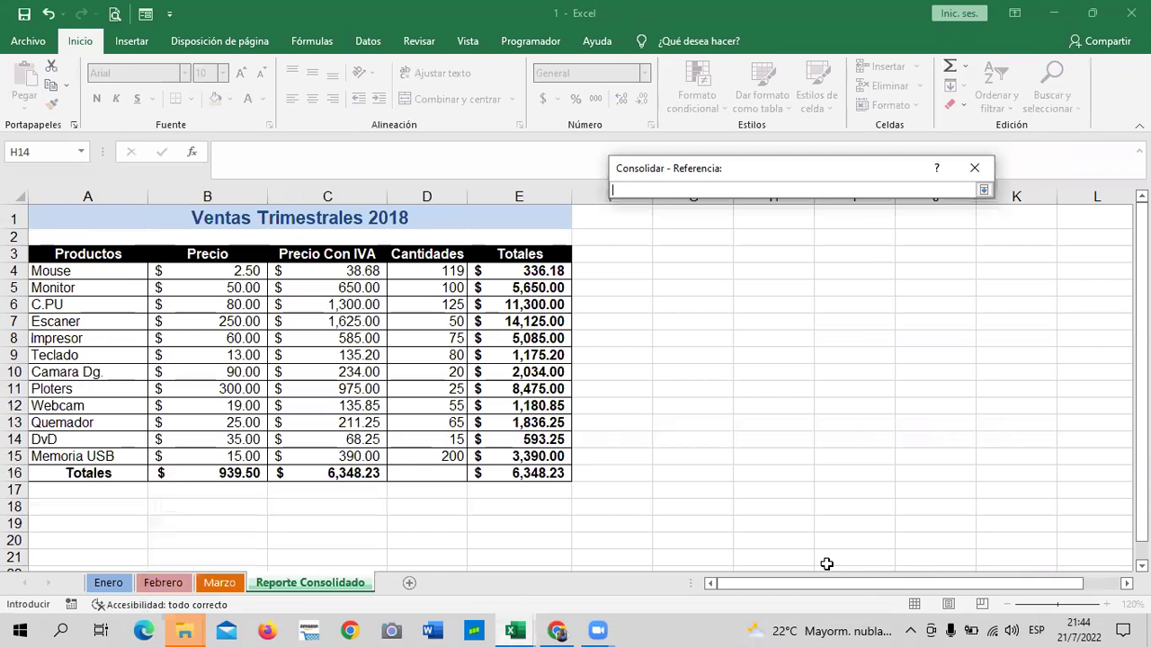
pyautogui.click(108, 582)
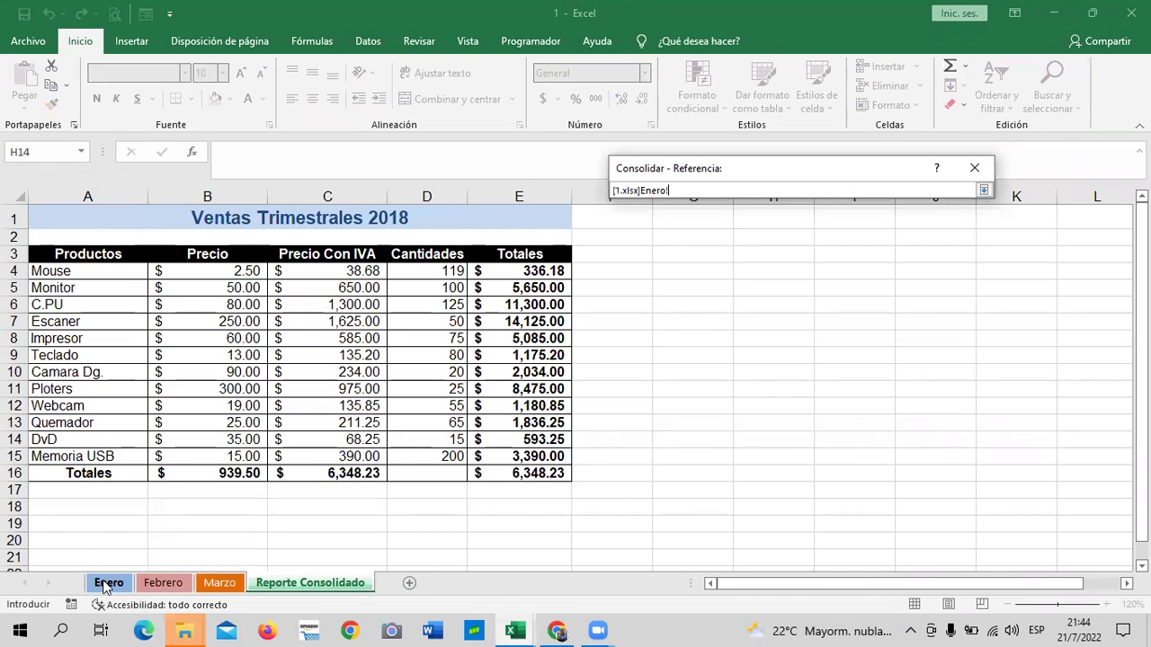
pyautogui.moveTo(63, 231); pyautogui.dragTo(216, 490)
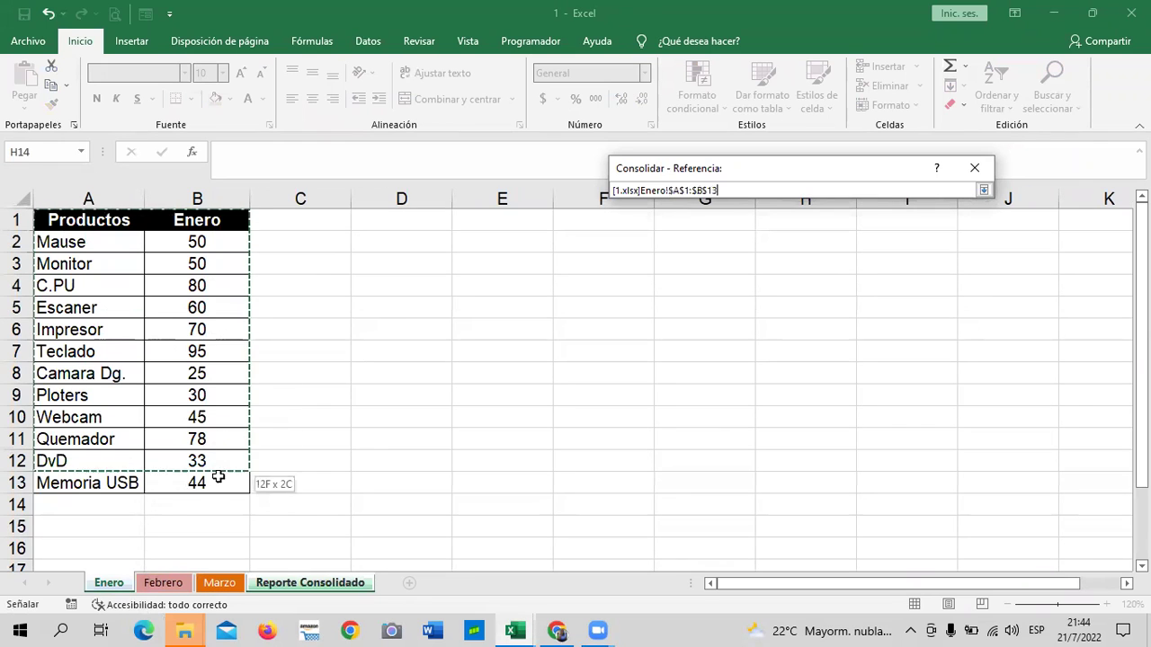
pyautogui.click(984, 190)
pyautogui.click(942, 281)
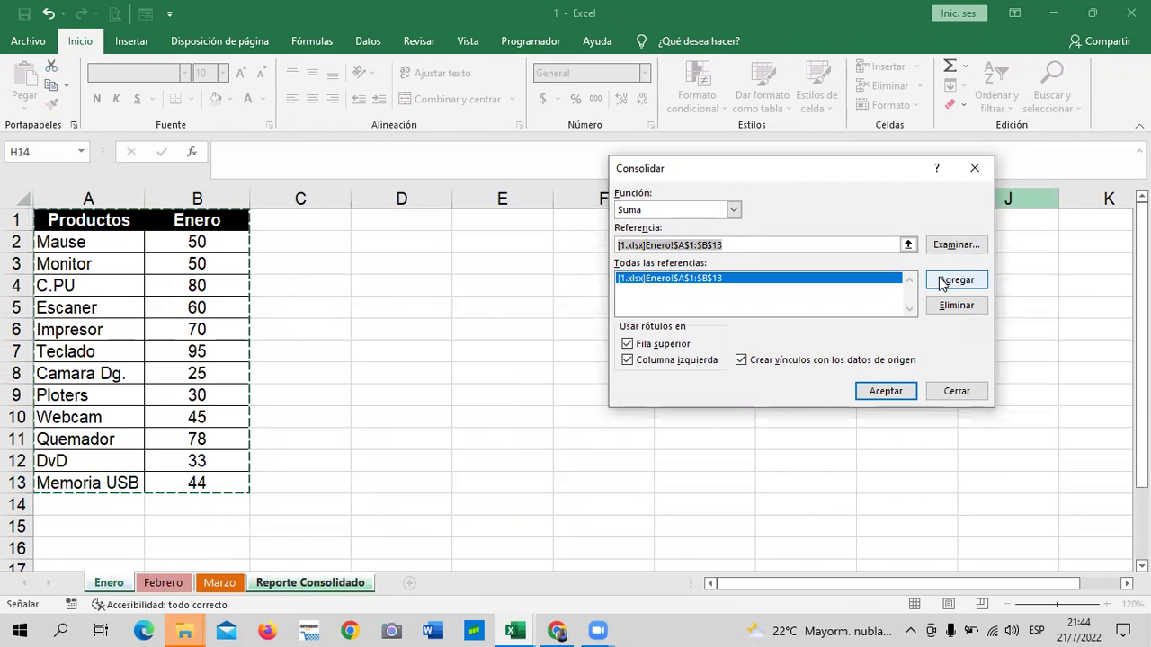
# - Add the Febrero and Marzo A1:B13 ranges and run the Suma consolidation
pyautogui.click(908, 244)
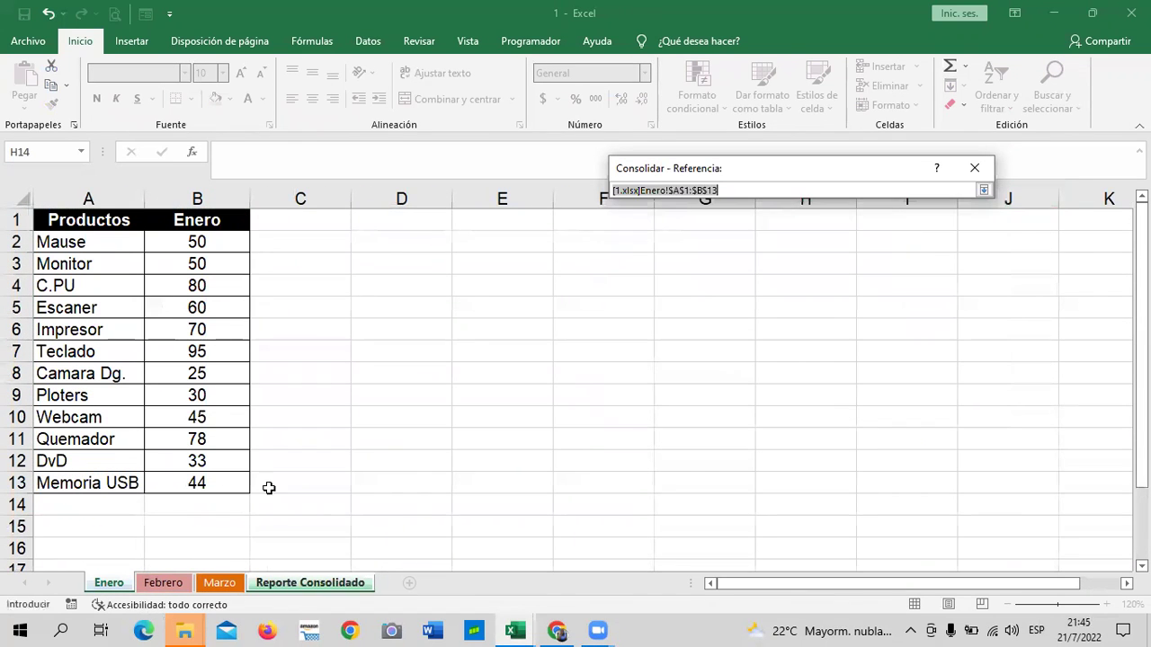
pyautogui.click(163, 582)
pyautogui.moveTo(134, 219); pyautogui.dragTo(236, 480)
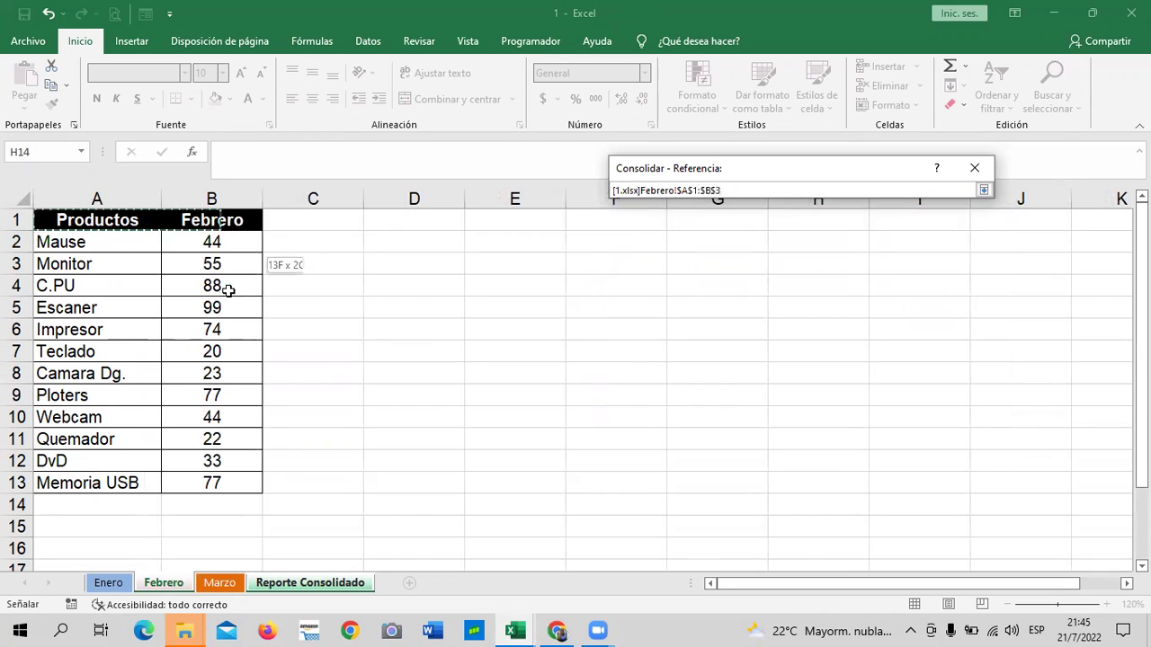
pyautogui.click(983, 190)
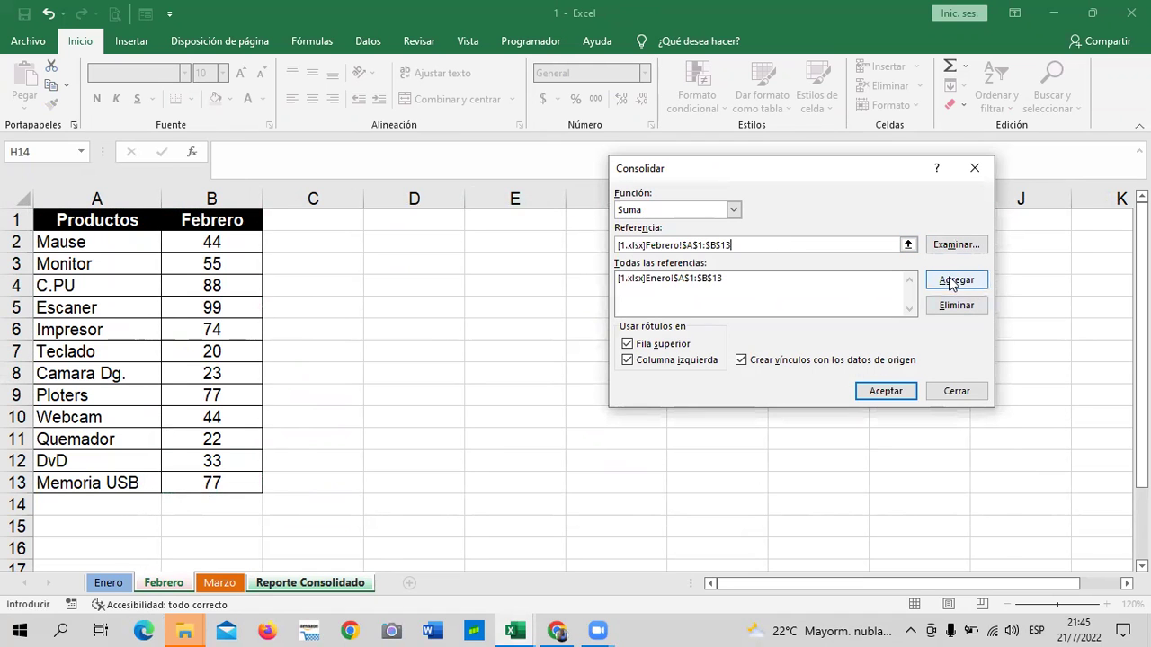
pyautogui.click(957, 280)
pyautogui.click(209, 578)
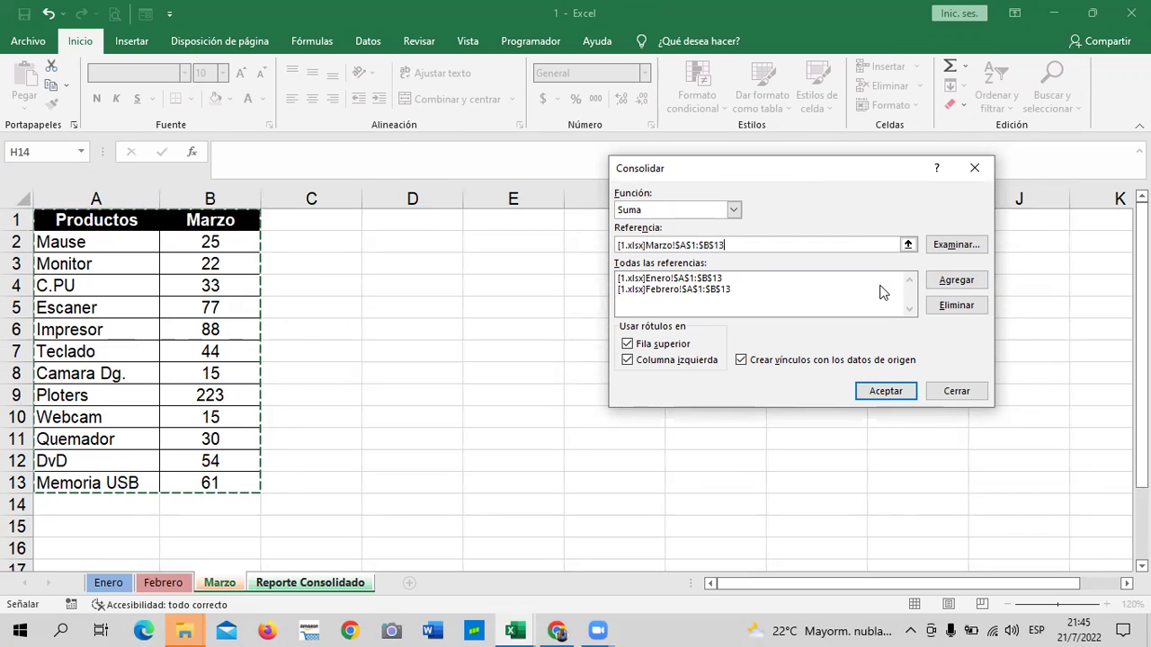
pyautogui.click(956, 281)
pyautogui.click(872, 392)
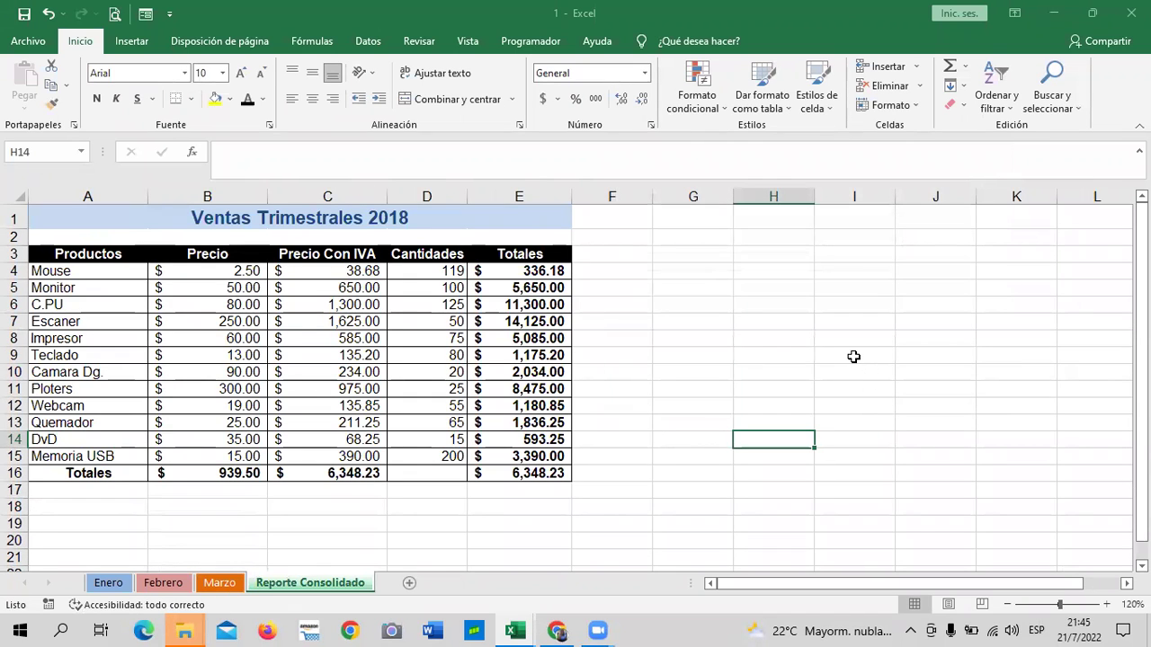
pyautogui.click(755, 345)
pyautogui.click(730, 303)
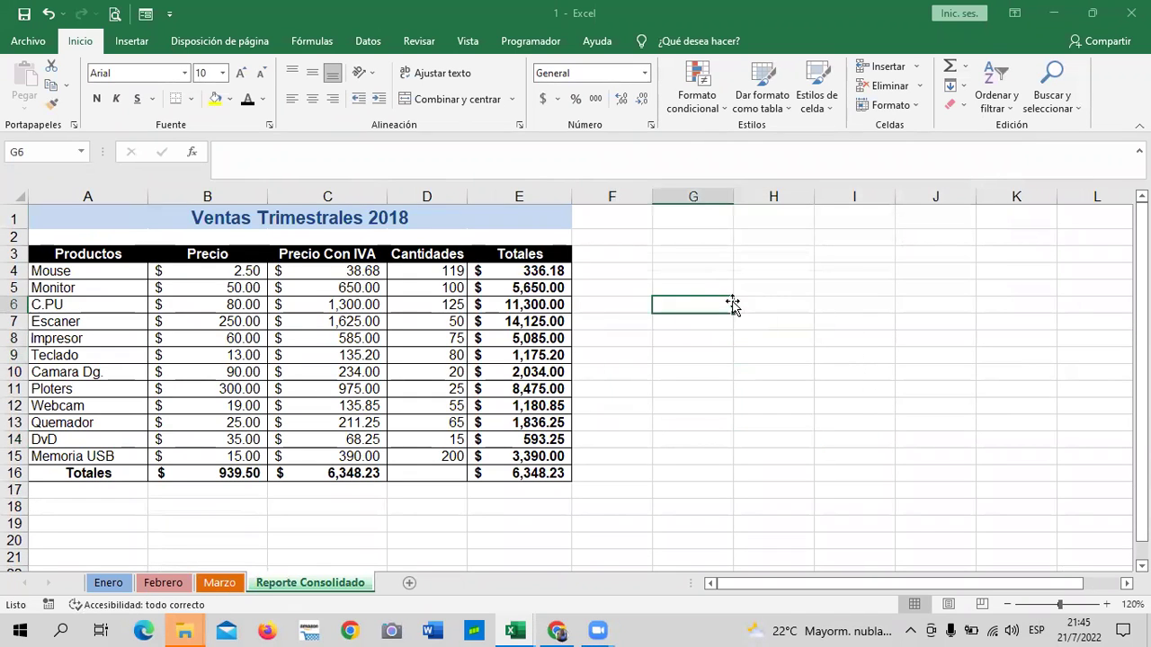
pyautogui.moveTo(514, 630)
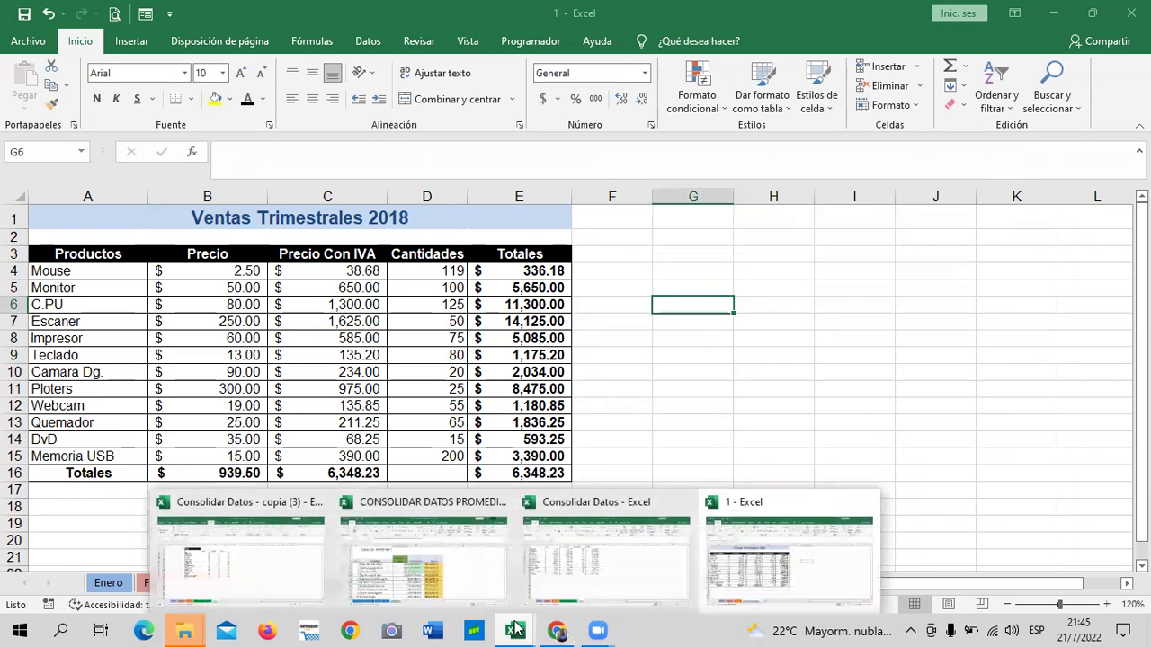
pyautogui.click(311, 596)
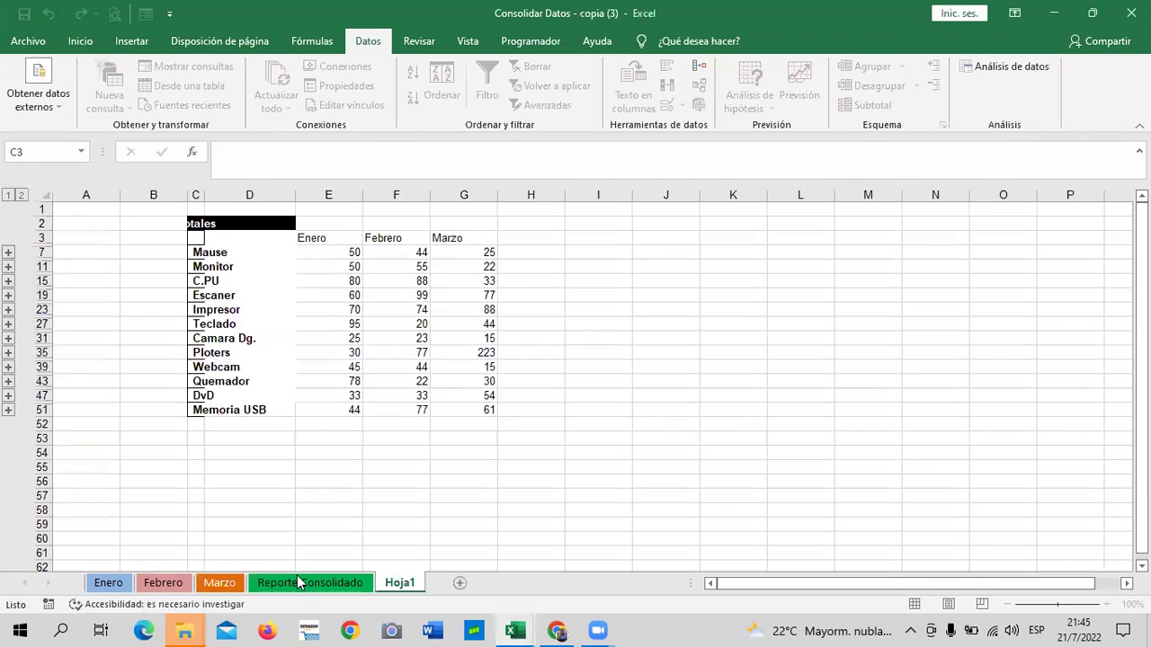
pyautogui.click(616, 382)
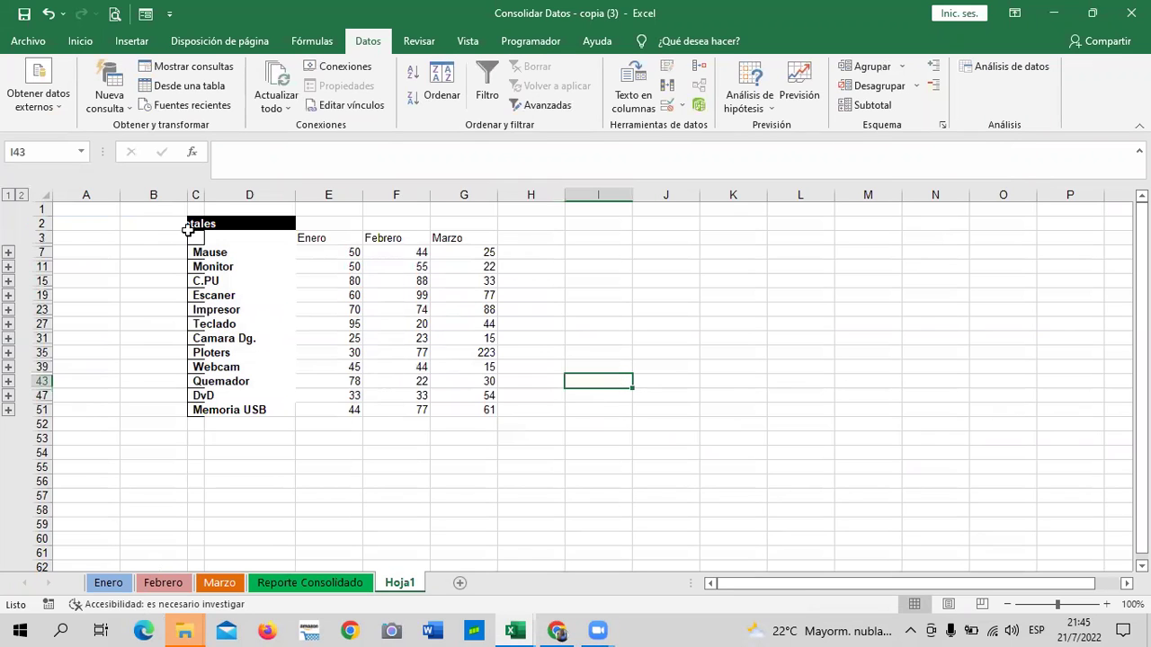
pyautogui.moveTo(205, 195); pyautogui.dragTo(279, 195)
pyautogui.click(358, 294)
pyautogui.click(338, 239)
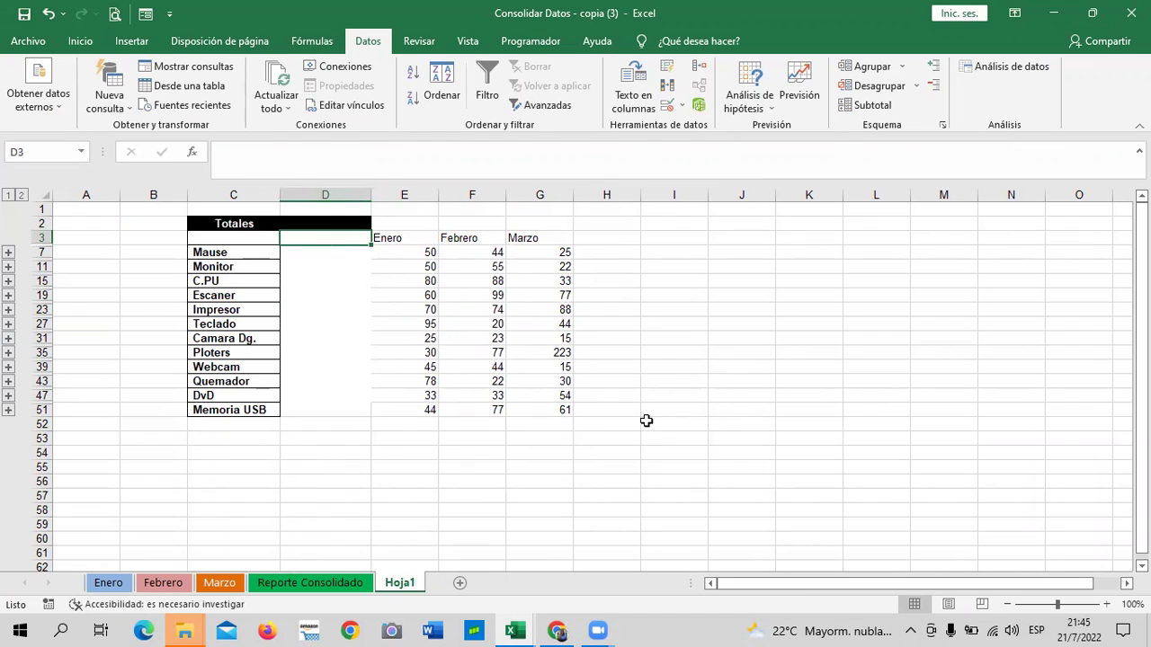
pyautogui.moveTo(647, 421); pyautogui.dragTo(652, 396)
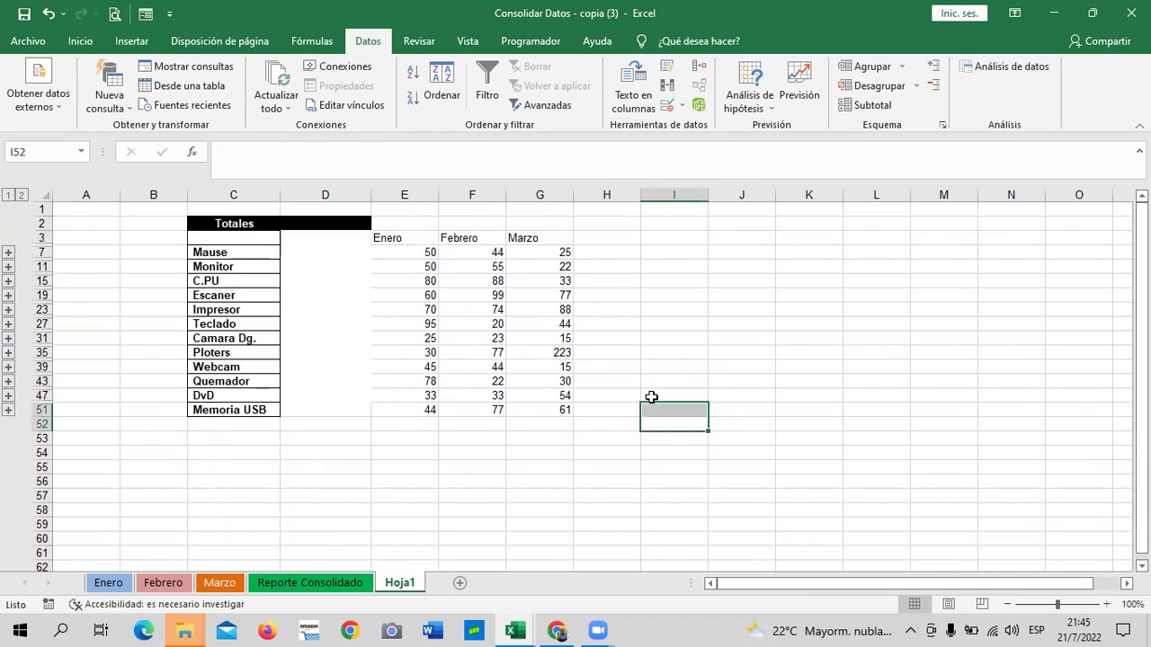
pyautogui.click(426, 254)
pyautogui.click(476, 250)
pyautogui.click(560, 251)
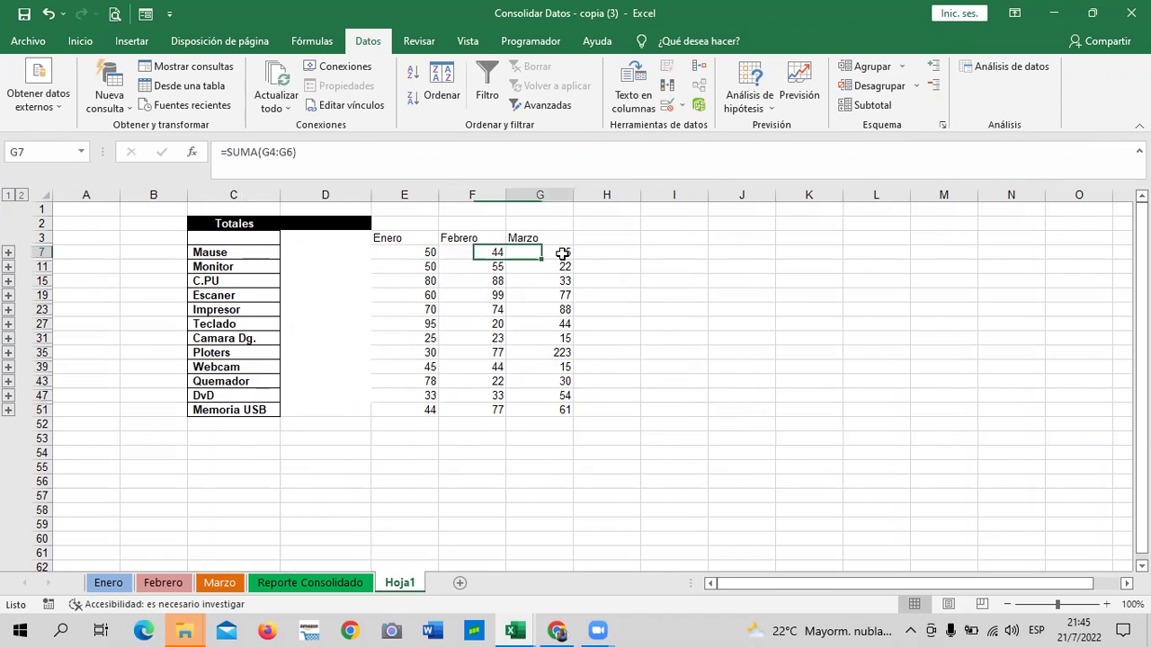
pyautogui.click(419, 251)
pyautogui.click(457, 251)
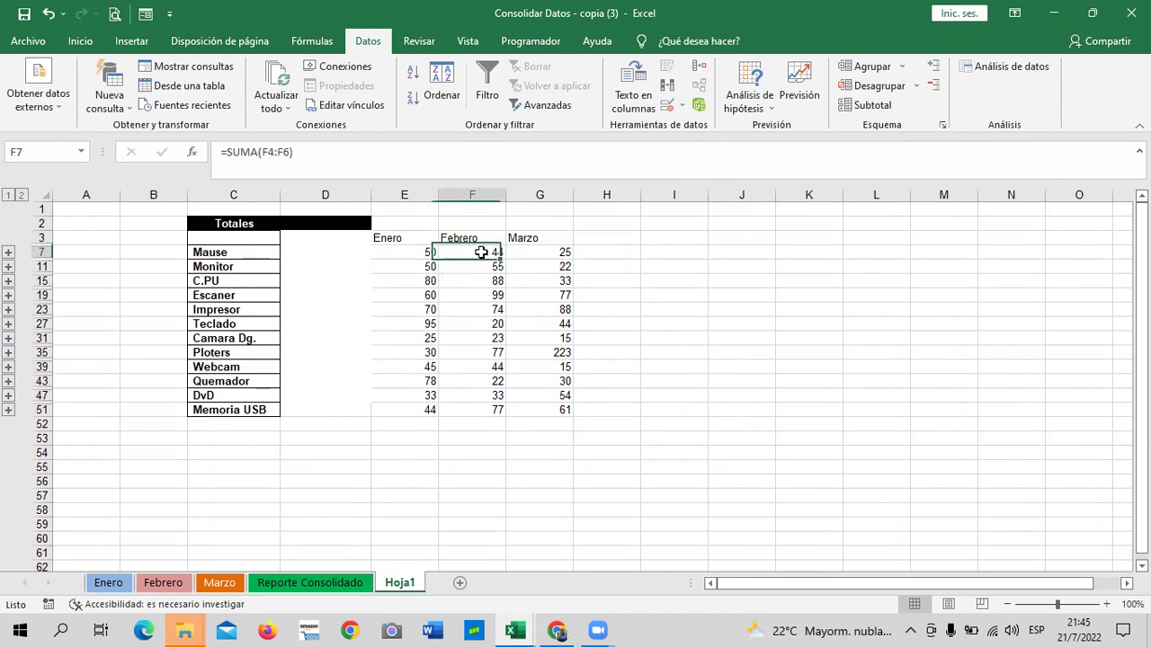
pyautogui.click(539, 254)
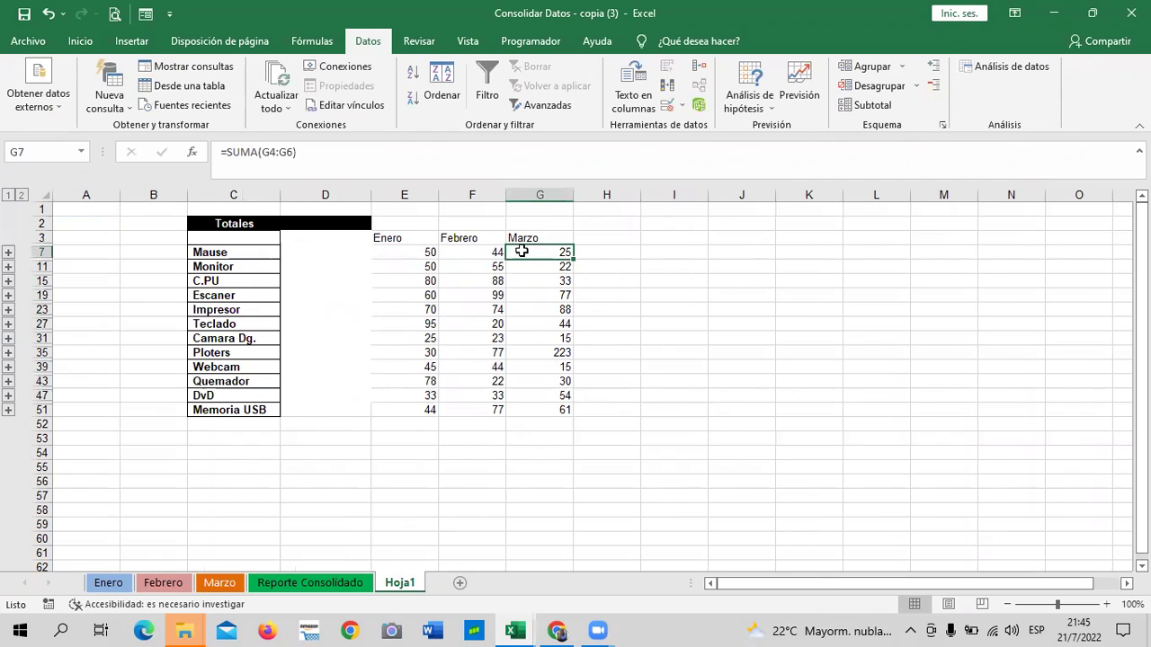
pyautogui.click(404, 253)
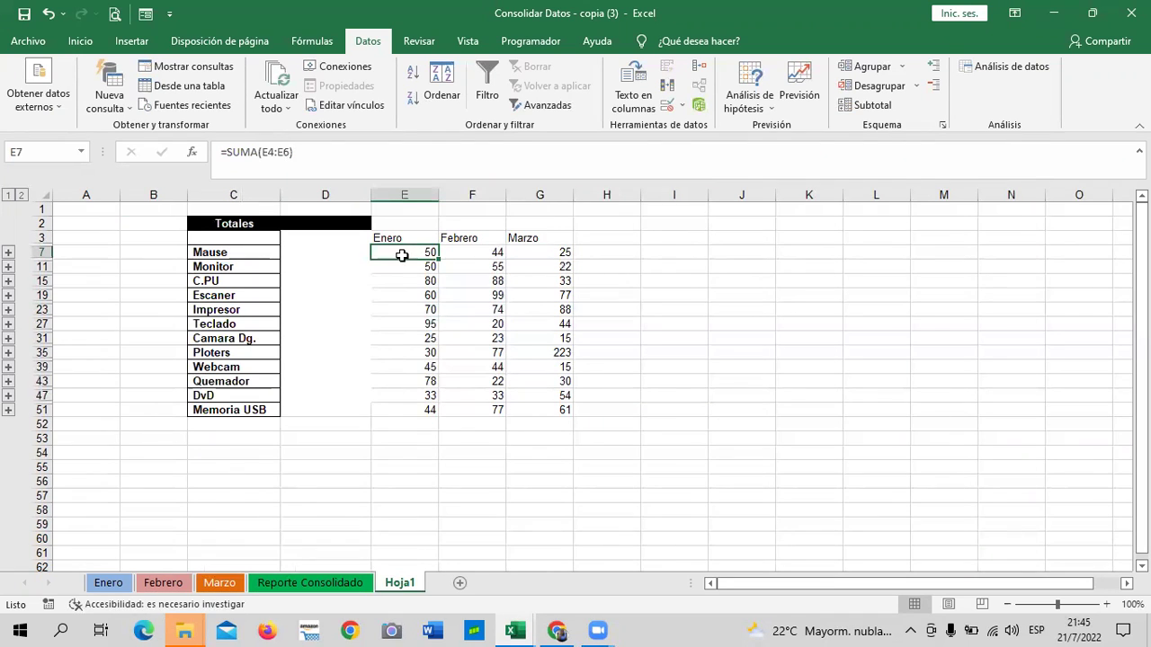
pyautogui.click(457, 252)
pyautogui.click(527, 252)
pyautogui.click(388, 252)
pyautogui.click(470, 252)
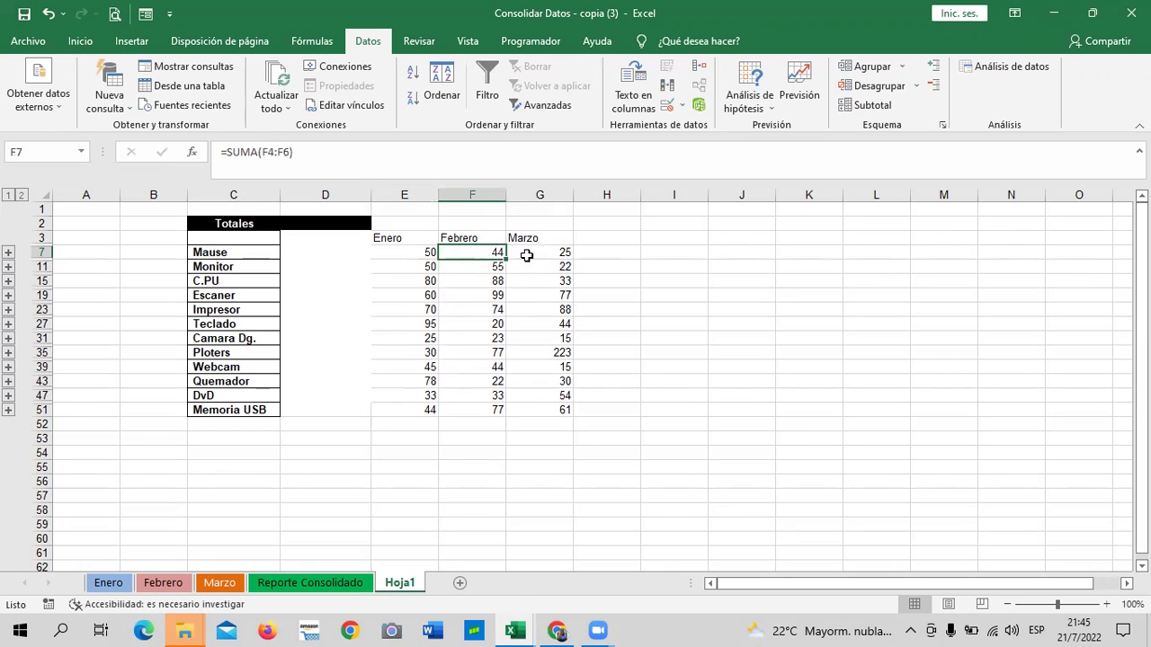
pyautogui.click(267, 253)
pyautogui.click(246, 309)
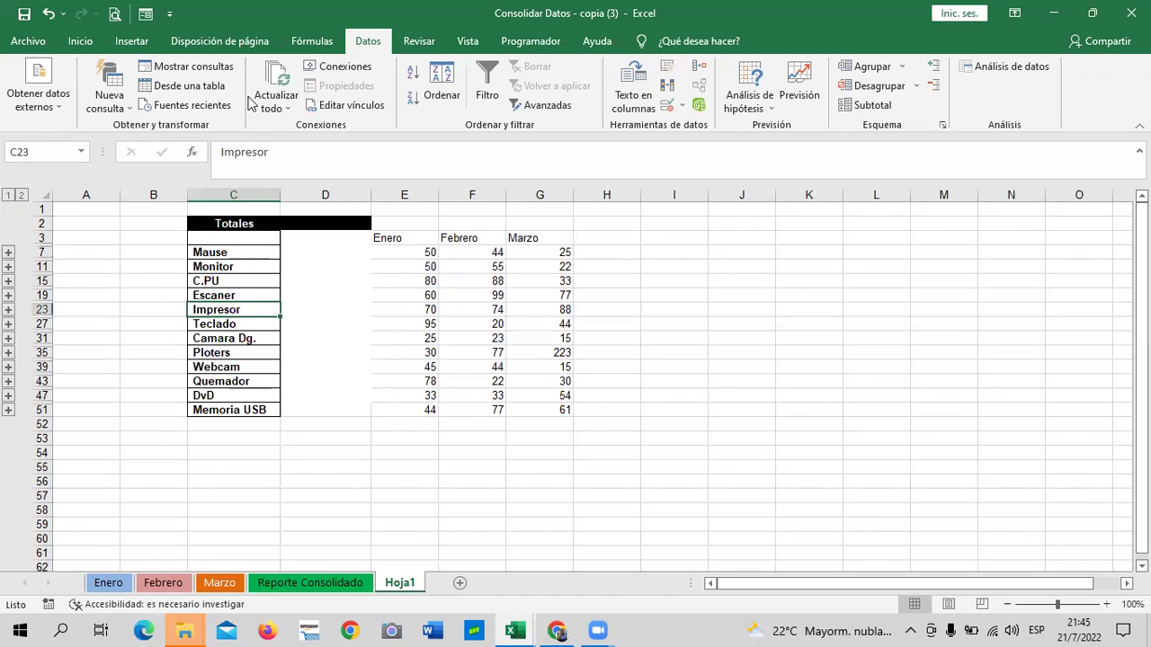
pyautogui.click(8, 252)
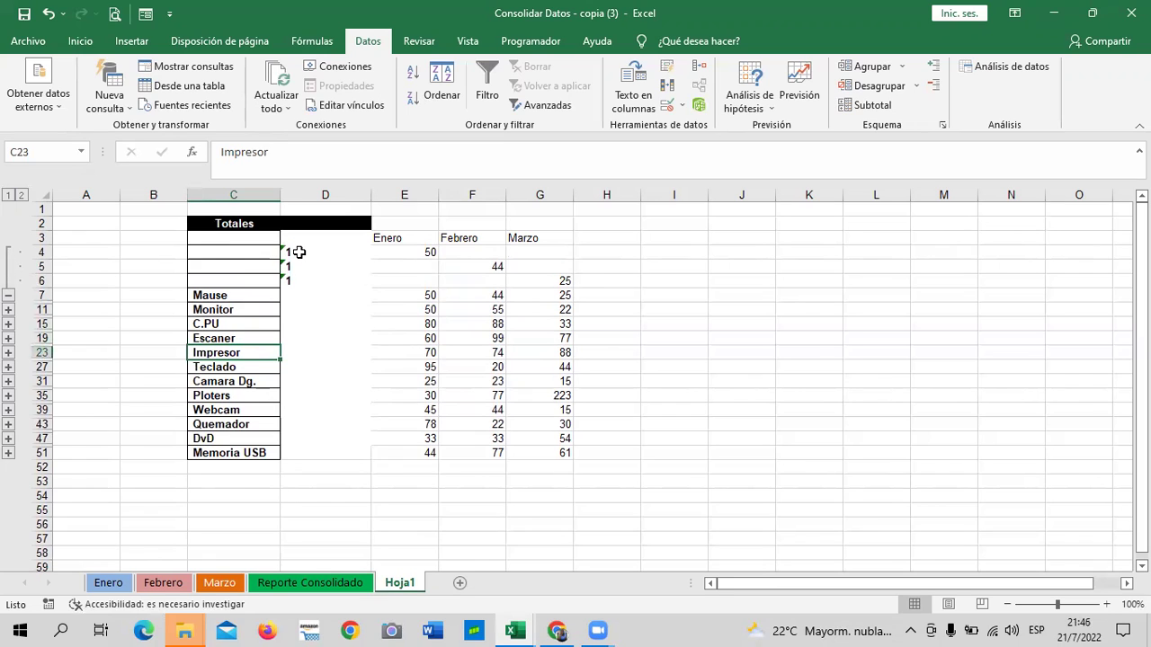
pyautogui.click(303, 293)
pyautogui.click(297, 281)
pyautogui.click(295, 266)
pyautogui.click(293, 250)
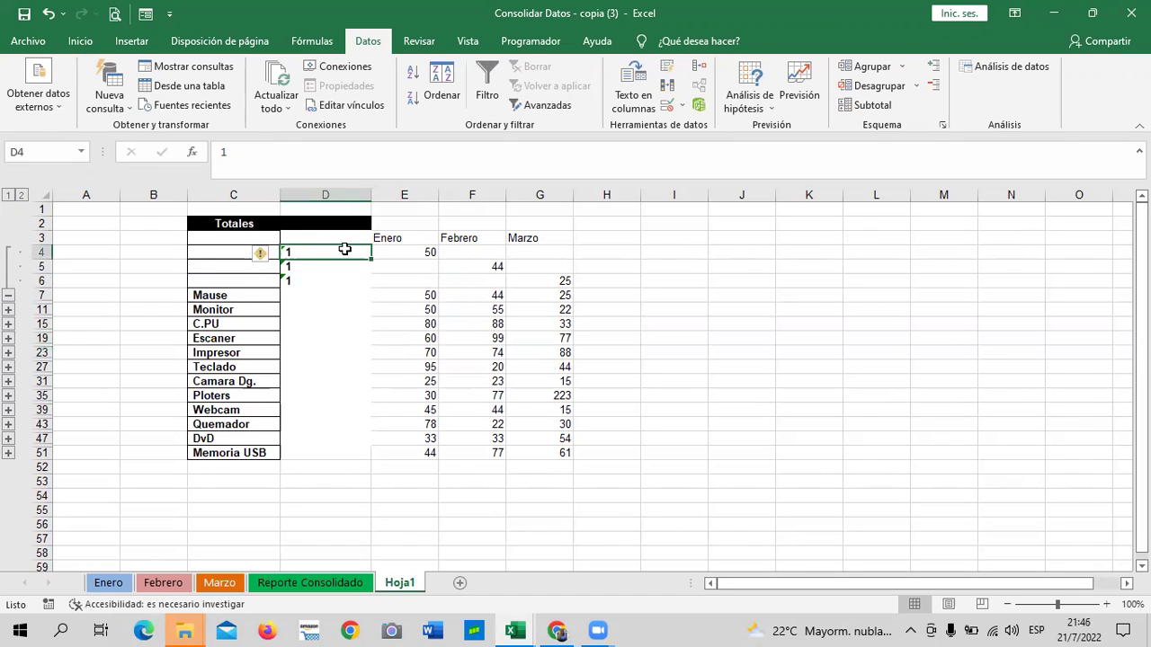
pyautogui.click(9, 297)
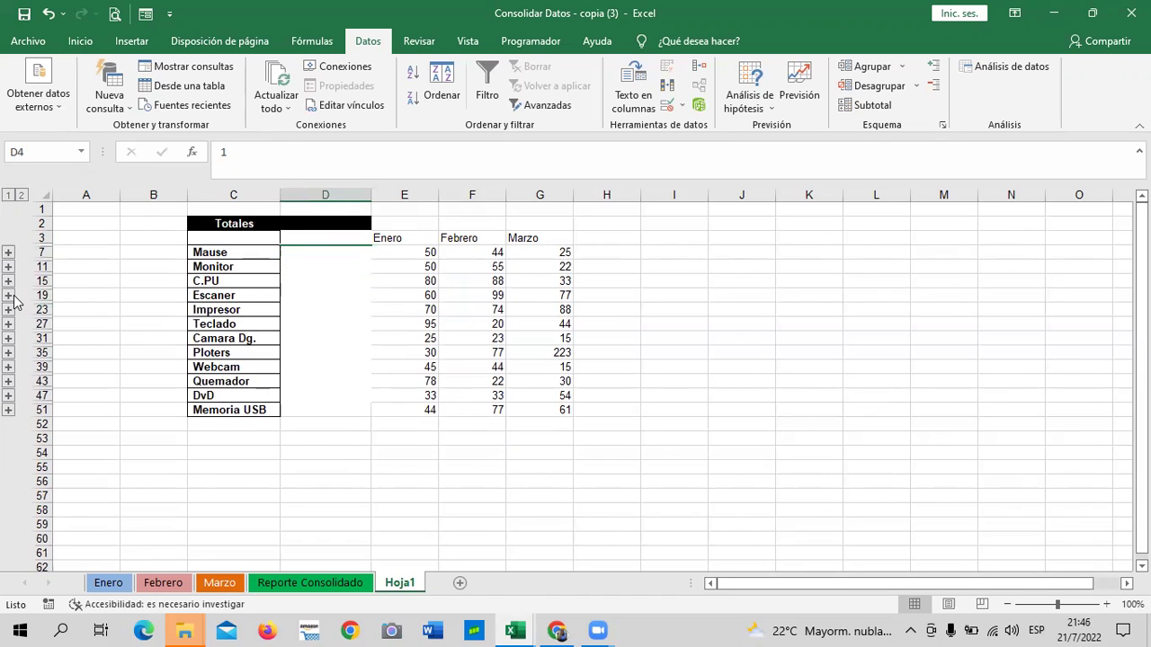
pyautogui.click(21, 195)
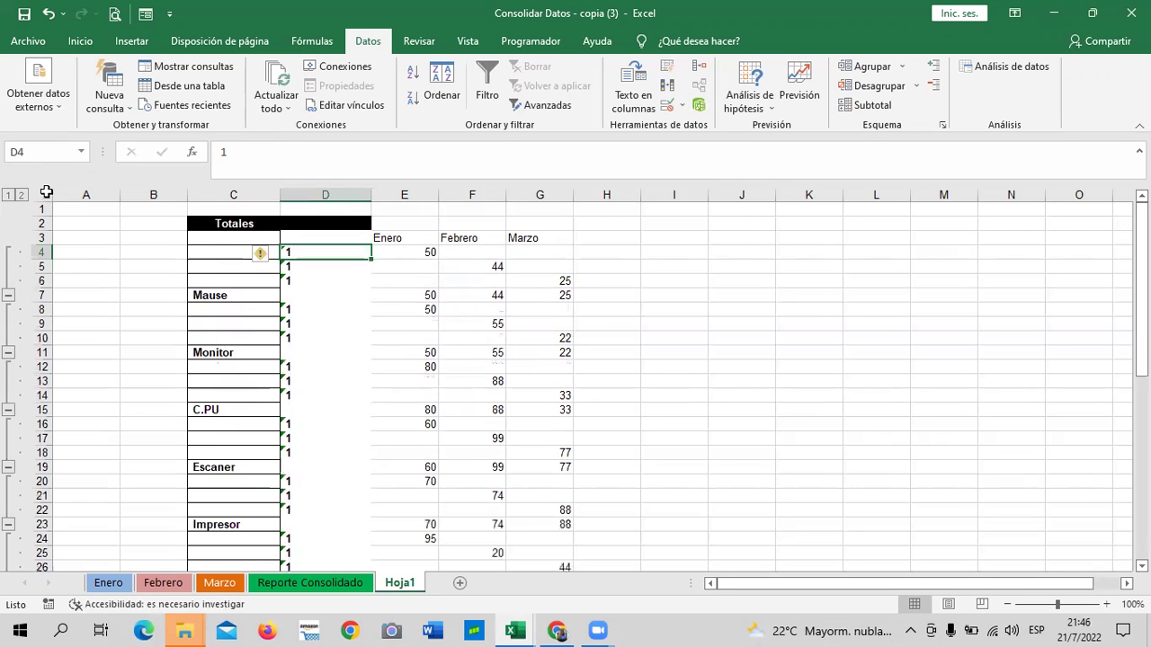
pyautogui.scroll(-3, 639, 365)
pyautogui.scroll(-2, 639, 365)
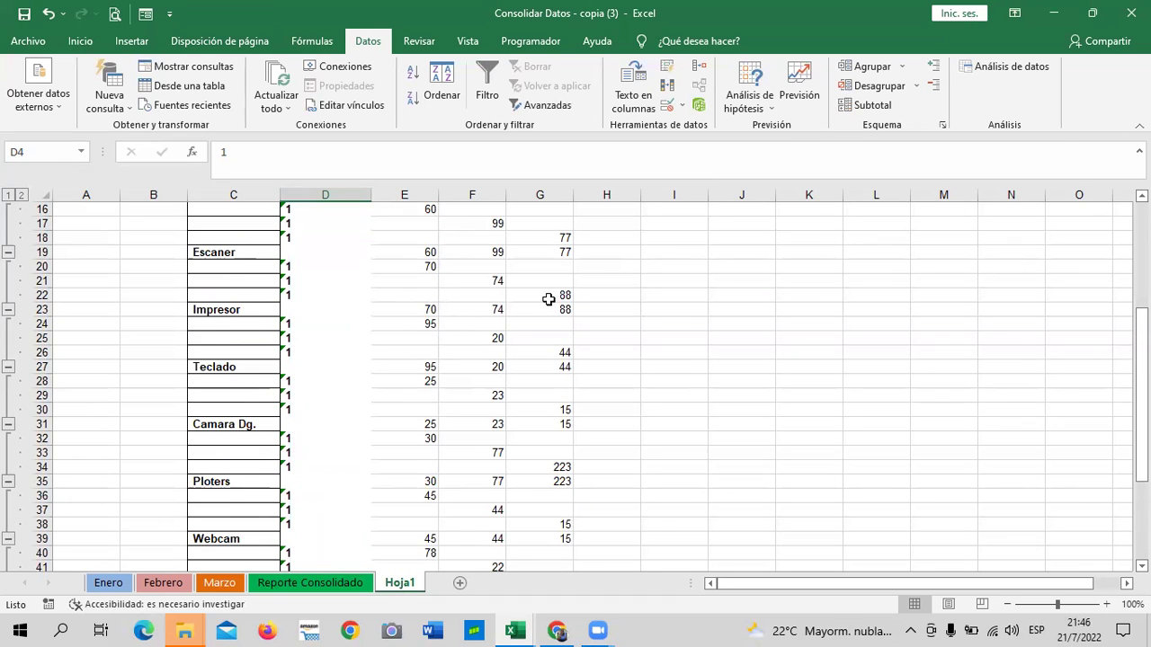
pyautogui.click(424, 325)
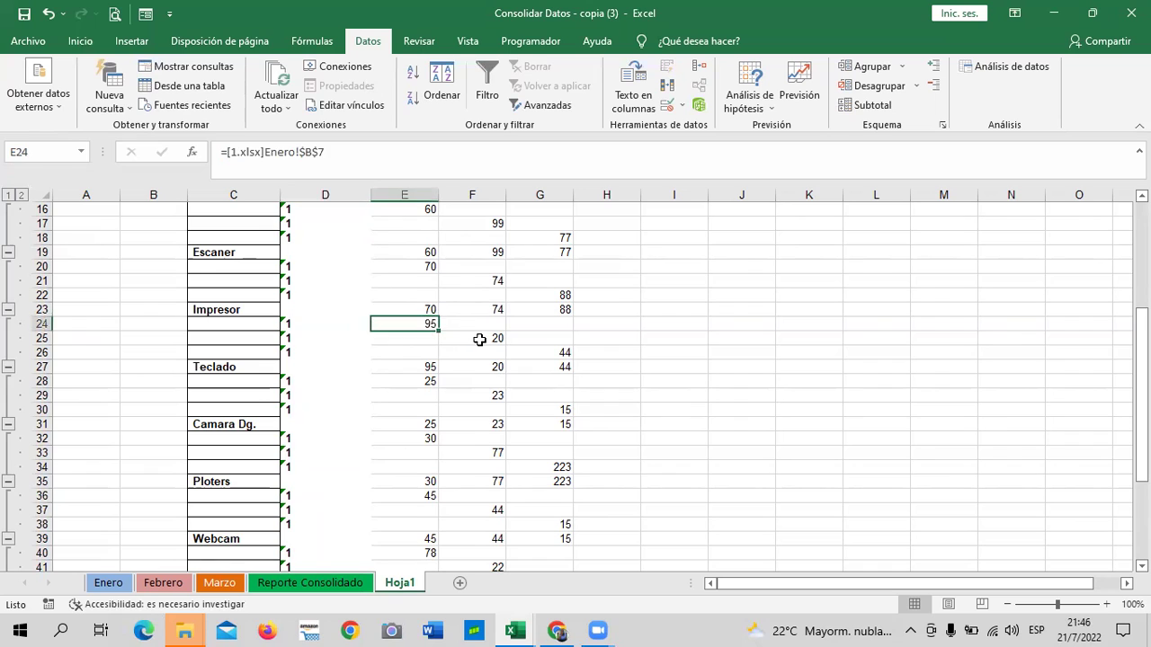
pyautogui.click(485, 339)
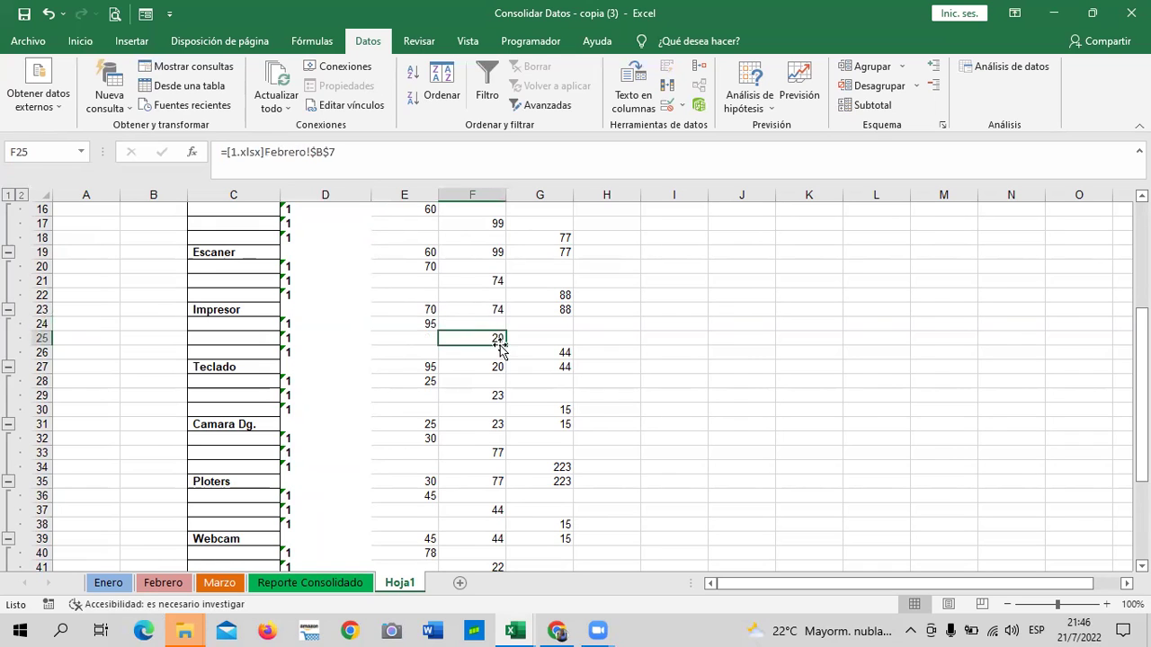
pyautogui.click(559, 354)
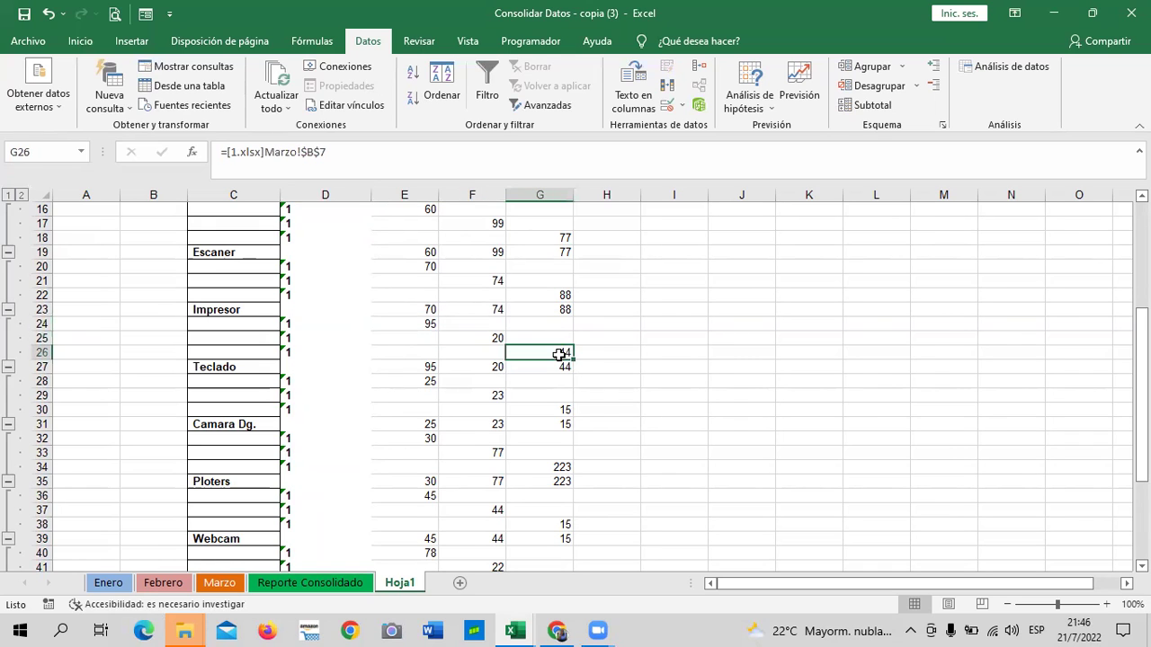
pyautogui.click(414, 322)
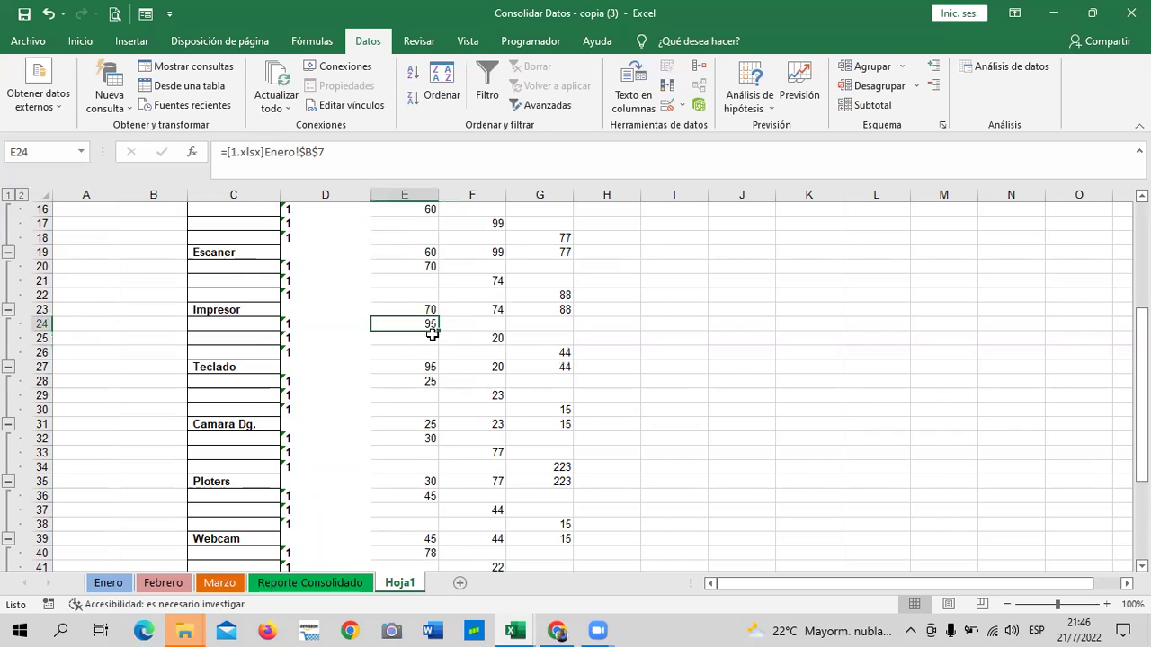
pyautogui.click(484, 341)
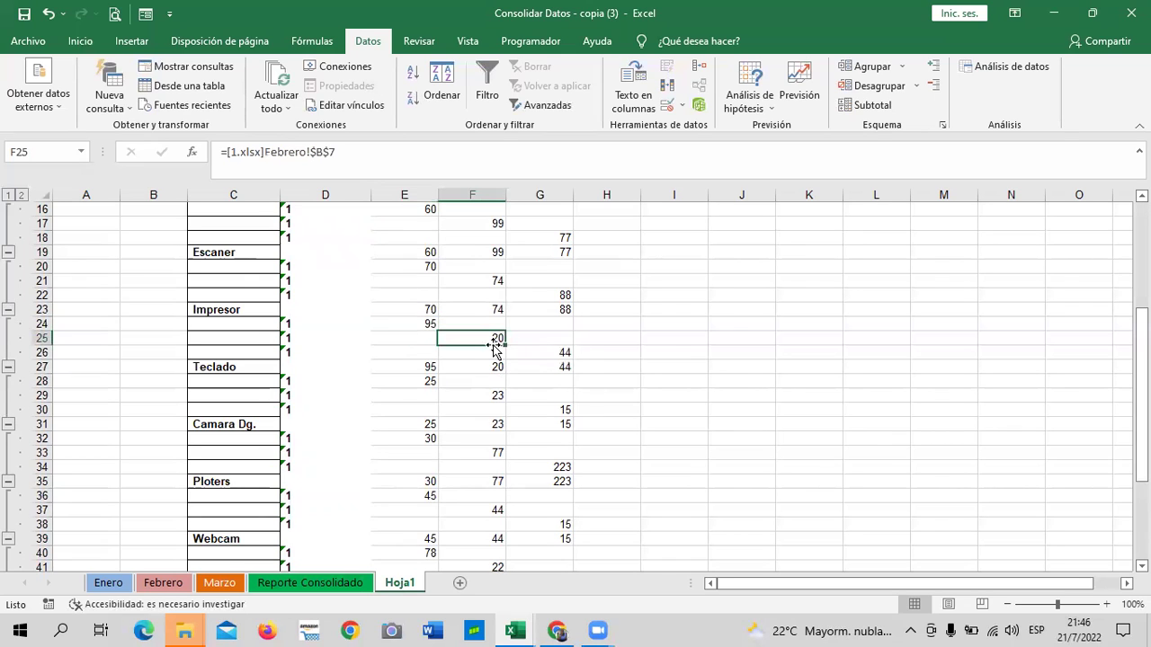
pyautogui.click(539, 354)
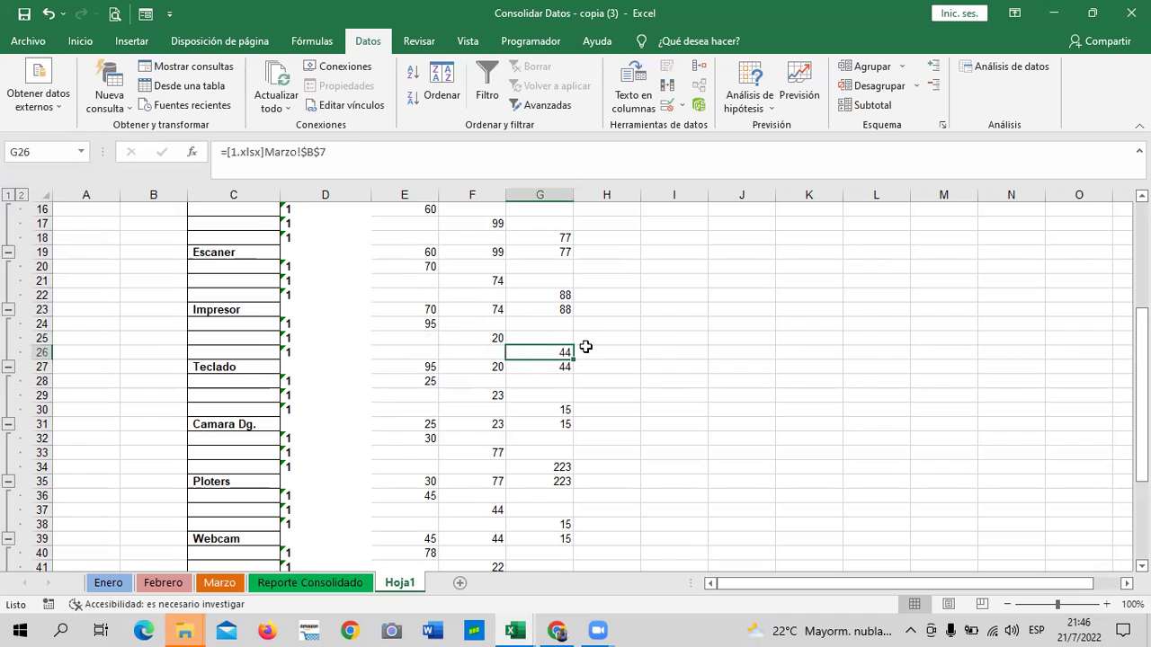
pyautogui.scroll(3, 585, 347)
pyautogui.scroll(2, 595, 369)
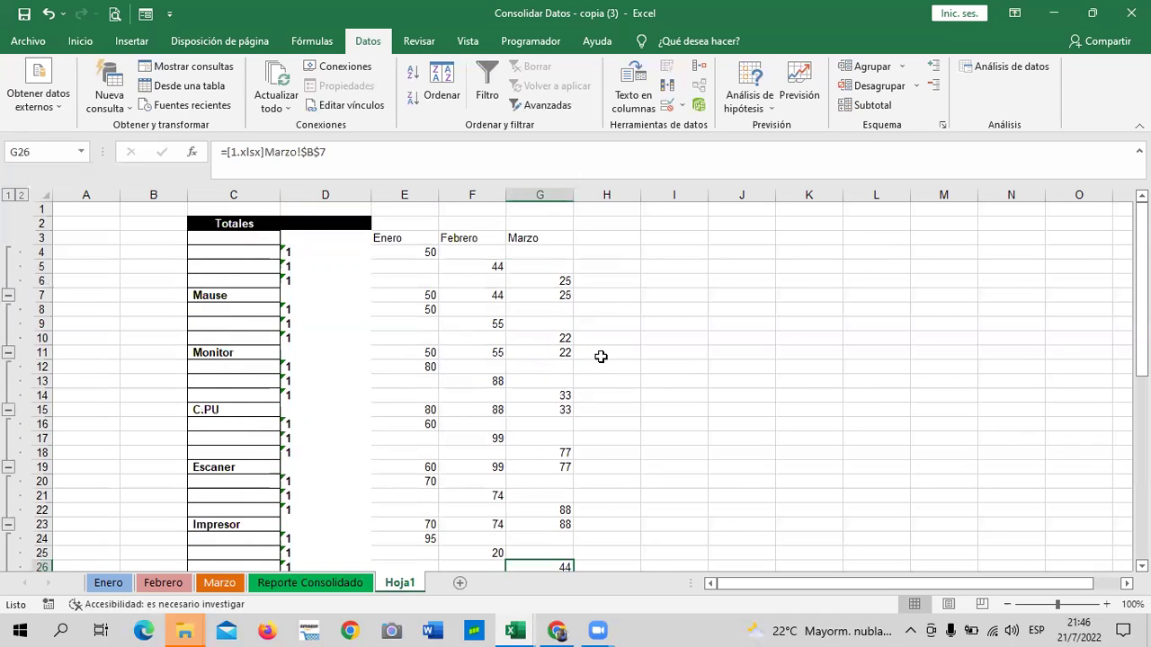
pyautogui.click(376, 250)
pyautogui.click(500, 268)
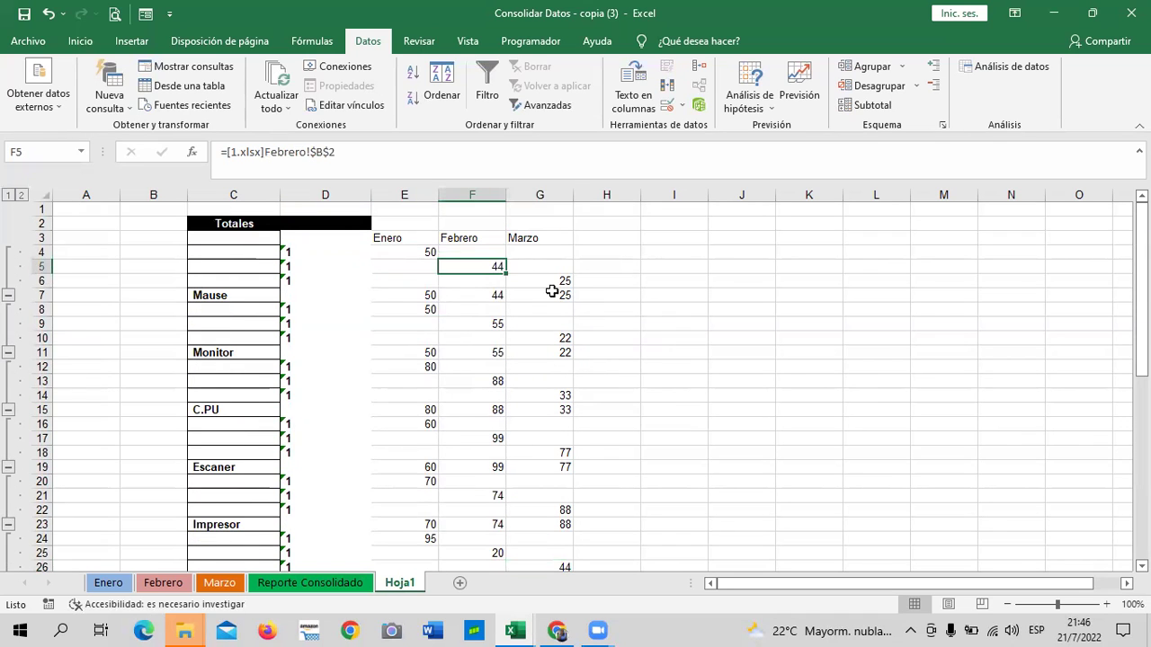
pyautogui.click(549, 283)
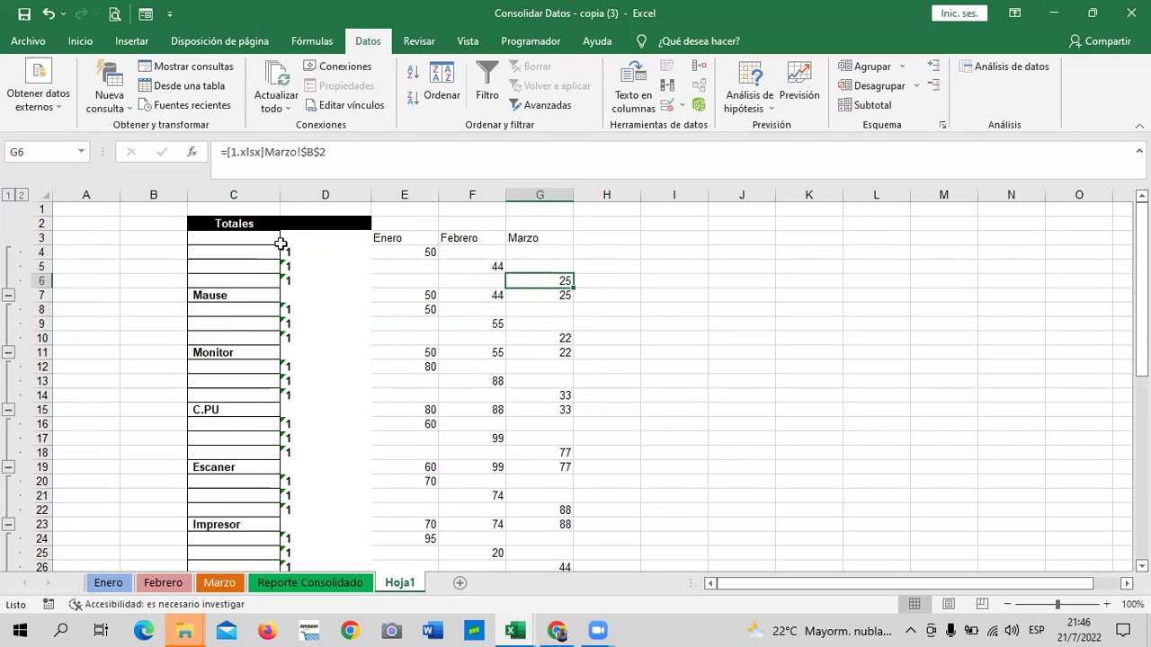
pyautogui.click(8, 195)
pyautogui.click(758, 306)
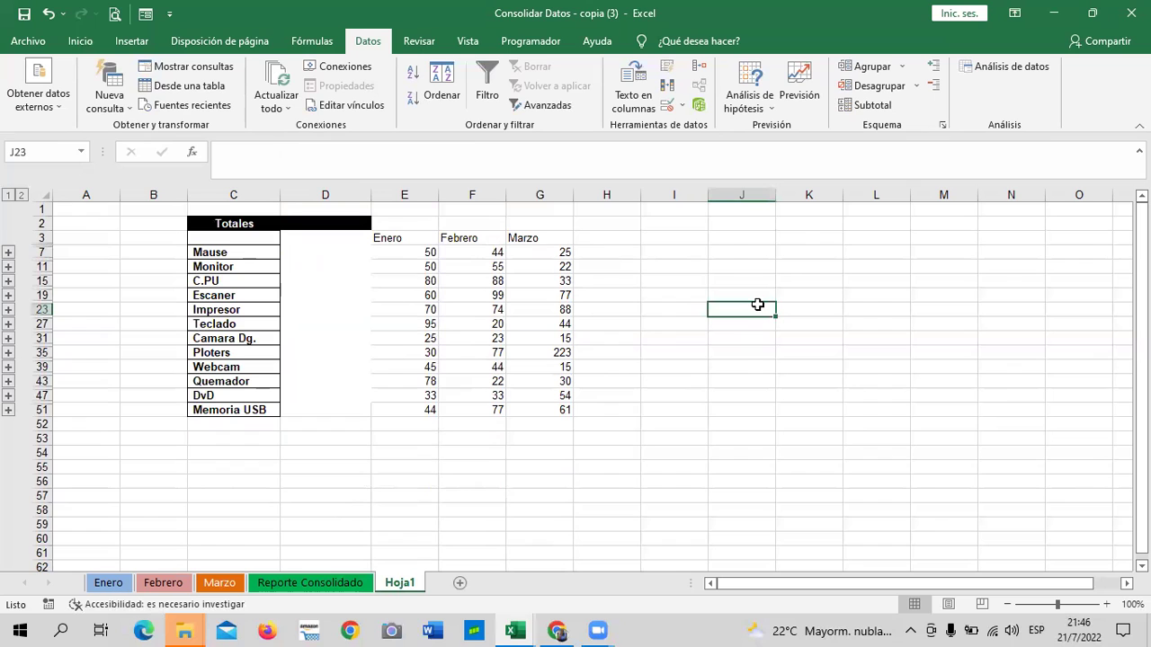
pyautogui.click(406, 253)
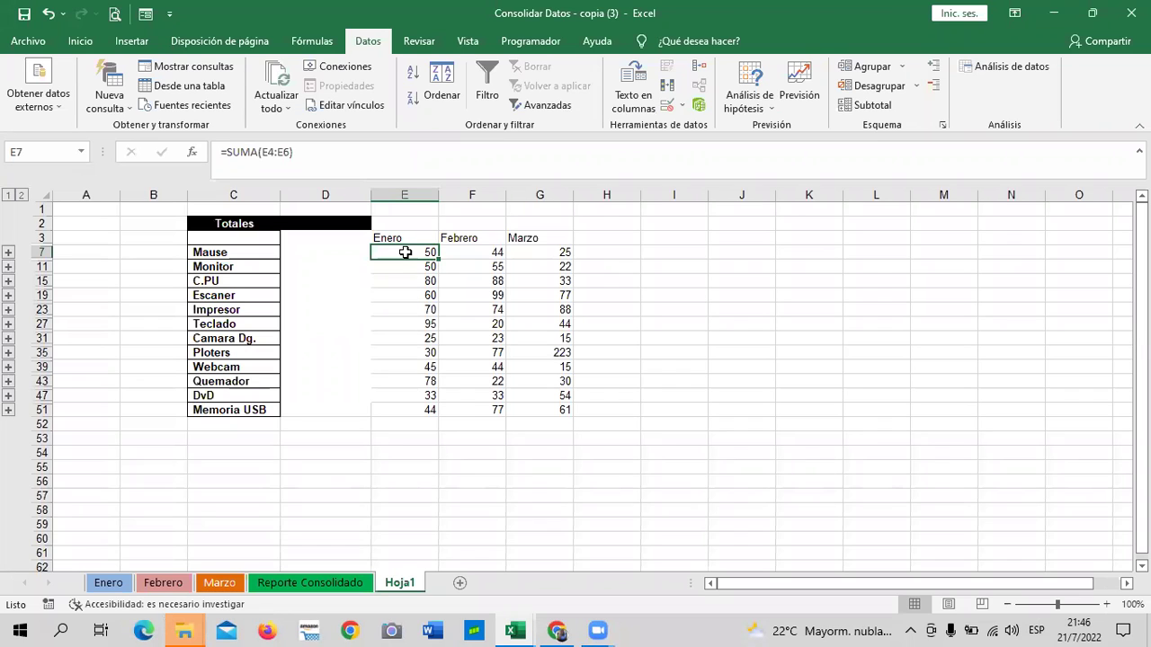
pyautogui.click(290, 224)
pyautogui.moveTo(514, 631)
pyautogui.click(825, 575)
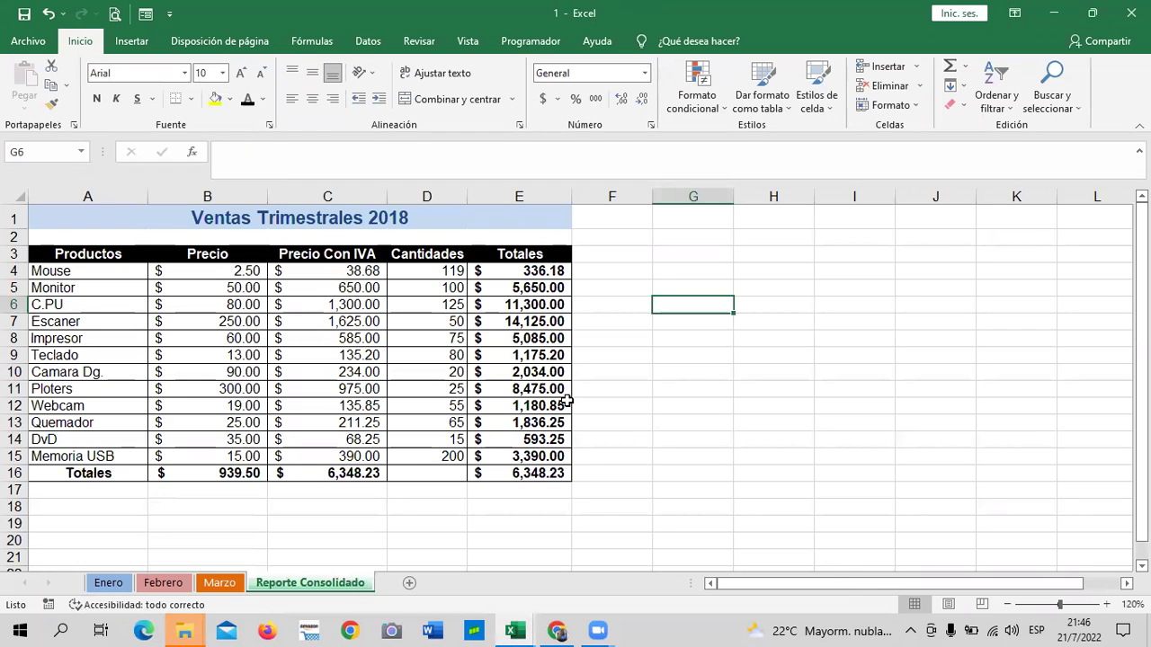
pyautogui.click(231, 578)
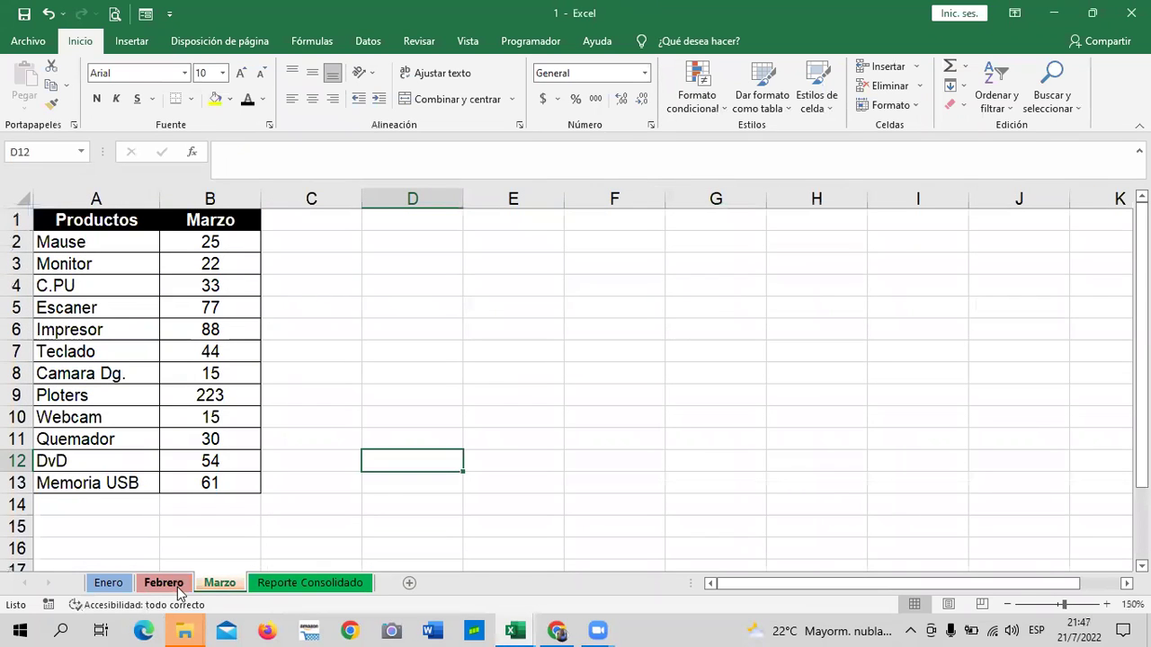
pyautogui.click(171, 584)
pyautogui.click(108, 582)
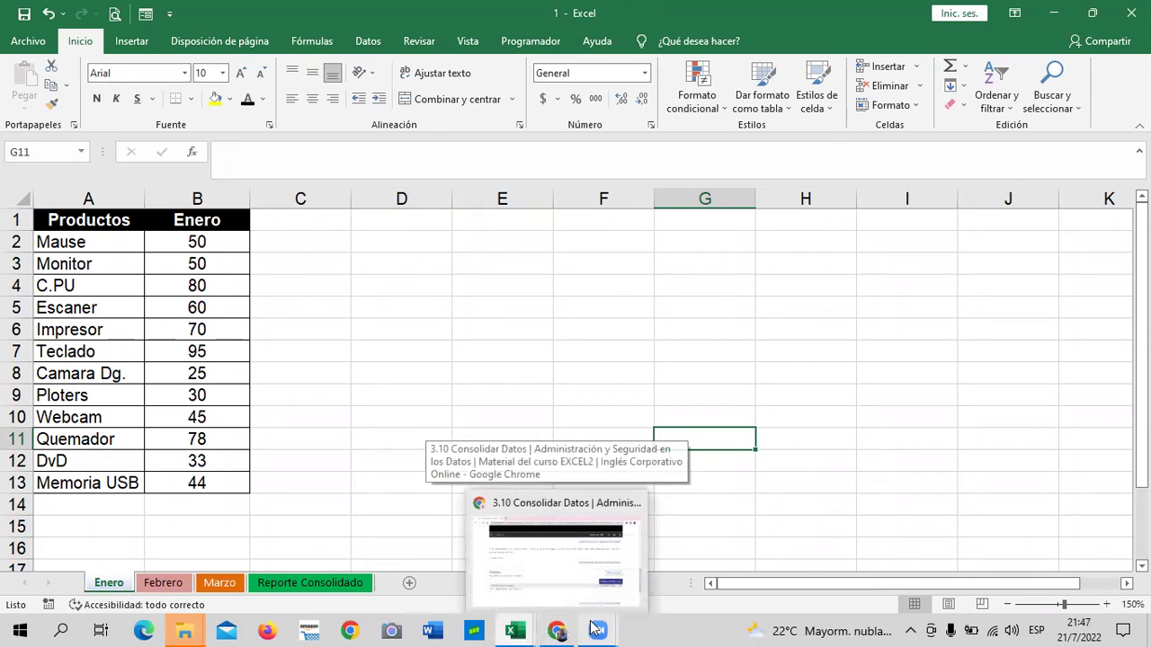
pyautogui.moveTo(513, 631)
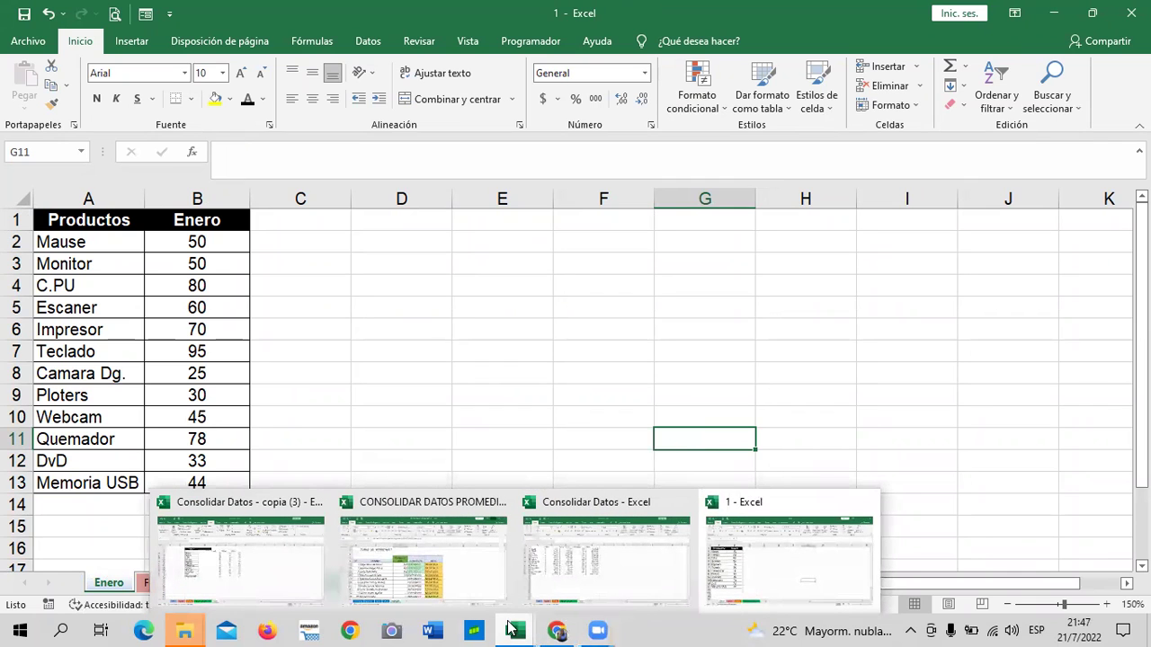
pyautogui.click(286, 563)
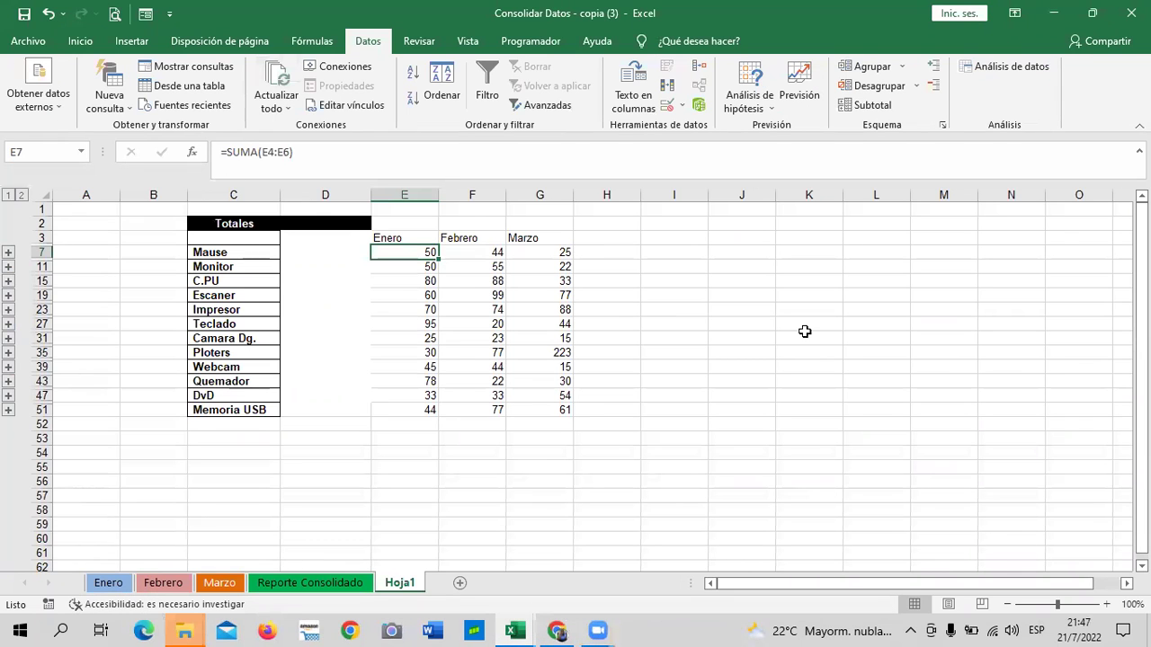
pyautogui.click(741, 281)
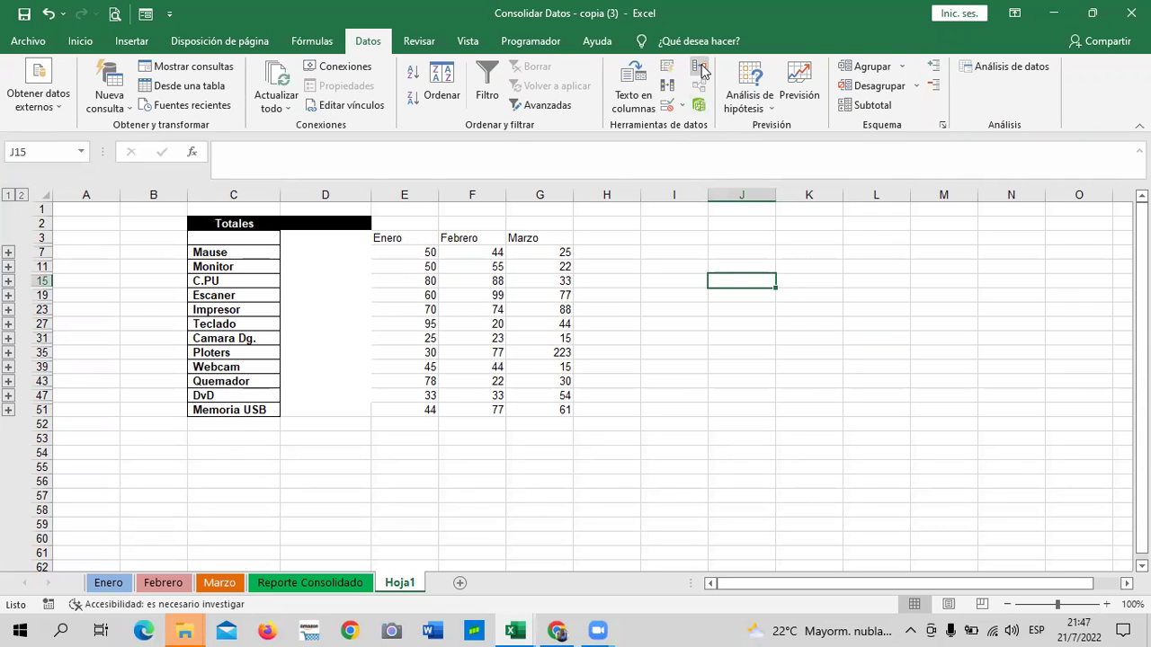
# - Reopen Consolidar, cancel the Examinar file browser without choosing a workbook, and close the dialog
pyautogui.click(701, 70)
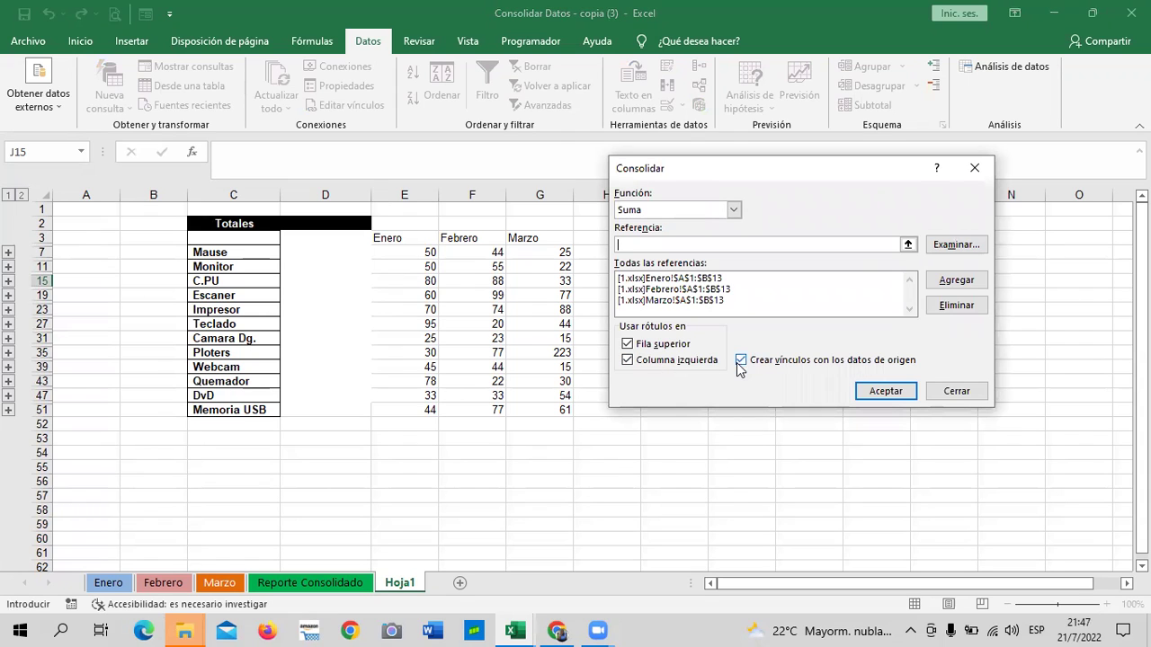
pyautogui.click(960, 245)
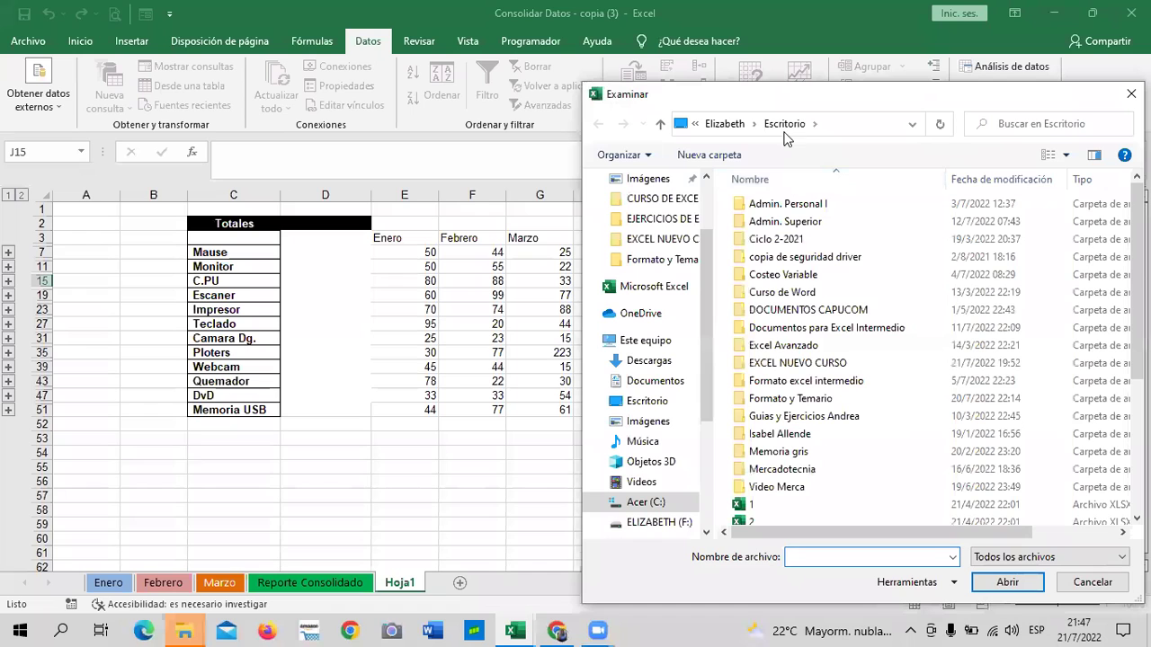
pyautogui.moveTo(842, 96)
pyautogui.mouseDown()
pyautogui.moveTo(671, 131)
pyautogui.moveTo(620, 104)
pyautogui.mouseUp()
pyautogui.click(903, 92)
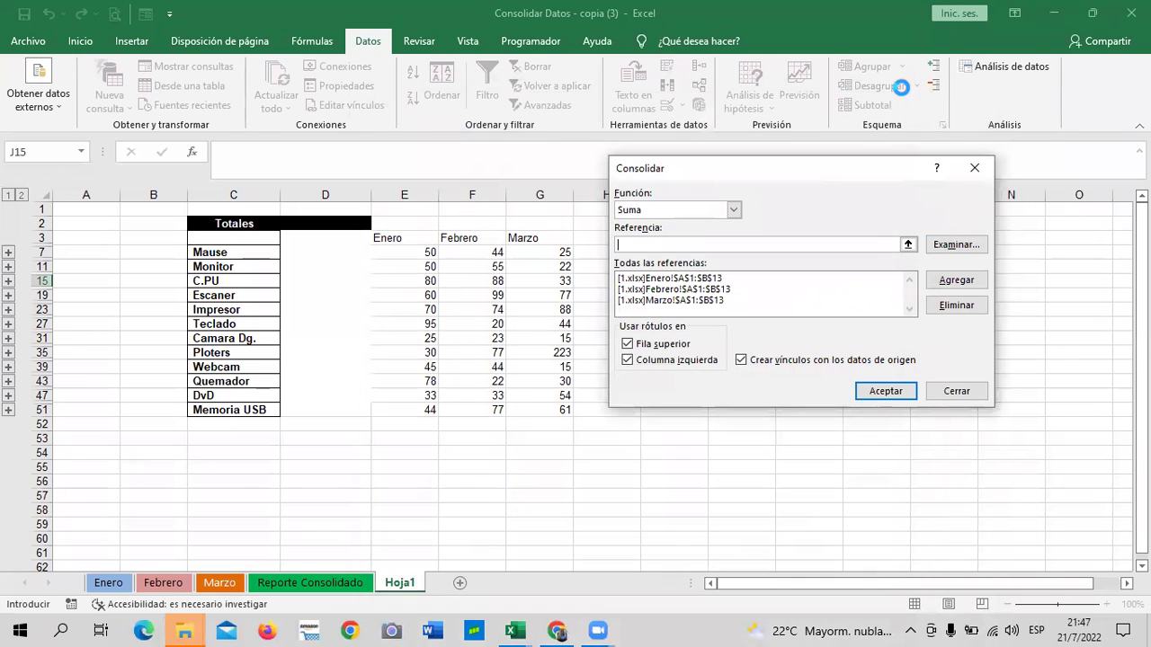
pyautogui.click(975, 167)
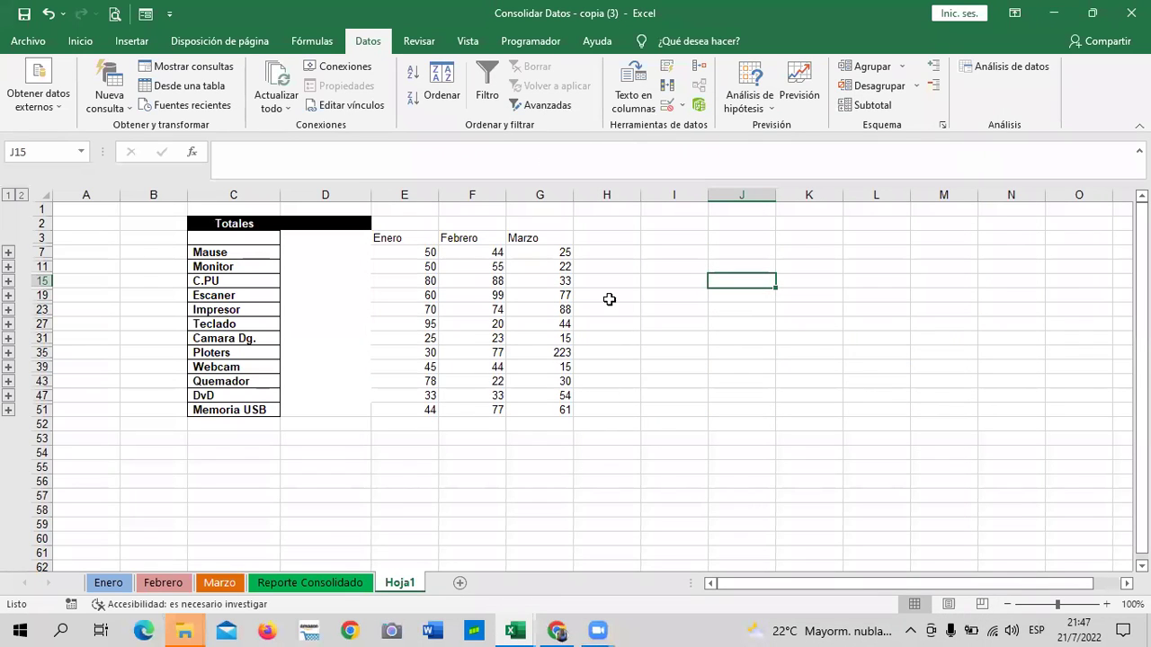
# - Select empty cell H52, reopen Consolidar to review the Función list, then close it unchanged
pyautogui.keyDown('shift'); pyautogui.click(653, 290); pyautogui.keyUp('shift')
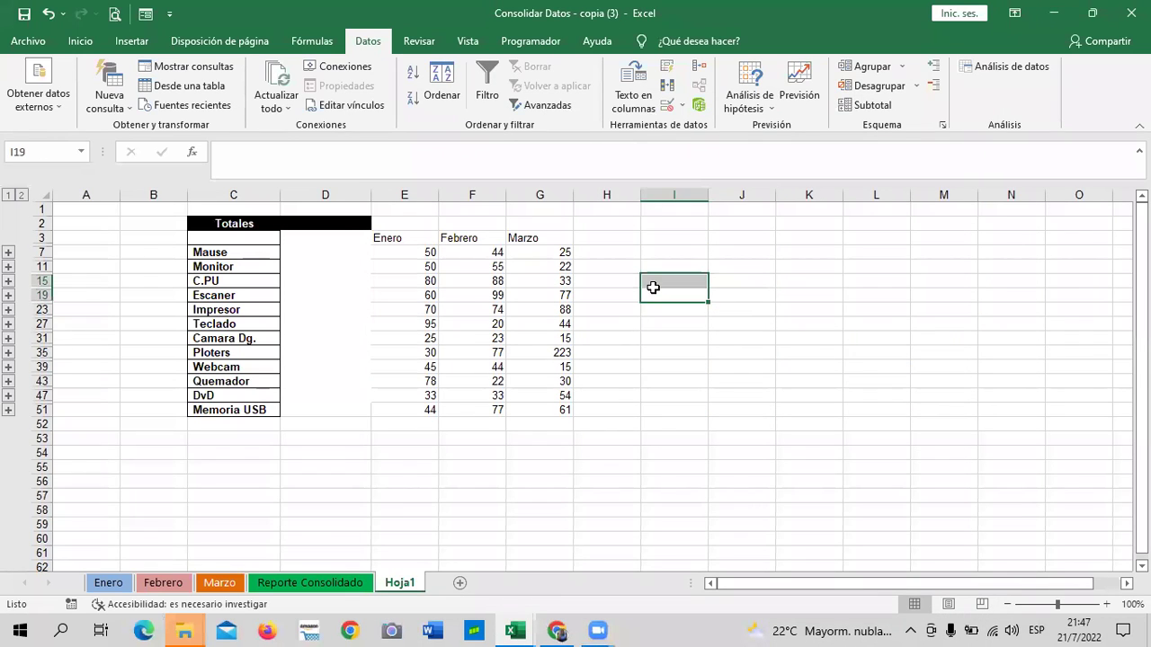
pyautogui.click(638, 430)
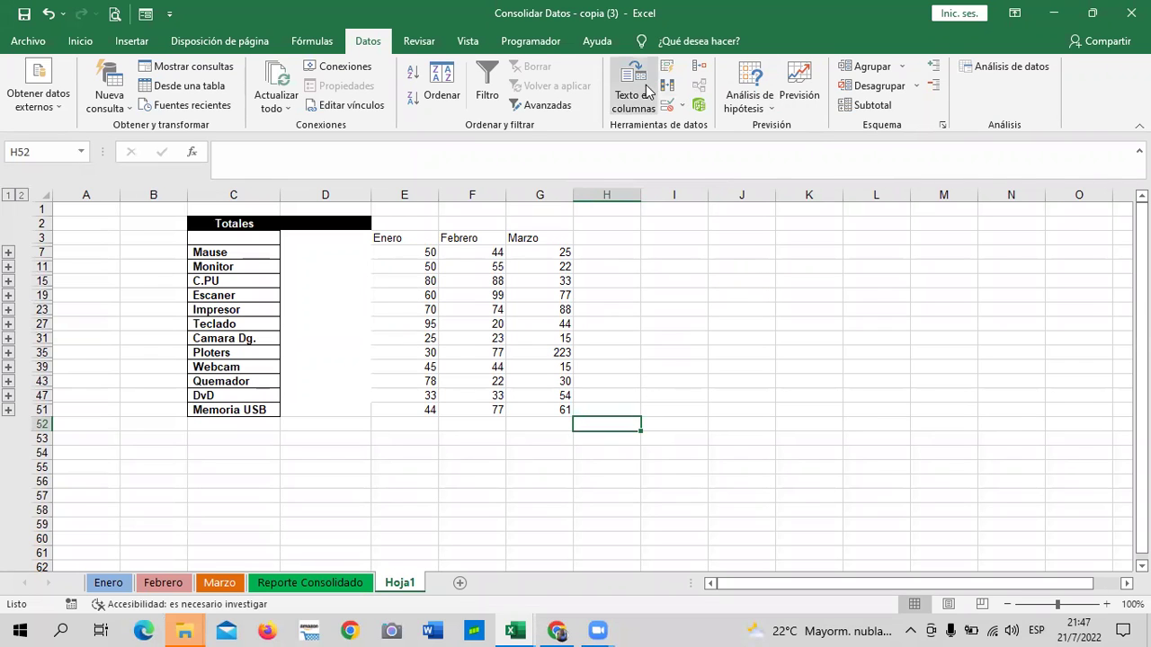
pyautogui.click(701, 65)
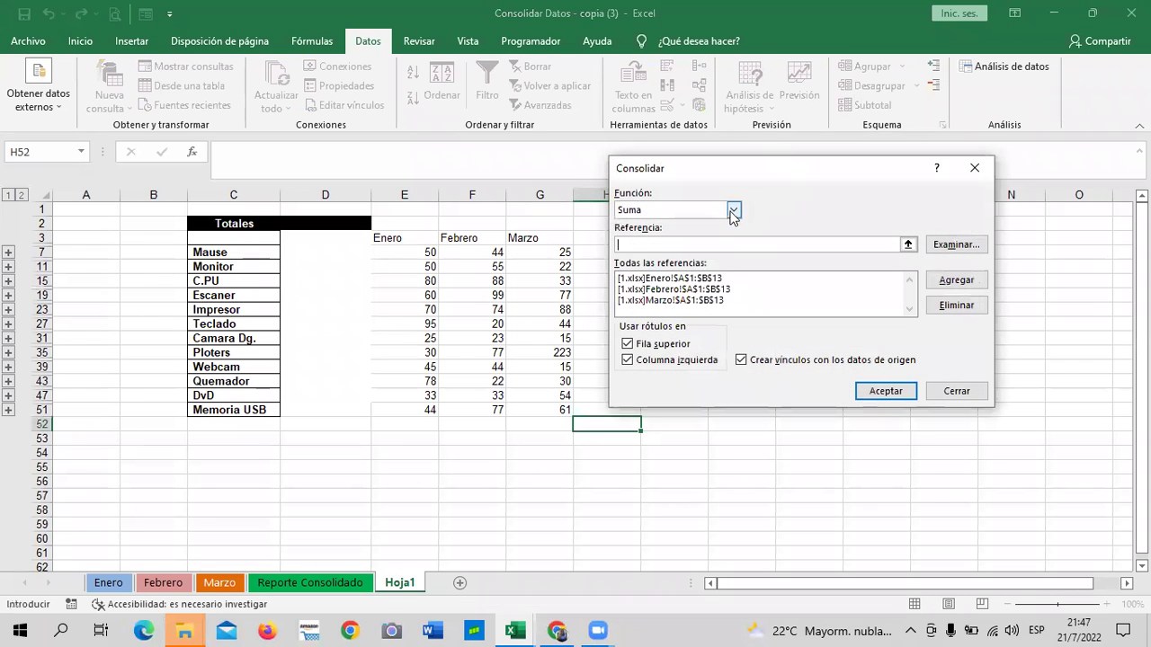
pyautogui.click(734, 209)
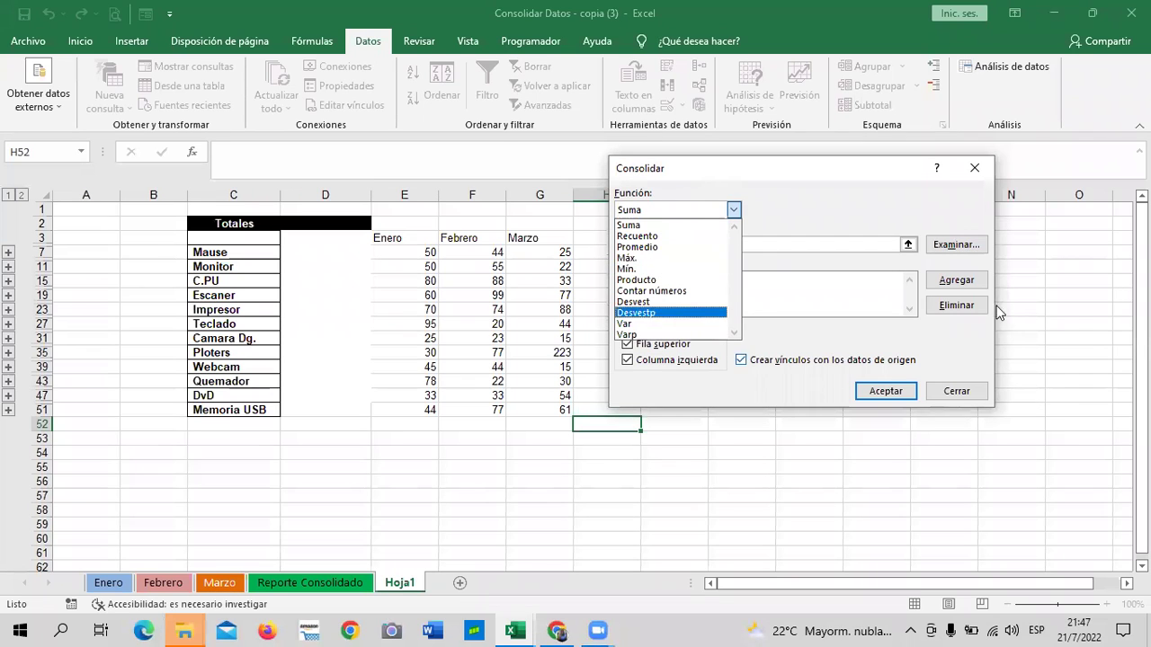
pyautogui.click(956, 391)
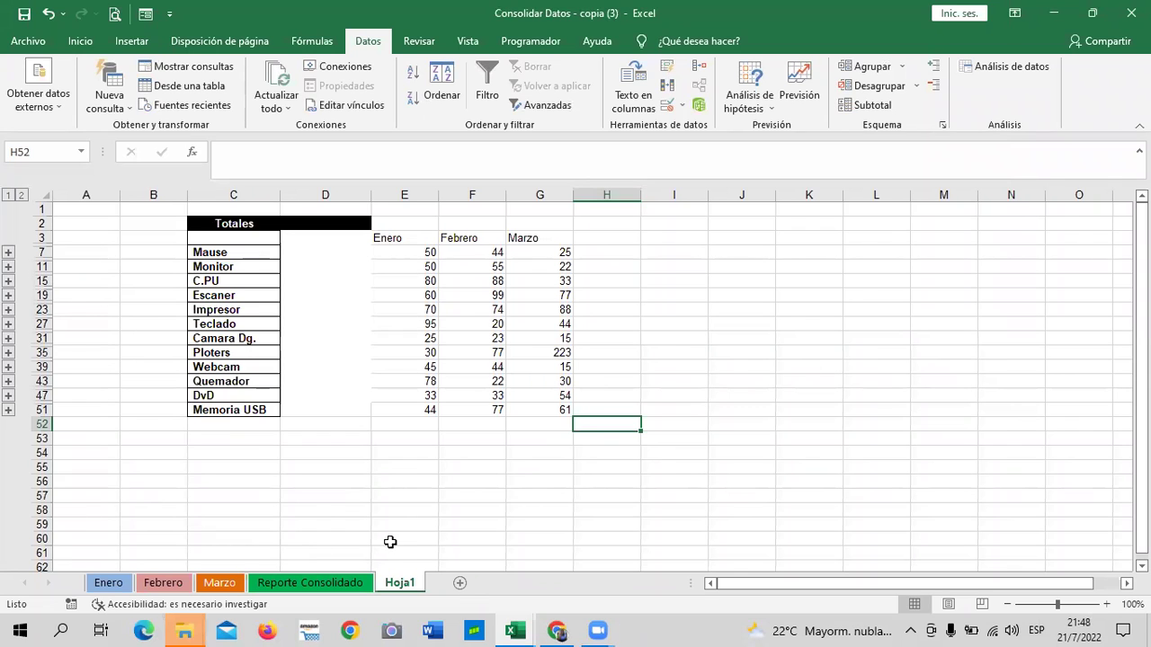
# - Switch to the Reporte Consolidado sheet with the Ventas Trimestrales 2006 table
pyautogui.click(338, 582)
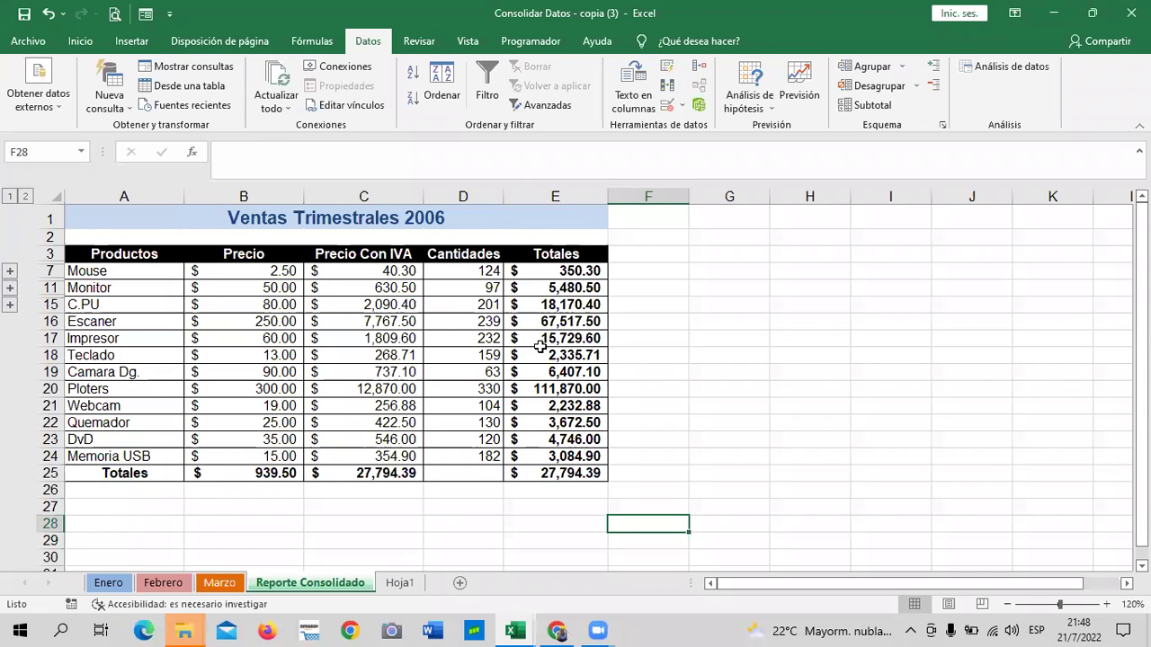
pyautogui.moveTo(514, 630)
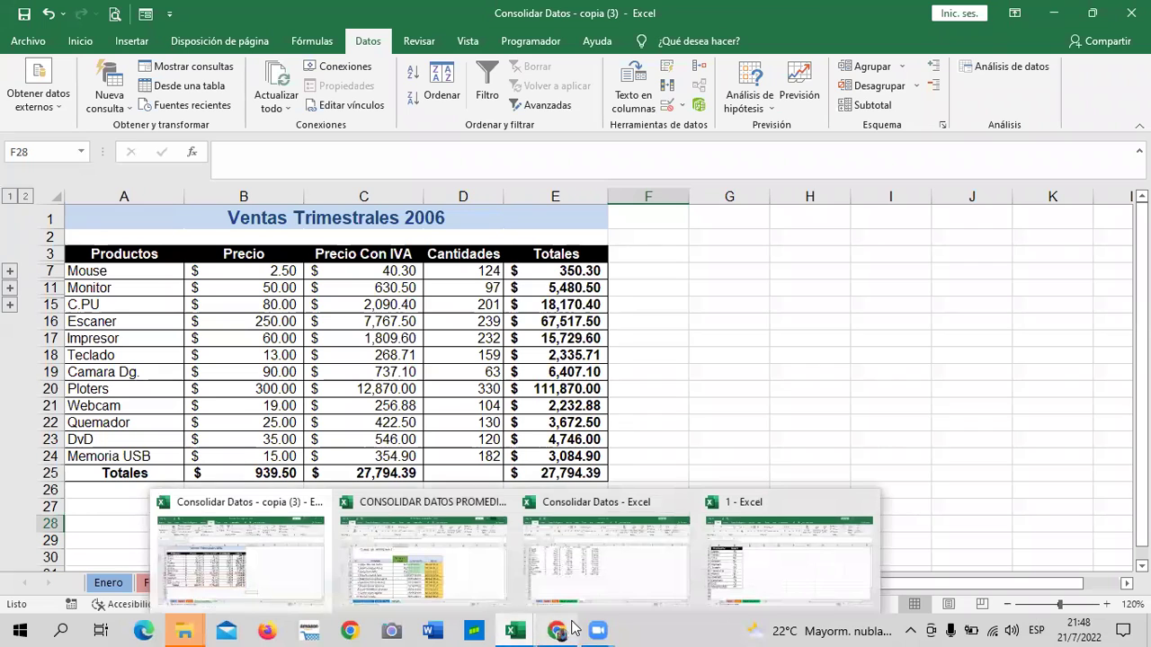
# - In Chrome, open the 3.8 Laboratorio 3 quiz unit and look over its questions
pyautogui.click(549, 575)
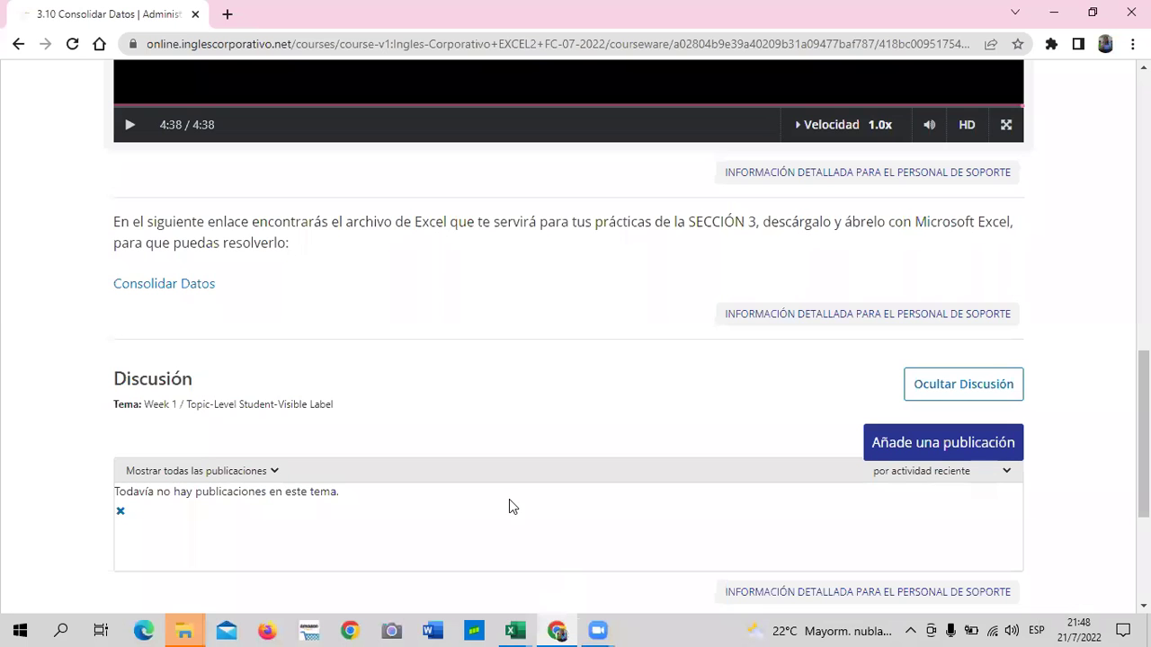
pyautogui.scroll(5, 504, 486)
pyautogui.scroll(3, 504, 472)
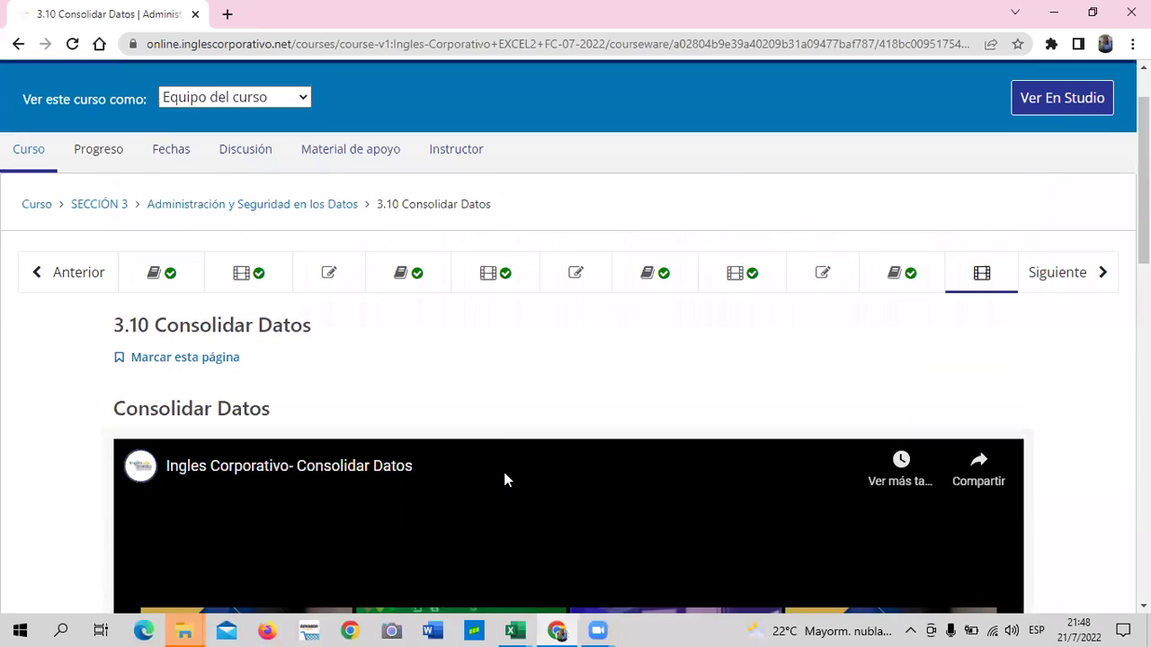
pyautogui.click(843, 284)
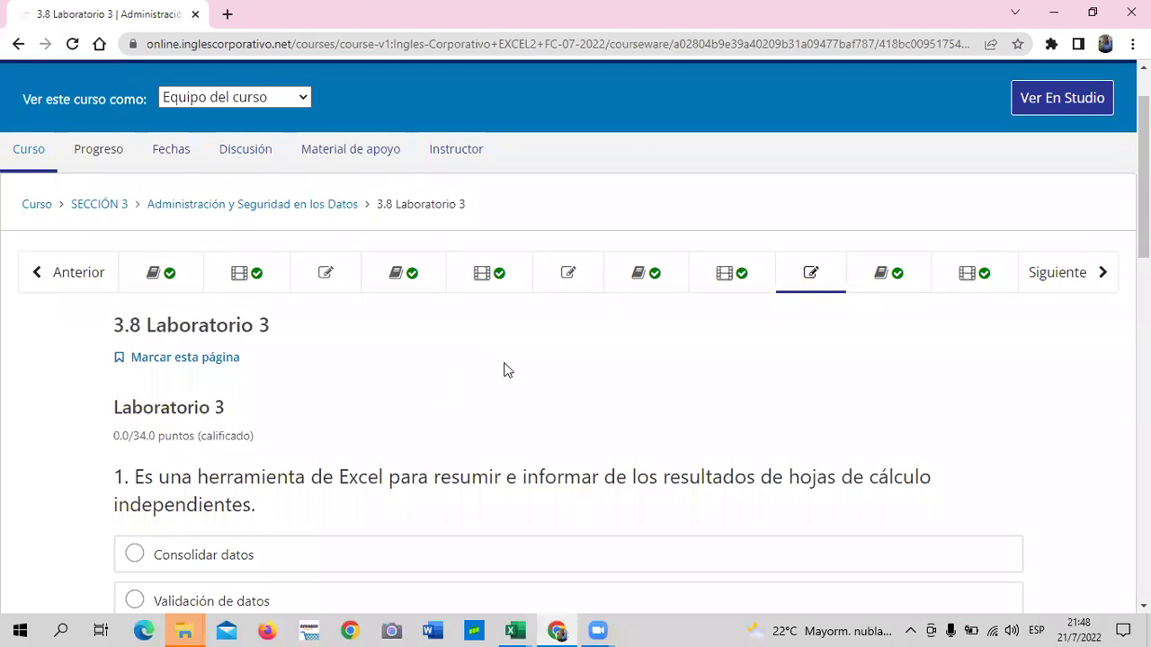
pyautogui.scroll(-1, 495, 341)
pyautogui.scroll(-2, 493, 337)
pyautogui.scroll(-2, 492, 338)
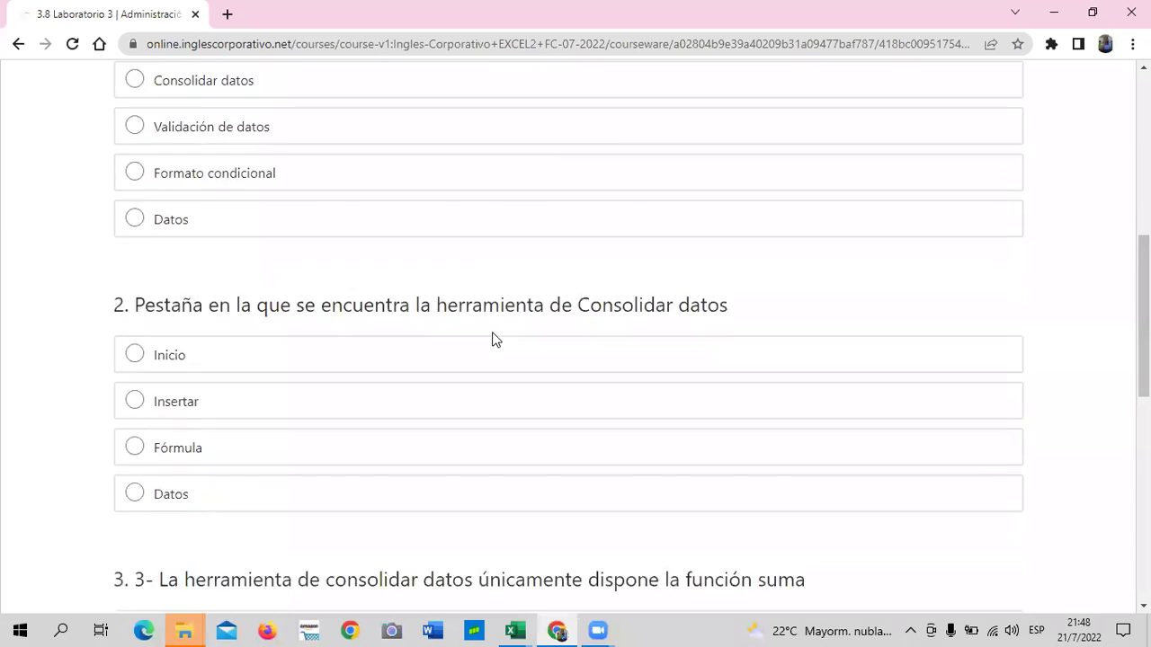
pyautogui.scroll(-3, 493, 339)
pyautogui.scroll(-4, 491, 342)
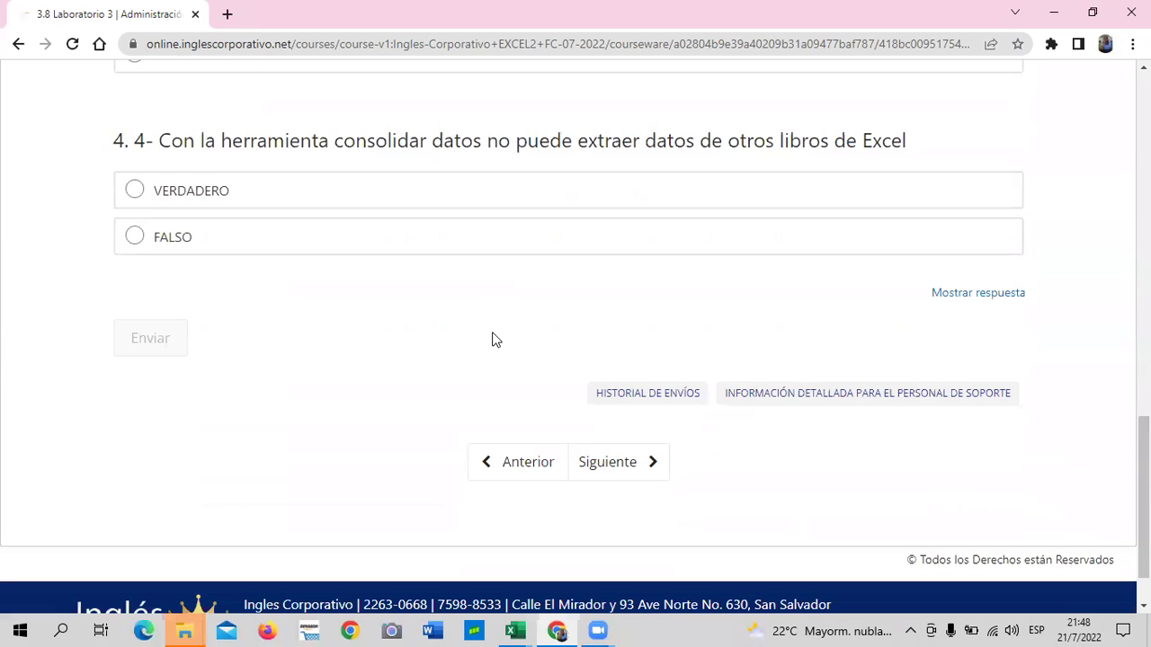
pyautogui.scroll(3, 491, 341)
pyautogui.scroll(3, 539, 319)
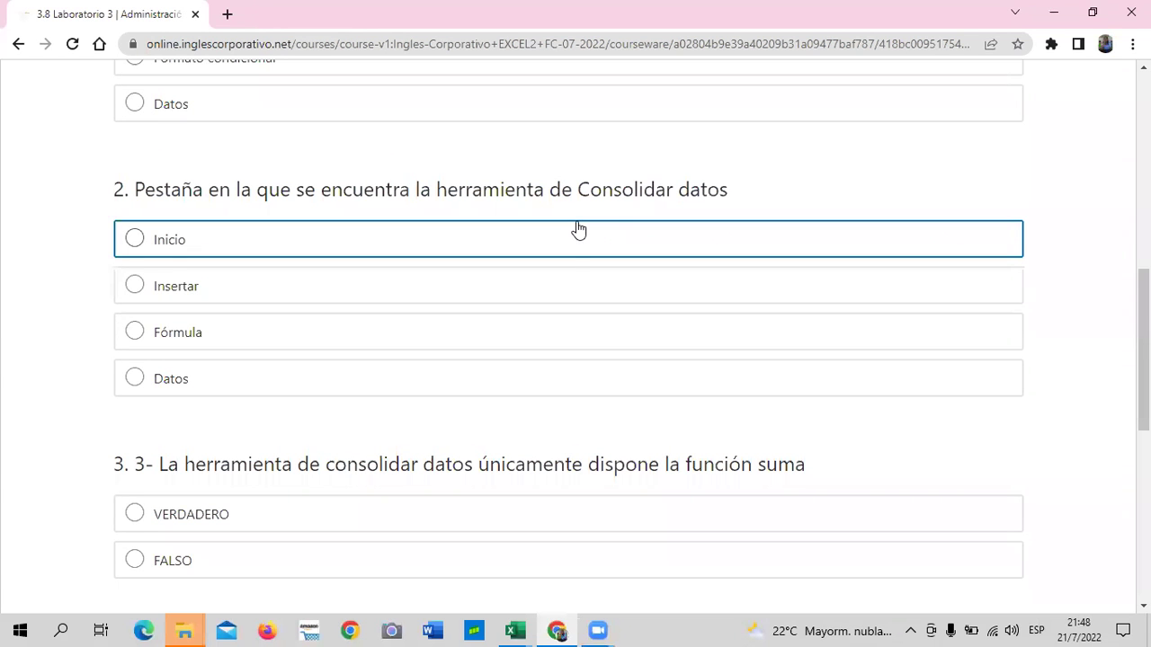
pyautogui.scroll(2, 578, 270)
pyautogui.scroll(3, 580, 301)
pyautogui.scroll(3, 582, 298)
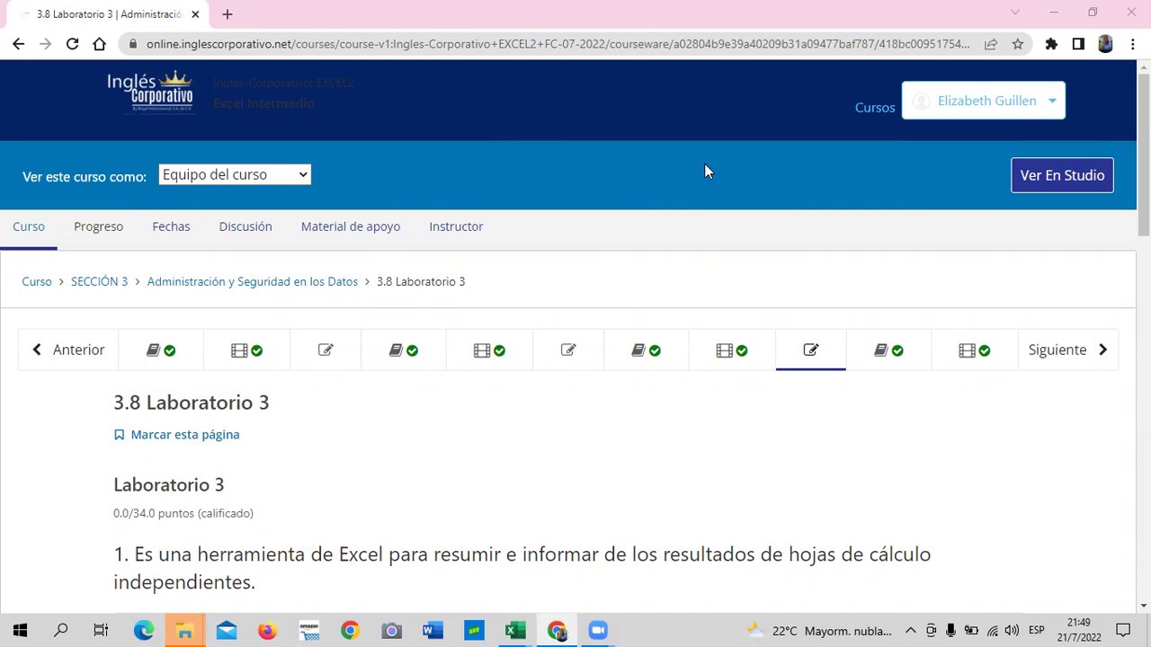
pyautogui.scroll(-2, 548, 454)
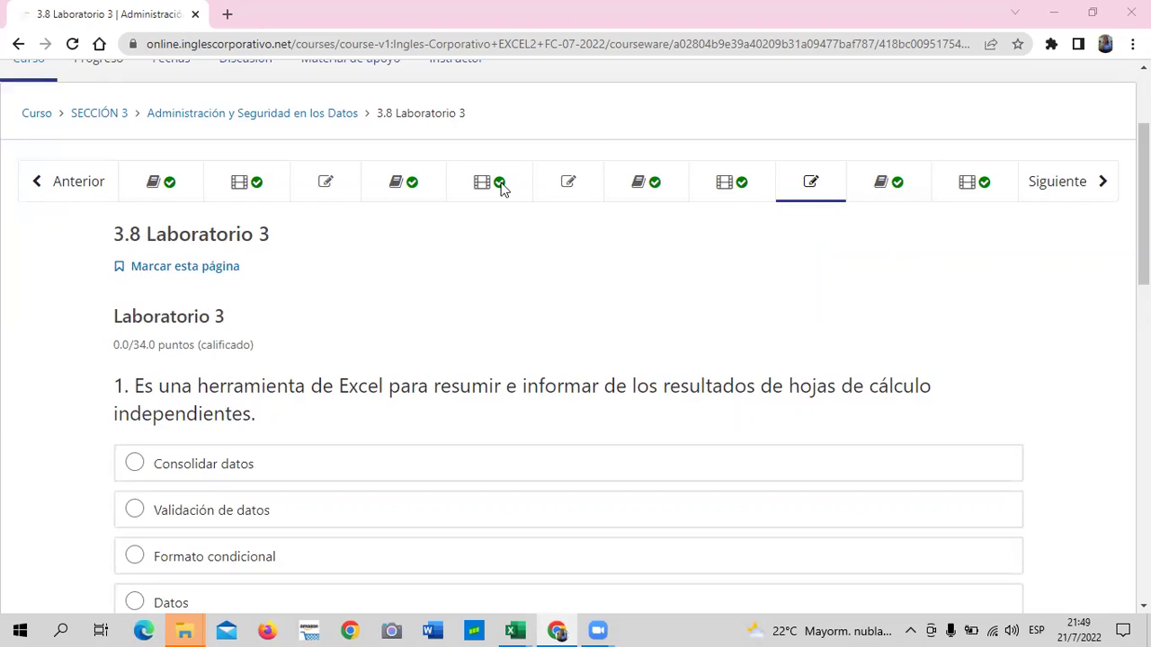
pyautogui.scroll(-1, 620, 279)
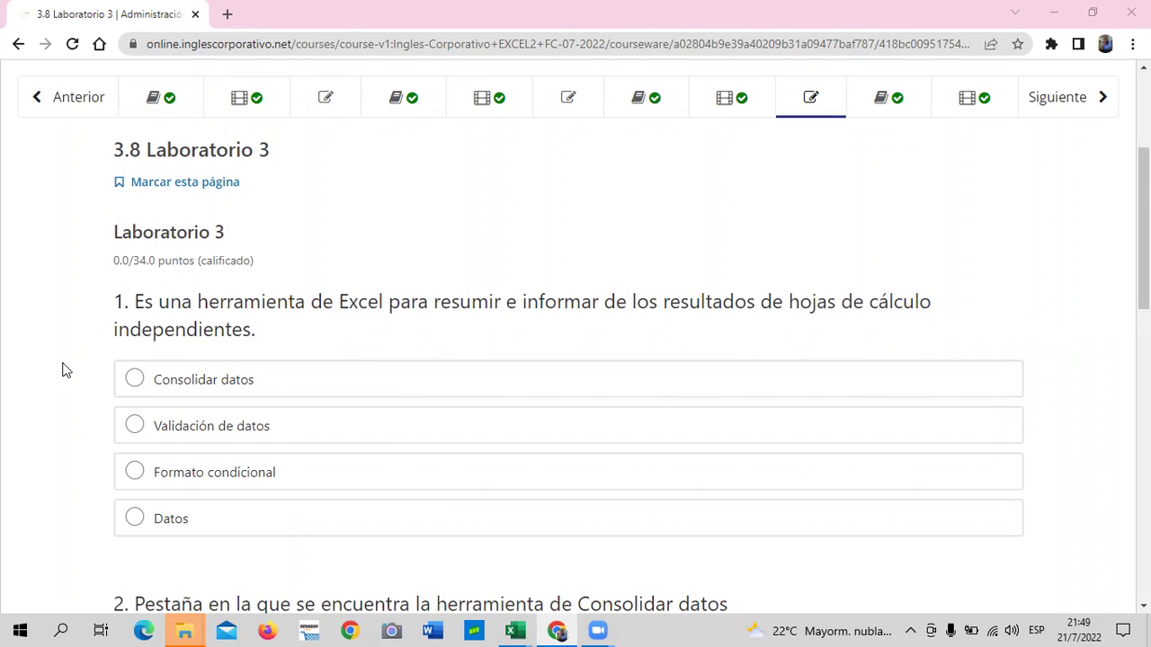
# - Choose Consolidar datos as the answer to Laboratorio 3 question 1
pyautogui.click(135, 382)
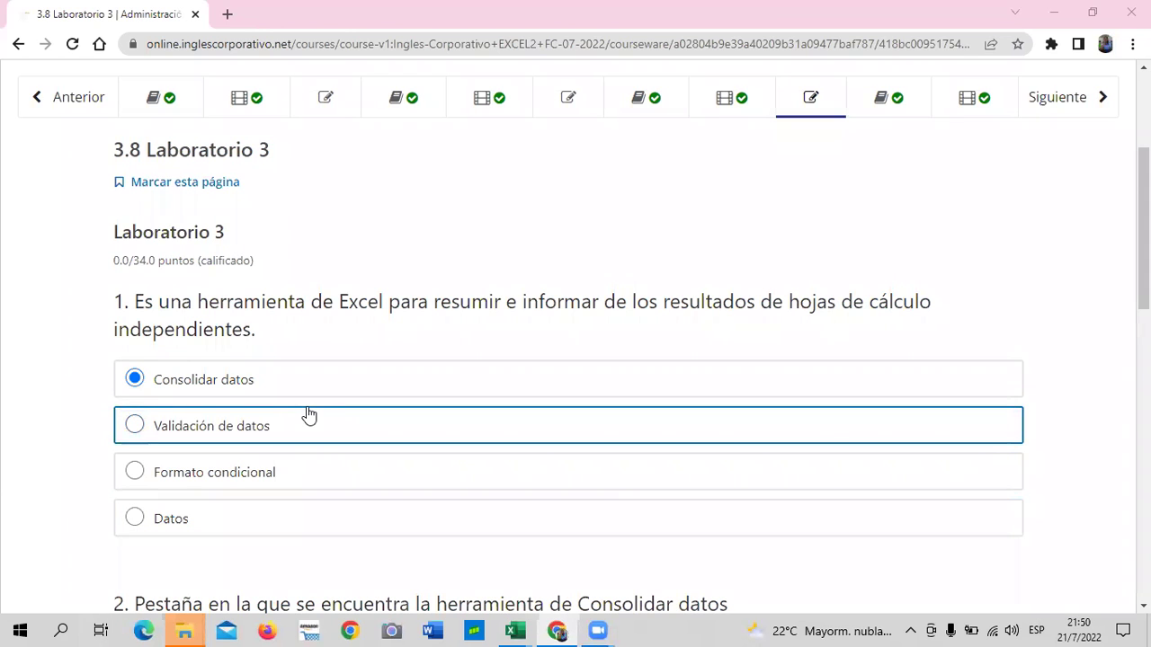
pyautogui.scroll(-4, 364, 404)
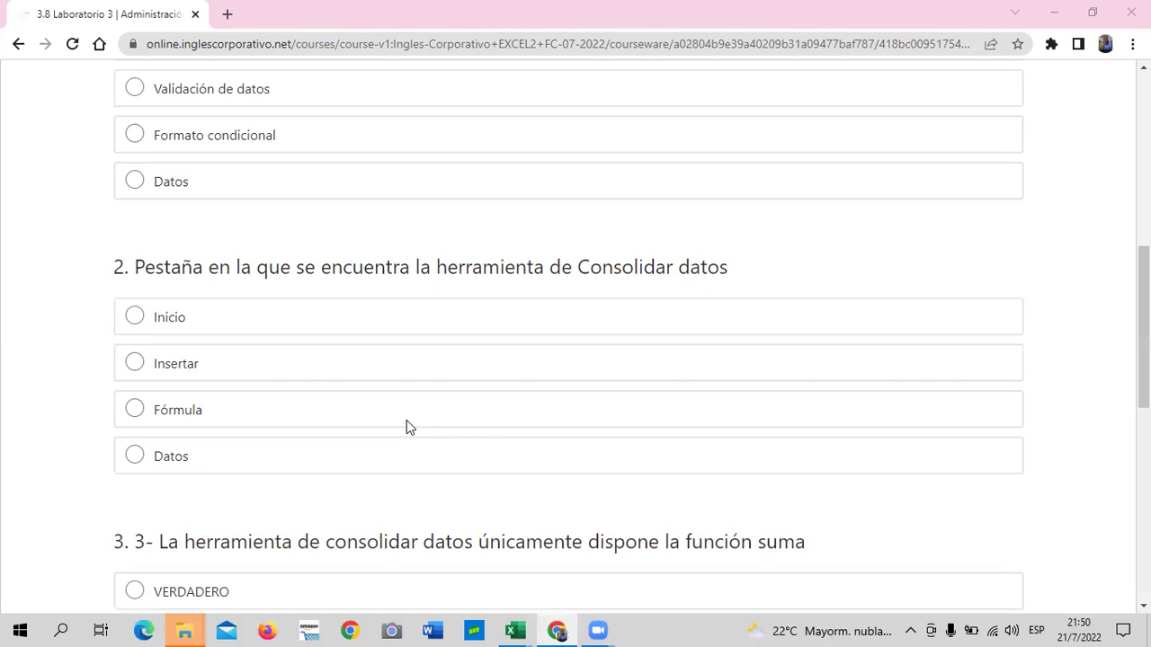
# - Answer question 2 with Datos, and questions 3 and 4 with FALSO
pyautogui.click(136, 457)
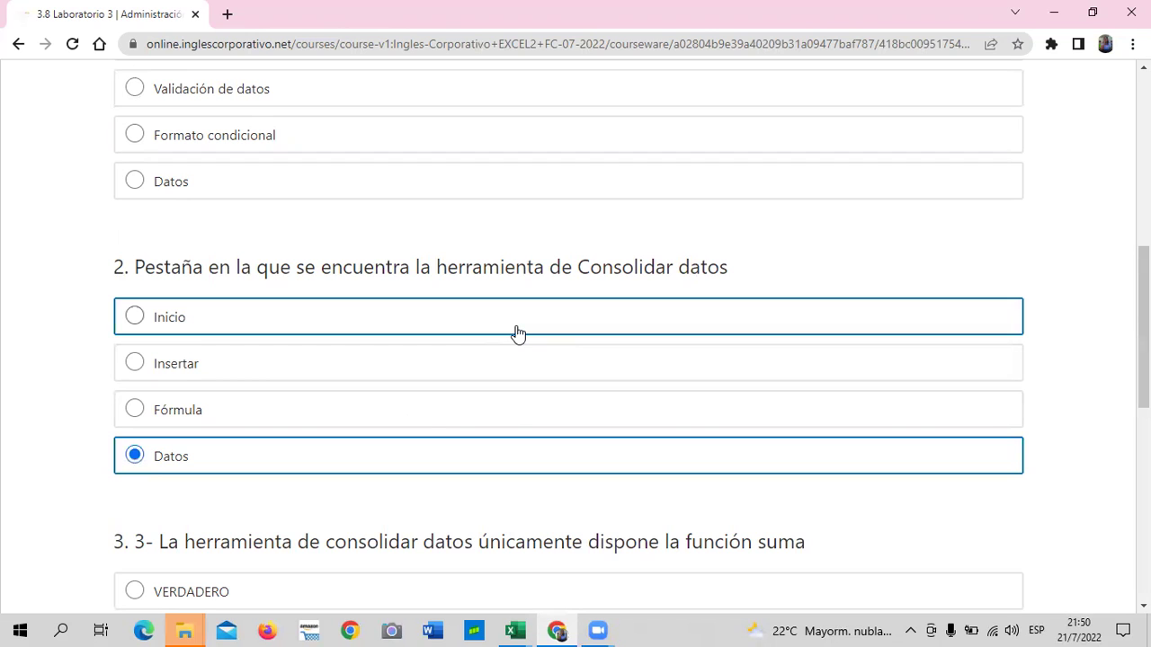
pyautogui.scroll(-2, 517, 333)
pyautogui.scroll(-1, 515, 326)
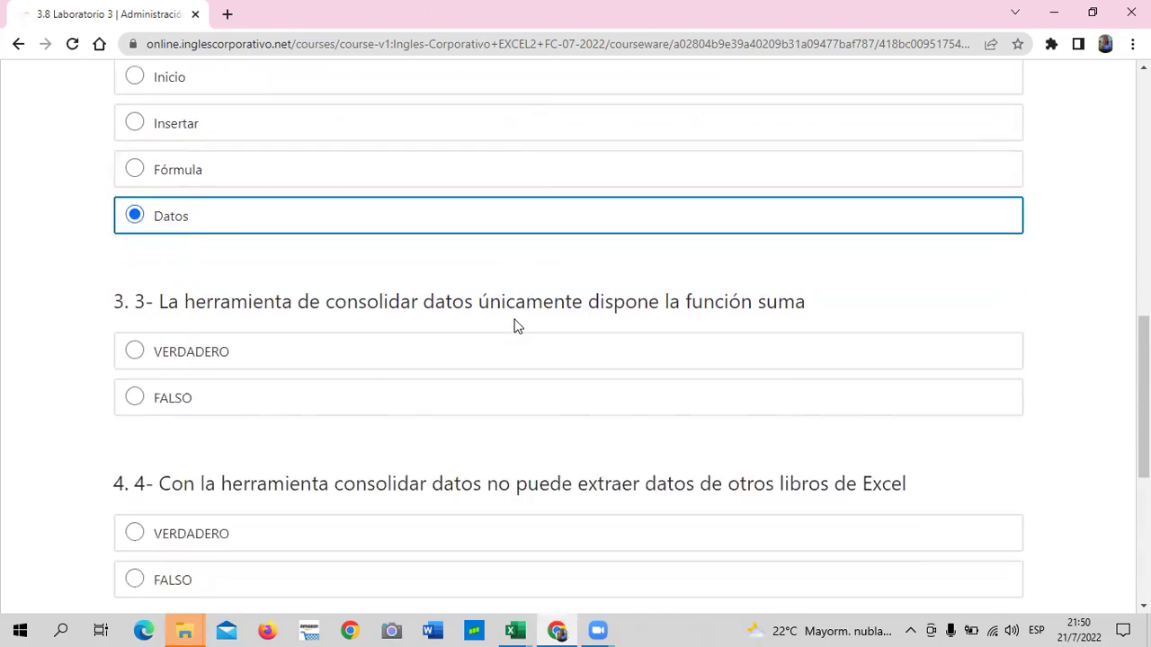
pyautogui.scroll(-1, 515, 326)
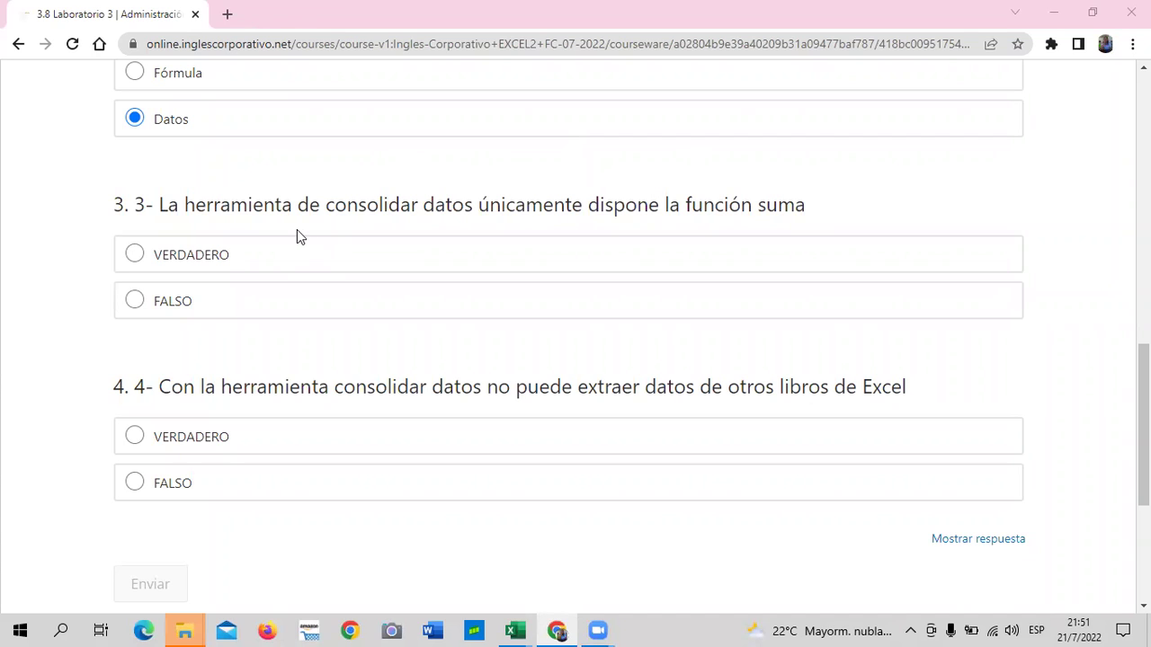
pyautogui.click(134, 300)
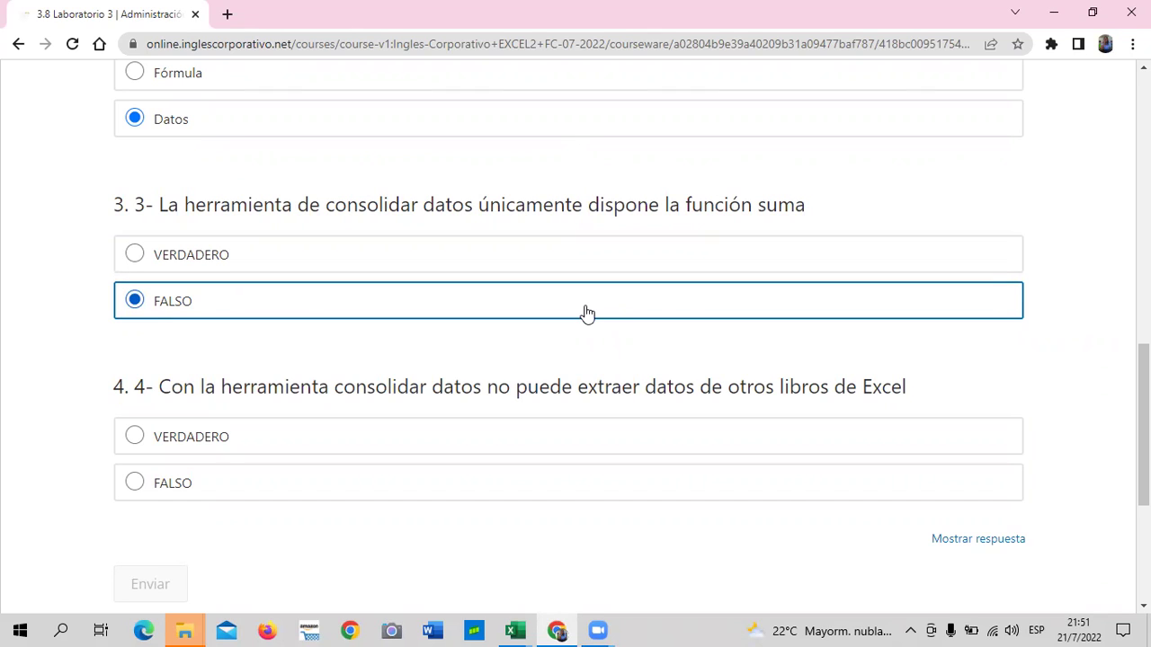
pyautogui.scroll(-2, 474, 531)
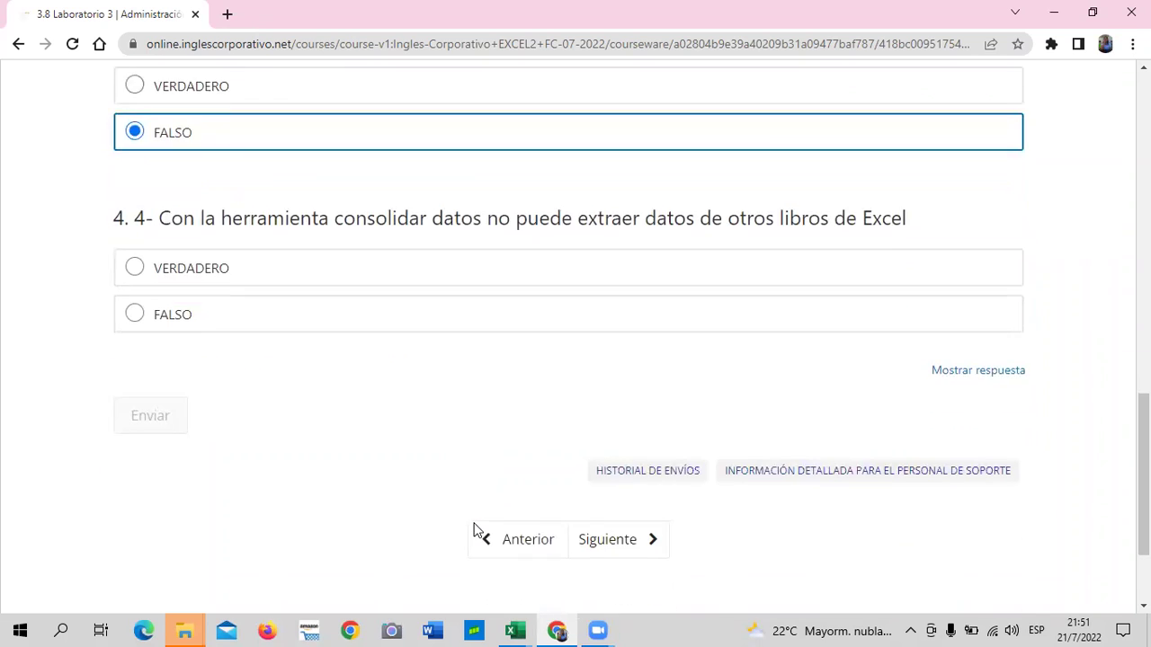
pyautogui.scroll(1, 474, 531)
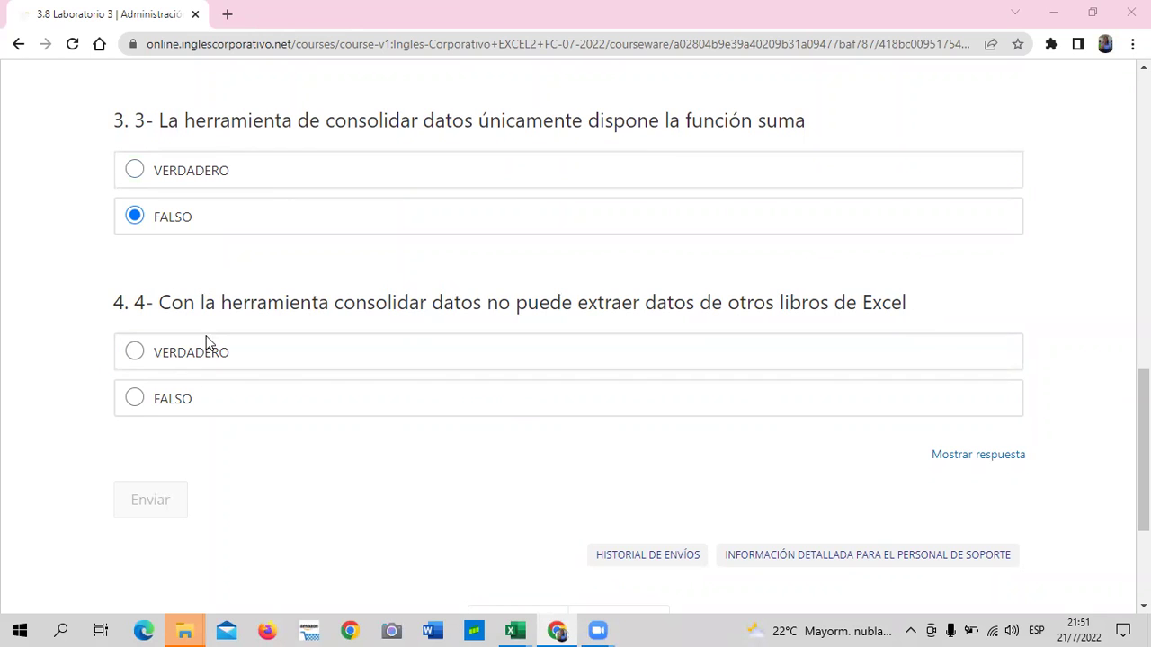
pyautogui.click(133, 400)
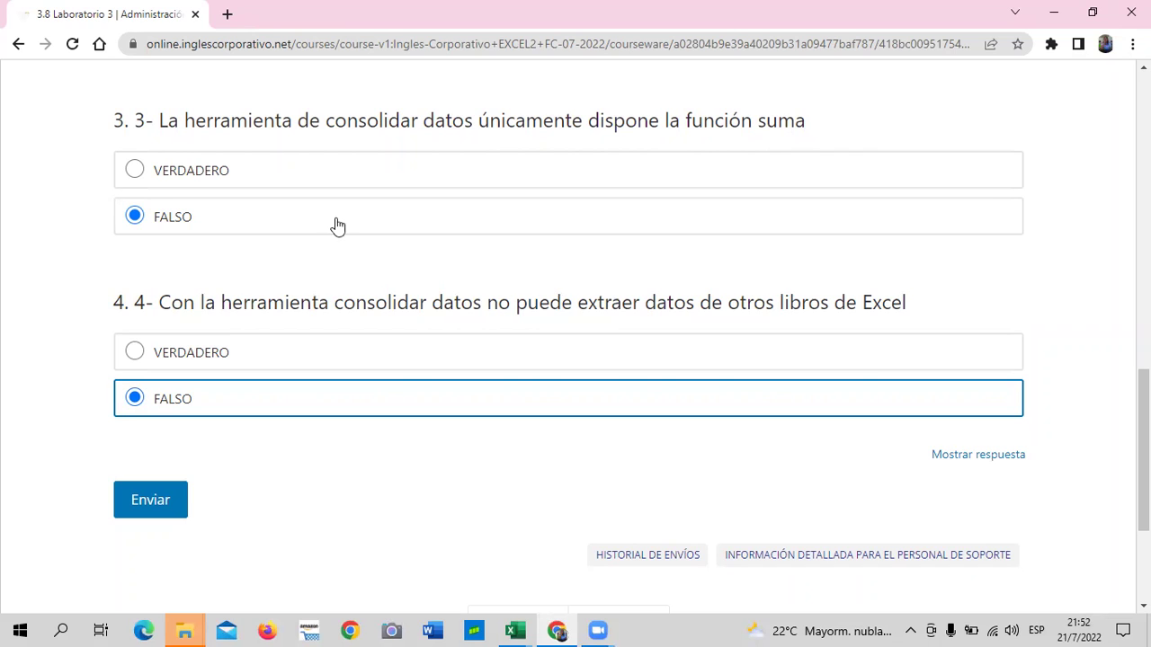
# - Reveal the Laboratorio 3 answers and review Consolidar datos, Datos, FALSO, FALSO marked correct
pyautogui.scroll(4, 514, 368)
pyautogui.scroll(2, 518, 380)
pyautogui.scroll(3, 519, 383)
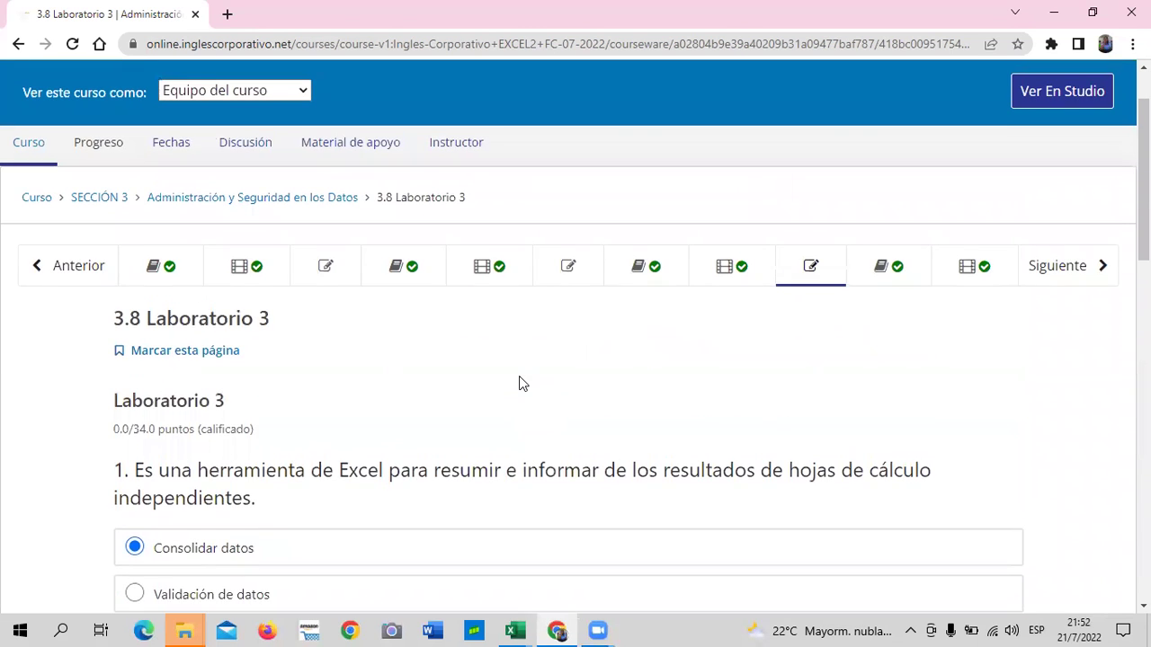
pyautogui.scroll(-5, 519, 383)
pyautogui.scroll(-5, 521, 386)
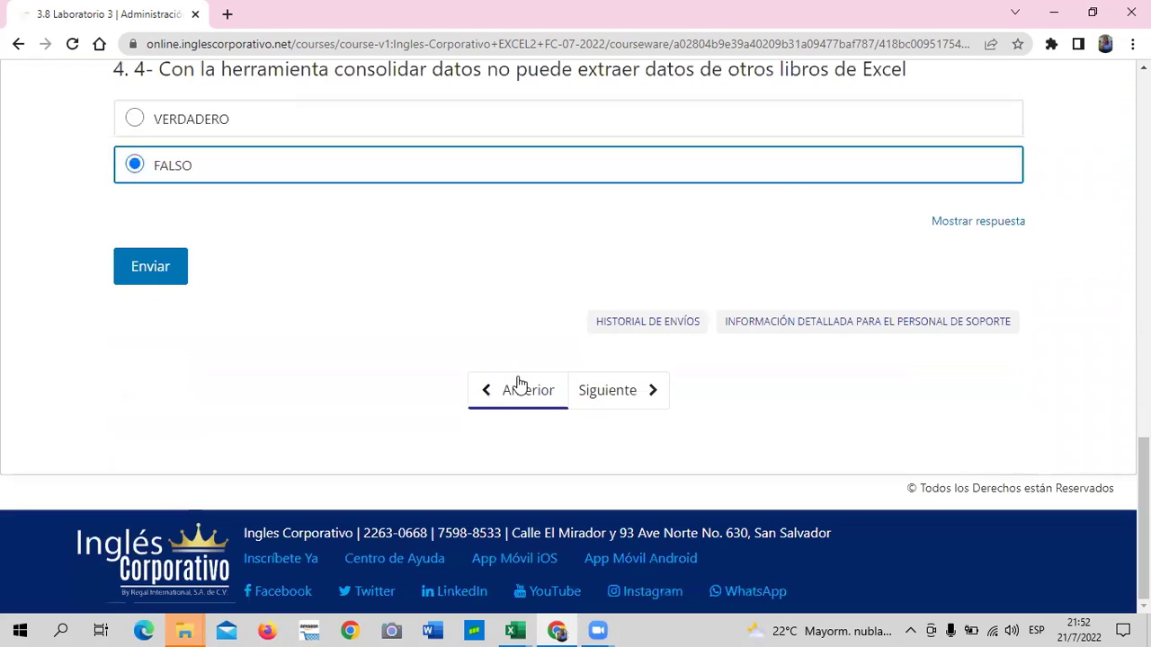
pyautogui.click(965, 225)
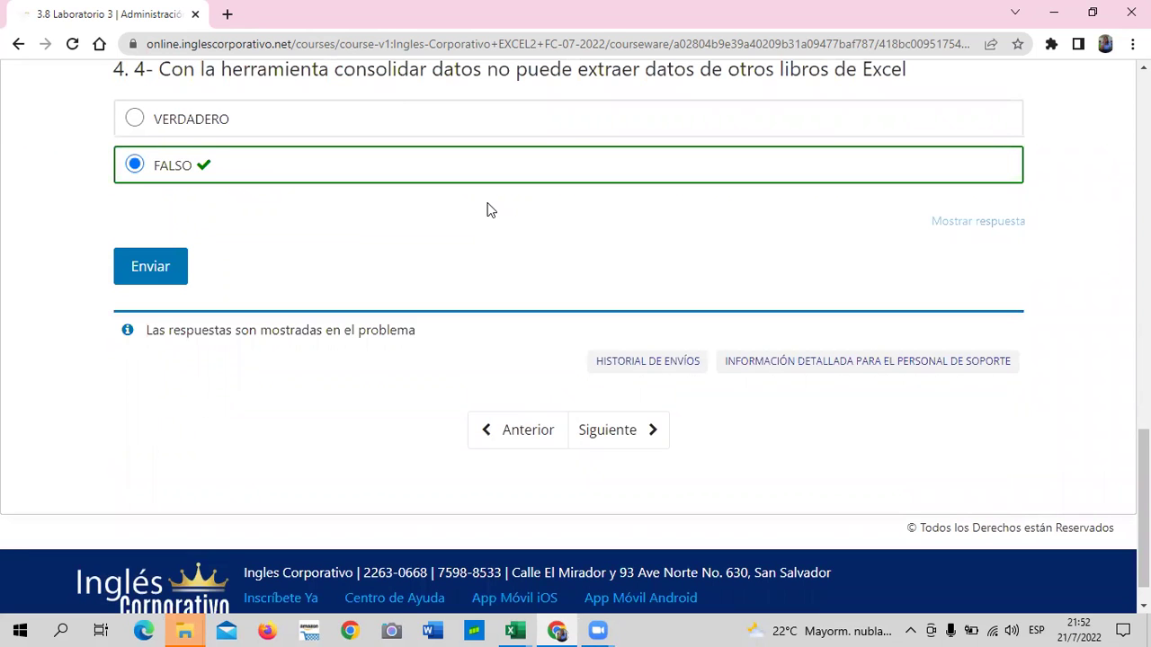
pyautogui.scroll(2, 458, 312)
pyautogui.scroll(3, 459, 315)
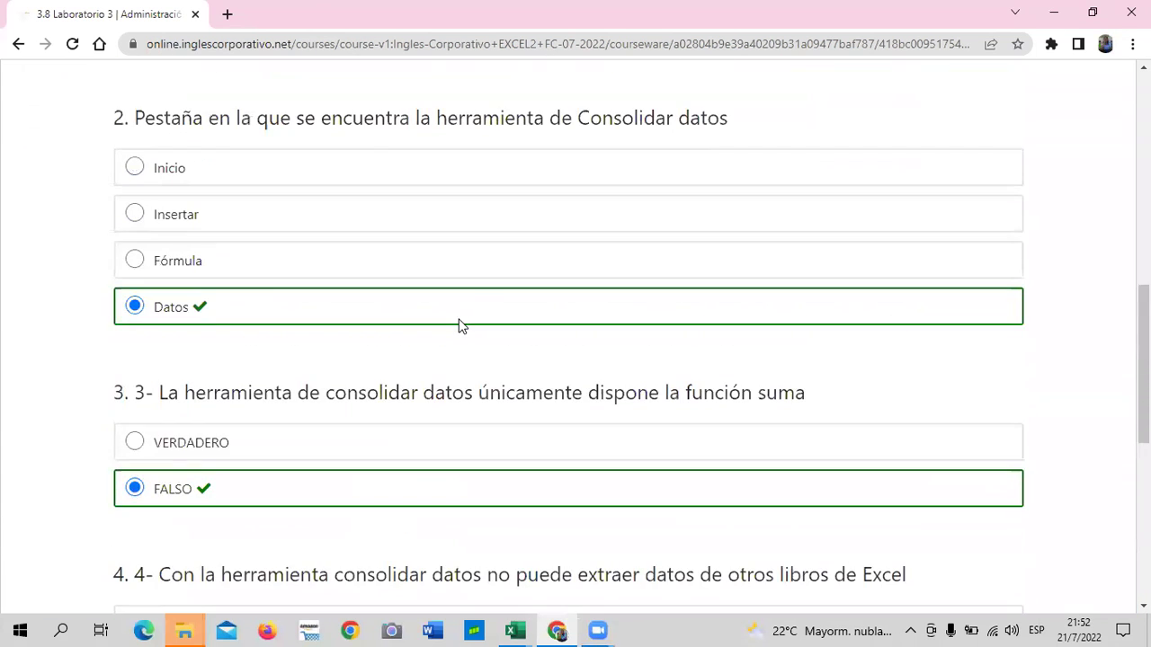
pyautogui.scroll(1, 460, 328)
pyautogui.scroll(1, 460, 328)
pyautogui.scroll(3, 461, 327)
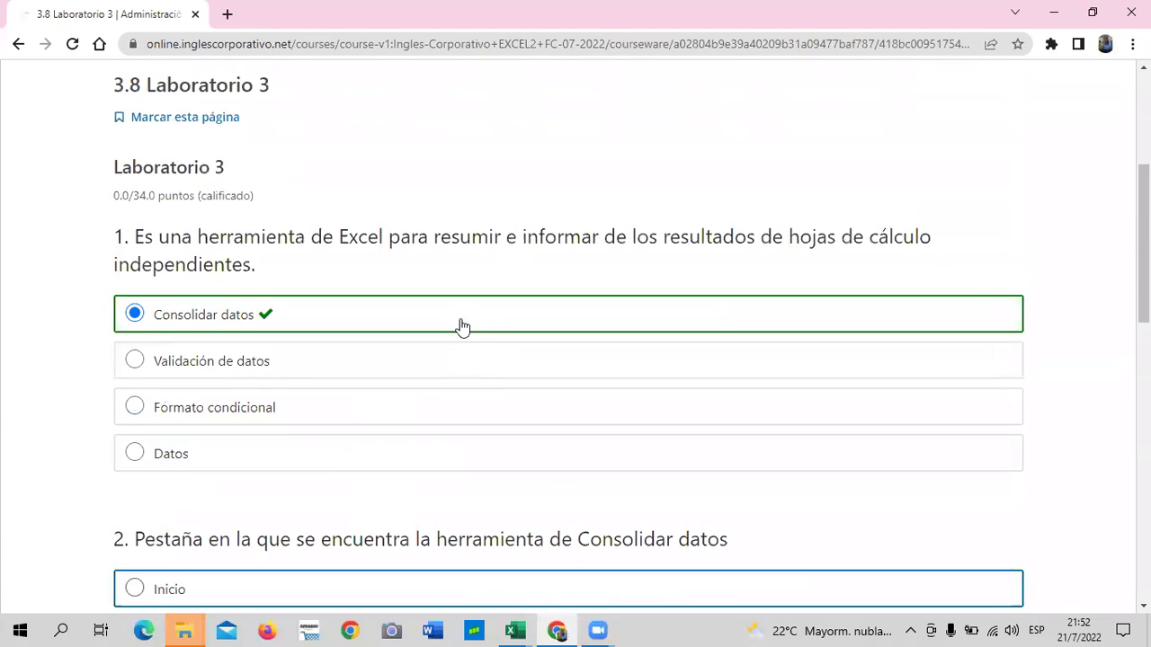
pyautogui.scroll(1, 461, 325)
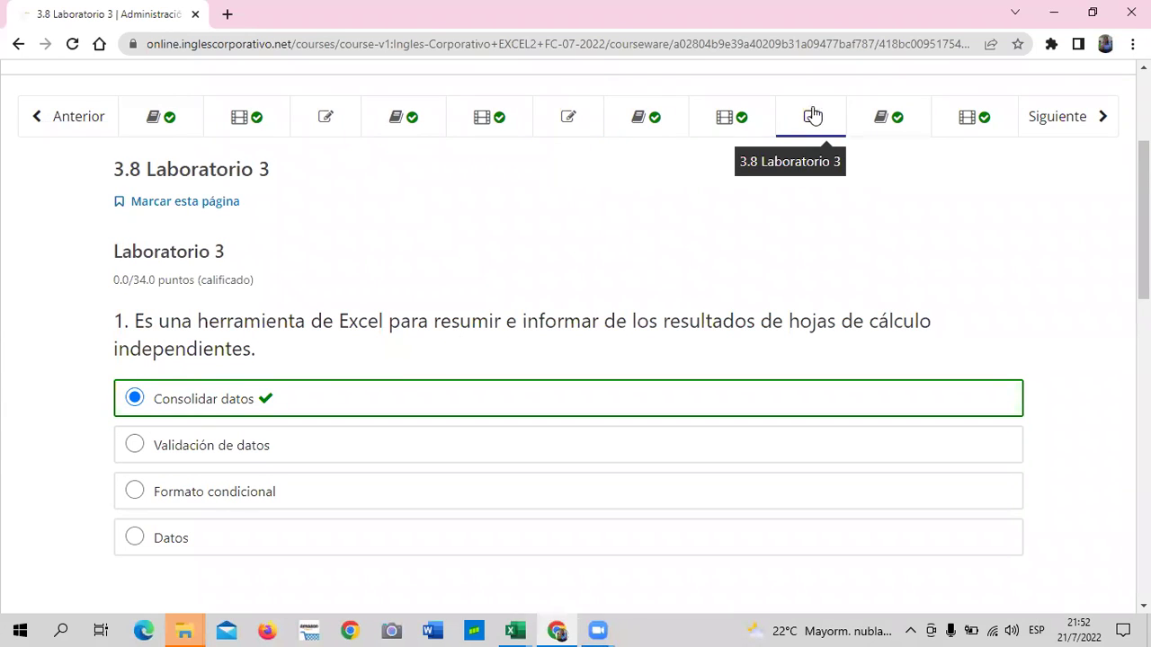
# - Advance through units 3.9 and 3.10 Consolidar Datos to Section 4's 4.0 Objetivo de la lección
pyautogui.click(1048, 116)
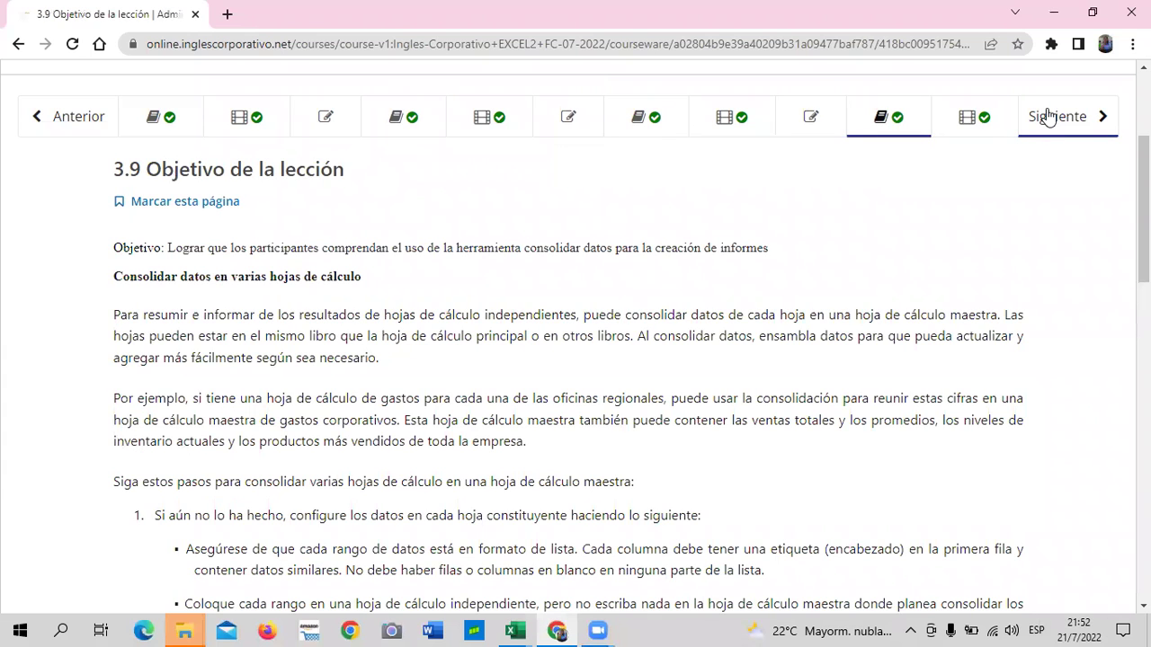
pyautogui.click(1050, 117)
pyautogui.click(1052, 120)
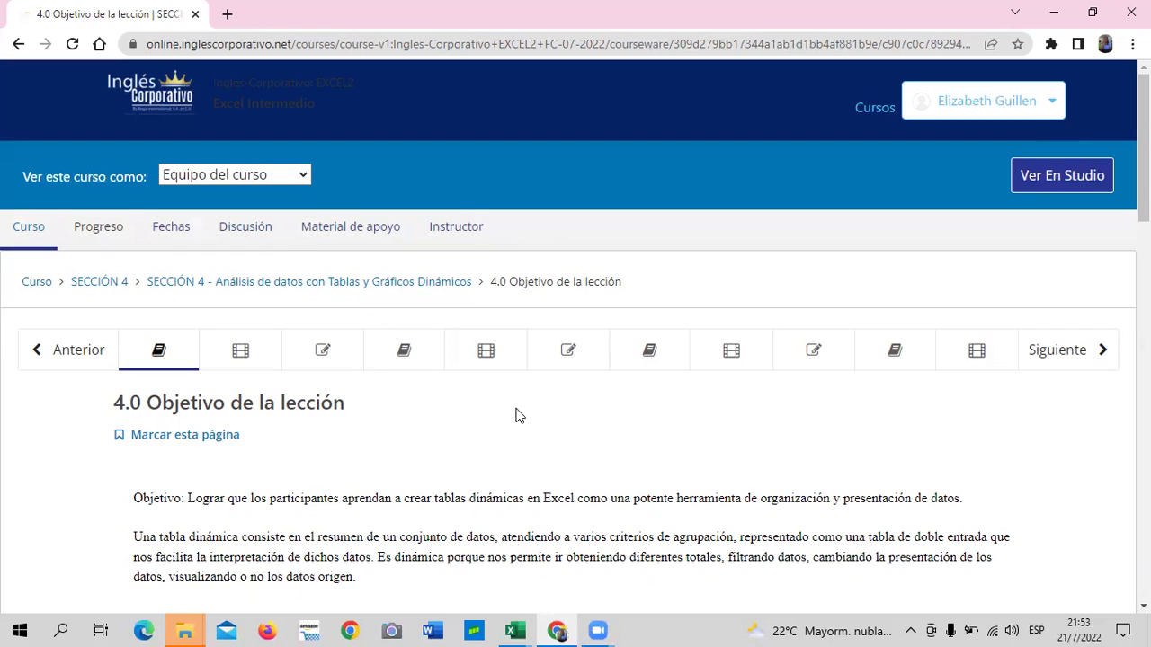
pyautogui.scroll(-9, 515, 416)
pyautogui.scroll(5, 513, 415)
pyautogui.scroll(4, 511, 415)
pyautogui.scroll(-3, 289, 465)
pyautogui.scroll(-1, 288, 465)
pyautogui.scroll(-3, 286, 461)
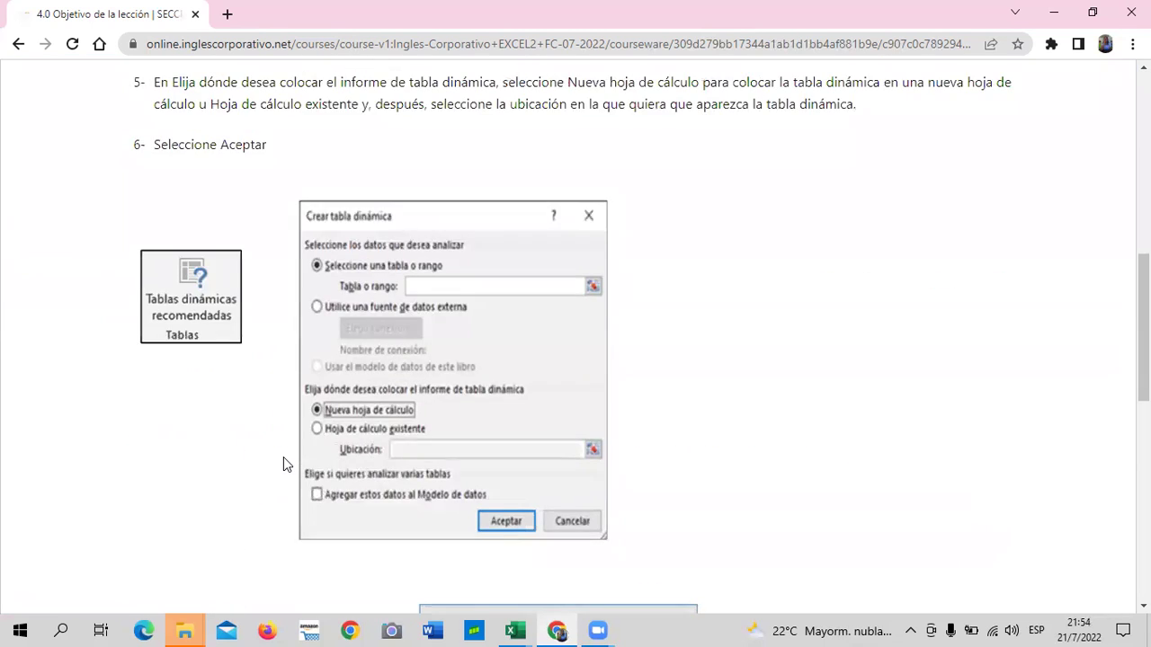
pyautogui.scroll(-3, 283, 457)
pyautogui.scroll(-1, 283, 459)
pyautogui.scroll(-3, 283, 463)
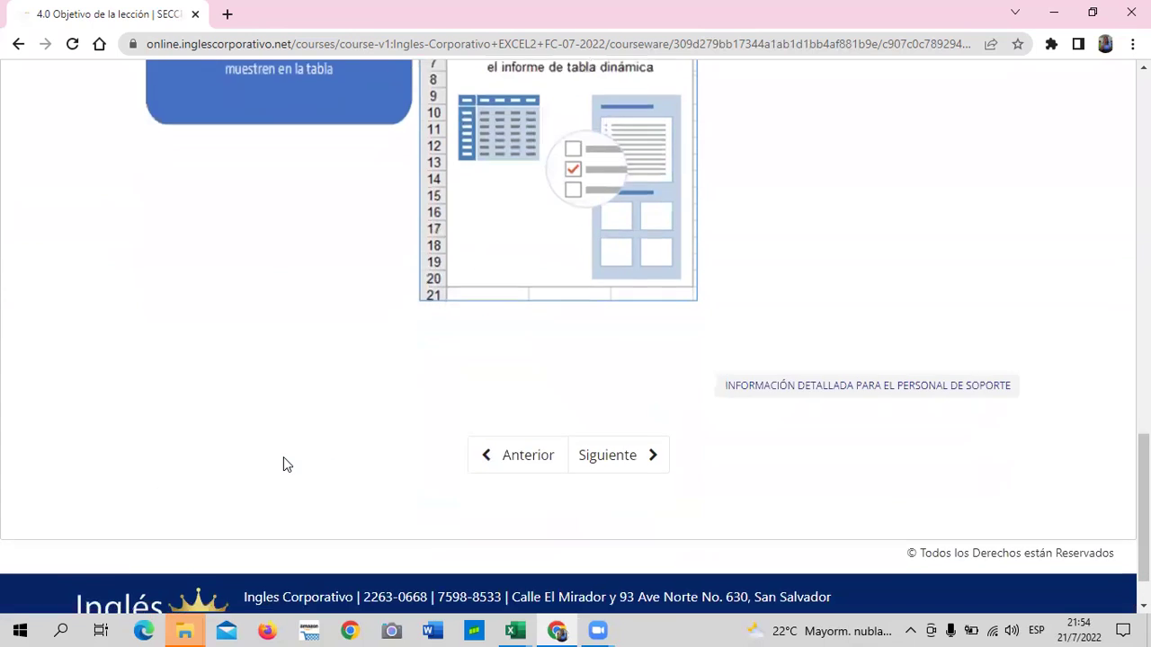
pyautogui.scroll(-1, 283, 463)
pyautogui.scroll(3, 283, 463)
pyautogui.scroll(4, 283, 464)
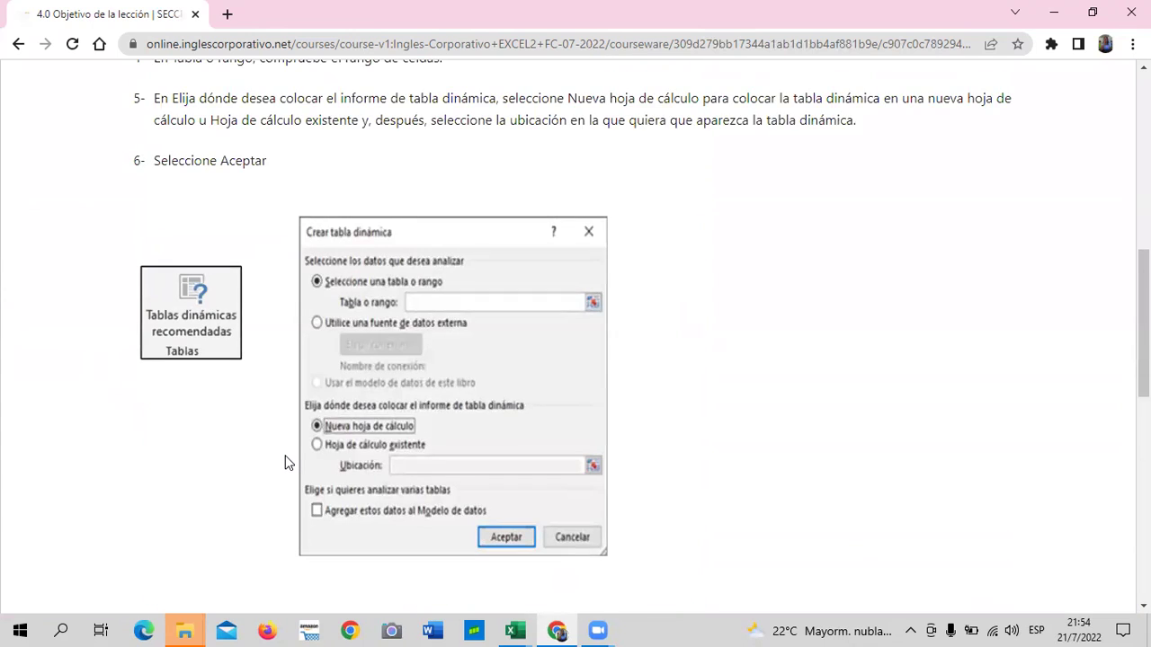
pyautogui.scroll(3, 283, 459)
pyautogui.scroll(3, 285, 454)
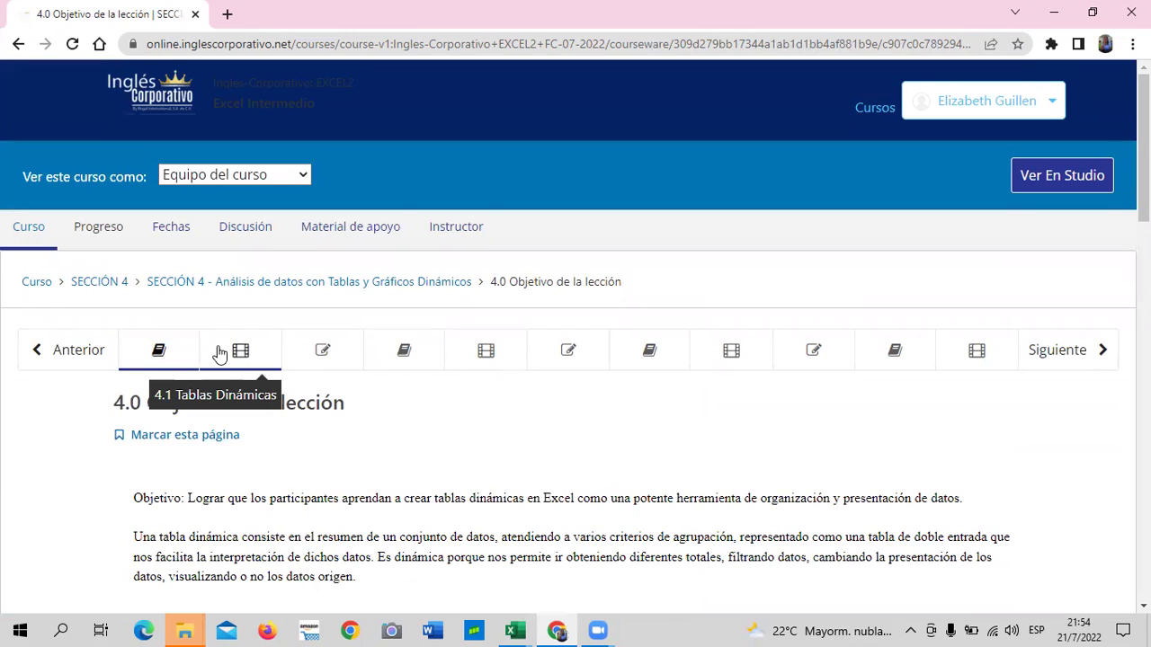
# - Go to unit 4.1 Tablas Dinámicas and look over its video and Tabla Dinamica practice-file link
pyautogui.click(181, 349)
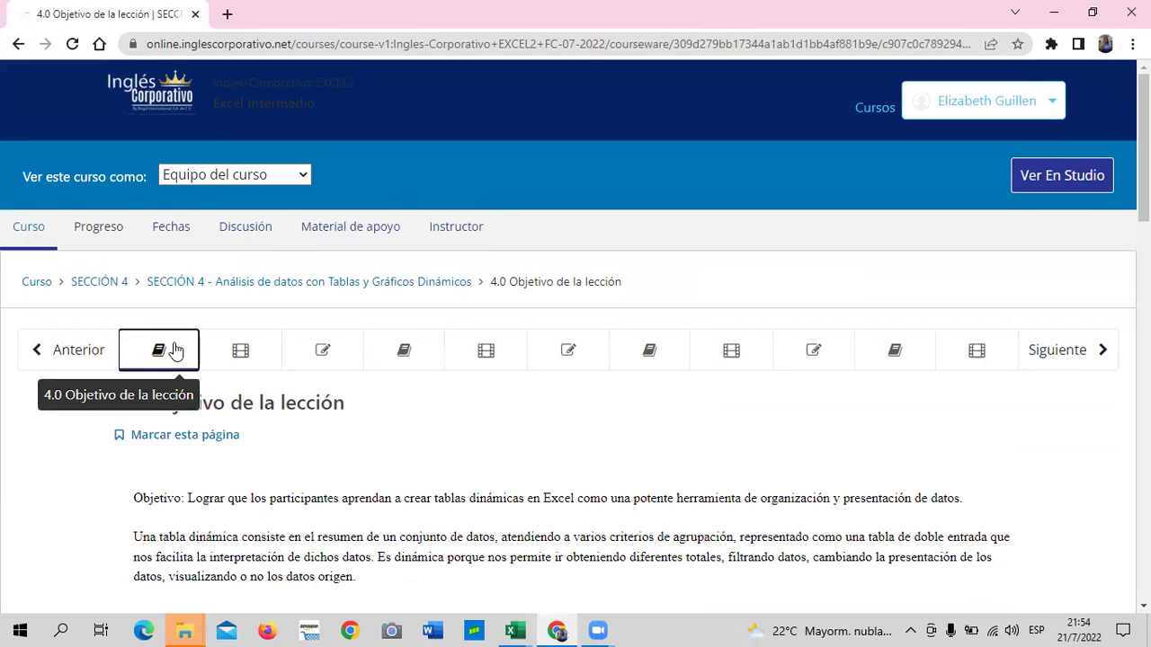
pyautogui.click(207, 355)
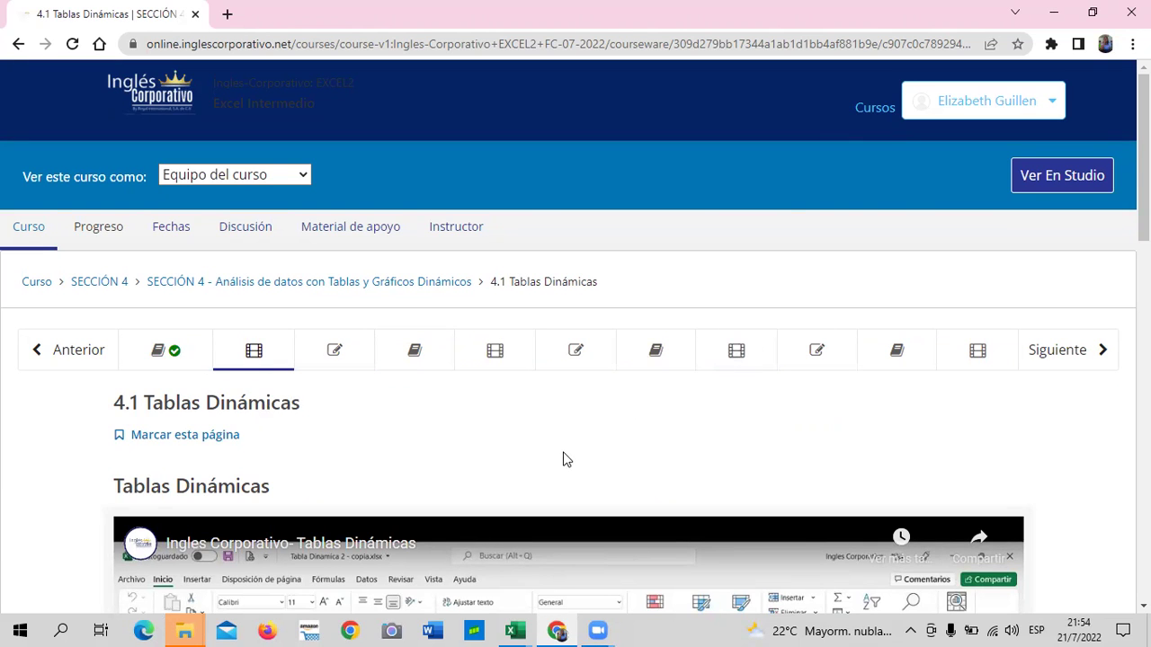
pyautogui.scroll(-3, 411, 451)
pyautogui.scroll(-2, 413, 454)
pyautogui.scroll(-1, 416, 459)
pyautogui.scroll(-2, 416, 458)
pyautogui.scroll(3, 416, 454)
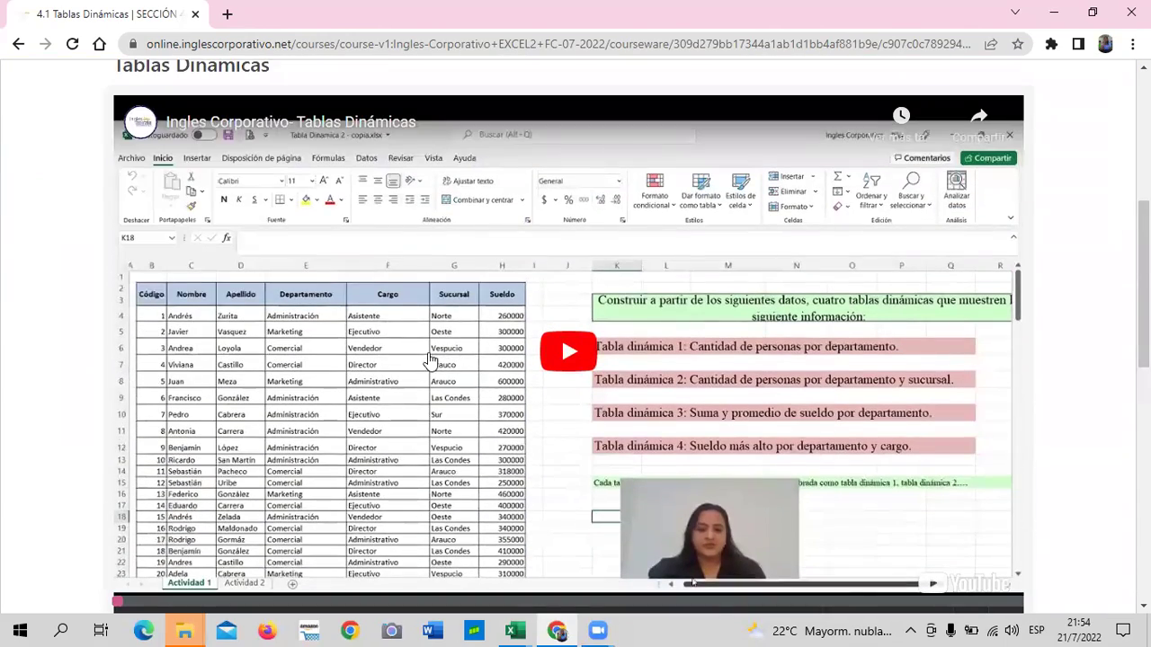
pyautogui.scroll(-3, 335, 523)
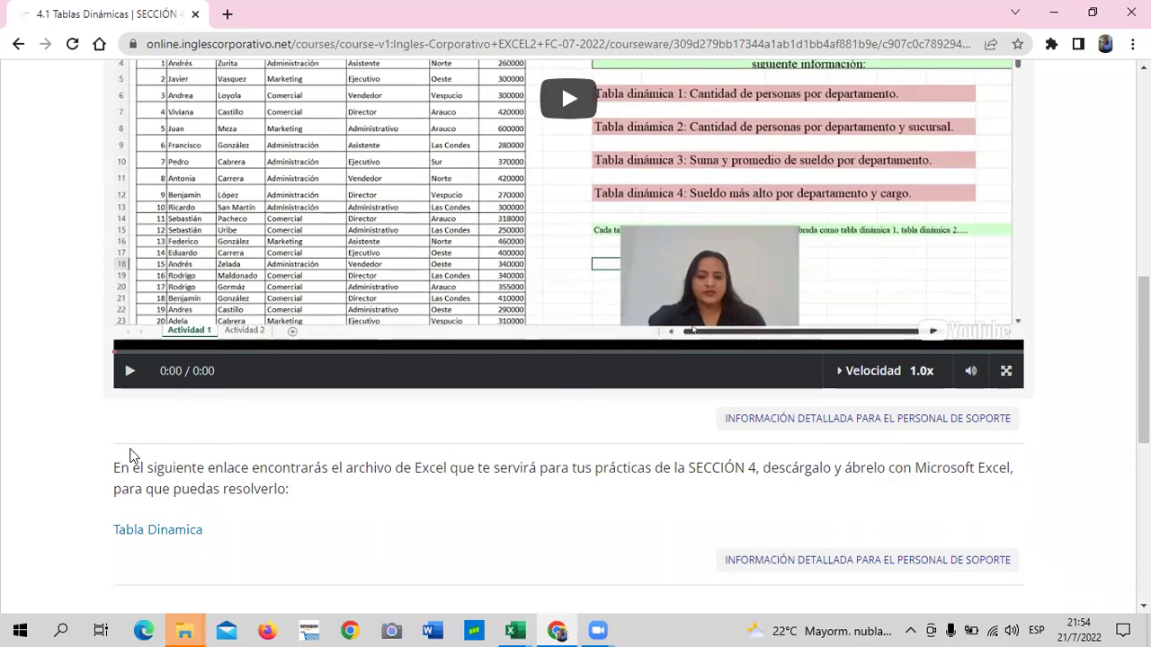
pyautogui.scroll(4, 310, 539)
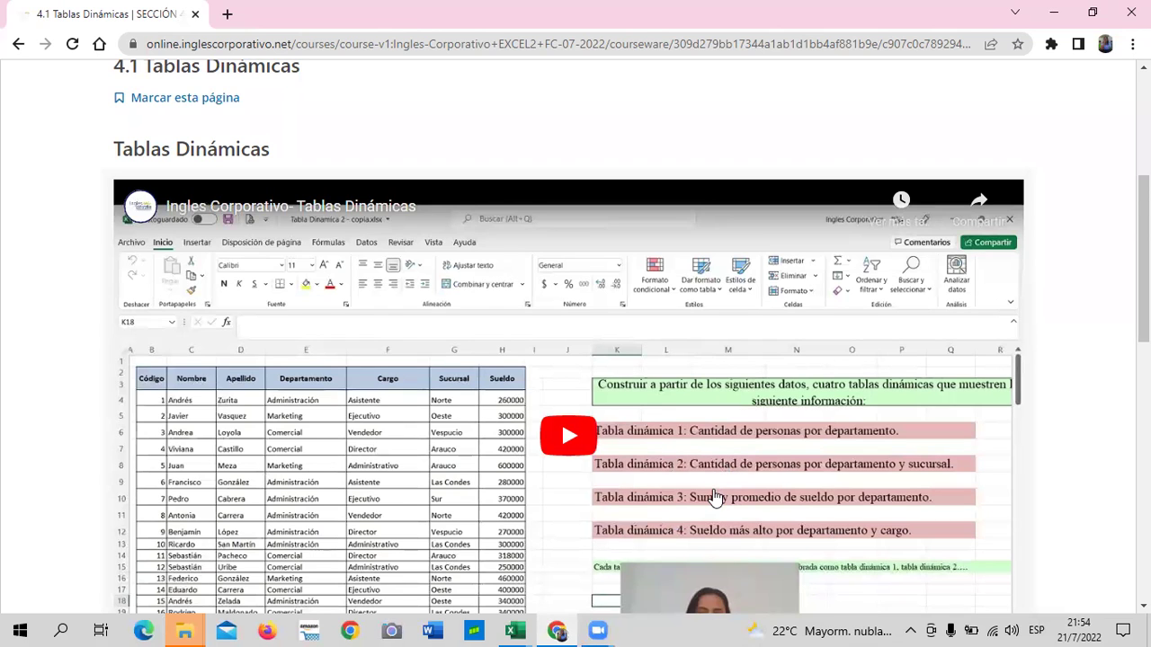
pyautogui.scroll(-1, 712, 495)
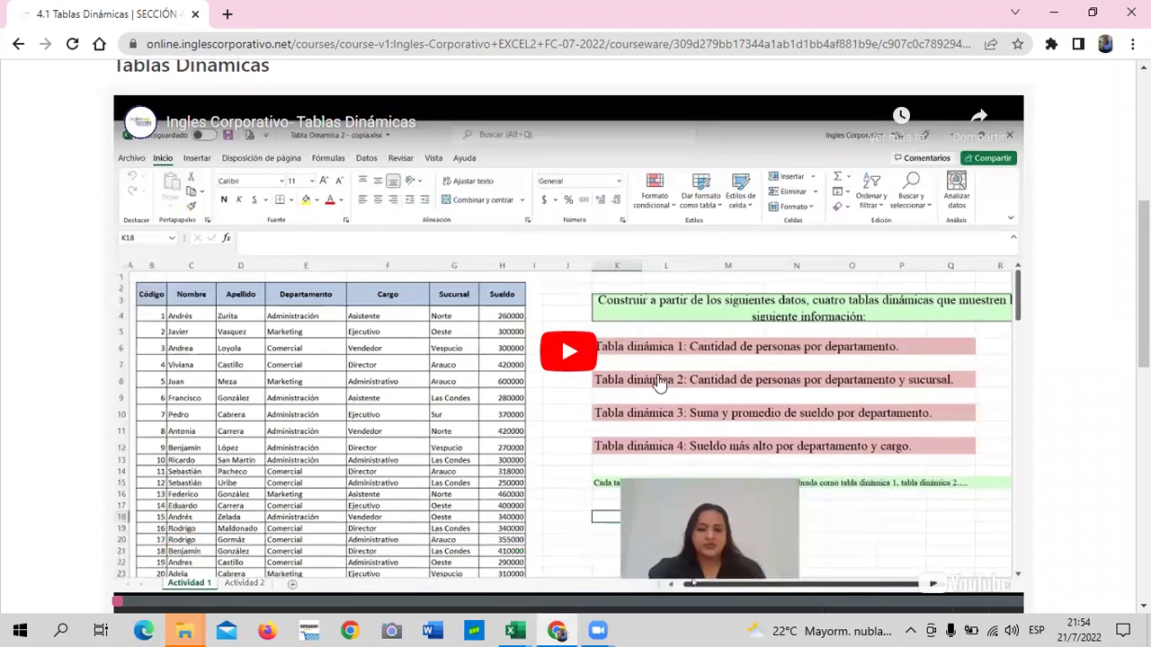
pyautogui.scroll(2, 500, 495)
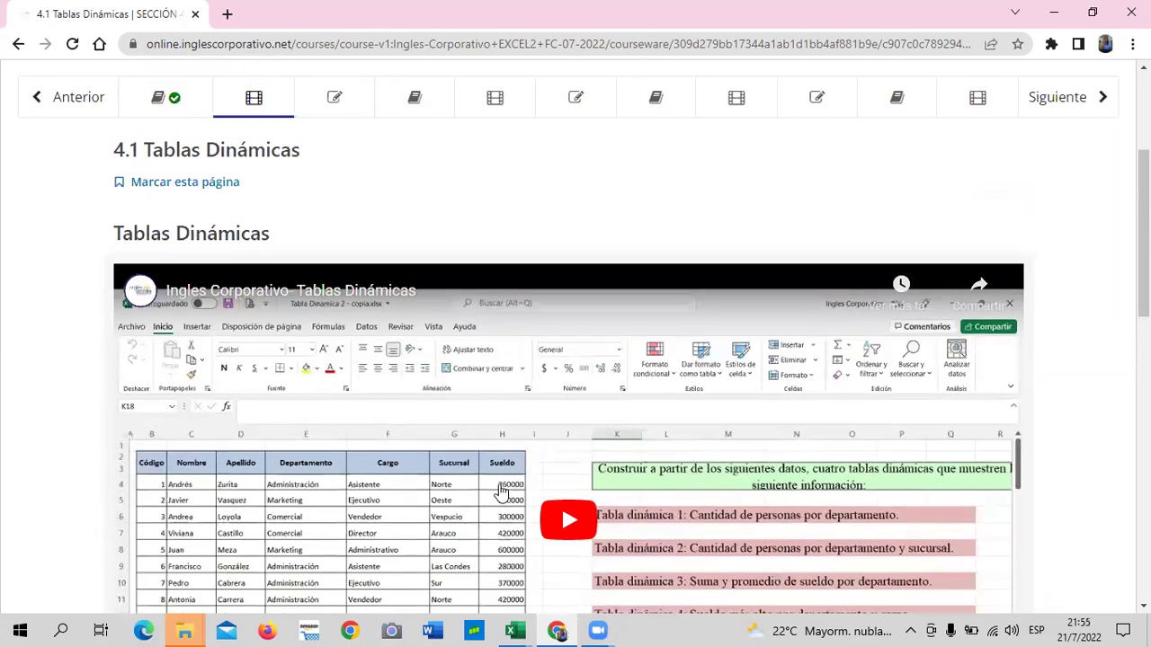
pyautogui.scroll(1, 500, 495)
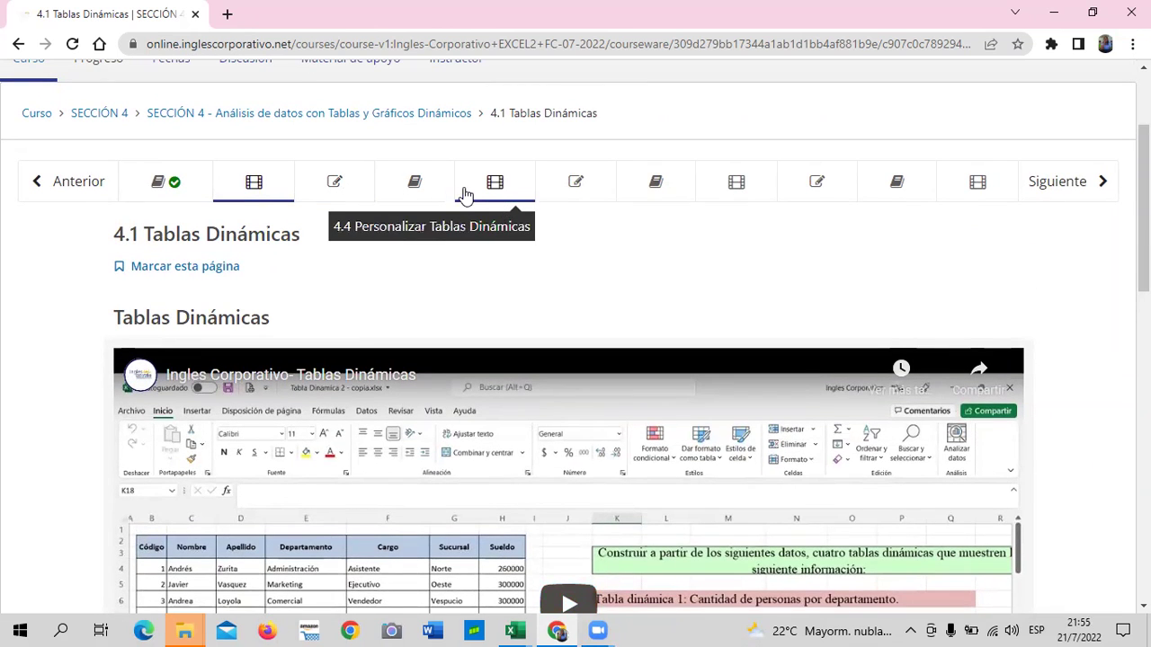
# - Jump to unit 4.4 Personalizar Tablas Dinámicas and look over its video and SECCIÓN 4 file link
pyautogui.click(464, 194)
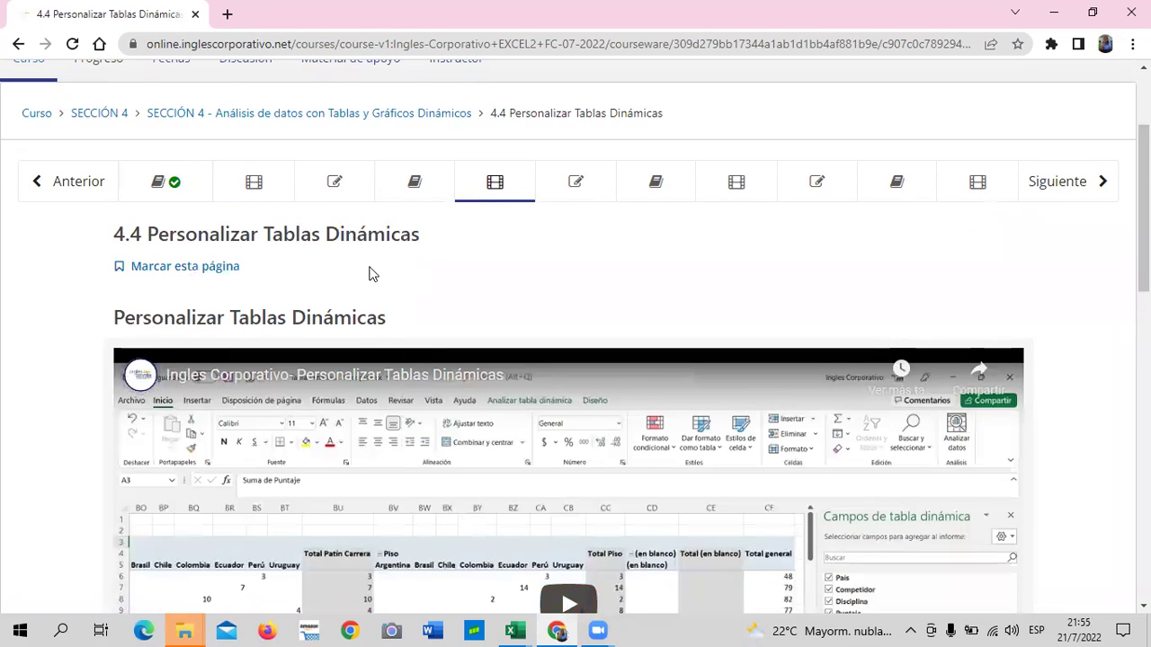
pyautogui.scroll(-2, 368, 272)
pyautogui.scroll(-3, 368, 275)
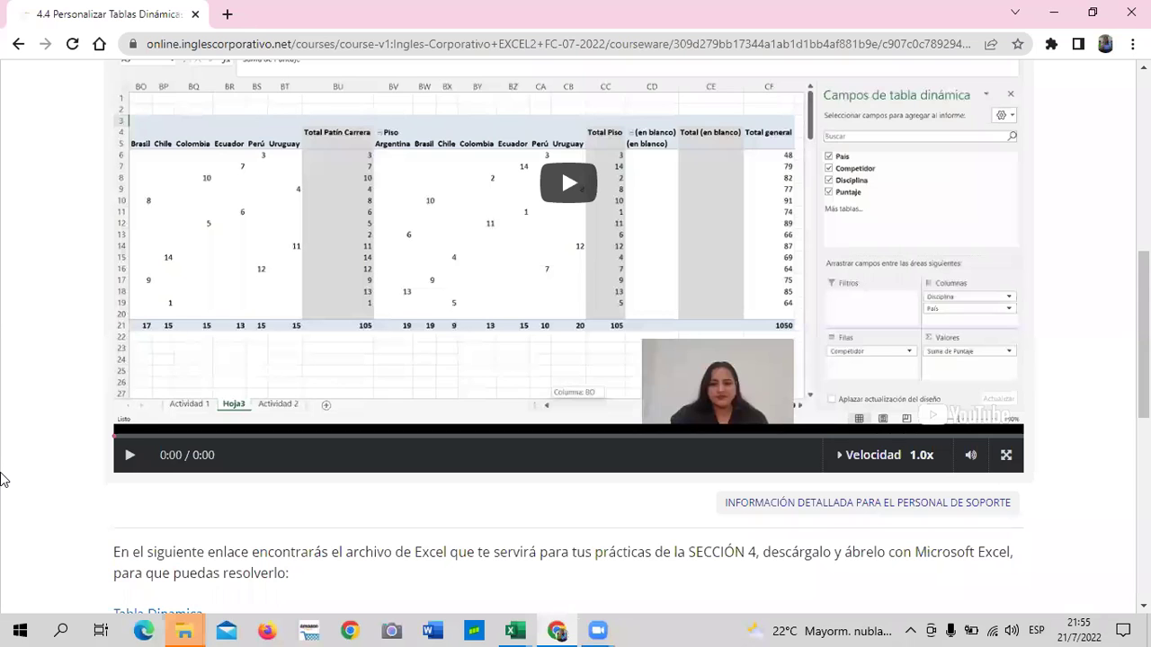
pyautogui.moveTo(312, 288)
pyautogui.scroll(2, 331, 383)
pyautogui.scroll(2, 360, 381)
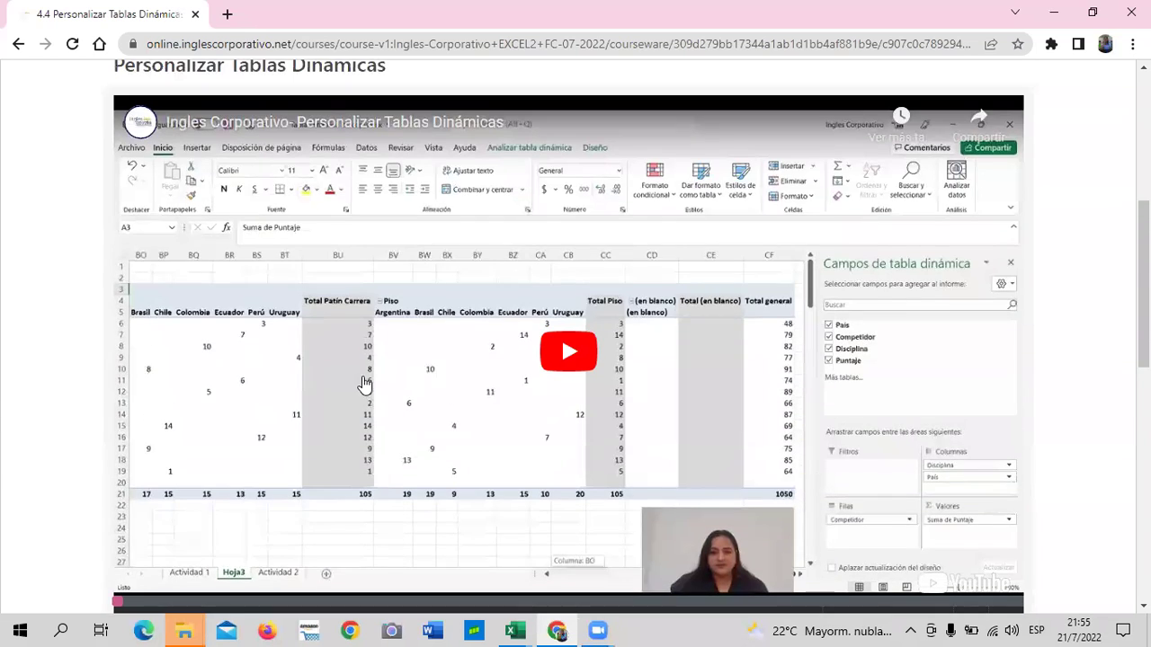
pyautogui.scroll(-2, 364, 385)
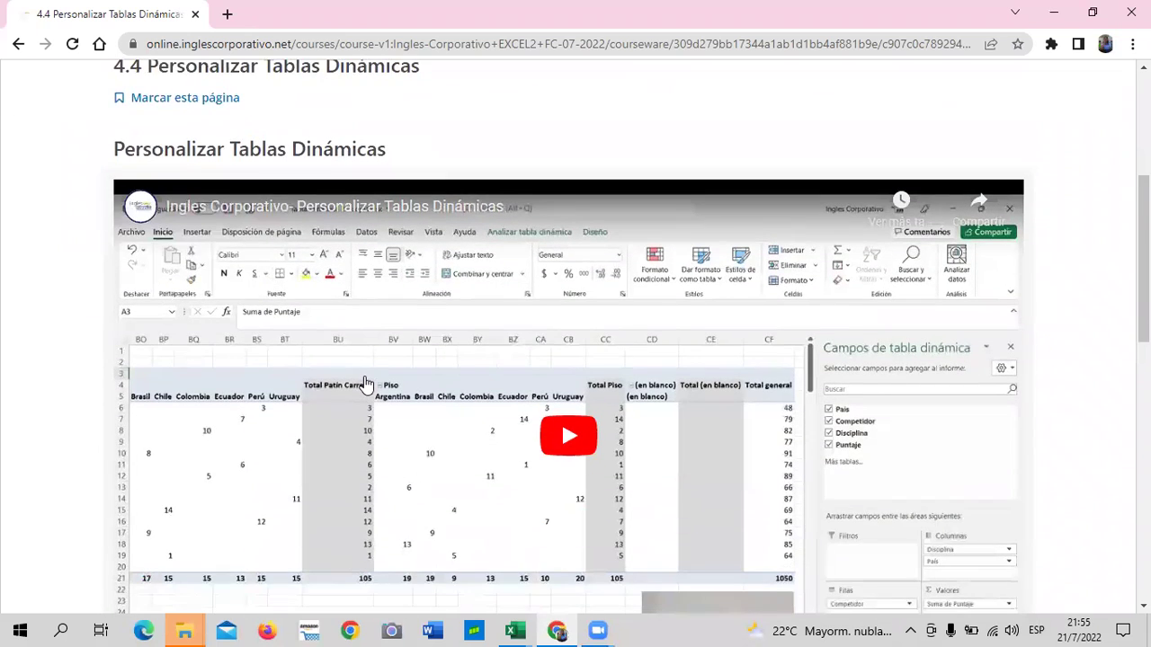
pyautogui.scroll(-1, 368, 387)
pyautogui.scroll(-3, 471, 478)
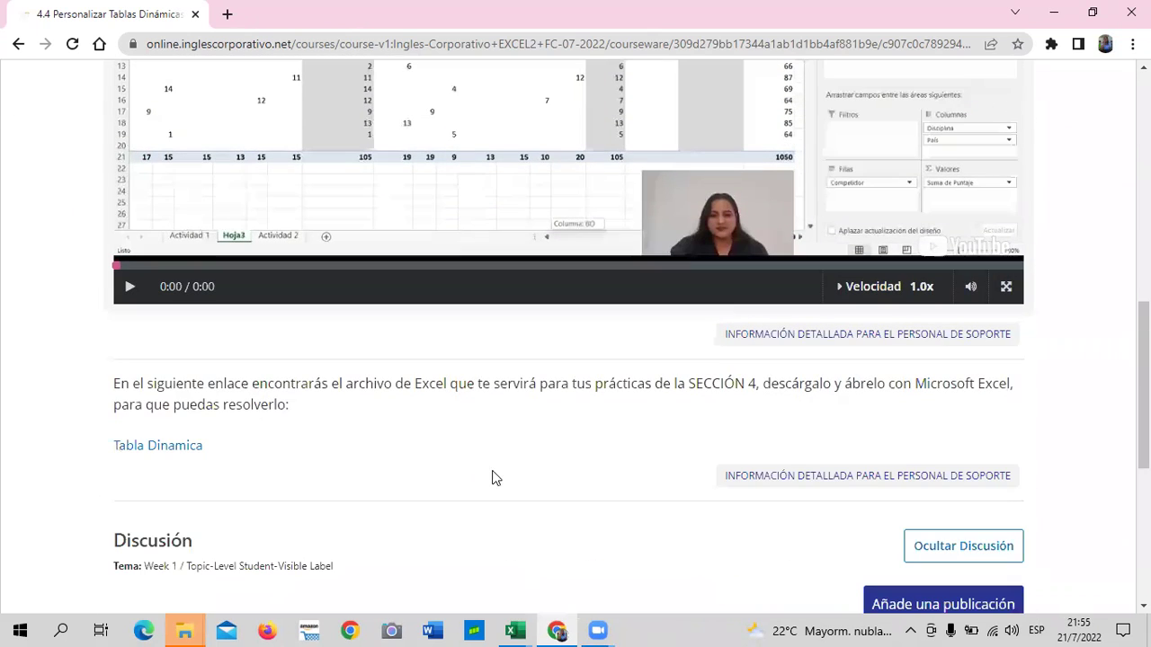
pyautogui.scroll(2, 500, 498)
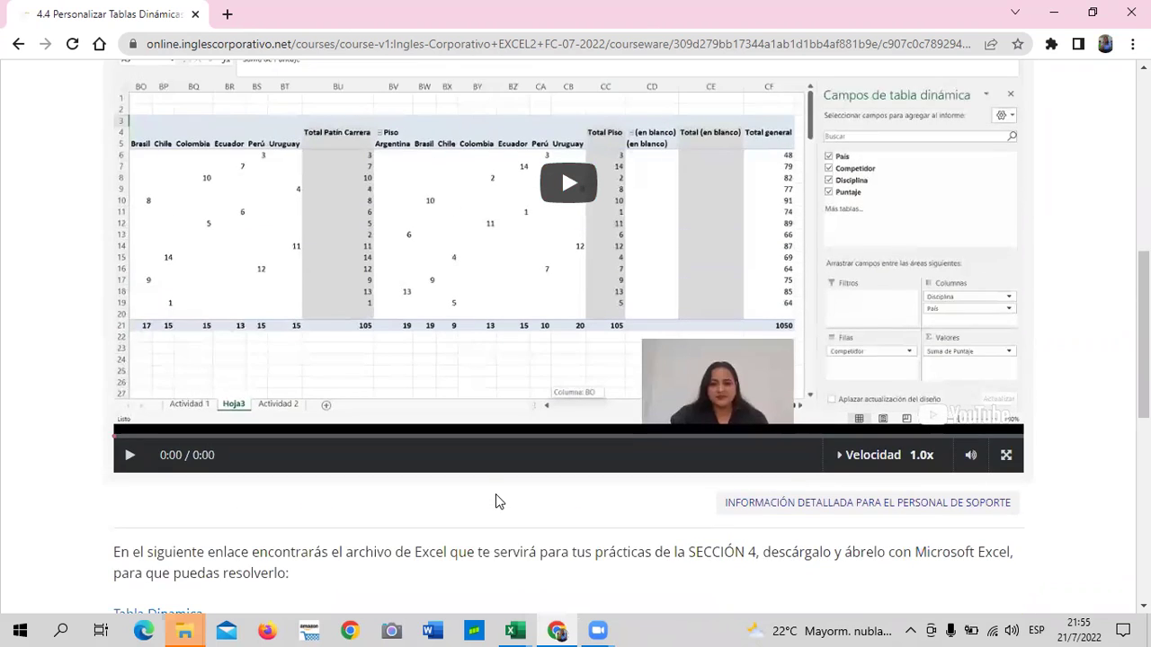
pyautogui.scroll(3, 496, 495)
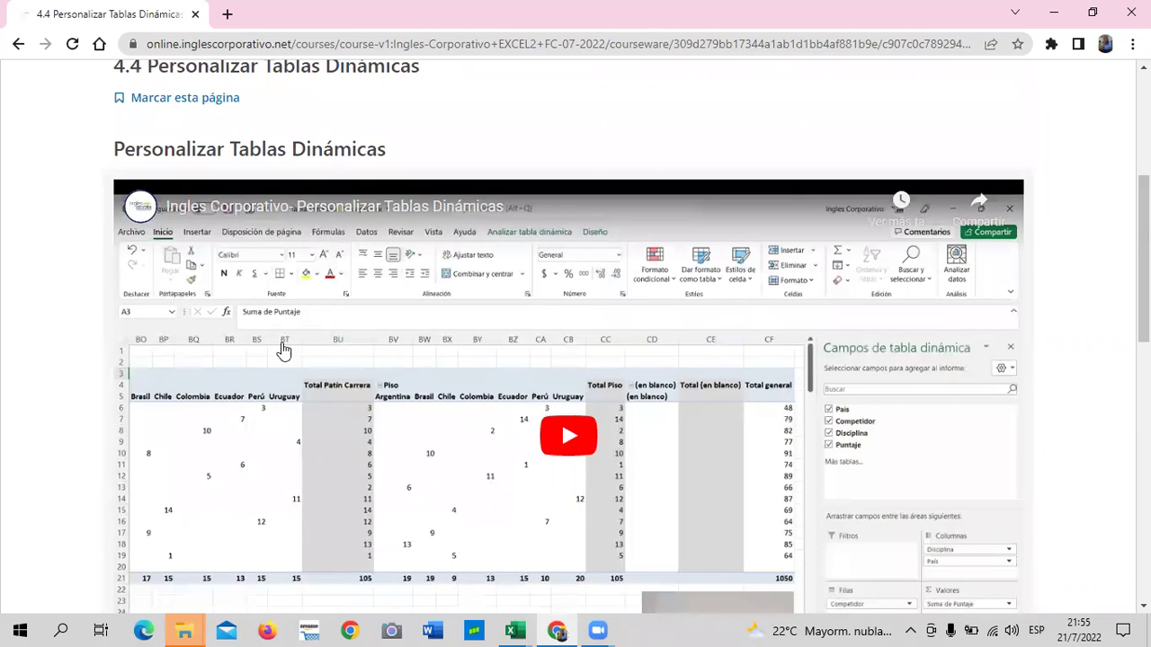
pyautogui.scroll(2, 282, 346)
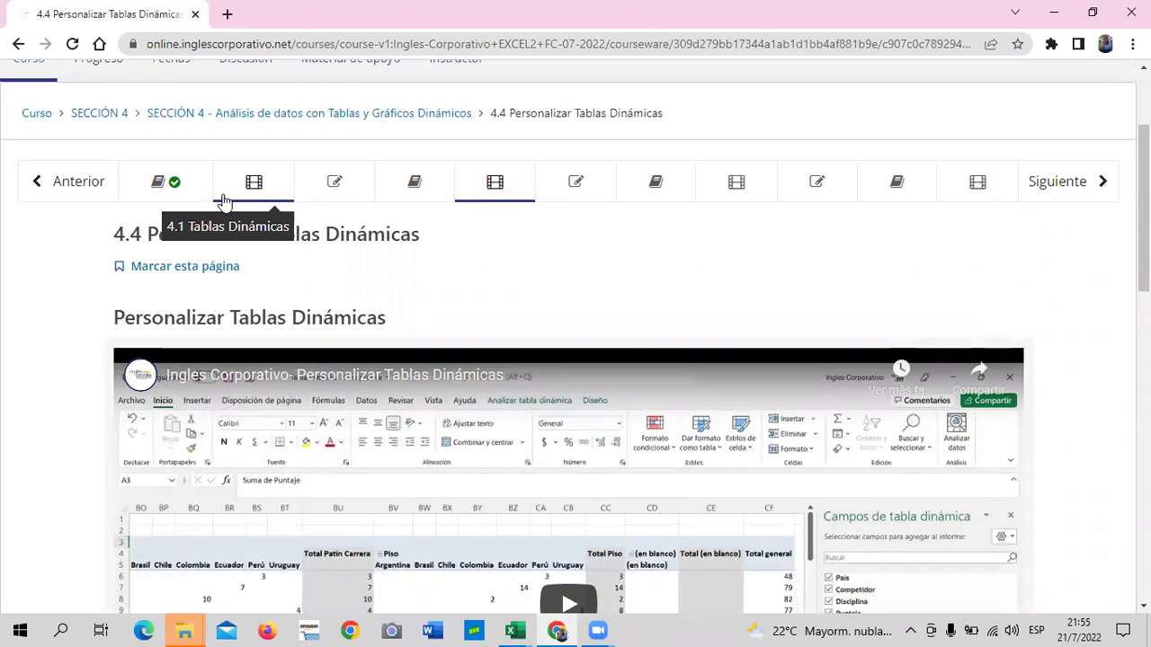
pyautogui.click(670, 196)
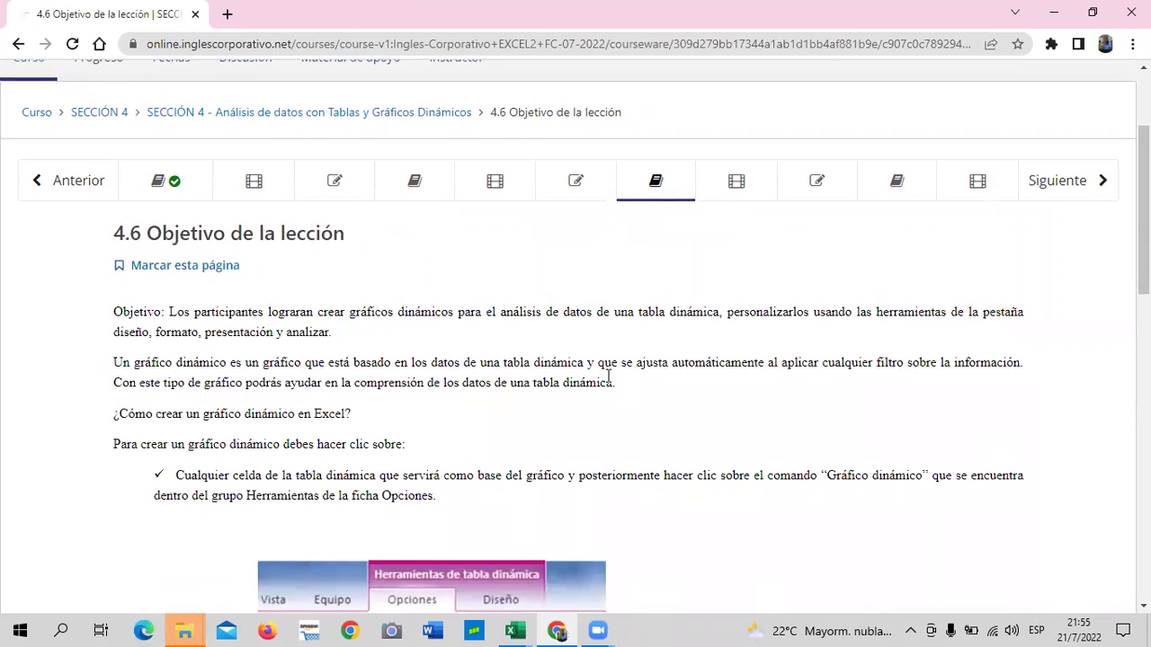
pyautogui.scroll(-4, 593, 383)
pyautogui.scroll(-1, 593, 386)
pyautogui.scroll(-3, 593, 392)
pyautogui.scroll(-2, 593, 392)
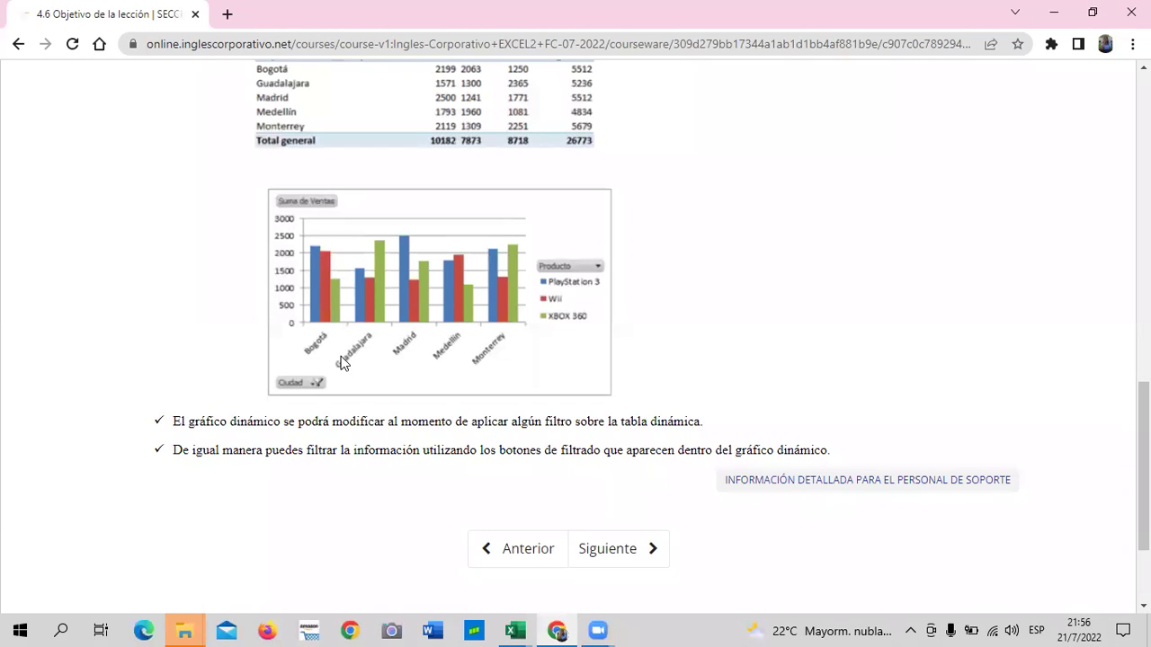
pyautogui.scroll(3, 377, 360)
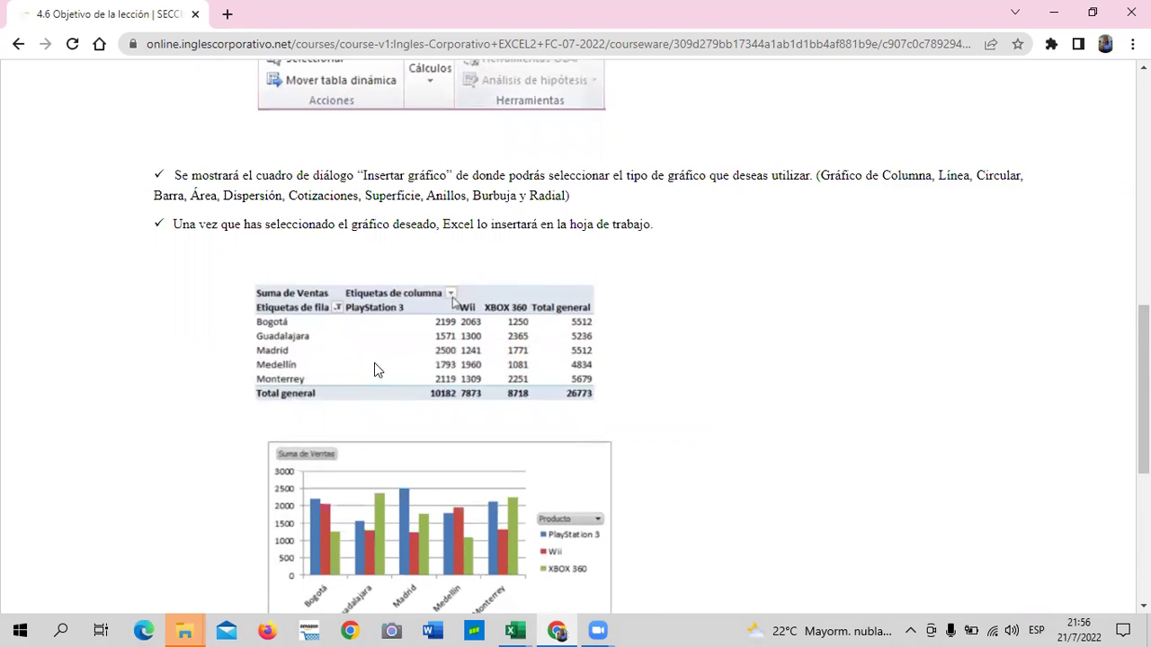
pyautogui.scroll(2, 378, 355)
pyautogui.scroll(3, 374, 359)
pyautogui.scroll(1, 374, 367)
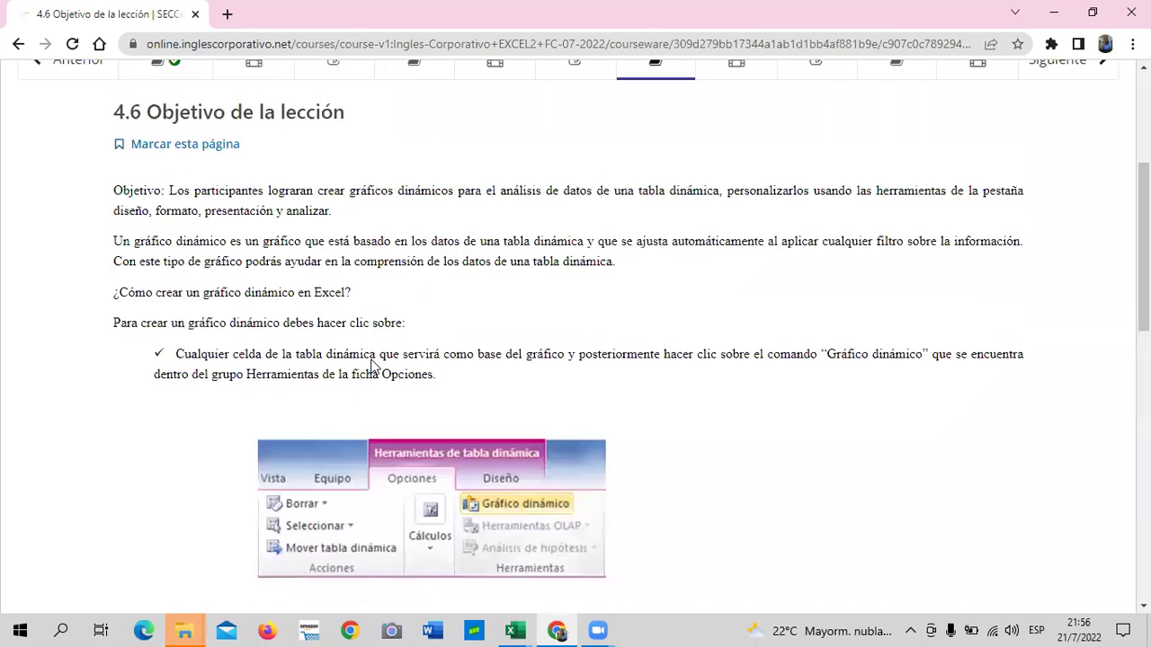
pyautogui.scroll(1, 373, 363)
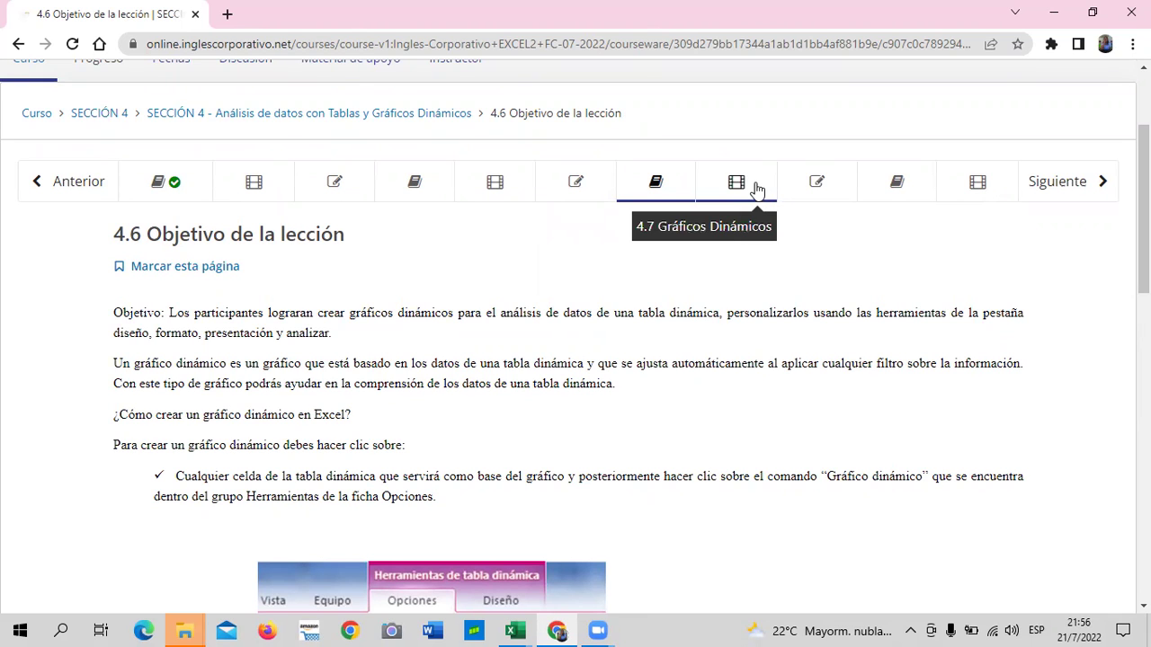
# - Jump to unit 4.7 Gráficos Dinámicos and look over its video and practice-file link
pyautogui.click(756, 190)
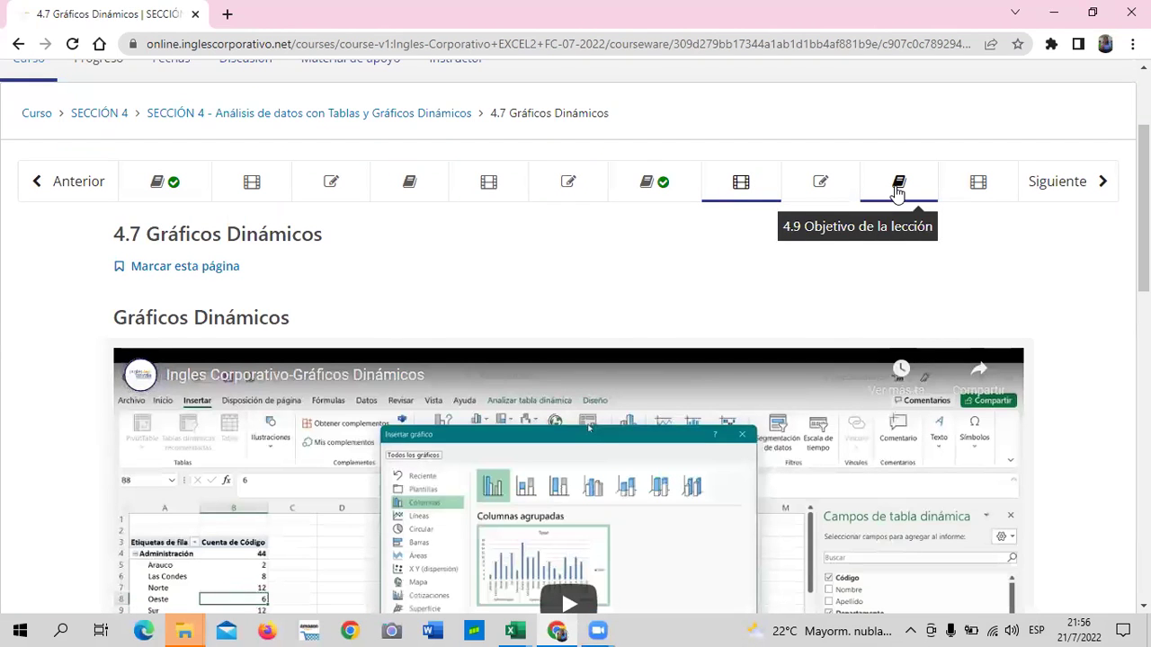
pyautogui.scroll(-3, 590, 423)
pyautogui.scroll(-3, 457, 558)
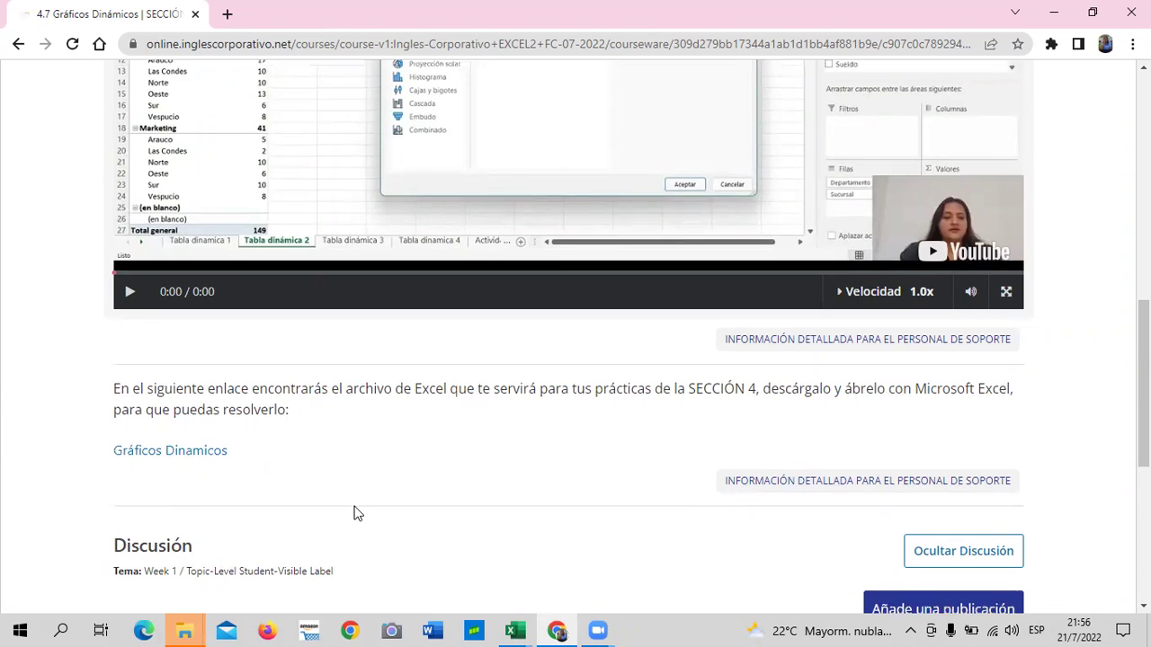
pyautogui.scroll(2, 354, 513)
pyautogui.scroll(2, 369, 450)
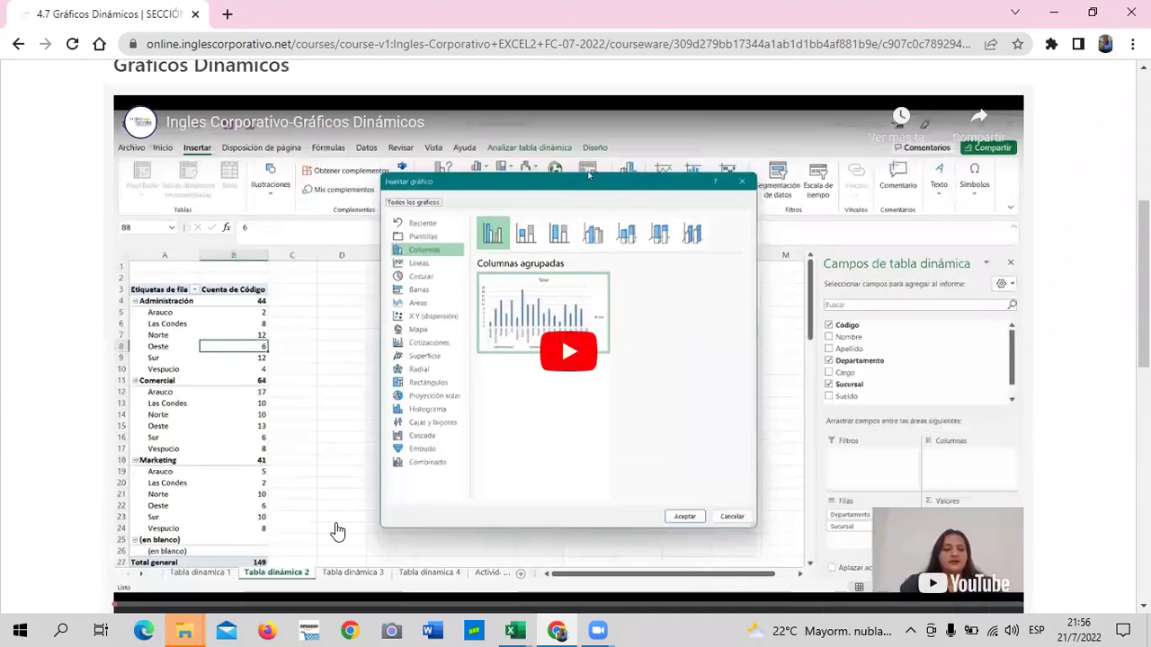
pyautogui.scroll(2, 341, 540)
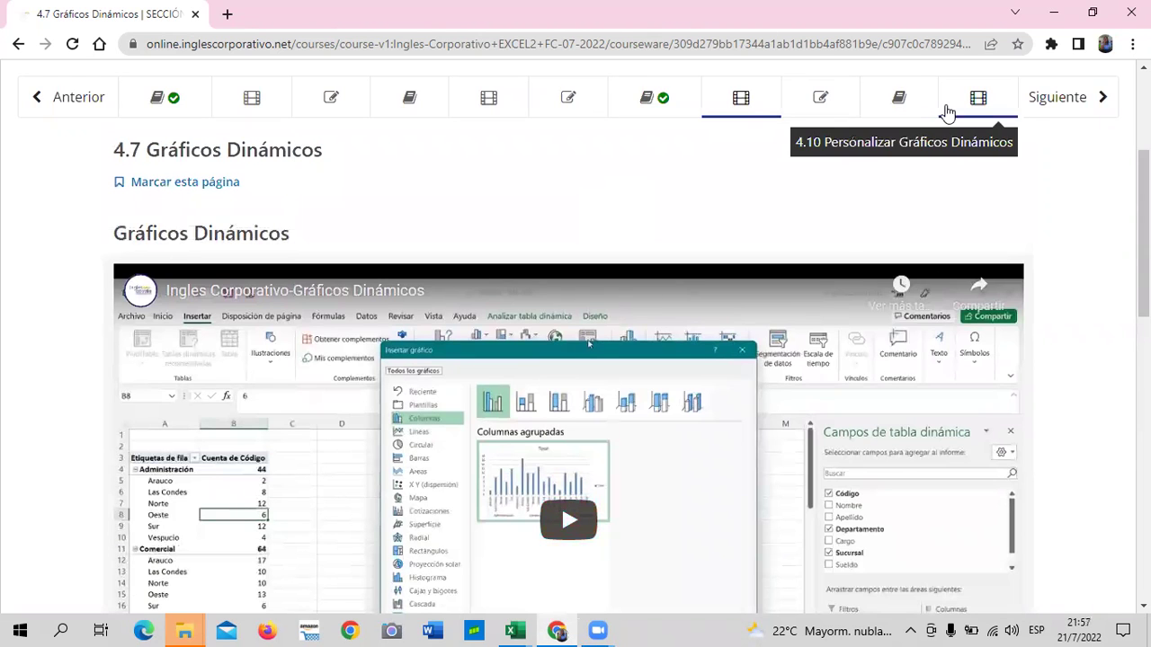
# - Jump to unit 4.10 Personalizar Gráficos Dinámicos and look over its pivot-chart video and discussion
pyautogui.click(954, 108)
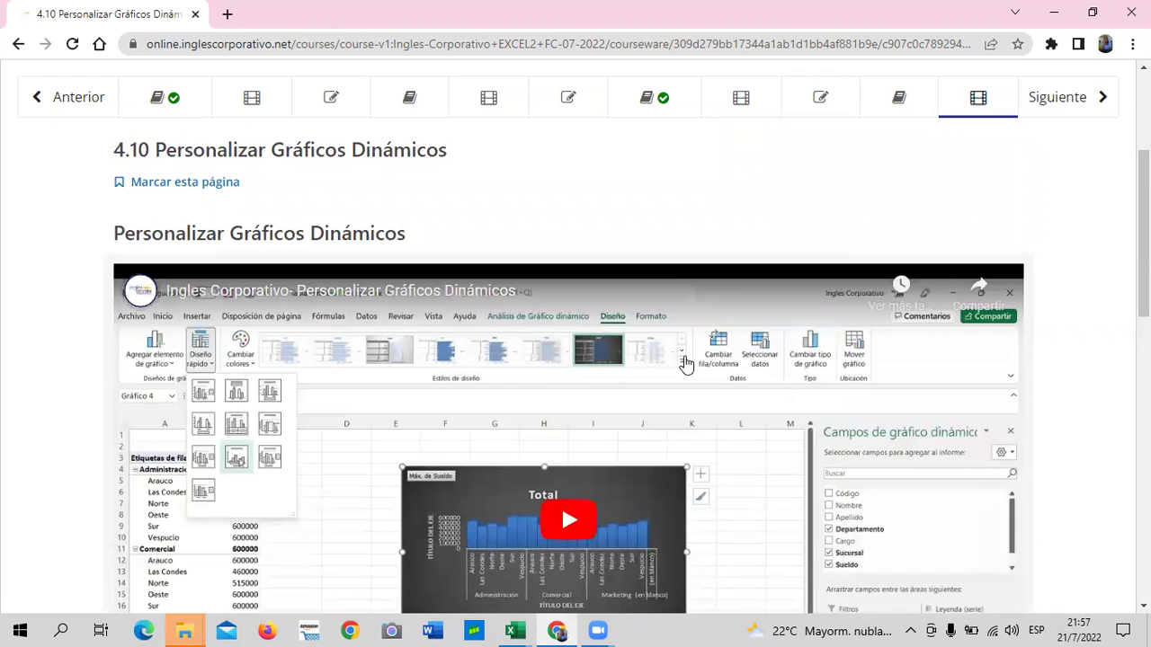
pyautogui.scroll(-5, 603, 218)
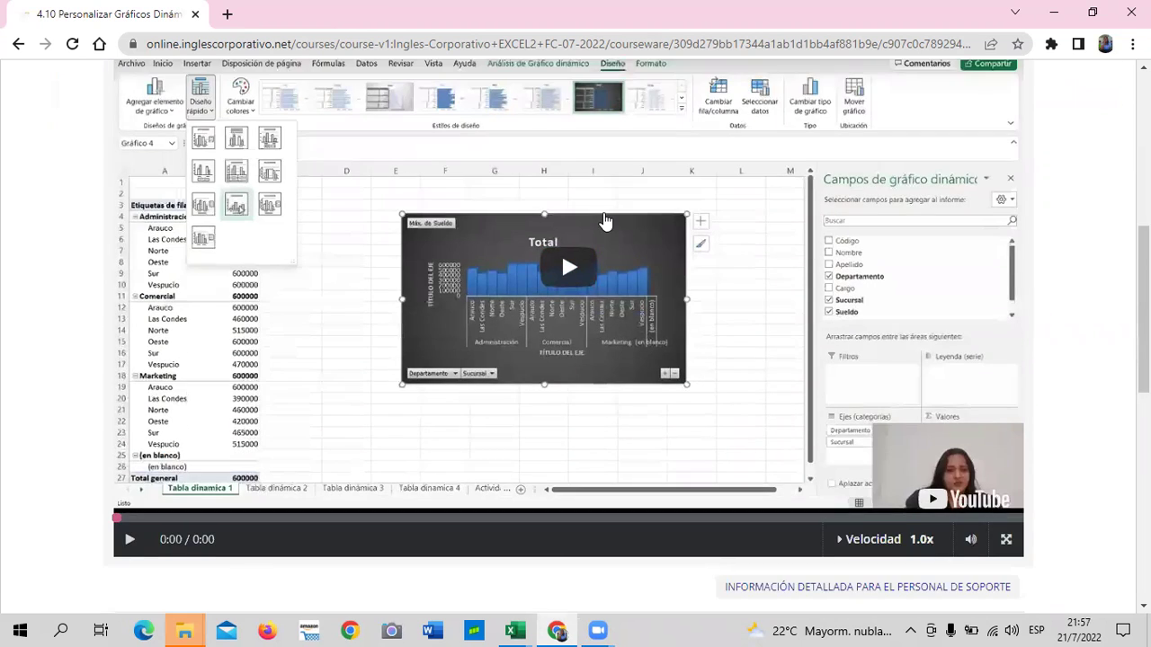
pyautogui.scroll(-4, 603, 223)
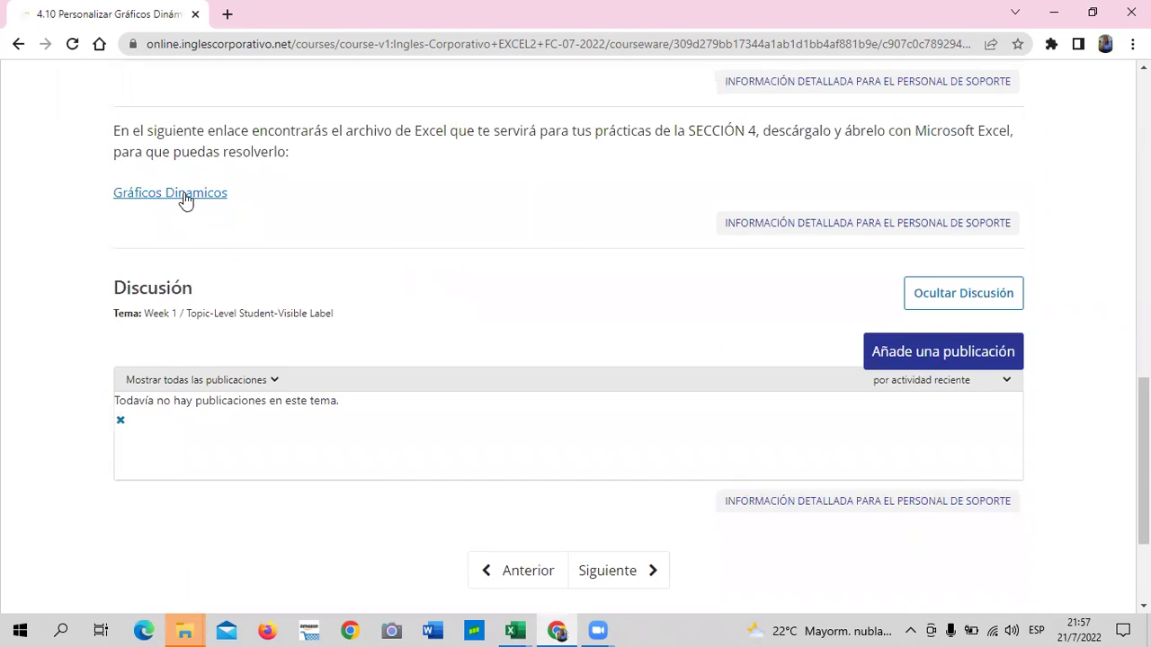
pyautogui.scroll(1, 401, 331)
pyautogui.scroll(4, 401, 331)
pyautogui.scroll(1, 400, 333)
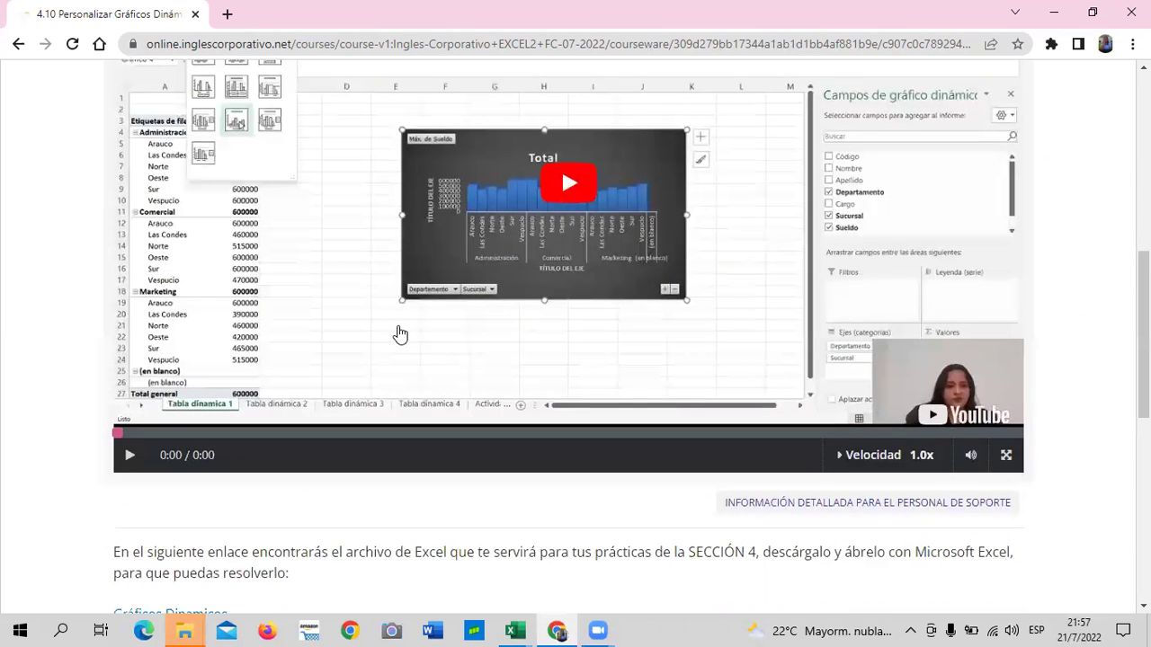
pyautogui.scroll(2, 401, 335)
pyautogui.scroll(2, 423, 365)
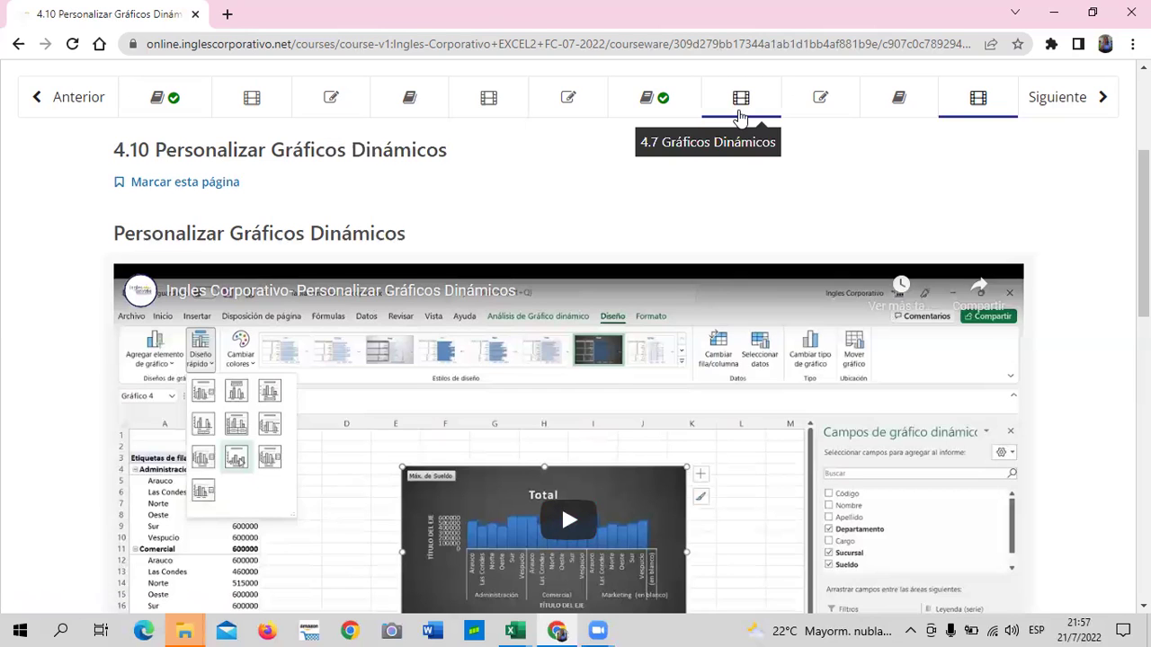
# - Go to the Examen final and review its fifteen questions, scored 0.0/100.0 and worth 40%
pyautogui.click(1045, 104)
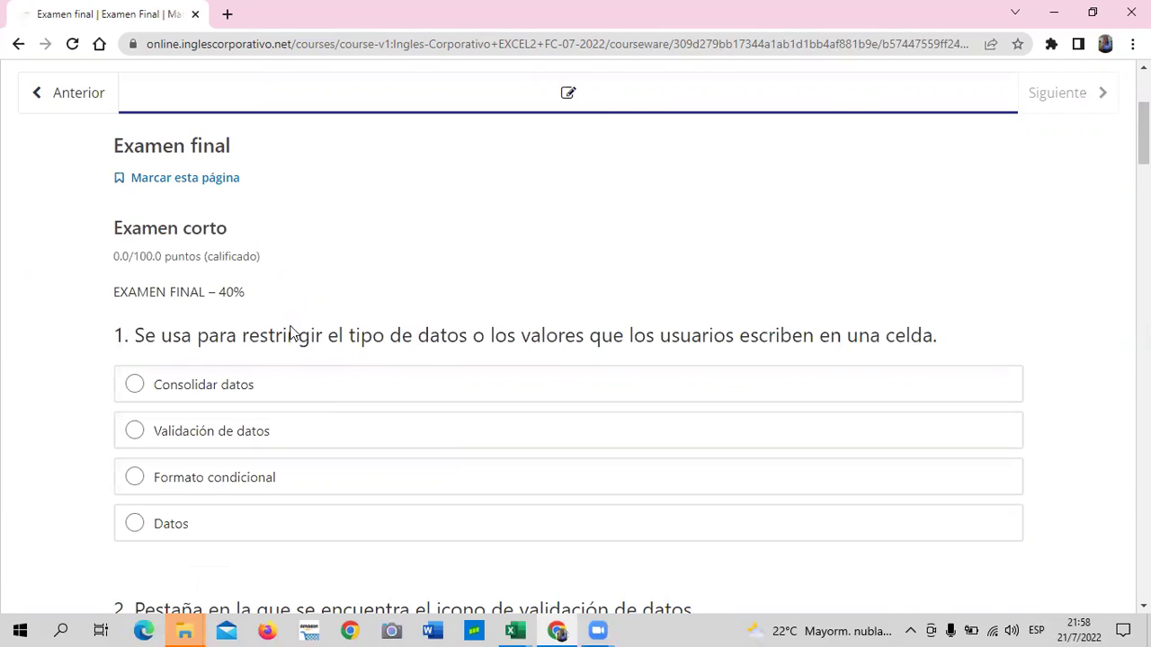
pyautogui.scroll(-3, 305, 468)
pyautogui.scroll(-5, 319, 464)
pyautogui.scroll(-5, 322, 463)
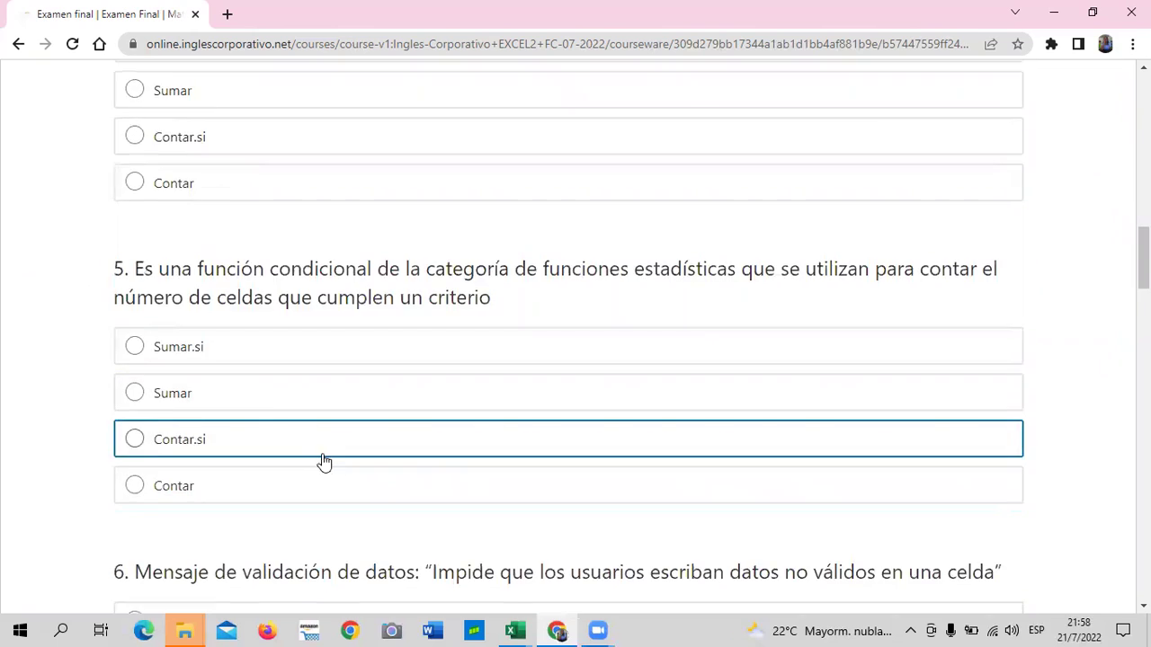
pyautogui.scroll(-10, 324, 462)
pyautogui.scroll(-5, 326, 461)
pyautogui.scroll(-5, 326, 461)
pyautogui.scroll(-5, 326, 460)
pyautogui.scroll(-6, 326, 459)
pyautogui.scroll(-1, 328, 459)
pyautogui.scroll(2, 329, 458)
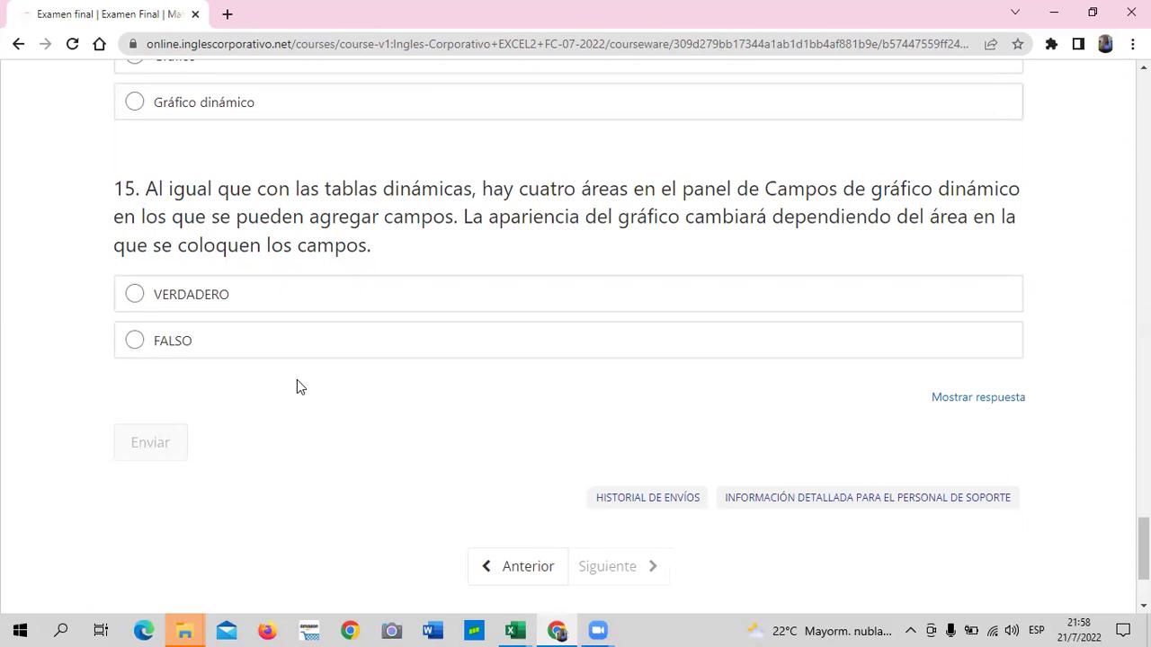
pyautogui.scroll(2, 297, 386)
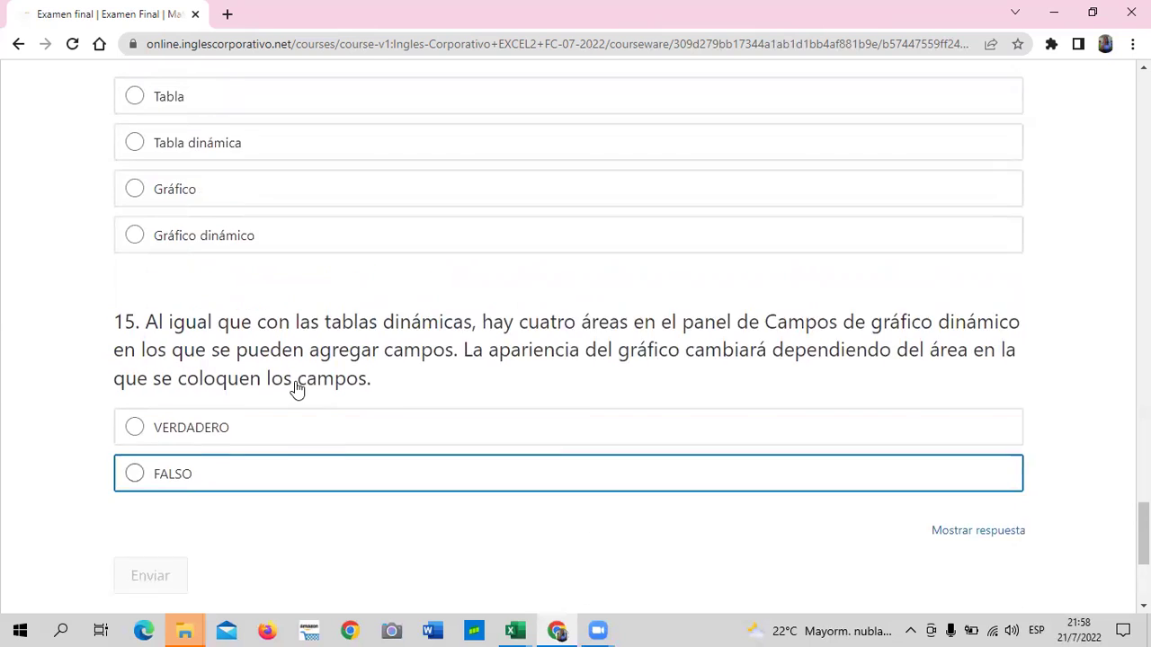
pyautogui.scroll(3, 296, 389)
pyautogui.scroll(1, 296, 390)
pyautogui.scroll(4, 297, 387)
pyautogui.scroll(5, 296, 385)
pyautogui.scroll(10, 297, 385)
pyautogui.scroll(5, 296, 386)
pyautogui.scroll(6, 296, 382)
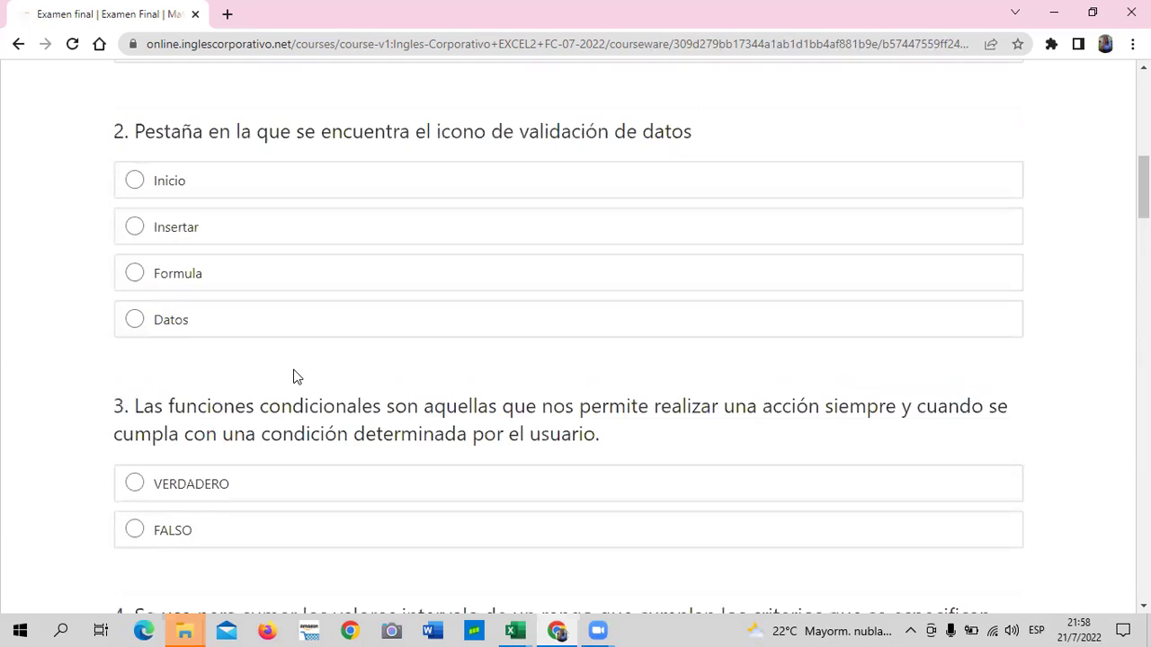
pyautogui.scroll(5, 296, 378)
pyautogui.scroll(4, 295, 376)
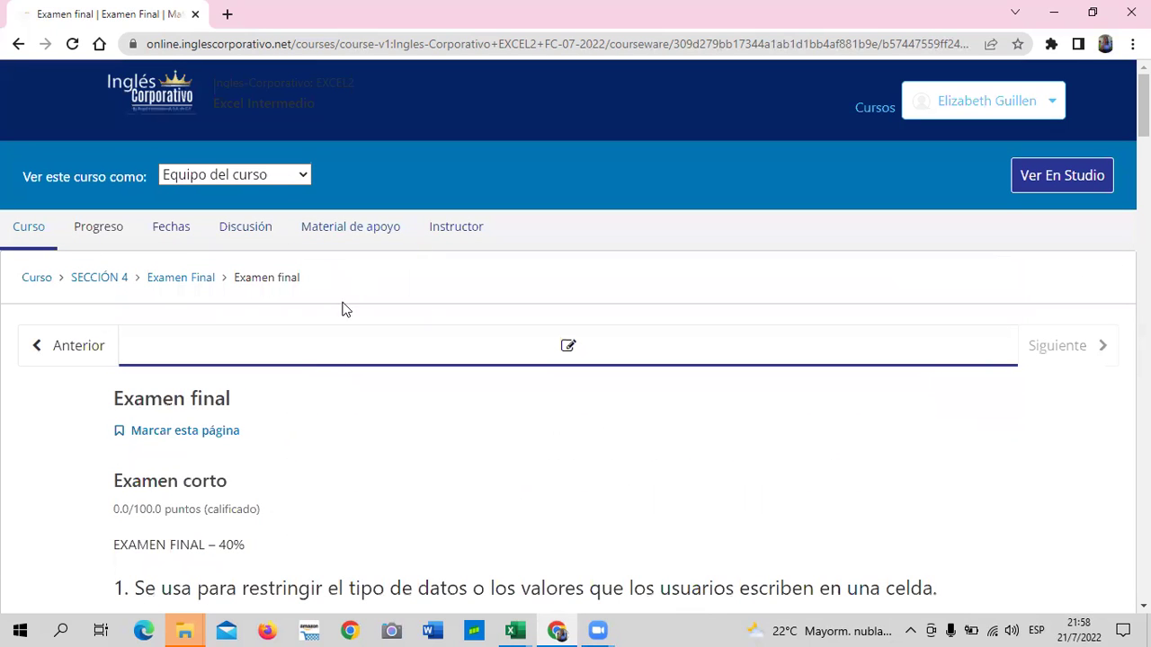
pyautogui.scroll(-1, 314, 381)
pyautogui.scroll(-3, 314, 381)
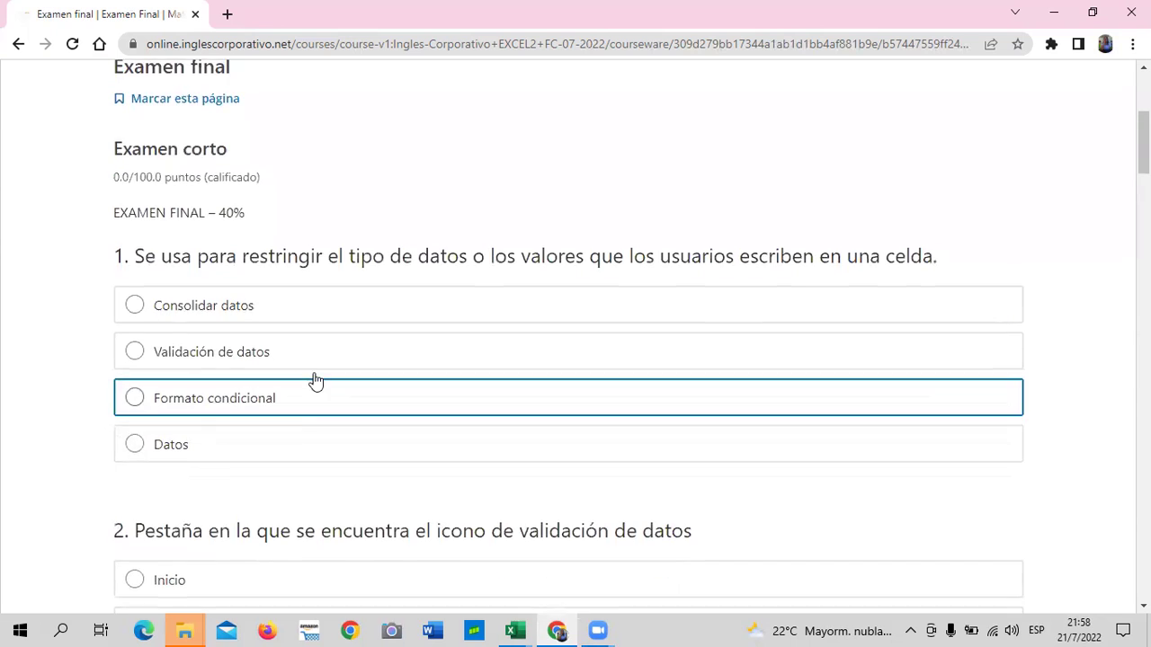
pyautogui.scroll(4, 313, 380)
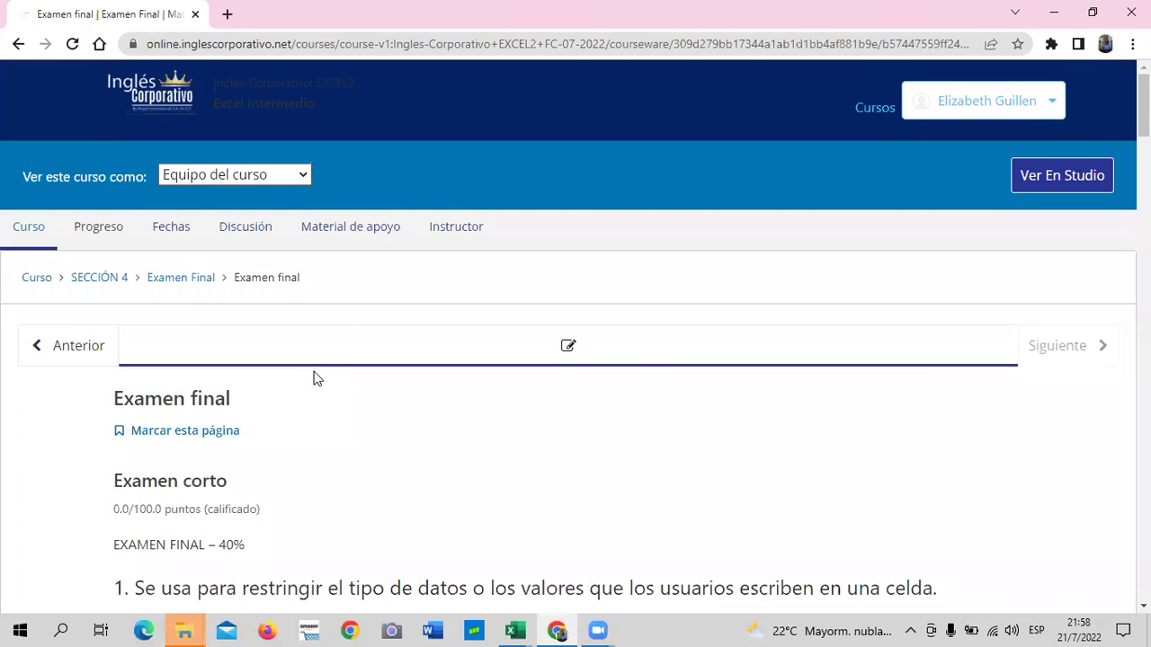
# - View the Progreso page: HW 01–04, Midterm, Final and Total all at 0%, Pass 80%
pyautogui.click(114, 229)
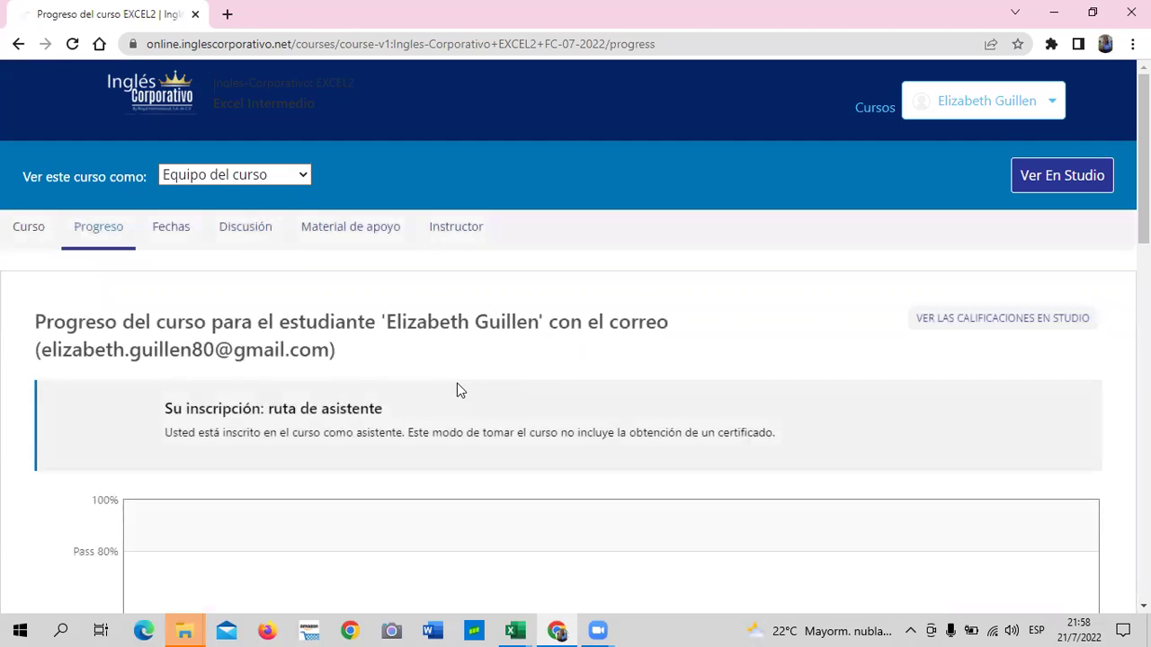
pyautogui.scroll(-5, 453, 378)
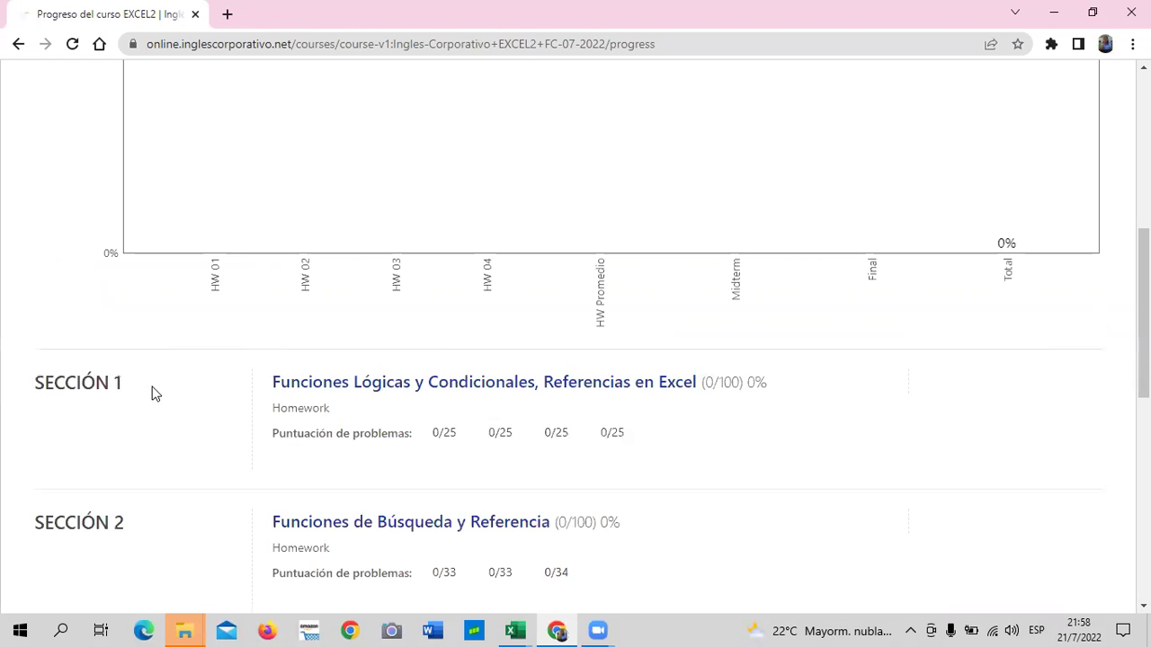
pyautogui.scroll(-4, 249, 411)
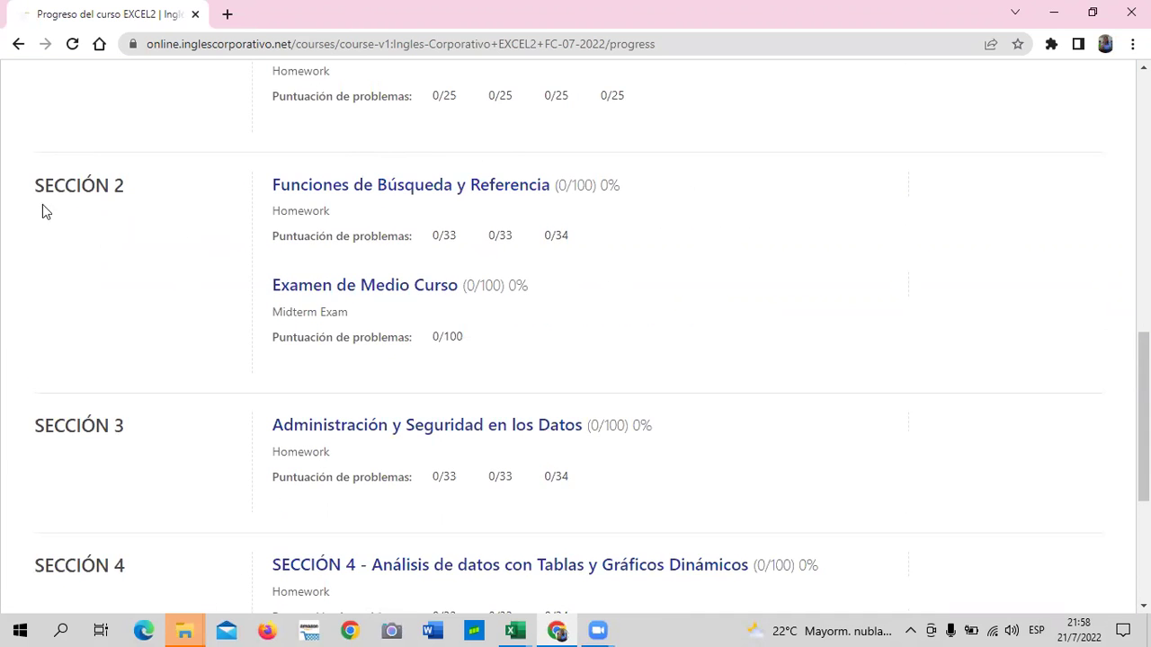
pyautogui.scroll(3, 131, 300)
pyautogui.scroll(-2, 503, 377)
pyautogui.scroll(-2, 540, 341)
pyautogui.scroll(-2, 437, 345)
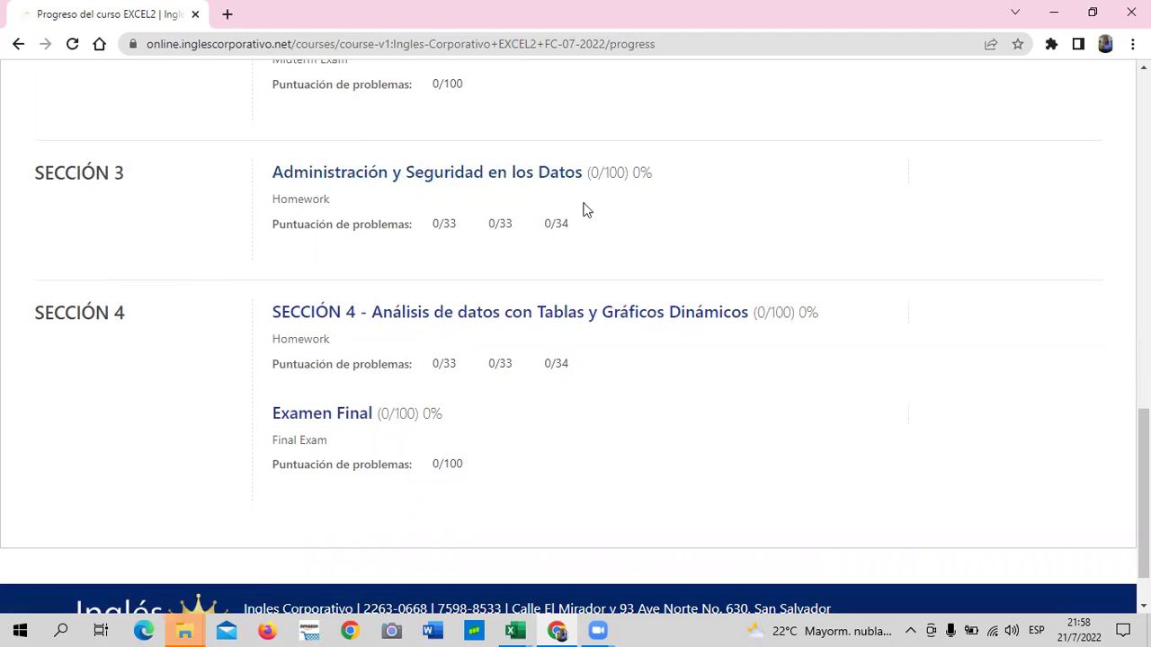
pyautogui.scroll(3, 564, 223)
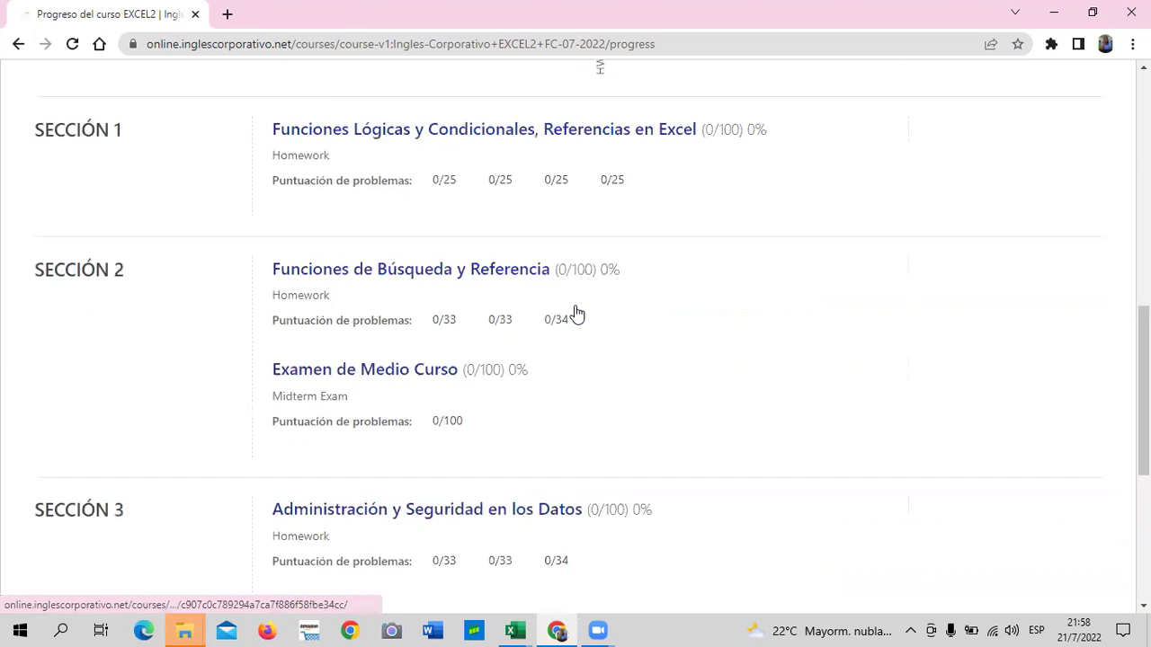
pyautogui.scroll(5, 576, 314)
pyautogui.scroll(3, 572, 305)
pyautogui.scroll(-4, 565, 303)
pyautogui.scroll(2, 431, 360)
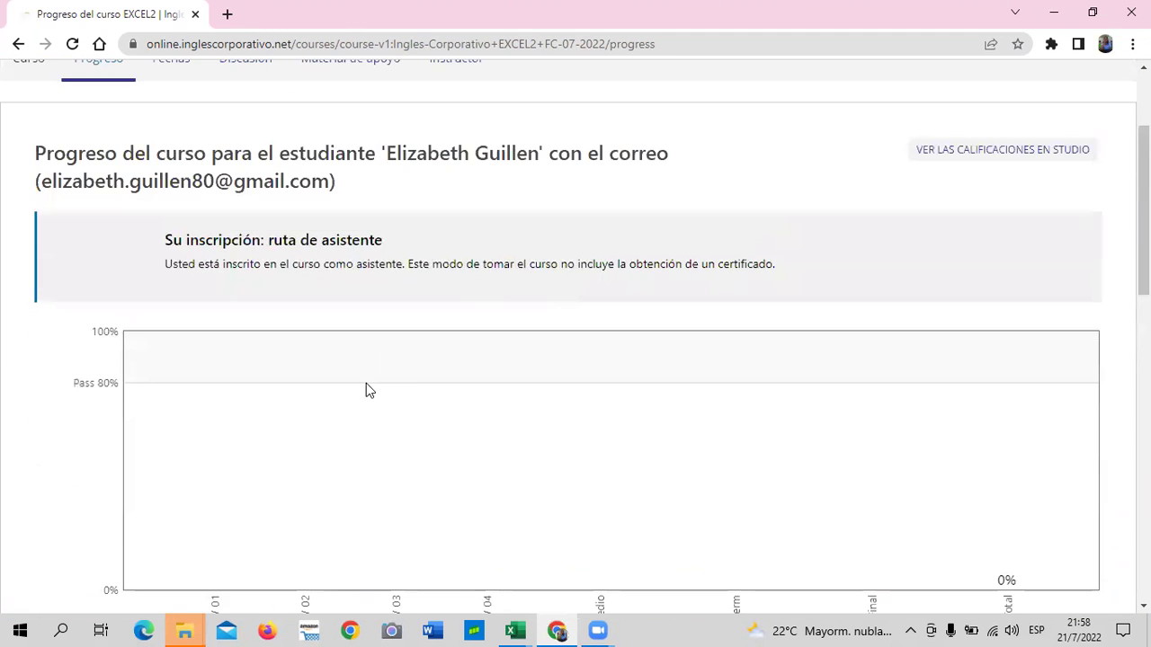
pyautogui.scroll(-1, 269, 315)
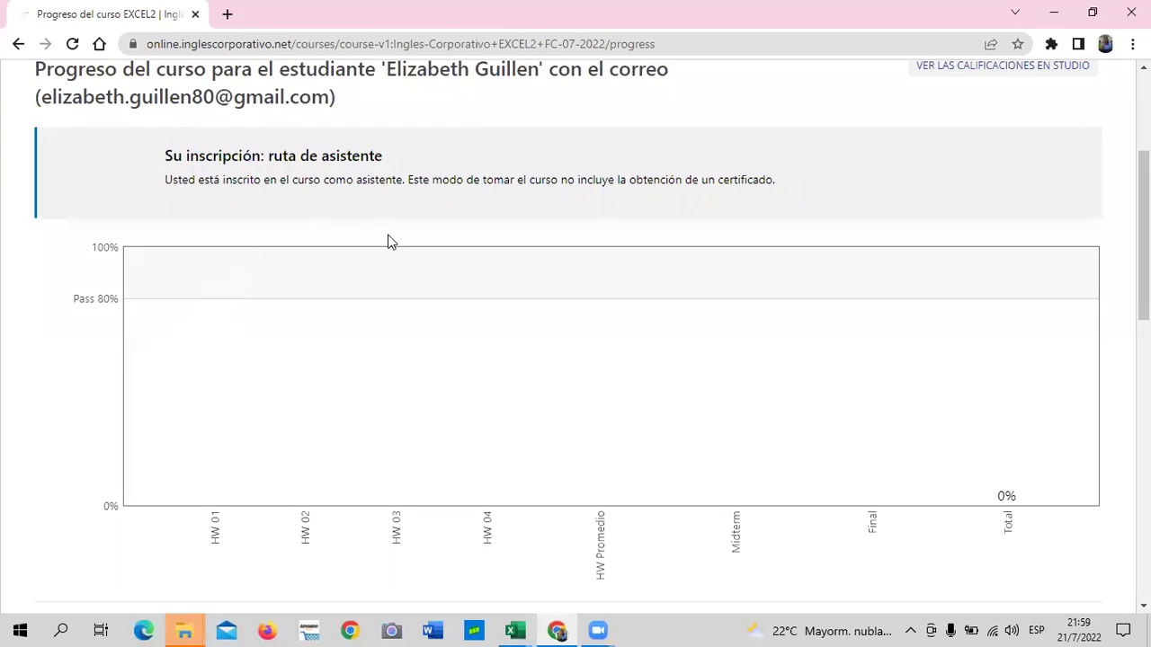
pyautogui.scroll(2, 508, 393)
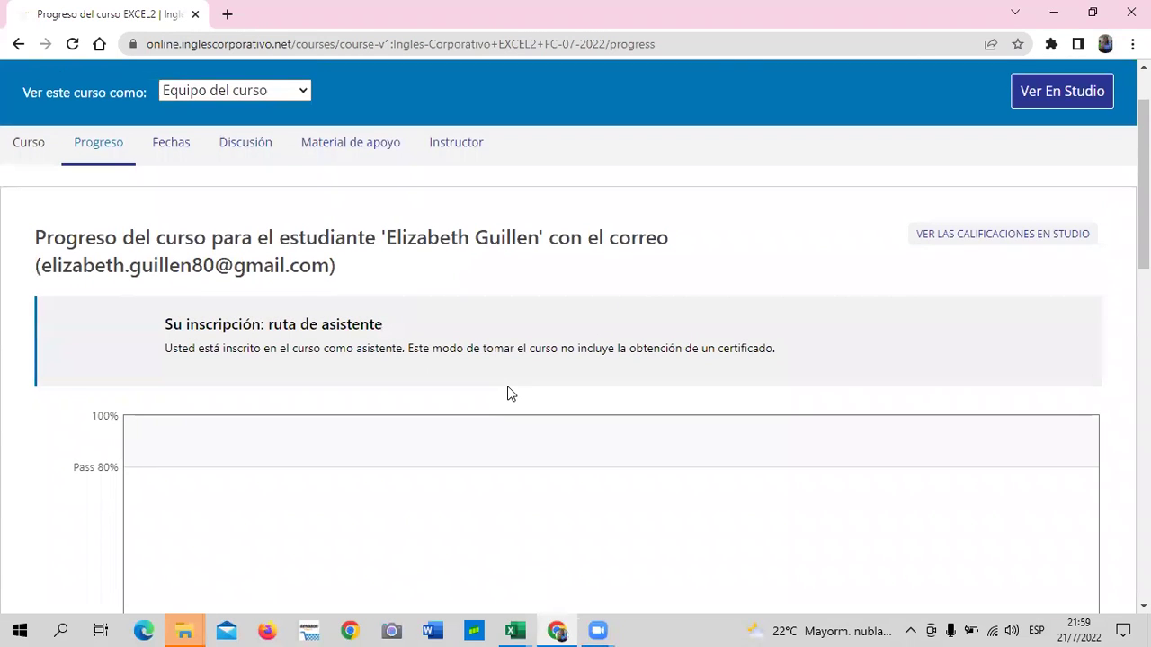